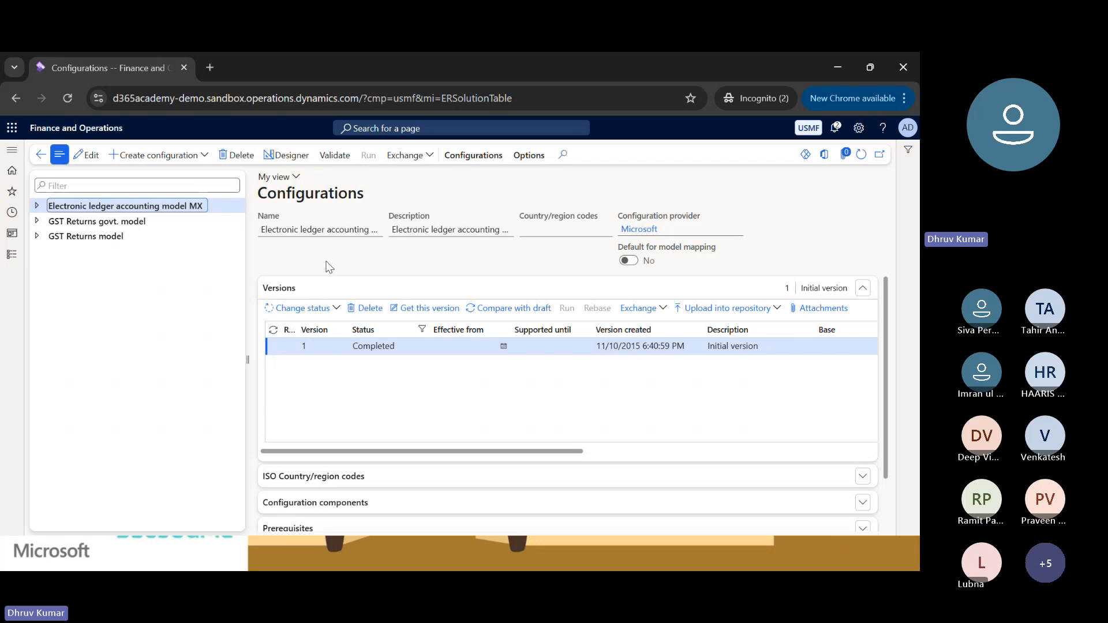
left_click(99, 224)
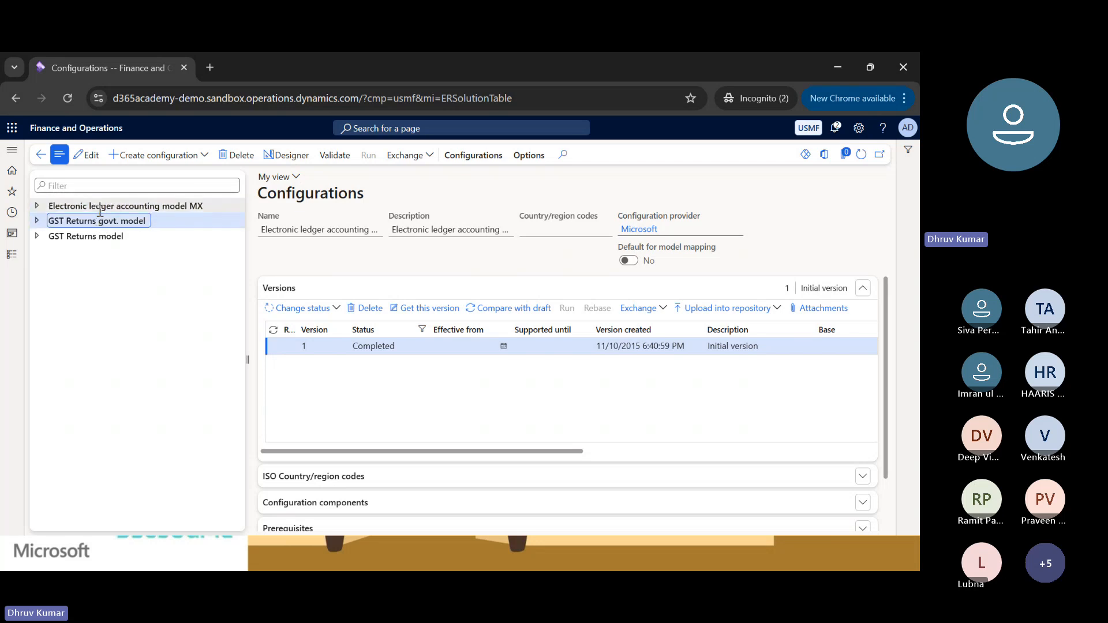
left_click(100, 210)
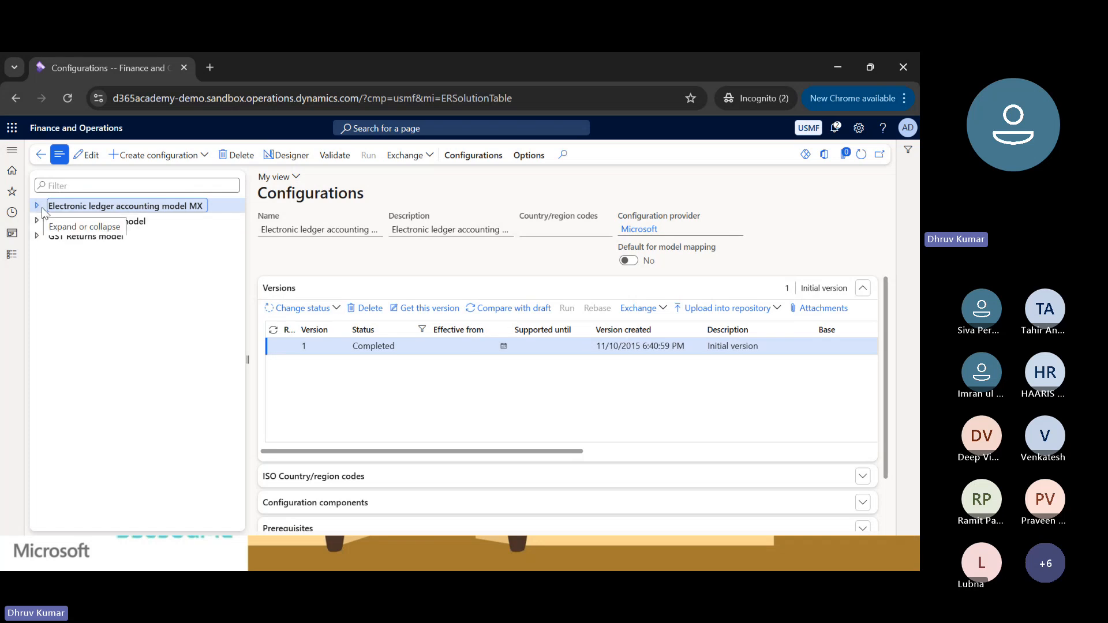
left_click(178, 162)
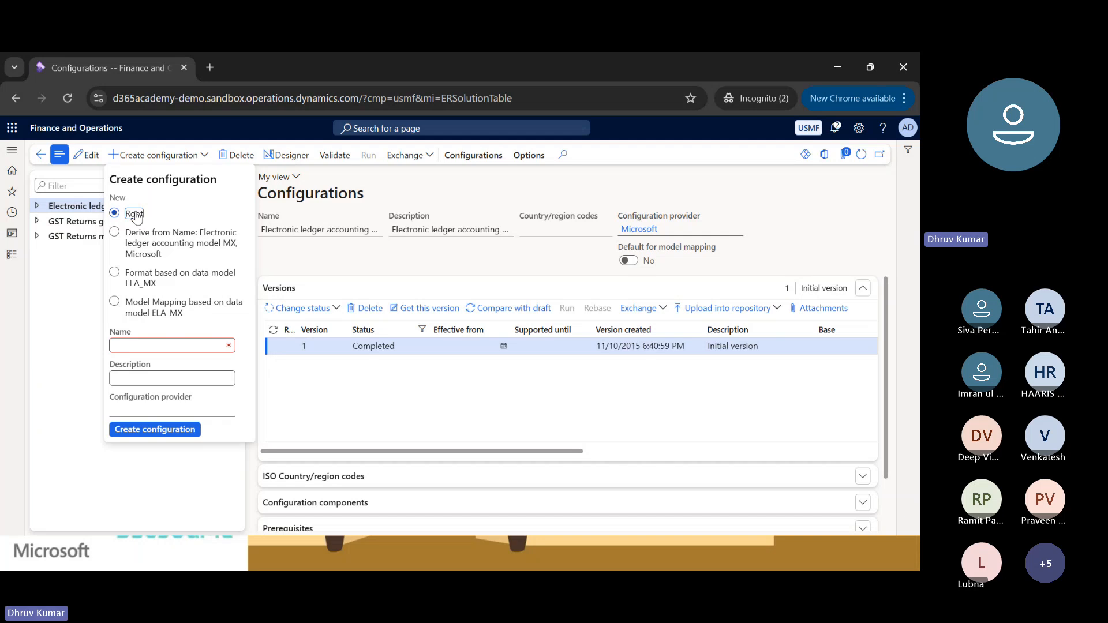
left_click(156, 346)
type("Cust")
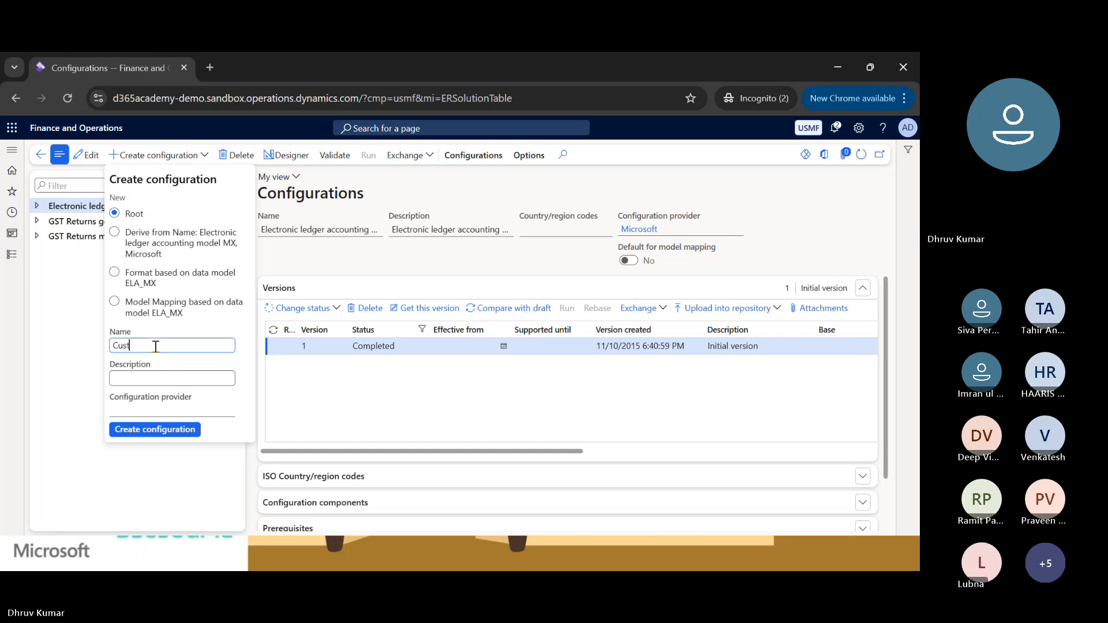
type("omer Trans Report")
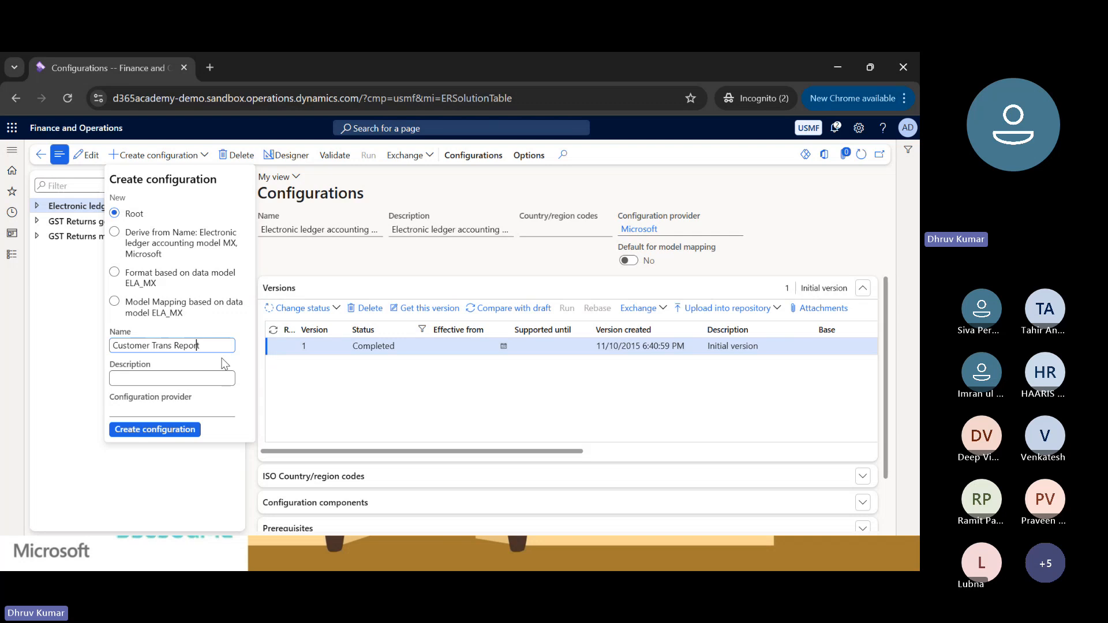
key("ctrl+shift+Left")
type("Model")
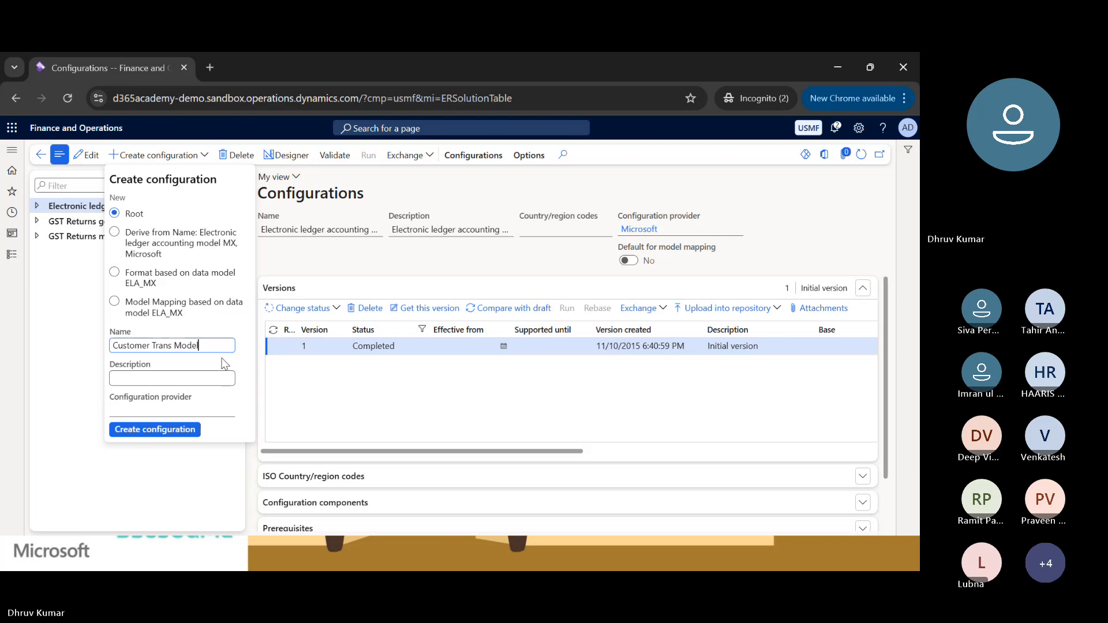
key("ctrl+shift+Left")
key("ctrl+shift+Left")
key("ctrl+shift+Left")
key("ctrl+c")
key("Tab")
key("ctrl+v")
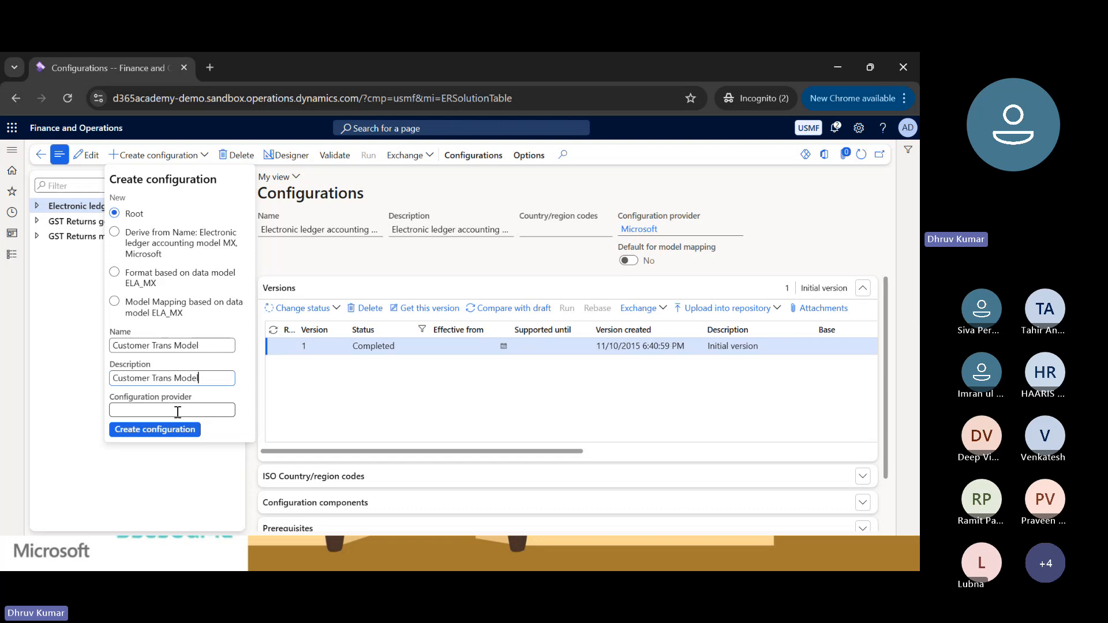
left_click(47, 265)
Go to the Electronic reporting workspace and open the configuration provider table.
left_click(20, 214)
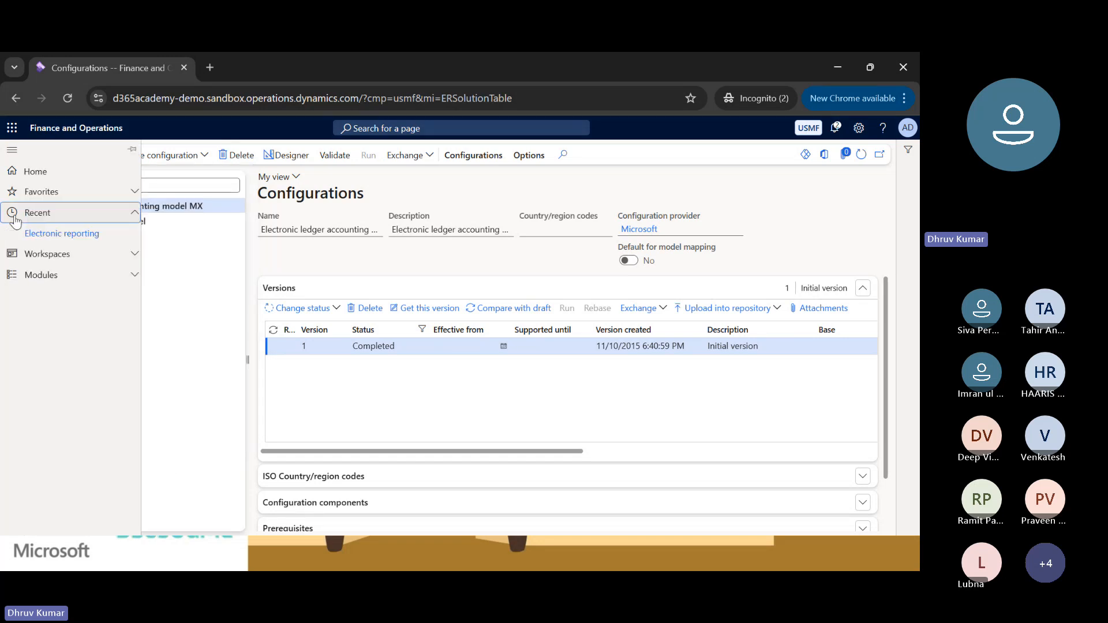
left_click(62, 233)
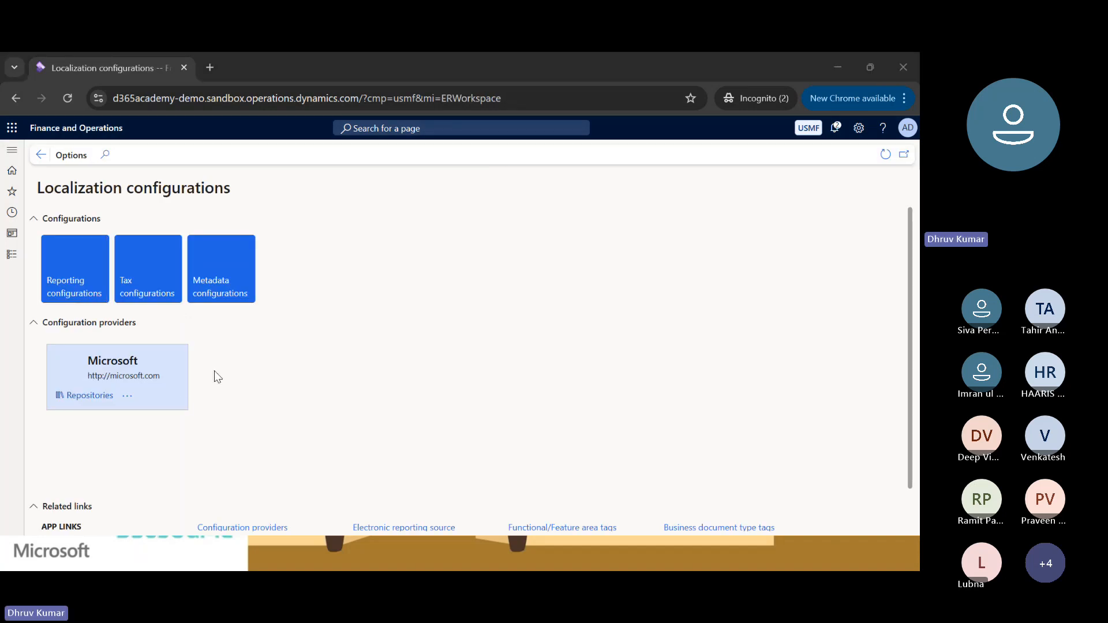
scroll(306, 382, "down", 1)
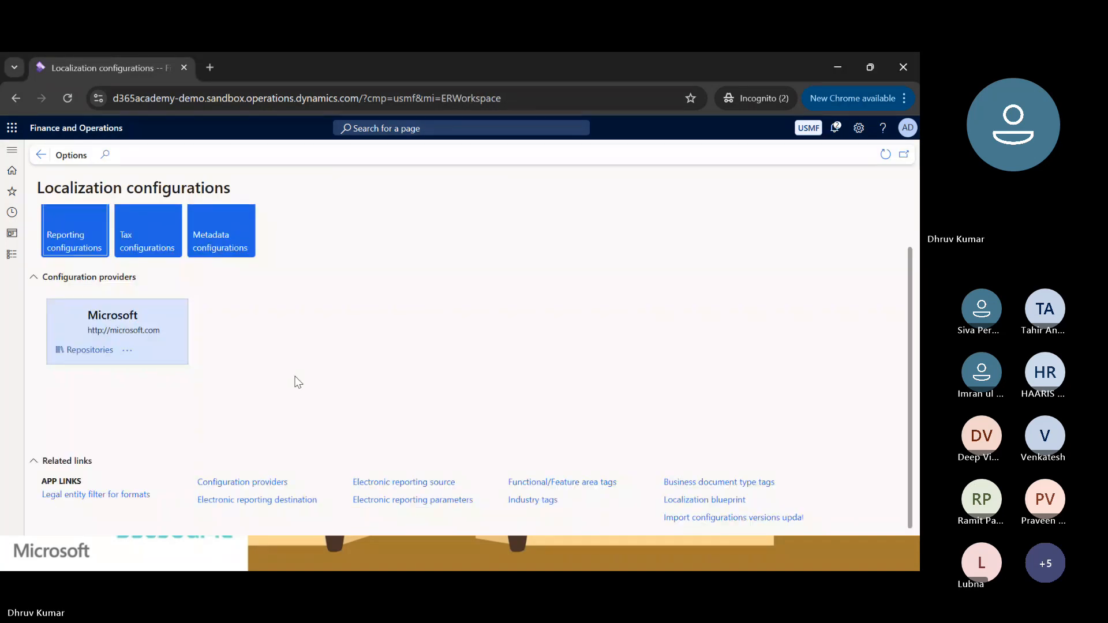
left_click(220, 488)
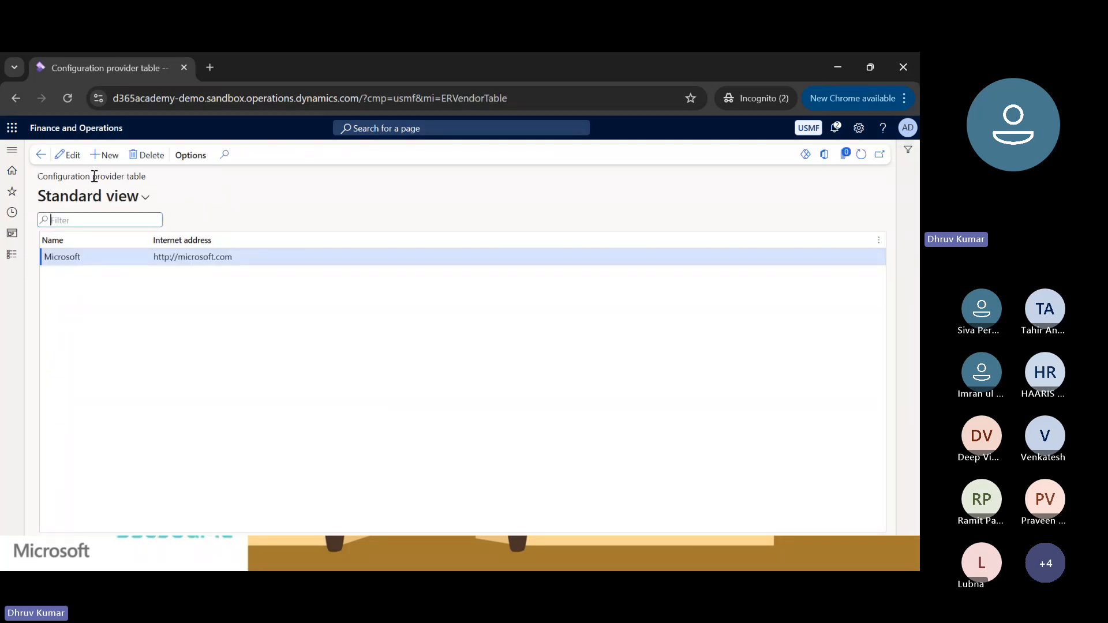
Add a configuration provider named Test with the internet address Test.com and save it.
left_click(104, 165)
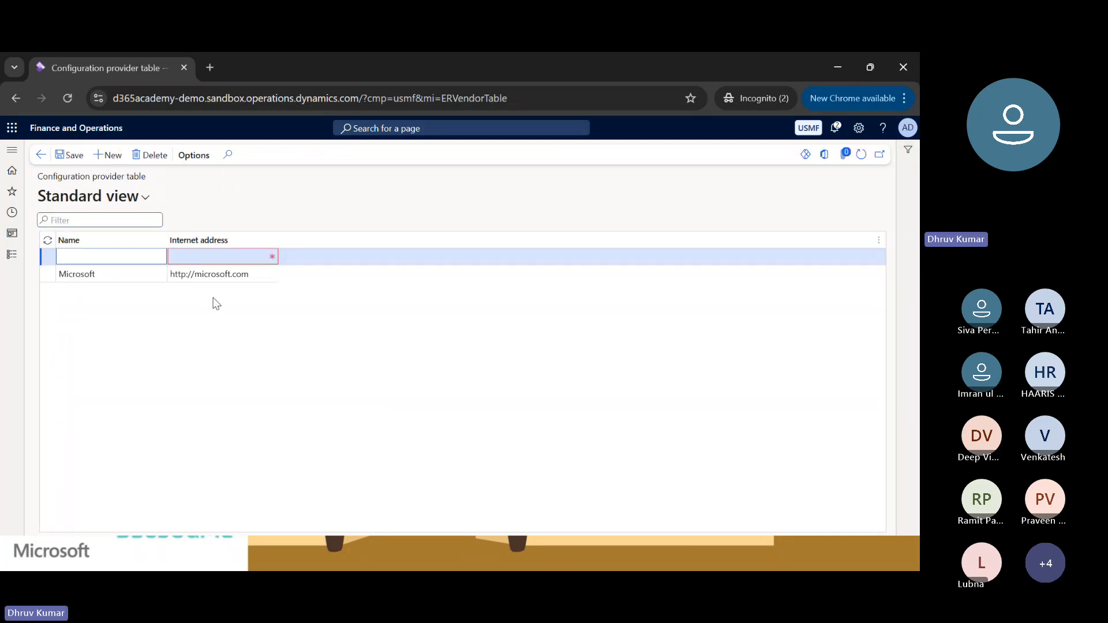
type("Test")
key("Tab")
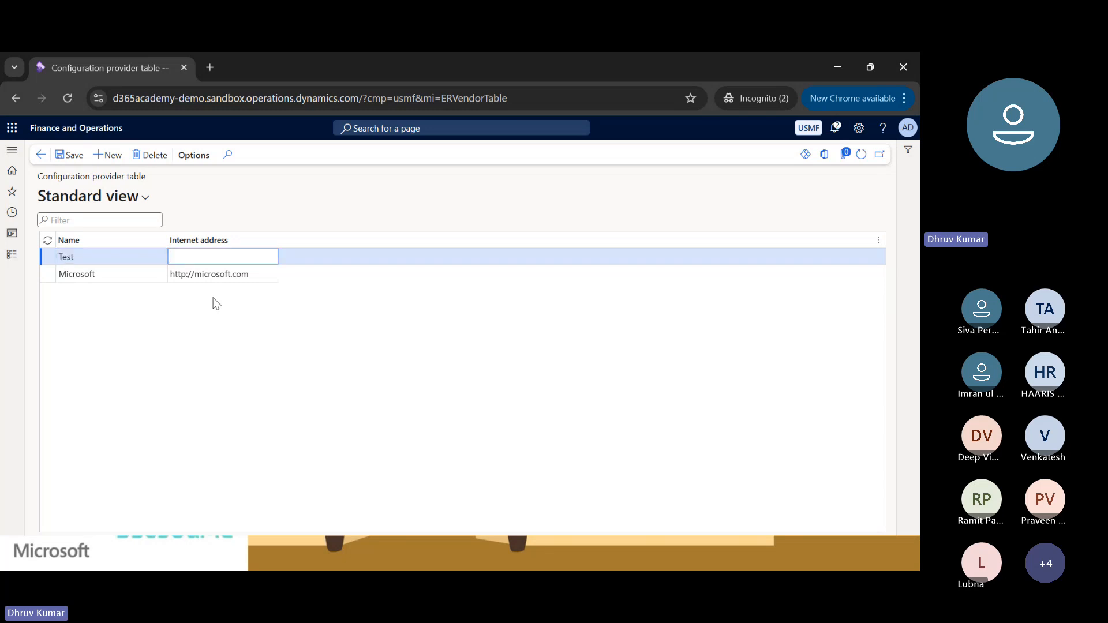
type("Test.com")
left_click(74, 155)
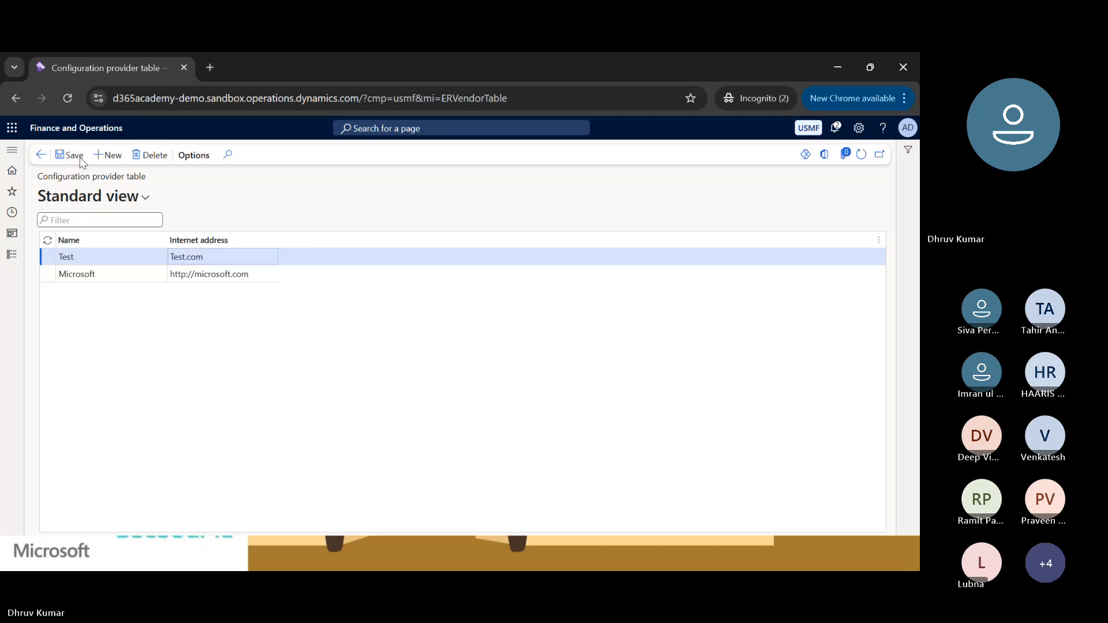
Make Test the active configuration provider and open the reporting configurations.
left_click(41, 155)
left_click(269, 352)
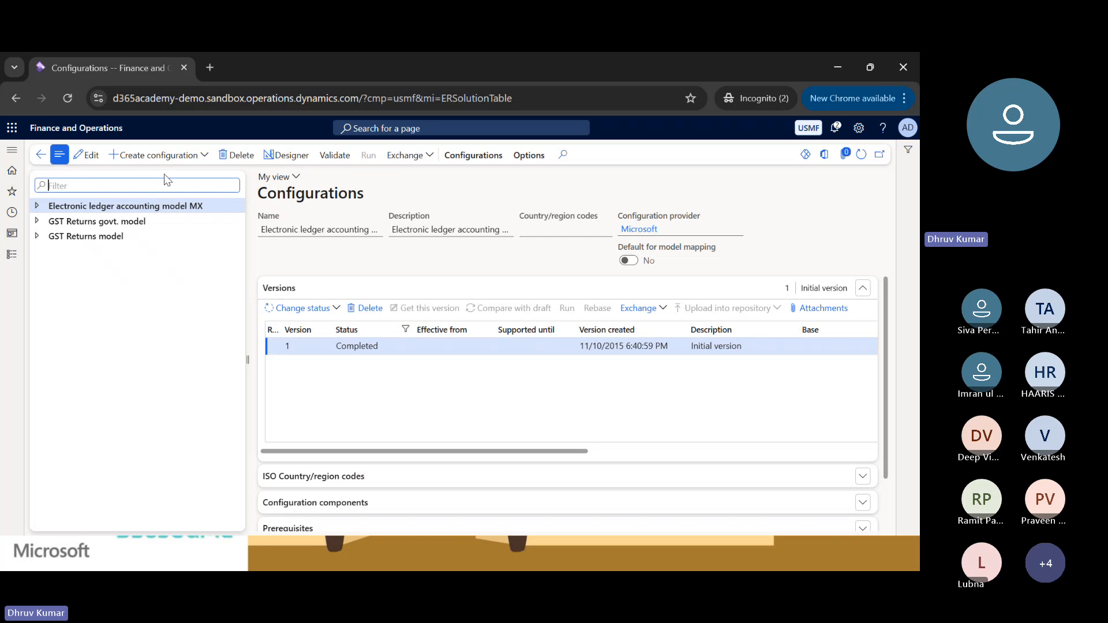
Start a new root configuration and name it Customer Trans Model.
left_click(164, 157)
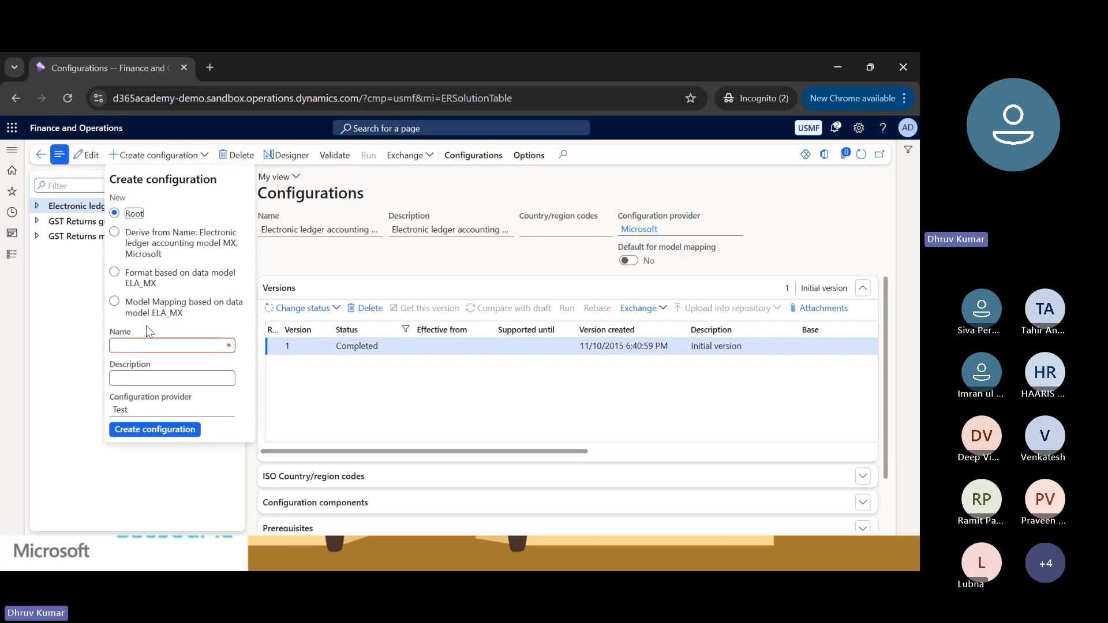
left_click(149, 344)
type("Cus")
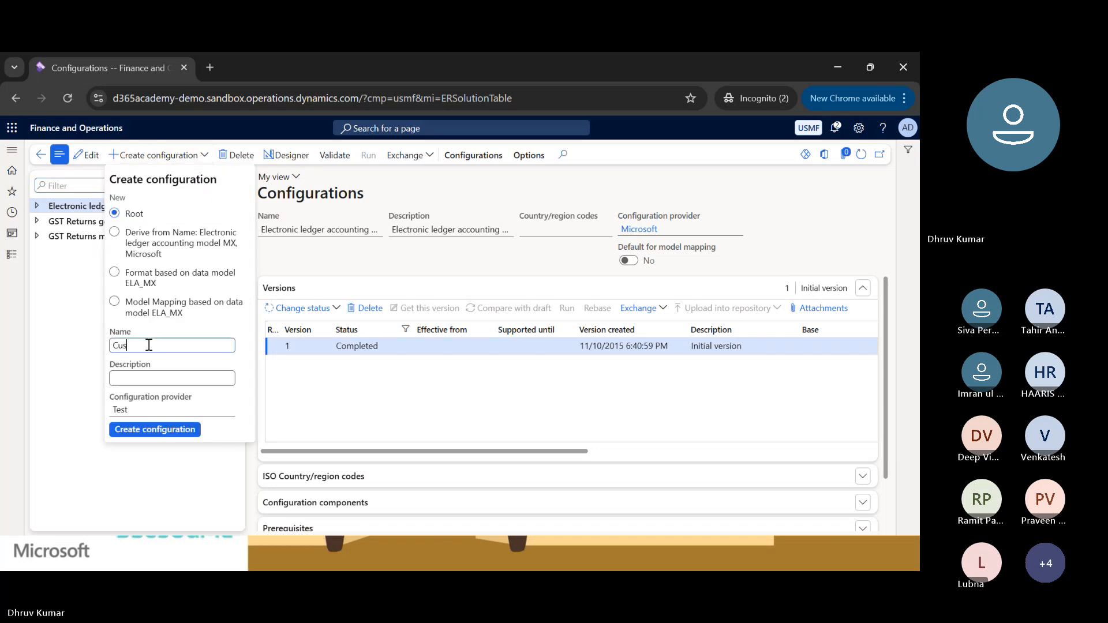
type("tomer Trans ")
type("Repor")
key("ctrl+shift+Left")
type("Model")
Reuse the name Customer Trans Model as the description and create the configuration with Test as its provider.
key("ctrl+shift+Left")
key("ctrl+shift+Left")
key("ctrl+shift+Left")
key("ctrl+c")
key("Tab")
key("ctrl+v")
left_click(142, 411)
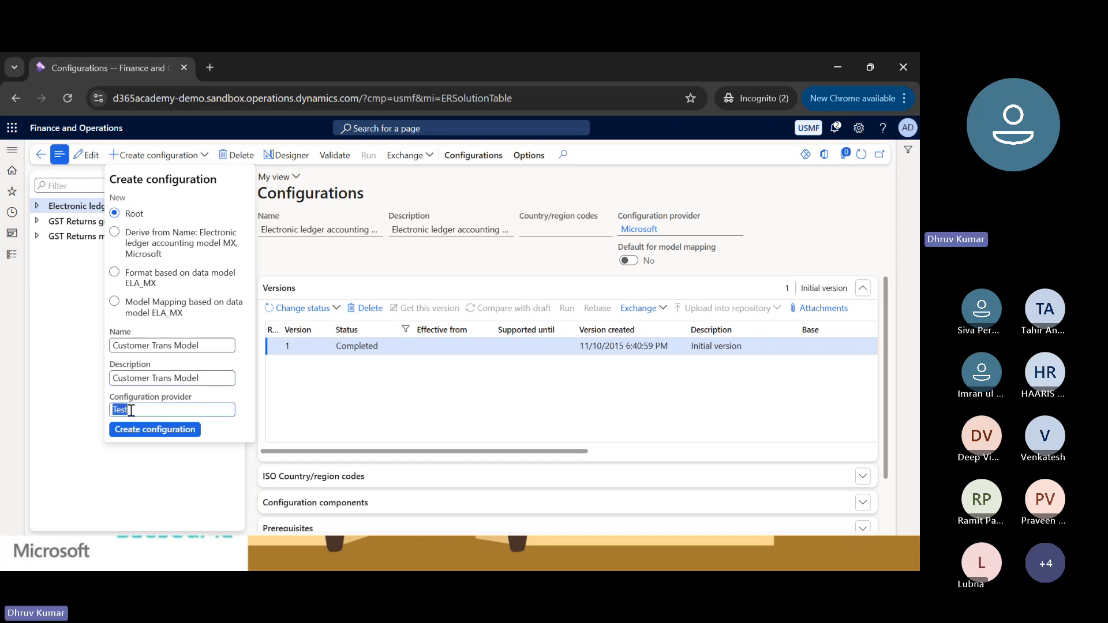
left_click(139, 430)
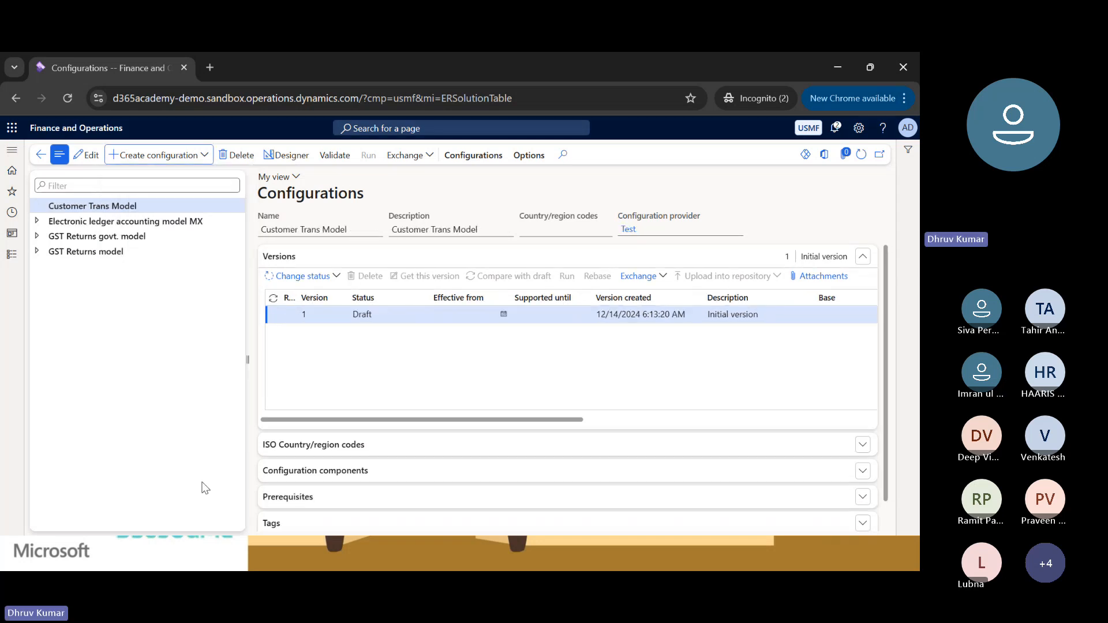
Open the Customer Trans Model configuration in the data model designer.
left_click(114, 207)
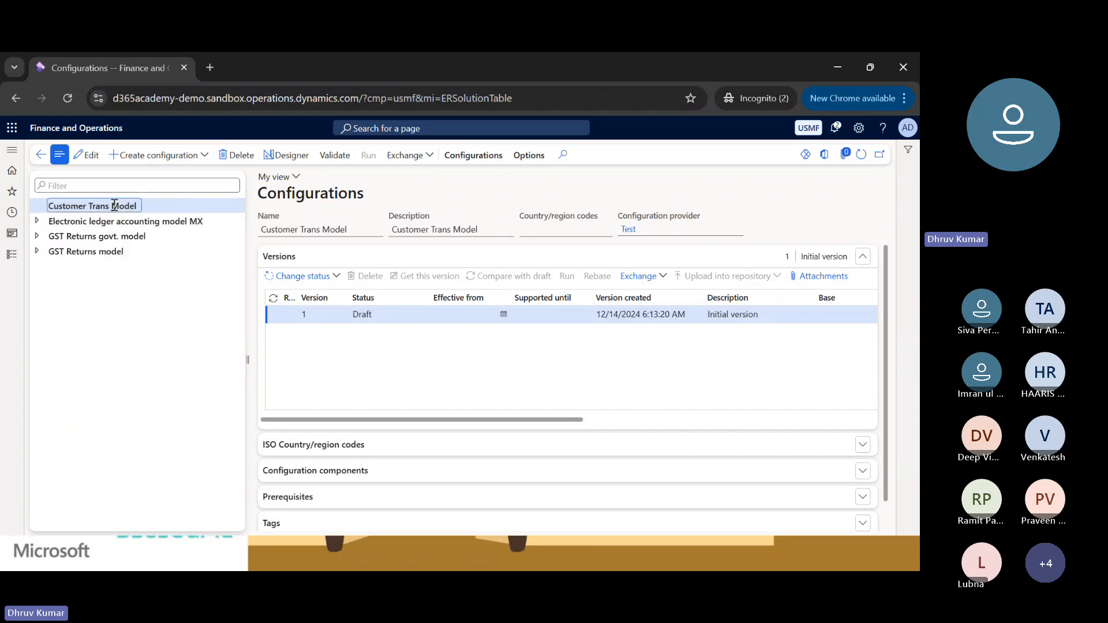
left_click(347, 325)
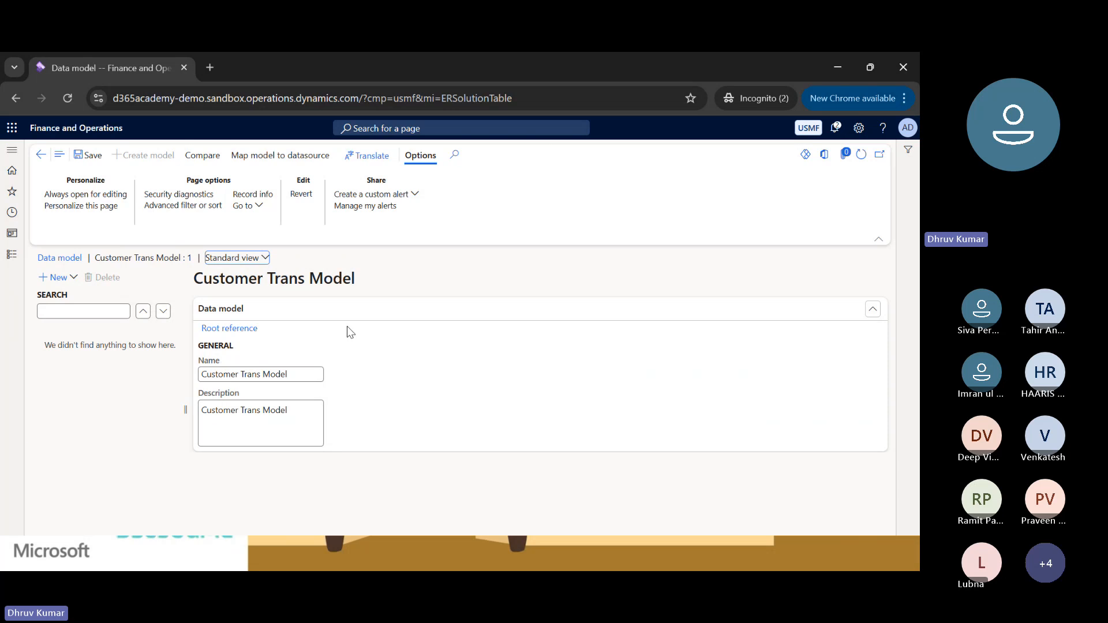
Duplicate the browser tab holding the data model and switch to the copy.
right_click(111, 66)
left_click(158, 195)
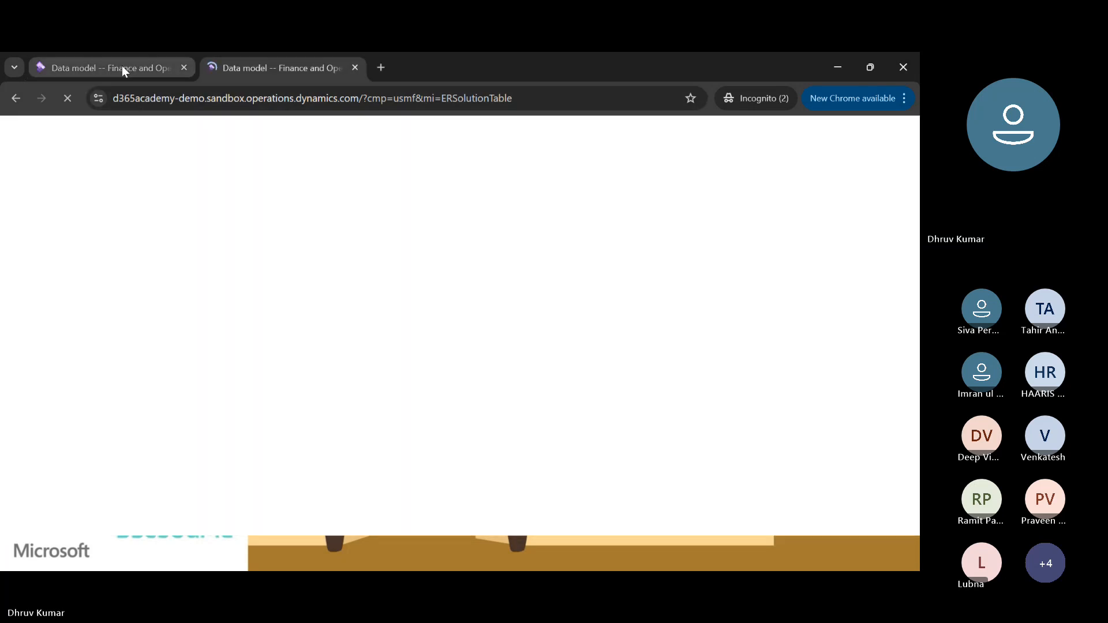
left_click(123, 67)
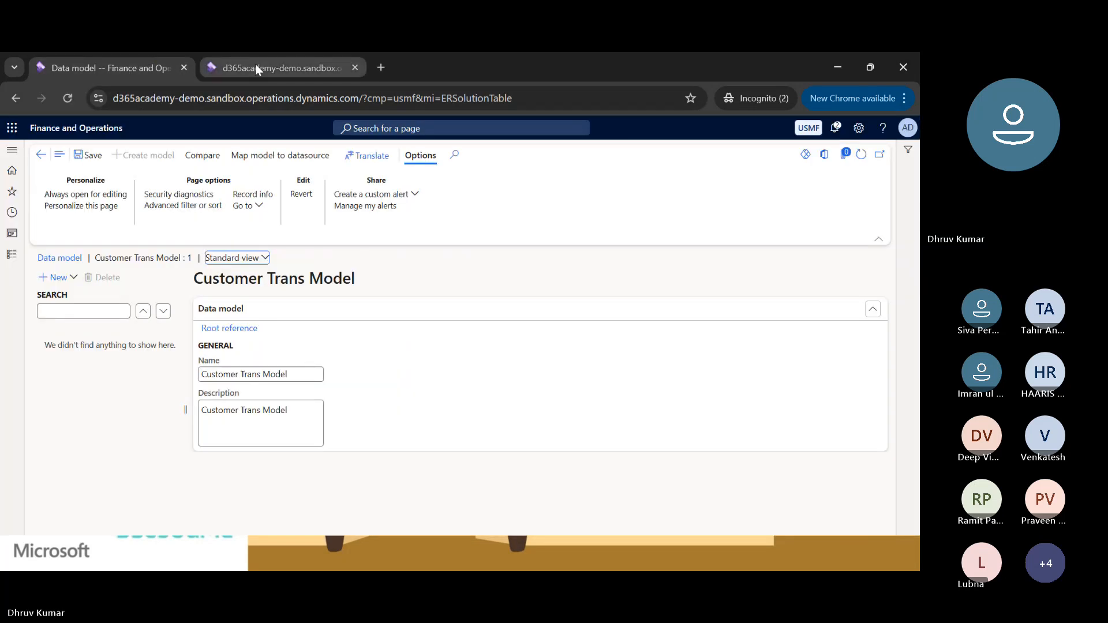
left_click(255, 66)
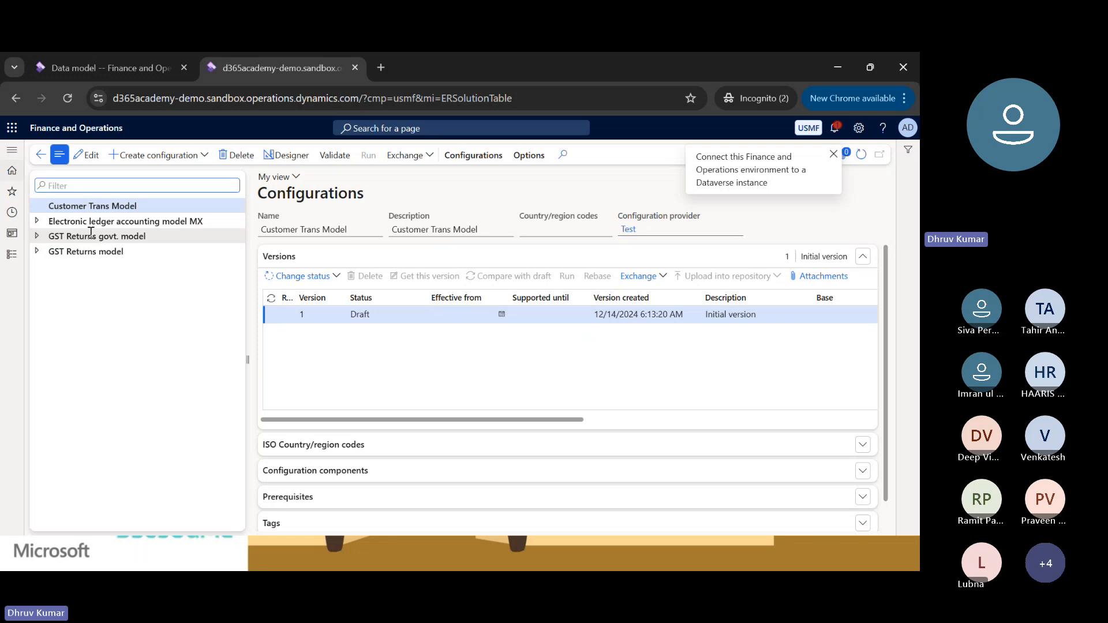
Open the list of all sales orders in the Accounts receivable module.
left_click(11, 254)
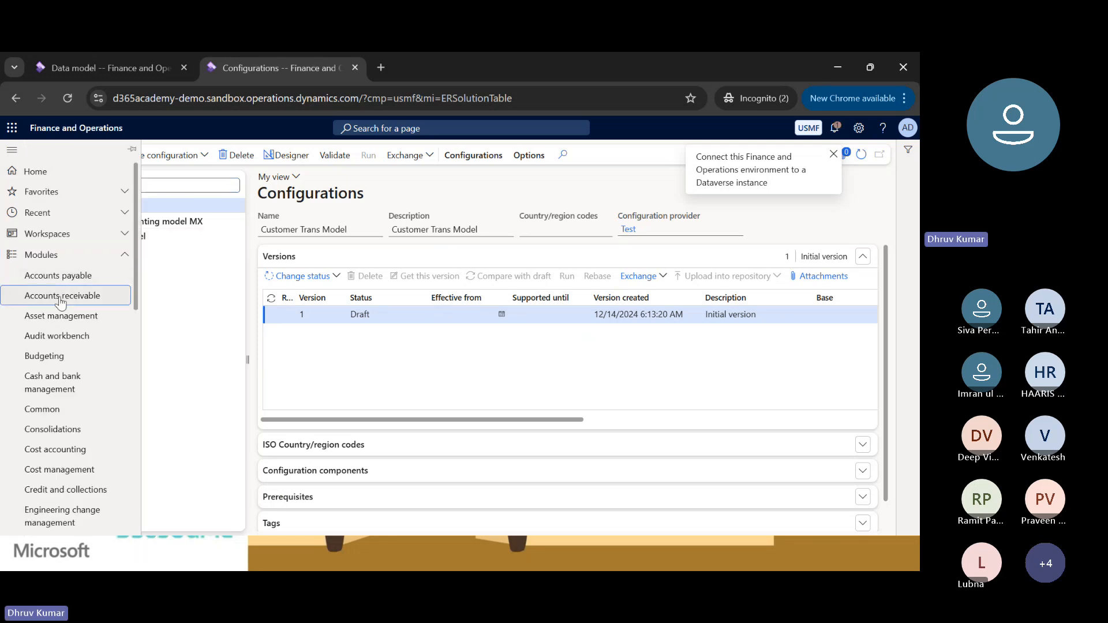
left_click(60, 298)
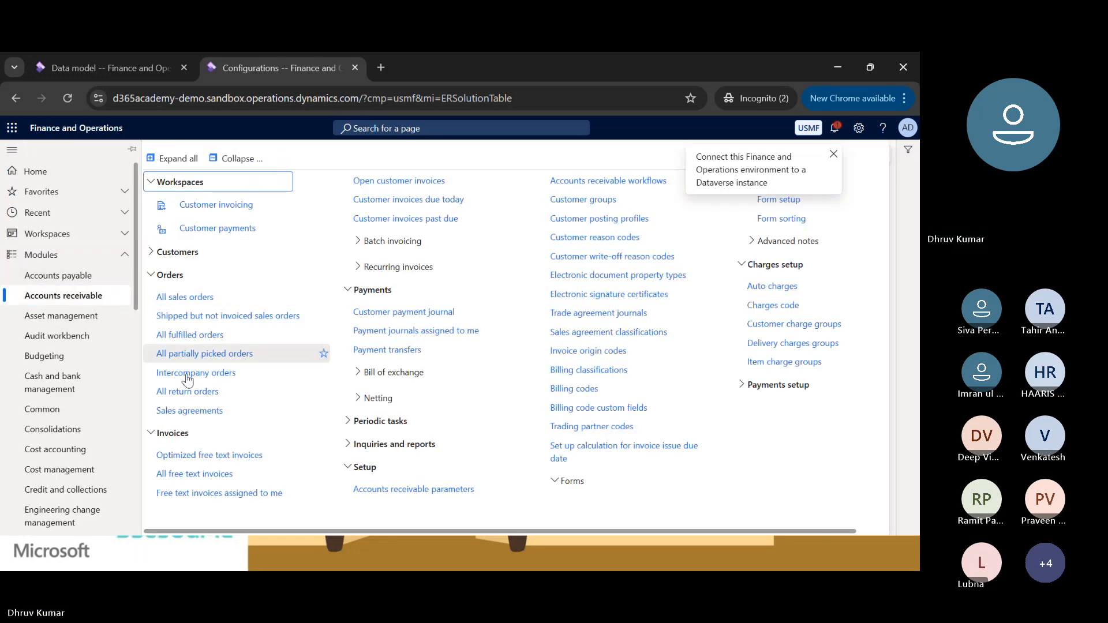
left_click(190, 301)
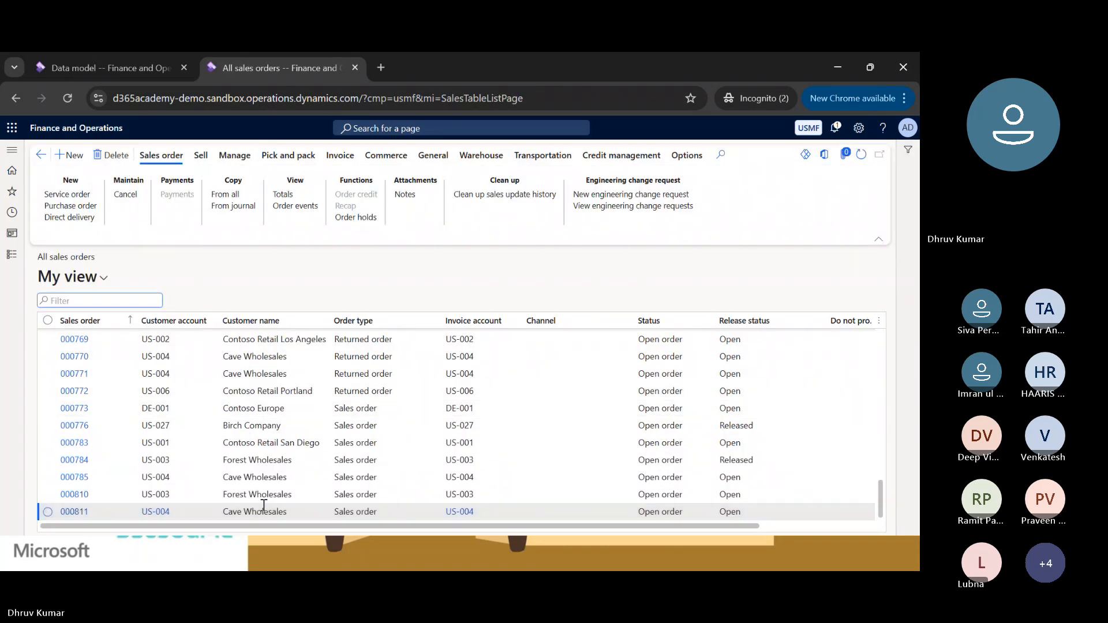
Find an invoiced sales order for Contoso Retail Miami, open its customer record and dismiss the Copilot tip.
left_click_drag(341, 528, 487, 548)
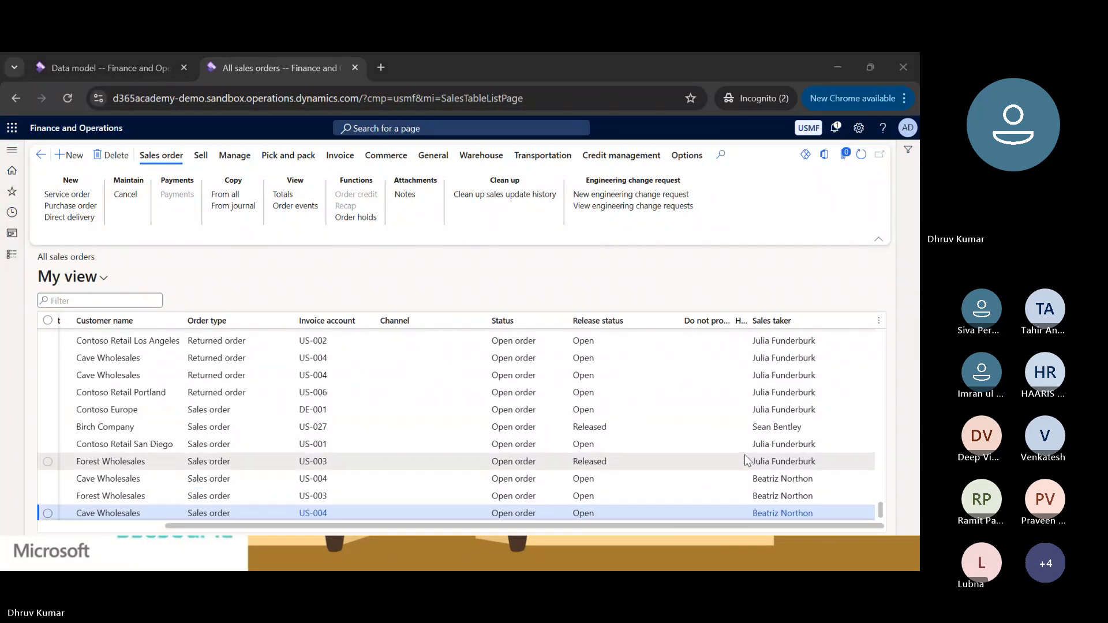
scroll(744, 460, "up", 5)
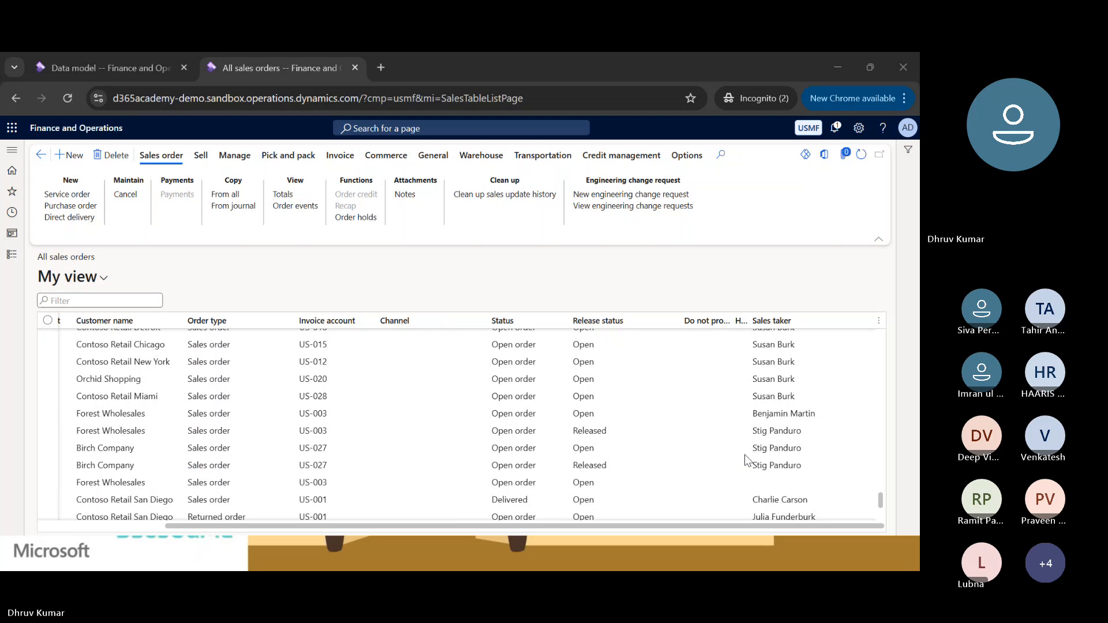
scroll(512, 427, "up", 3)
left_click(513, 428)
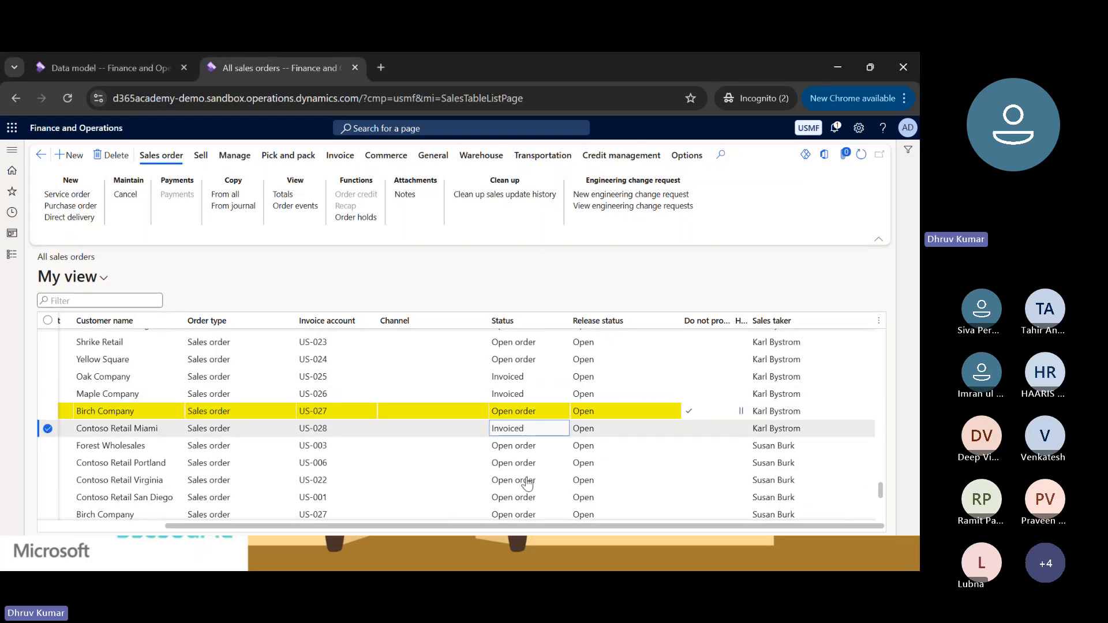
left_click_drag(531, 525, 407, 537)
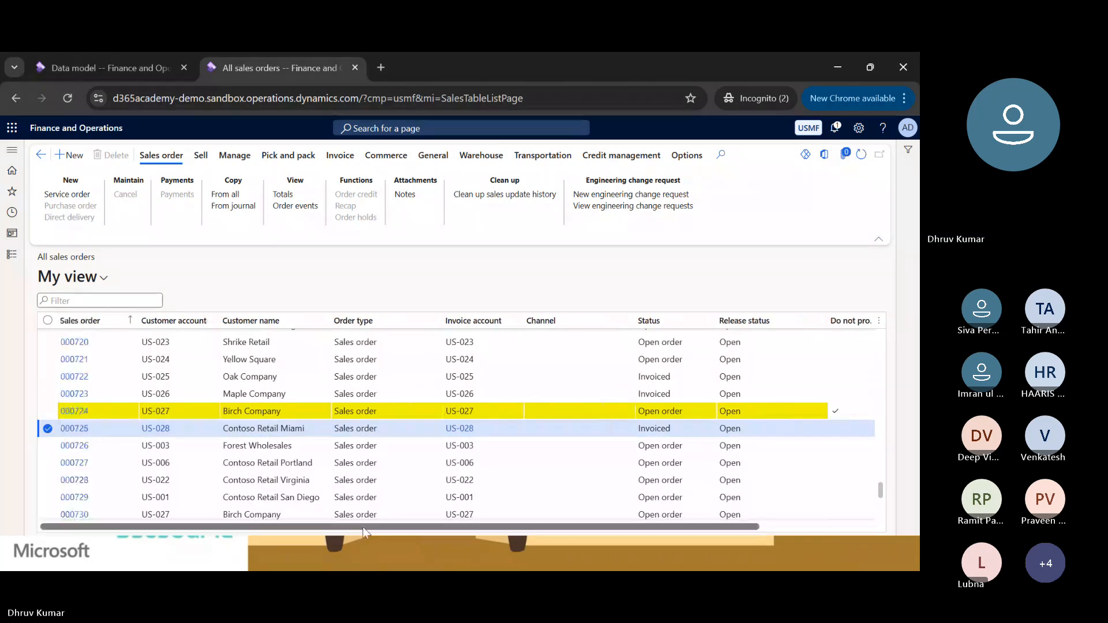
left_click(162, 430)
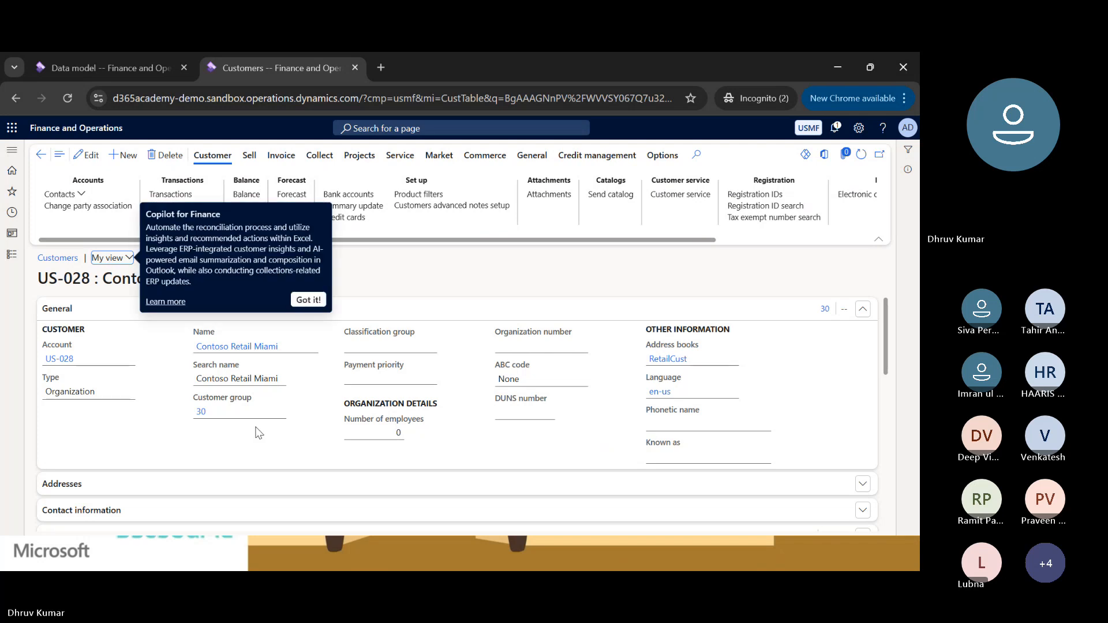
left_click(305, 300)
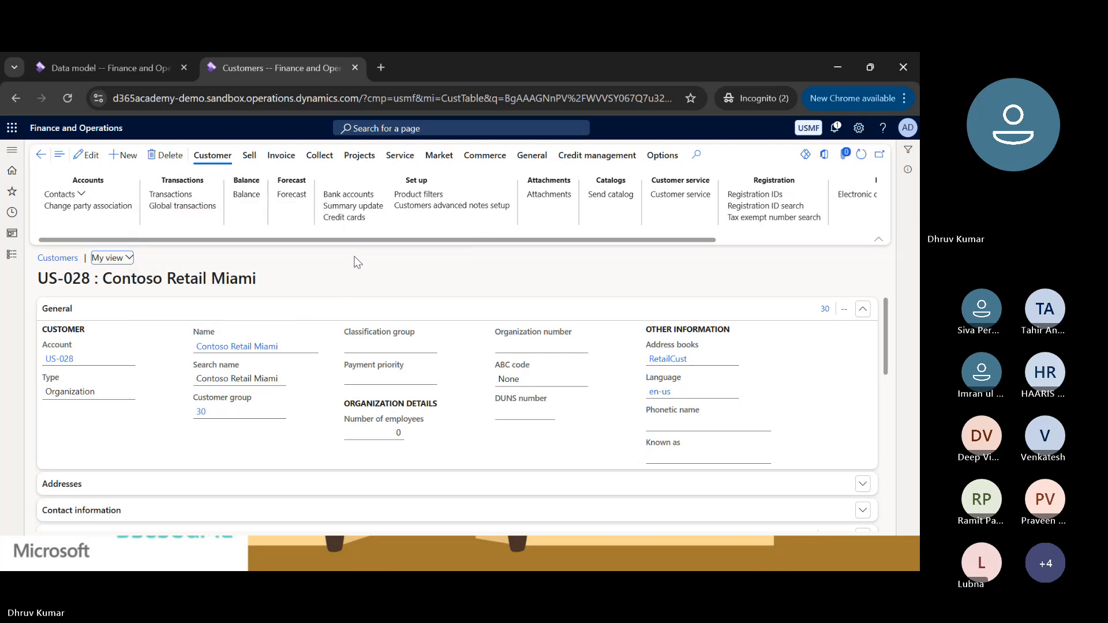
Open the transactions of the customer Contoso Retail Miami.
left_click(525, 154)
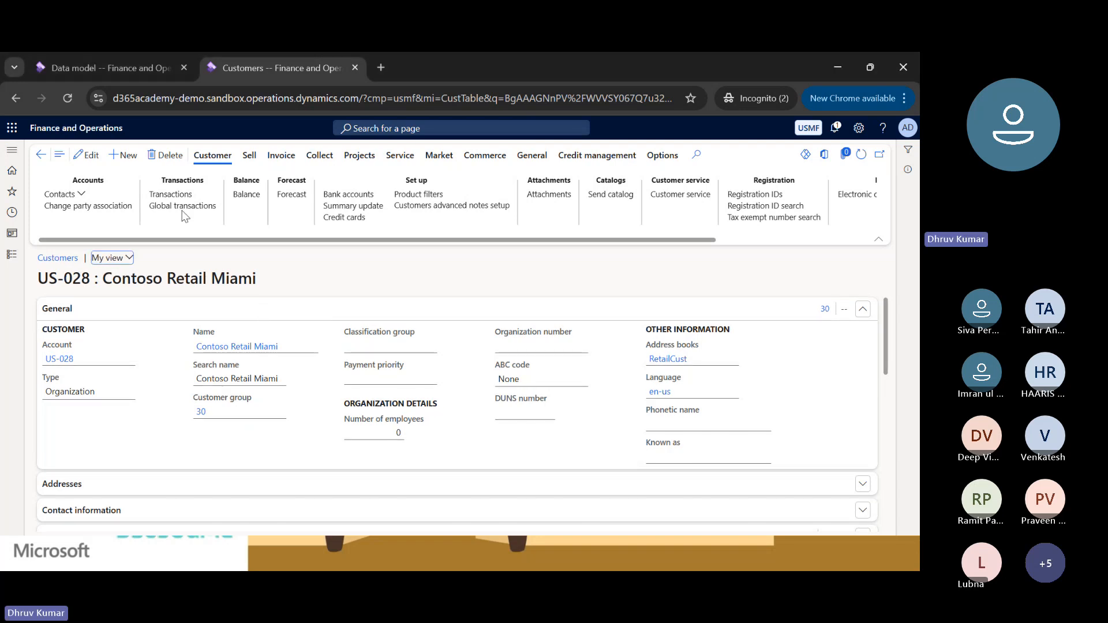
scroll(235, 295, "down", 2)
scroll(234, 296, "up", 2)
left_click(173, 197)
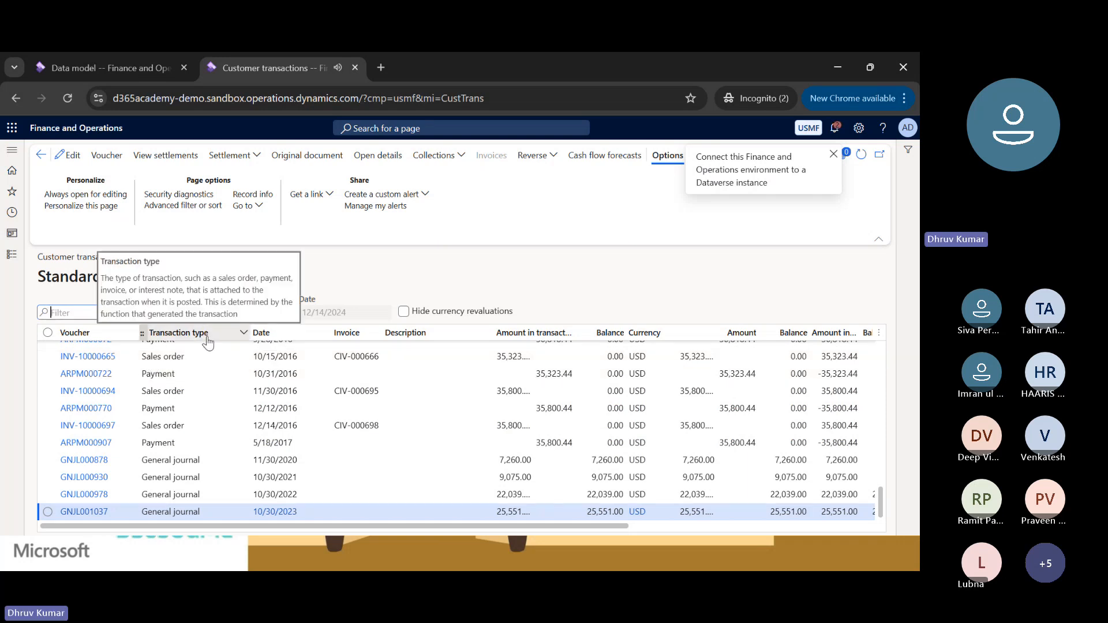
Filter the customer transactions to those whose Invoice is not "".
left_click(207, 337)
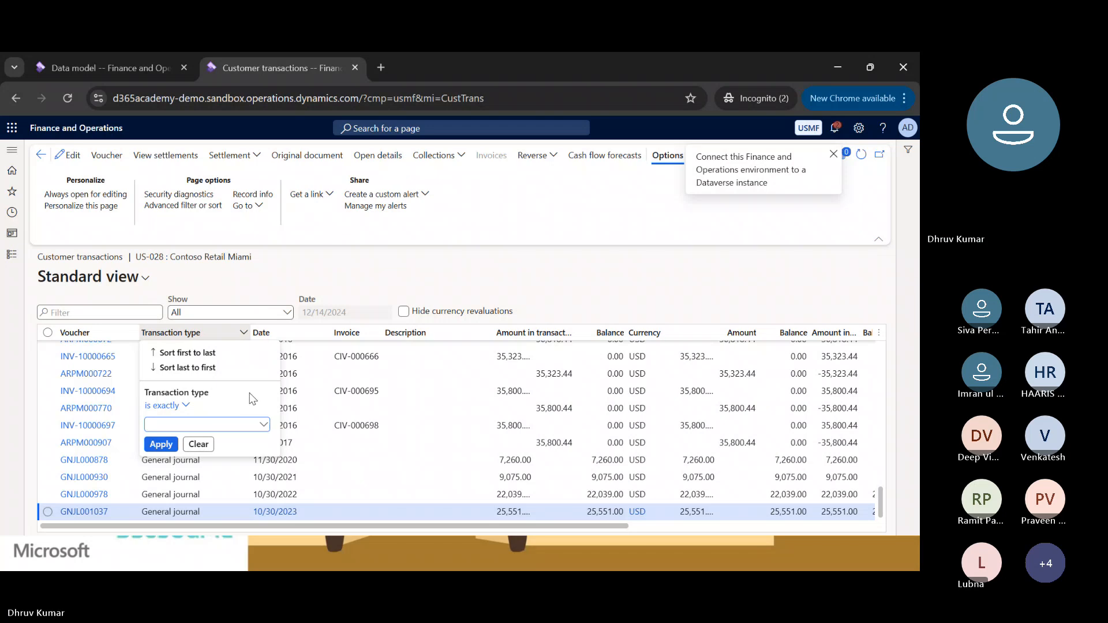
key("Escape")
left_click(372, 335)
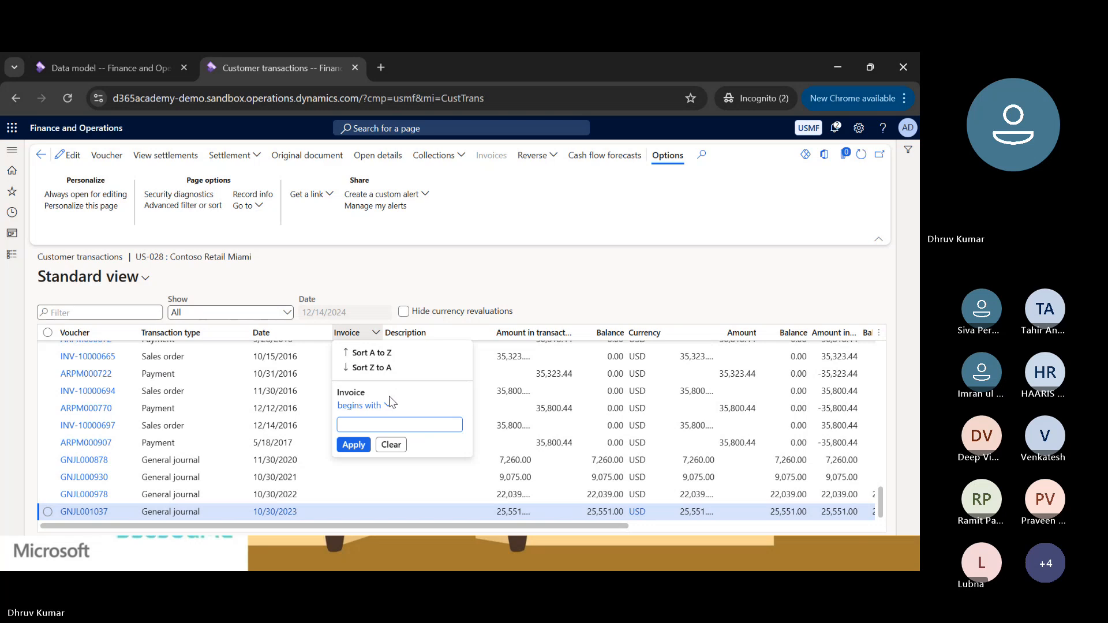
left_click(390, 404)
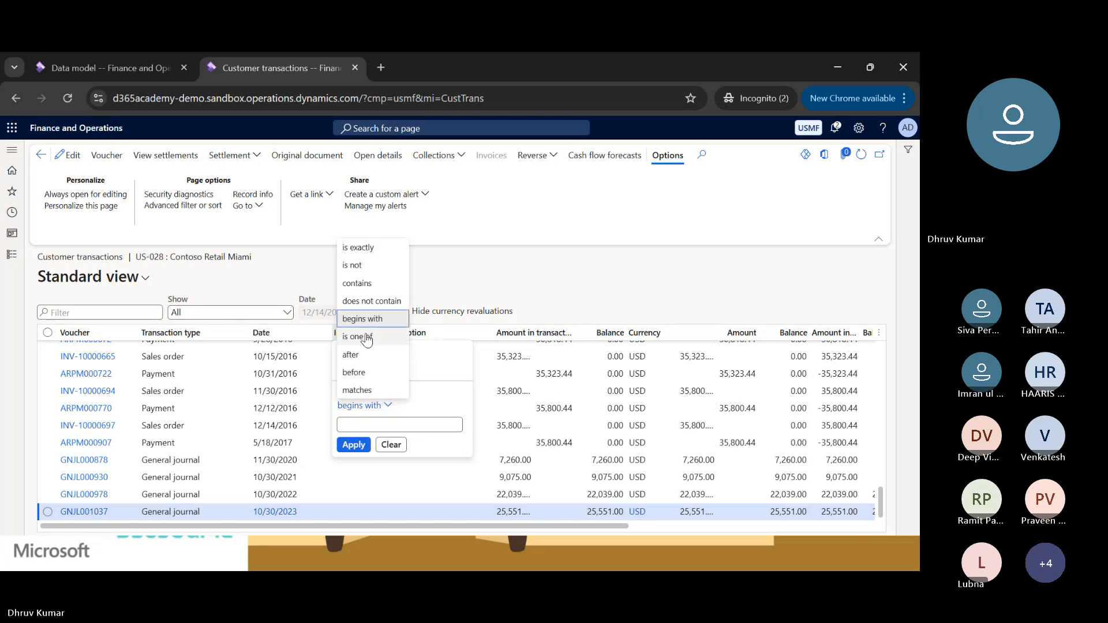
left_click(353, 265)
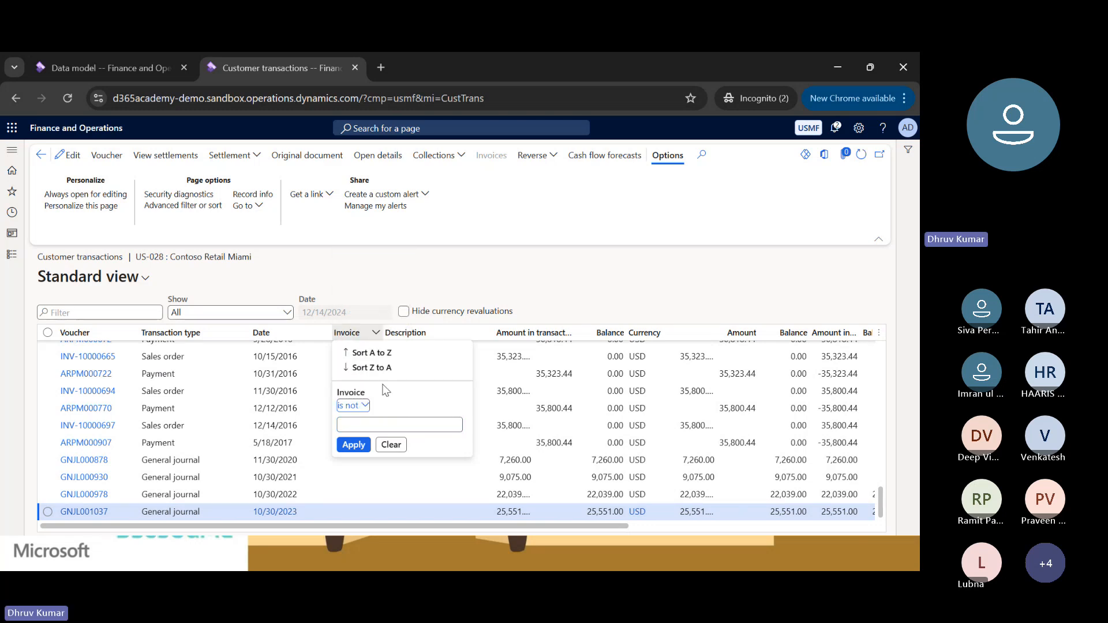
left_click(373, 430)
type("\"\"")
left_click(354, 444)
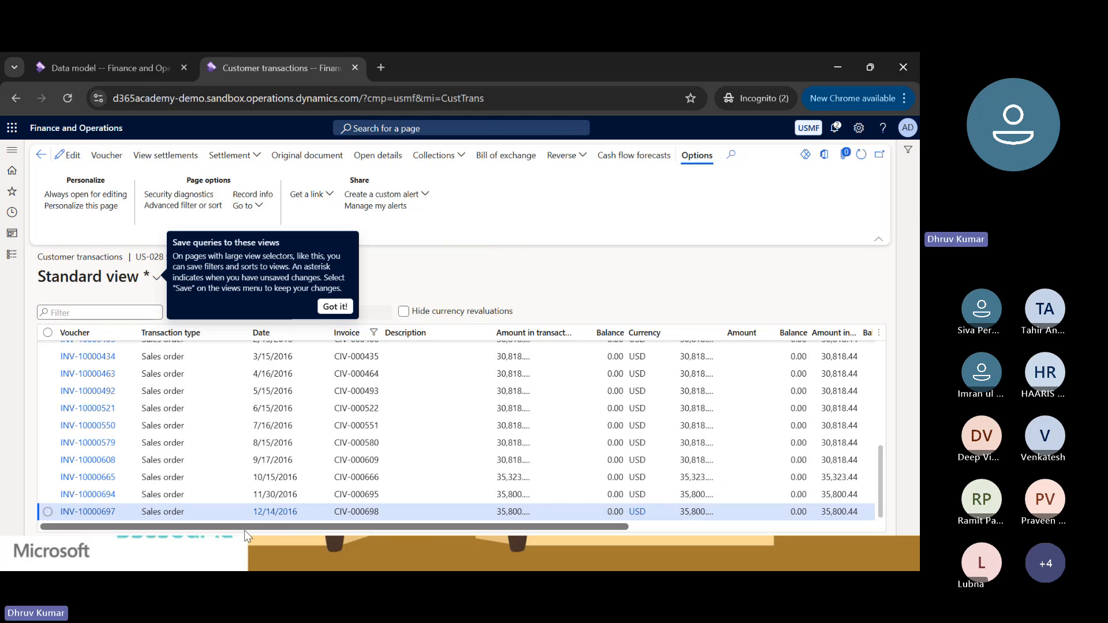
Open the form information of the Date column and examine its data source and data field.
left_click_drag(276, 527, 217, 530)
scroll(278, 392, "up", 3)
scroll(277, 403, "up", 4)
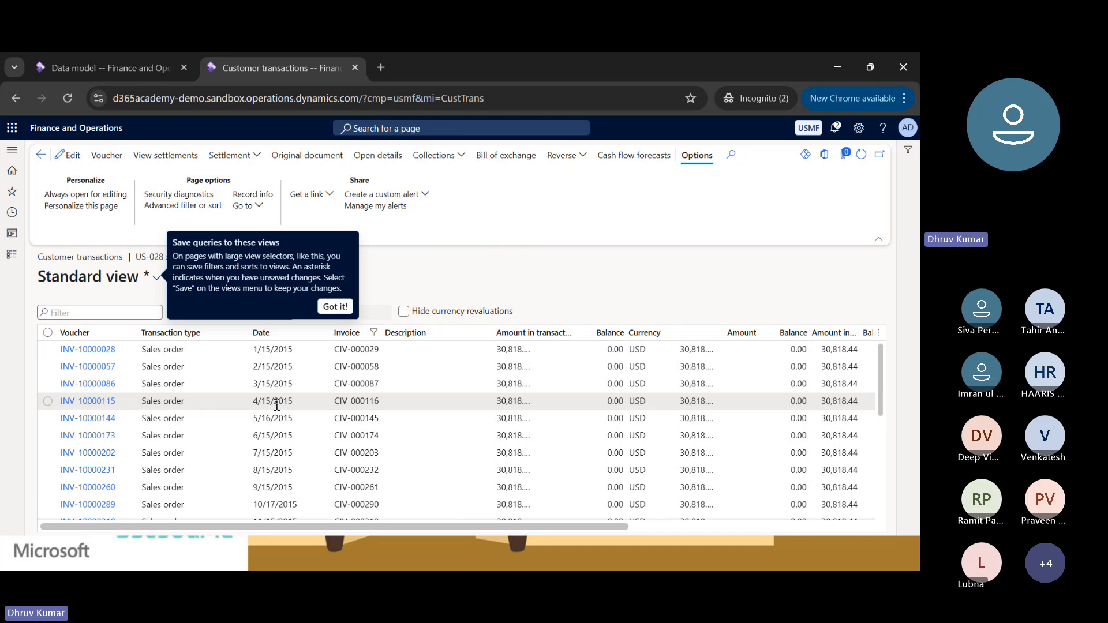
right_click(293, 342)
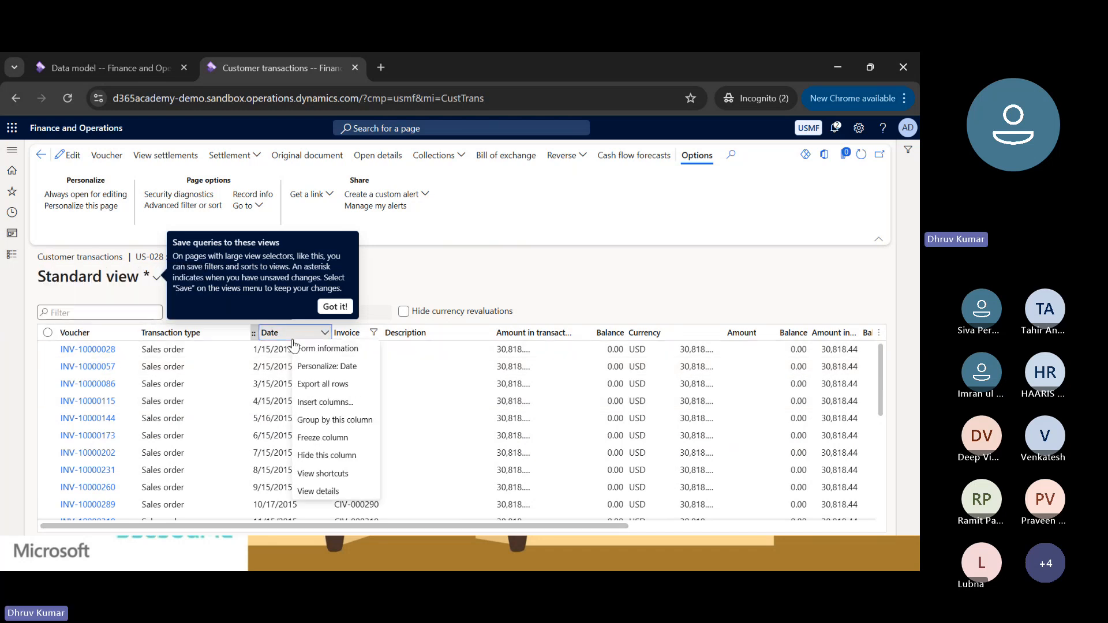
left_click(323, 349)
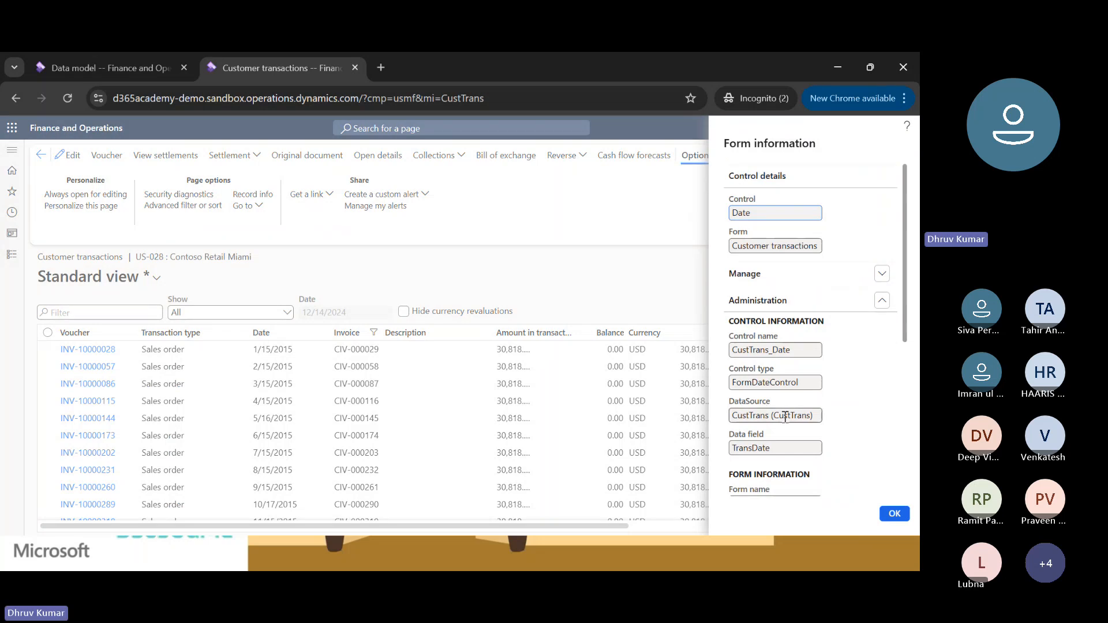
scroll(785, 429, "down", 2)
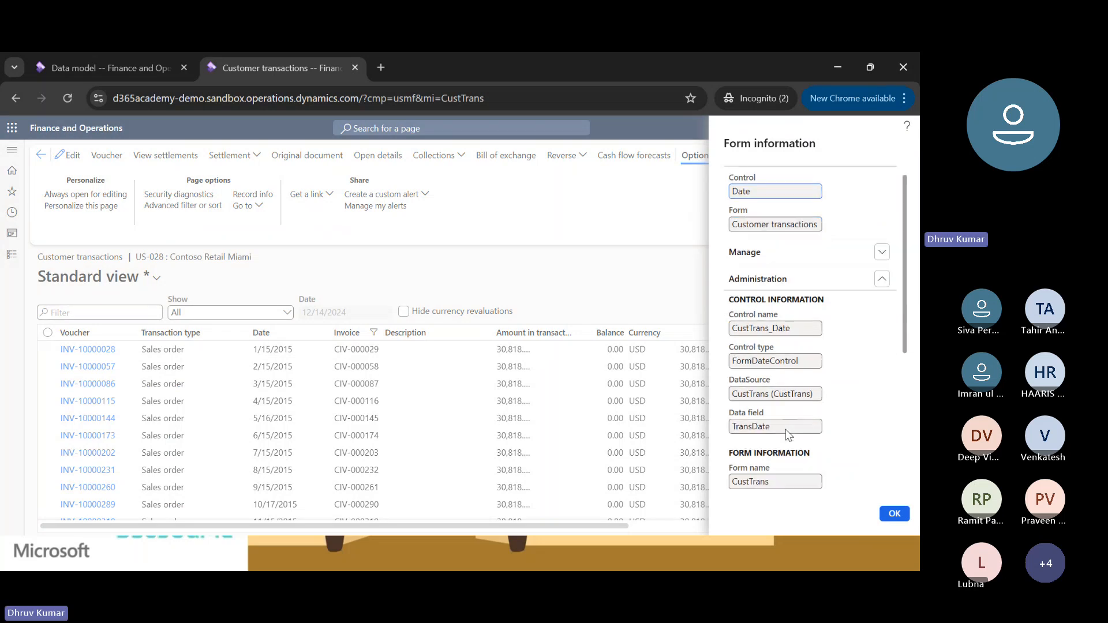
double_click(757, 398)
double_click(756, 367)
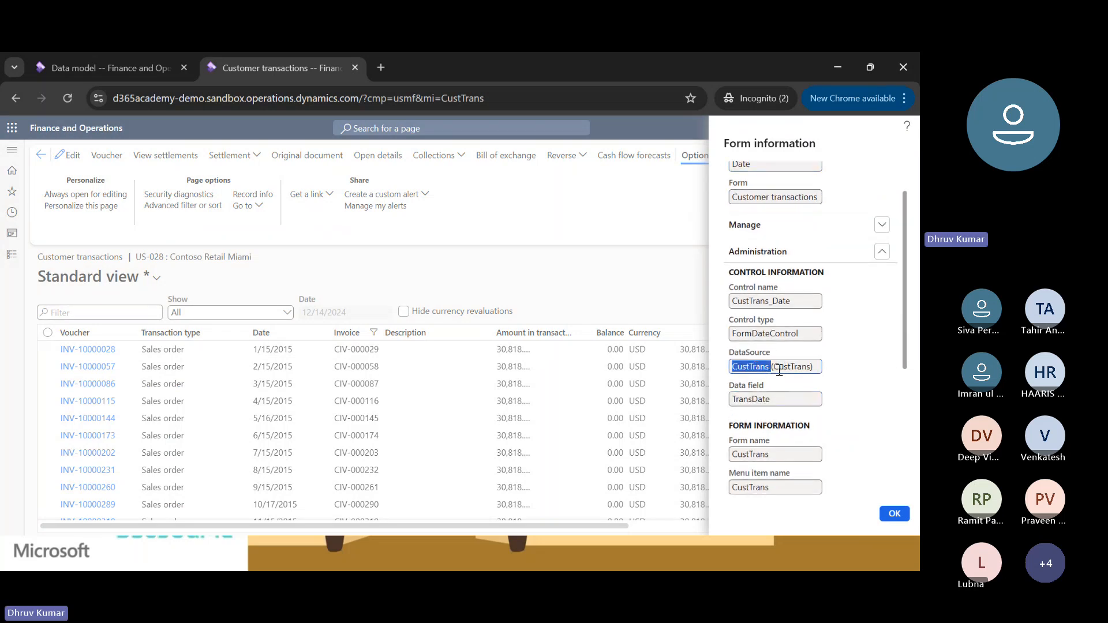
Add a model root node named CustTransDataModel to the Customer Trans Model.
left_click(131, 65)
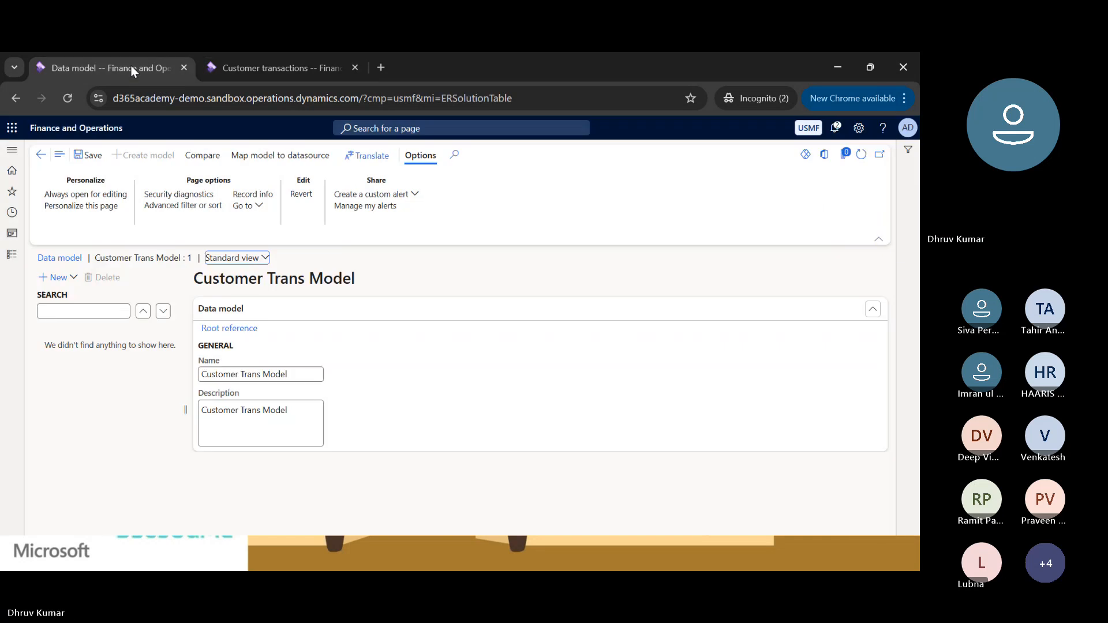
left_click(57, 278)
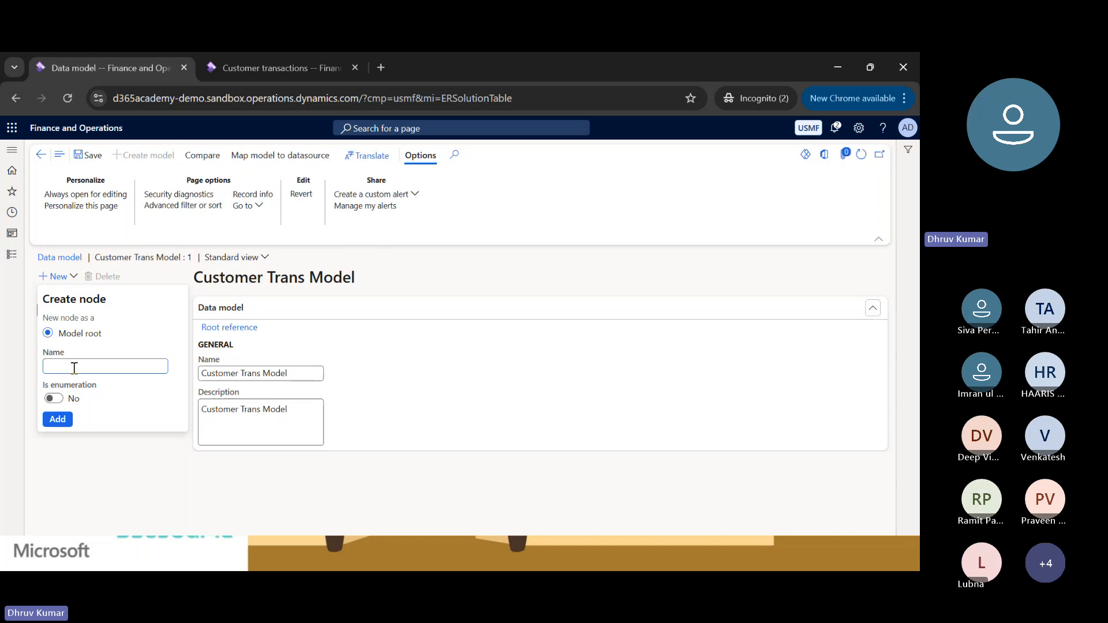
type("CustTrans")
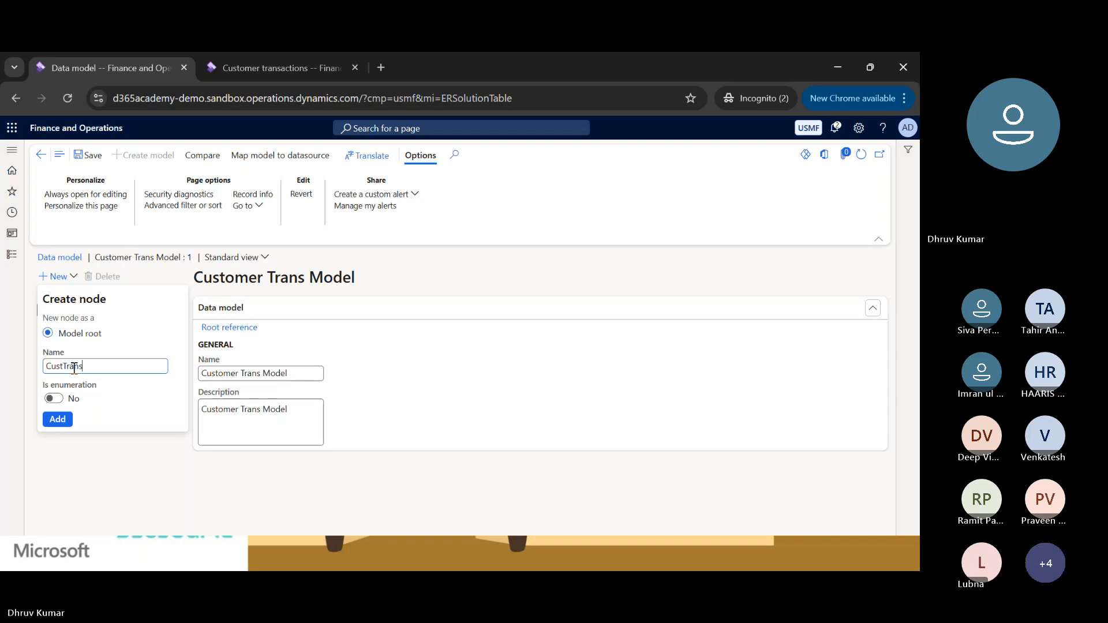
type("DataModel")
key("Return")
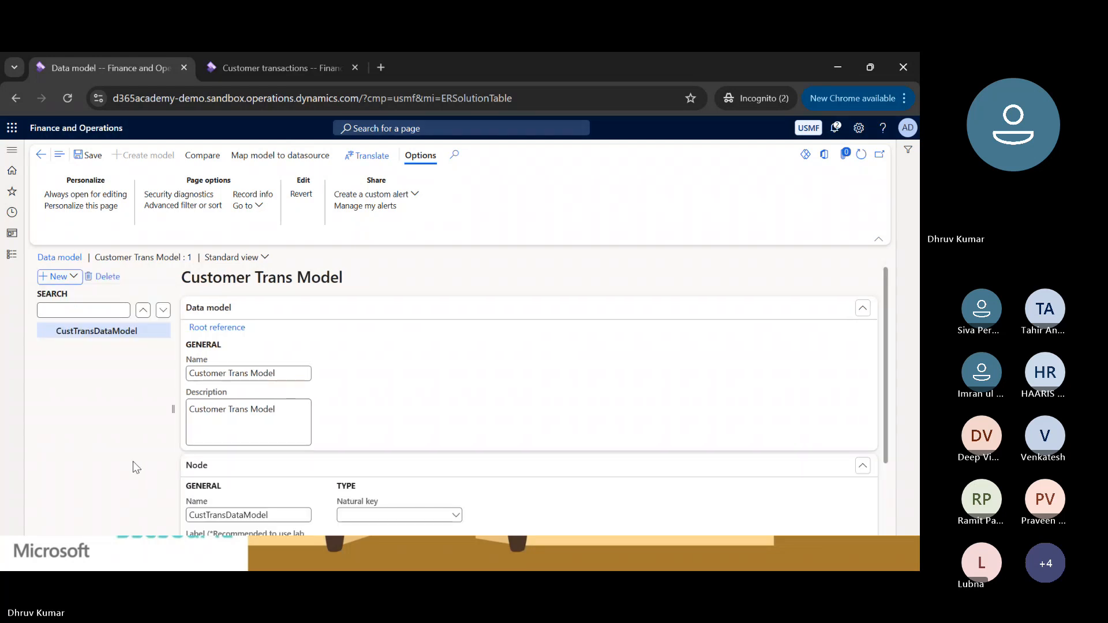
Add a child node named Customer Transaction with item type Record list under CustTransDataModel.
left_click(99, 330)
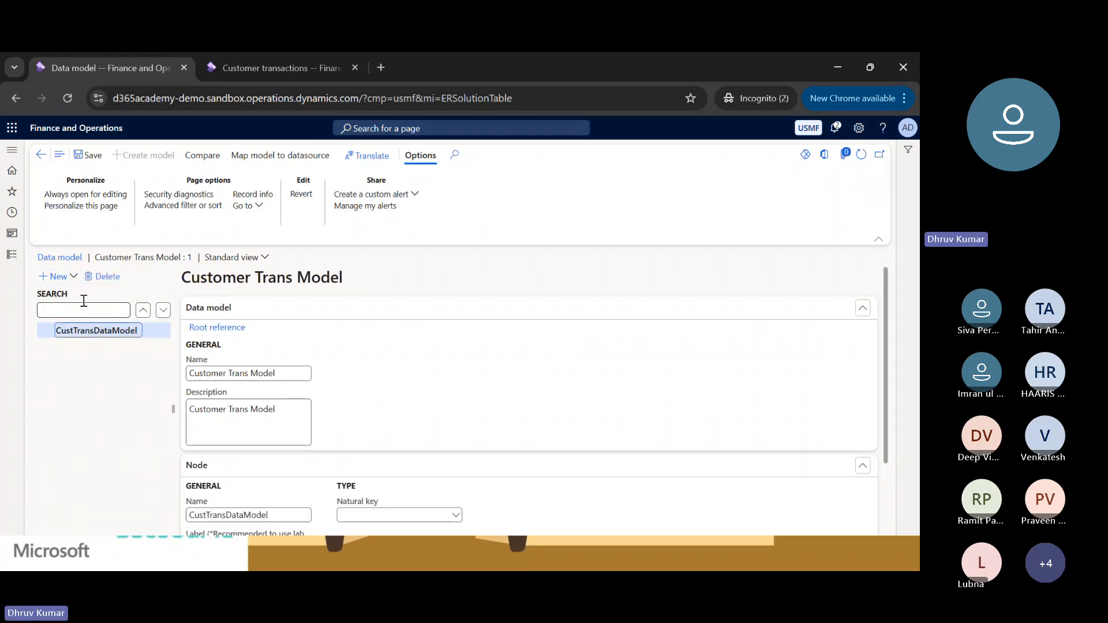
key("alt+n")
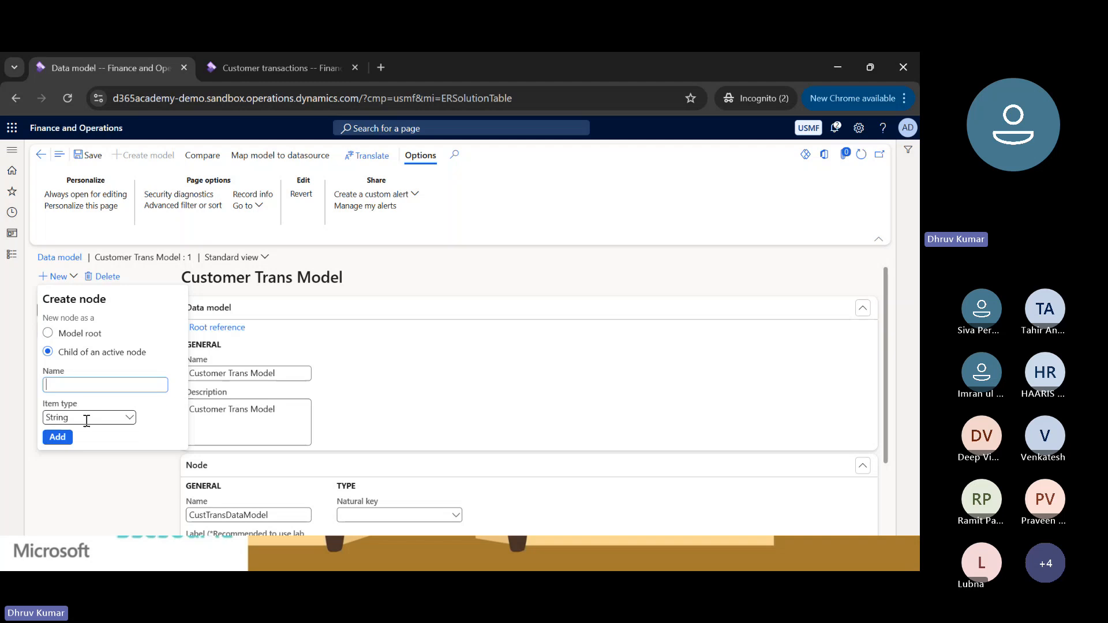
left_click(130, 418)
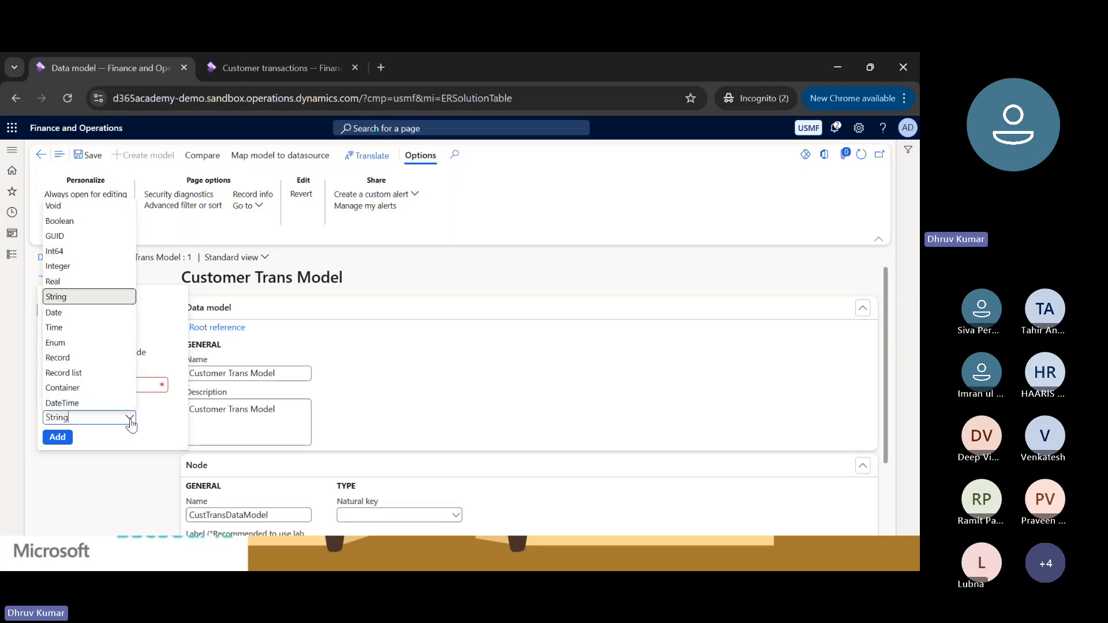
left_click(64, 373)
left_click(78, 382)
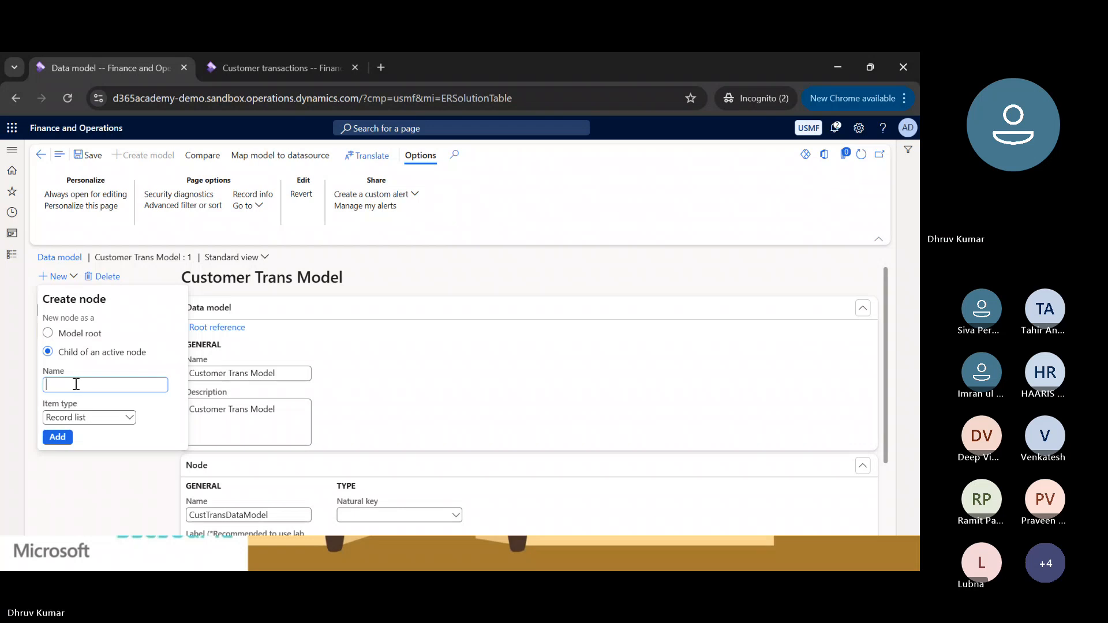
type("Customer Trans")
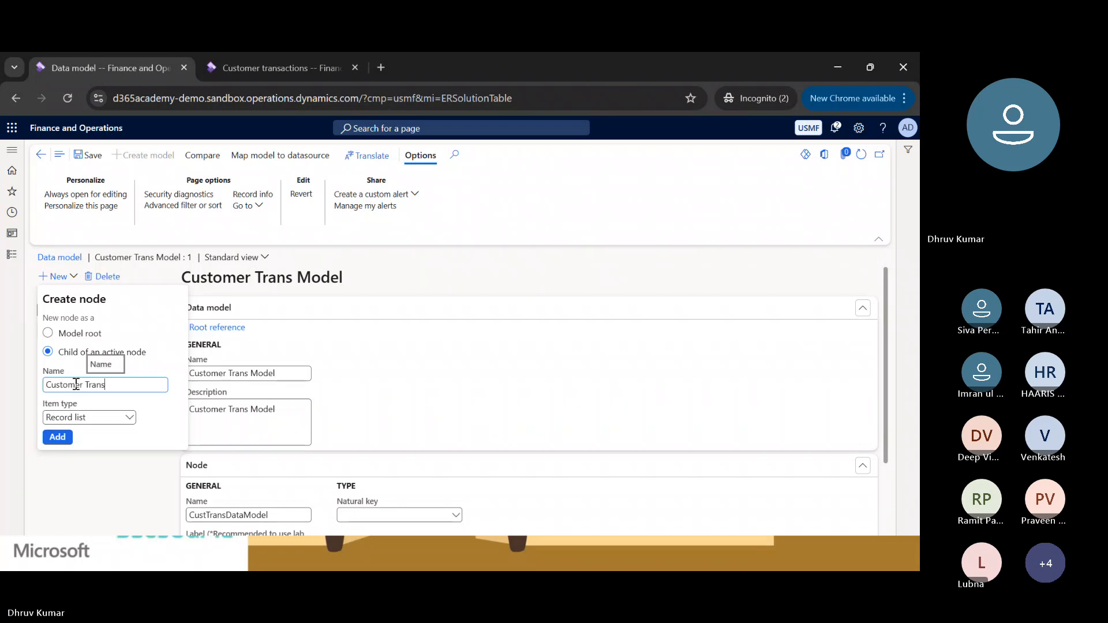
type("action")
left_click(55, 438)
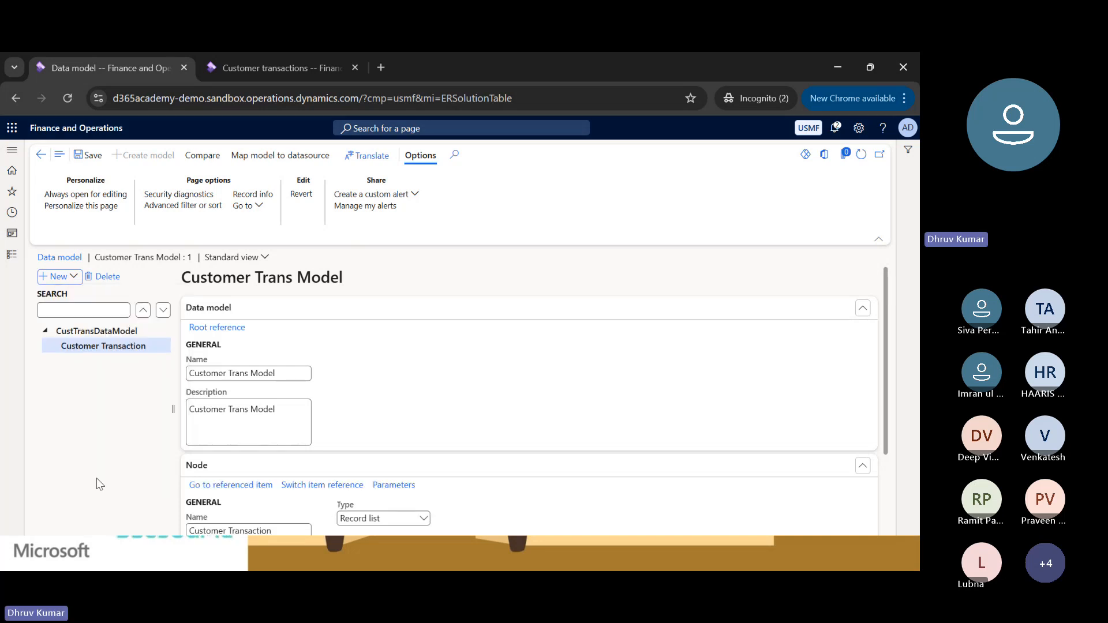
Copy the Date column's data field name and add it as child node TransDate, item type Date, under Customer Transaction.
left_click(82, 344)
left_click(278, 70)
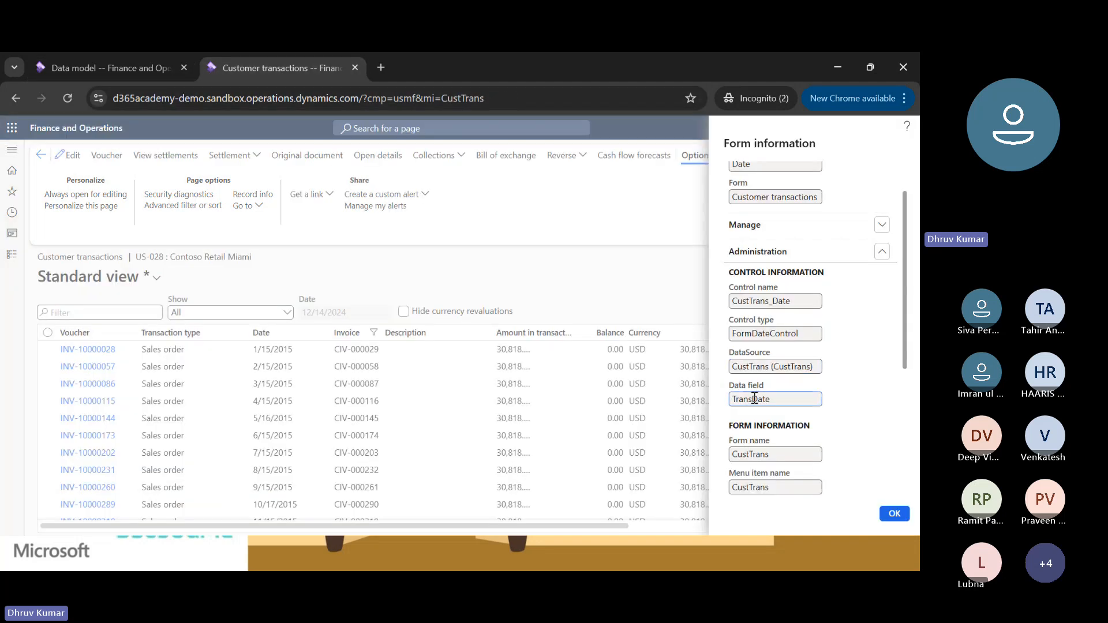
double_click(752, 398)
left_click(103, 60)
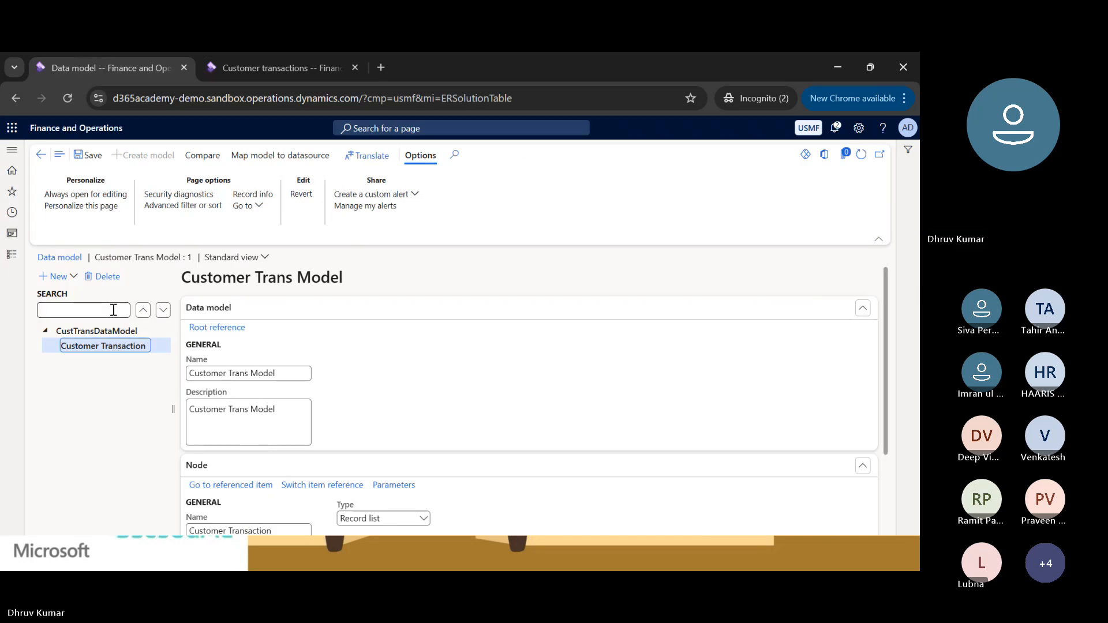
left_click(58, 275)
left_click(58, 276)
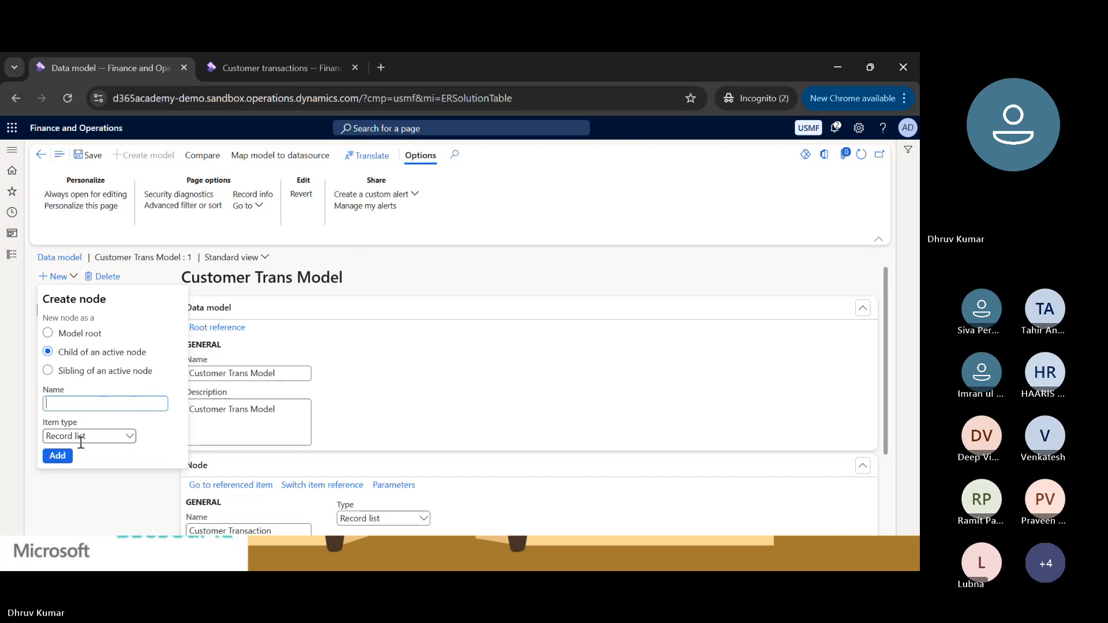
left_click(129, 437)
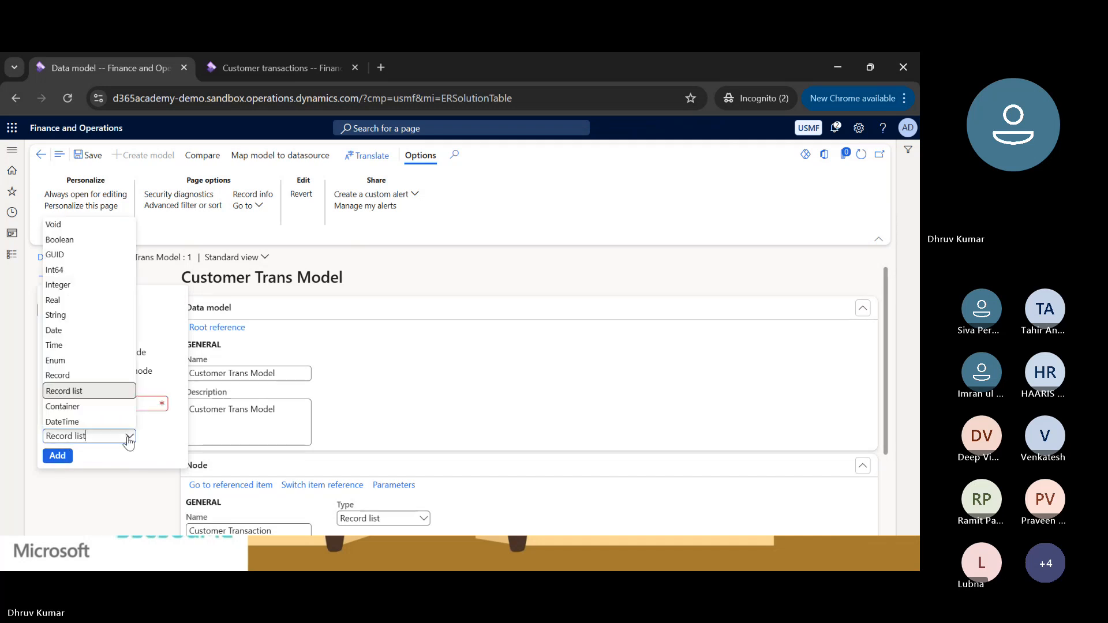
left_click(58, 331)
left_click(69, 405)
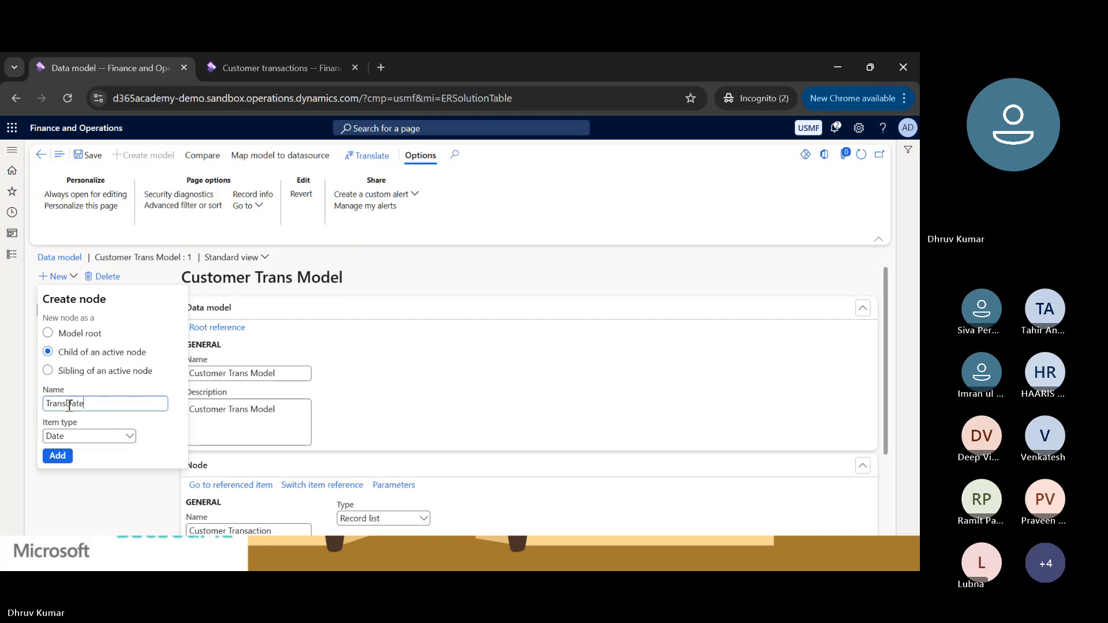
left_click(57, 455)
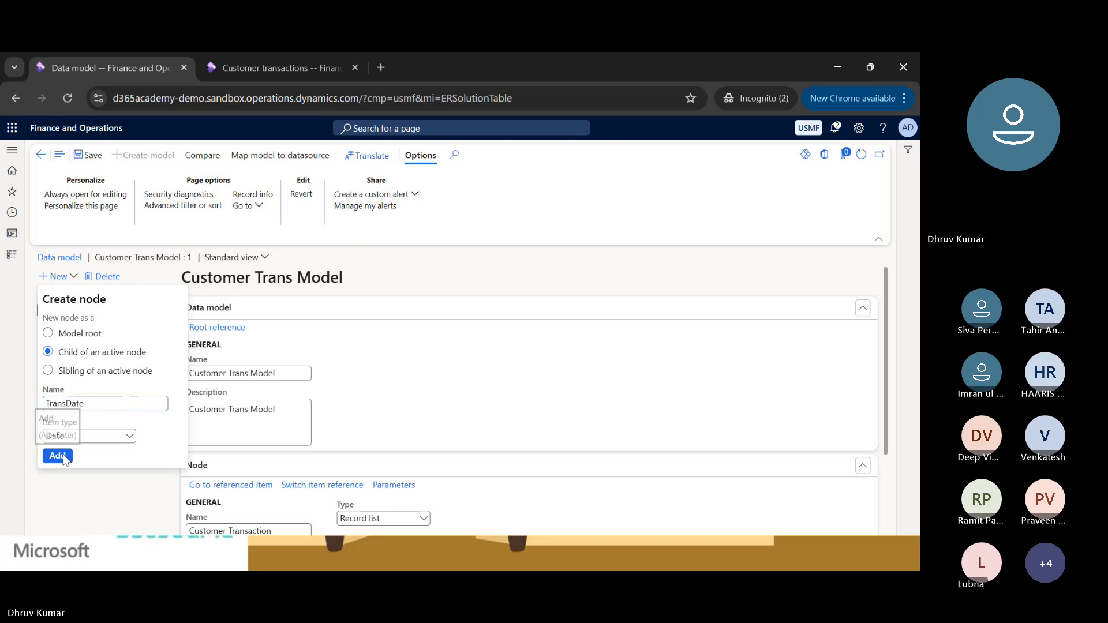
Set the label of the TransDate node to Date and reselect the Customer Transaction node.
scroll(293, 424, "down", 2)
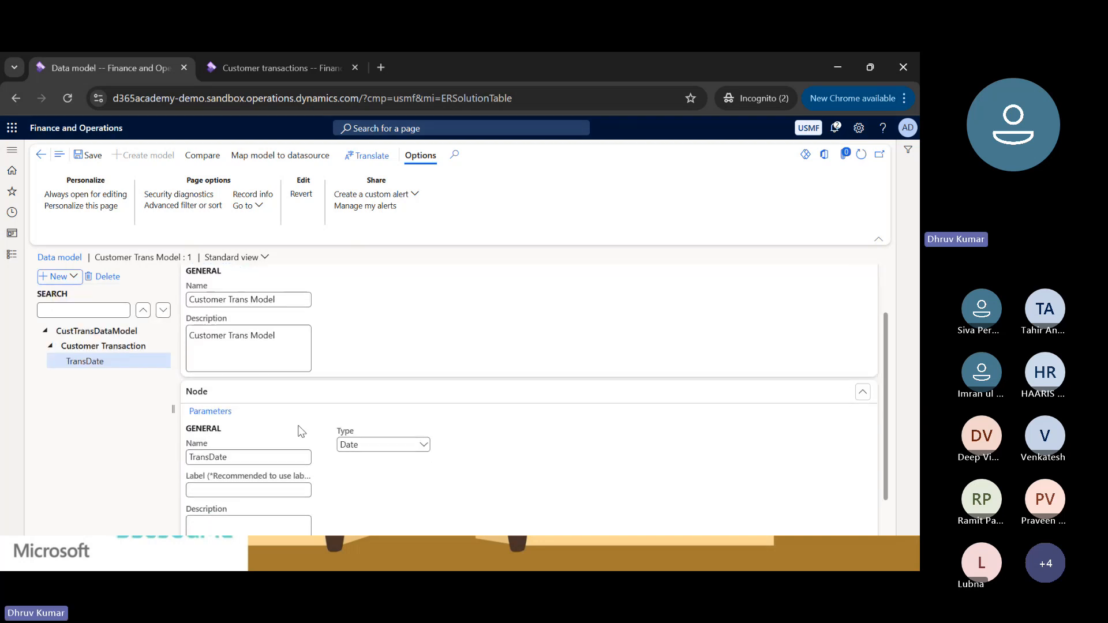
left_click(221, 454)
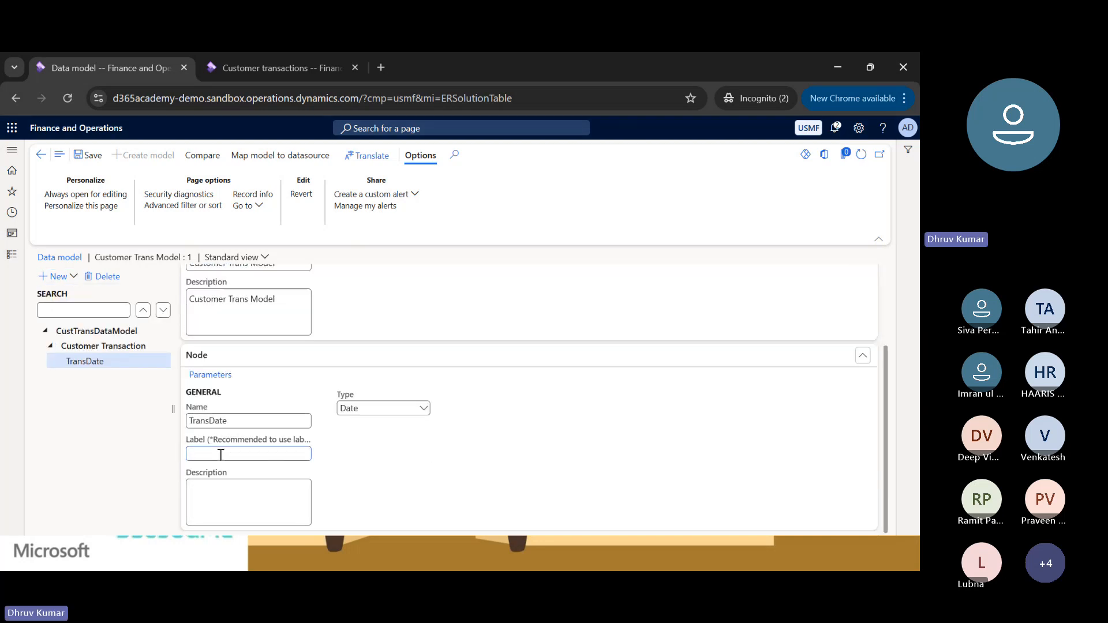
type("Date")
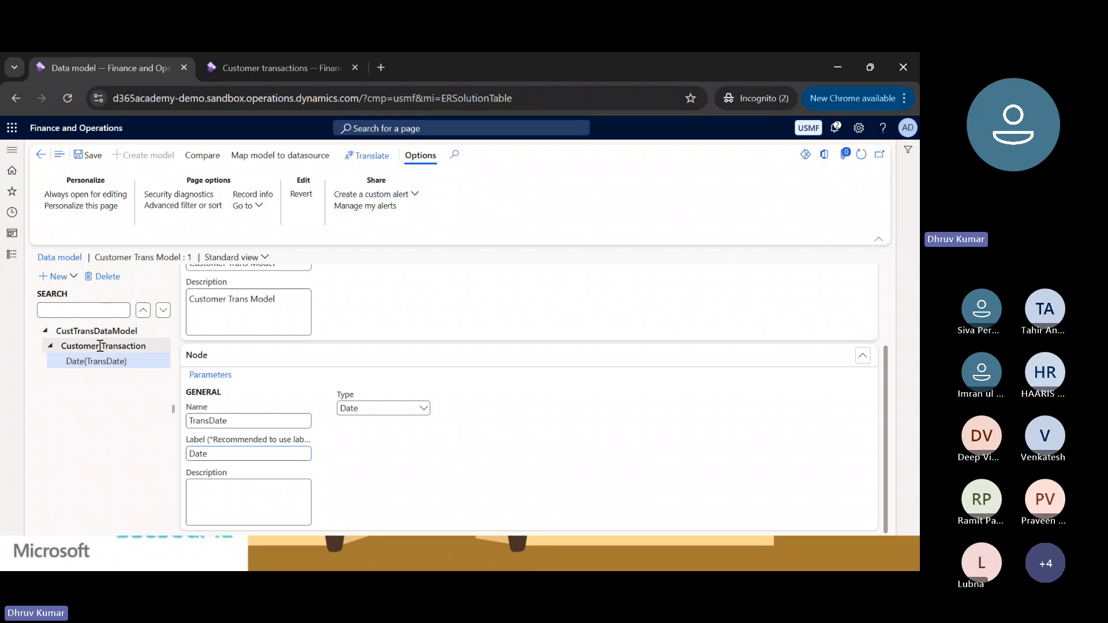
left_click(100, 346)
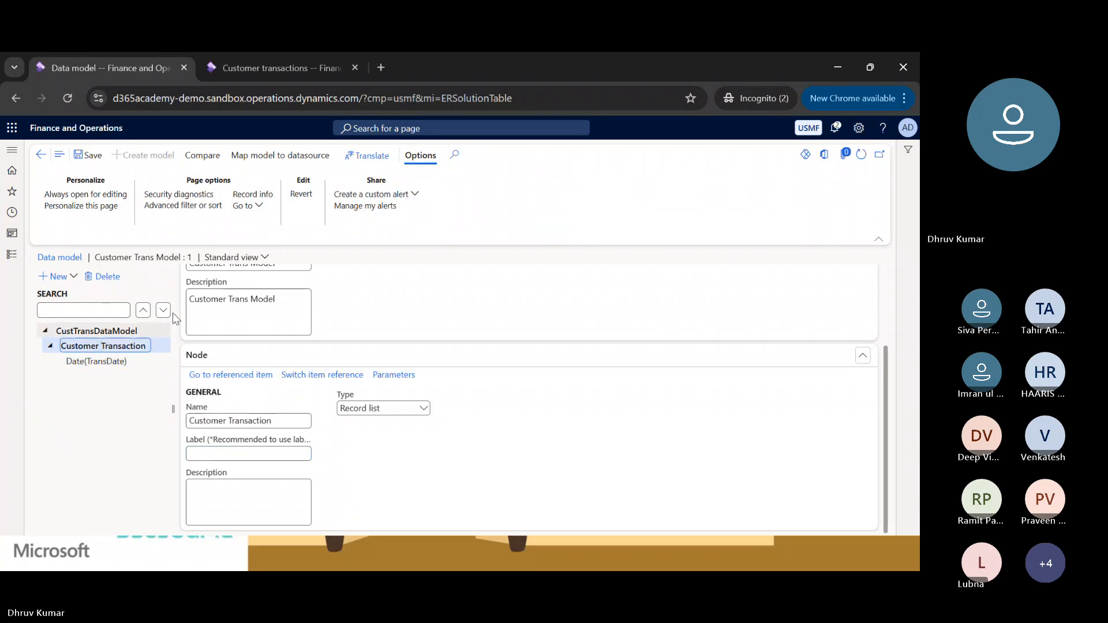
Look up the data field of the Invoice column in the Customer transactions page's form information.
left_click(261, 67)
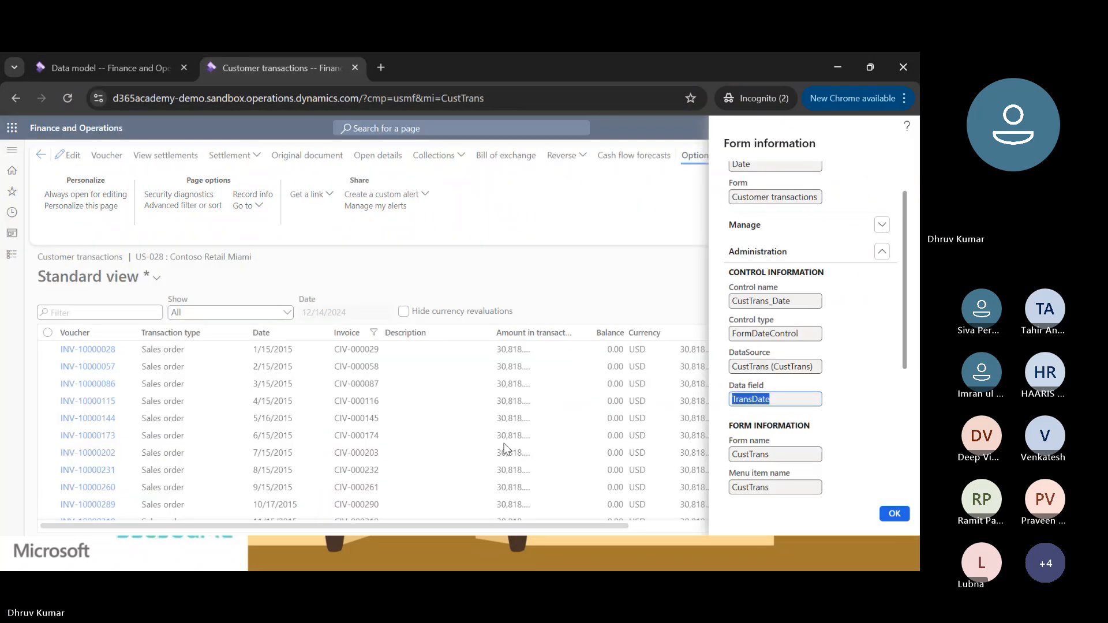
scroll(902, 364, "down", 3)
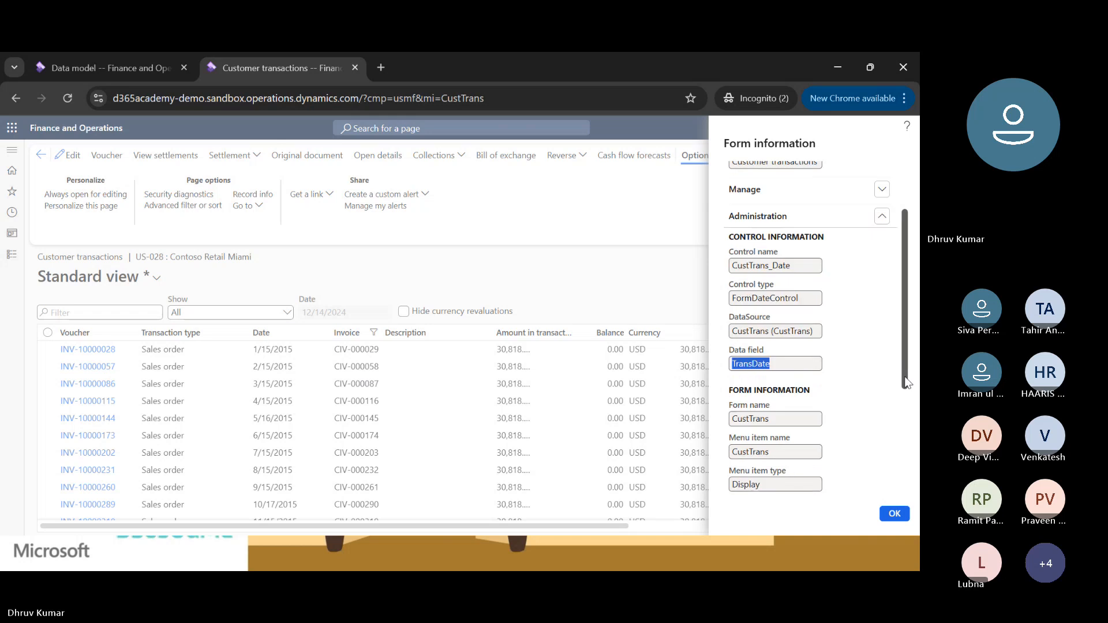
left_click(903, 518)
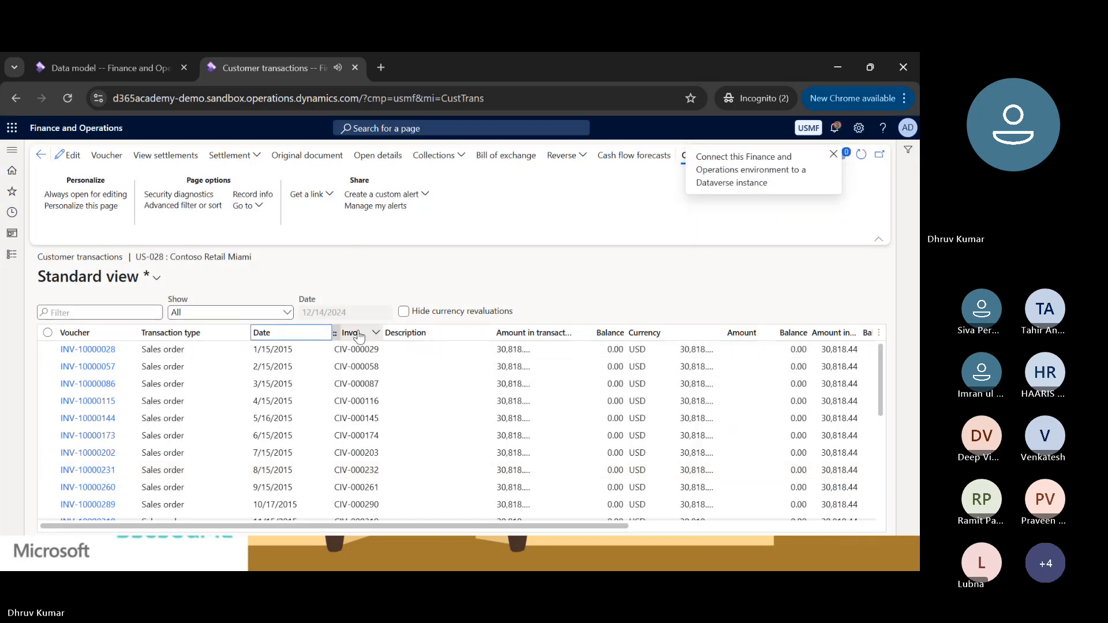
right_click(355, 334)
mouse_move(394, 339)
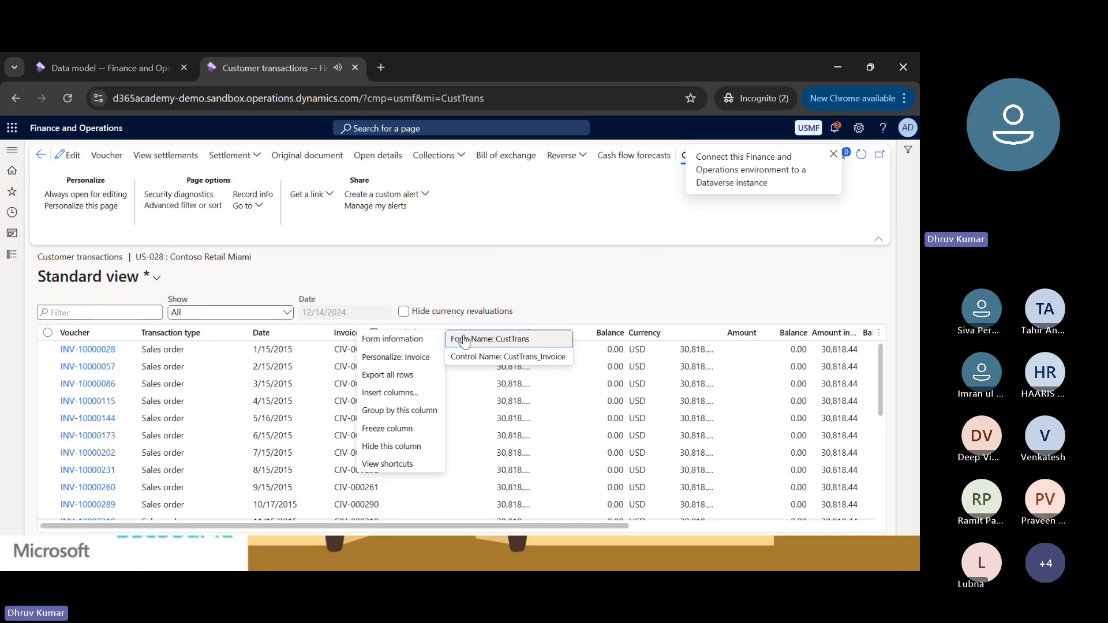
left_click(483, 339)
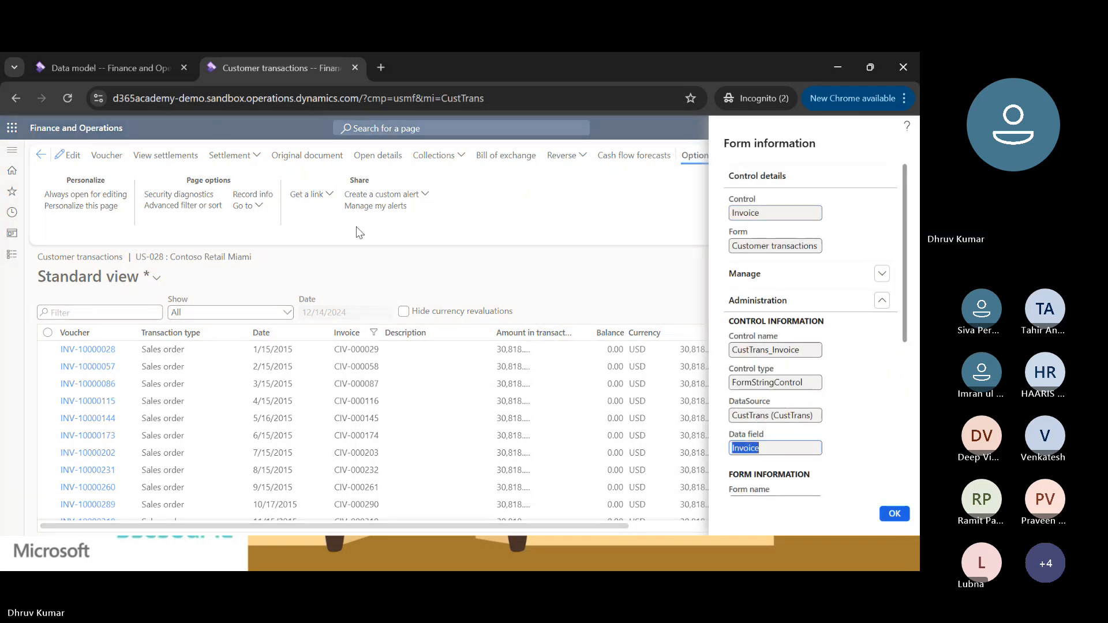
In the data model, add a child node named Invoice with item type String under Customer Transaction.
left_click(130, 68)
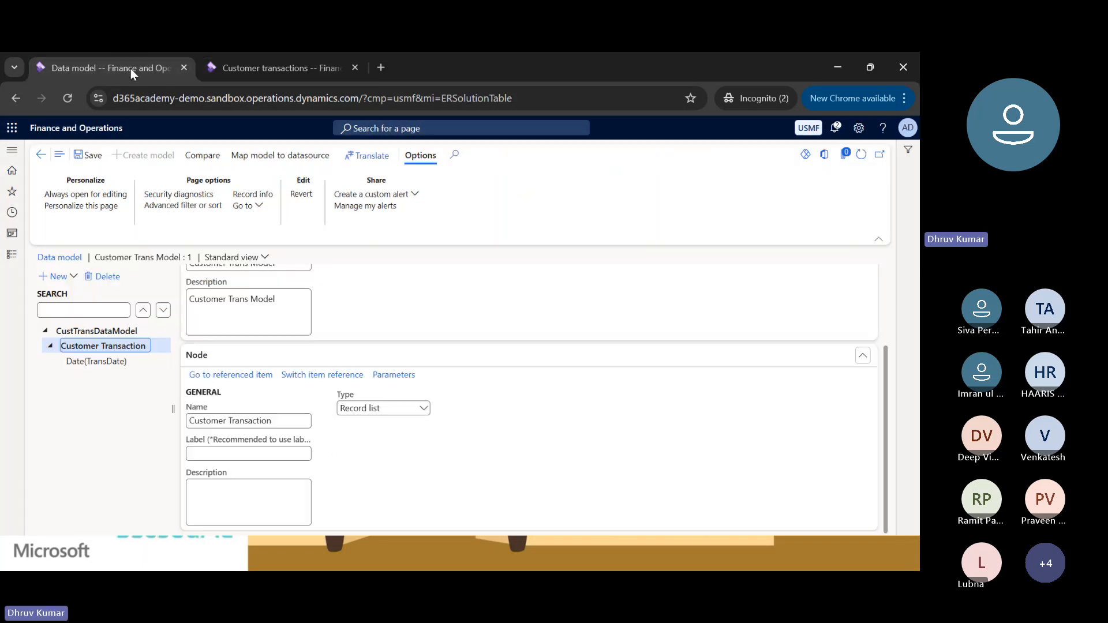
left_click(110, 346)
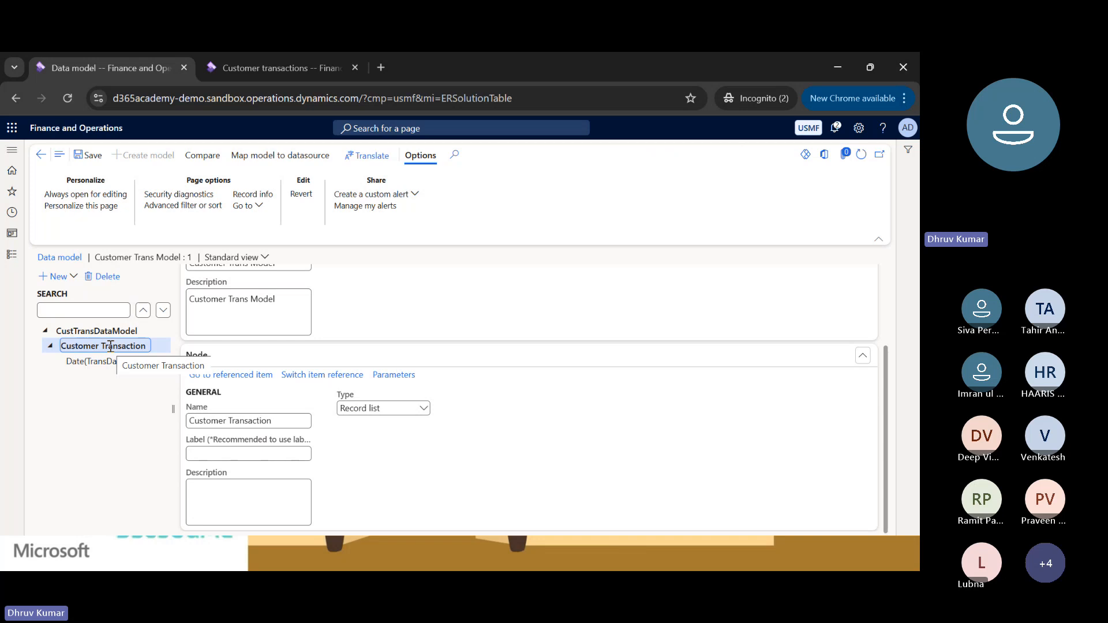
left_click(58, 277)
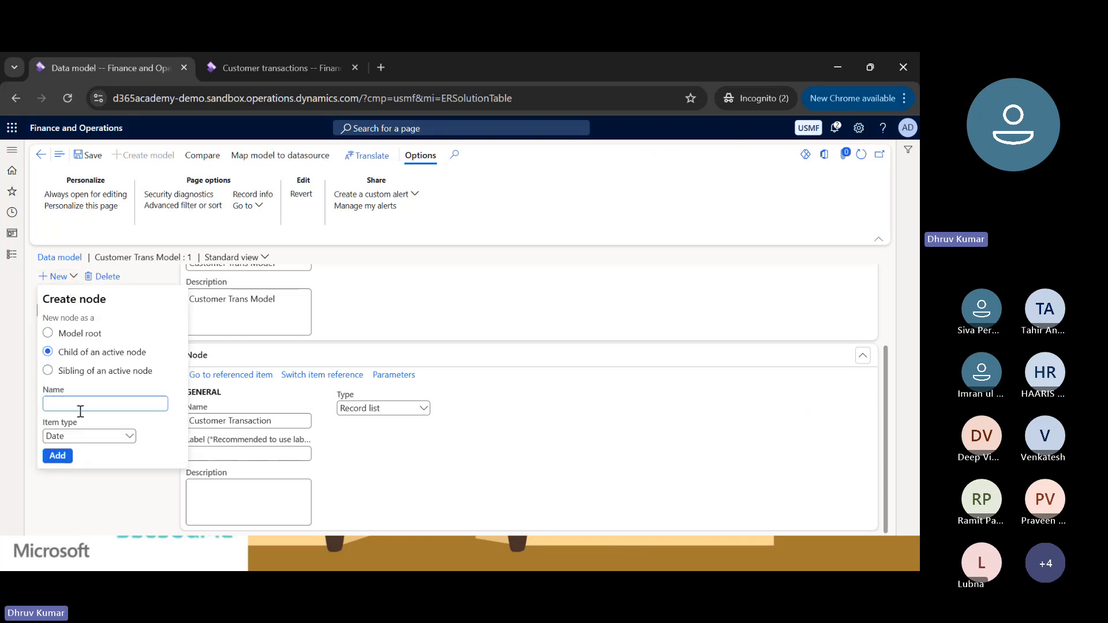
left_click(129, 437)
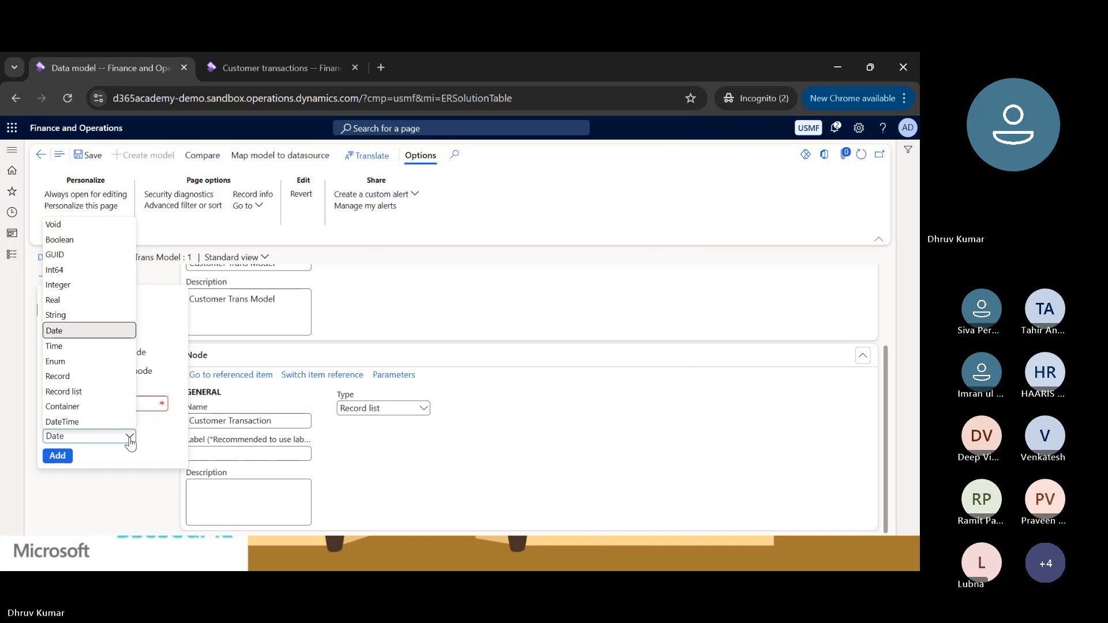
type("str")
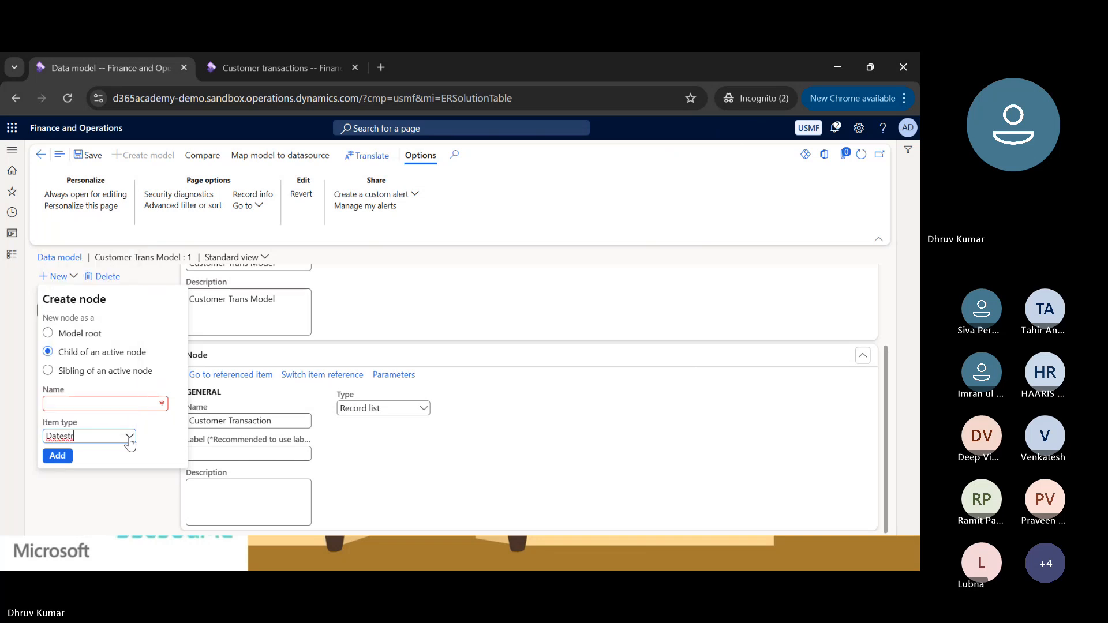
key("ctrl+a")
type("st")
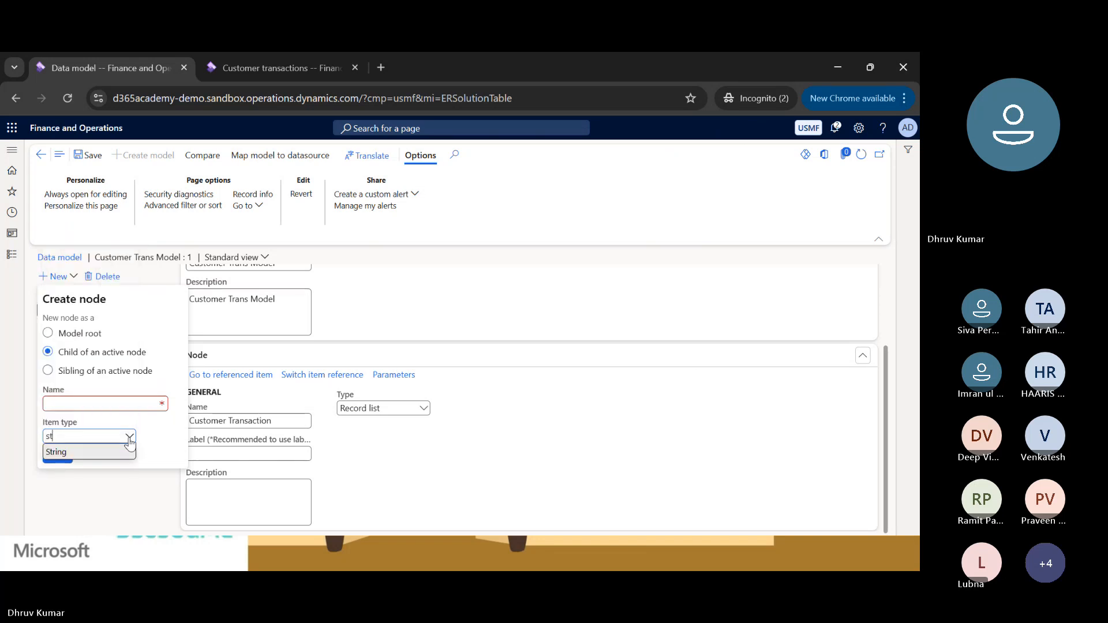
left_click(87, 459)
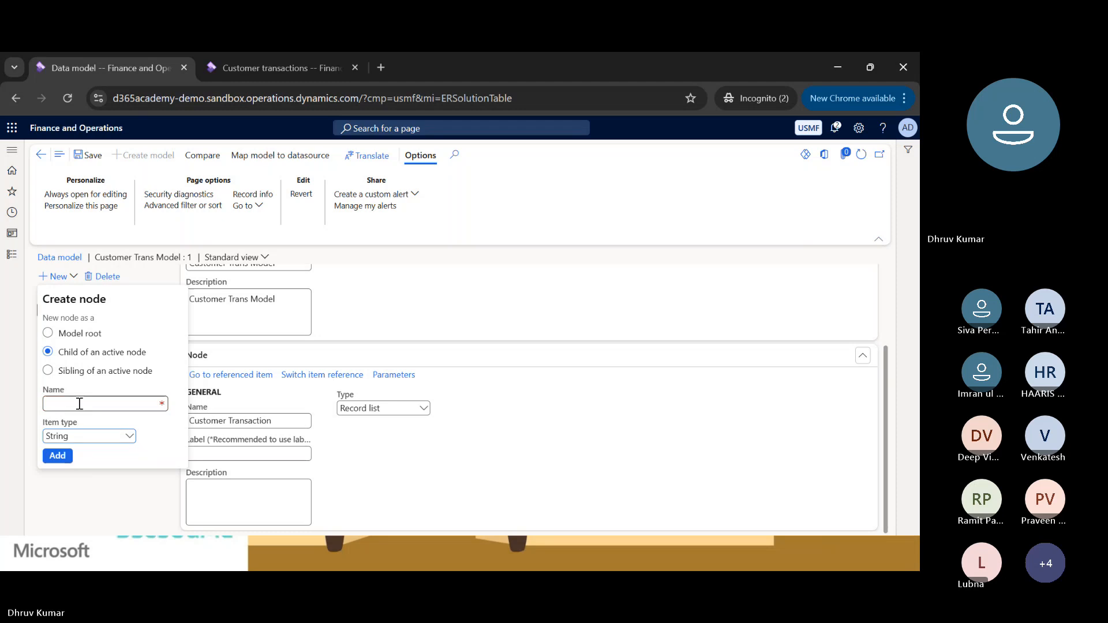
left_click(80, 403)
type("Invoice")
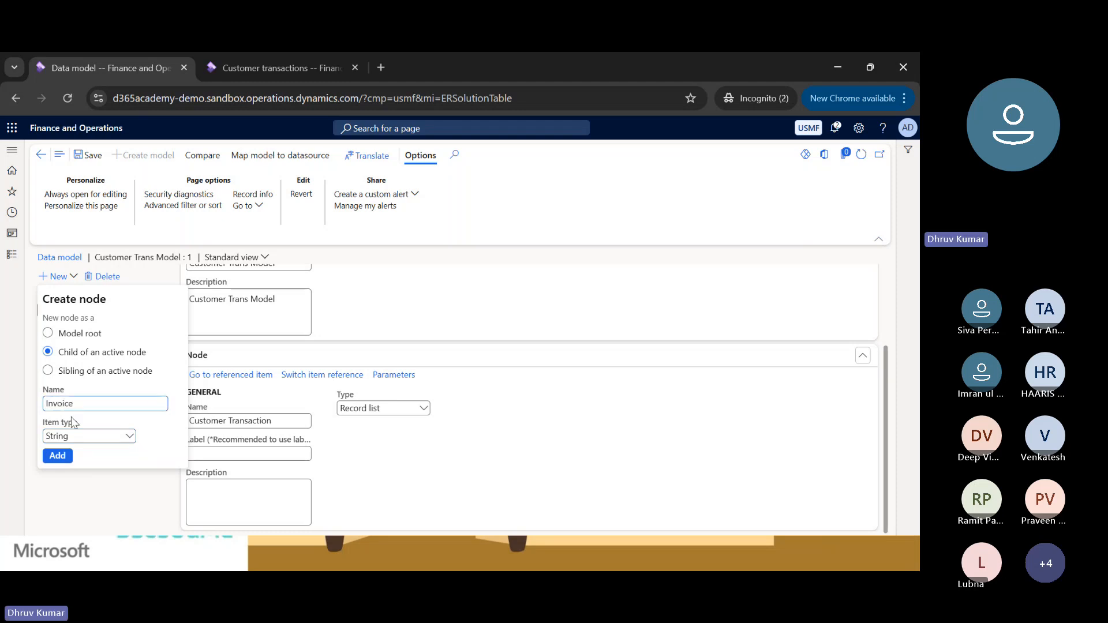
left_click(57, 455)
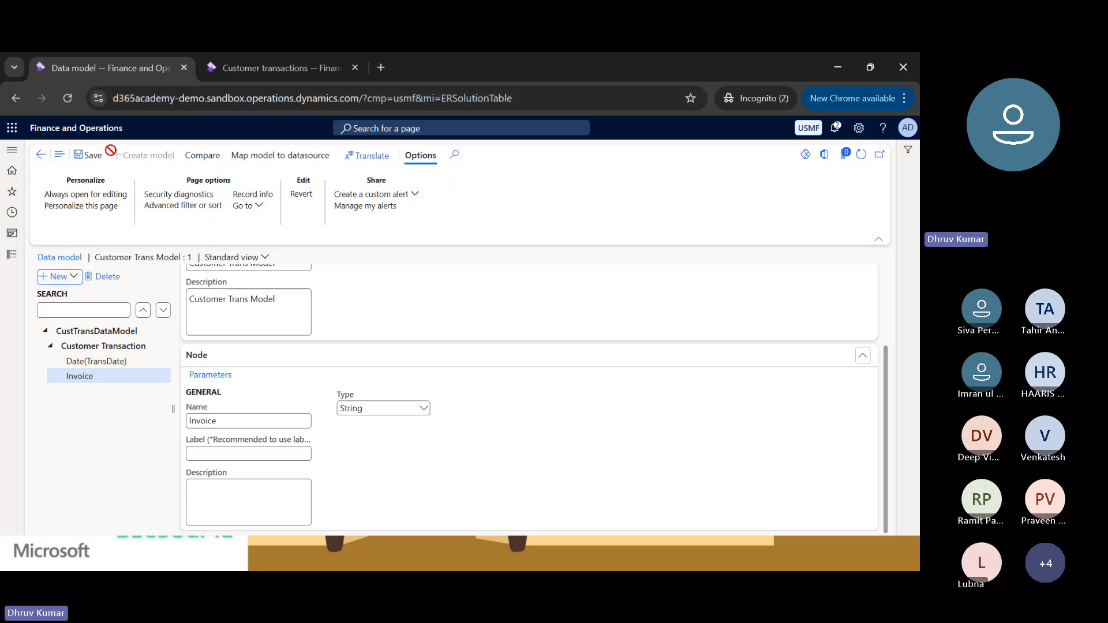
Look up the data field of the Voucher column in the Customer transactions form information and close the details.
key("ctrl+Tab")
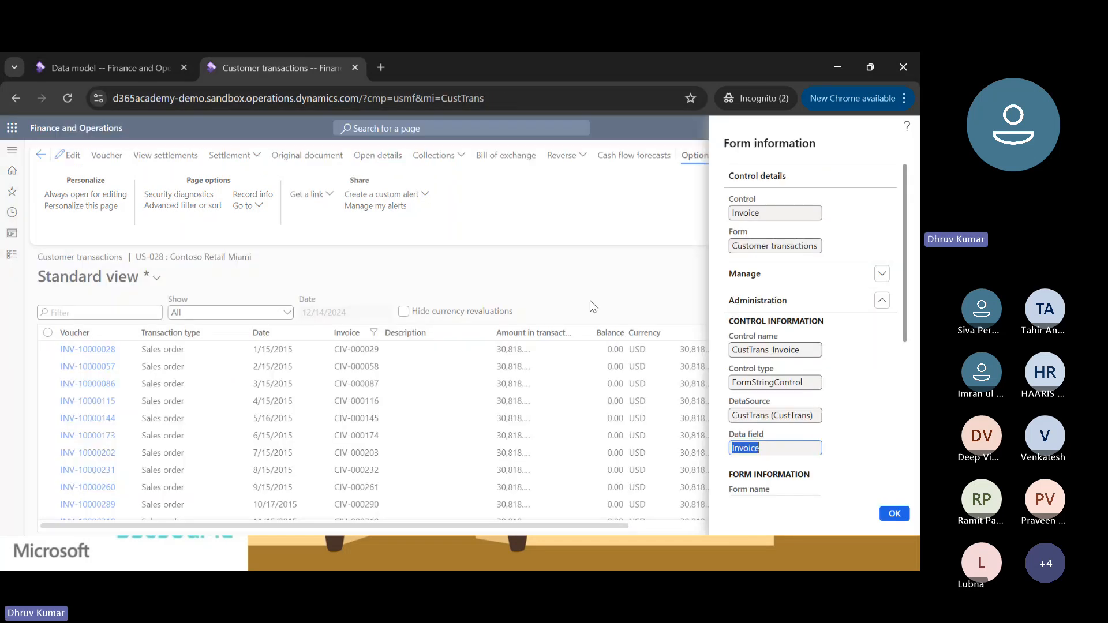
left_click(894, 516)
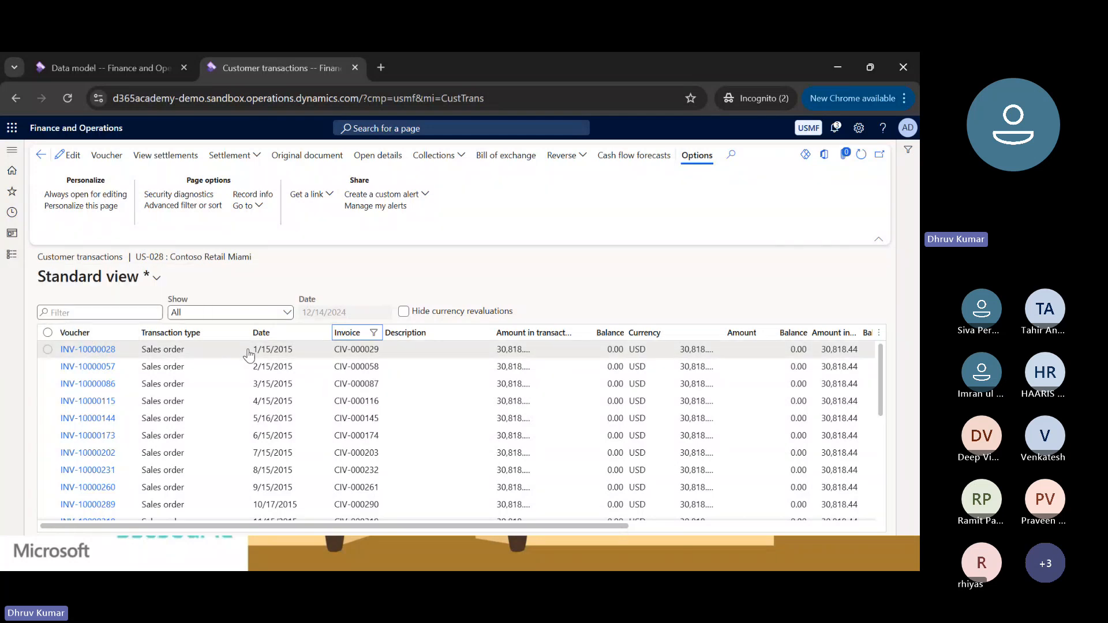
scroll(330, 352, "right", 3)
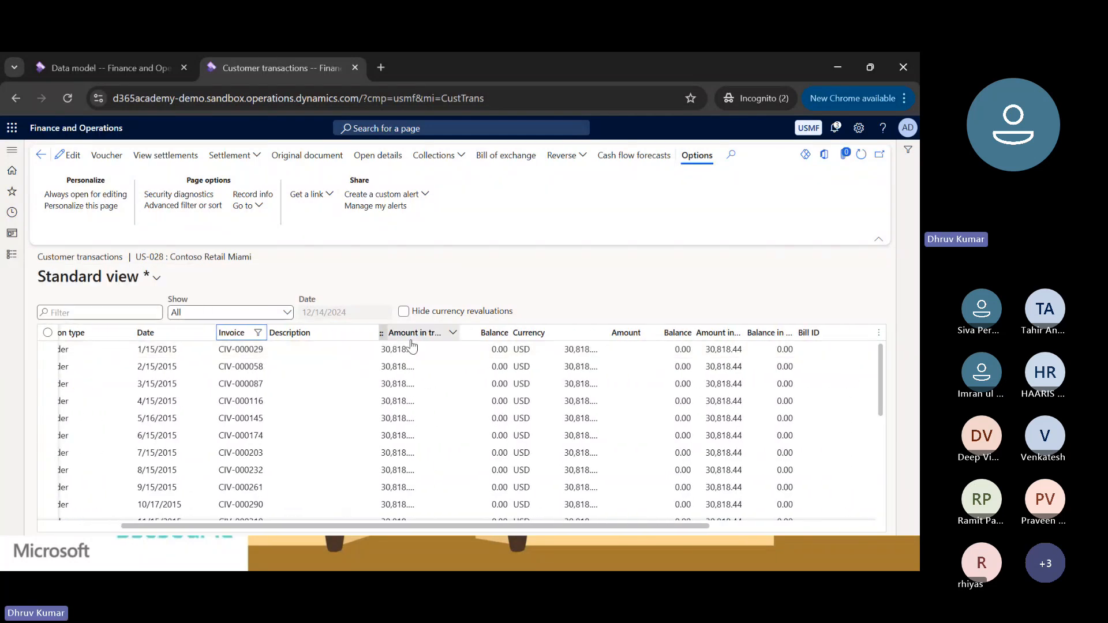
scroll(336, 340, "left", 3)
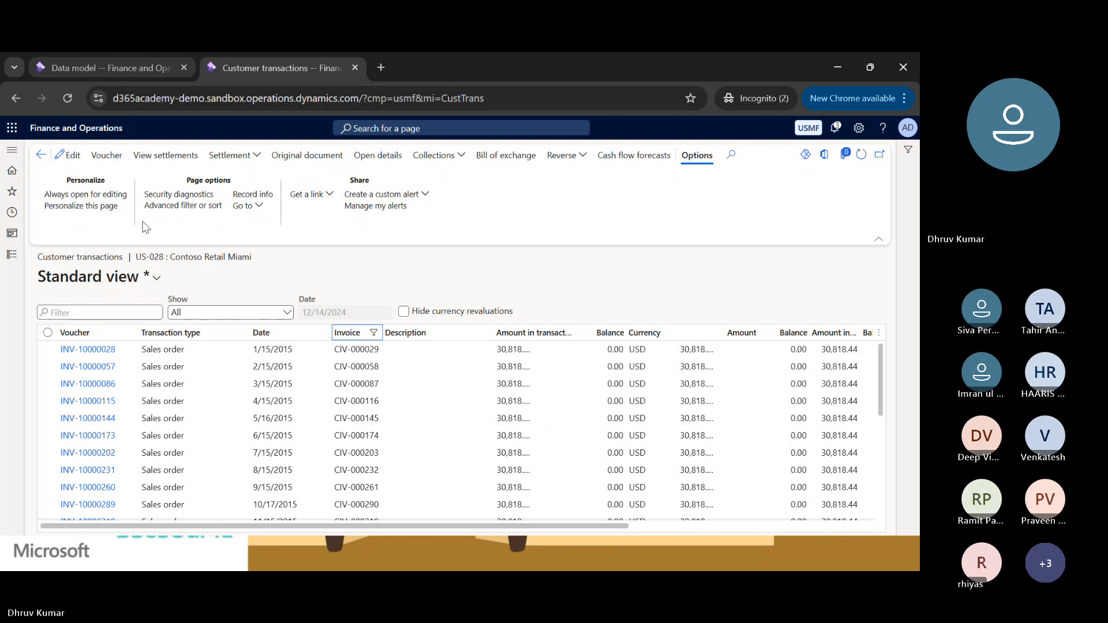
right_click(105, 334)
mouse_move(145, 349)
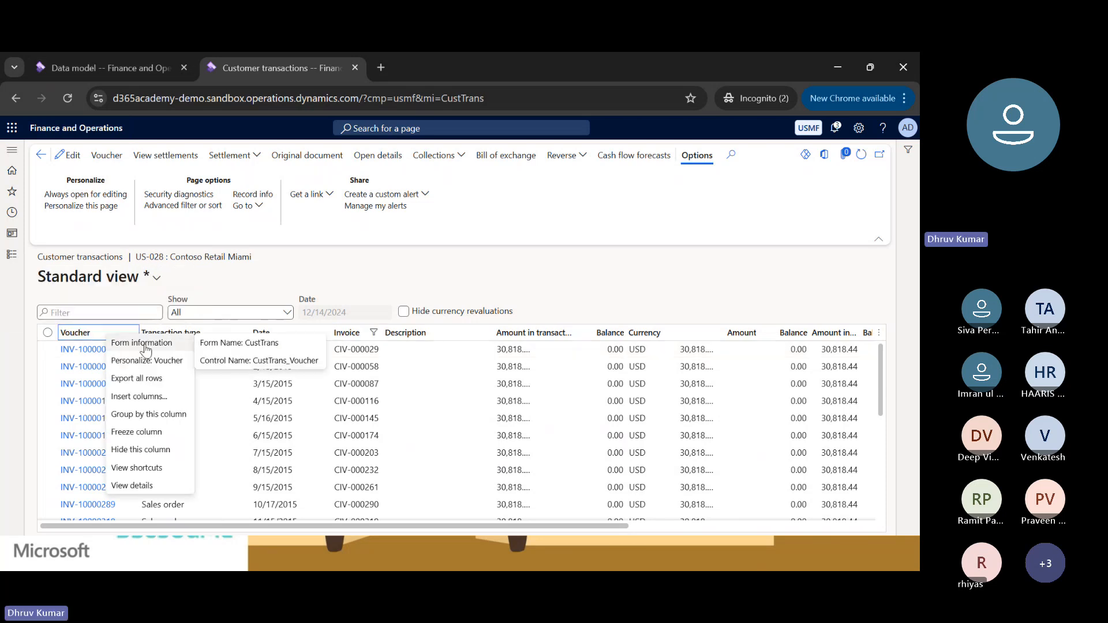
left_click(219, 345)
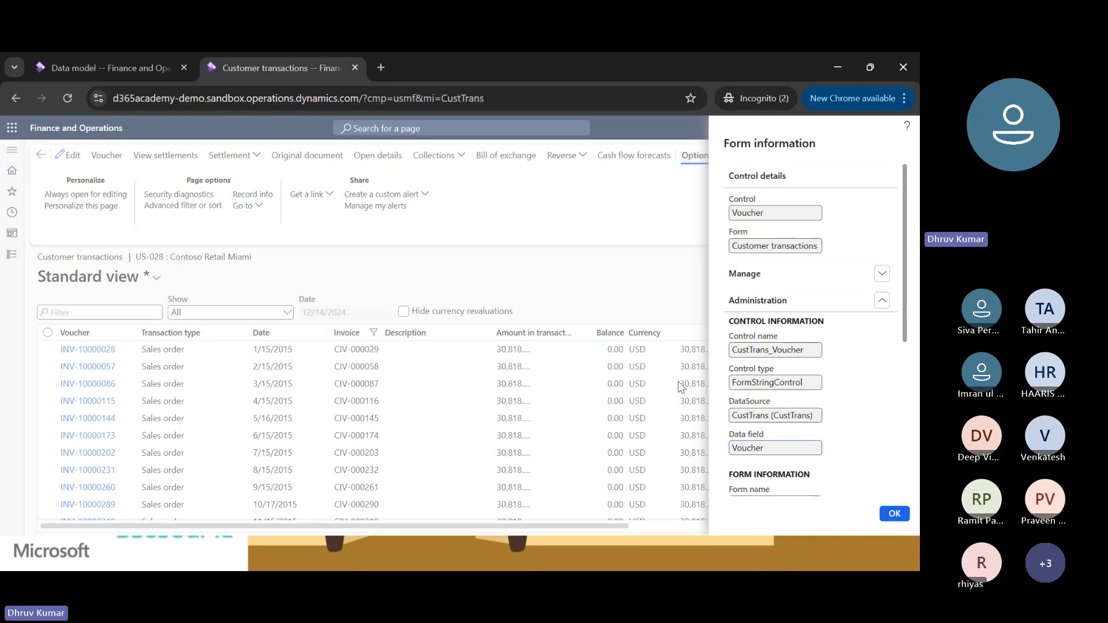
left_click(891, 513)
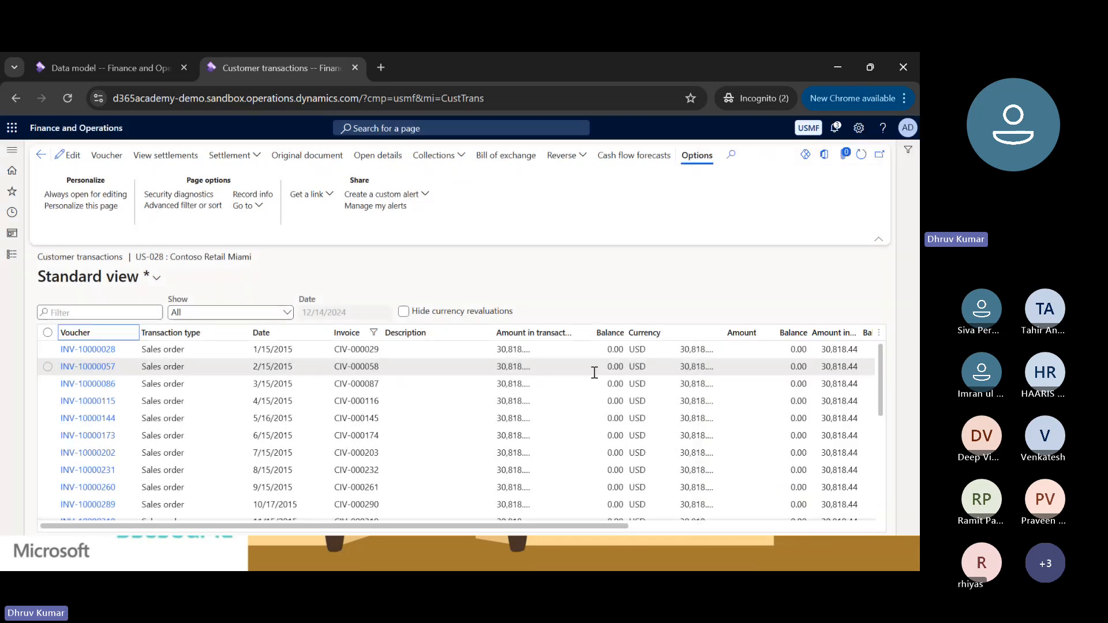
right_click(556, 342)
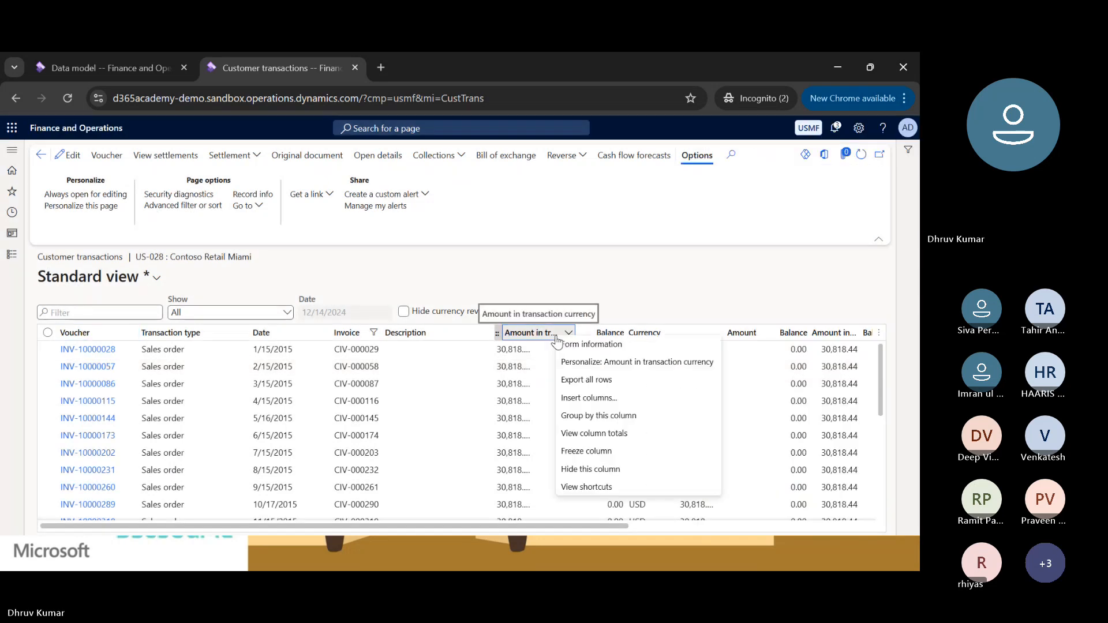
left_click(557, 344)
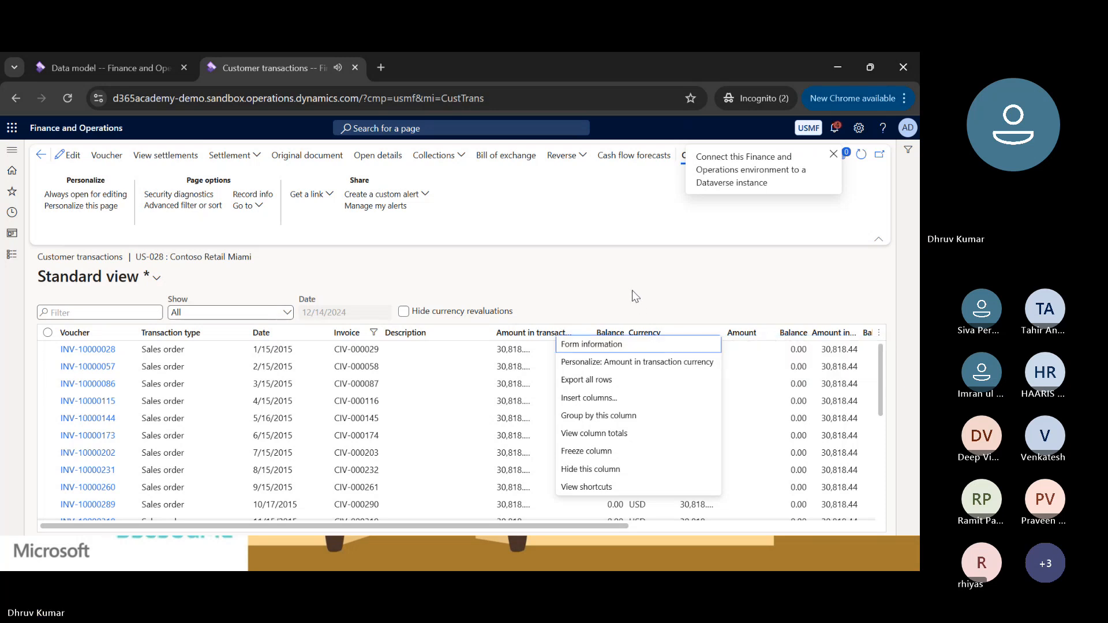
key("Escape")
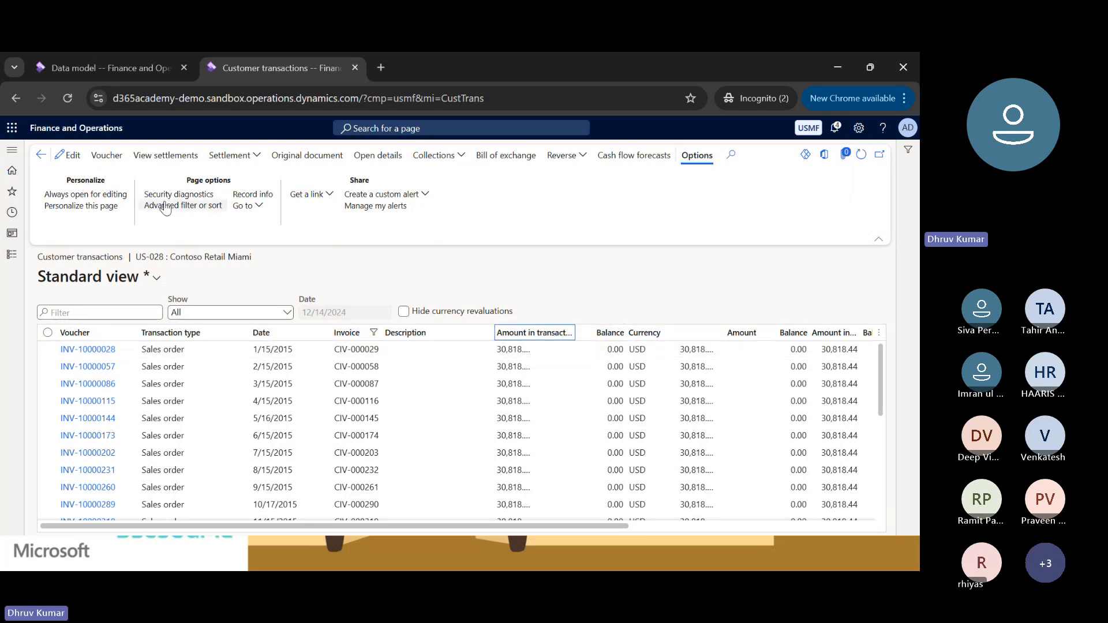
Return to the data model and add a sibling node of Invoice named Voucher with item type String.
left_click(120, 66)
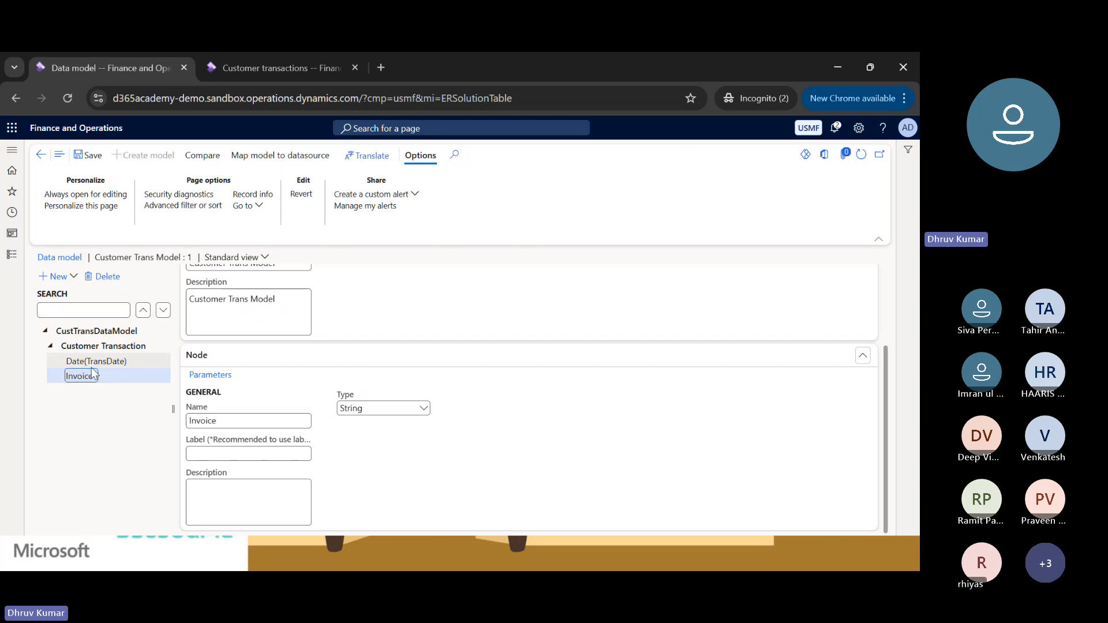
left_click(67, 281)
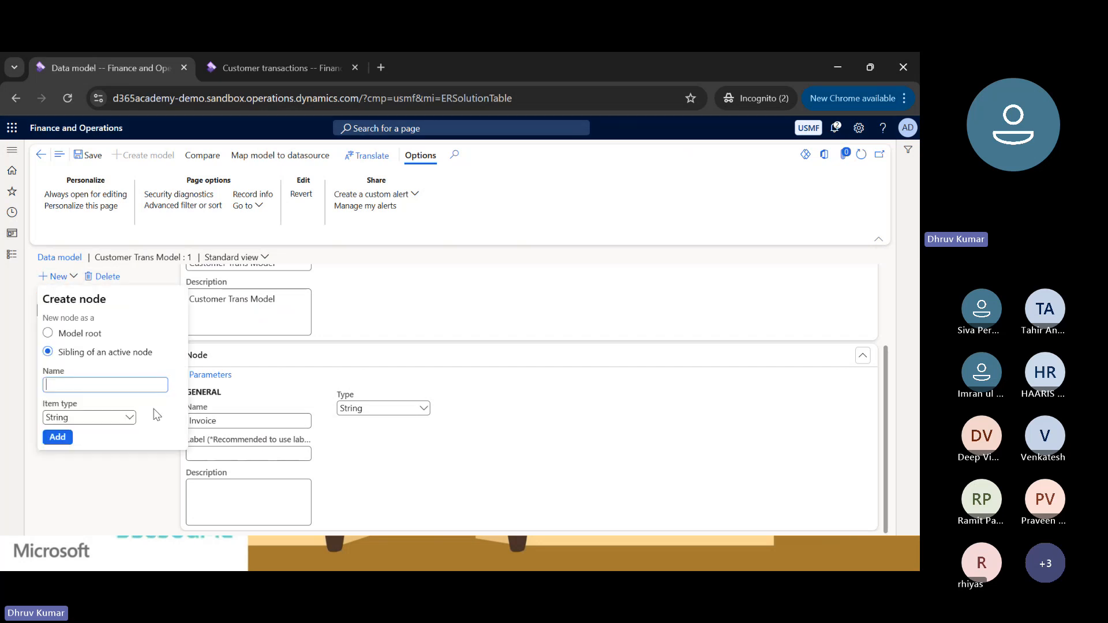
type("Voucher")
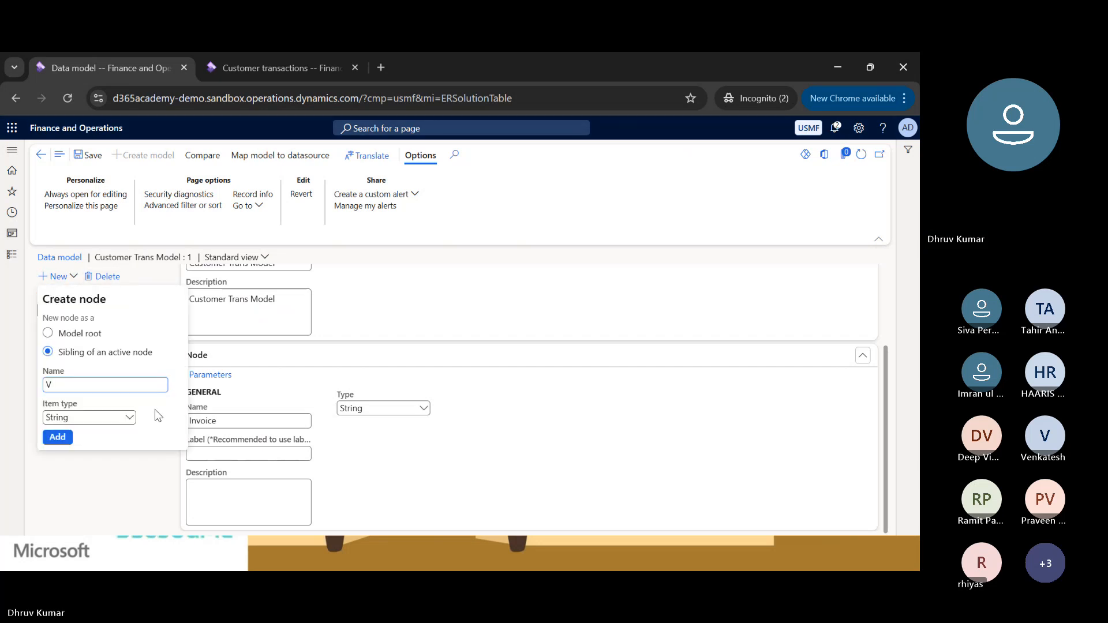
left_click(57, 437)
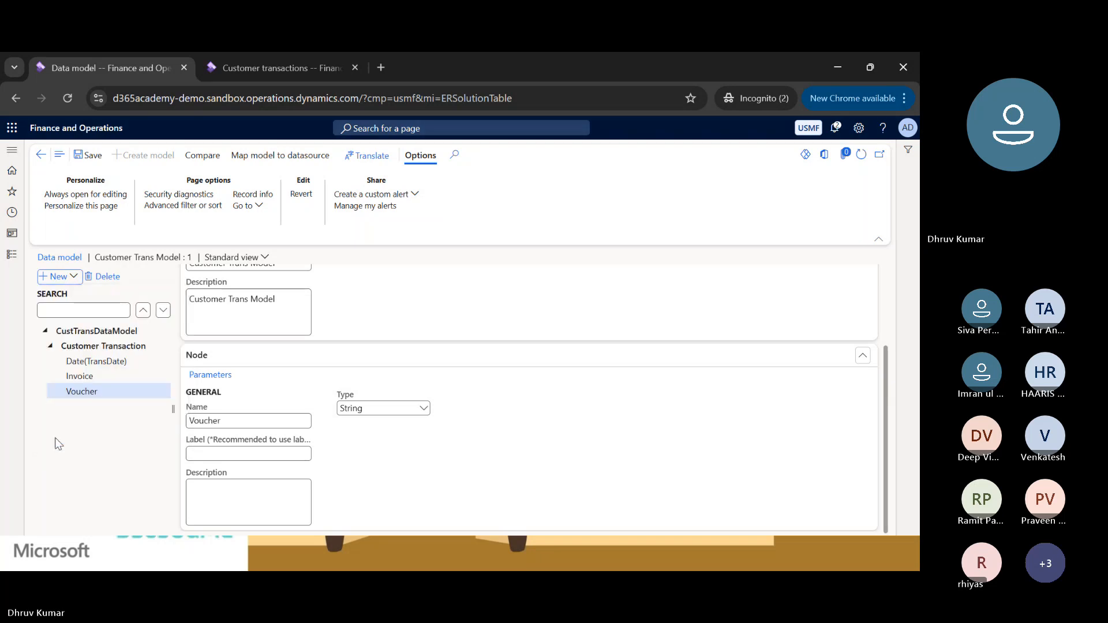
Add a sibling node of Voucher named Amount with item type Real.
left_click(58, 276)
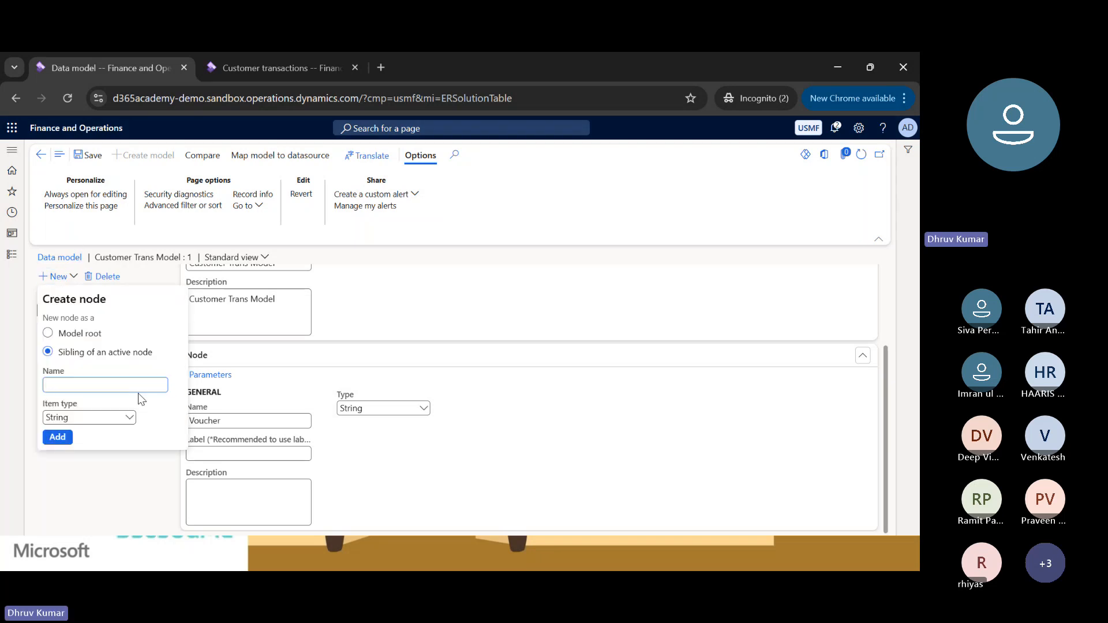
type("Amount")
left_click(128, 418)
left_click(53, 283)
left_click(60, 436)
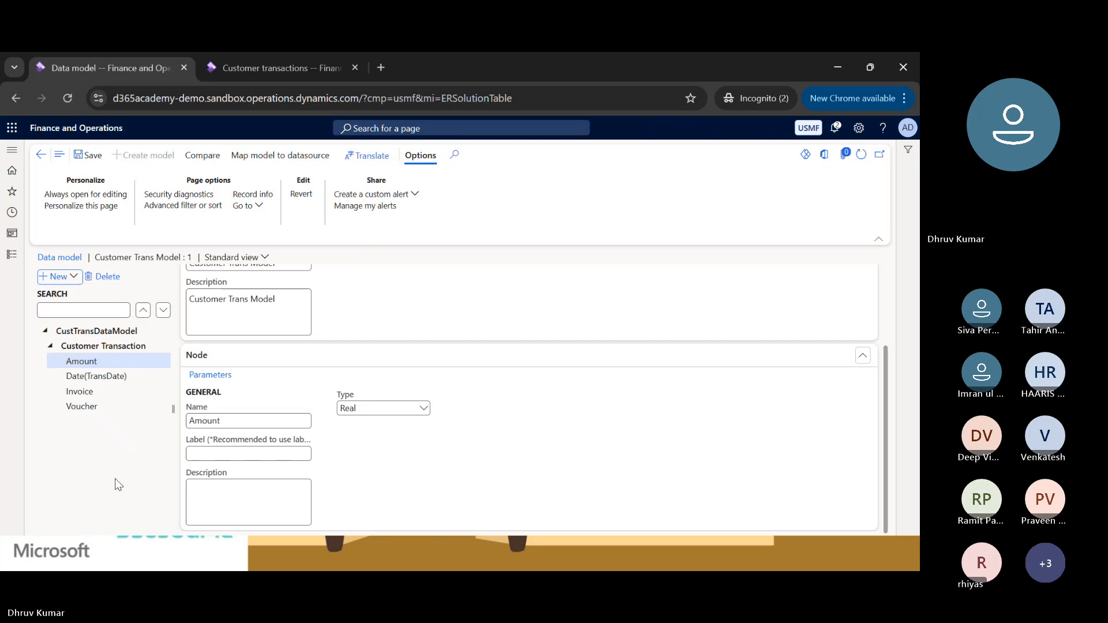
Add a sibling node of TransDate named Customer Name with item type String.
left_click(88, 375)
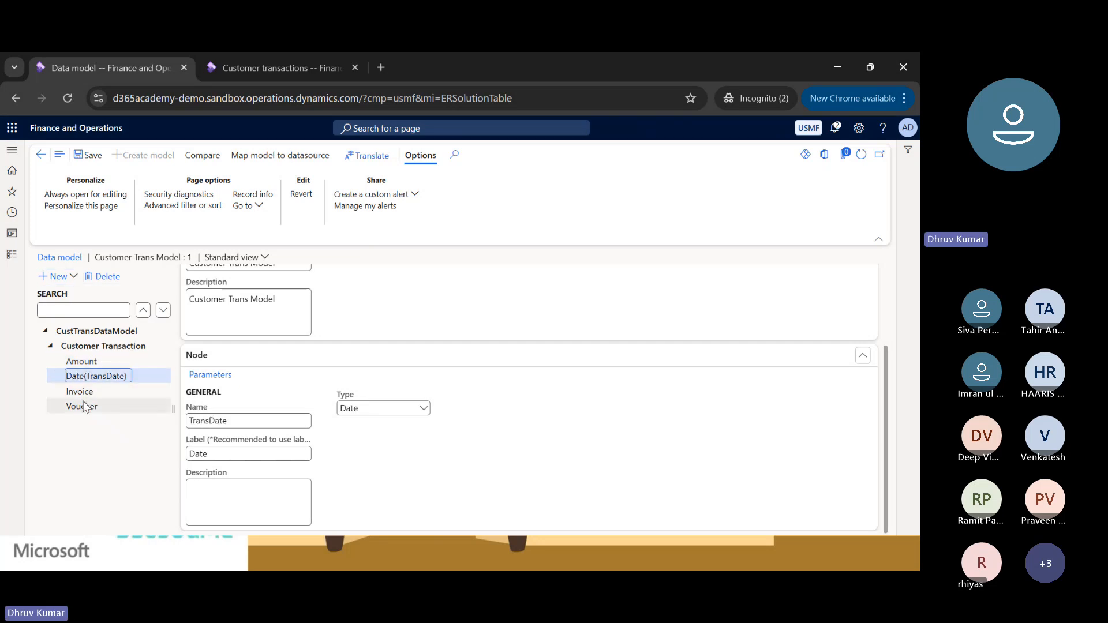
left_click(58, 277)
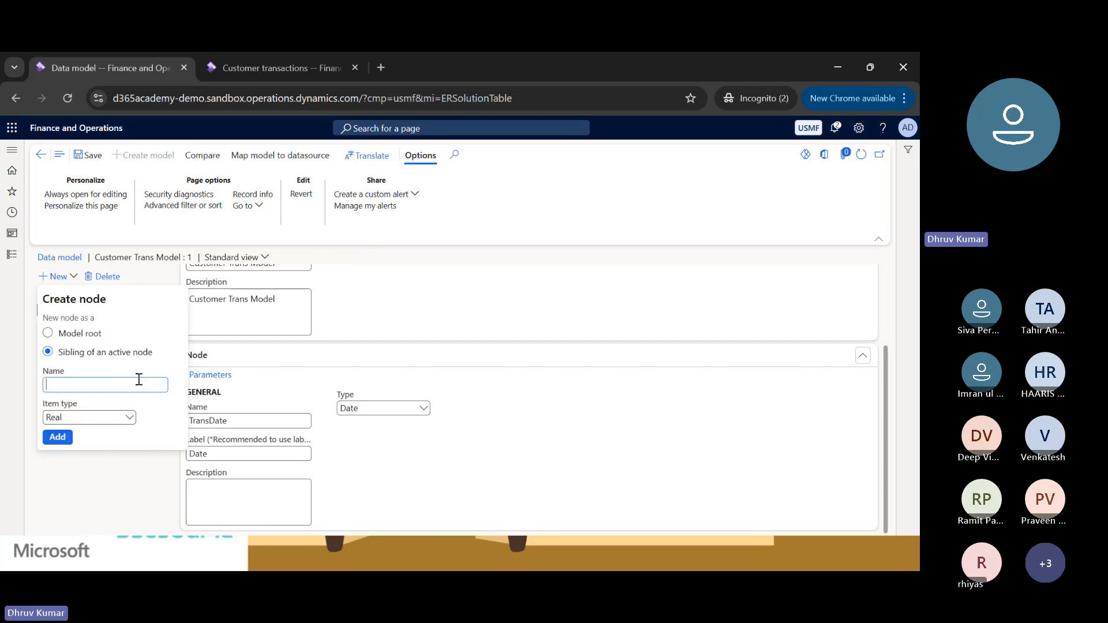
type("Cust")
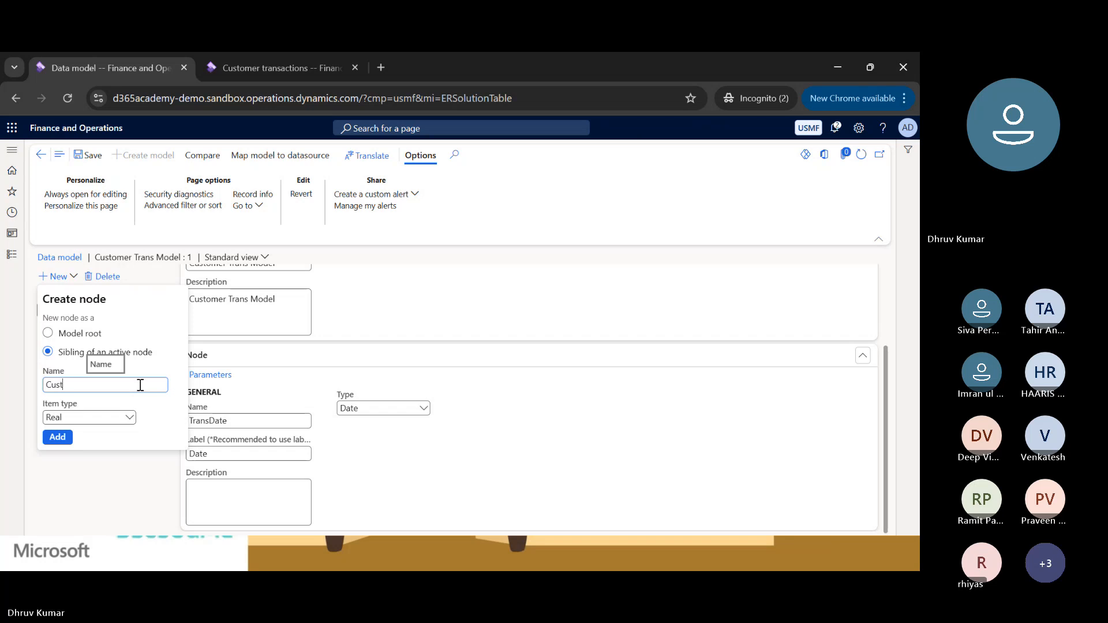
type("omer Name")
left_click(128, 417)
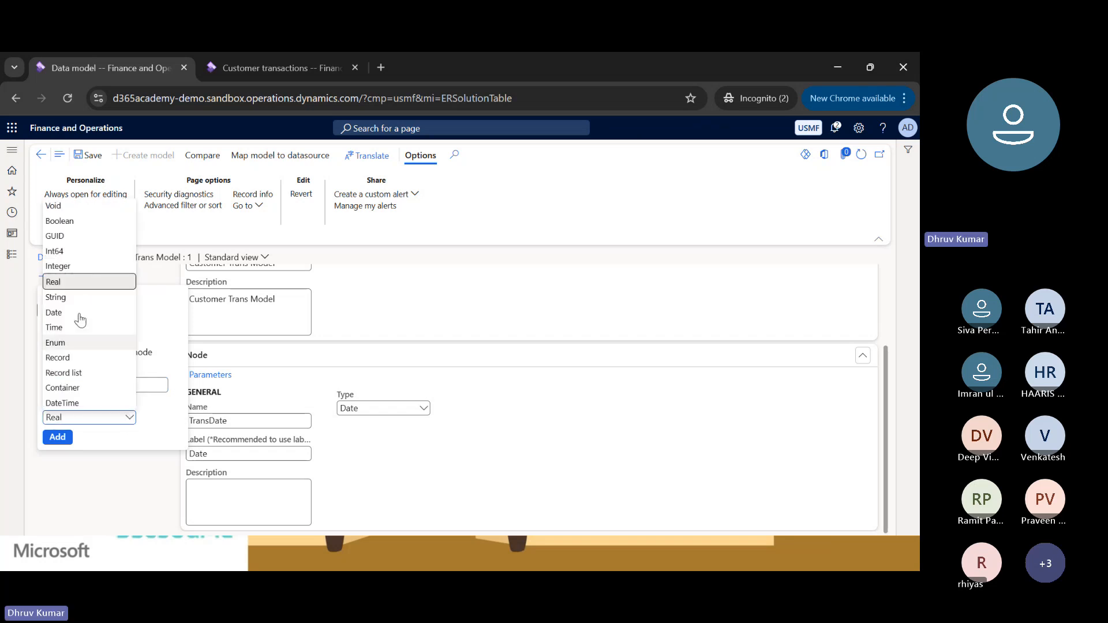
left_click(56, 297)
left_click(56, 439)
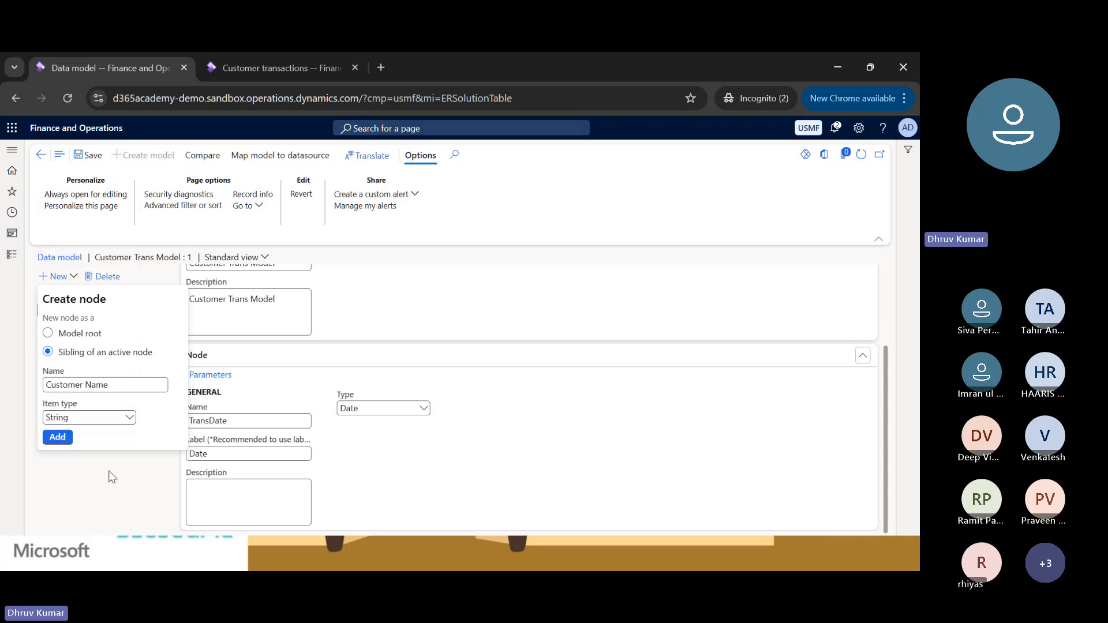
Add a sibling node of Customer Name named Customer Account with item type String.
left_click(65, 279)
type("Customer Account")
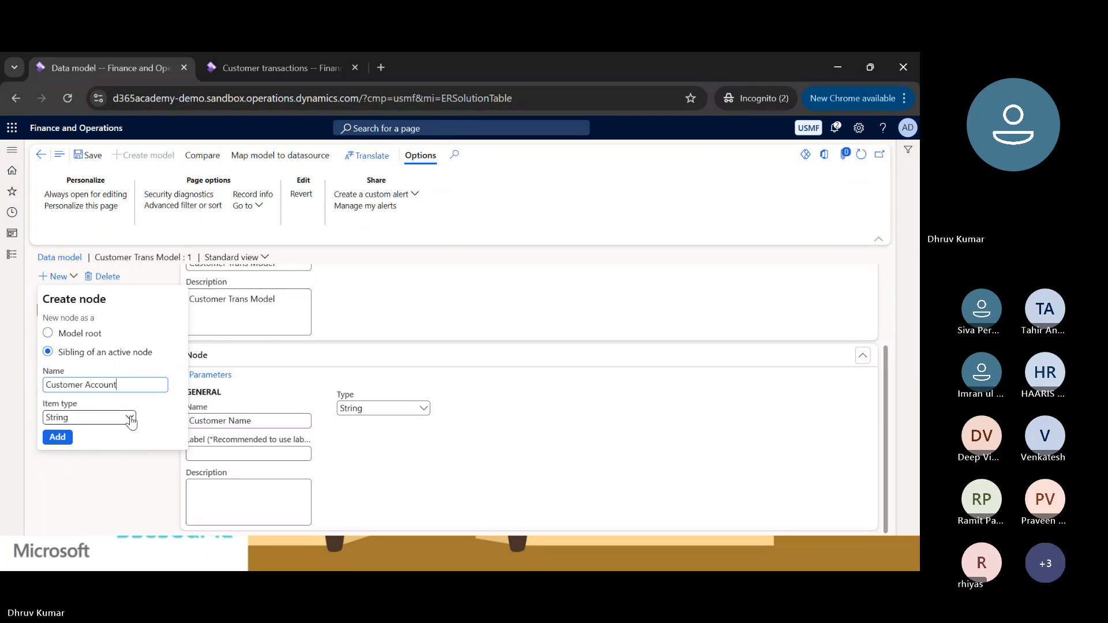
left_click(57, 439)
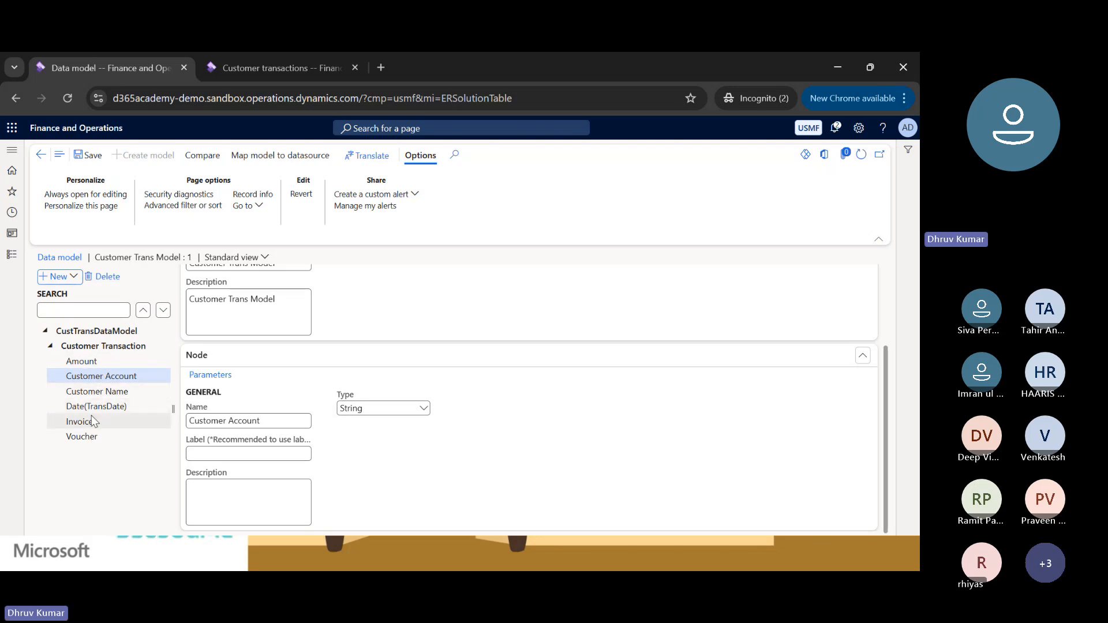
Start a new sibling node of Amount and look up the data field of the Currency column in the Customer transactions form information.
left_click(81, 361)
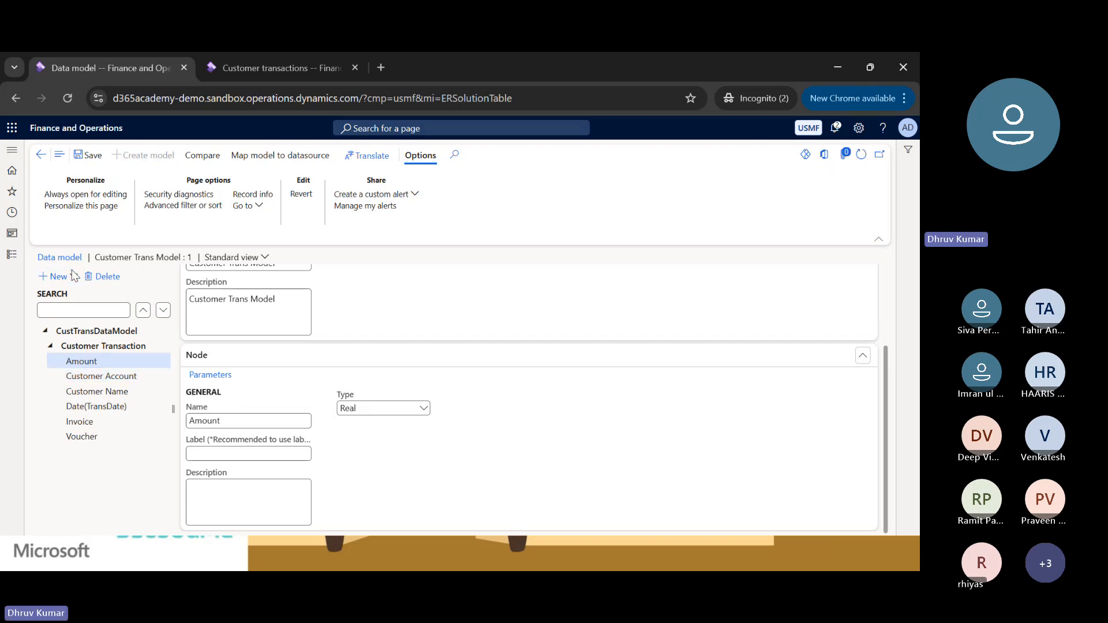
left_click(56, 276)
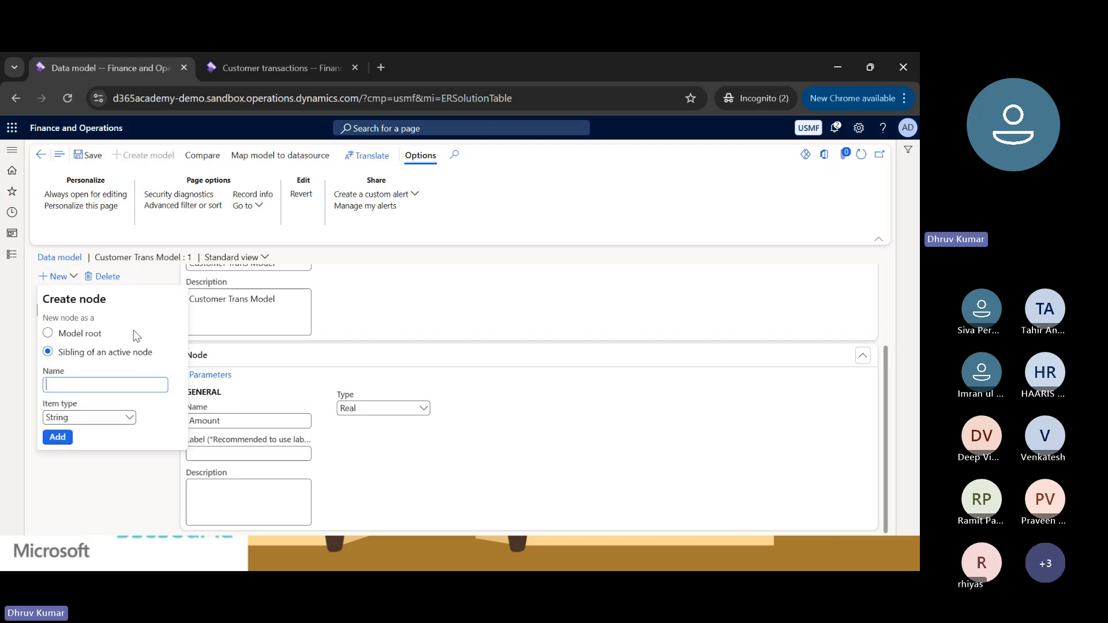
left_click(282, 69)
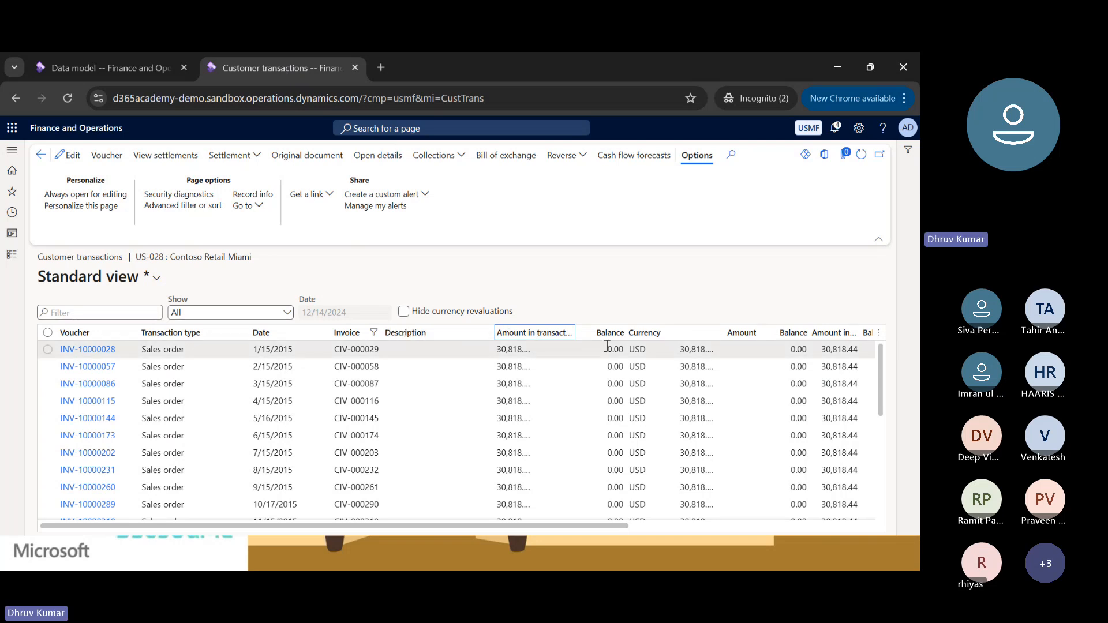
right_click(661, 338)
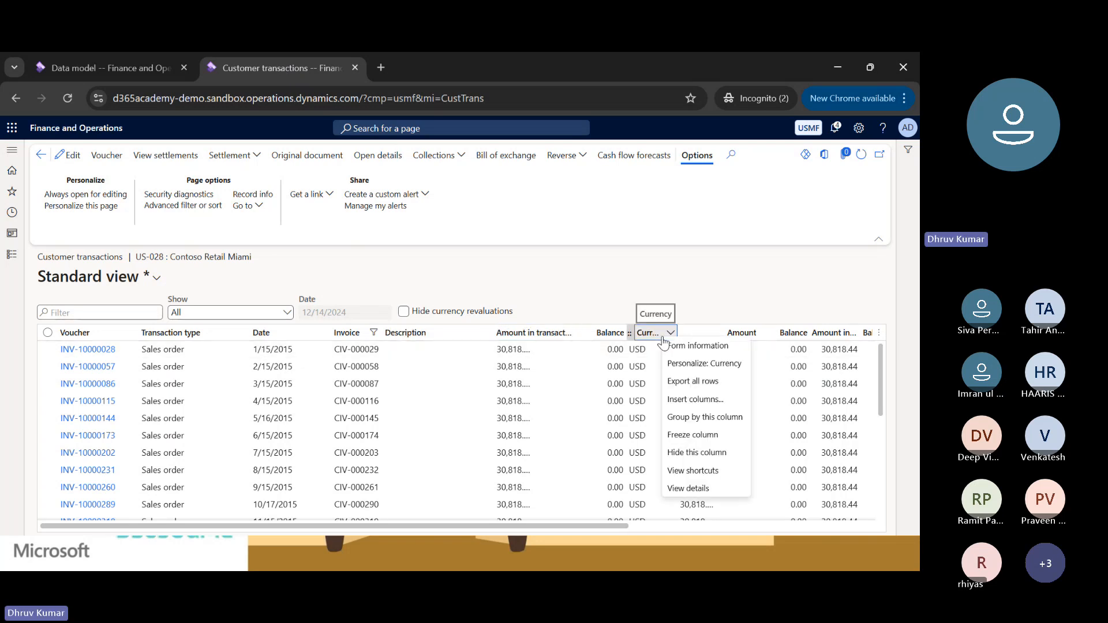
left_click(695, 345)
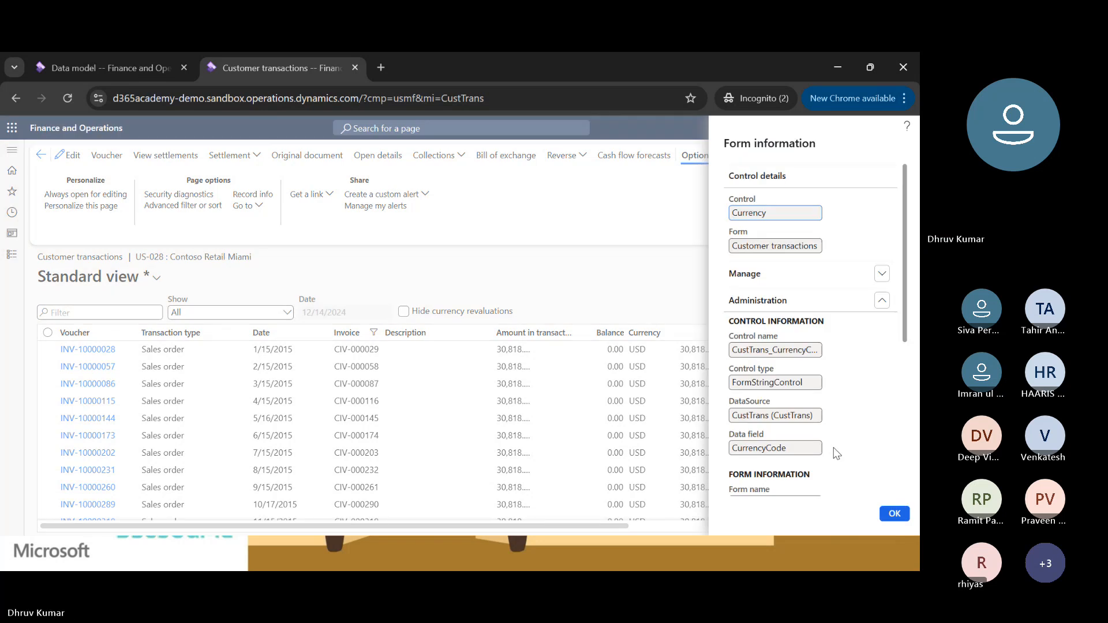
double_click(752, 449)
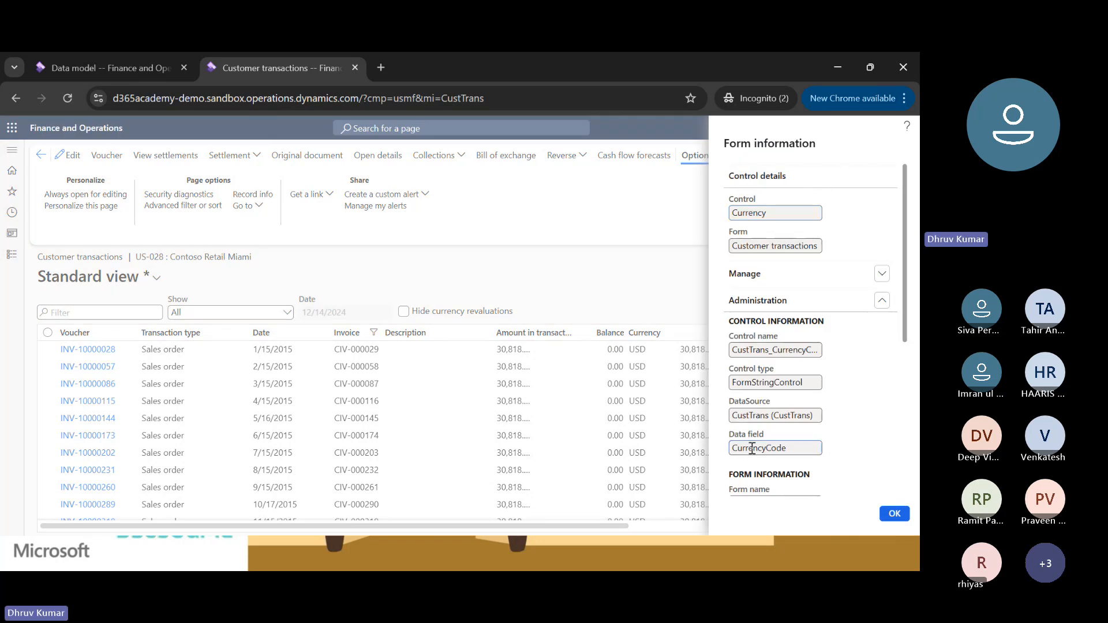
Return to the data model, add the Amount sibling node as Currency with item type String, and save the model.
left_click(159, 79)
left_click(134, 384)
type("Cu")
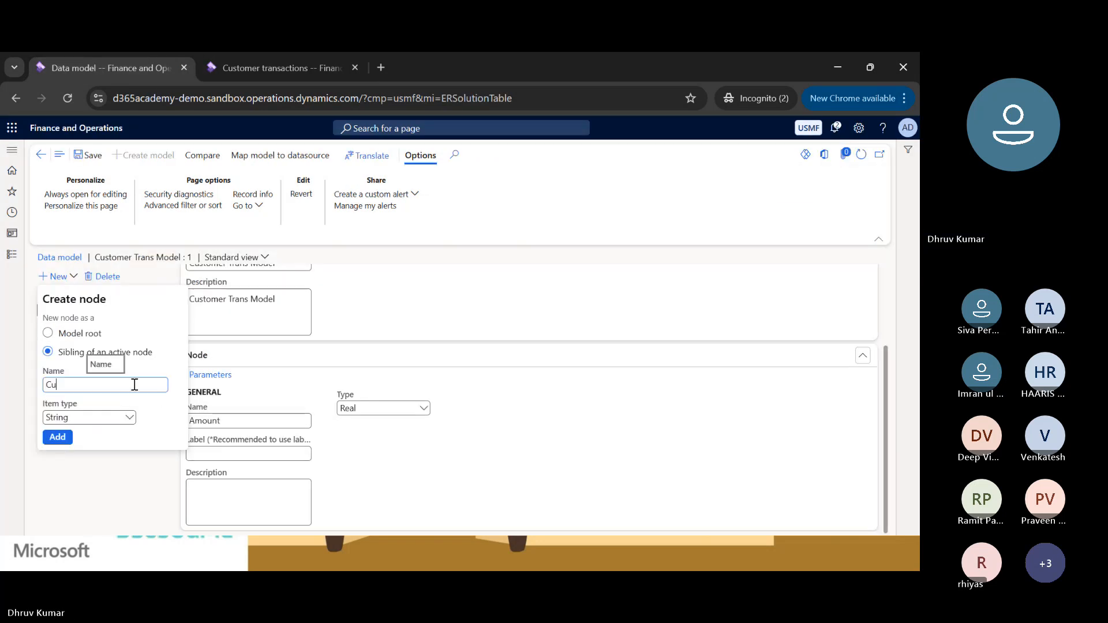
type("rrency")
left_click(57, 436)
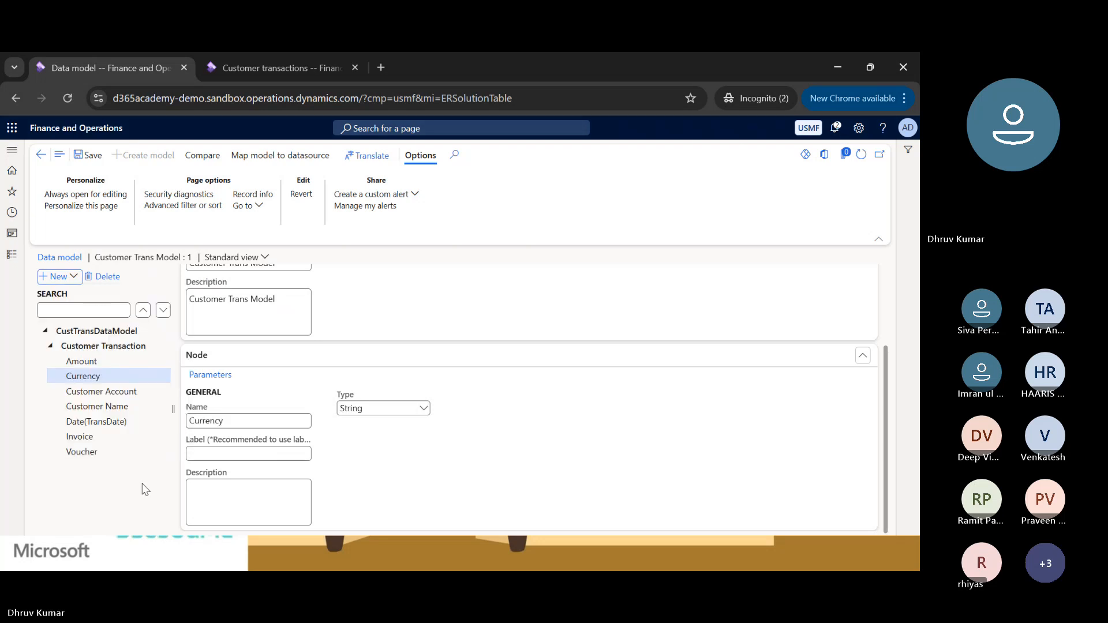
left_click(86, 157)
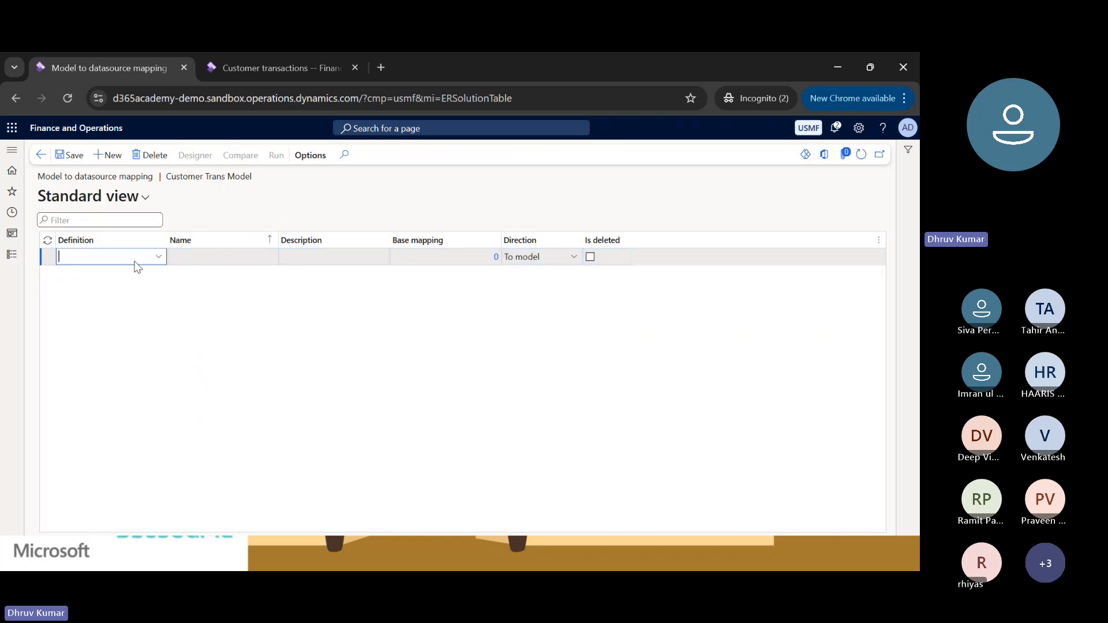
Set the new datasource mapping's definition to CustTransDataModel and its name to Customer Trans.
left_click(158, 256)
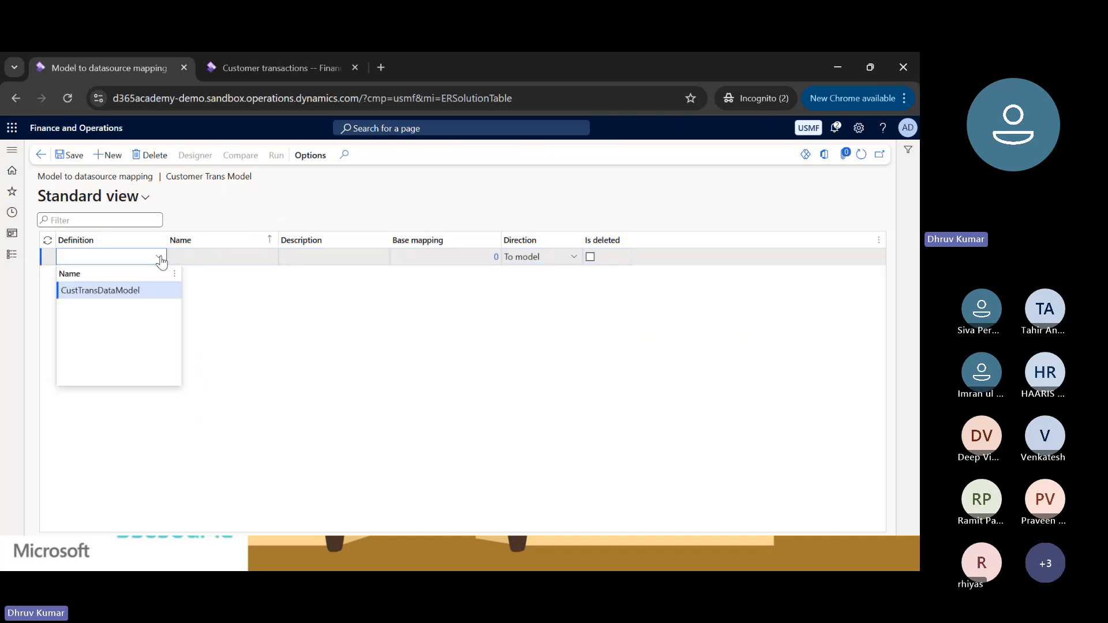
left_click(123, 292)
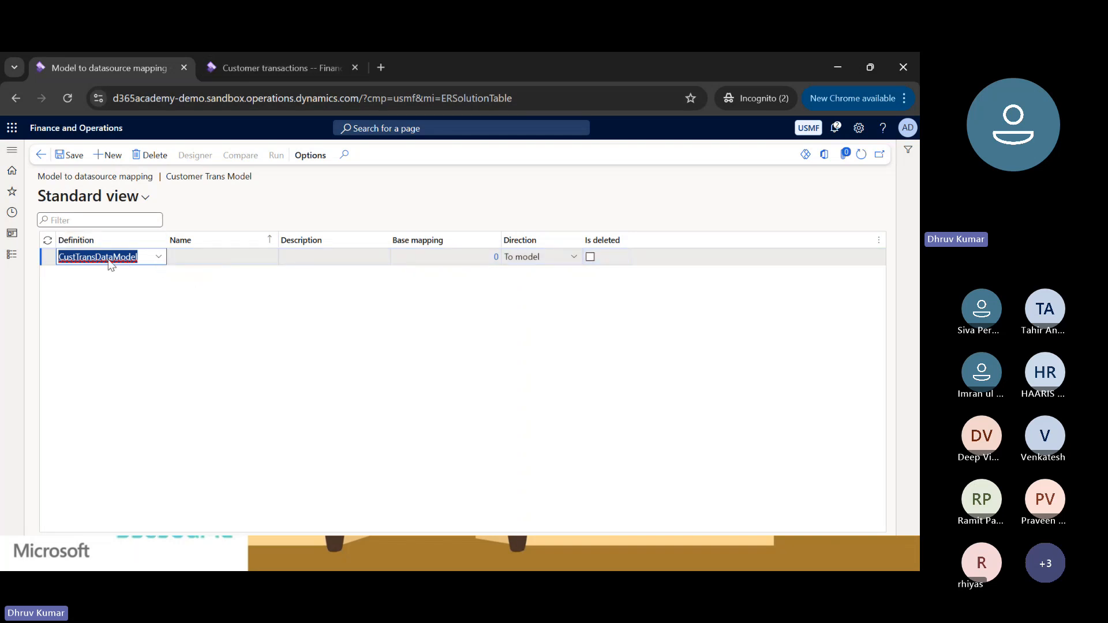
left_click(204, 264)
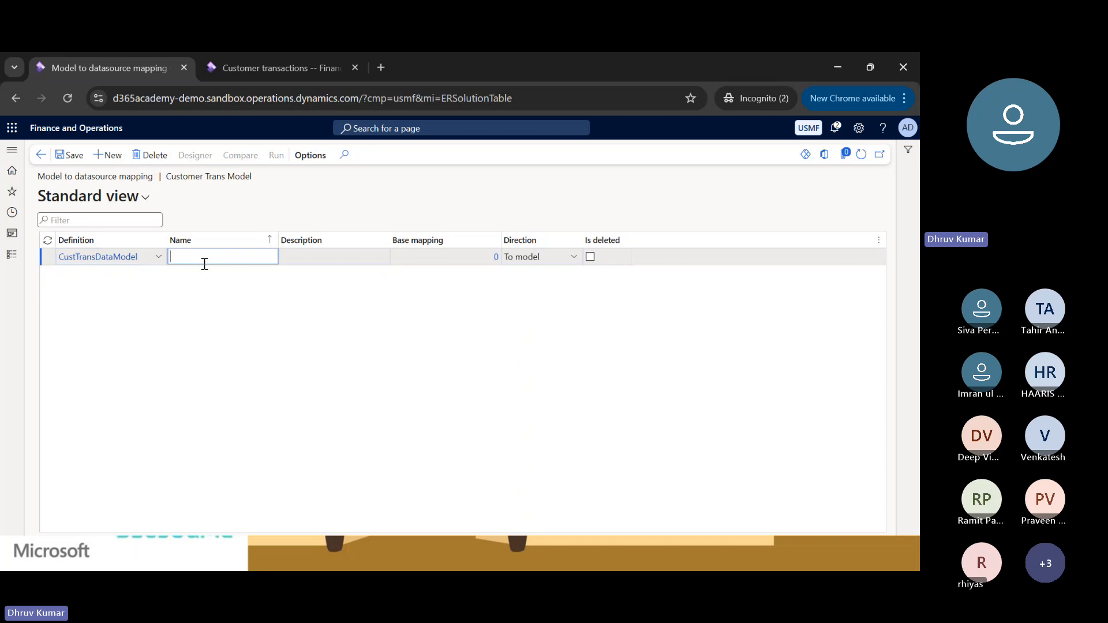
type("CustTrabs")
key("ctrl+a")
key("BackSpace")
type("Cust")
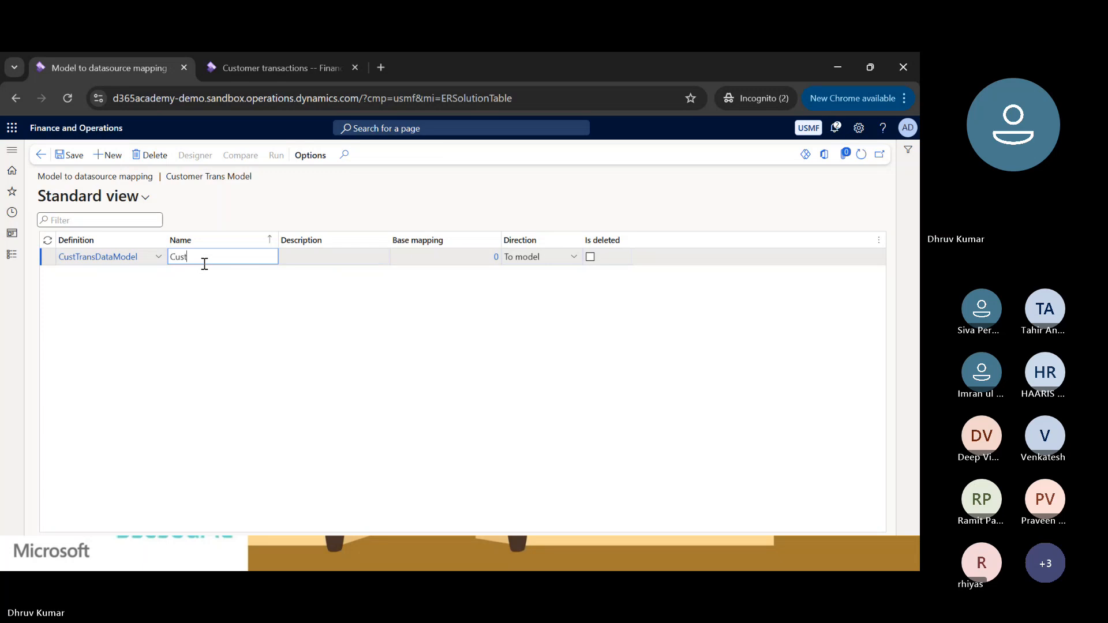
type("omer Trans")
Browse the available workspaces and modules in the navigation and return to the mapping list.
left_click(11, 256)
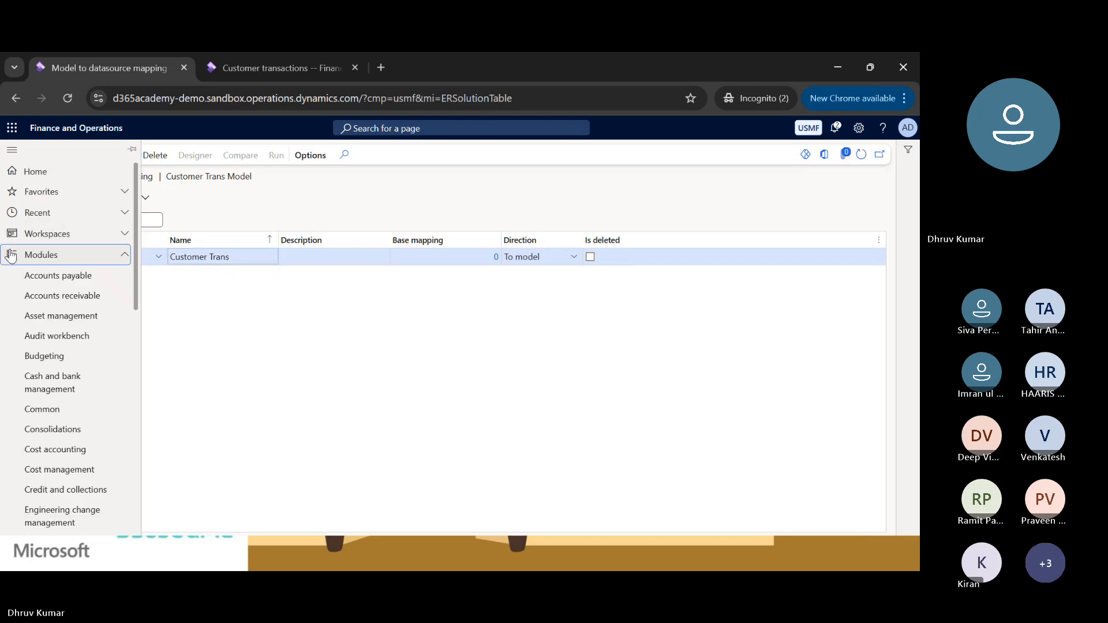
left_click(124, 256)
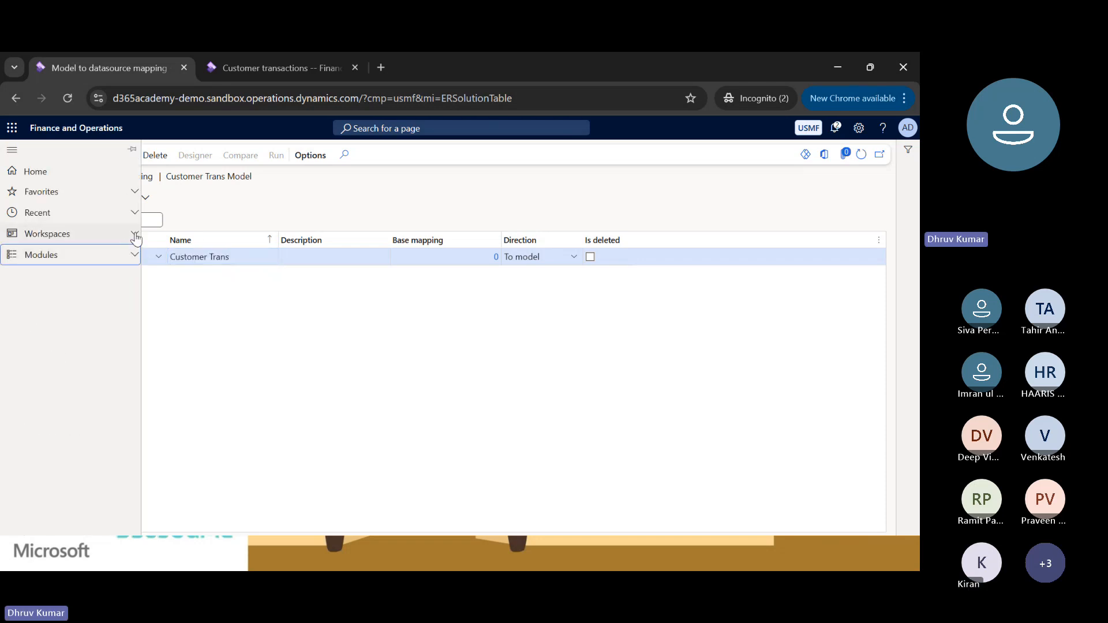
left_click(135, 234)
scroll(135, 232, "down", 5)
scroll(136, 248, "down", 2)
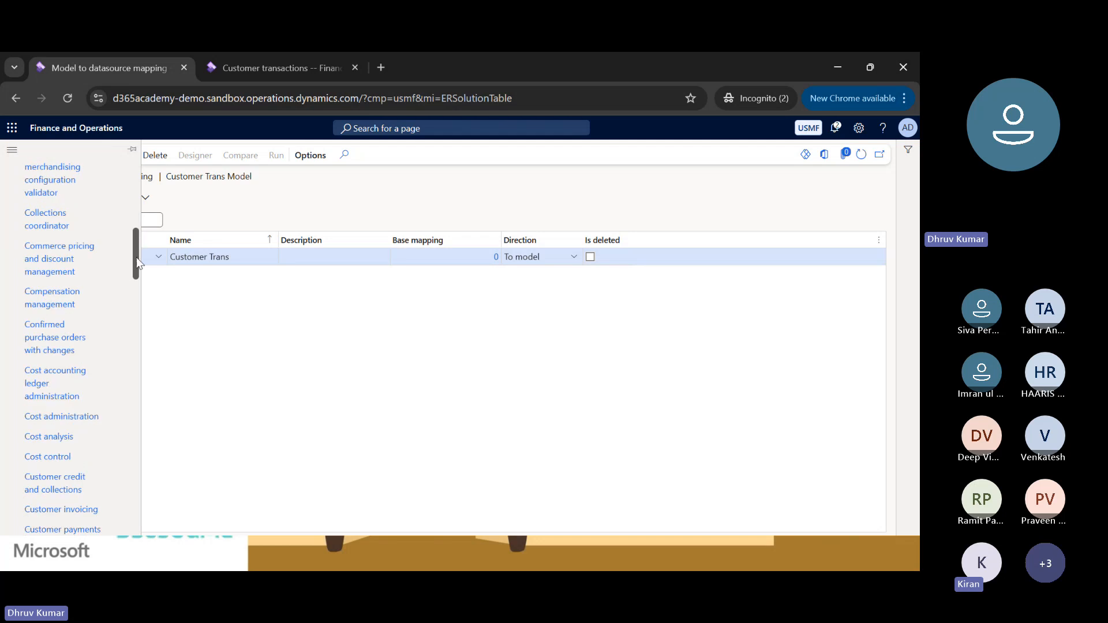
left_click_drag(138, 263, 137, 282)
scroll(136, 280, "down", 2)
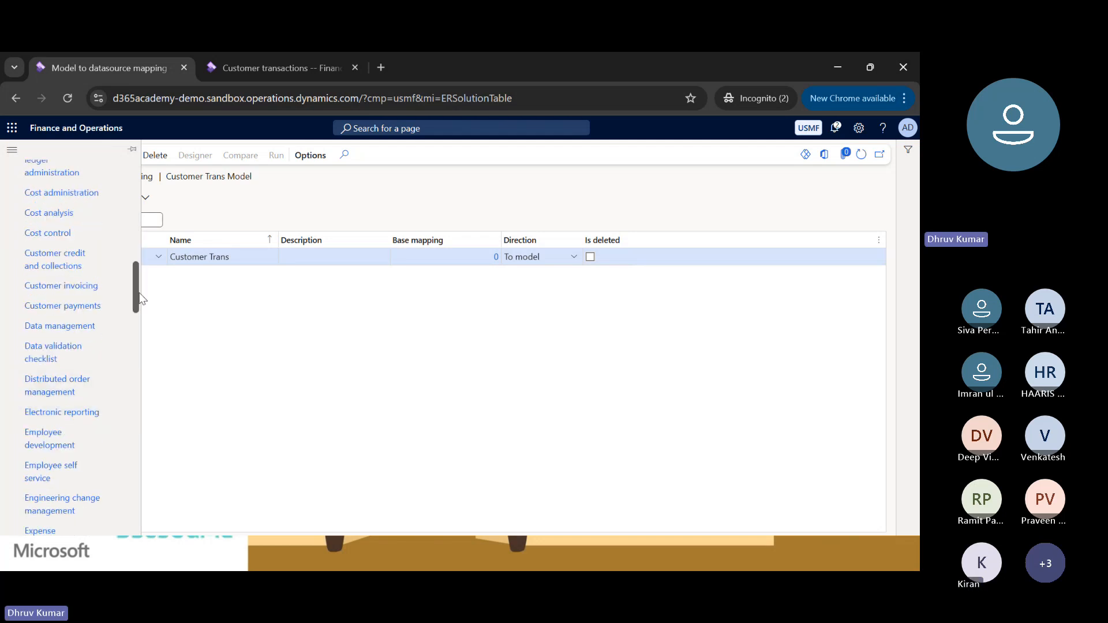
left_click_drag(137, 296, 150, 182)
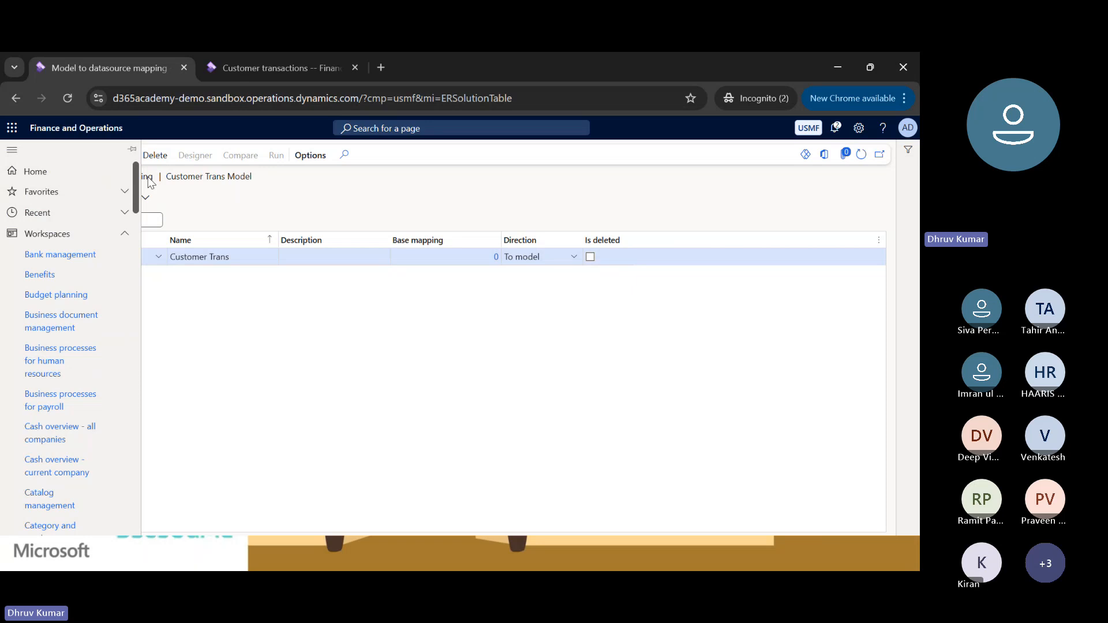
left_click(118, 233)
left_click(99, 257)
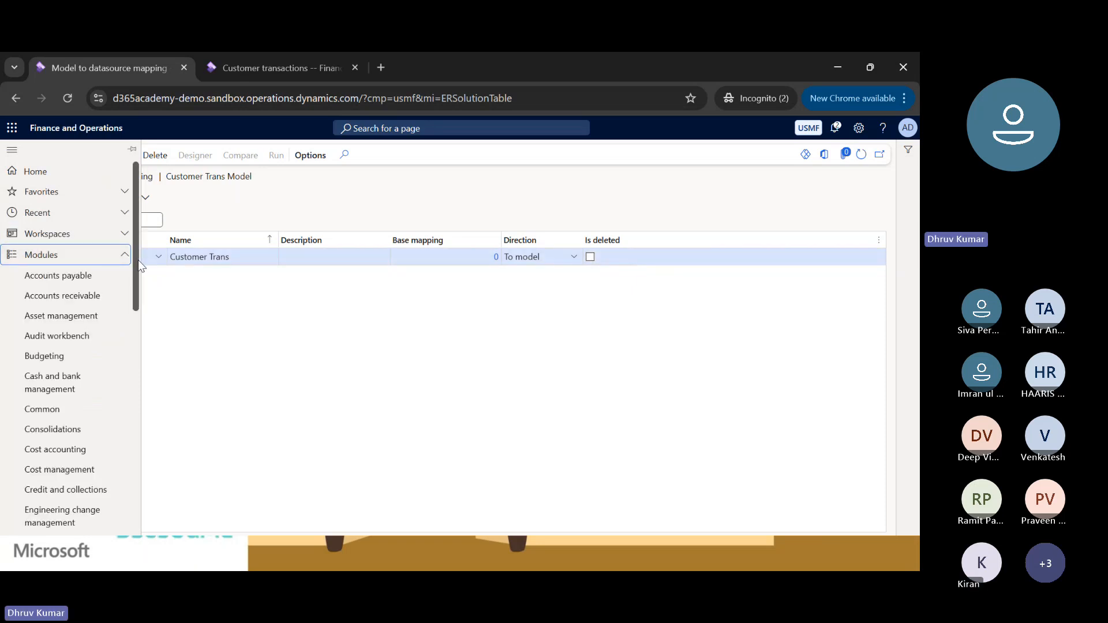
left_click_drag(137, 260, 127, 421)
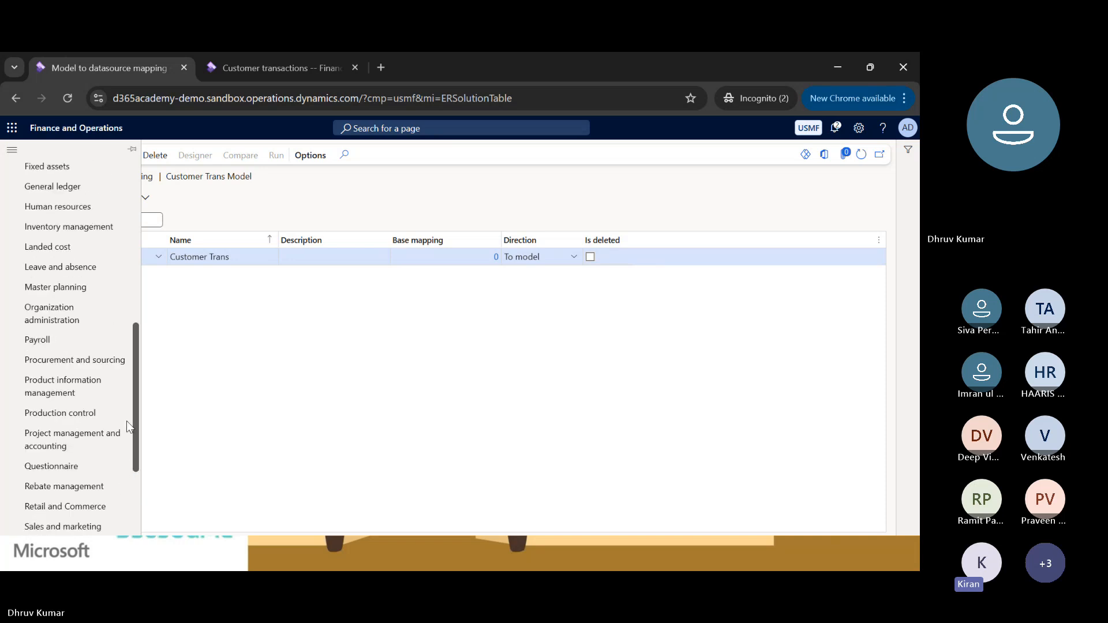
left_click(274, 351)
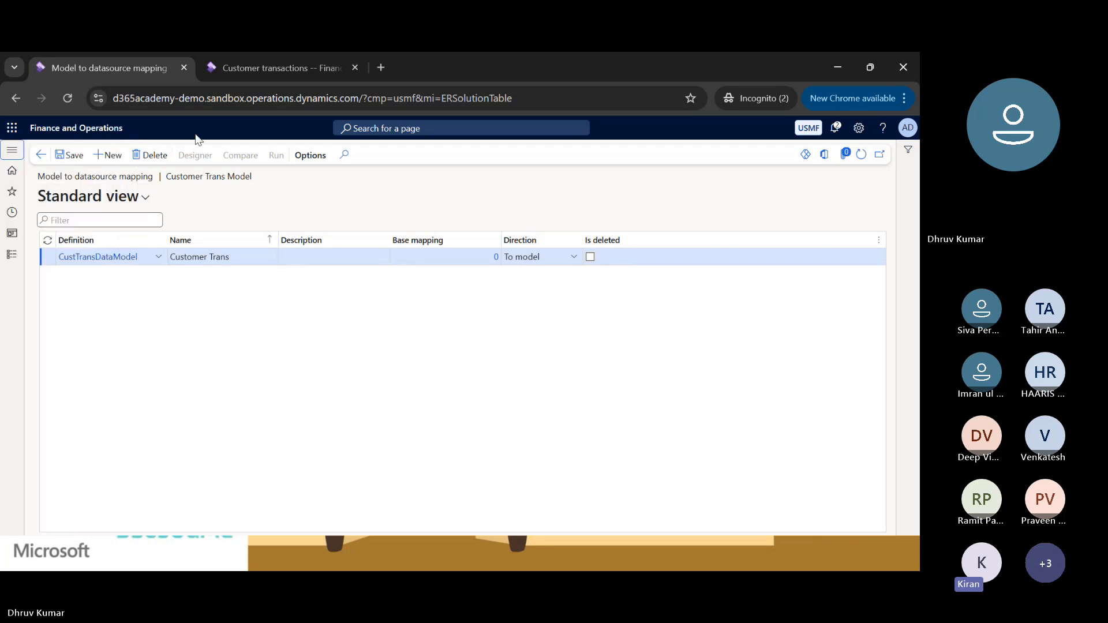
Review the full list of modules down to Warehouse management, dismissing the Teams window, and return to the mapping list.
left_click(11, 257)
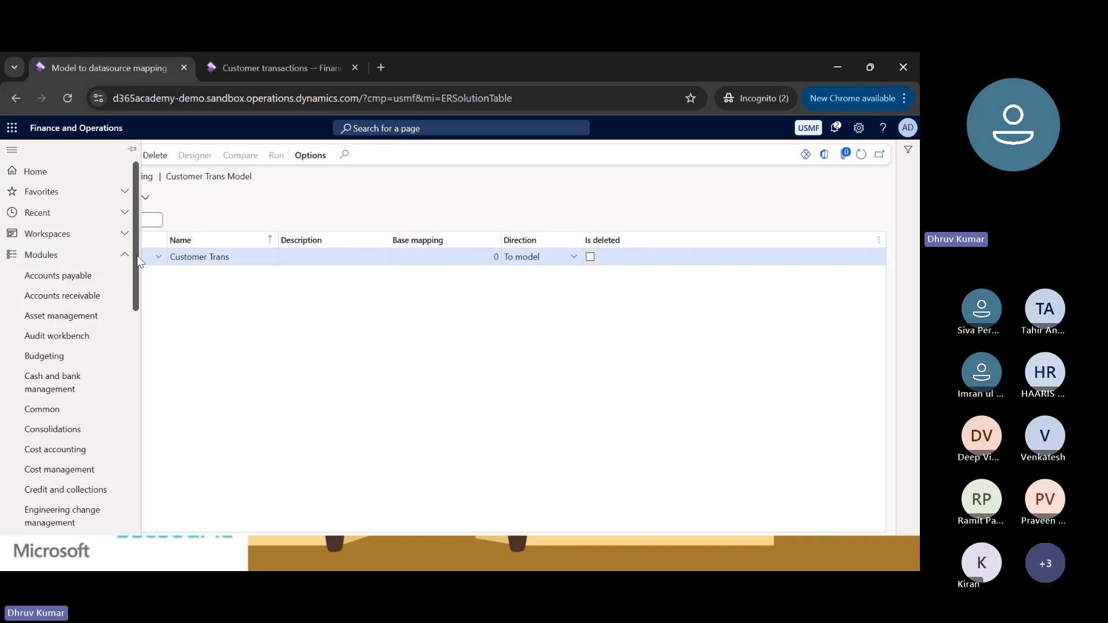
left_click_drag(138, 261, 122, 496)
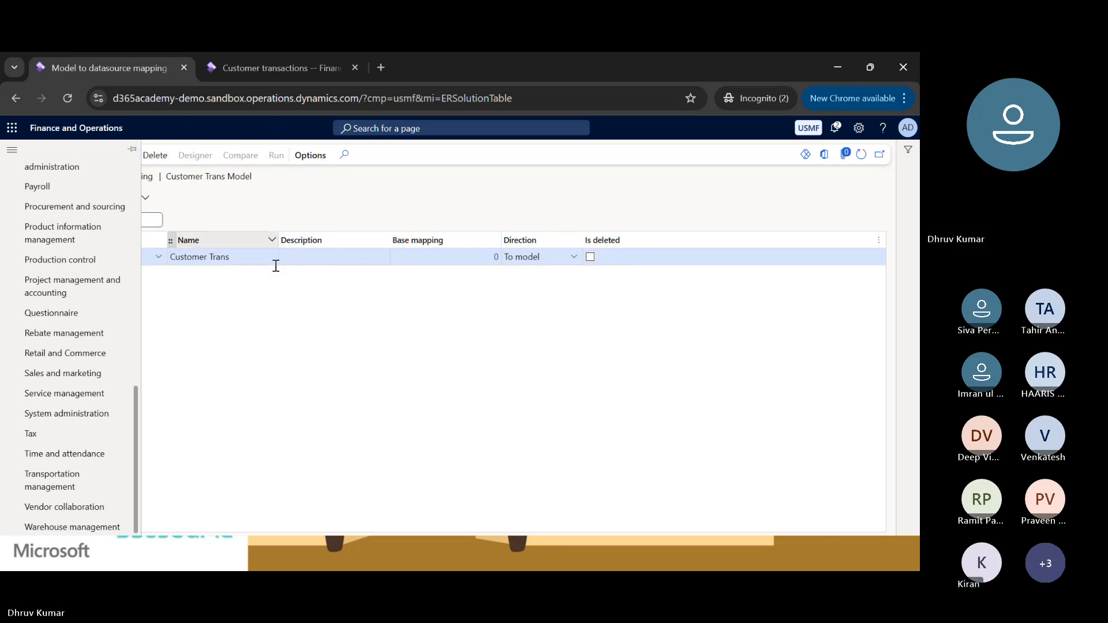
mouse_move(133, 420)
left_mouse_down()
mouse_move(134, 364)
mouse_move(138, 408)
left_mouse_up()
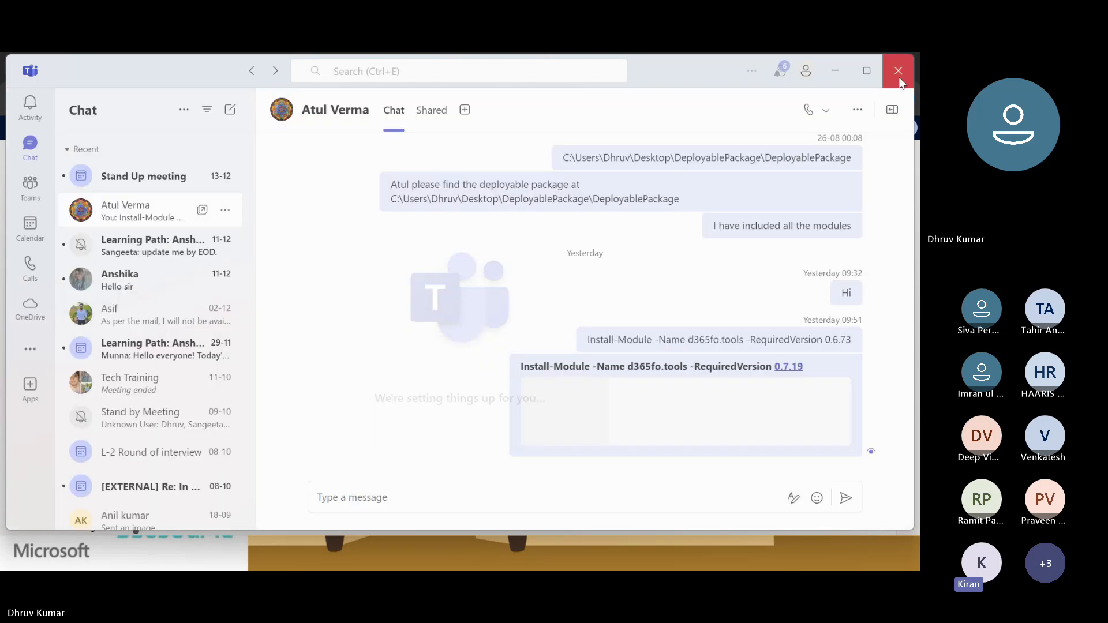
left_click(895, 68)
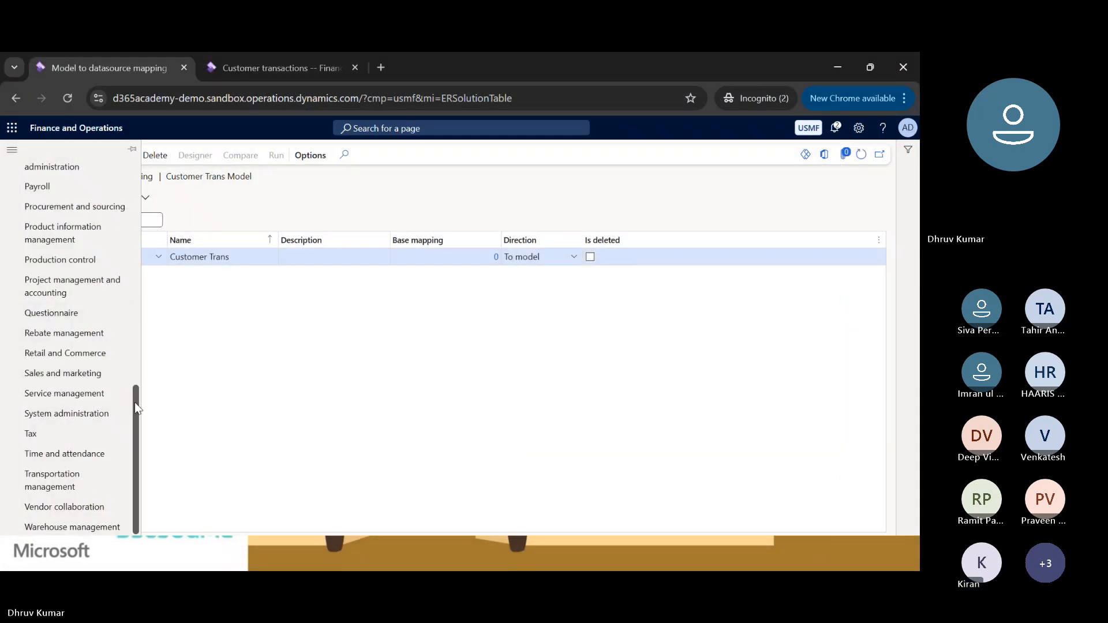
left_click_drag(135, 402, 130, 165)
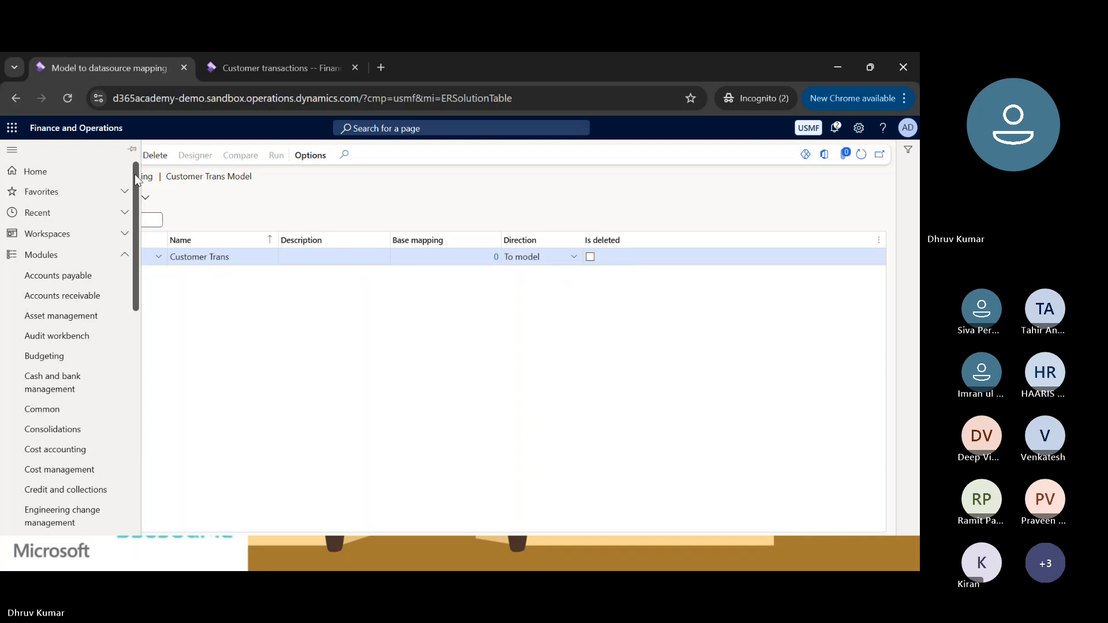
left_click(307, 338)
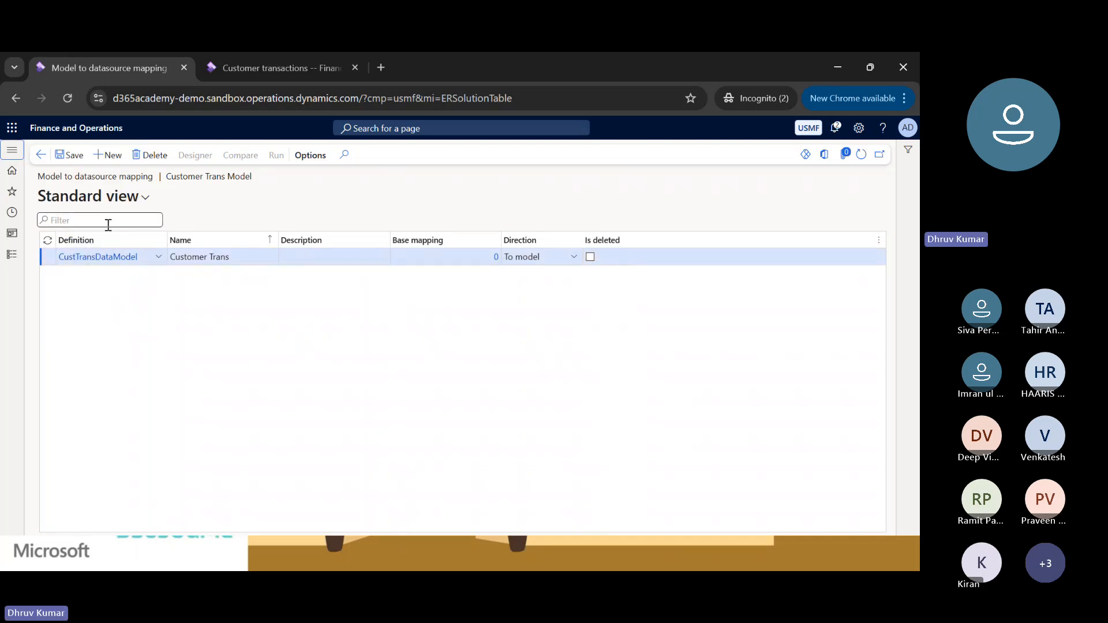
Rename the datasource mapping to CustTransModelMapping and set its description to Customer Trans Model.
left_click(246, 257)
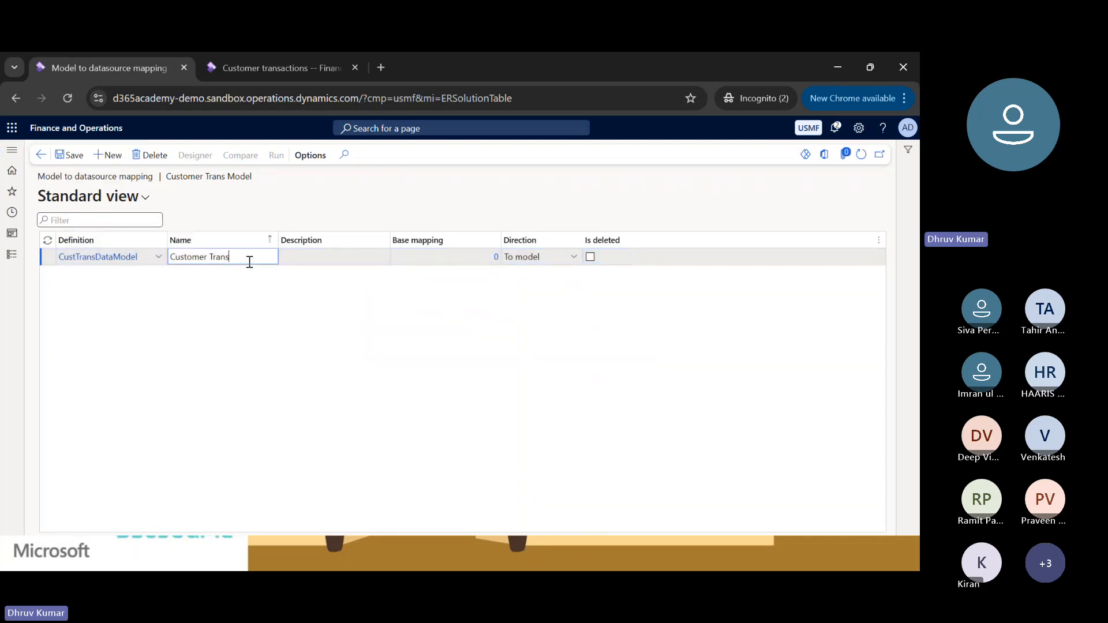
key("ctrl+shift+Left")
key("ctrl+shift+Left")
key("ctrl+shift+Right")
key("ctrl+shift+Right")
key("ctrl+shift+Left")
key("ctrl+shift+Left")
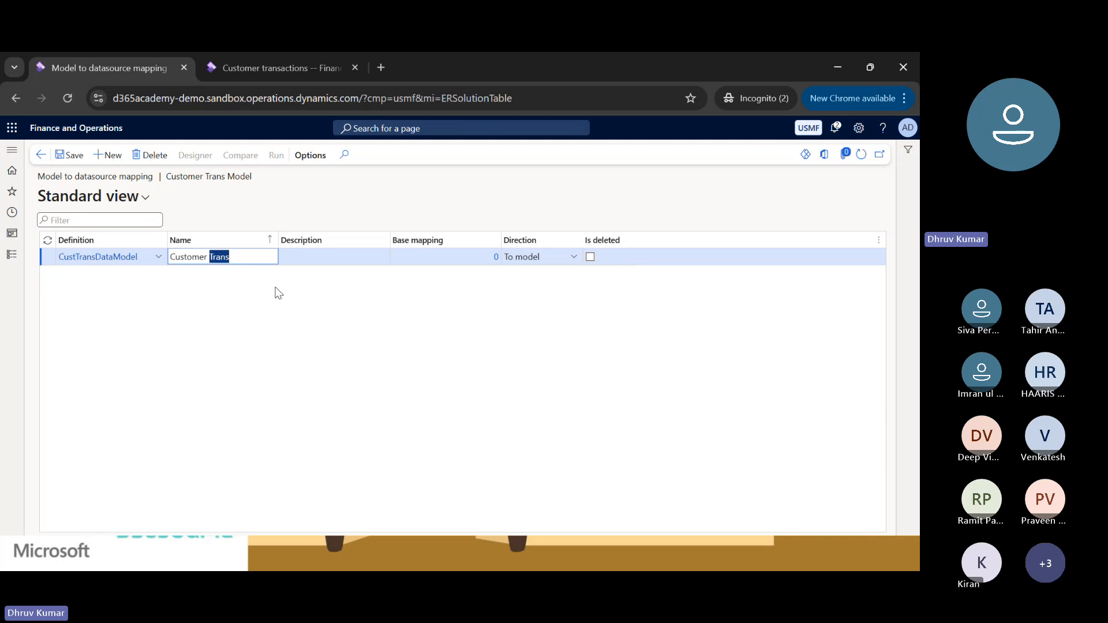
key("ctrl+shift+Right")
key("ctrl+shift+Right")
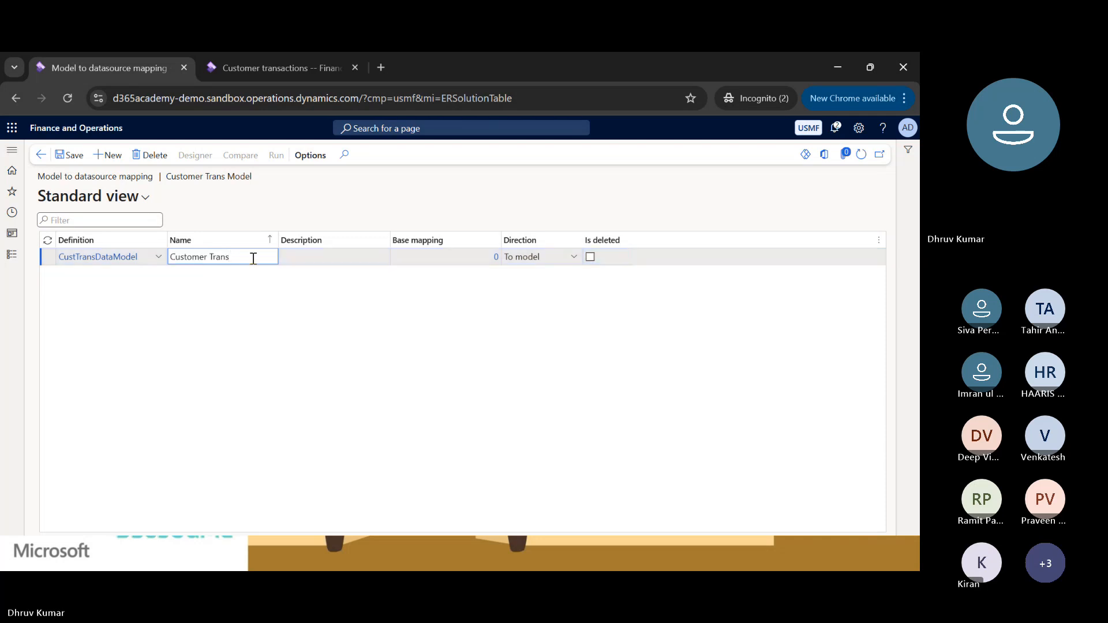
key("ctrl+shift+Left")
key("ctrl+shift+Left")
type("Co")
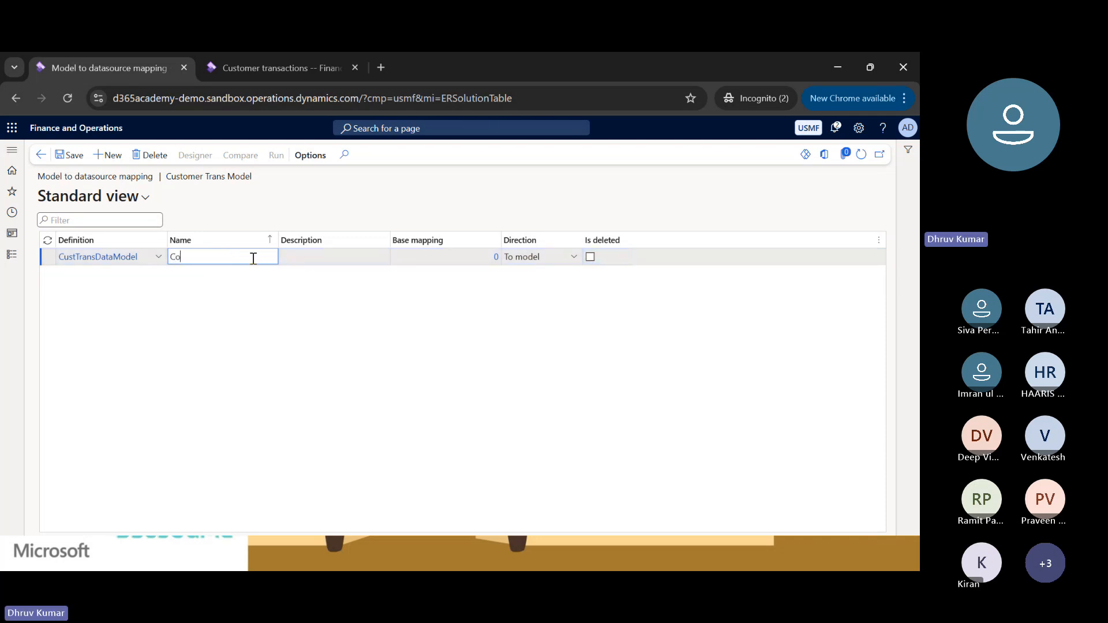
key("BackSpace")
type("use")
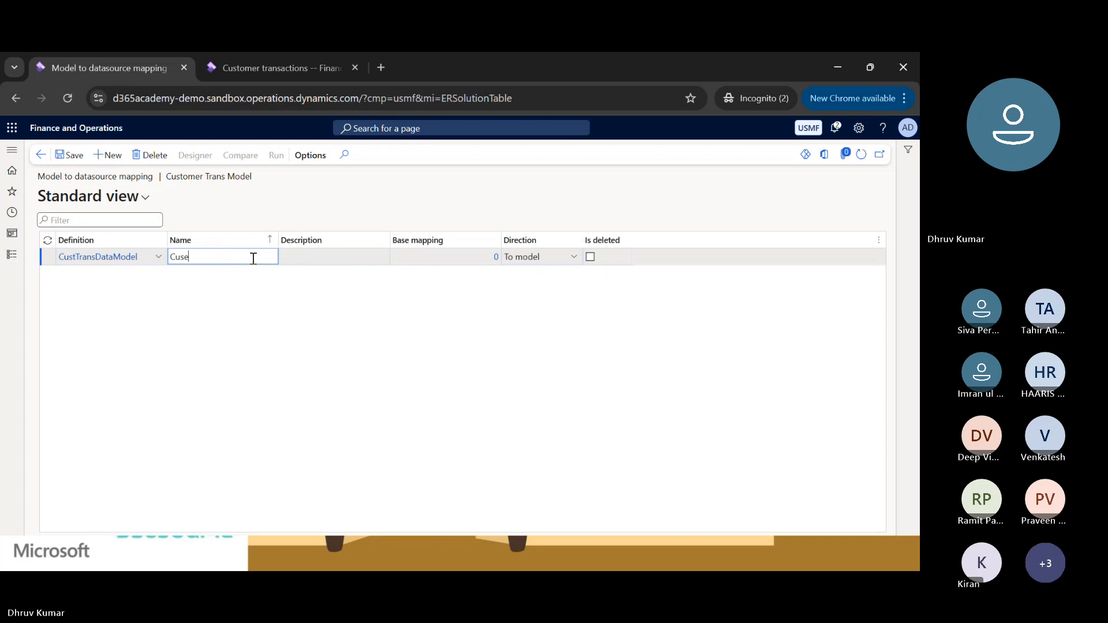
key("BackSpace")
key("BackSpace")
key("BackSpace")
key("BackSpace")
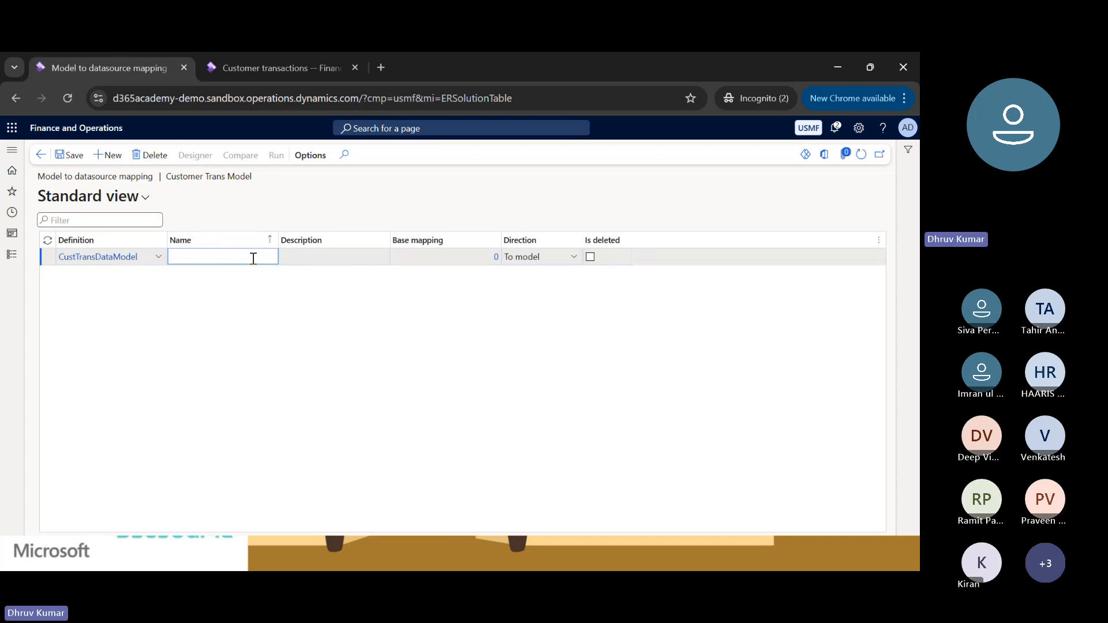
type("ModelMapping")
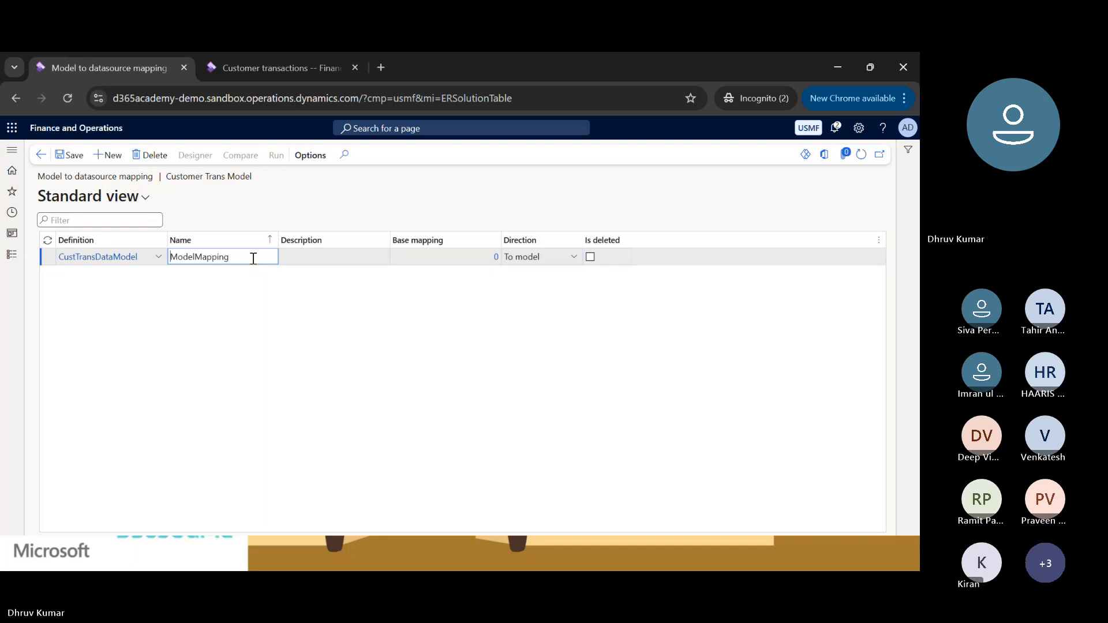
type("CustTrans")
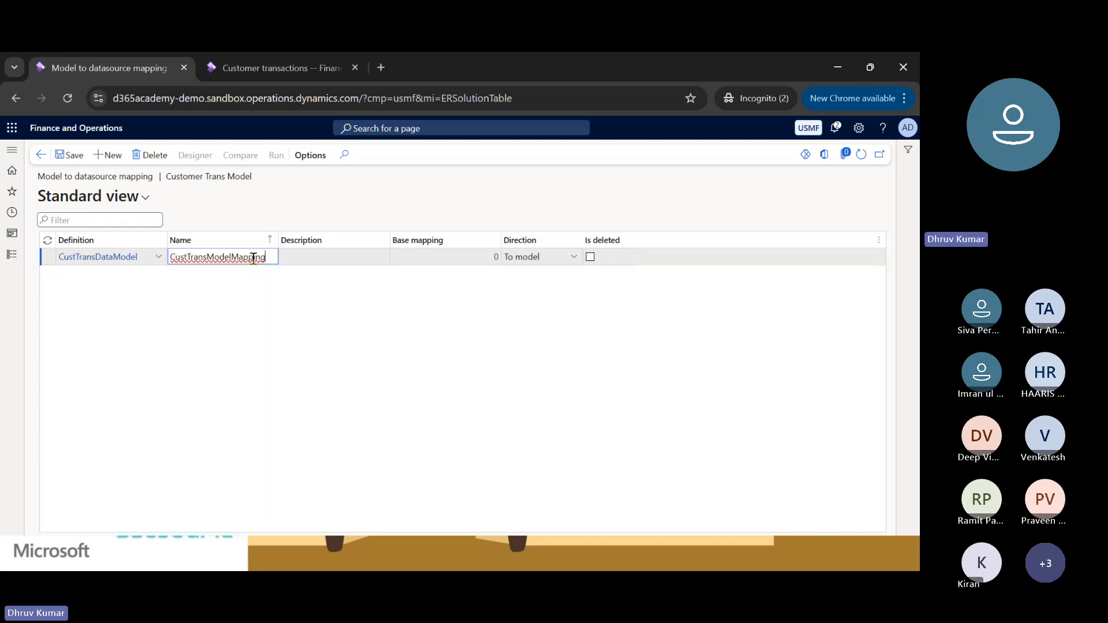
key("Tab")
type("Customer Trans Model")
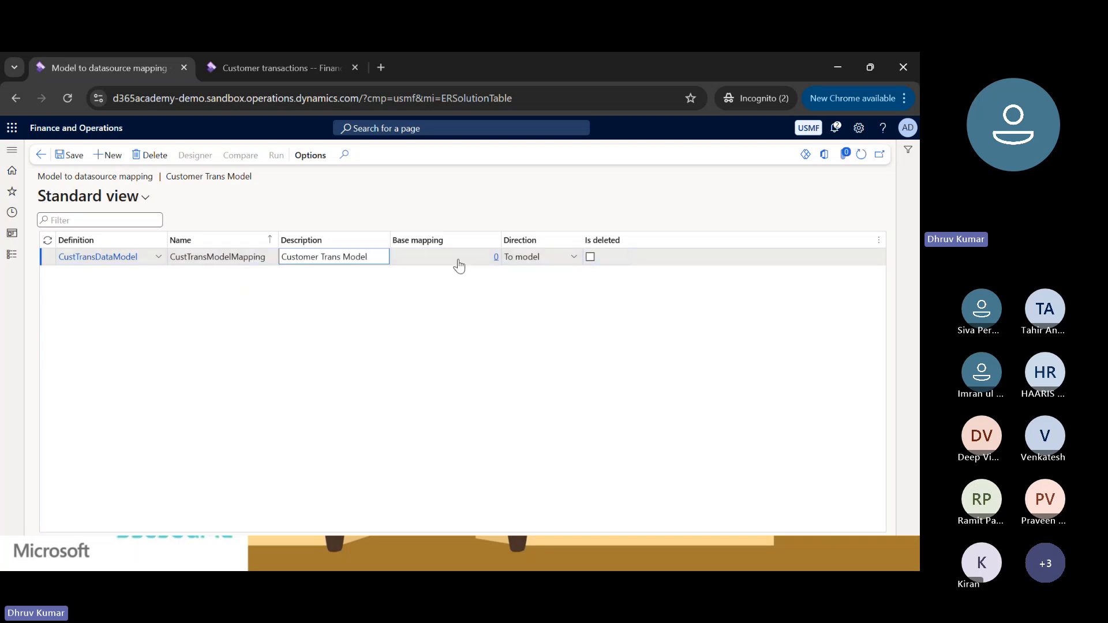
Set the mapping's direction to To model and its definition to CustTransDataModel, and save the record.
left_click(574, 259)
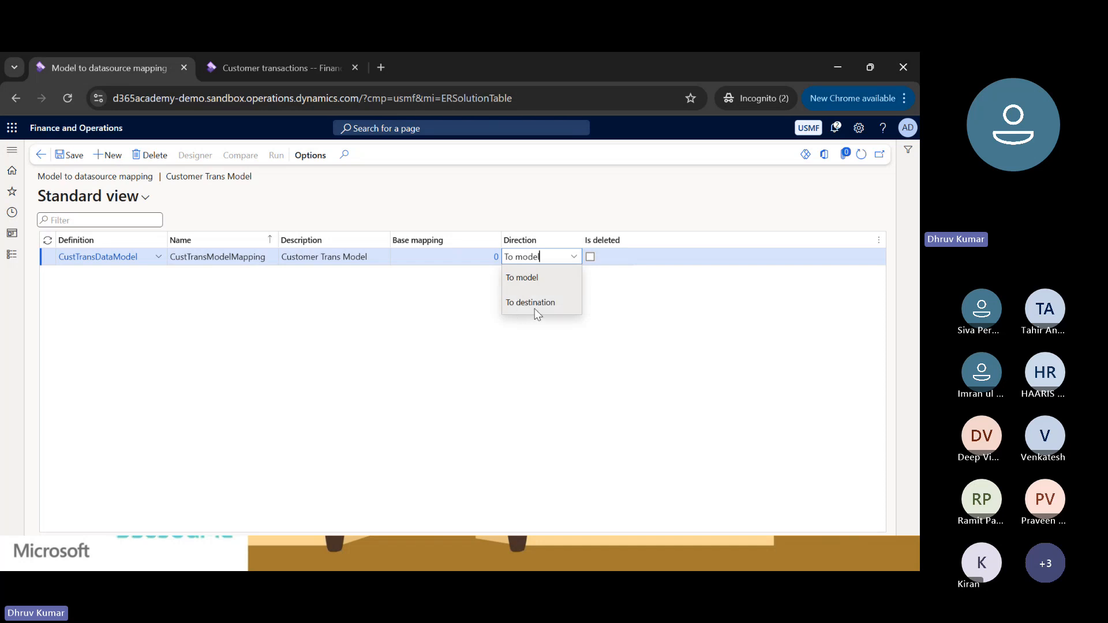
left_click(525, 277)
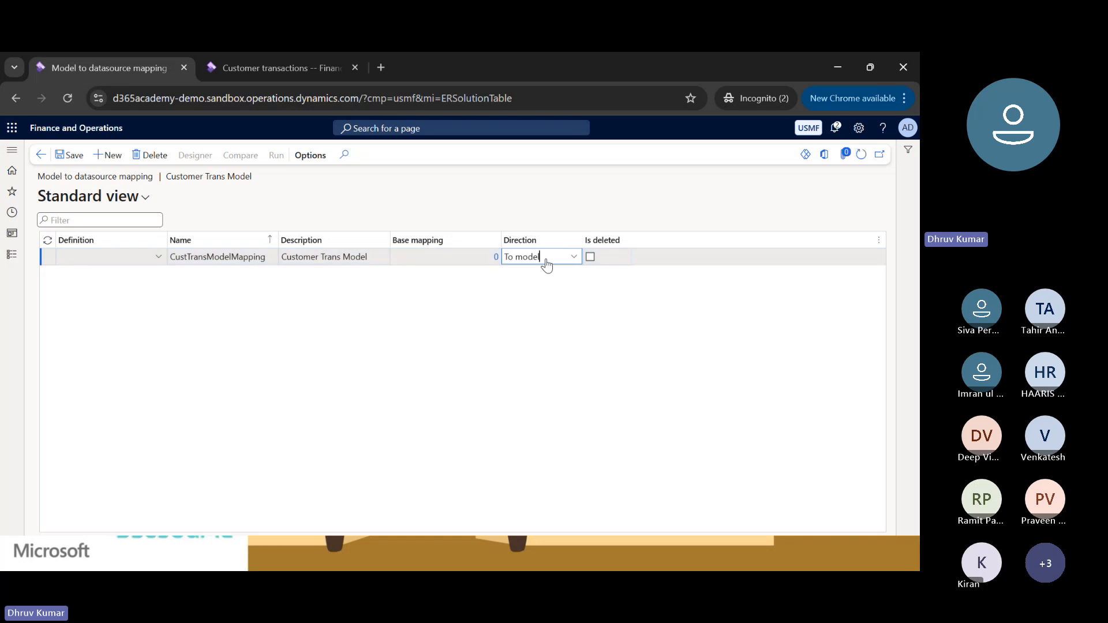
left_click(158, 256)
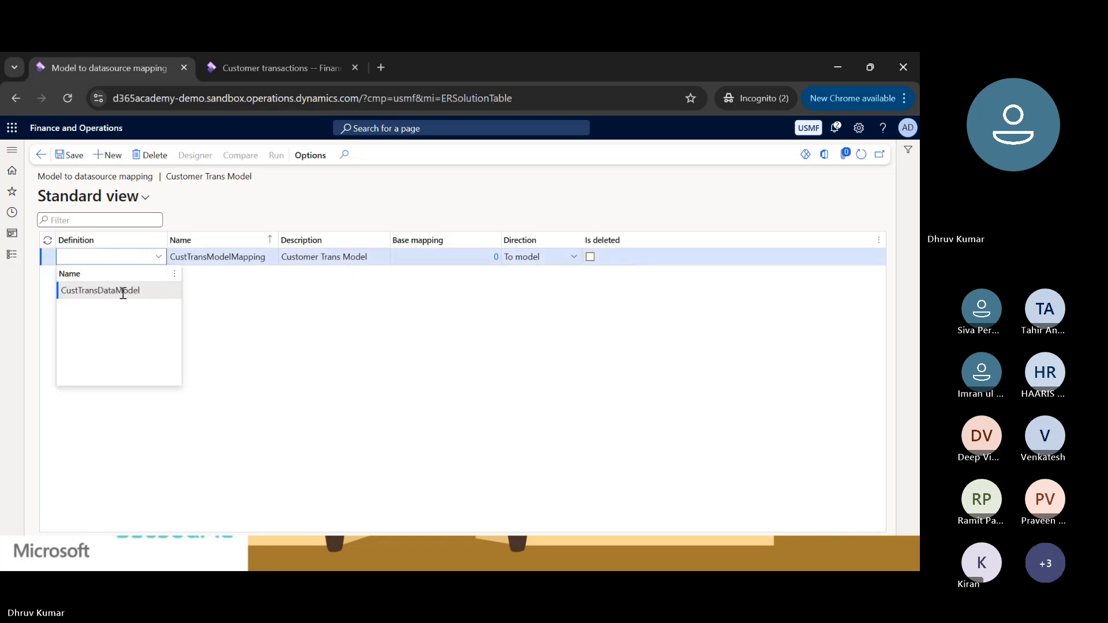
left_click(150, 295)
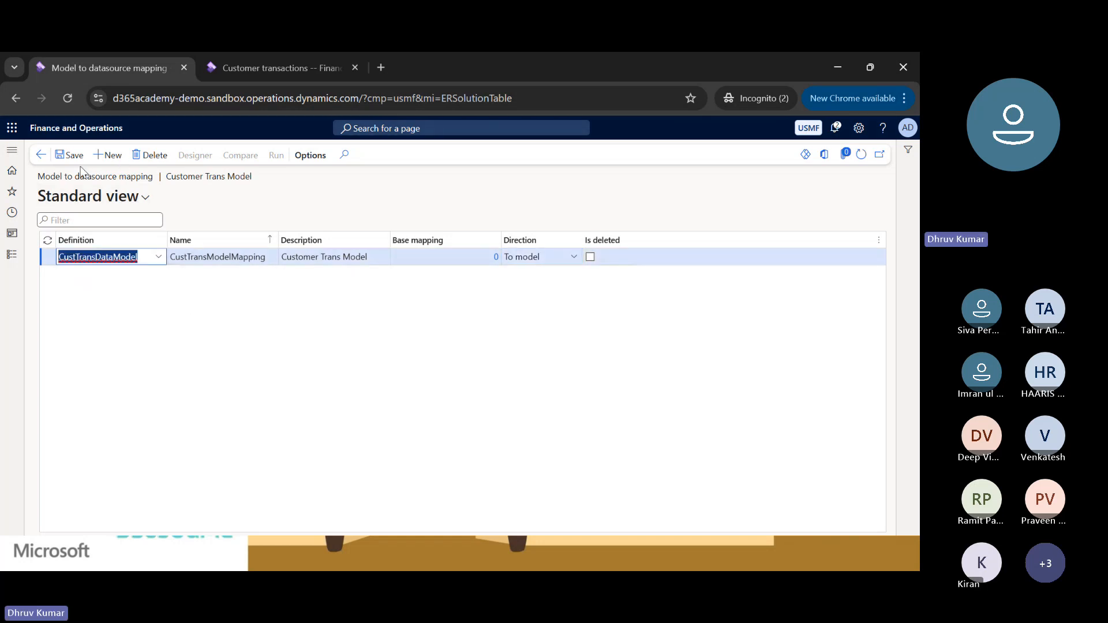
left_click(62, 159)
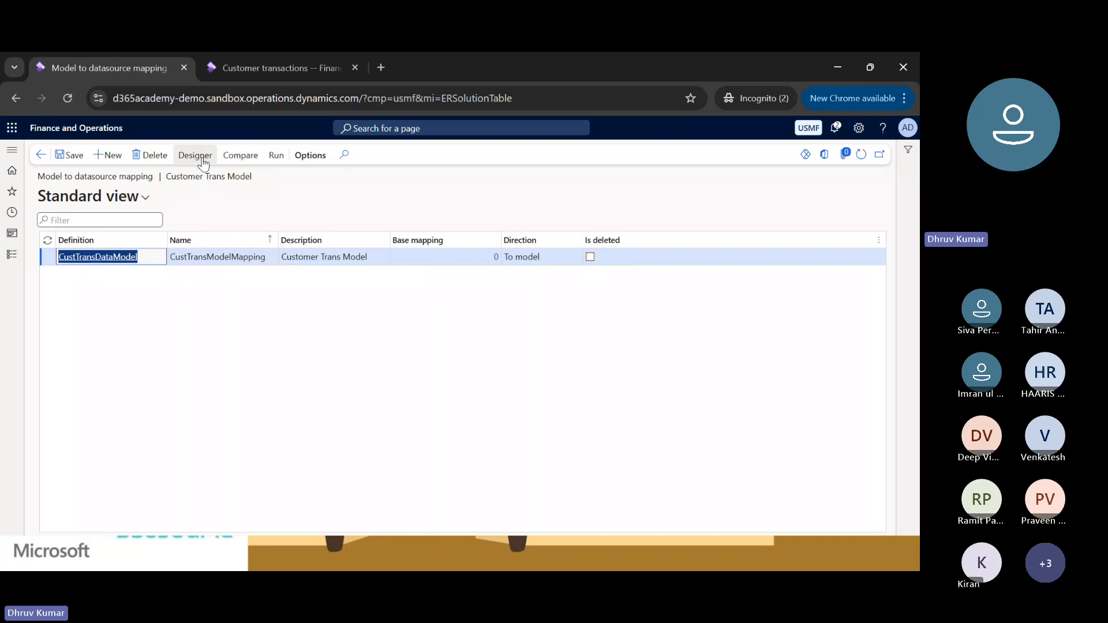
Open the mapping in the designer and expand the Customer Transaction node with the data type details shown for its fields.
left_click(202, 164)
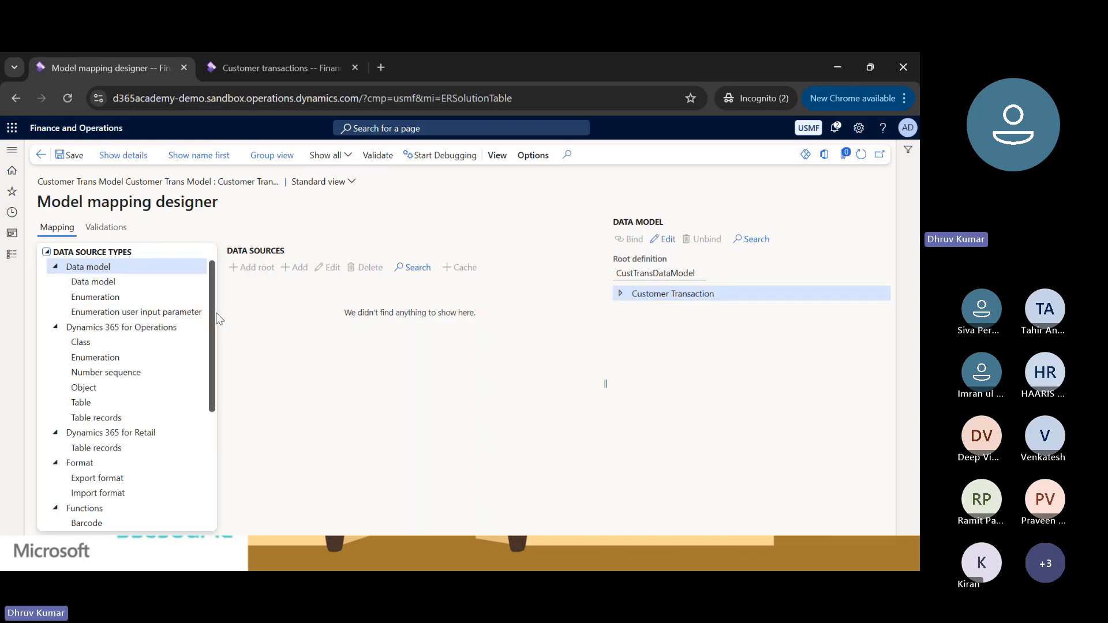
mouse_move(213, 311)
left_mouse_down()
mouse_move(213, 386)
mouse_move(209, 291)
left_mouse_up()
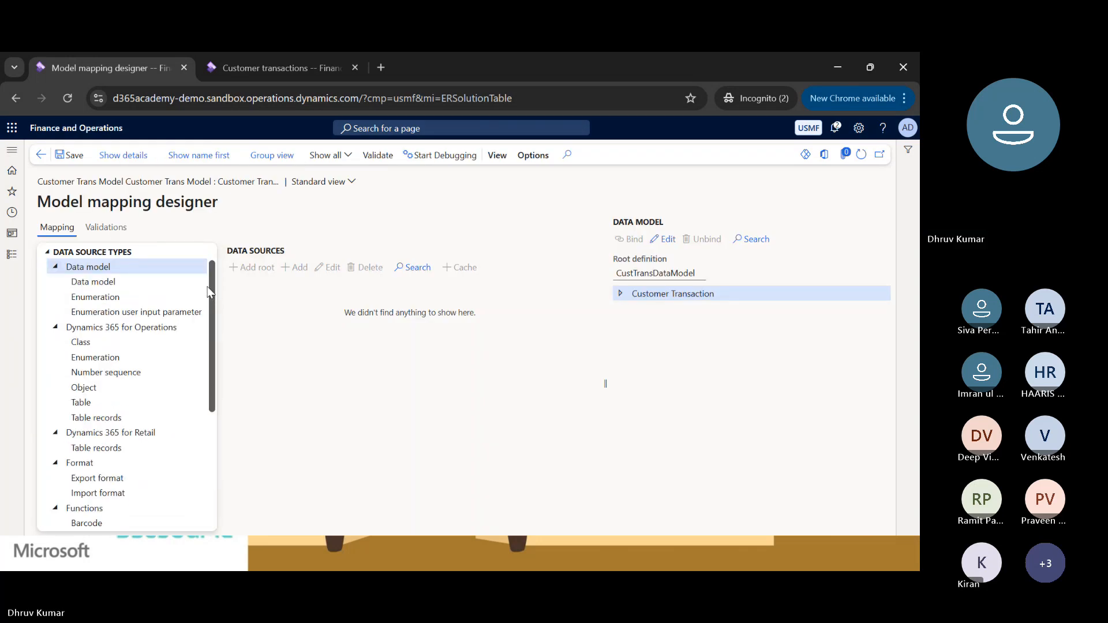
left_click(621, 294)
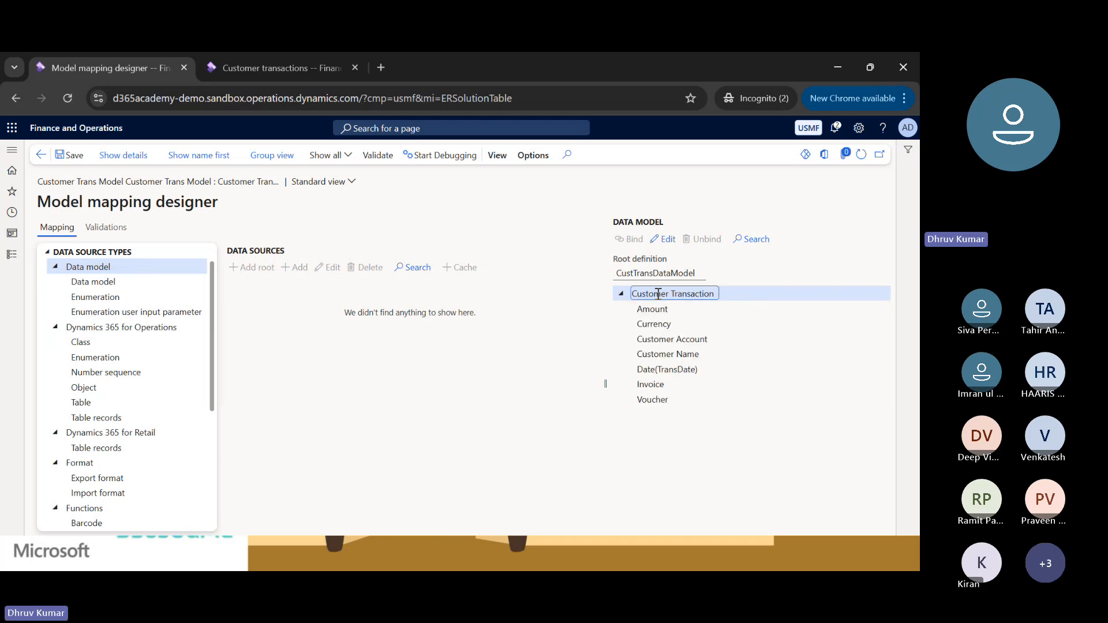
left_click(652, 274)
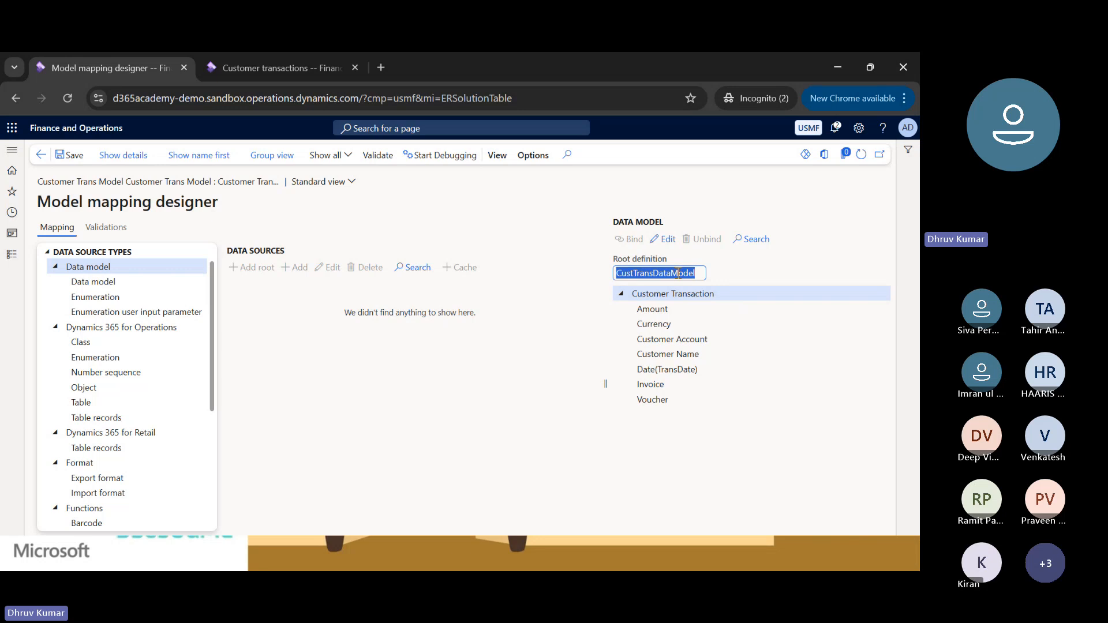
double_click(643, 293)
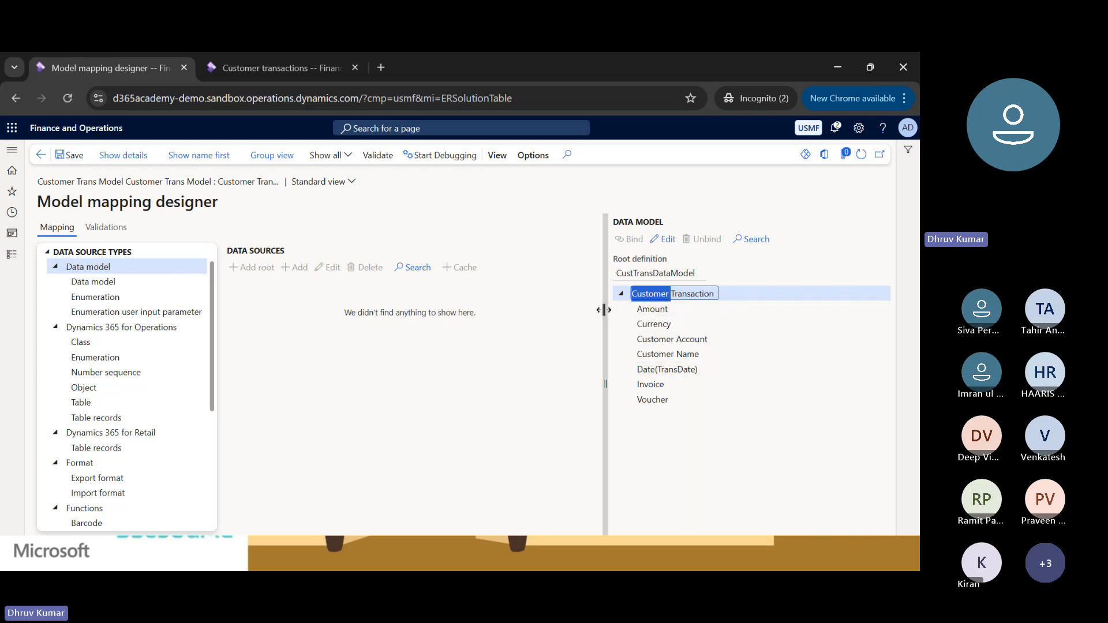
left_click(131, 156)
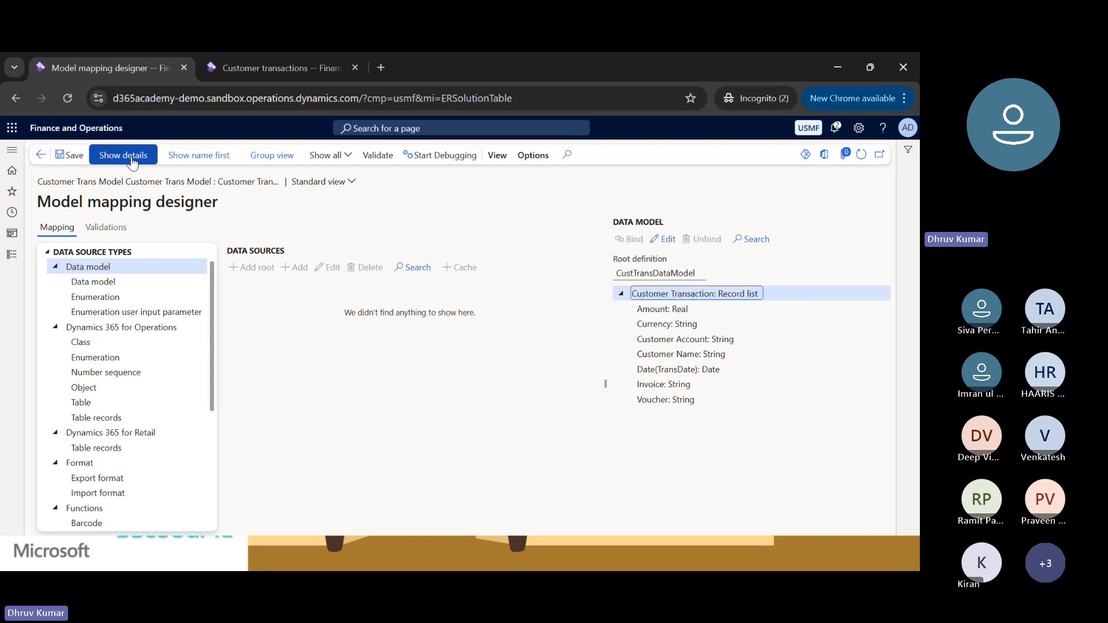
left_click(762, 362)
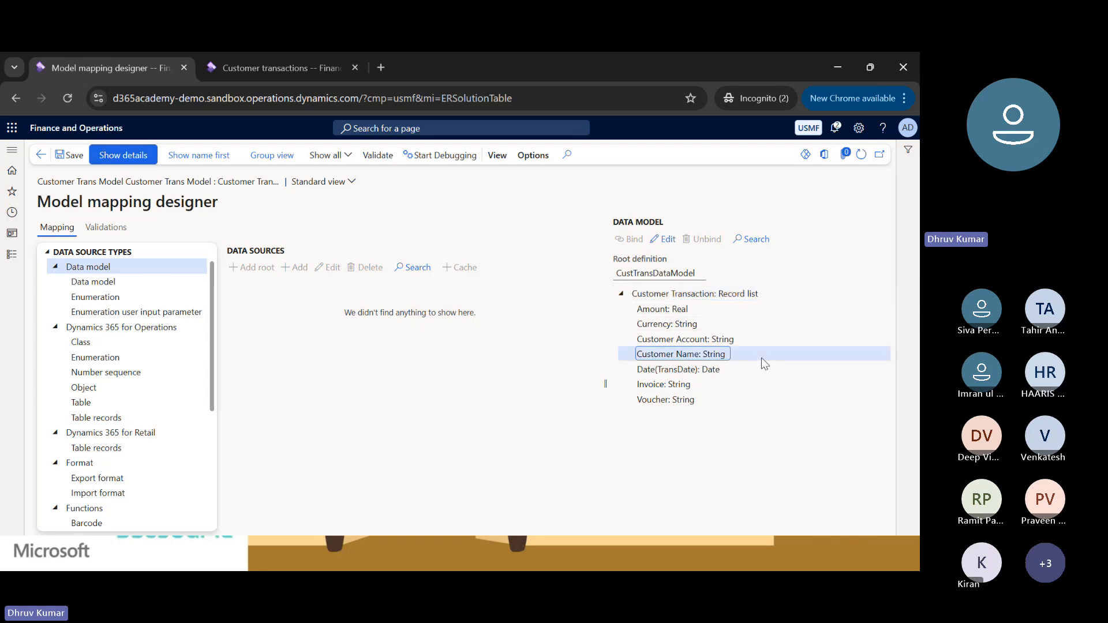
left_click(693, 294)
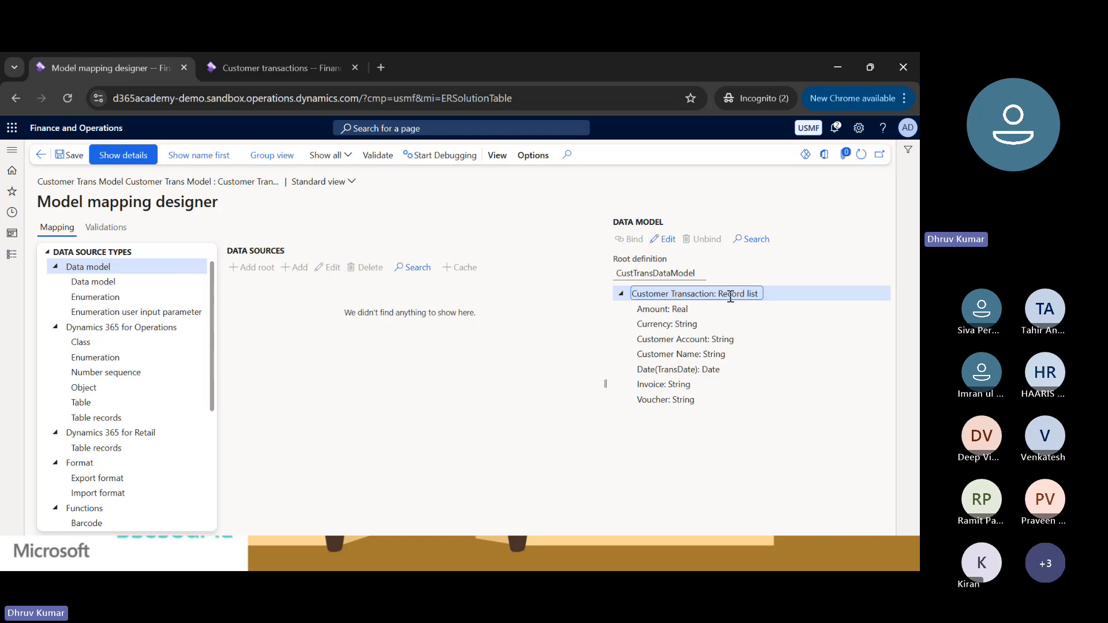
left_click(681, 309)
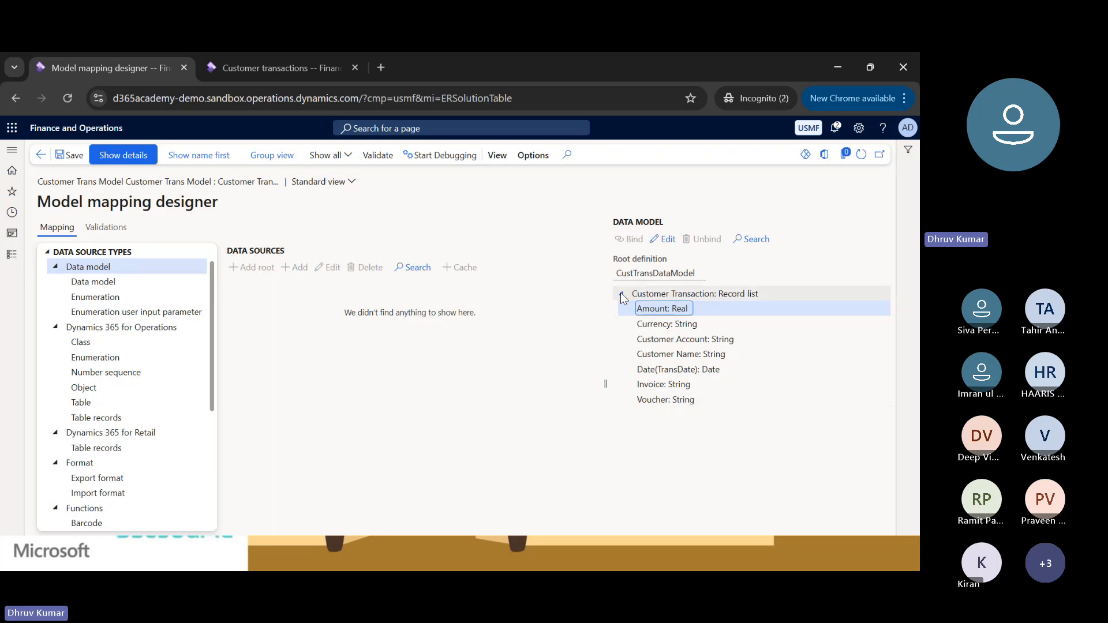
Check the data source table of the Currency field on the customer transactions form, and return to the mapping designer.
left_click(261, 68)
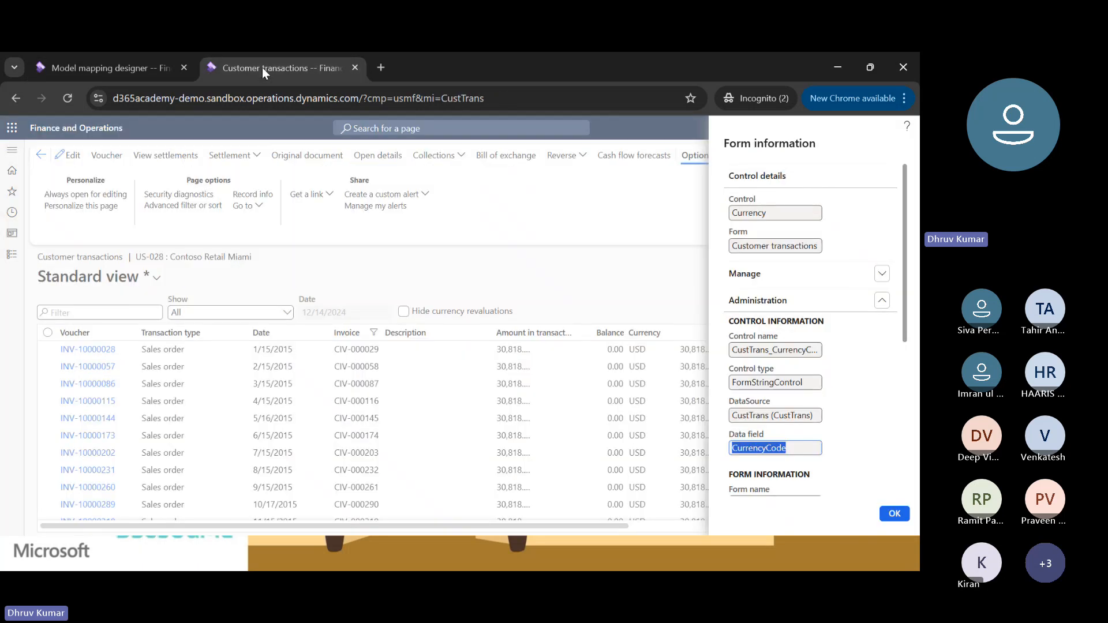
double_click(748, 415)
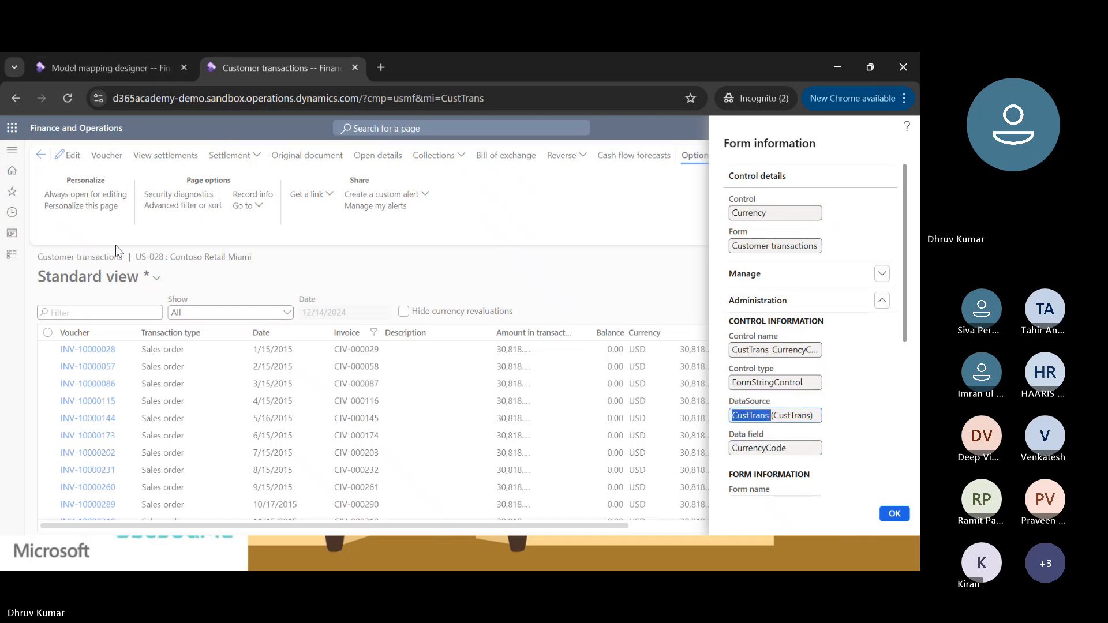
left_click(120, 67)
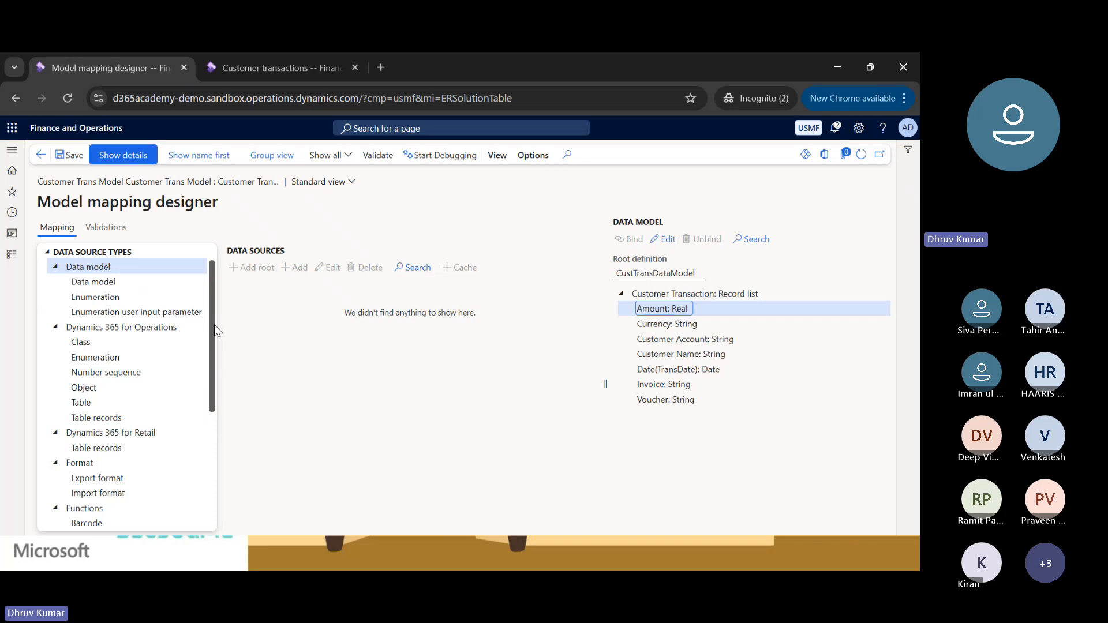
Add a root data source of type Empty container named Table Records.
left_click_drag(213, 329, 214, 449)
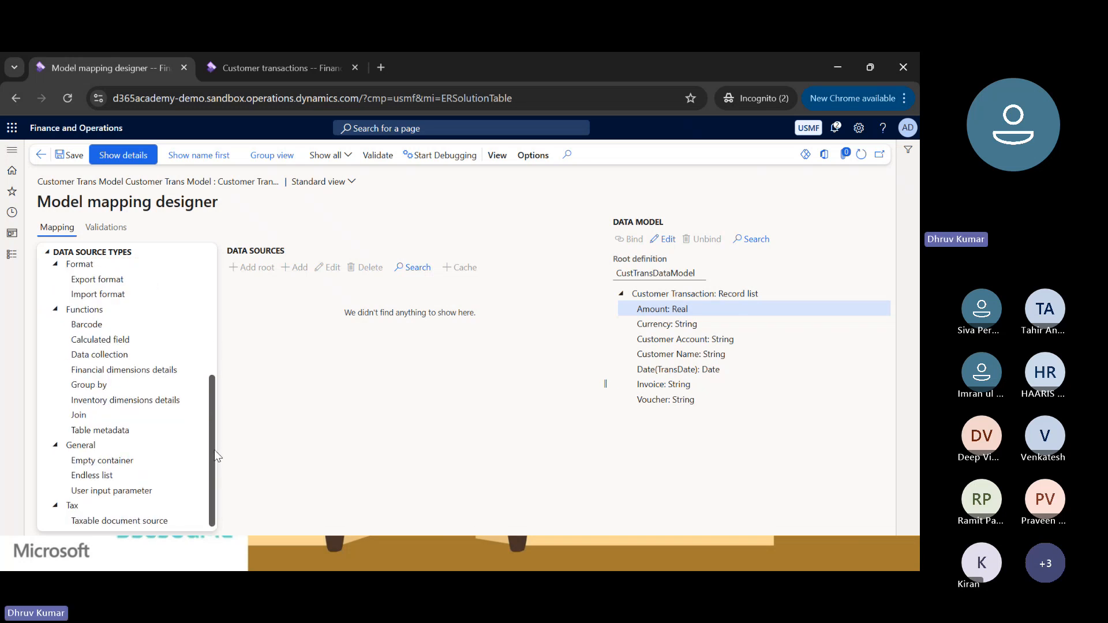
left_click(109, 460)
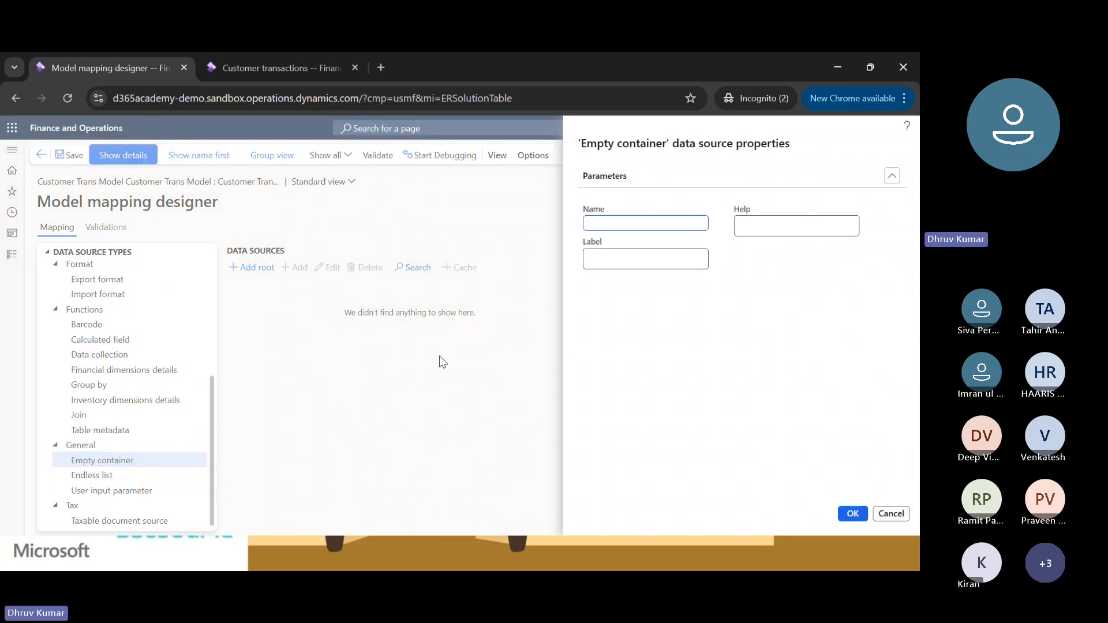
type("Tabel")
key("BackSpace")
key("BackSpace")
type("le ")
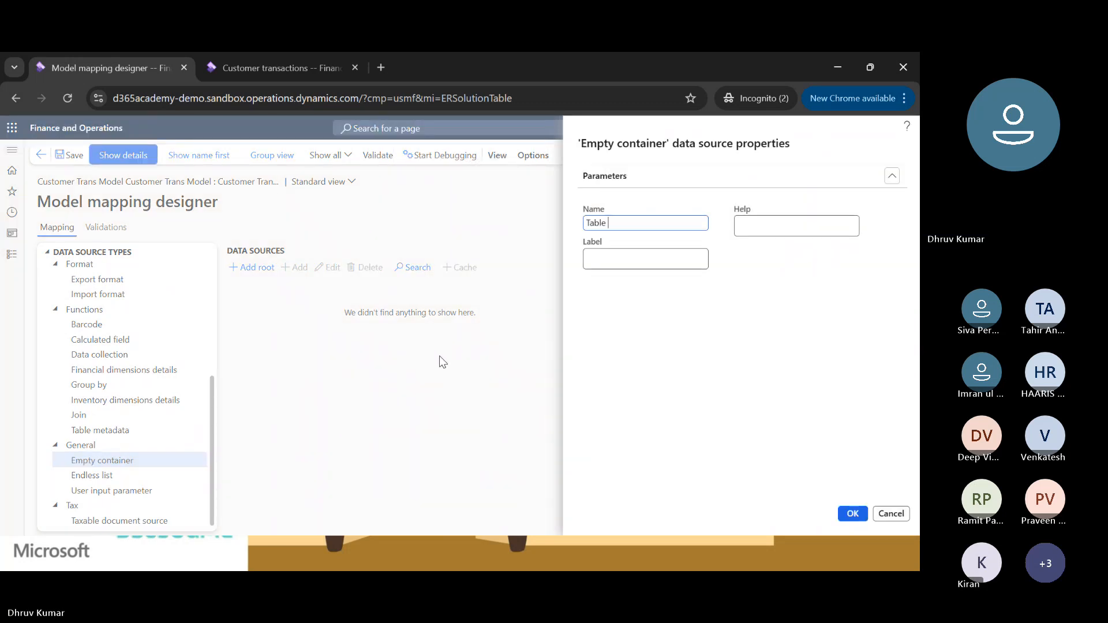
type("Records")
left_click(852, 513)
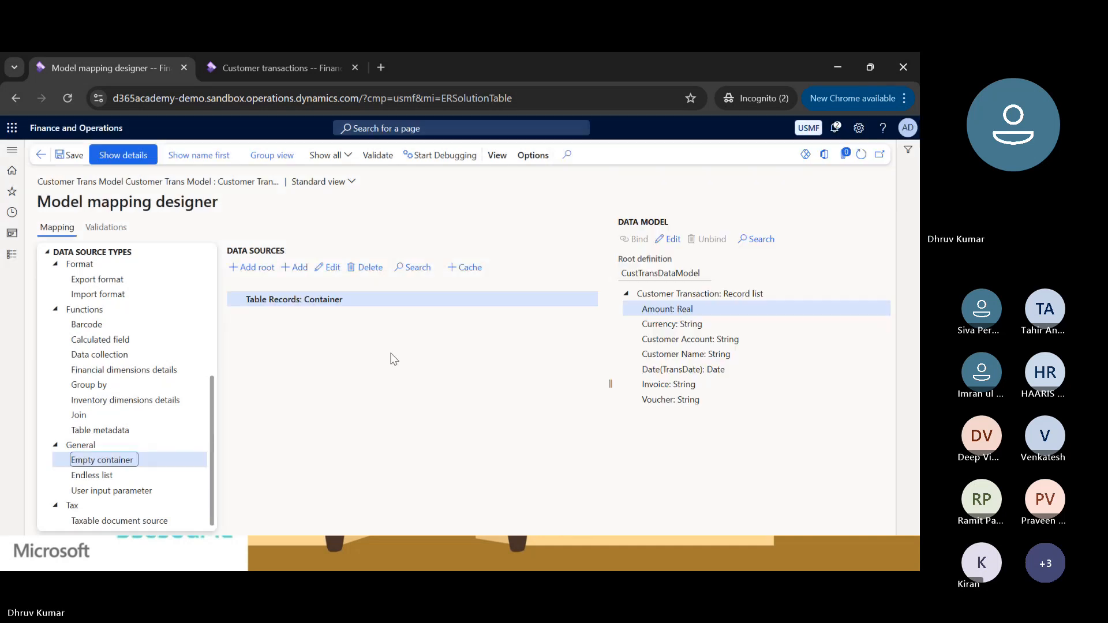
Start a new Dynamics 365 for Operations Table records data source inside the Table Records container.
left_click(298, 300)
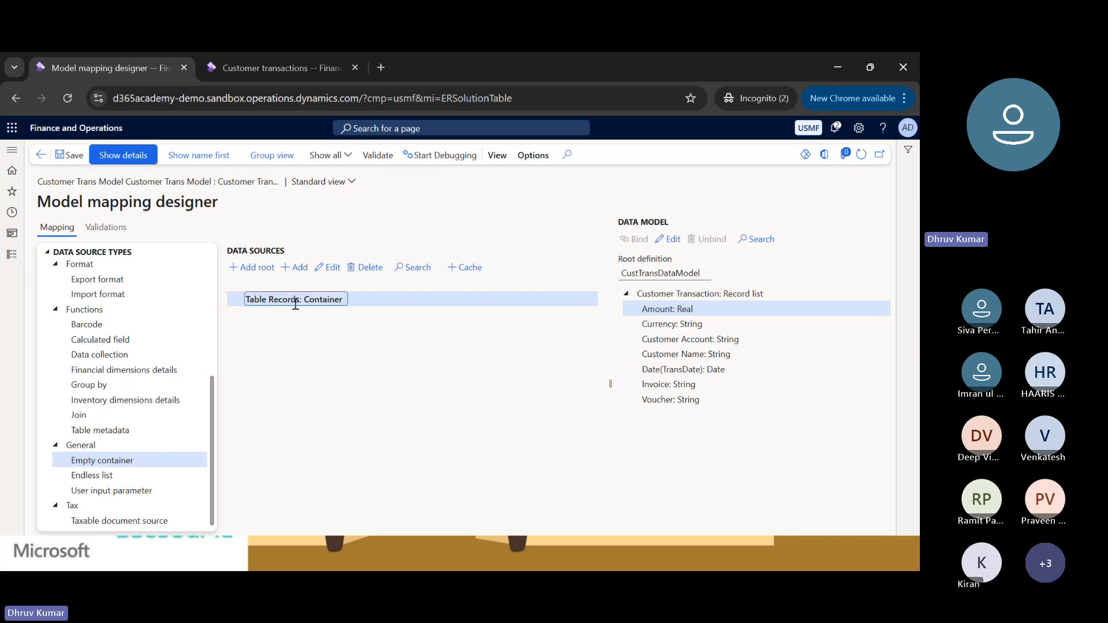
scroll(117, 354, "up", 2)
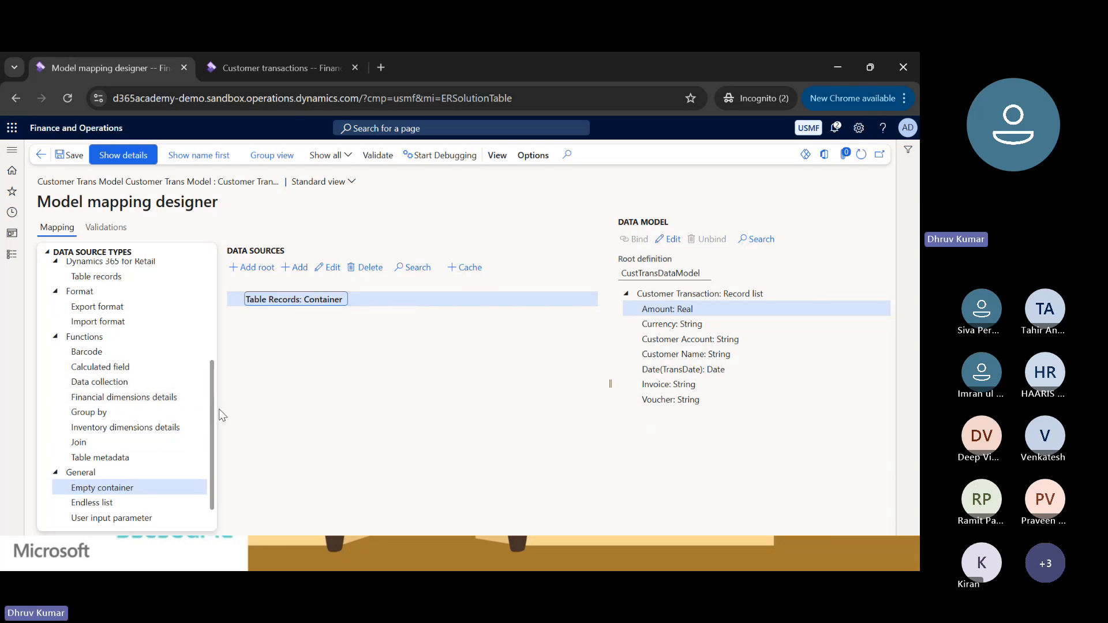
left_click_drag(212, 410, 217, 298)
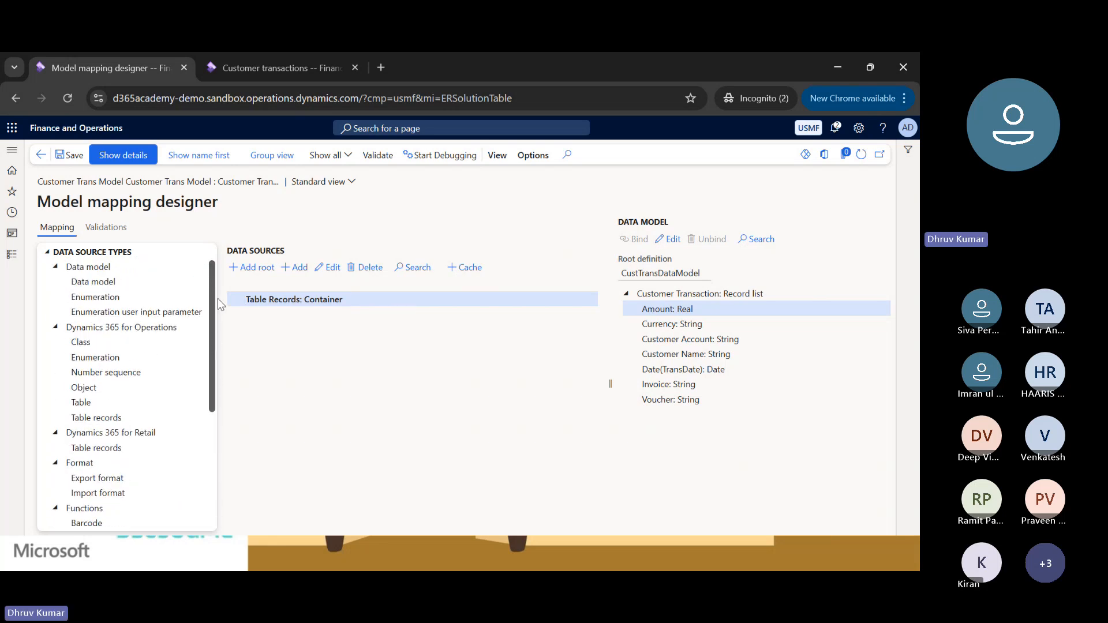
left_click(56, 433)
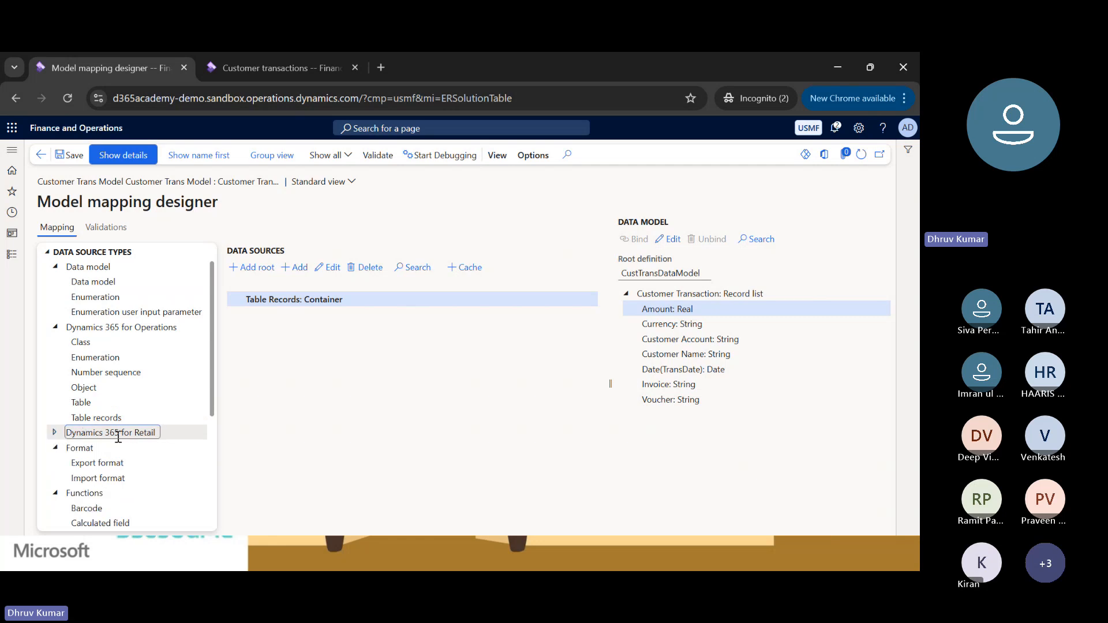
left_click(94, 416)
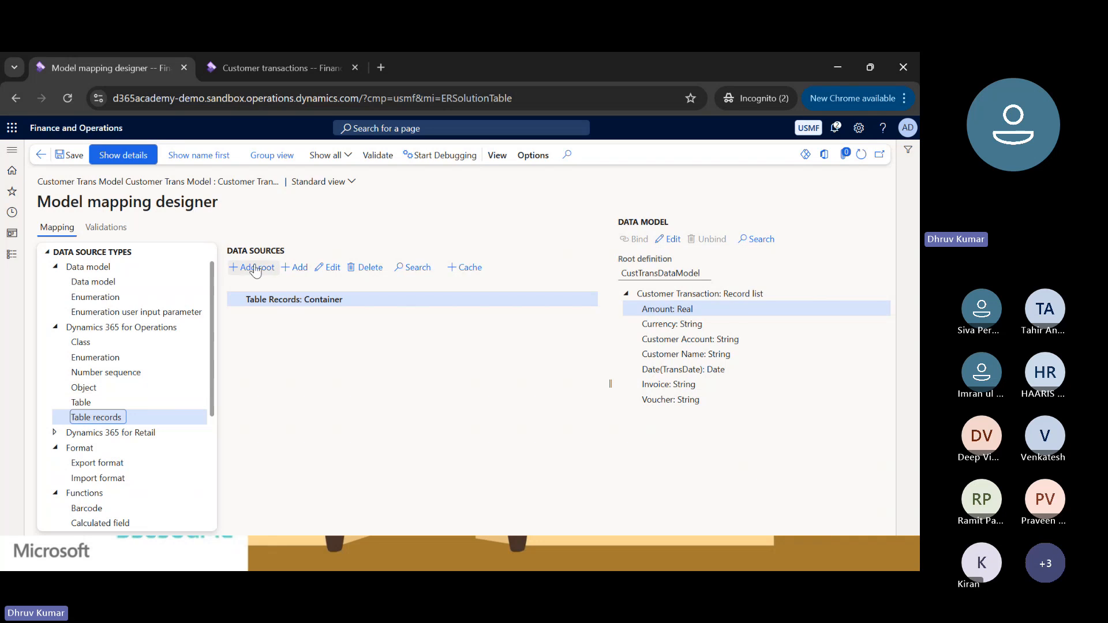
left_click(273, 297)
left_click(302, 272)
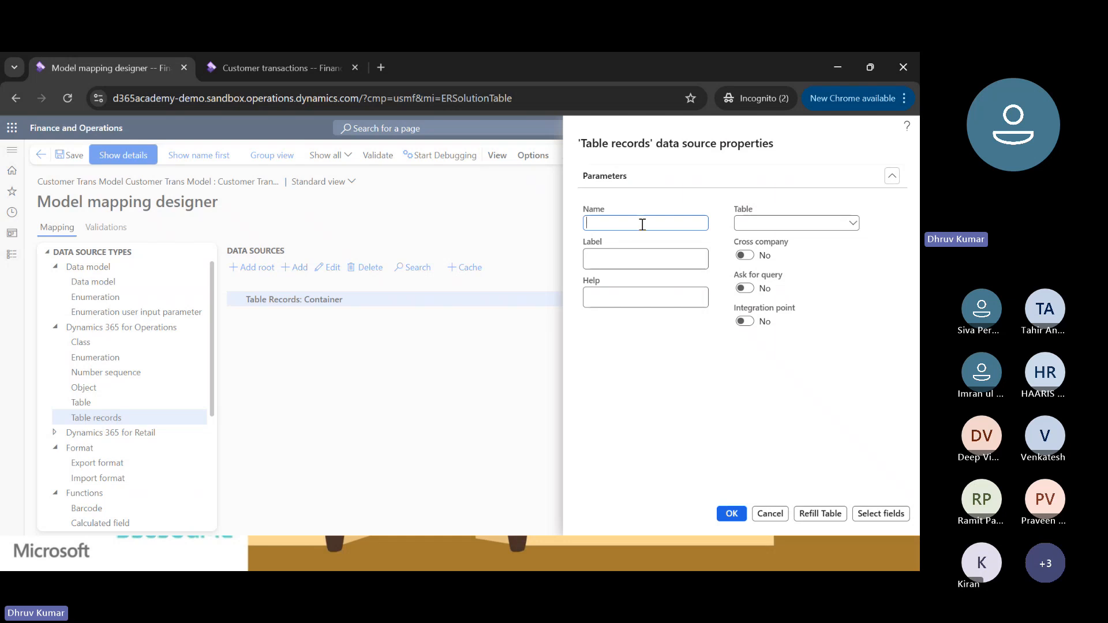
Set the new data source's table and name to CustTrans and enable Ask for query.
left_click(279, 71)
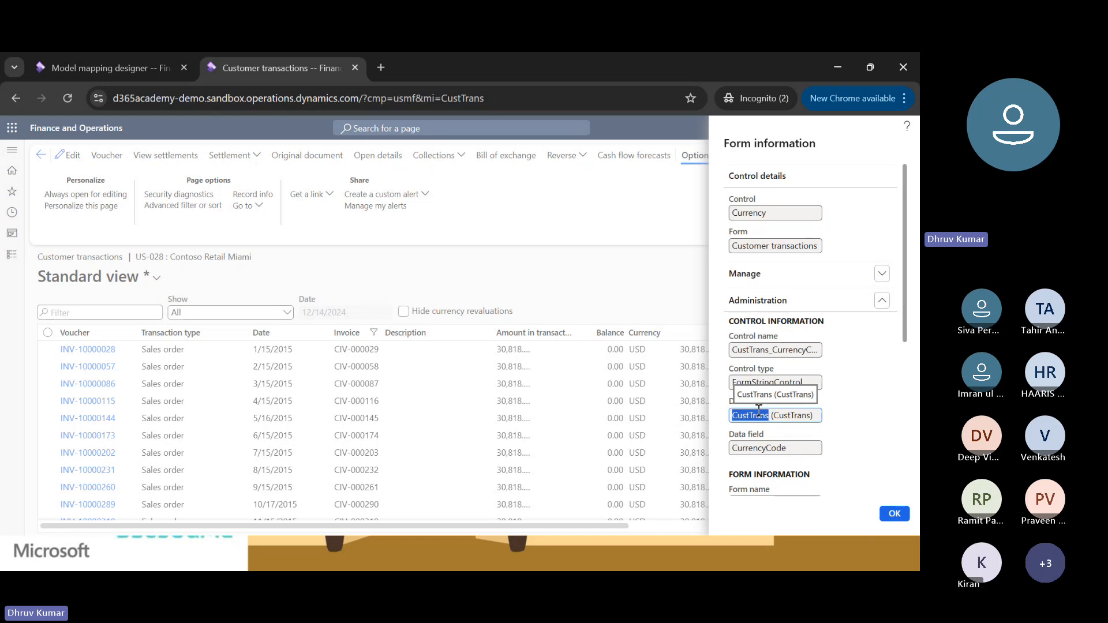
left_click(89, 66)
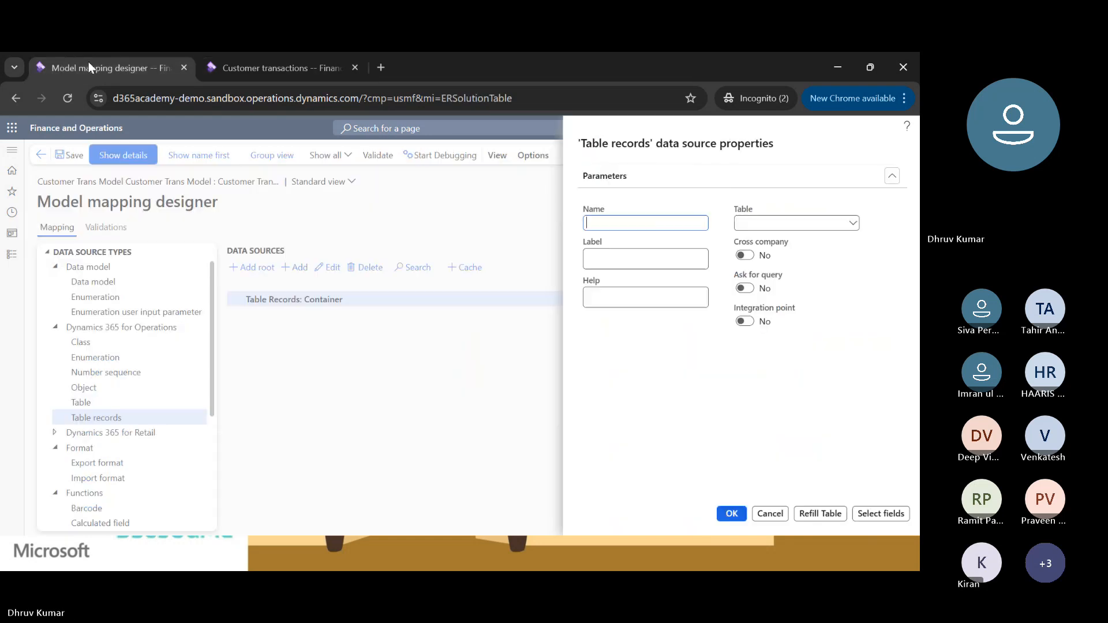
left_click(756, 224)
left_click(852, 222)
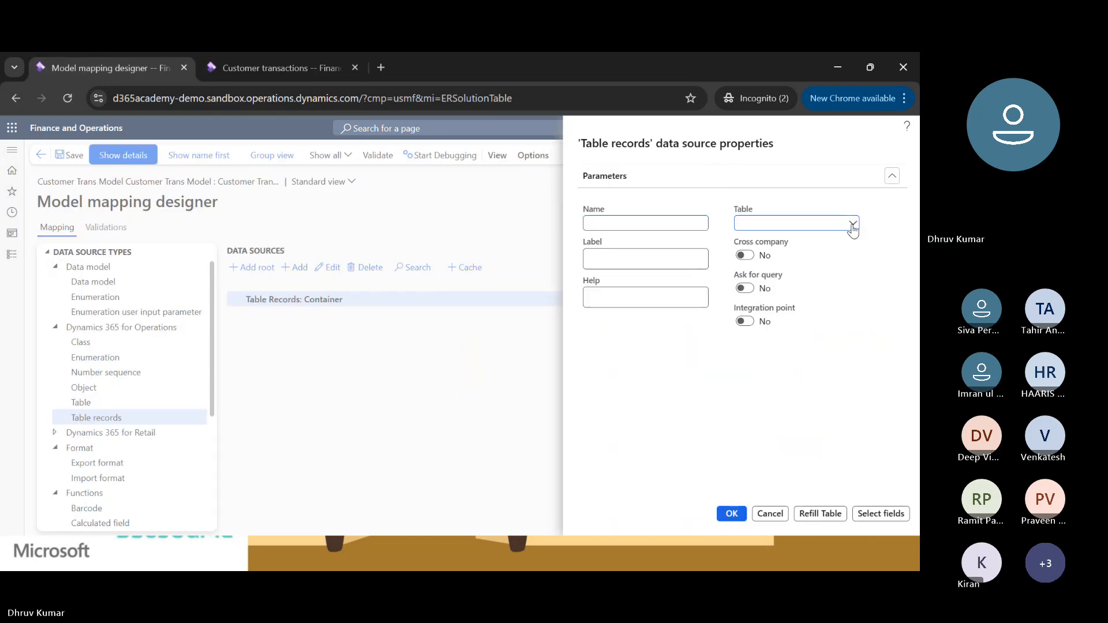
left_click(780, 224)
type("CustTrans")
left_click(633, 222)
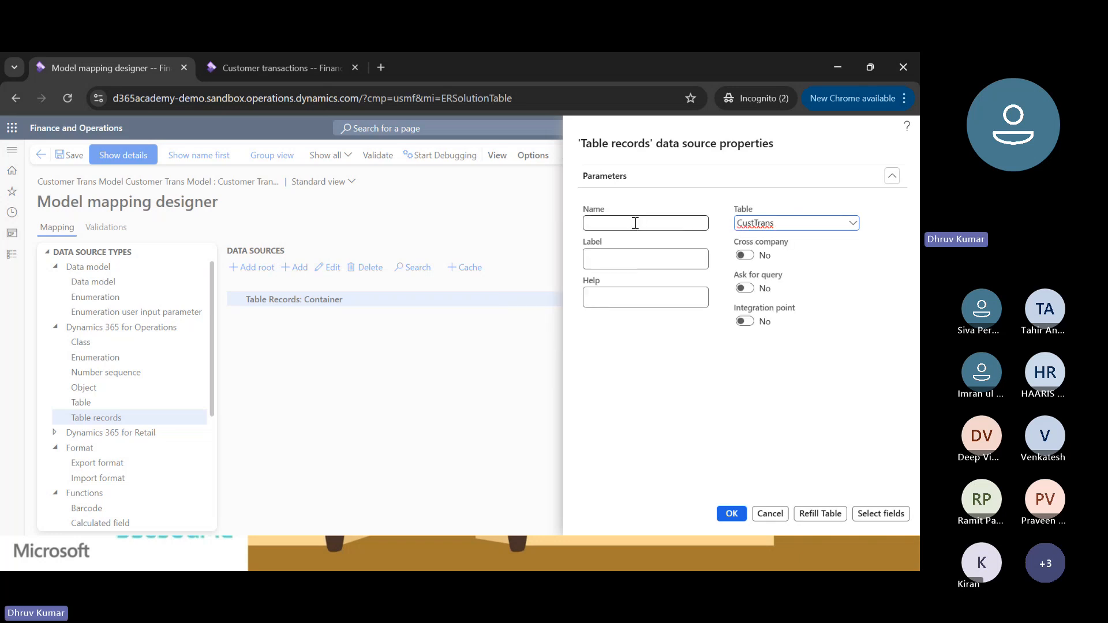
type("CustTrans")
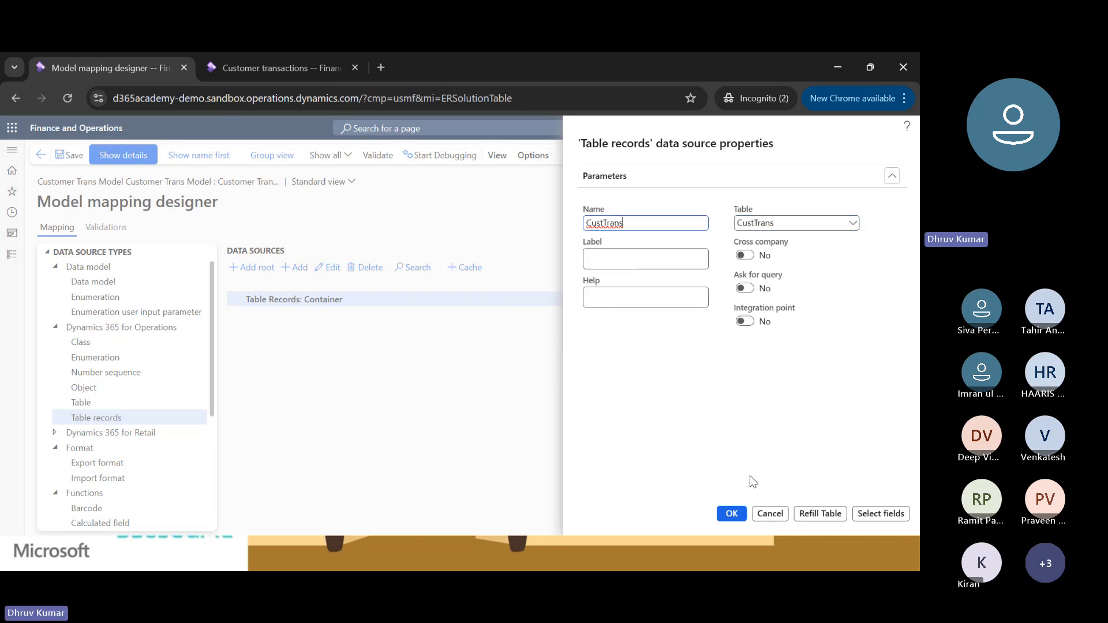
left_click(745, 290)
mouse_move(786, 247)
left_click(744, 255)
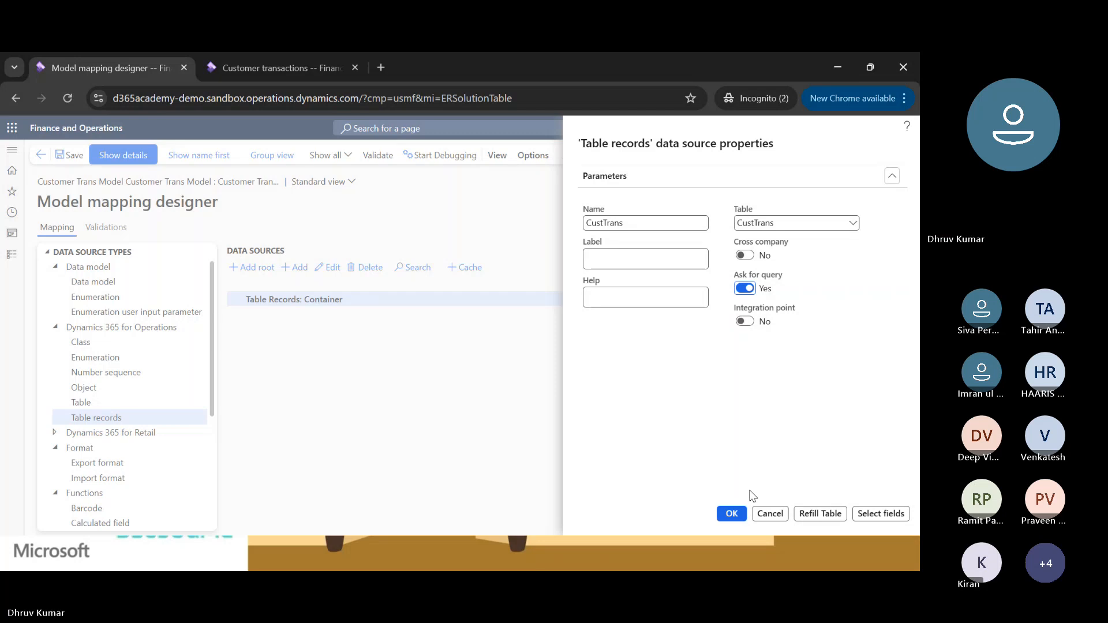
Limit the data source's selected fields to Amount in transaction currency (AmountCur), save, and return to its properties.
left_click(871, 515)
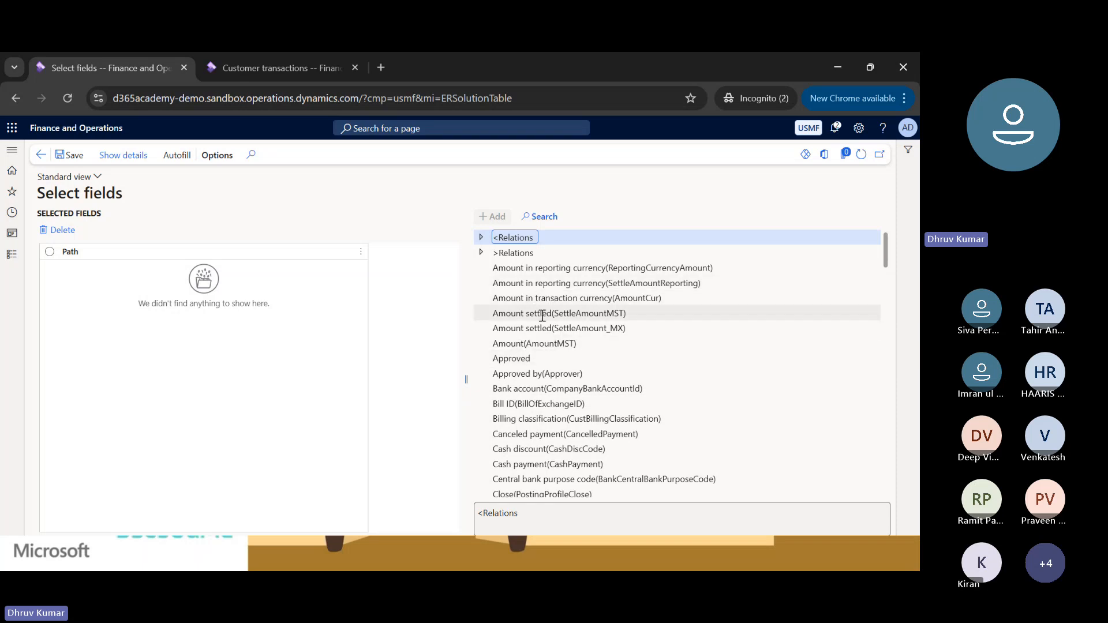
left_click(545, 284)
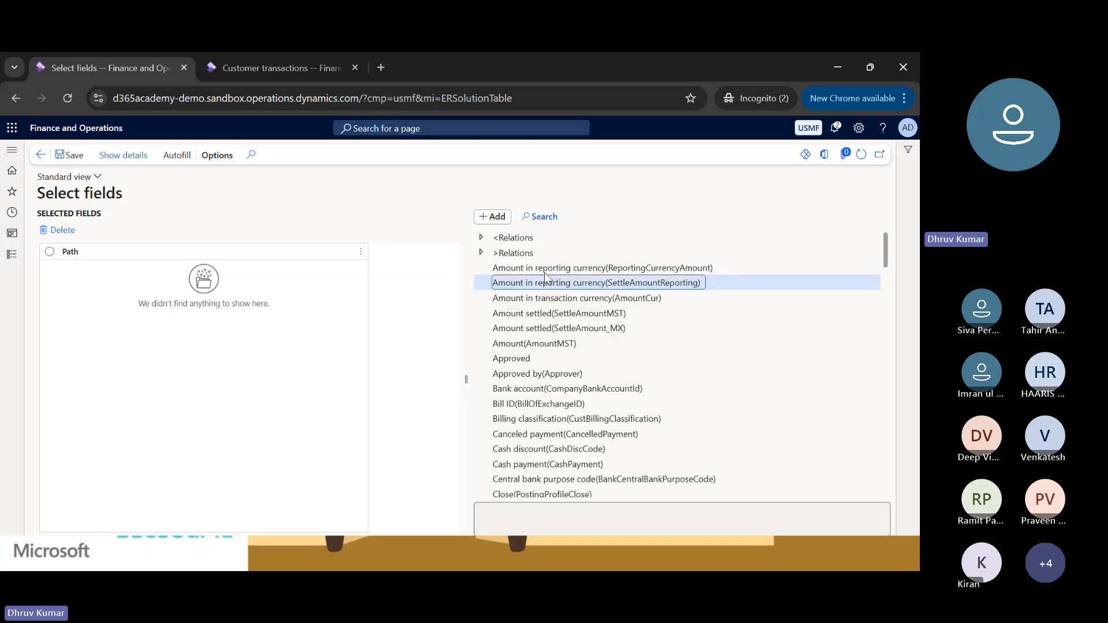
left_click(548, 297)
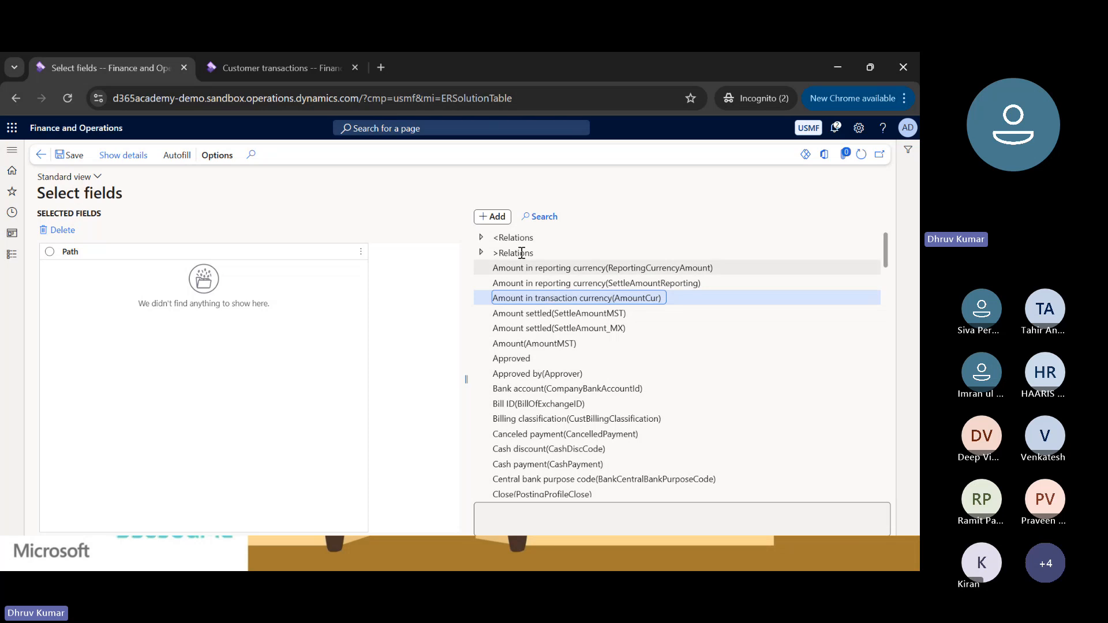
left_click(498, 217)
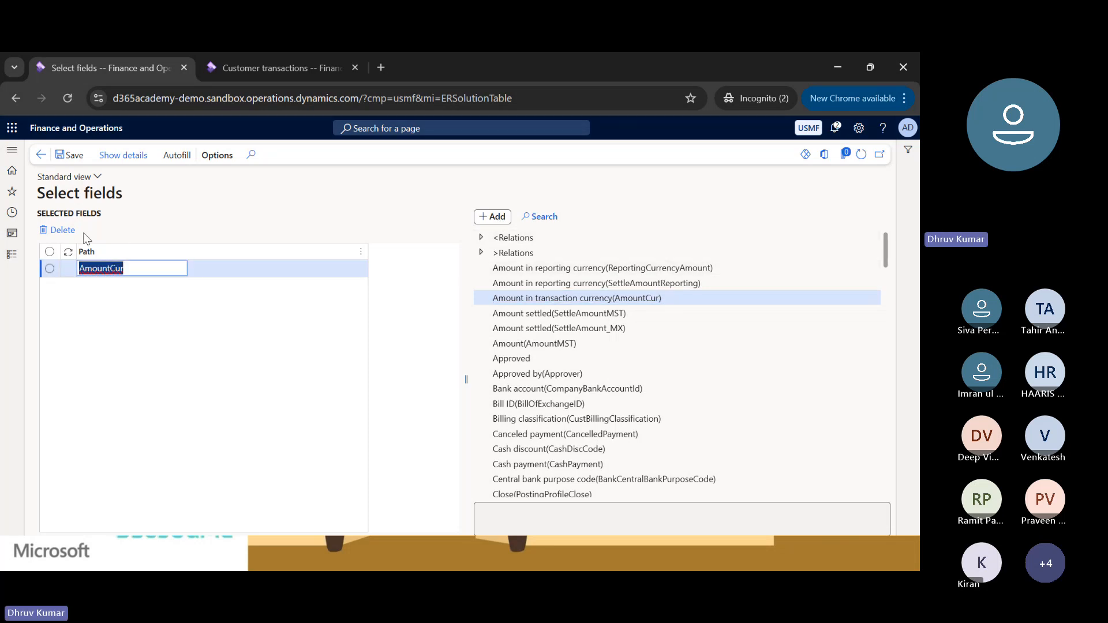
left_click(75, 162)
left_click(41, 159)
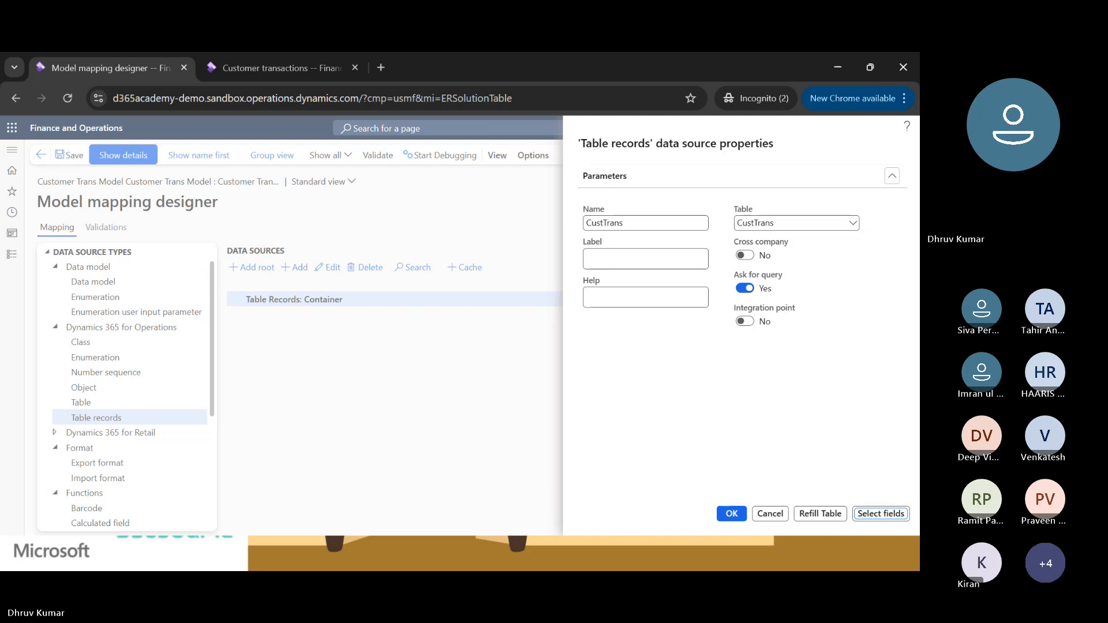
Confirm the CustTrans data source and expand it under the Table Records container to show its field.
left_click(731, 513)
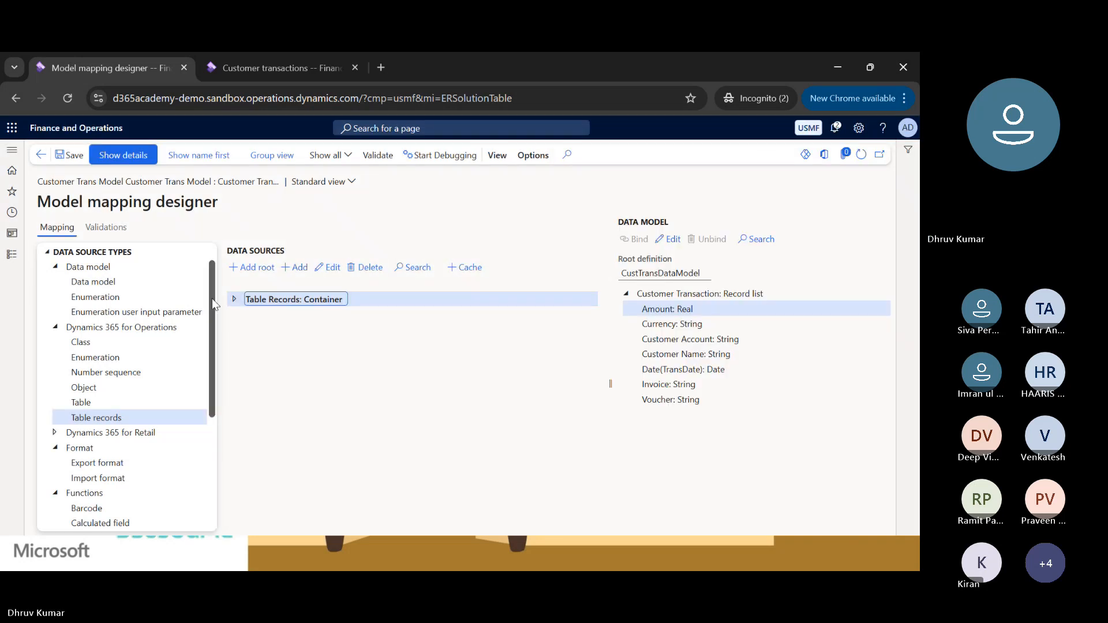
left_click(234, 299)
left_click(240, 314)
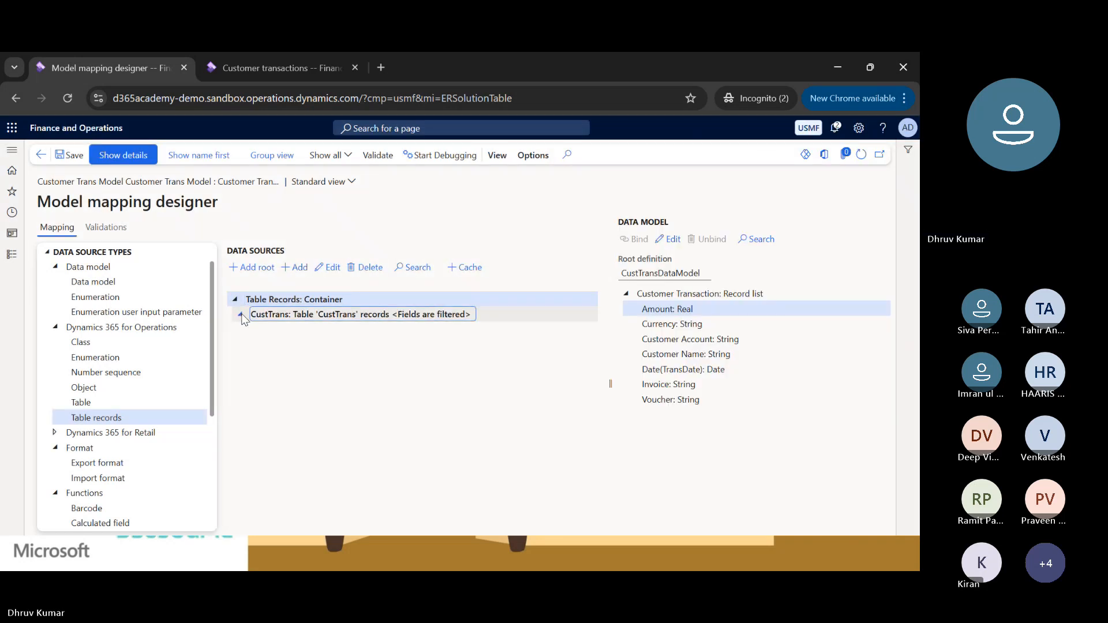
left_click(295, 329)
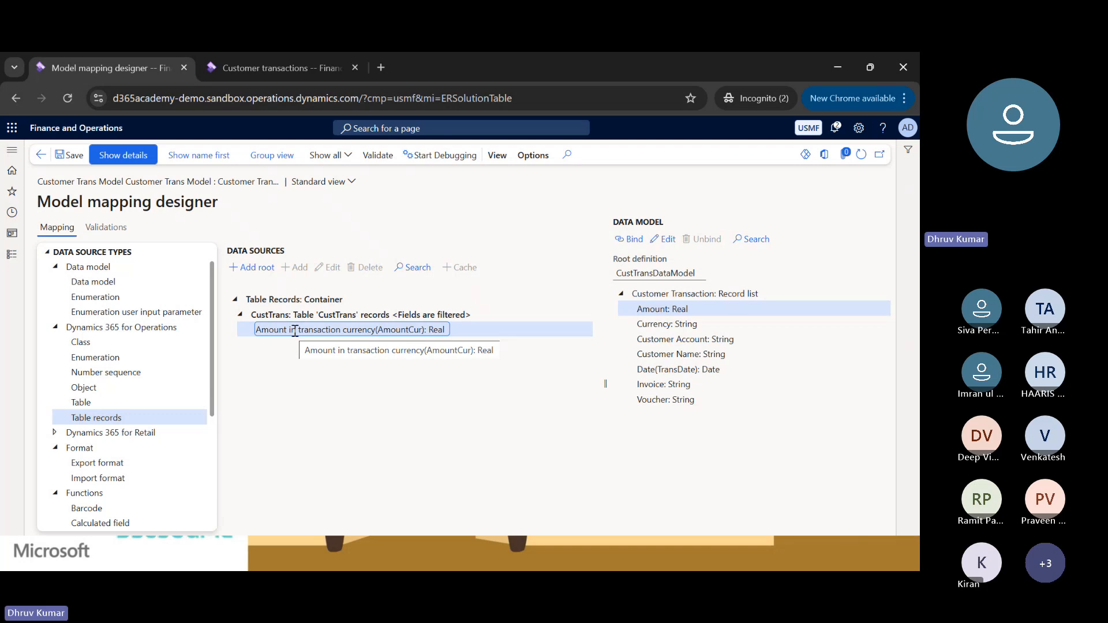
Edit the CustTrans data source to delete AmountCur from its selected fields, then save and confirm.
left_click(292, 314)
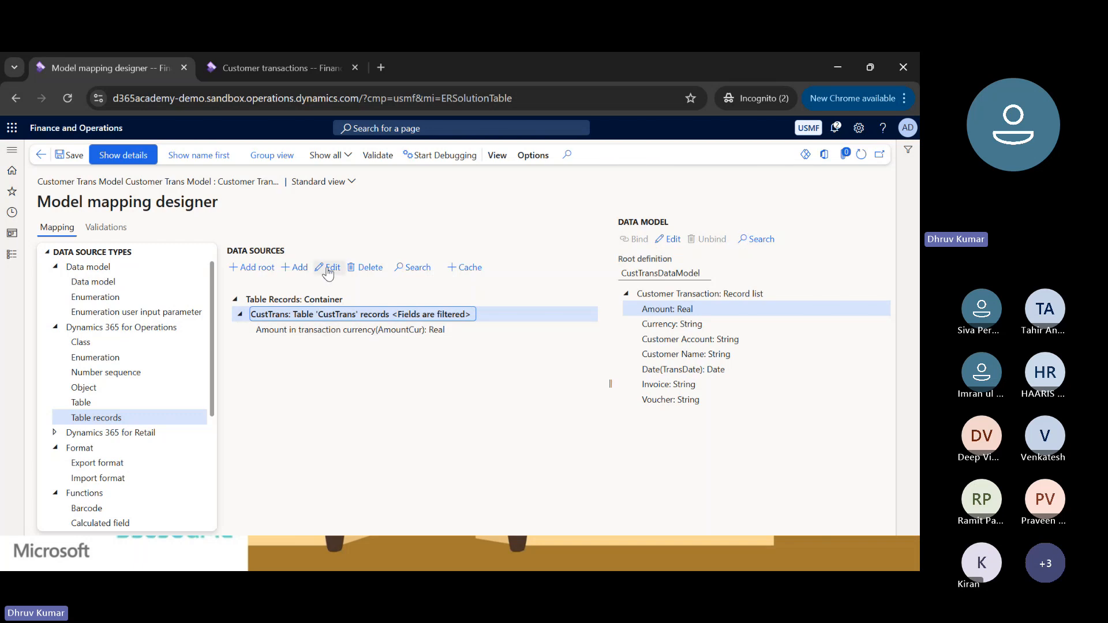
left_click(328, 269)
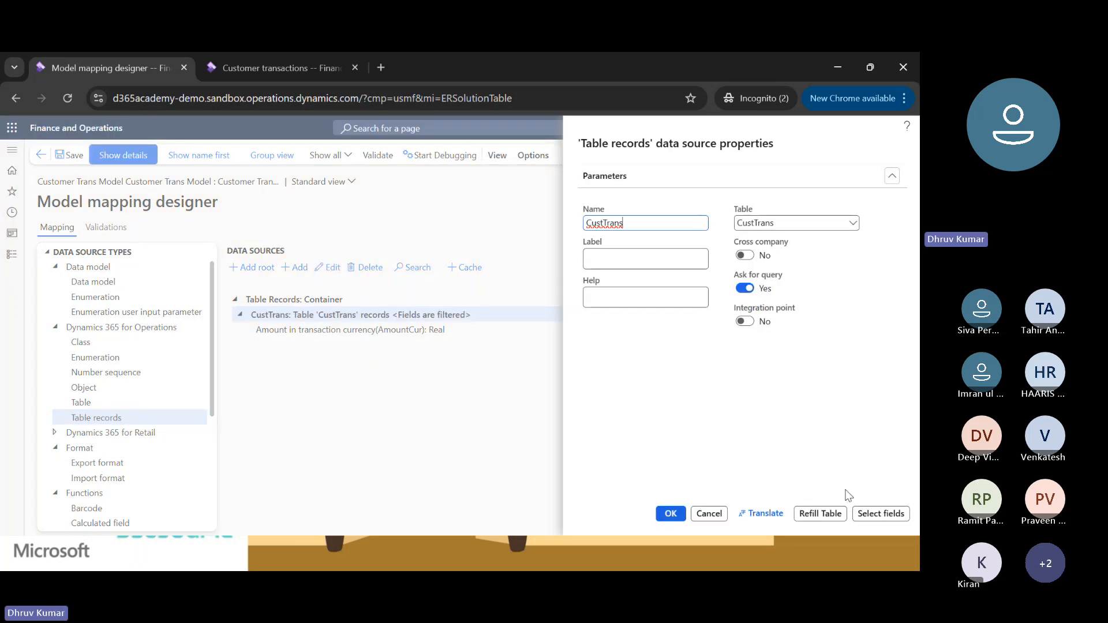
left_click(871, 516)
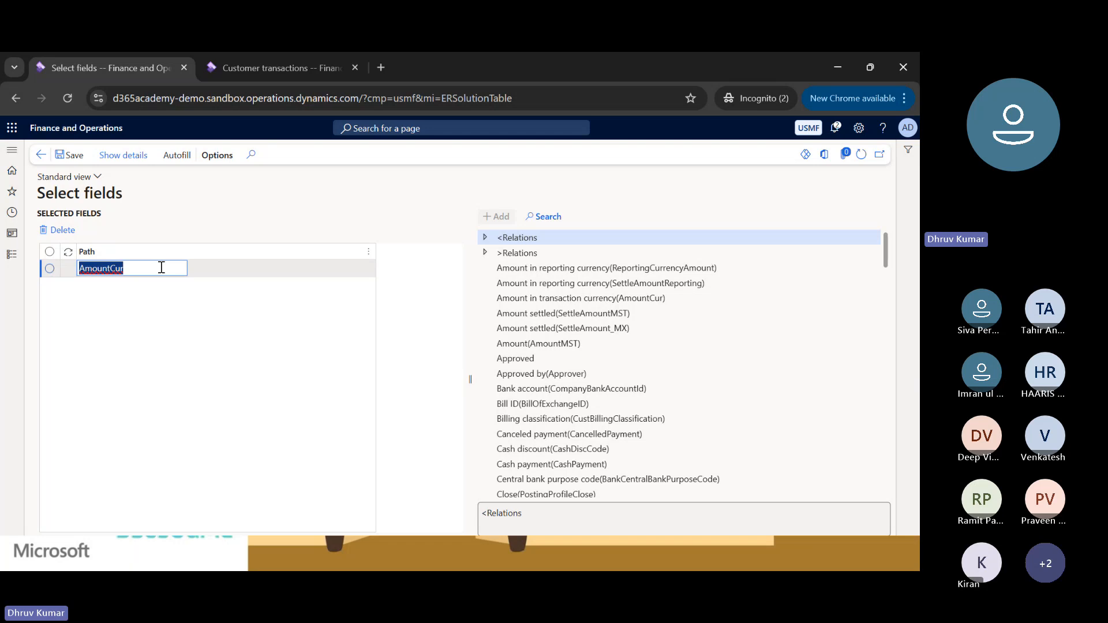
left_click(58, 230)
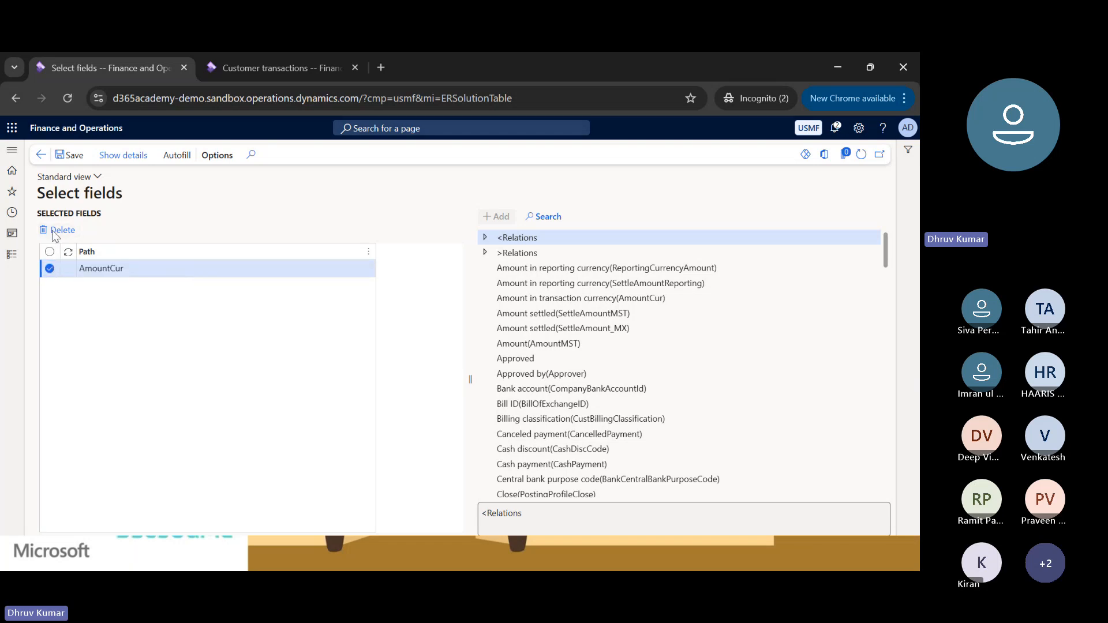
left_click(586, 321)
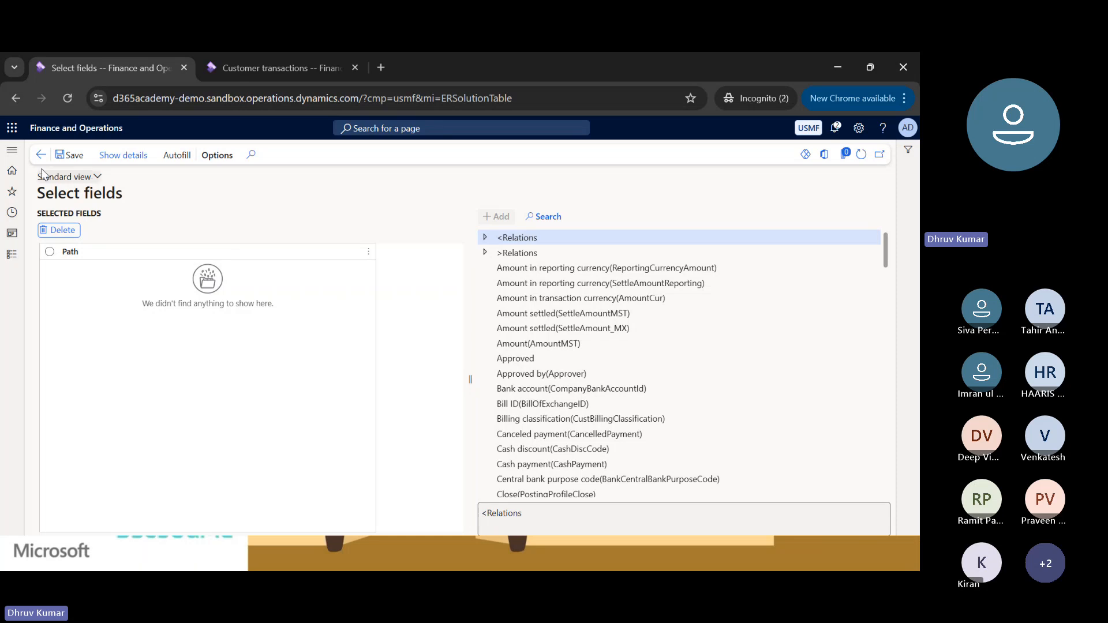
left_click(68, 158)
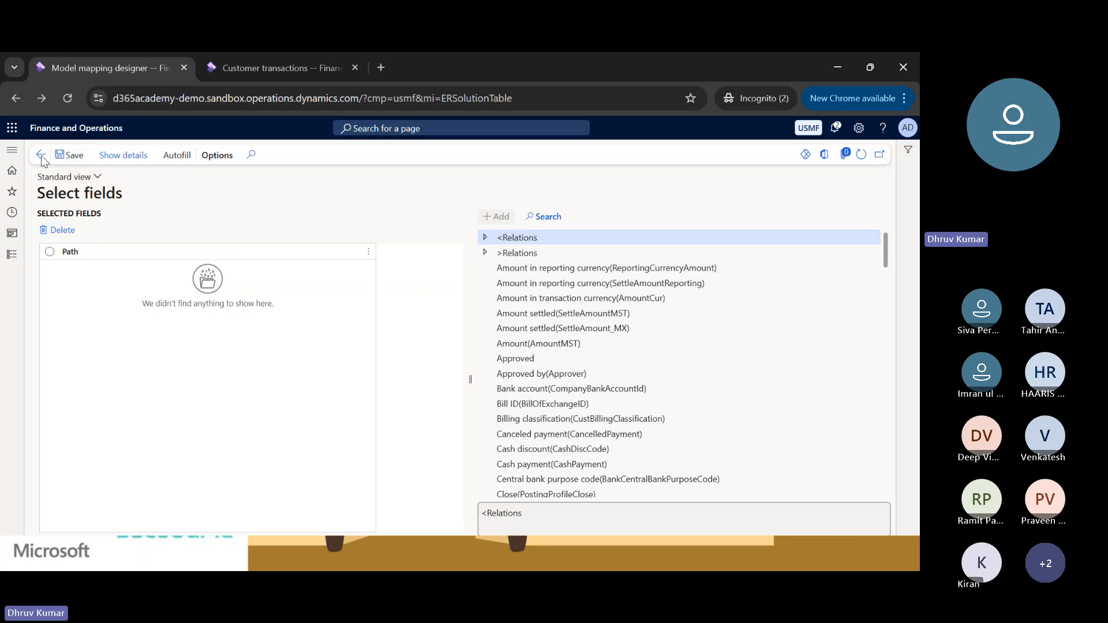
left_click(670, 514)
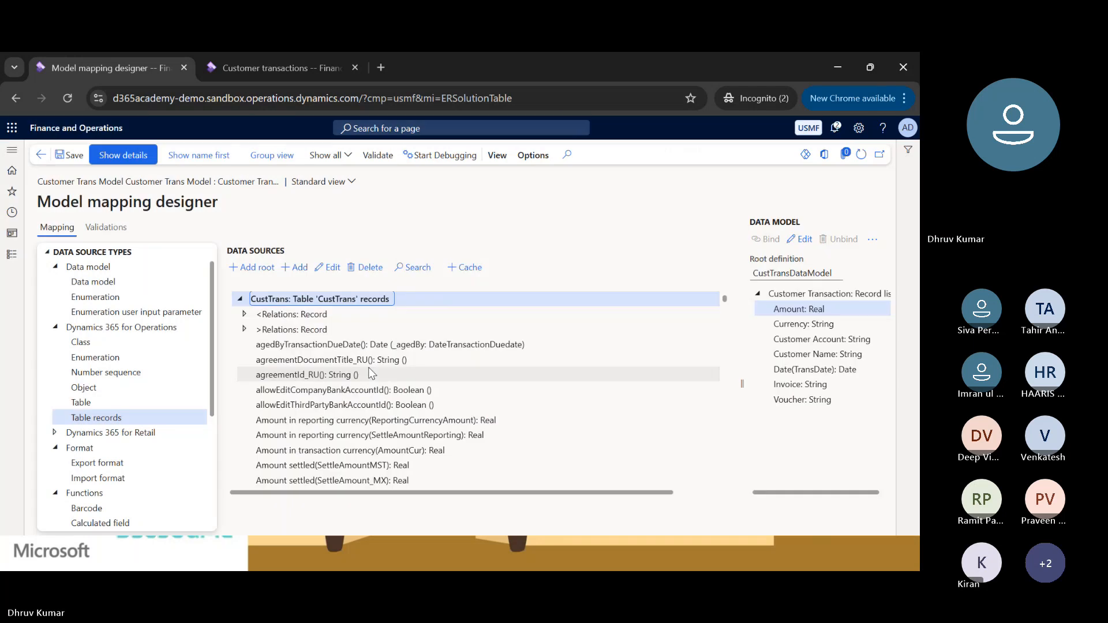
Collapse and re-expand the CustTrans data source and browse its list of fields and methods.
left_click(240, 300)
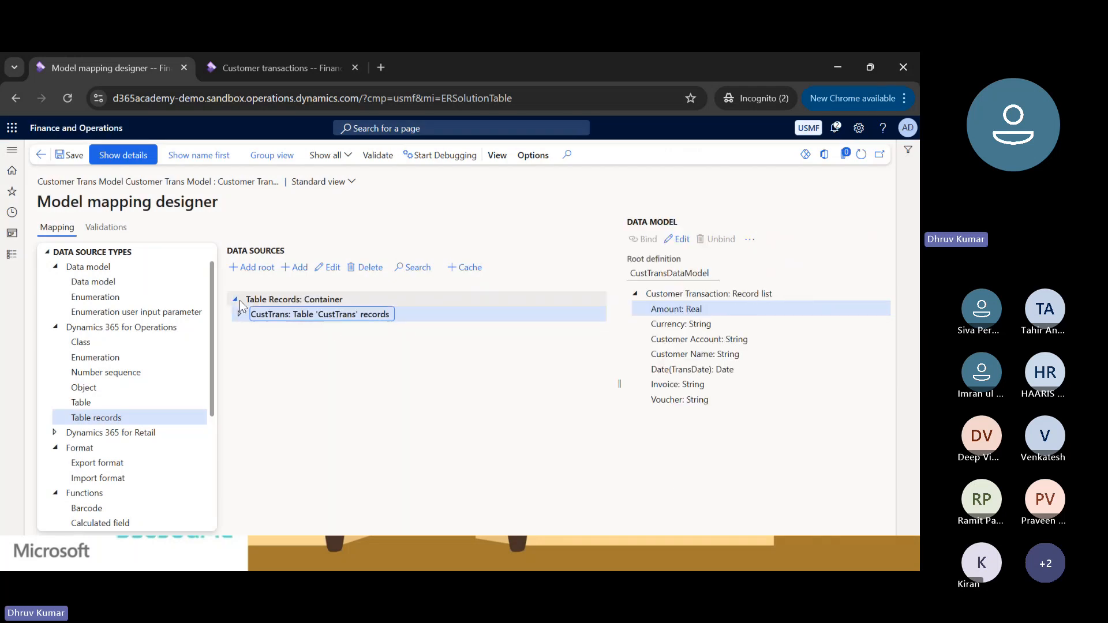
left_click(239, 315)
scroll(324, 417, "down", 3)
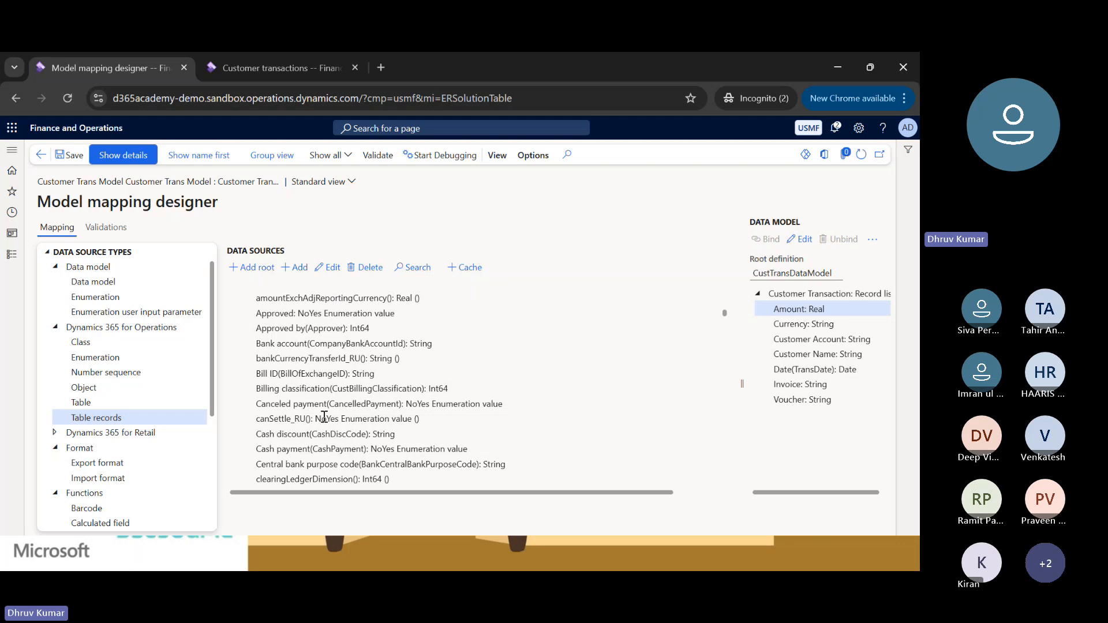
scroll(325, 416, "up", 3)
Turn on Group view and expand the Empty containers group down to the Methods of the CustTrans table records.
left_click(270, 154)
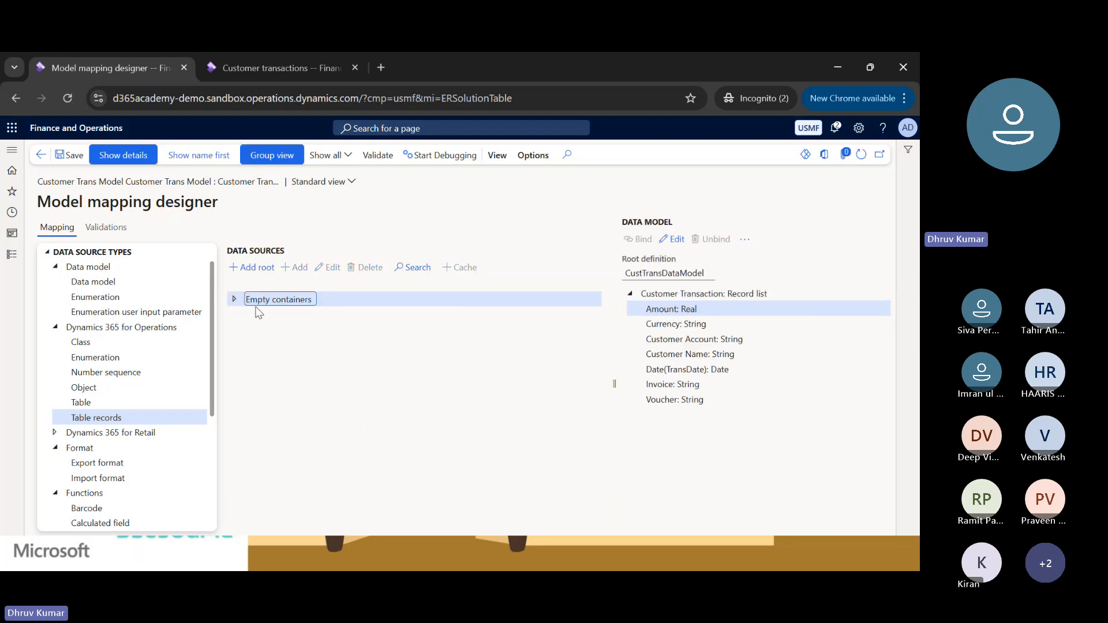
left_click(234, 299)
left_click(240, 314)
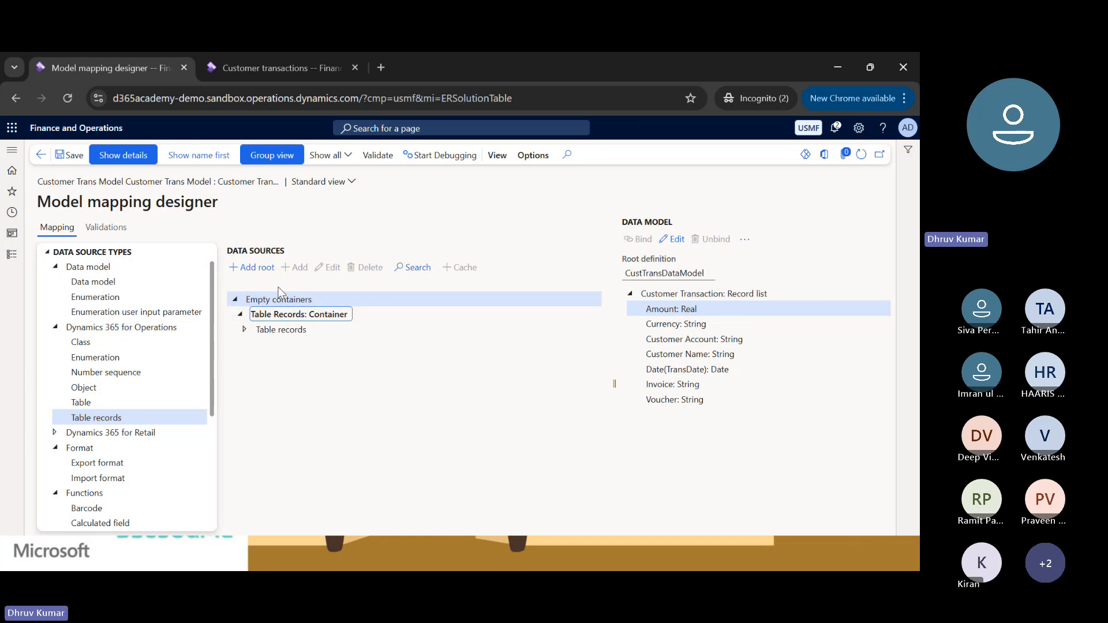
left_click(245, 329)
left_click(249, 344)
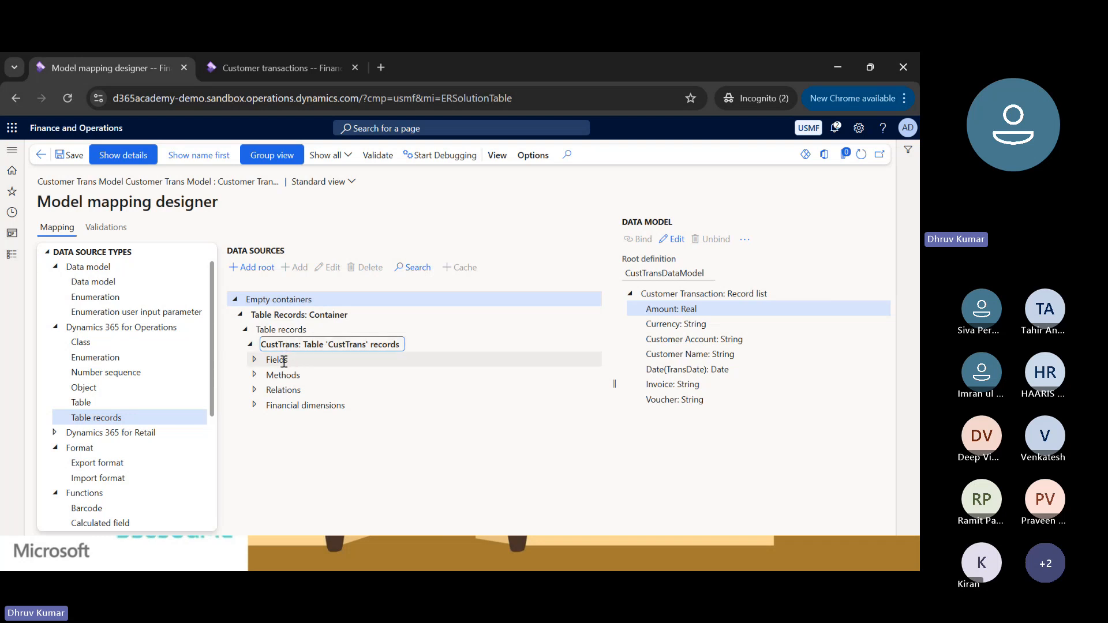
left_click(265, 361)
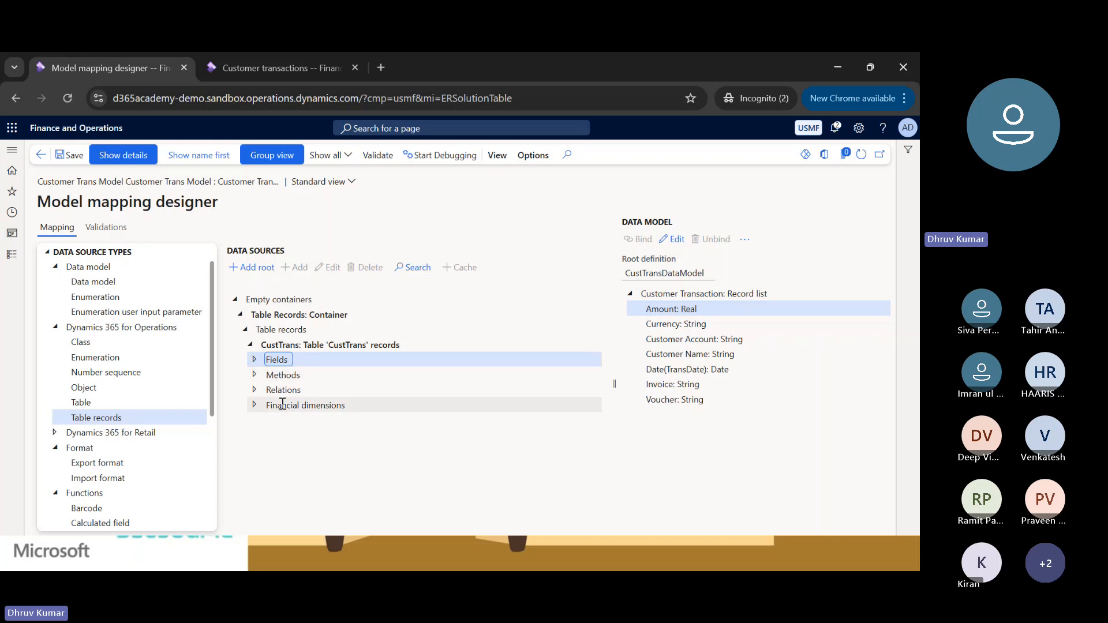
left_click(255, 375)
scroll(302, 435, "down", 2)
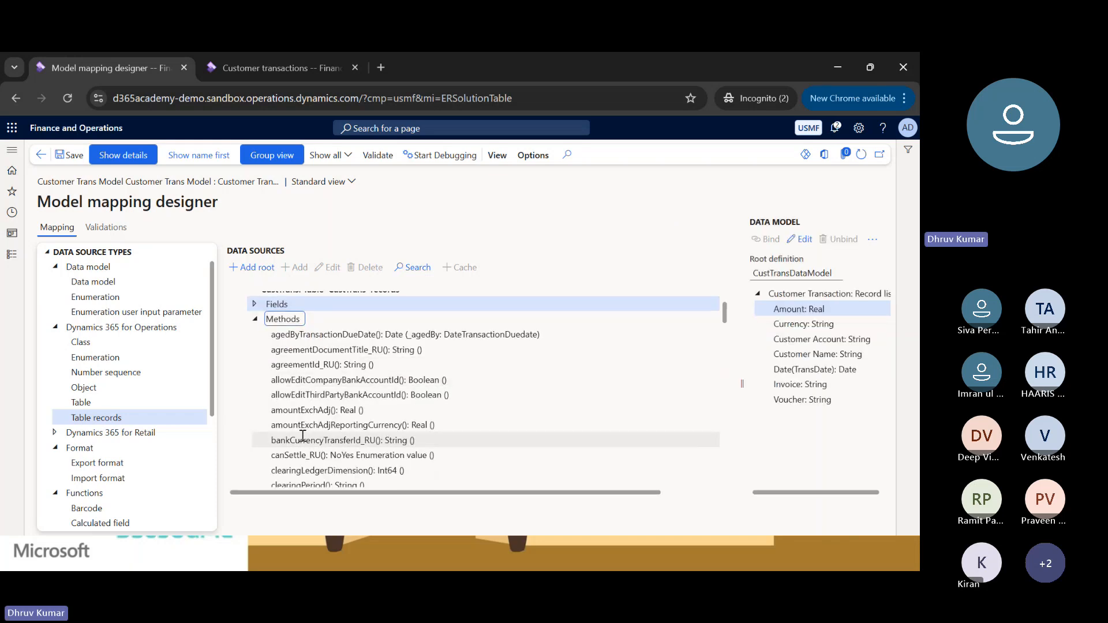
Browse the list of methods under the CustTrans table records and collapse the Methods group.
left_click(310, 394)
scroll(310, 394, "down", 7)
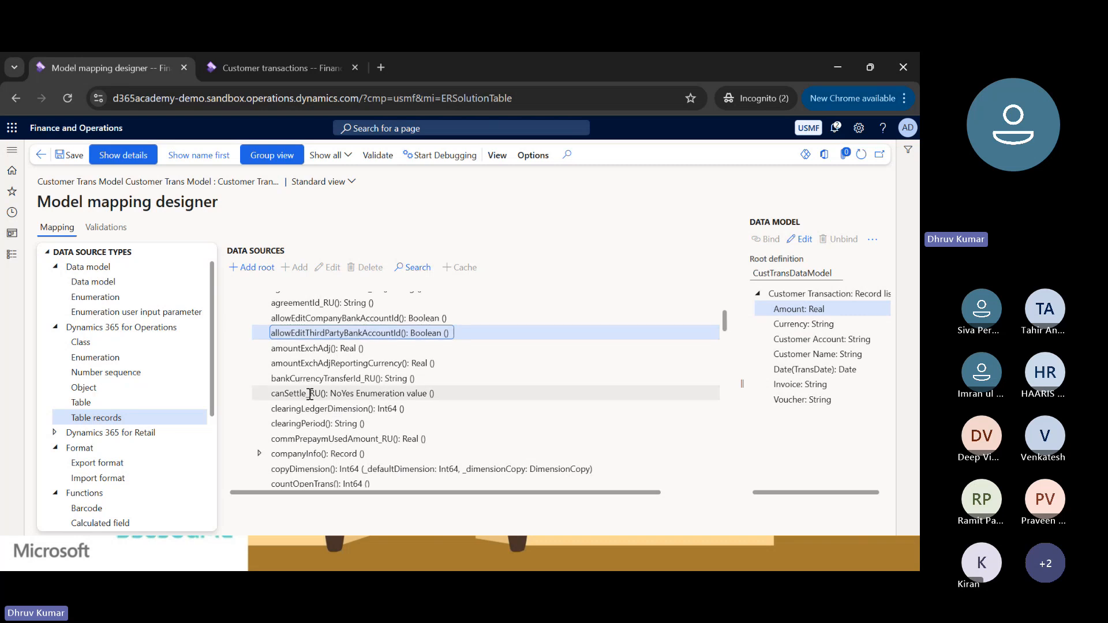
scroll(309, 394, "up", 10)
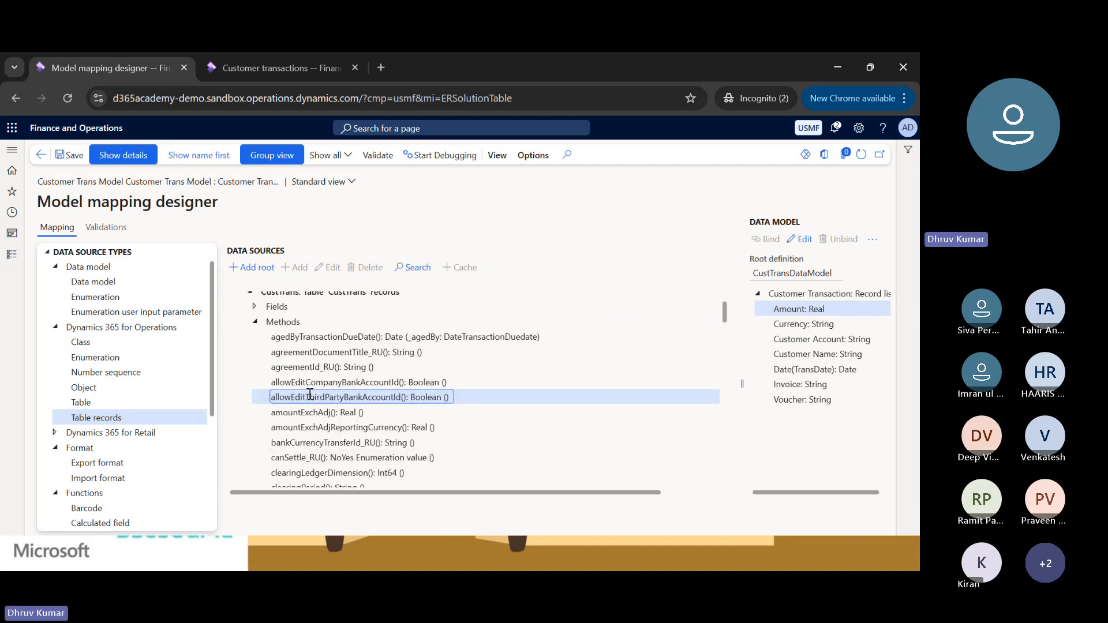
left_click(255, 376)
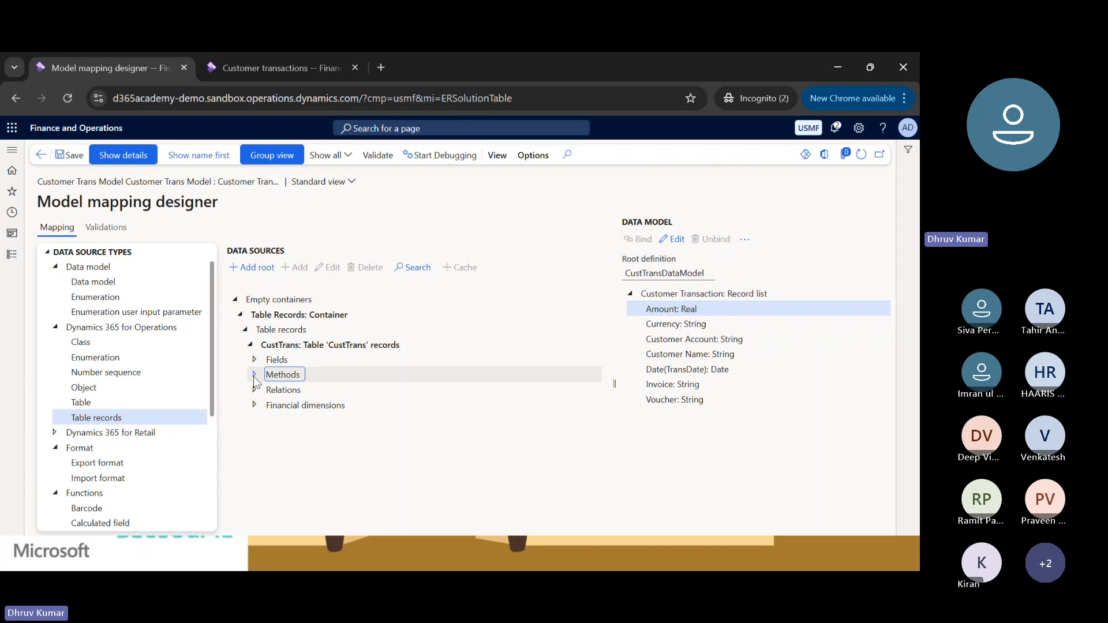
left_click(254, 376)
scroll(289, 398, "down", 6)
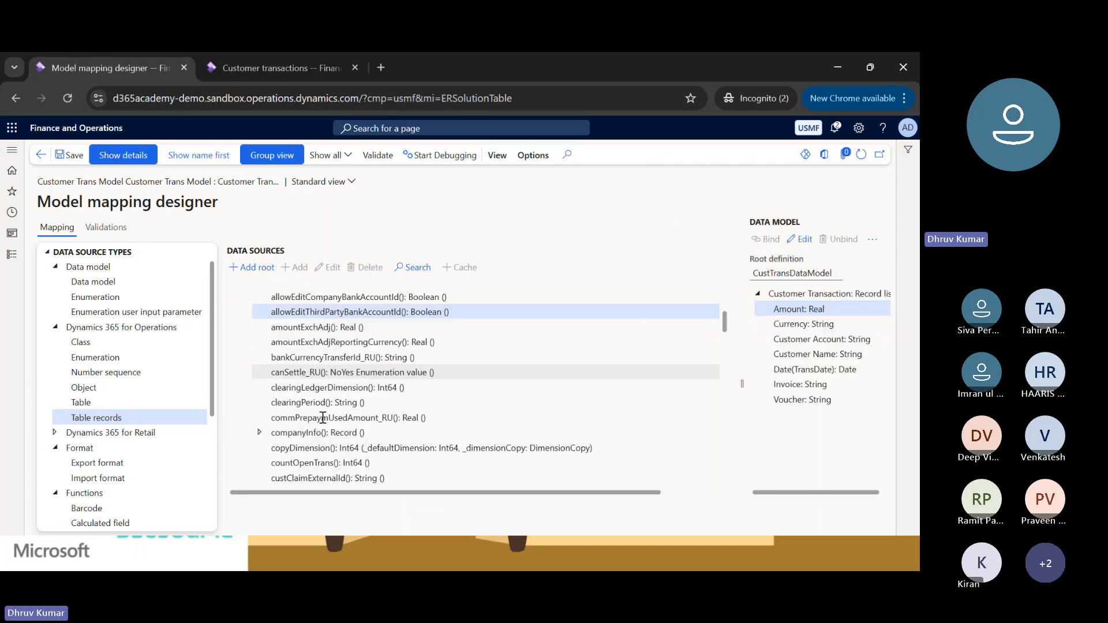
scroll(323, 417, "up", 6)
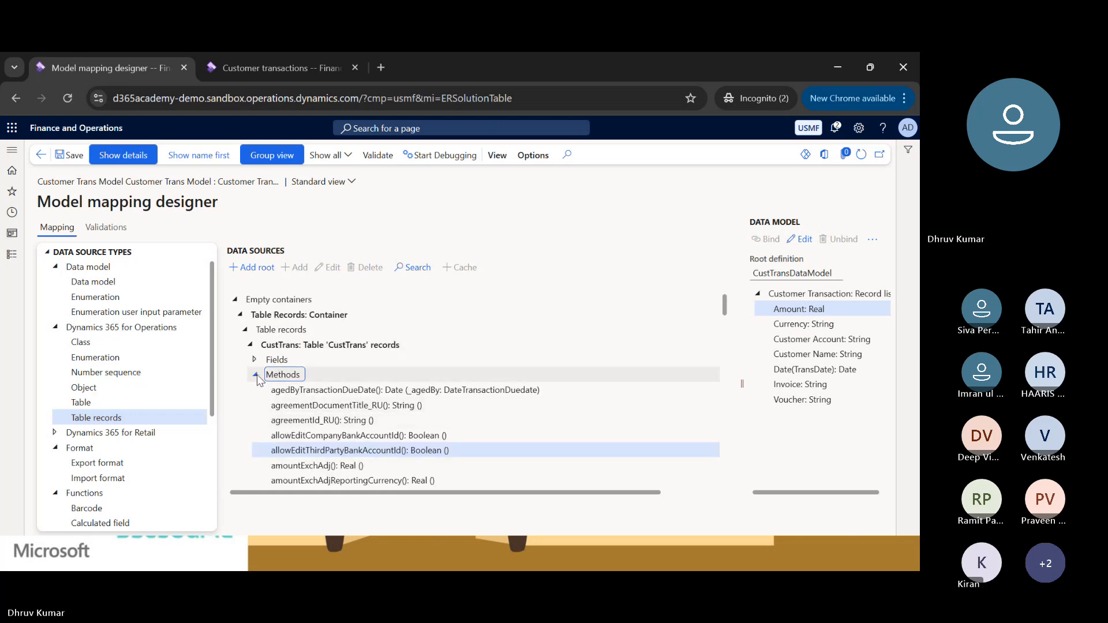
left_click(255, 373)
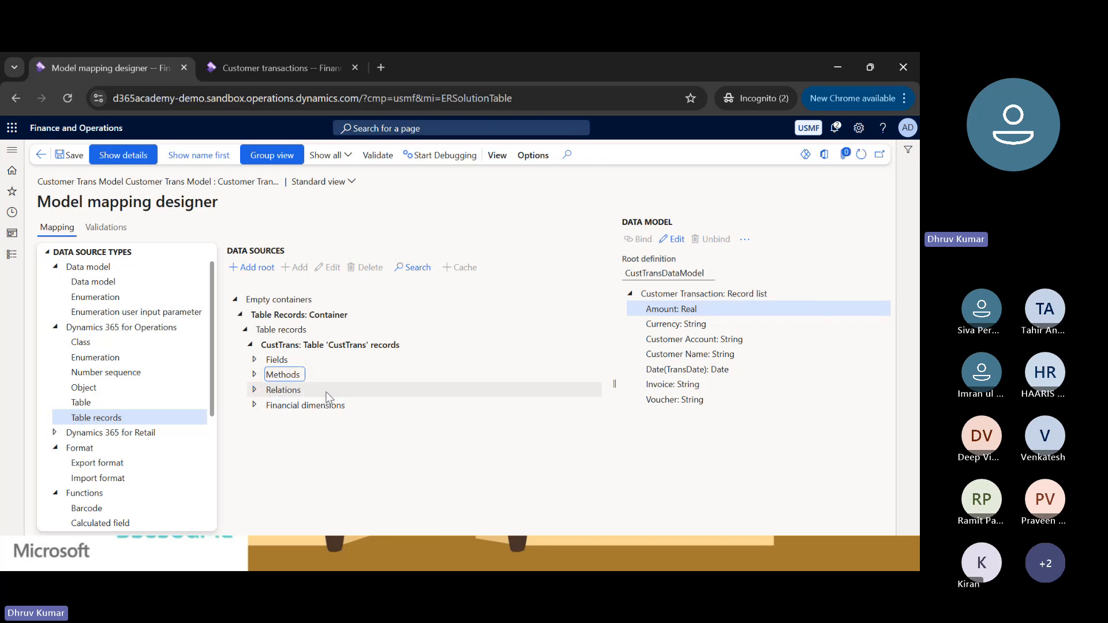
Expand the Relations group of CustTrans to view its incoming and outgoing relation records, and collapse it again.
double_click(284, 390)
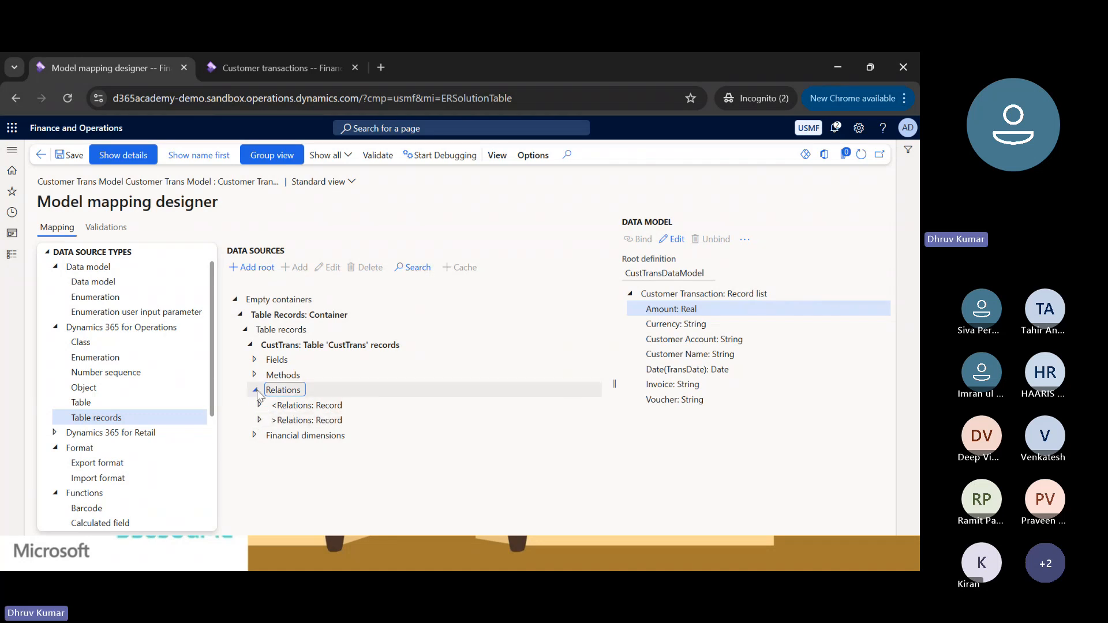
left_click(259, 421)
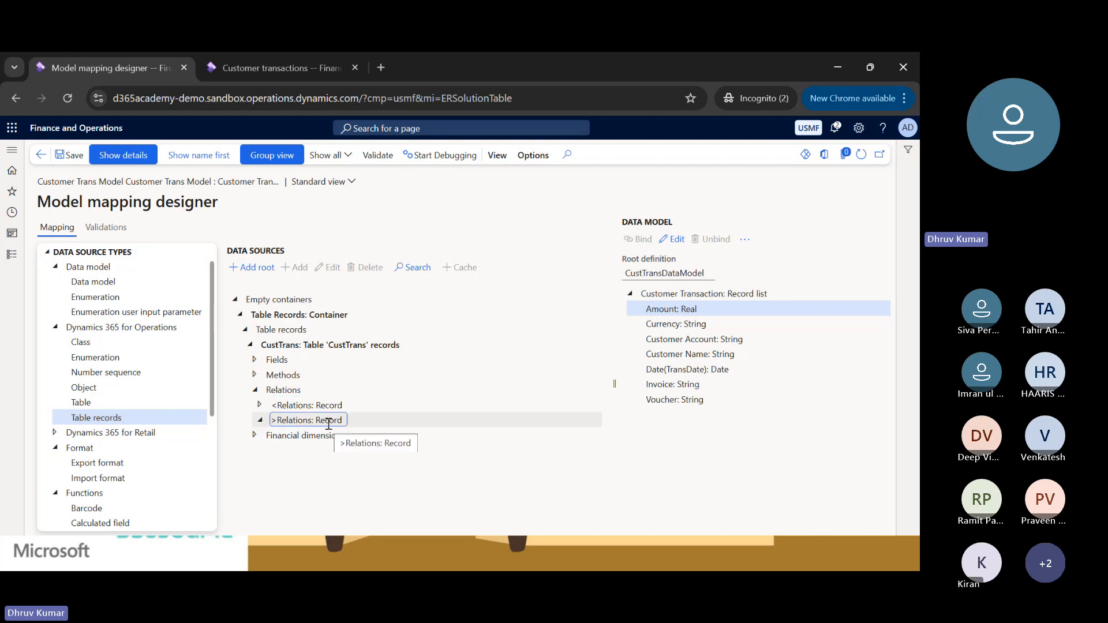
left_click(255, 390)
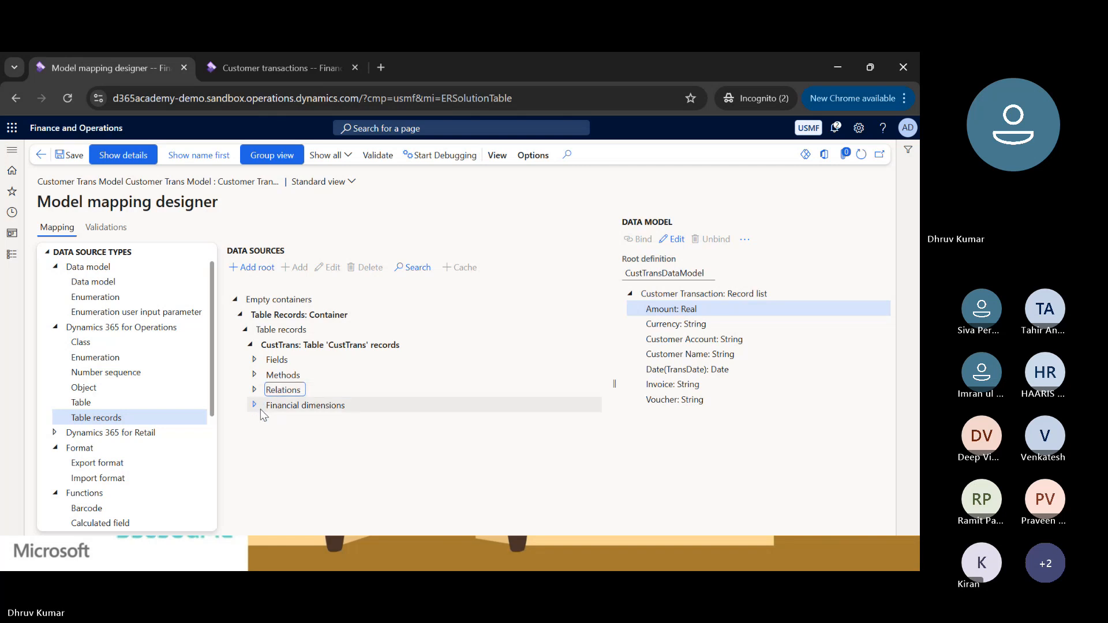
Expand the CustTrans Financial dimensions down to the Main account and dimensions record list to examine its contents, and collapse the group.
left_click(255, 405)
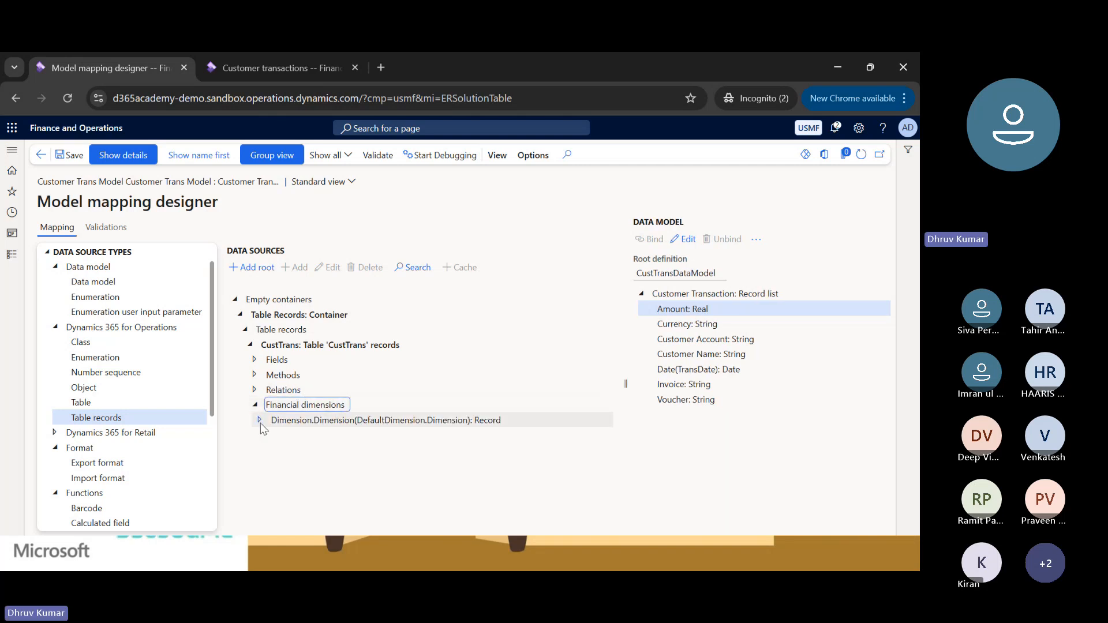
left_click(260, 422)
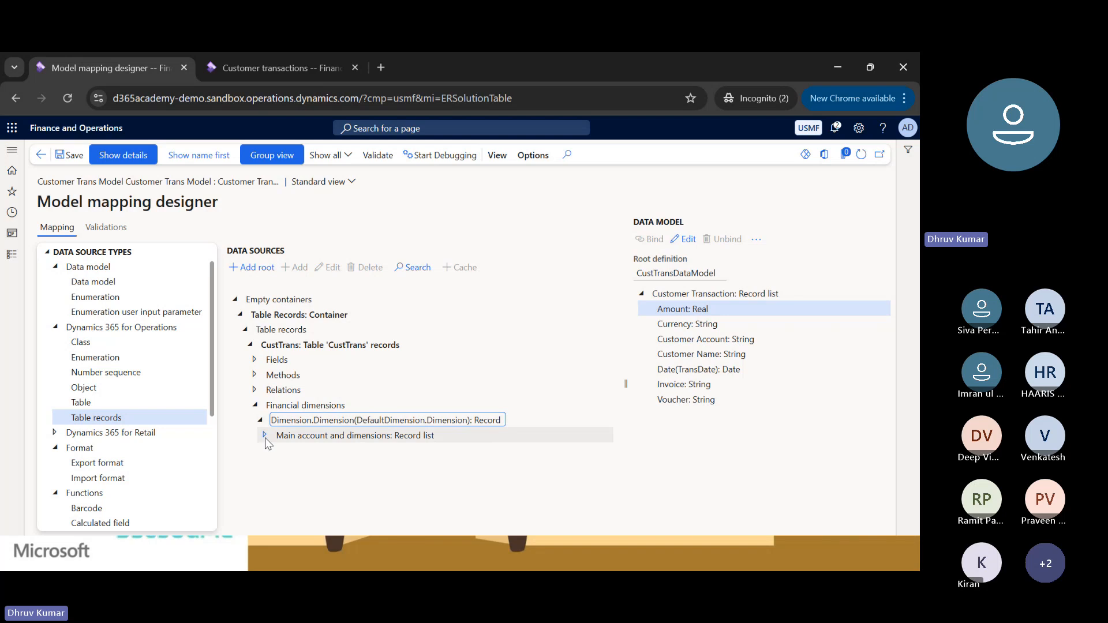
left_click(265, 435)
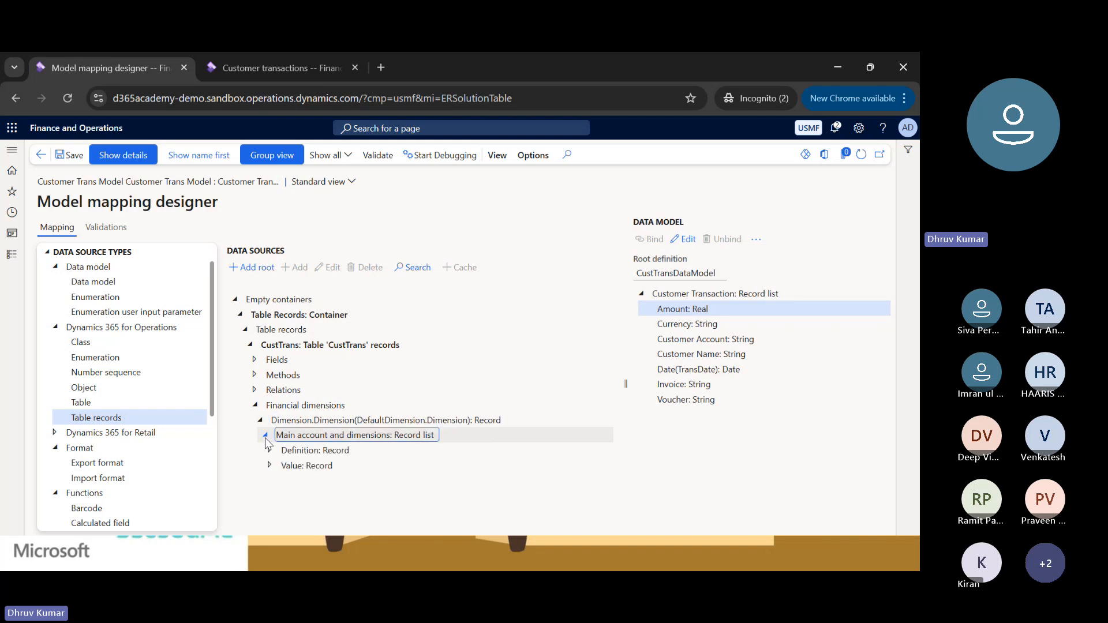
left_click(259, 420)
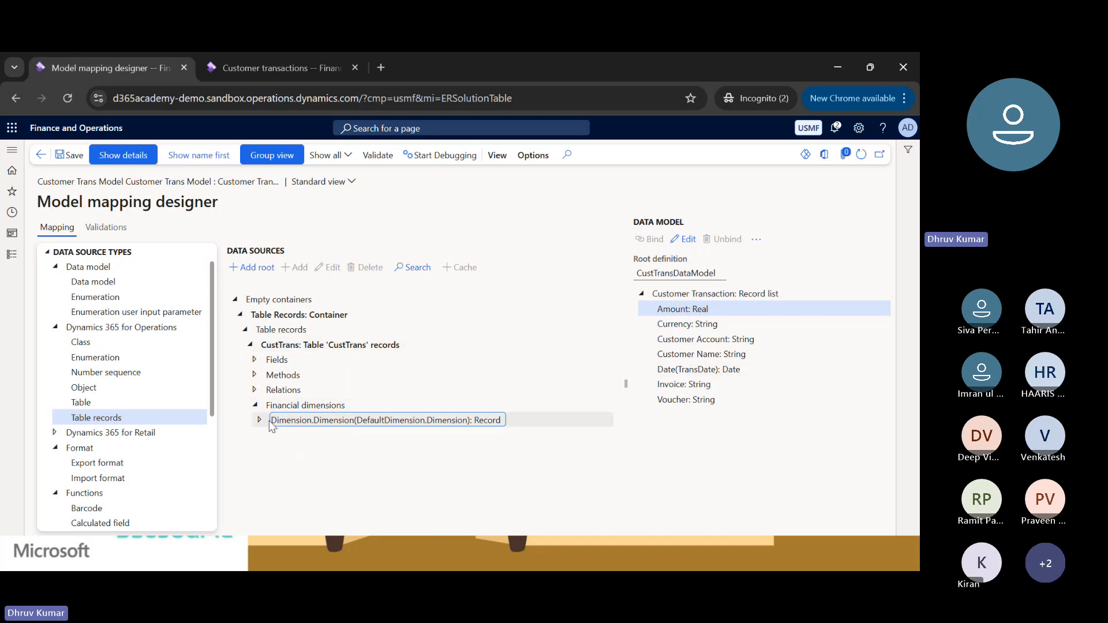
left_click(254, 405)
left_click(254, 405)
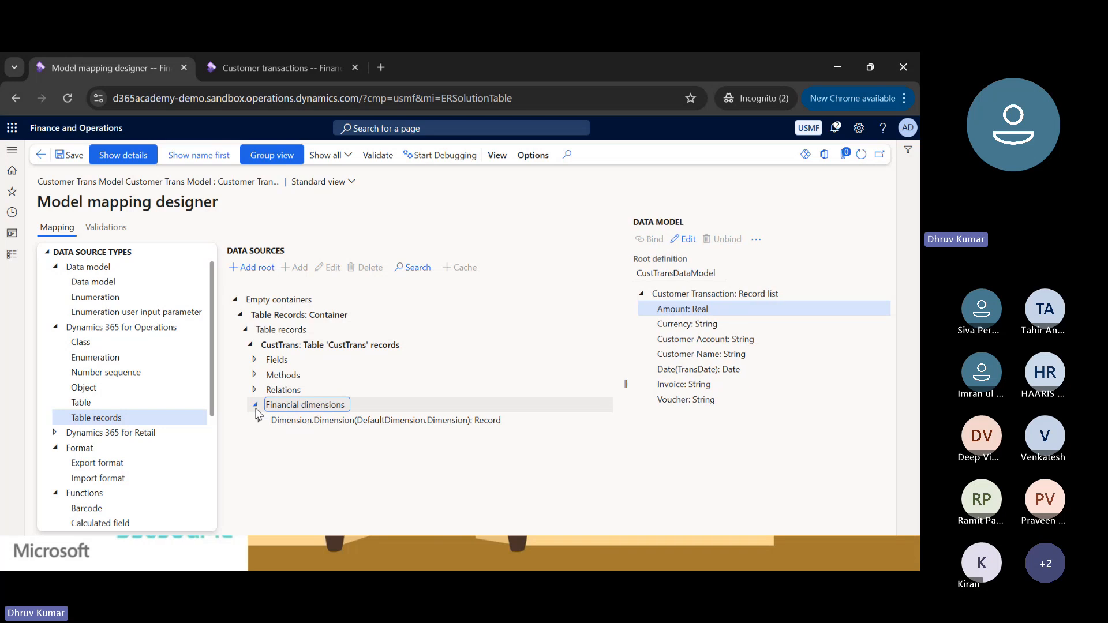
left_click(260, 420)
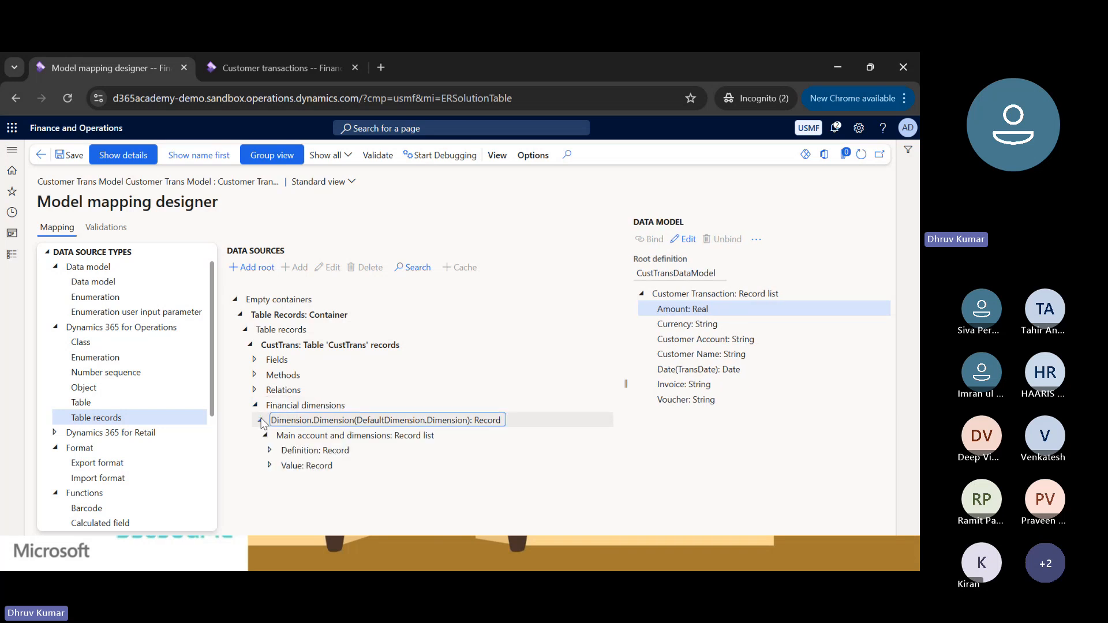
left_click(260, 420)
left_click(254, 405)
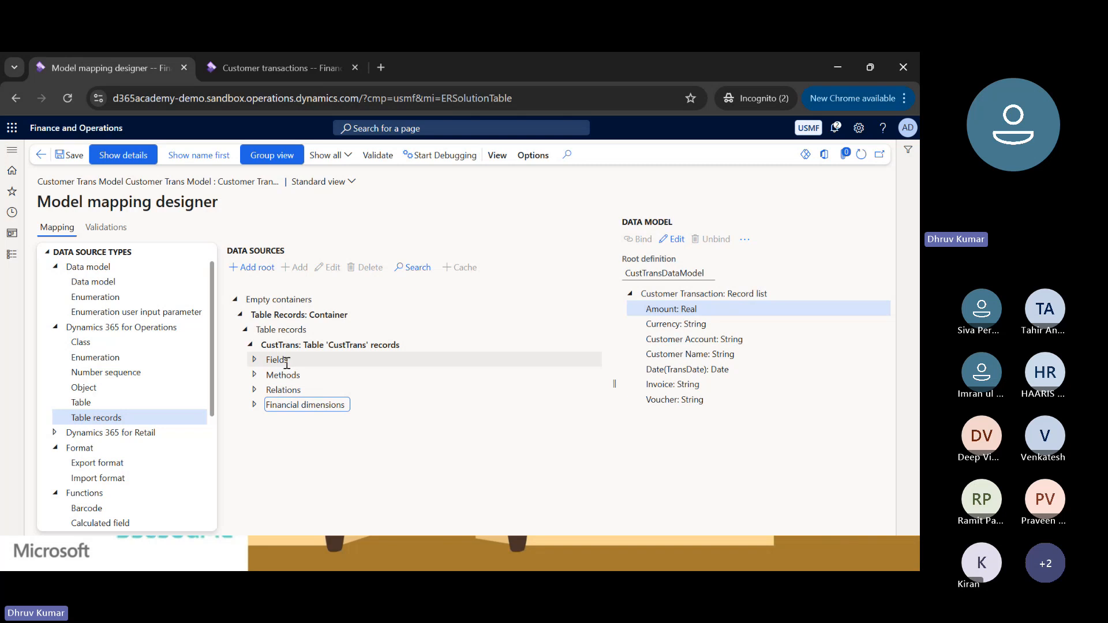
Select the CustTrans table records data source and check its table name against the Customer transactions form information, returning to the mapping designer.
left_click(269, 345)
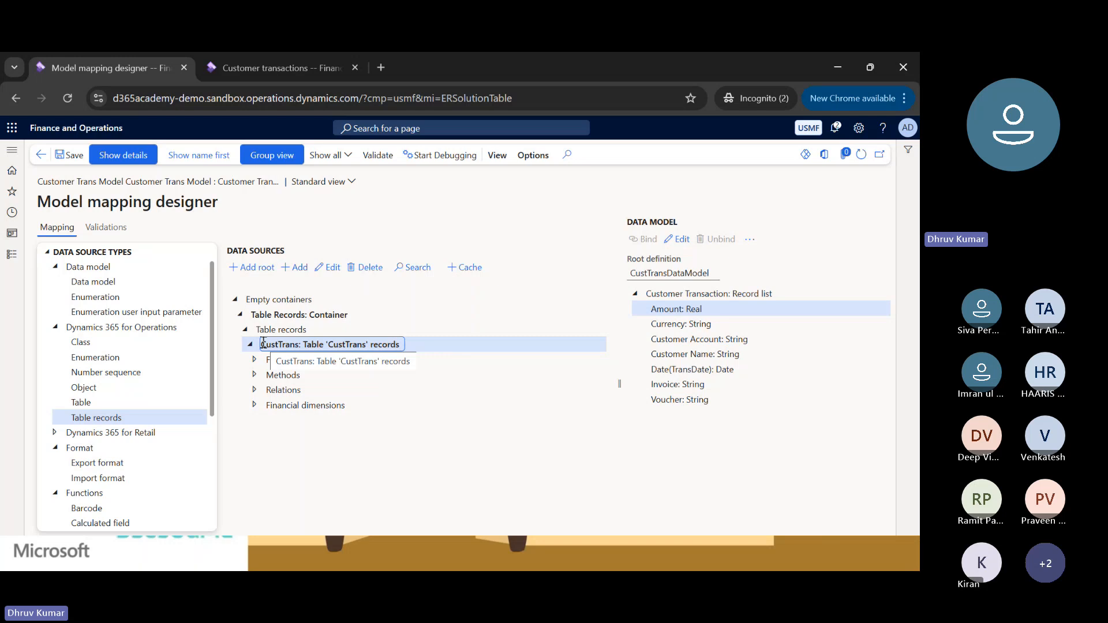
left_click(285, 67)
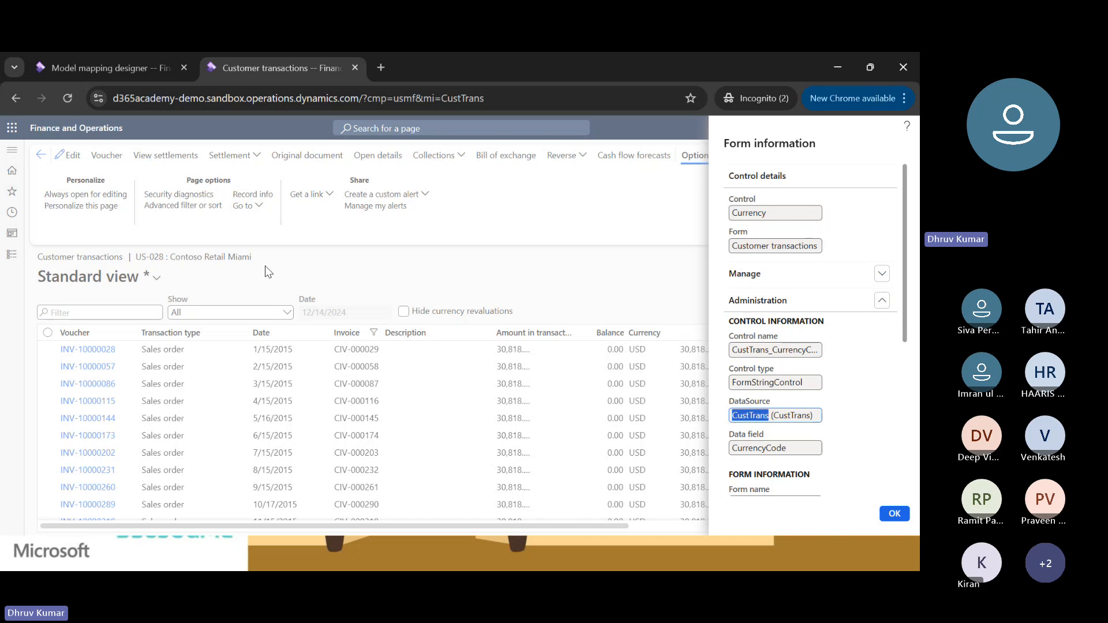
left_click(97, 65)
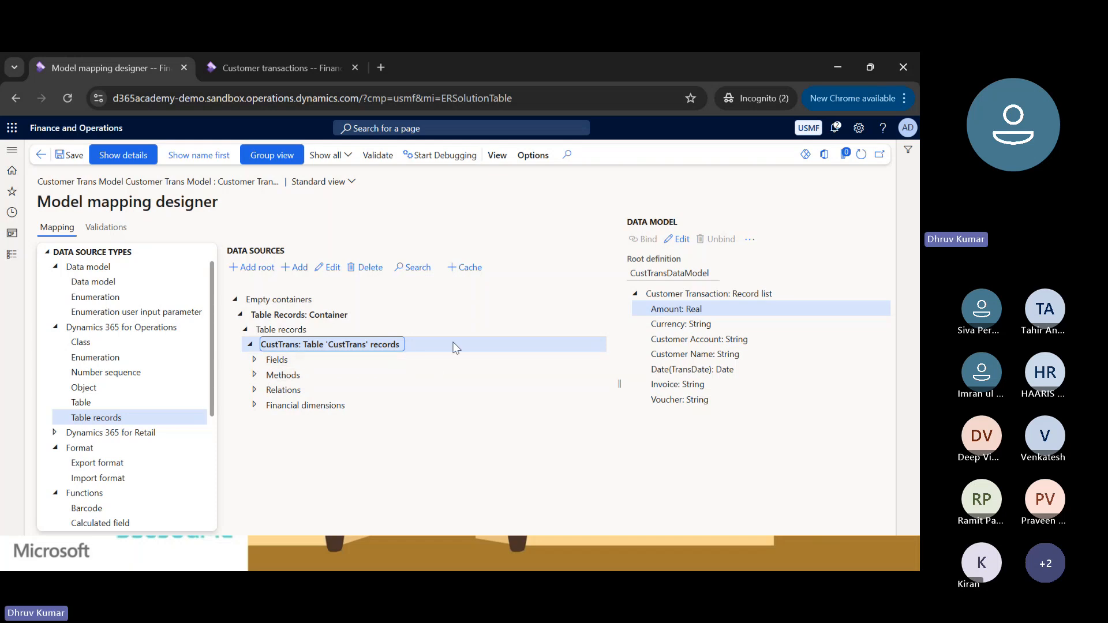
Close the Form information pane on the Customer transactions page and return to the mapping designer.
double_click(284, 345)
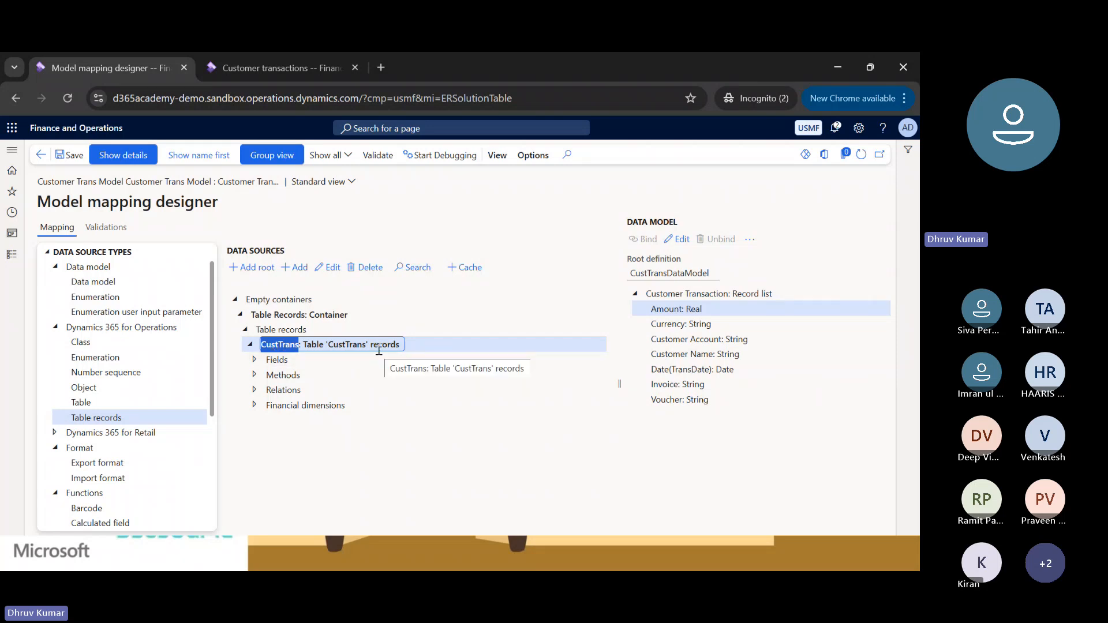
left_click(268, 67)
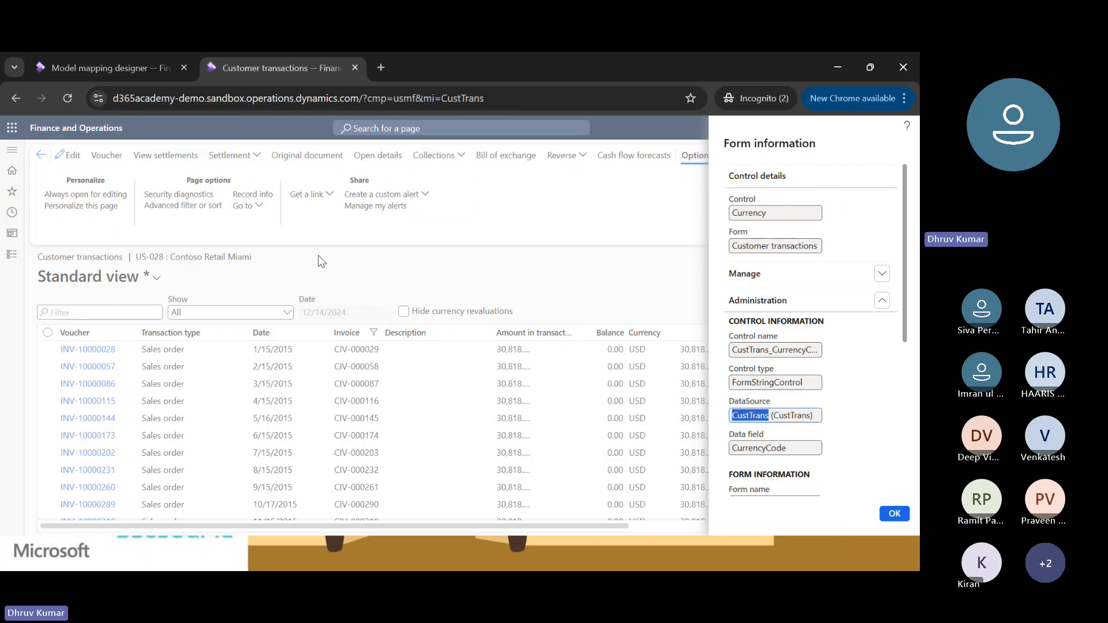
left_click(902, 517)
left_click(168, 63)
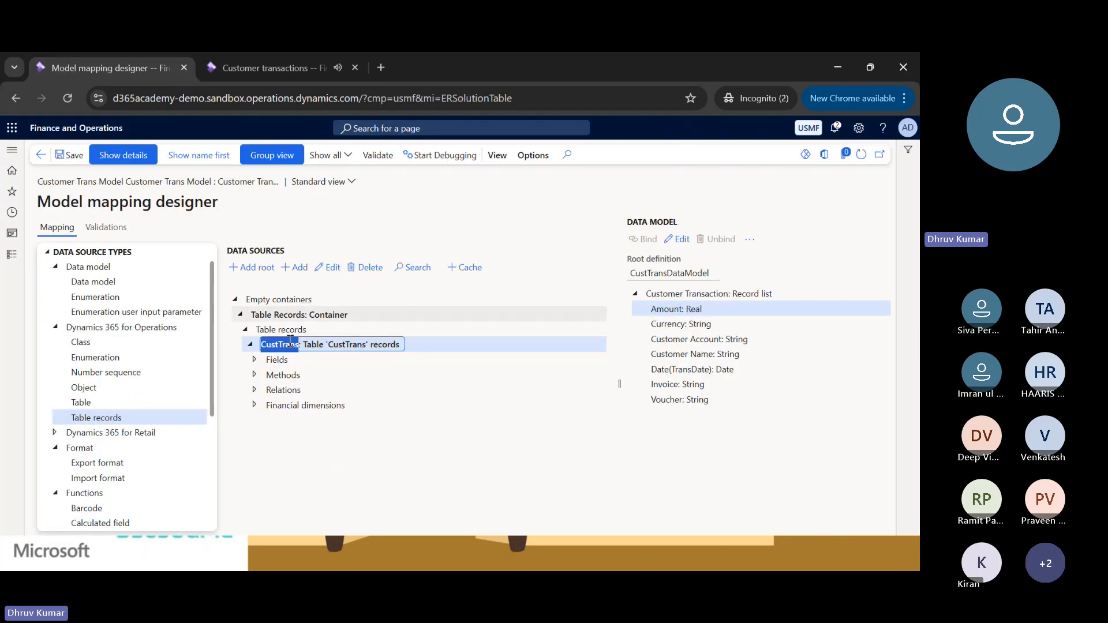
Locate and select the Calculated field type under the Functions data source types.
scroll(211, 386, "down", 2)
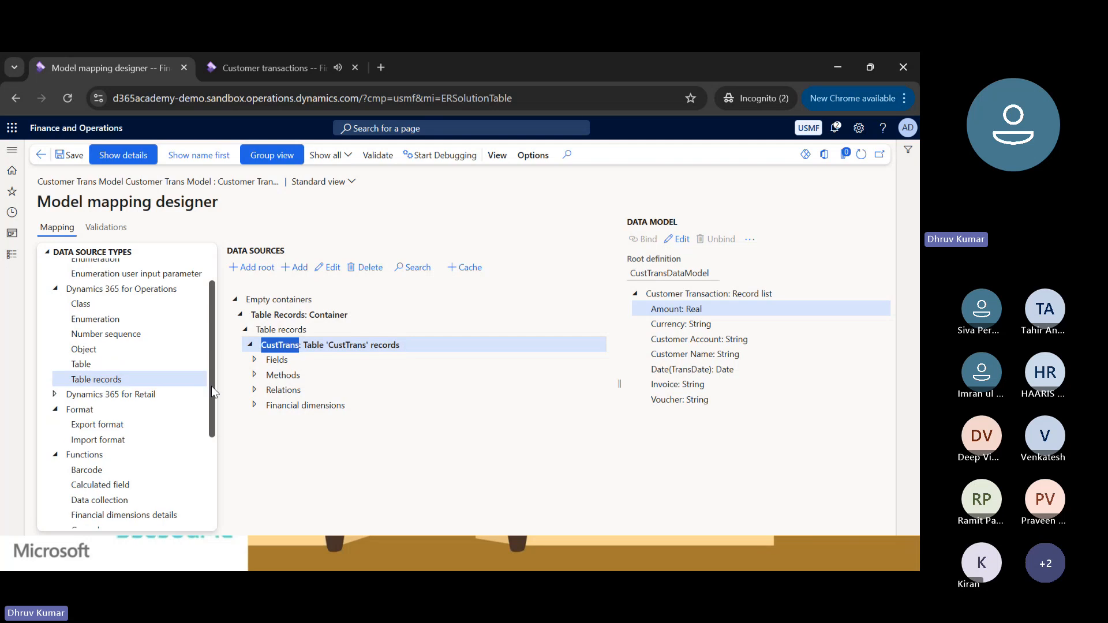
left_click_drag(217, 406, 214, 442)
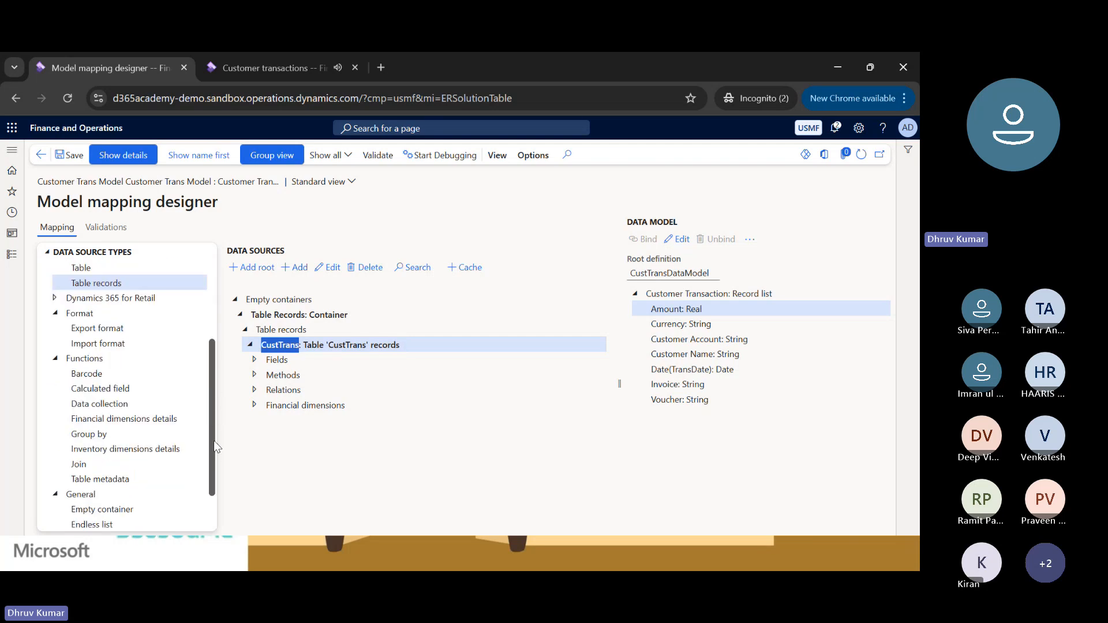
left_click(113, 373)
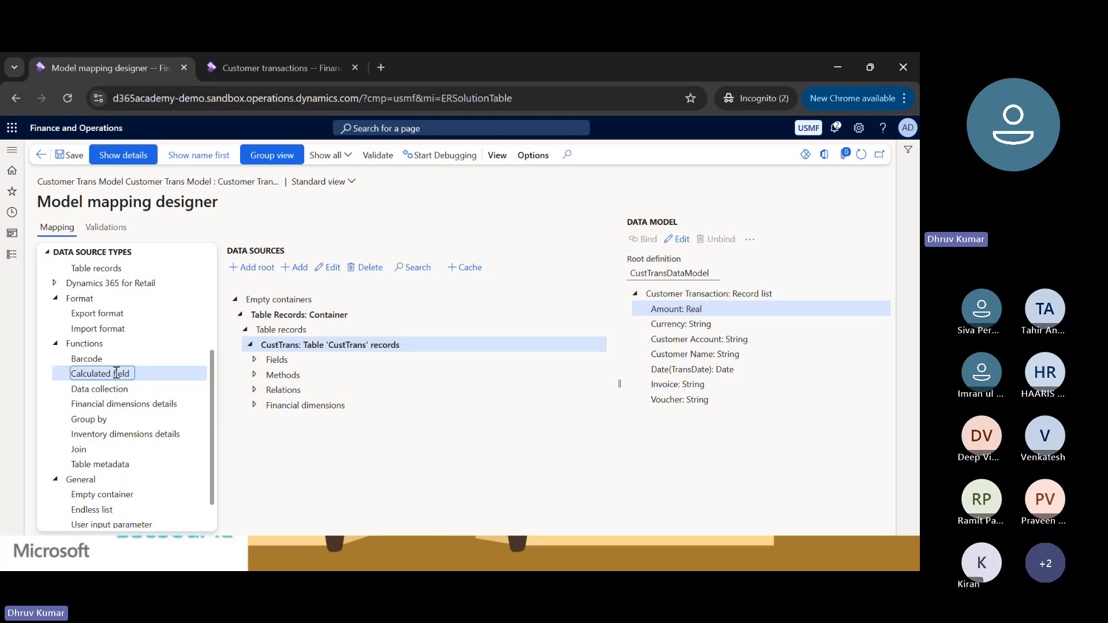
double_click(92, 372)
left_click(98, 370)
Collapse the Table Records container and add a root empty container named CalculatedField.
left_click(240, 315)
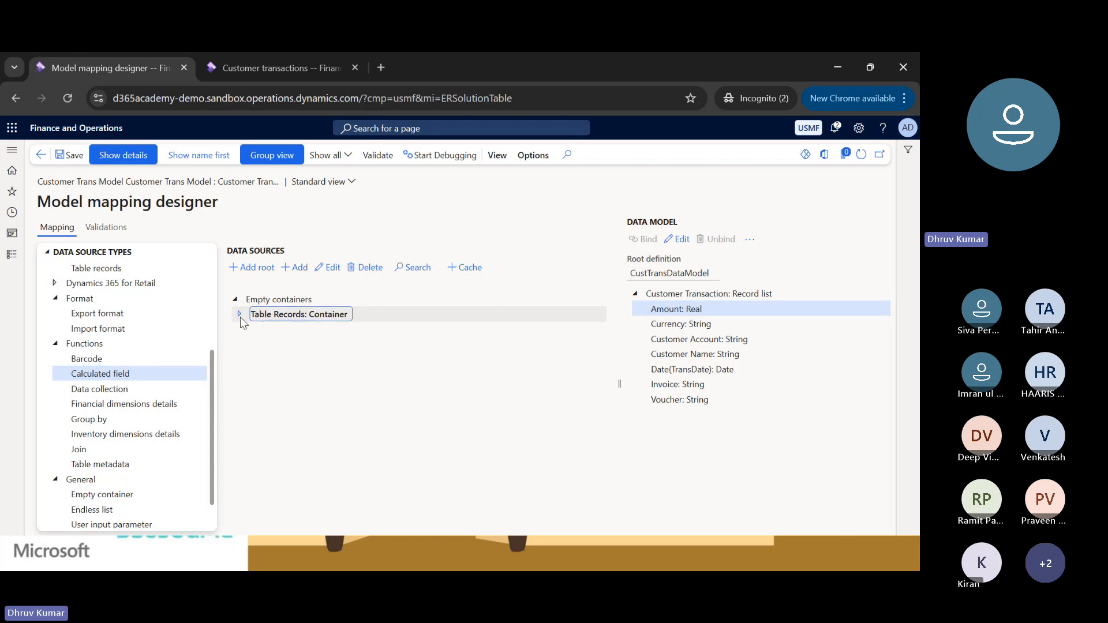
left_click(266, 299)
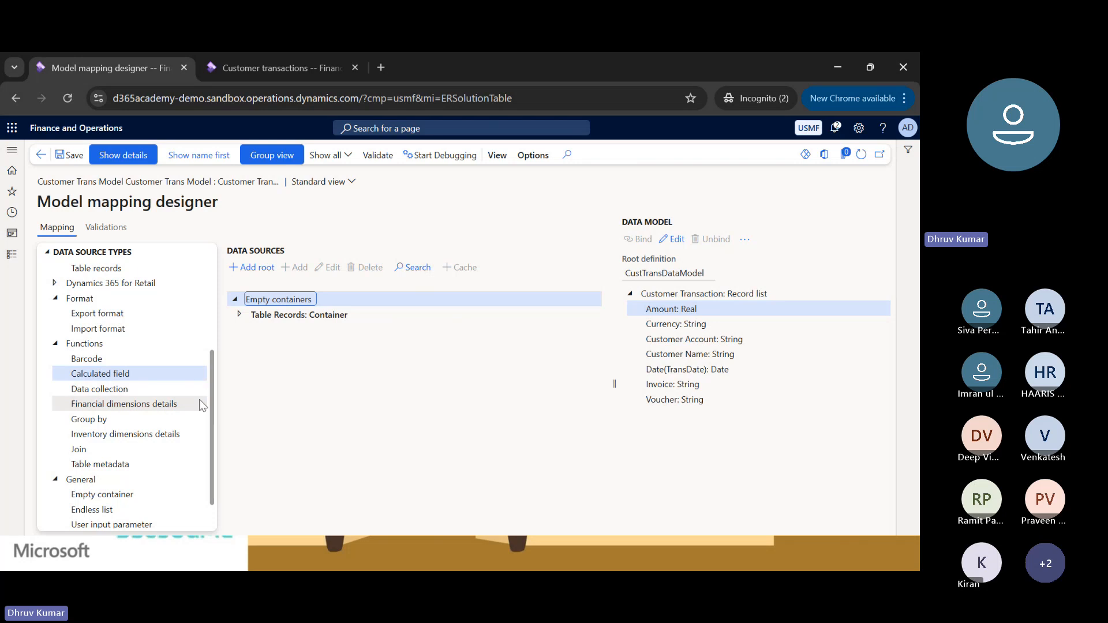
left_click_drag(211, 399, 211, 515)
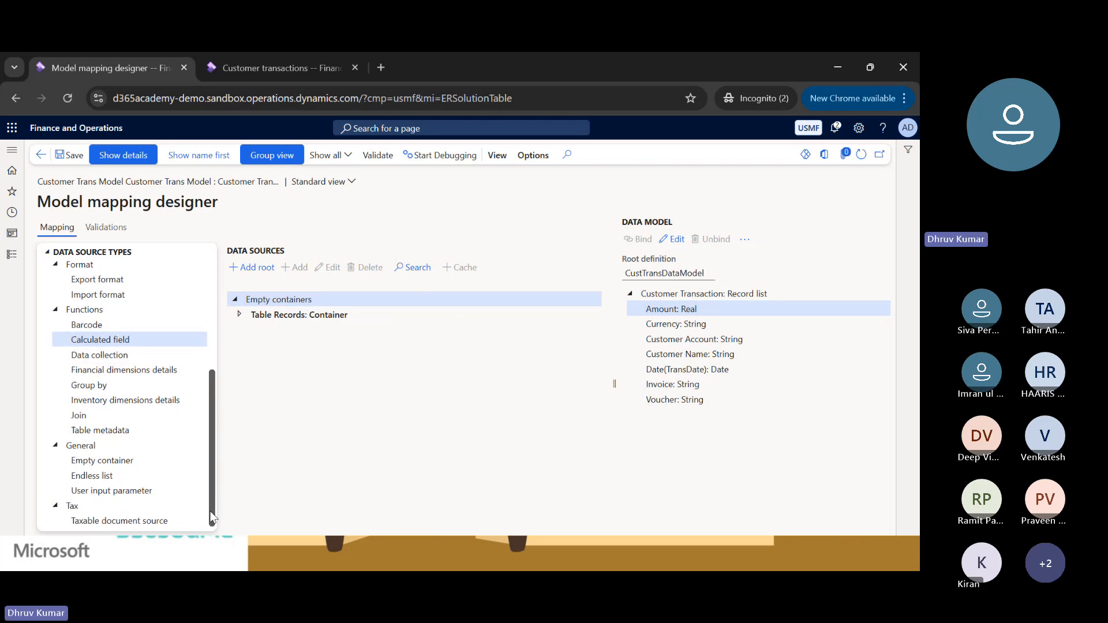
left_click(116, 460)
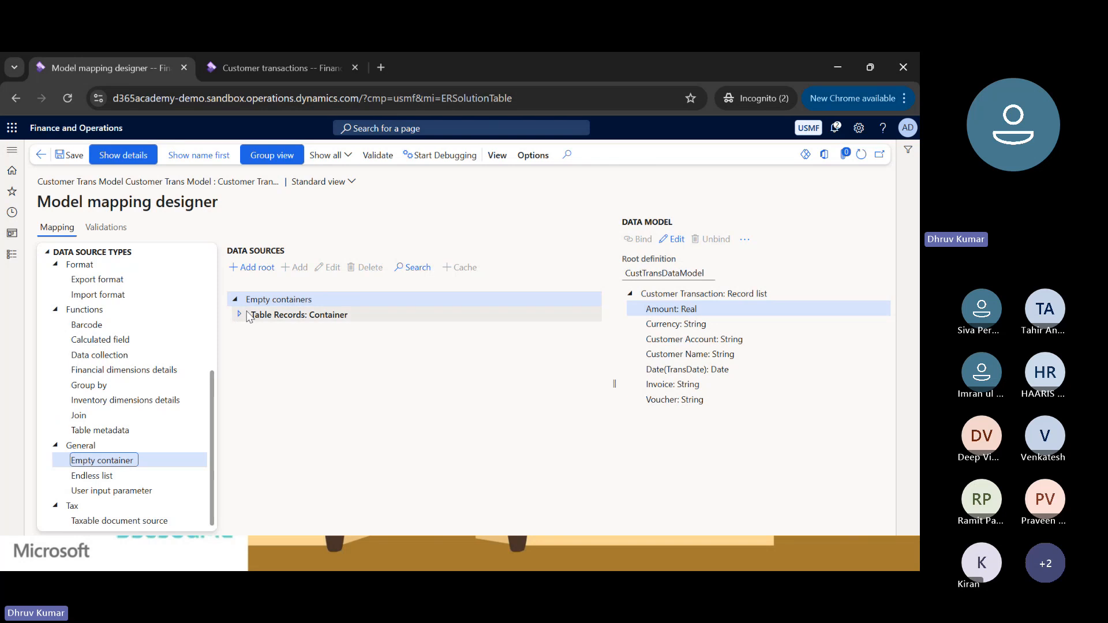
left_click(254, 270)
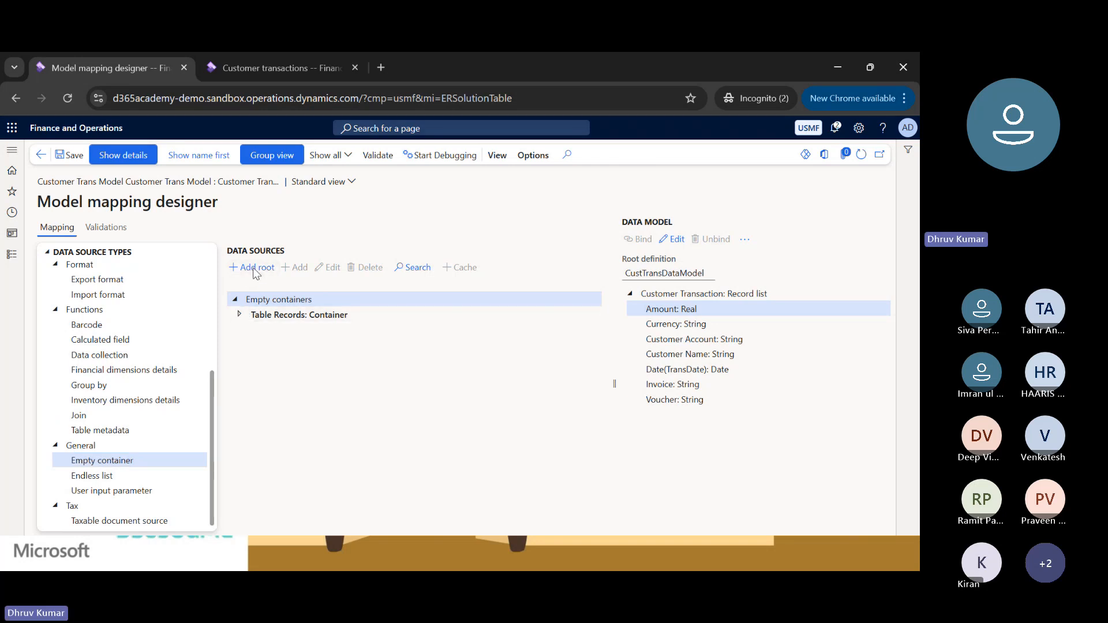
type("Calcu")
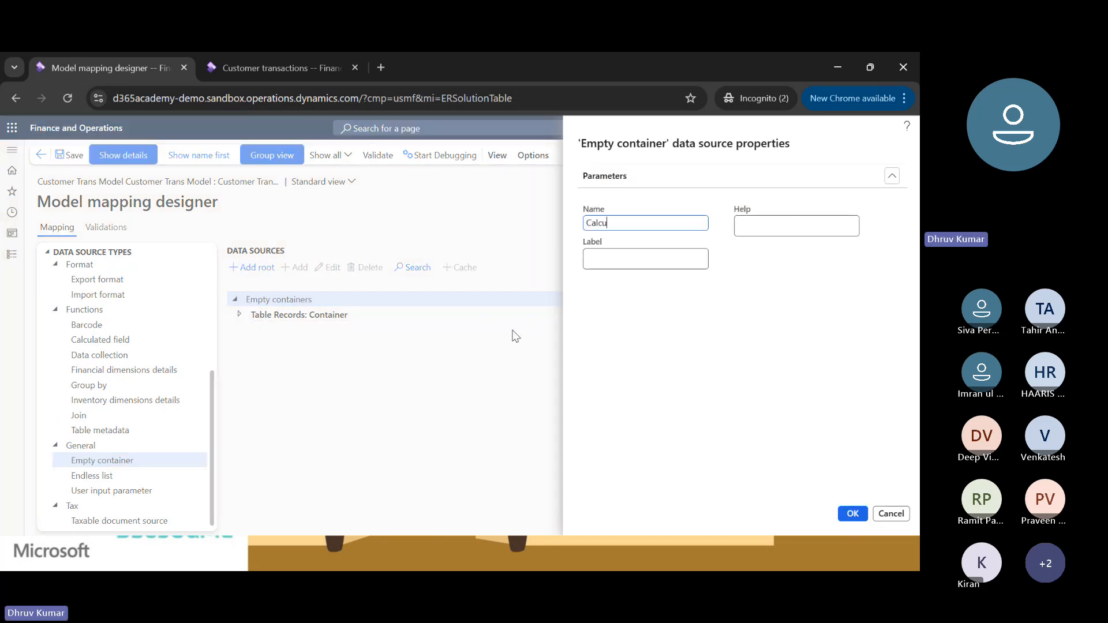
type("lated Field")
key("Left")
key("Left")
key("Left")
key("Left")
key("Left")
key("BackSpace")
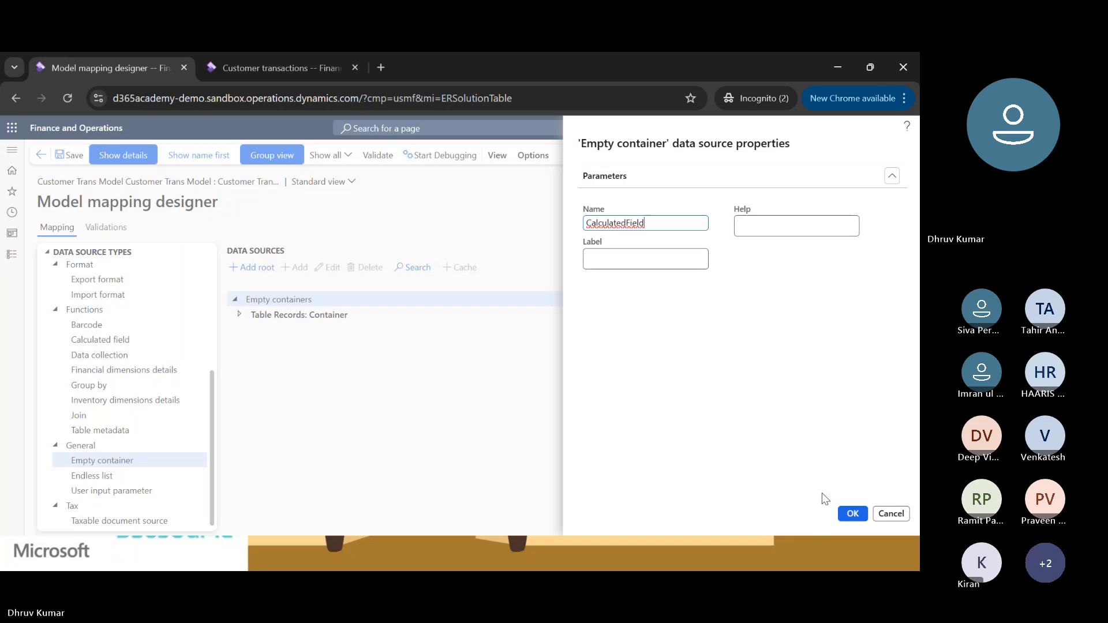
left_click(853, 513)
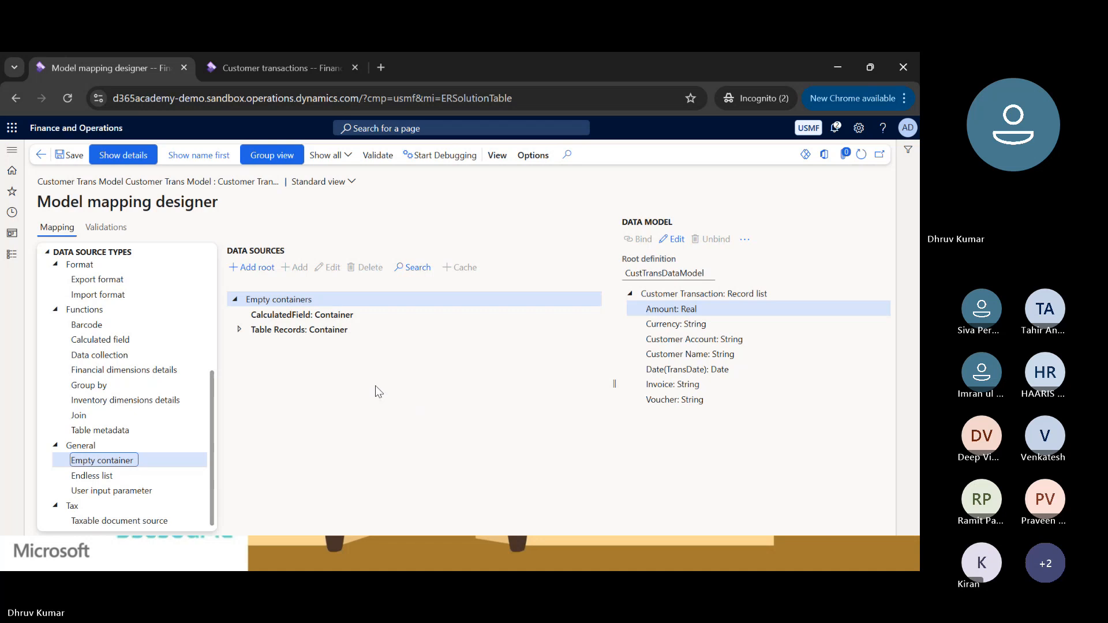
Add a calculated field named $CustTransInvoice under the CalculatedField container and open its formula for editing.
left_click(314, 315)
left_click(109, 341)
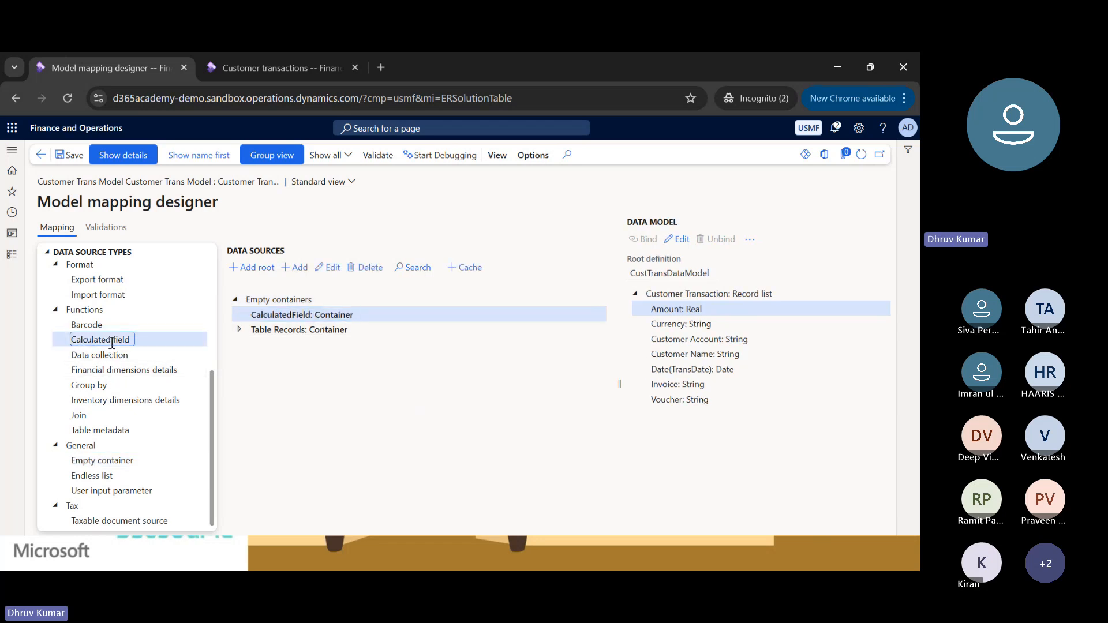
left_click(299, 271)
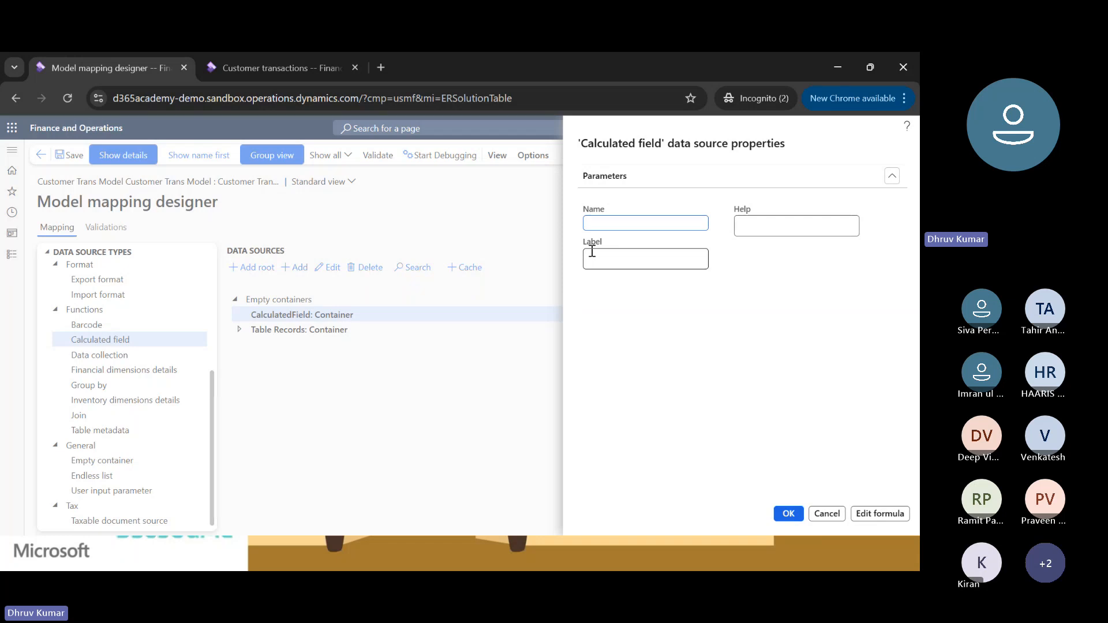
type("$CustTrans")
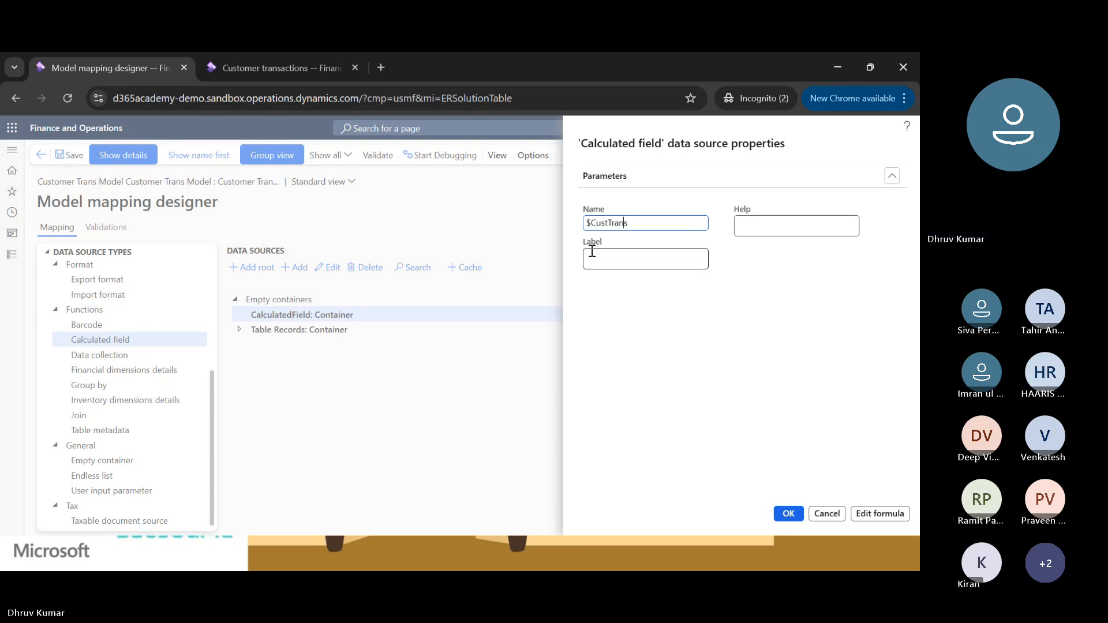
type("Invoice")
left_click(877, 513)
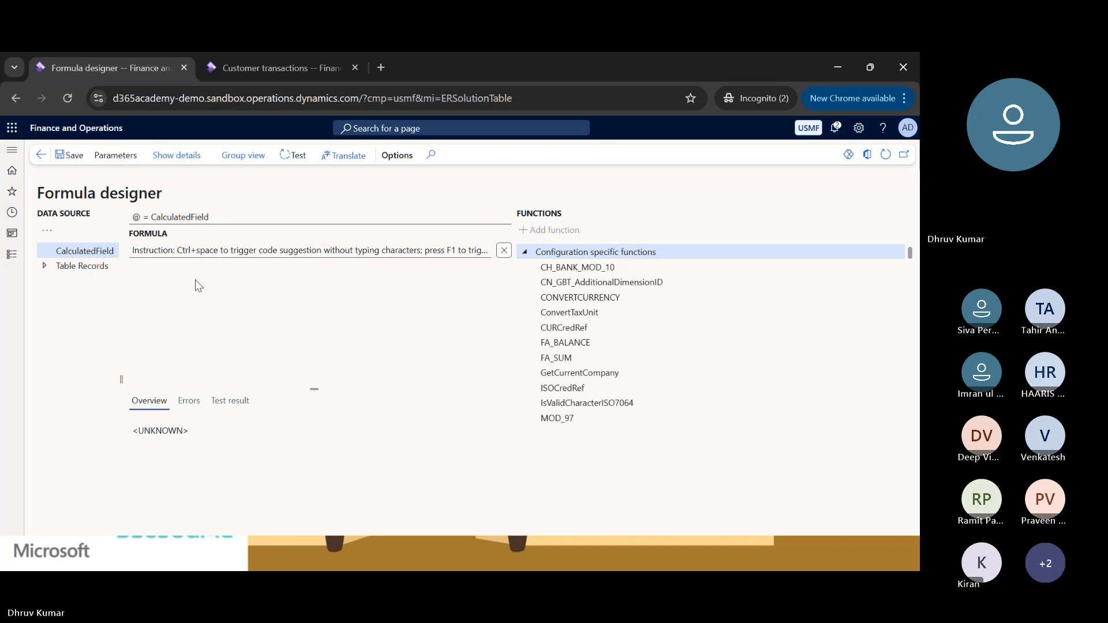
Review the Invoice column's filter condition on the Customer transactions page and return to the formula designer.
left_click(242, 67)
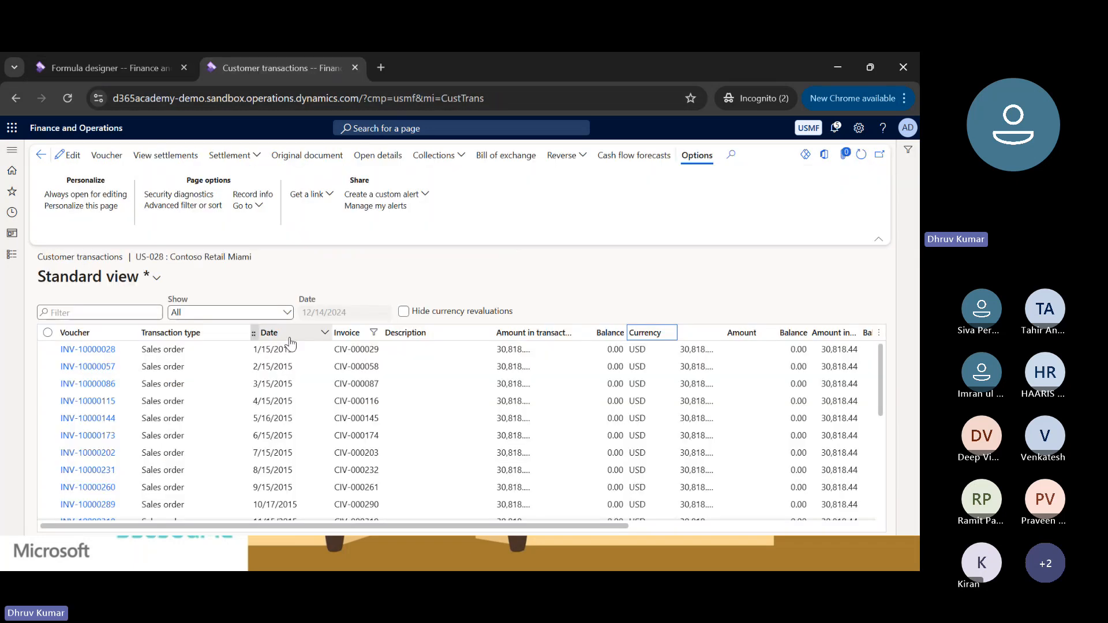
left_click(354, 337)
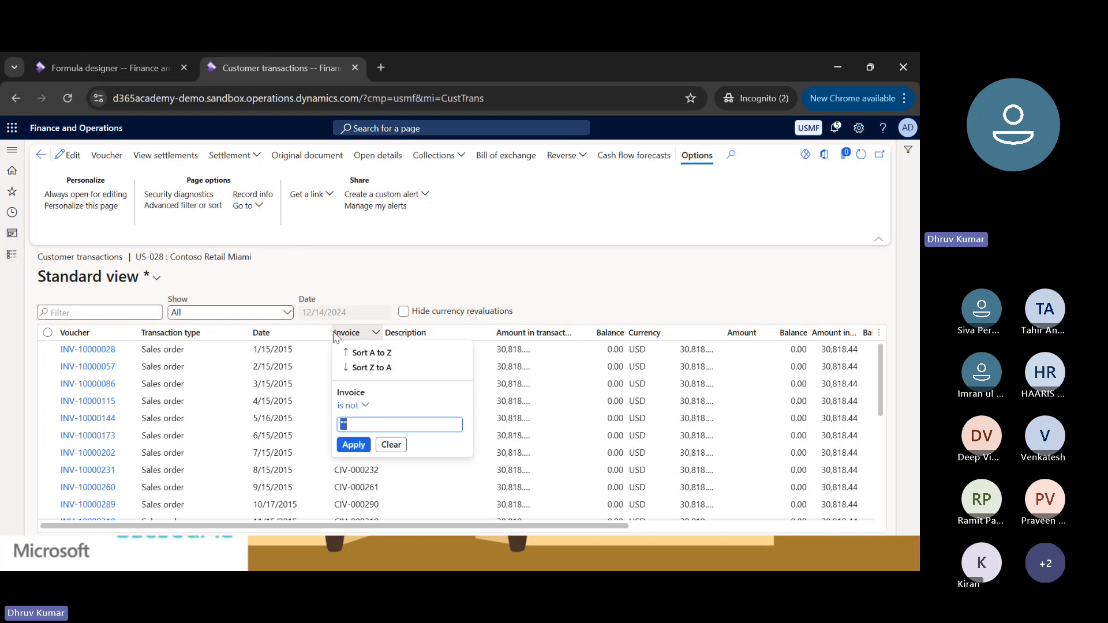
key("Return")
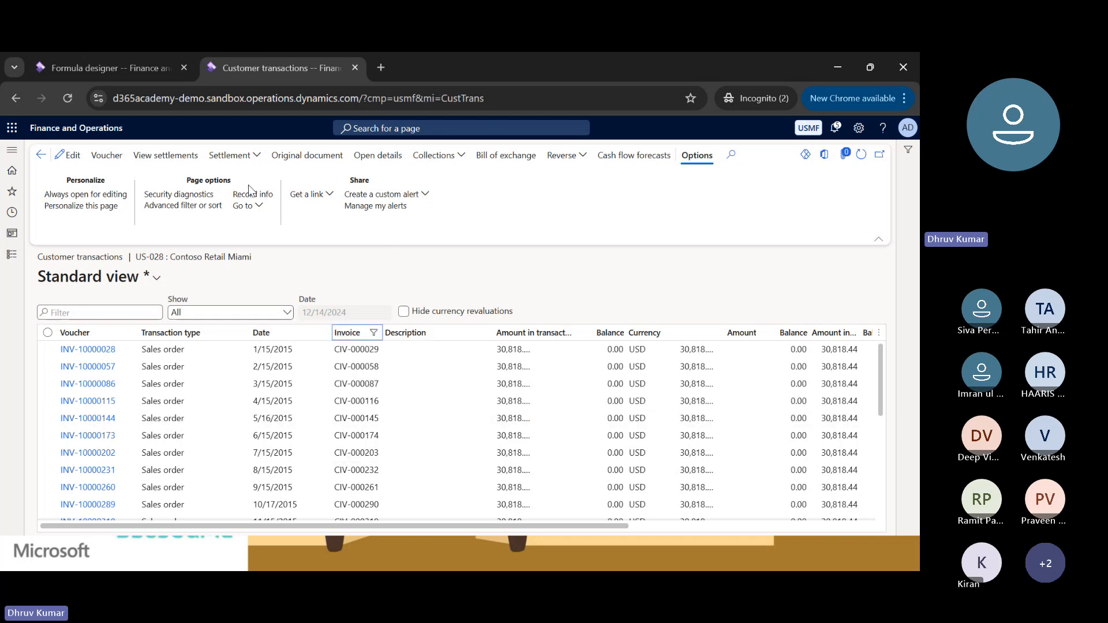
left_click(103, 67)
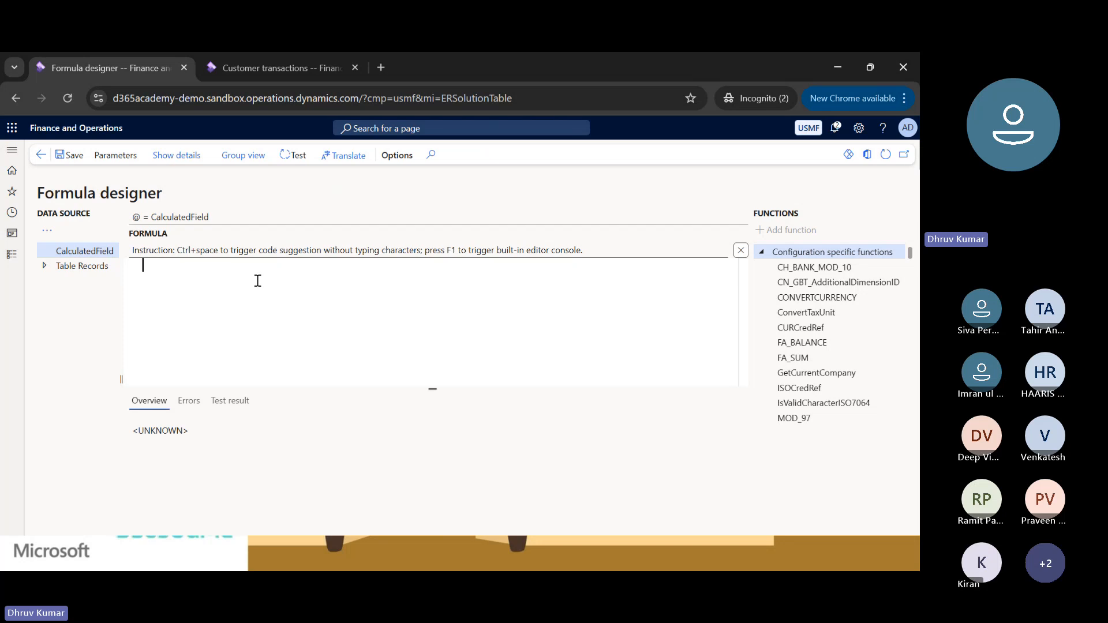
Start the formula with the FILTER function and an empty pair of parentheses.
type("fi")
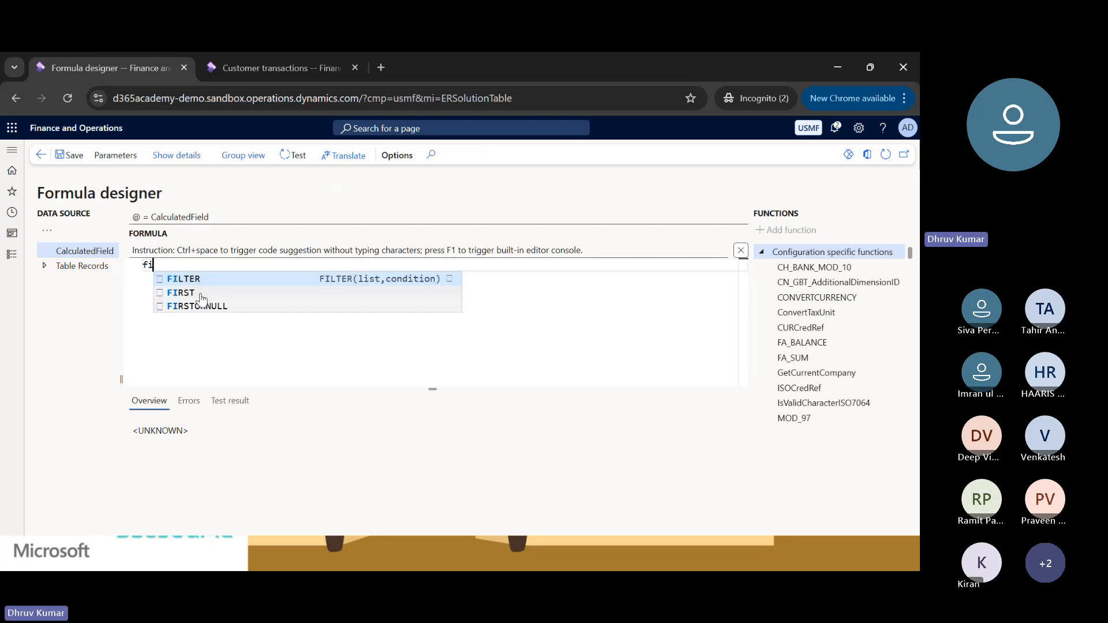
key("Down")
key("Up")
key("Return")
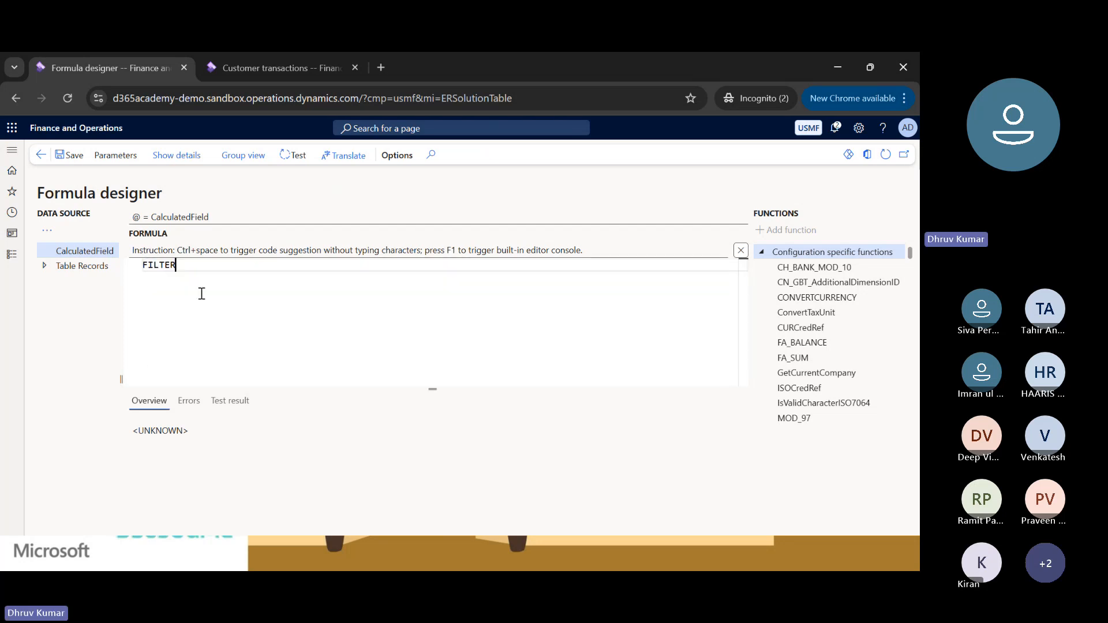
type("(")
key("Left")
key("Left")
key("Left")
key("Right")
key("Right")
key("Right")
key("Left")
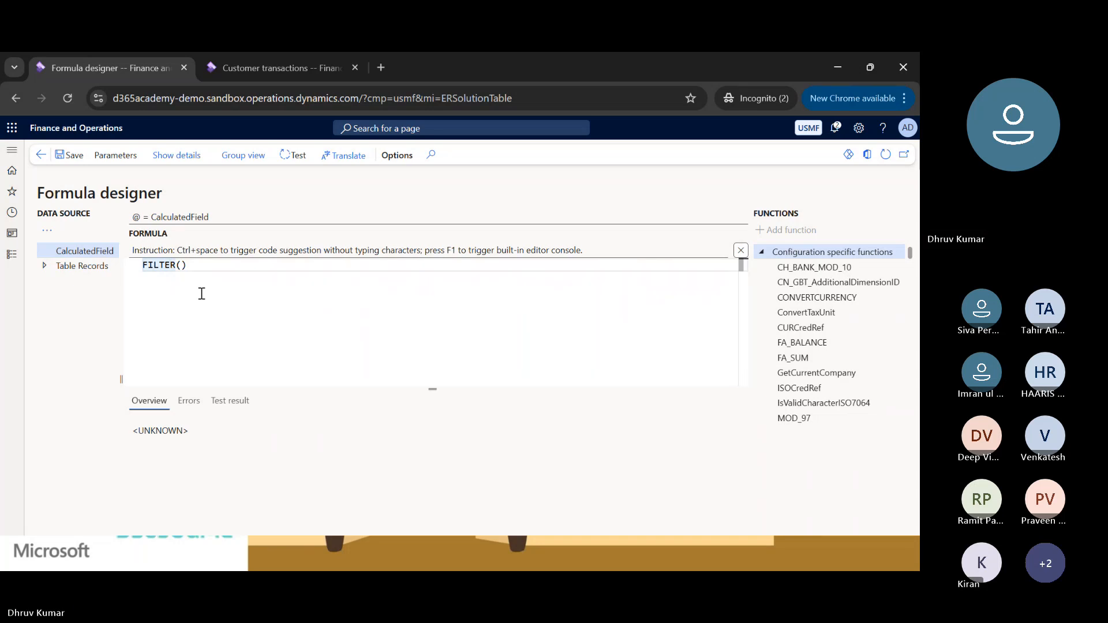
Browse the available formula functions and view the description of TRANSLATE.
left_click_drag(910, 257, 906, 343)
scroll(798, 382, "down", 15)
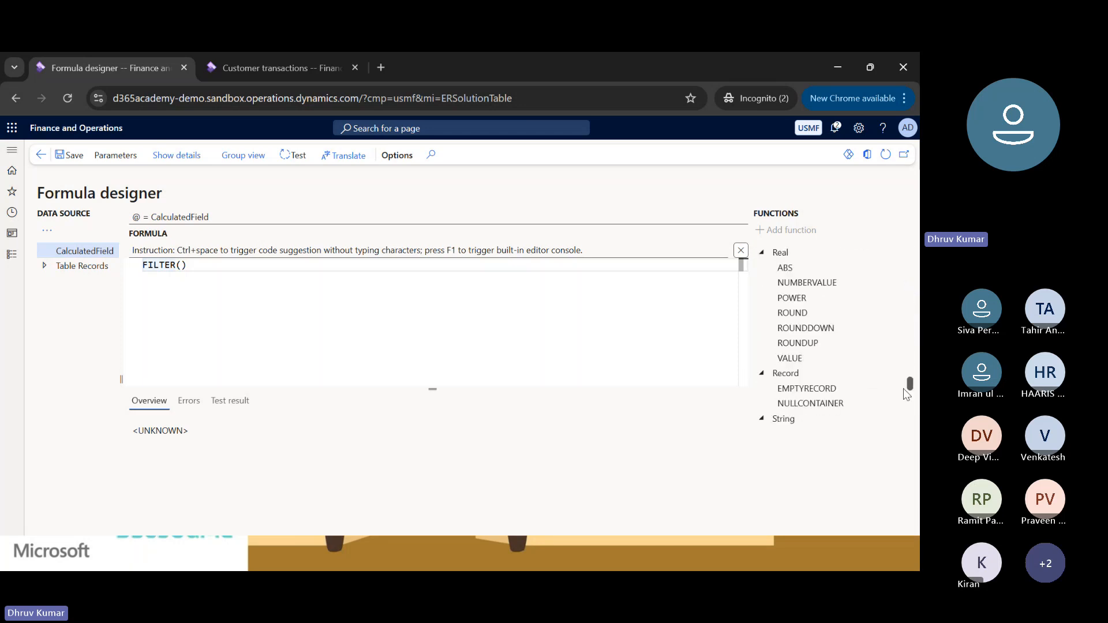
left_click(798, 386)
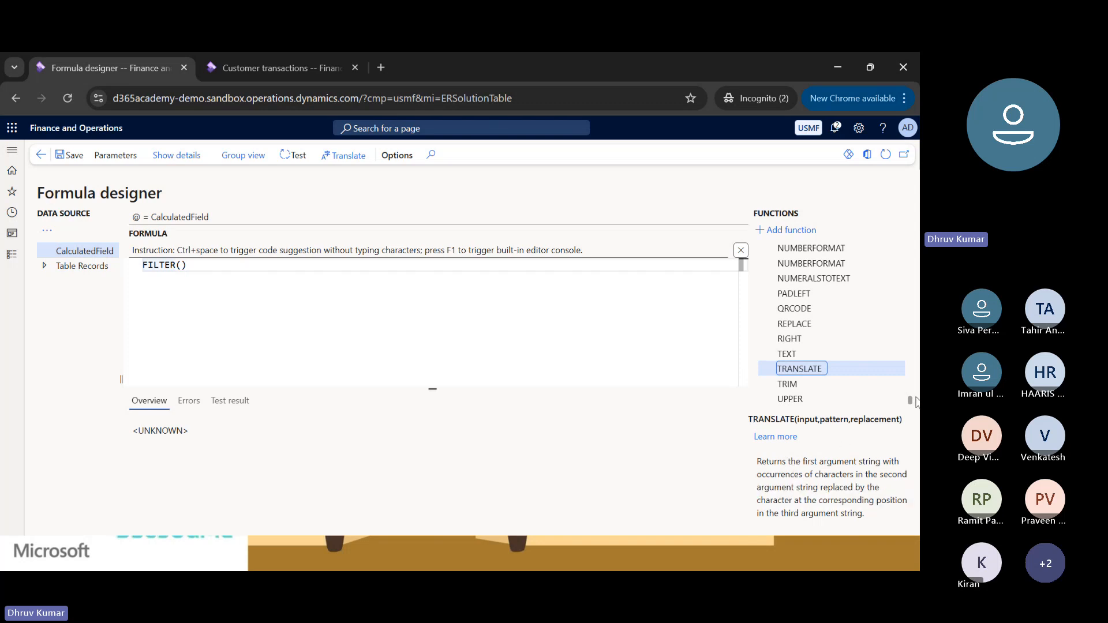
left_click_drag(910, 401, 910, 267)
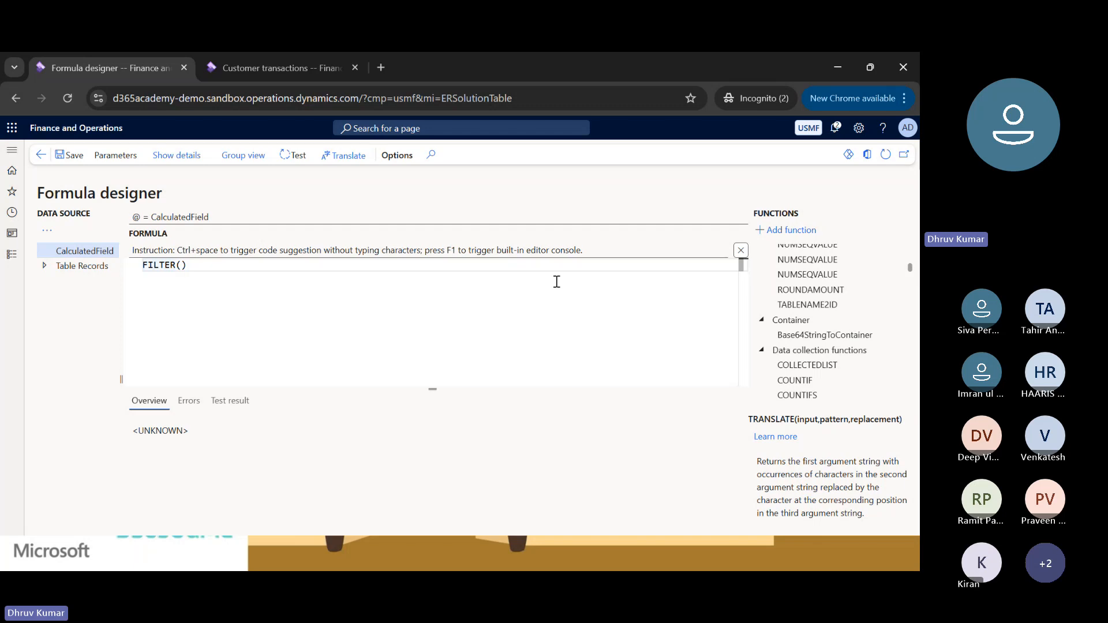
Show the code suggestion for FILTER in the formula to check which arguments it takes.
left_click(221, 267)
left_click(161, 265)
key("ctrl+space")
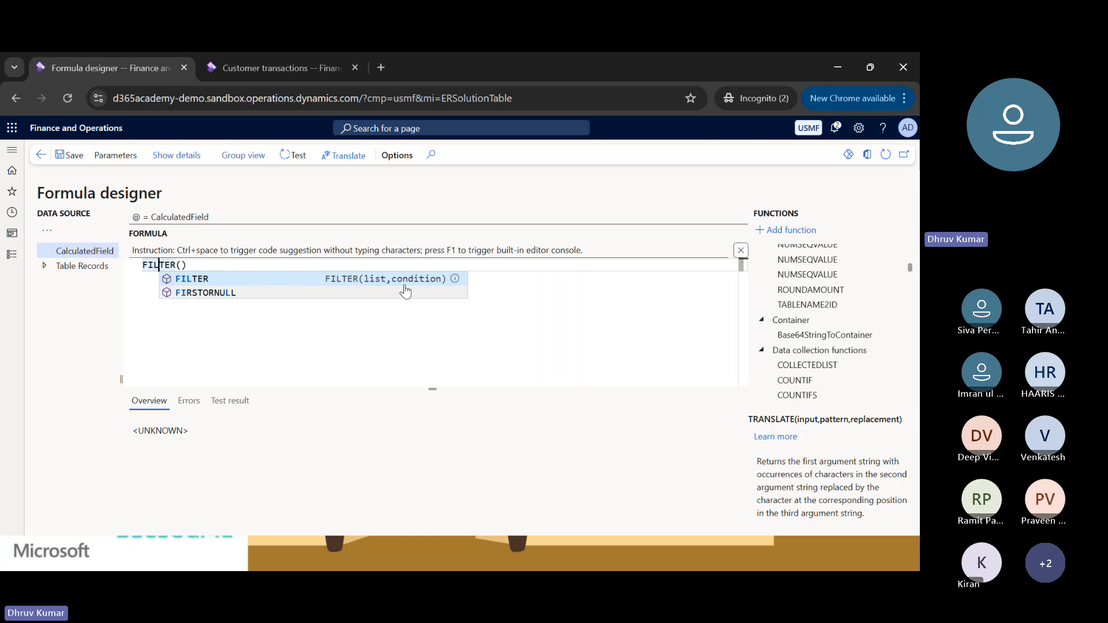
Insert the CustTrans data source from Table Records as the first argument inside the FILTER parentheses.
left_click(182, 265)
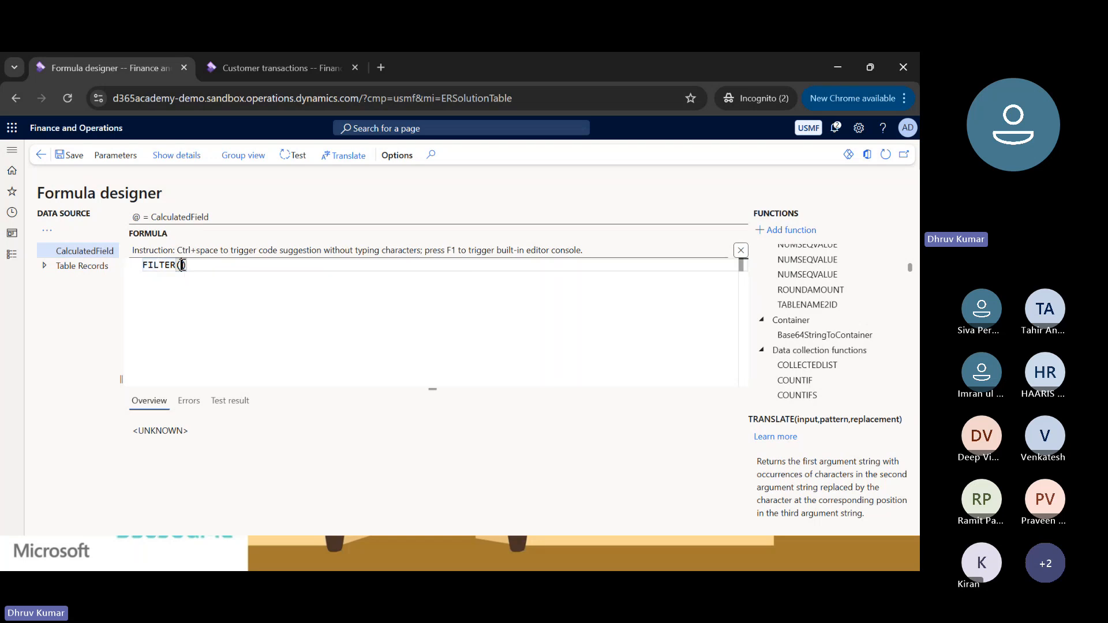
left_click(43, 265)
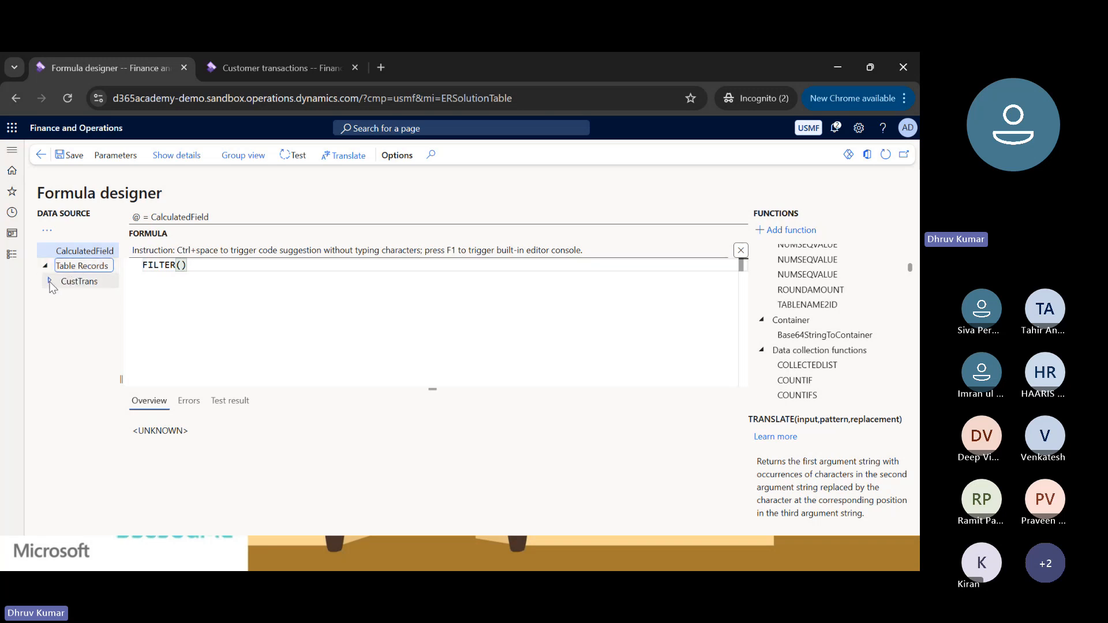
left_click(50, 281)
left_click(51, 282)
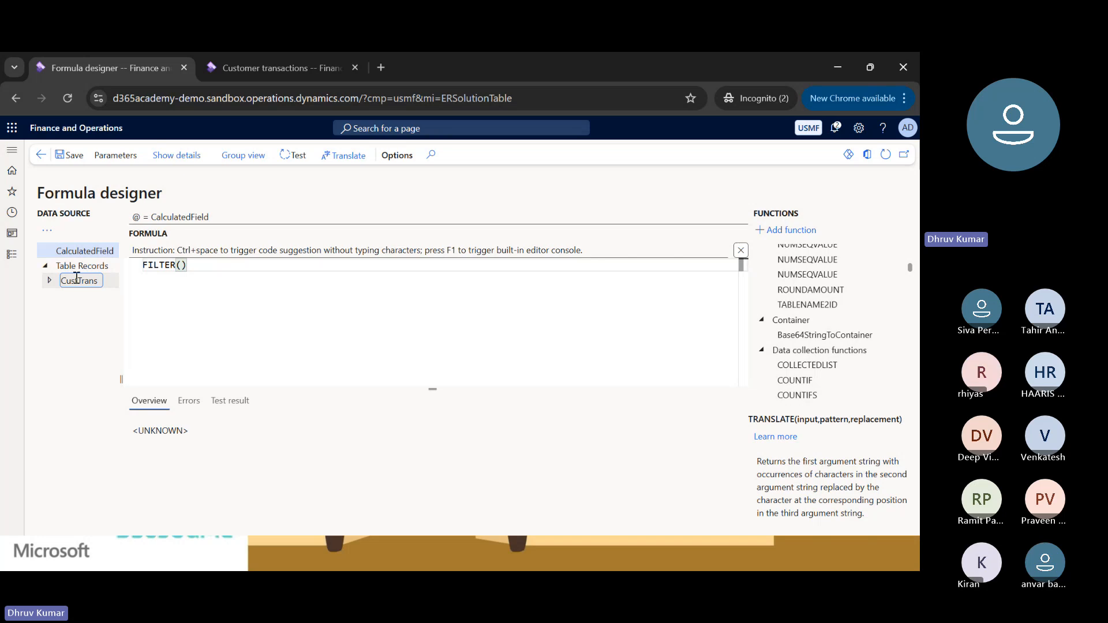
left_click(76, 279)
left_click(179, 266)
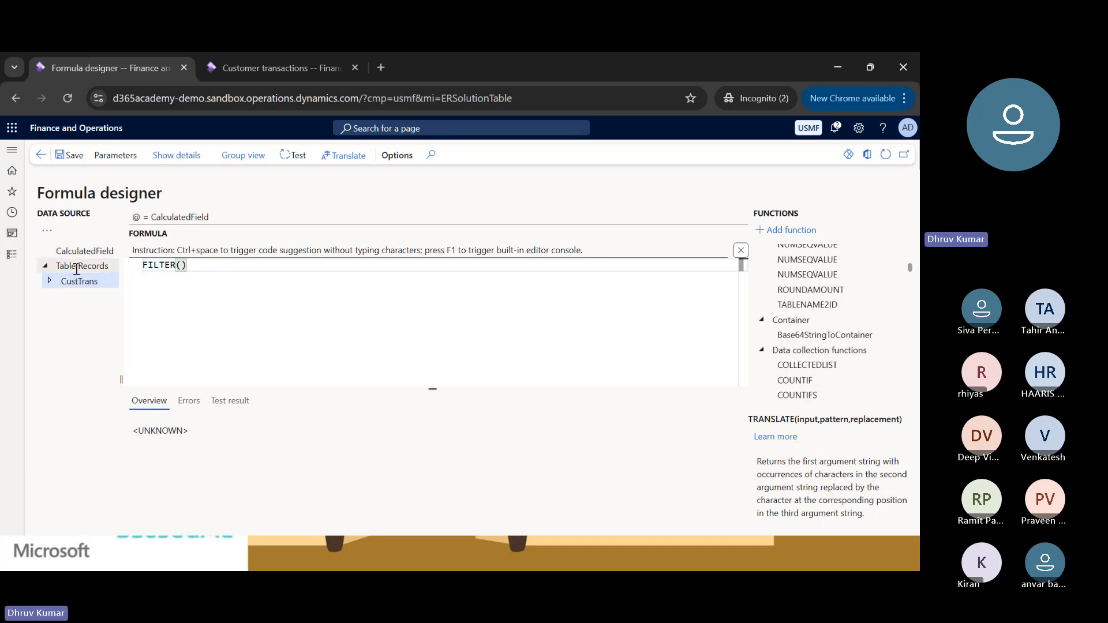
left_click(47, 233)
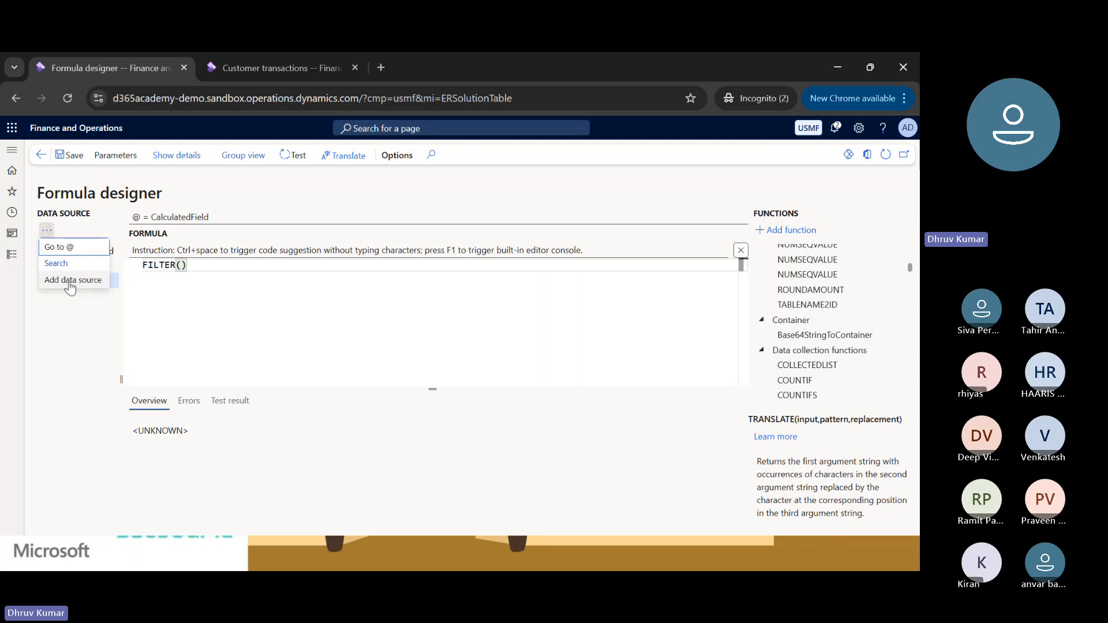
left_click(69, 281)
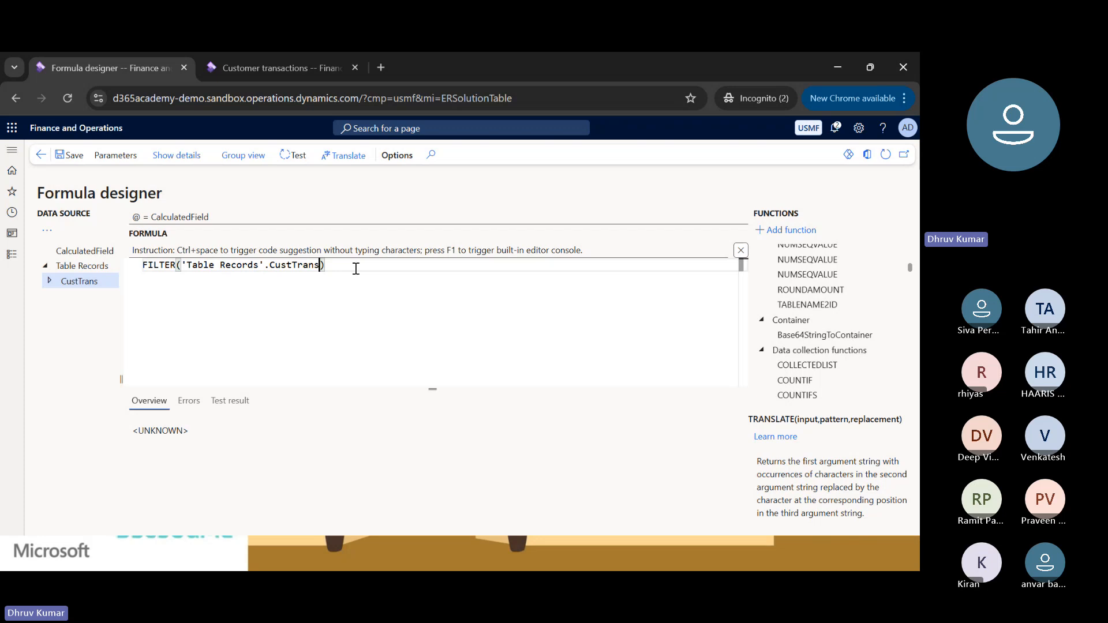
Add a comma after CustTrans in the FILTER formula, expand the CustTrans data source and search for "invoice".
type(",")
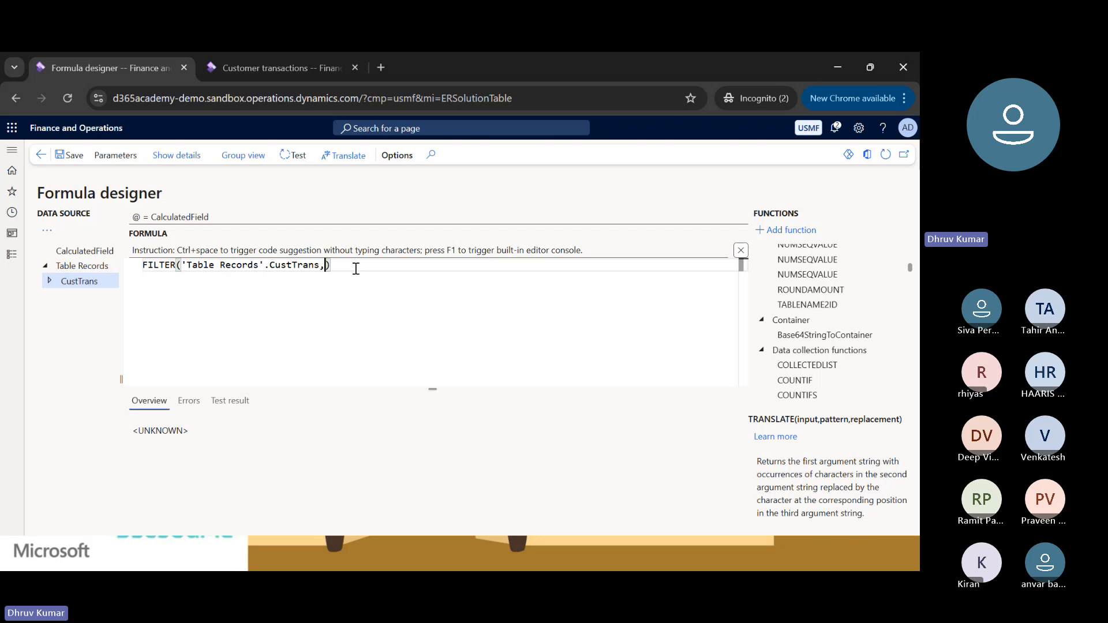
left_click(50, 281)
scroll(129, 412, "down", 1)
scroll(130, 412, "down", 5)
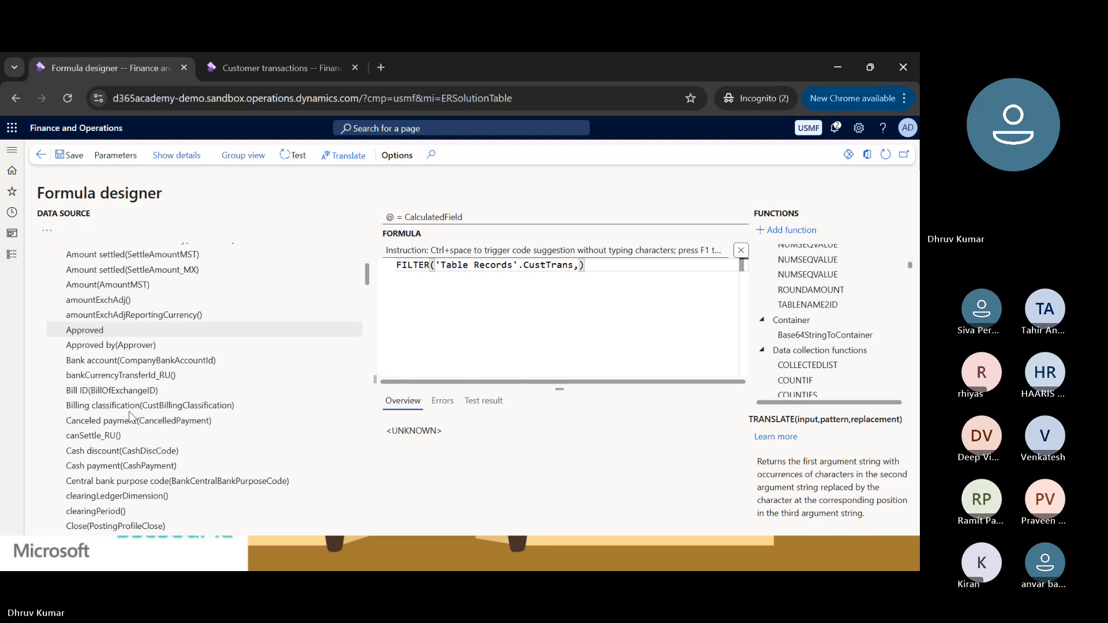
key("ctrl+f")
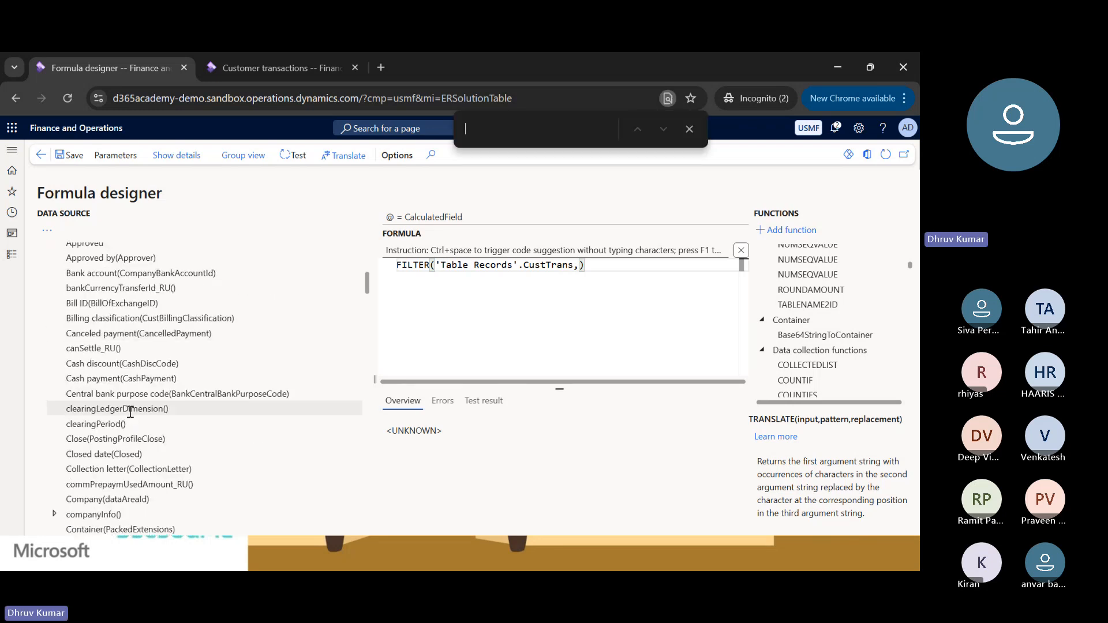
type("invoice")
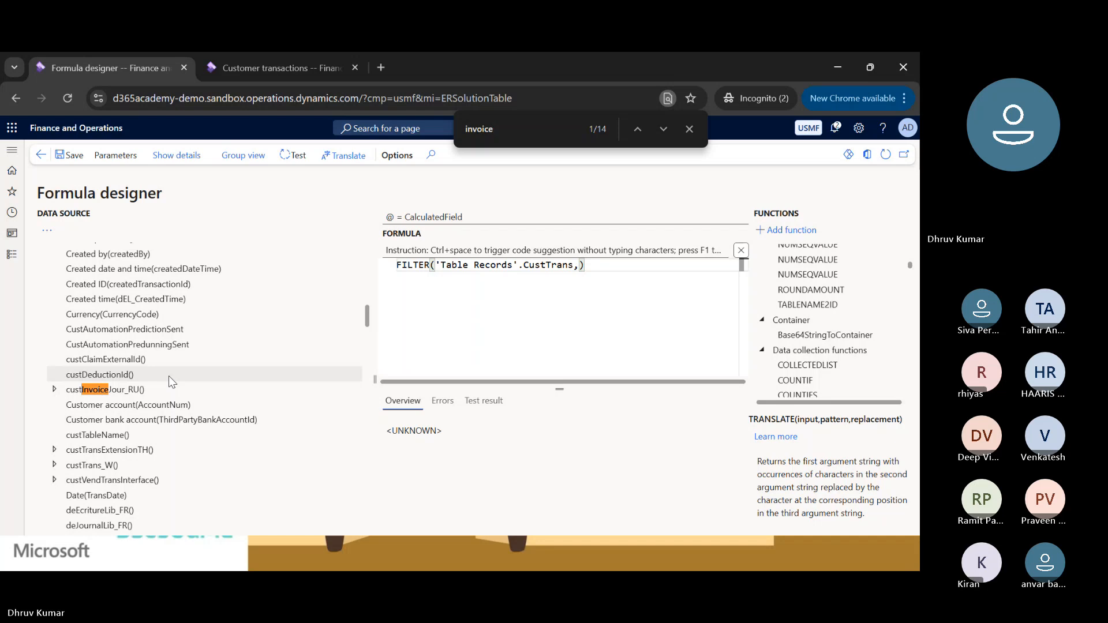
Group the data sources by type and expand Table Records down to the Fields group of CustTrans.
left_click(244, 156)
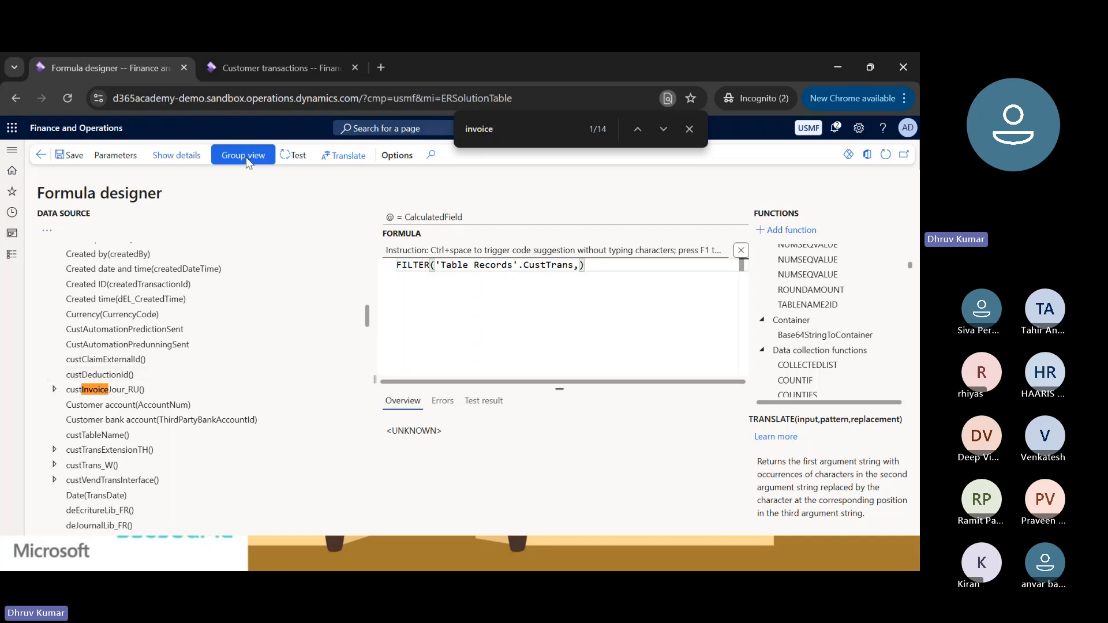
left_click(45, 252)
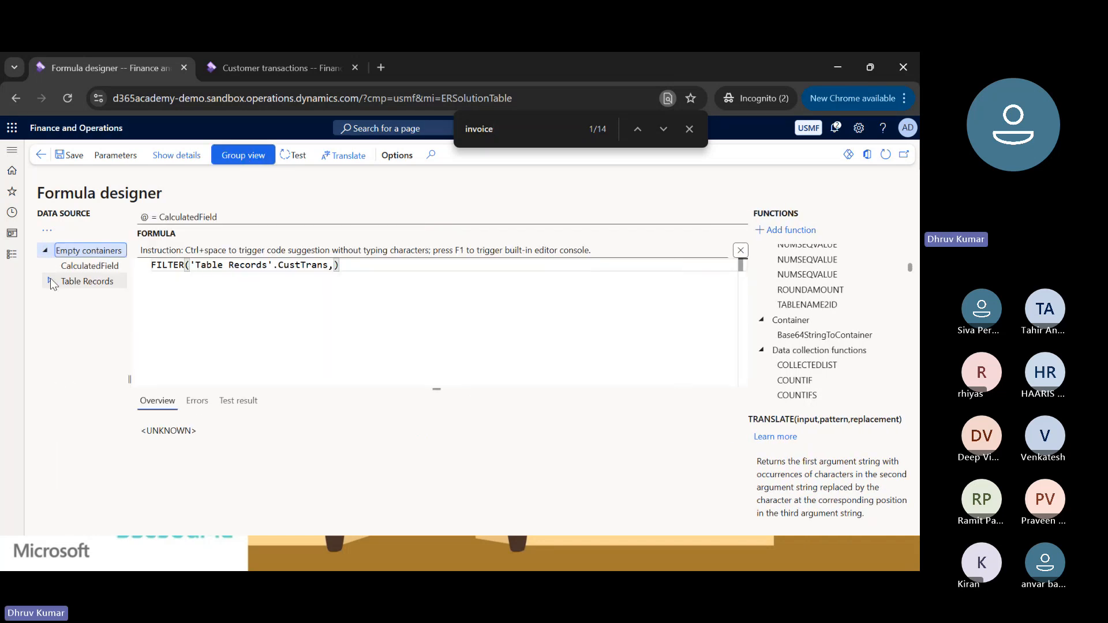
left_click(50, 280)
left_click(56, 295)
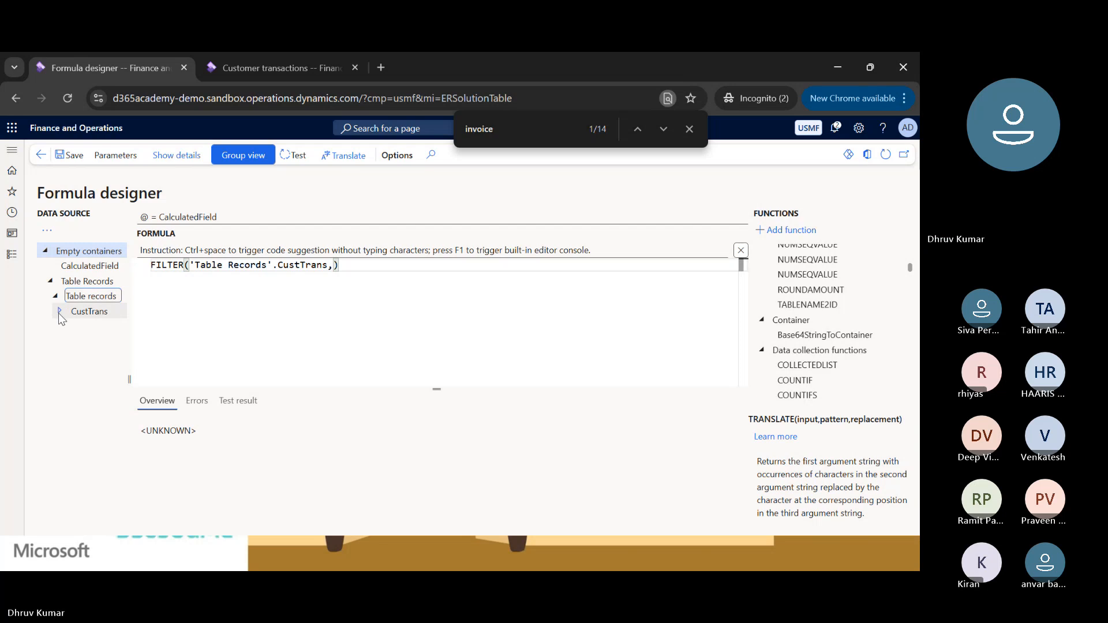
left_click(61, 311)
left_click(64, 327)
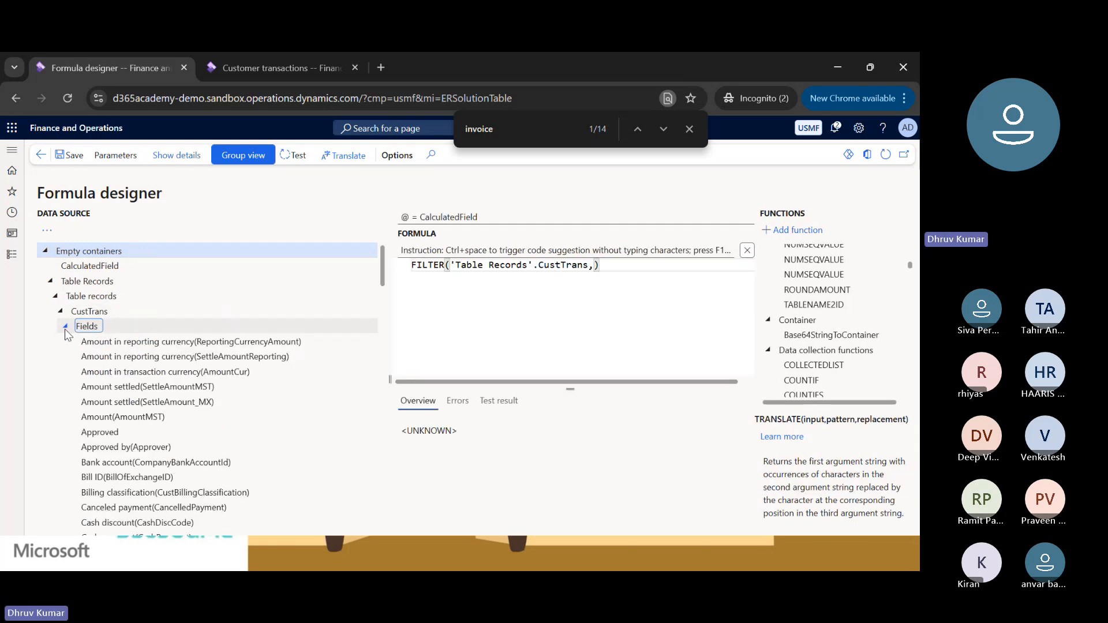
Insert the Invoice field of CustTrans after the comma to begin the second FILTER argument.
scroll(117, 401, "down", 5)
scroll(118, 410, "down", 8)
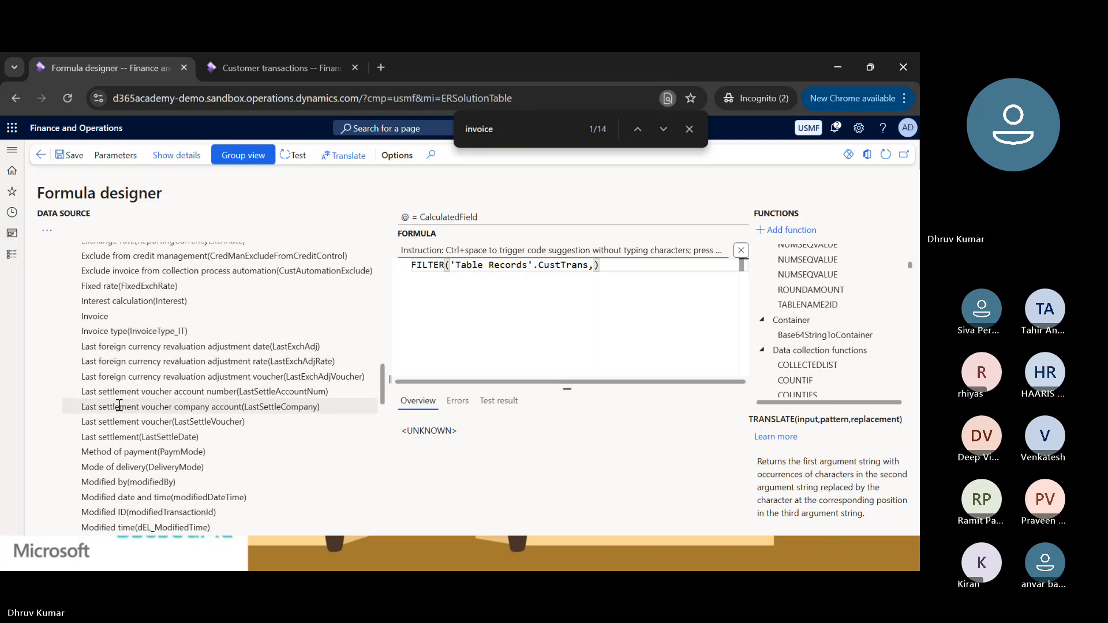
left_click(96, 319)
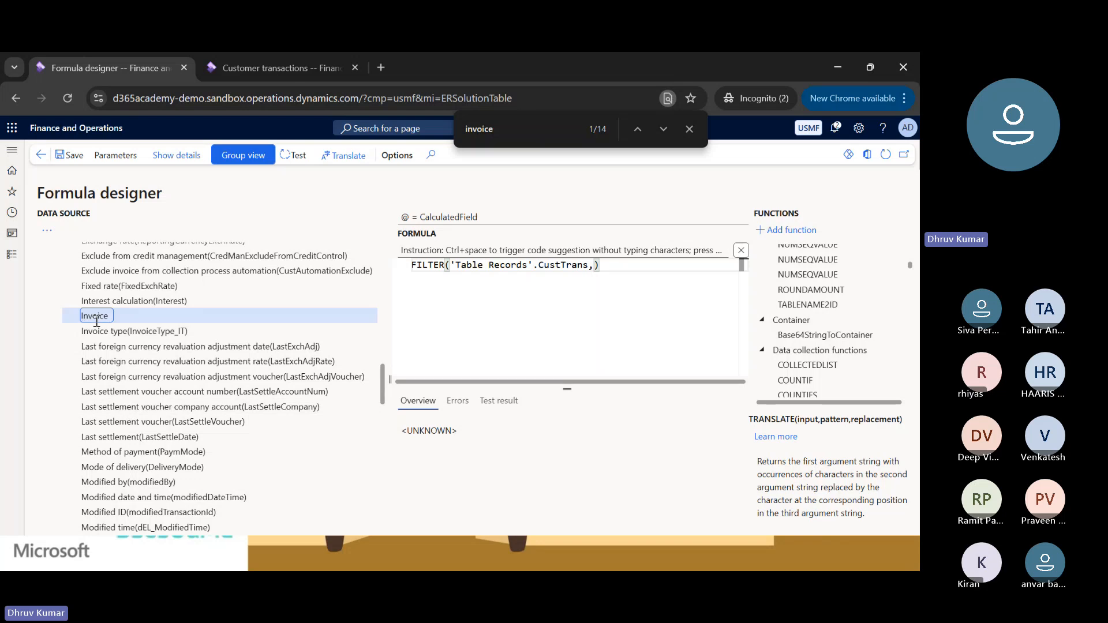
left_click(593, 265)
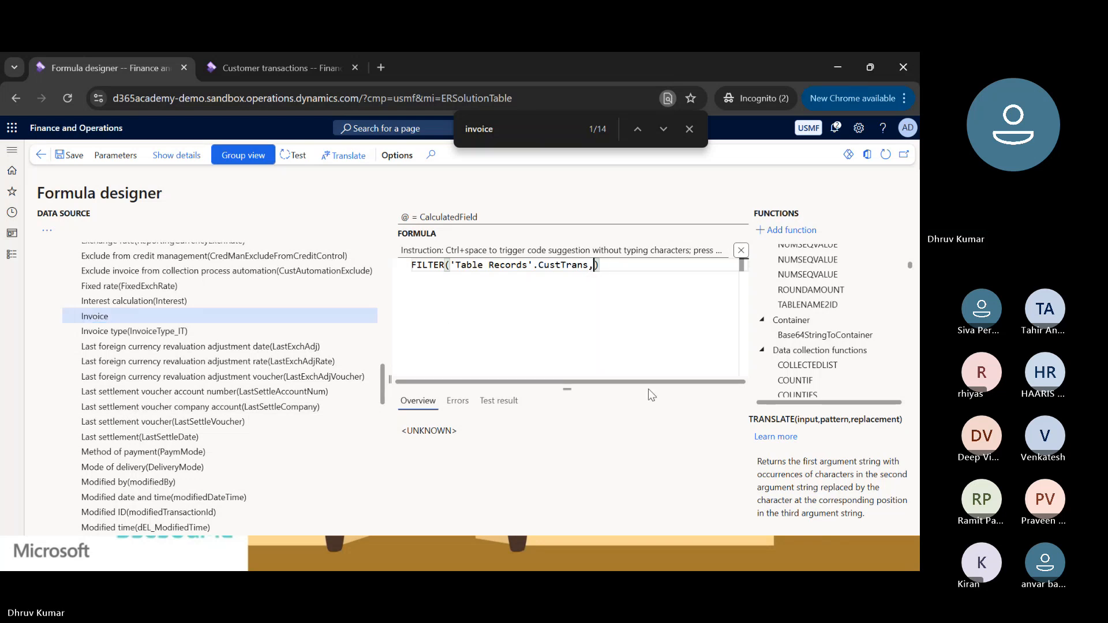
left_click(46, 231)
left_click(62, 280)
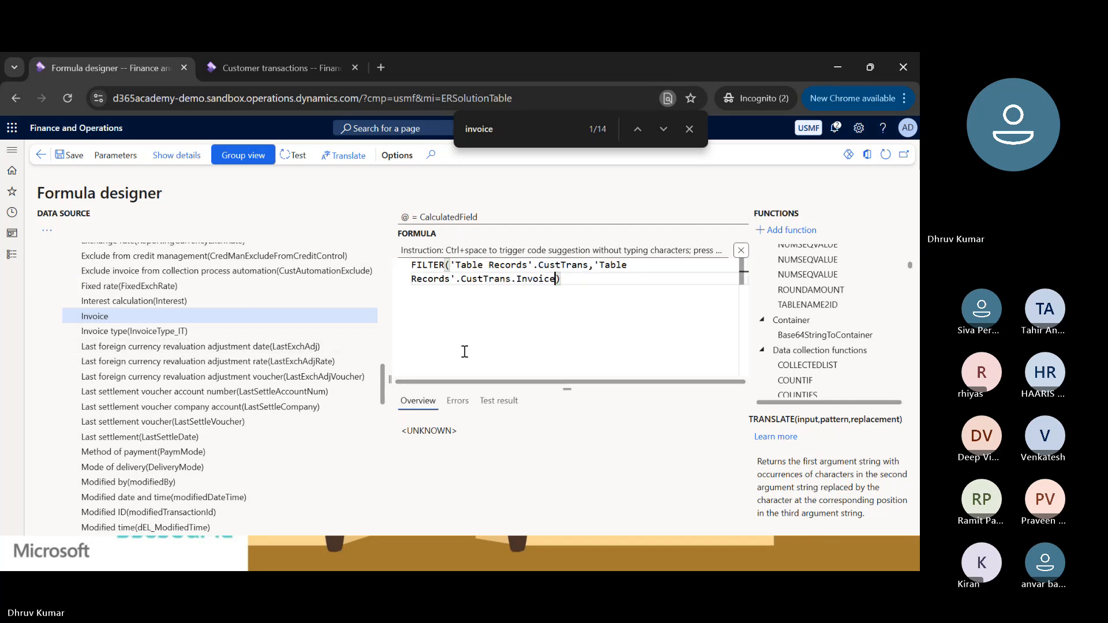
Complete the filter condition with <> "" after the Invoice field so that only records with an invoice qualify.
type("<> \"")
key("Left")
key("Left")
key("Left")
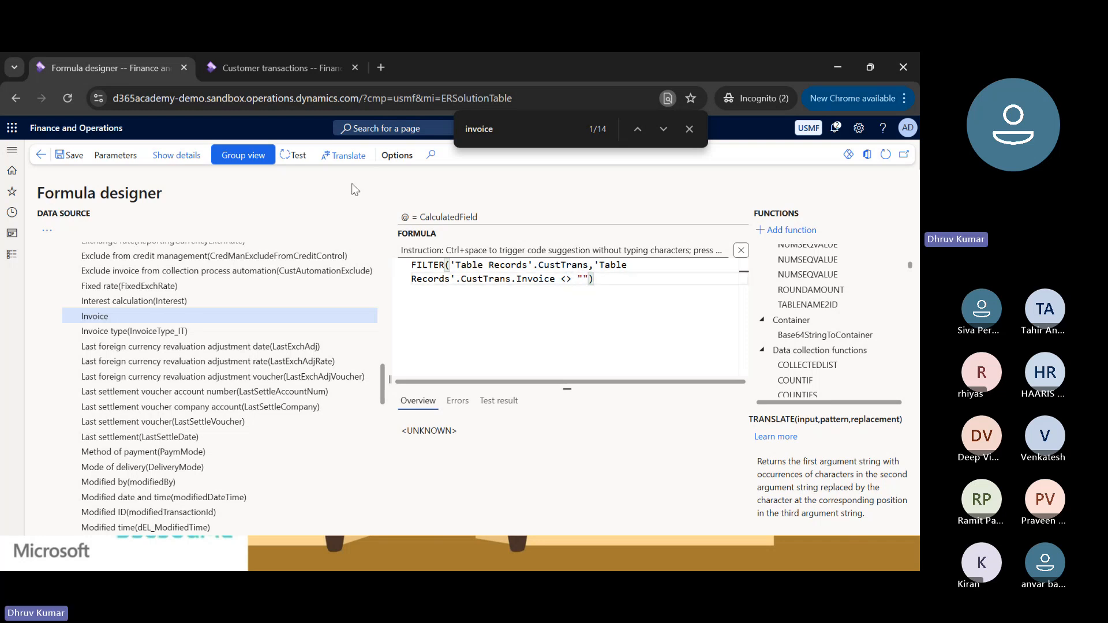
Check the filter operator on the Invoice column of the customer transactions list, and return to the formula designer.
left_click(267, 70)
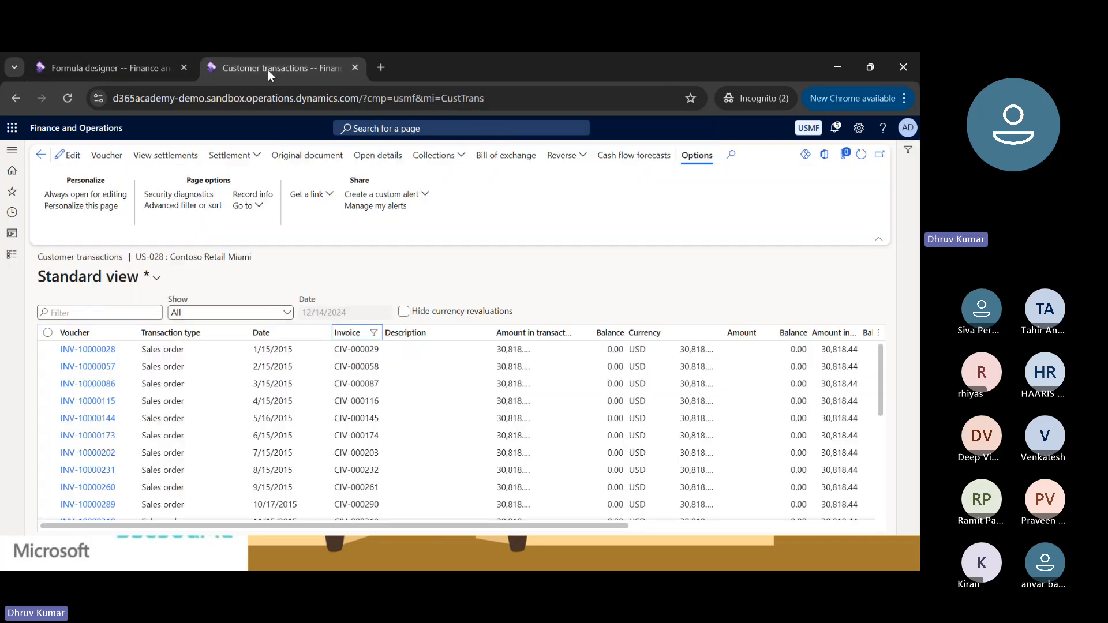
left_click(374, 334)
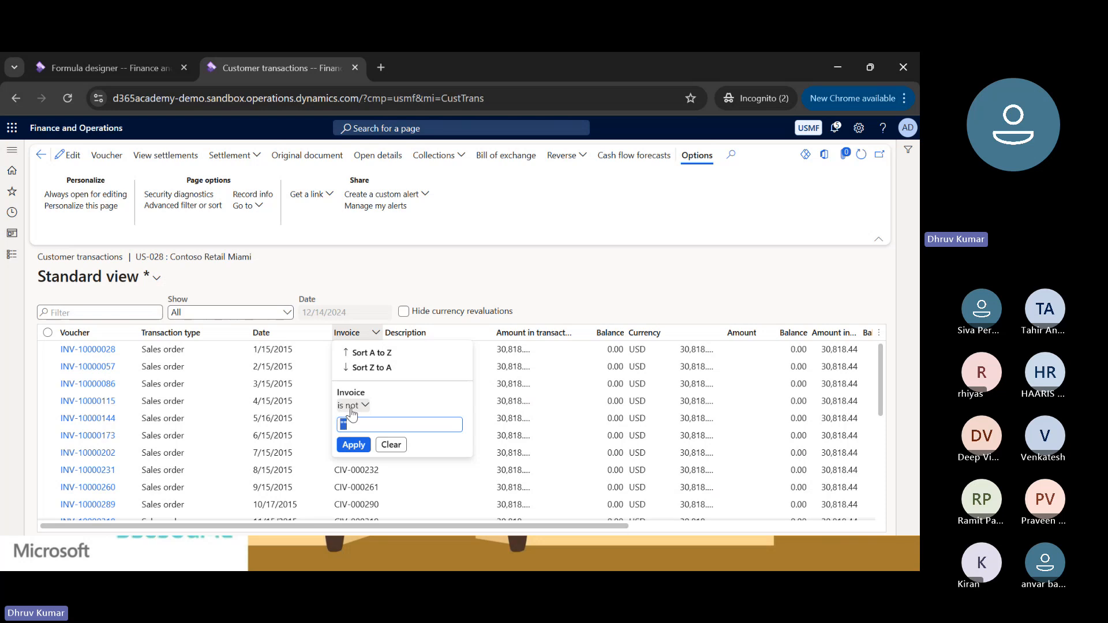
left_click(88, 63)
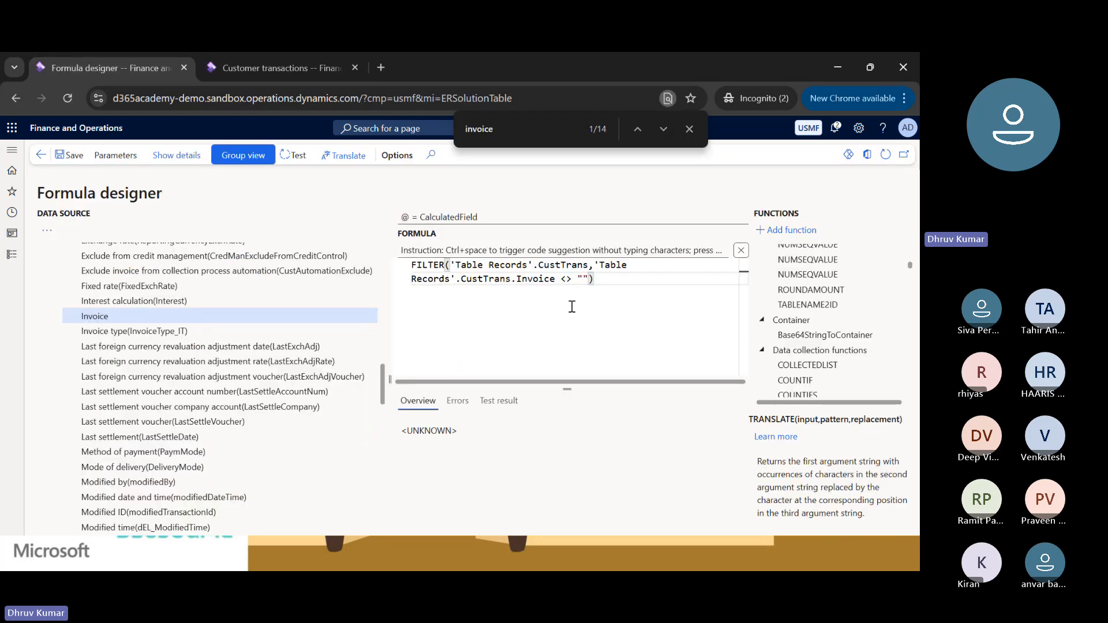
Remove the comparison operator from the filter condition and enter <> again between Invoice and the empty string.
key("shift+Right")
key("shift+Right")
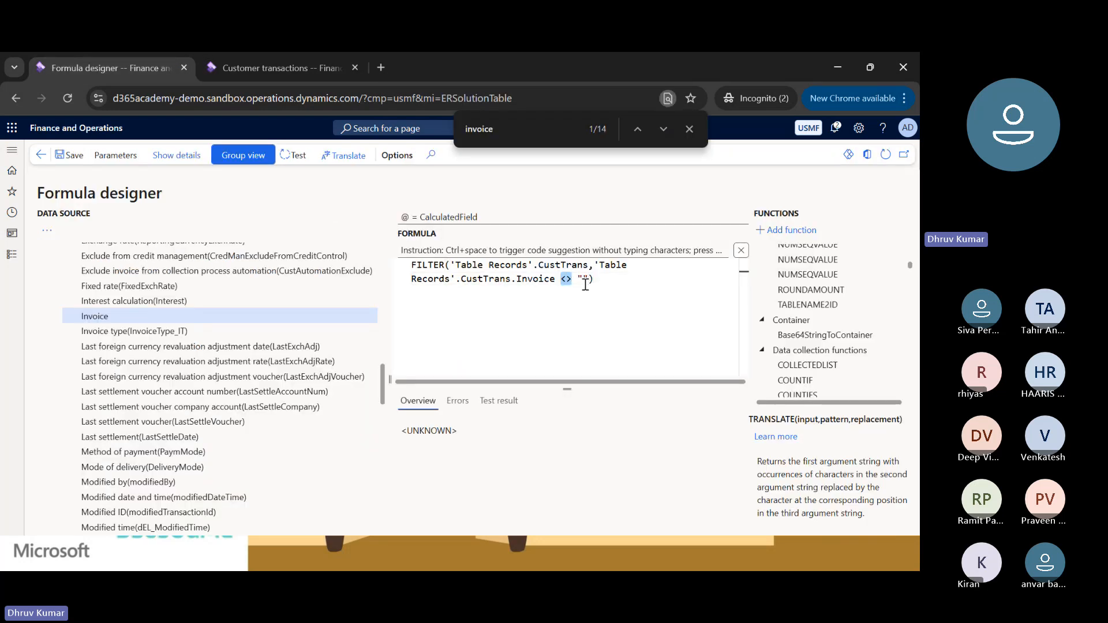
key("Right")
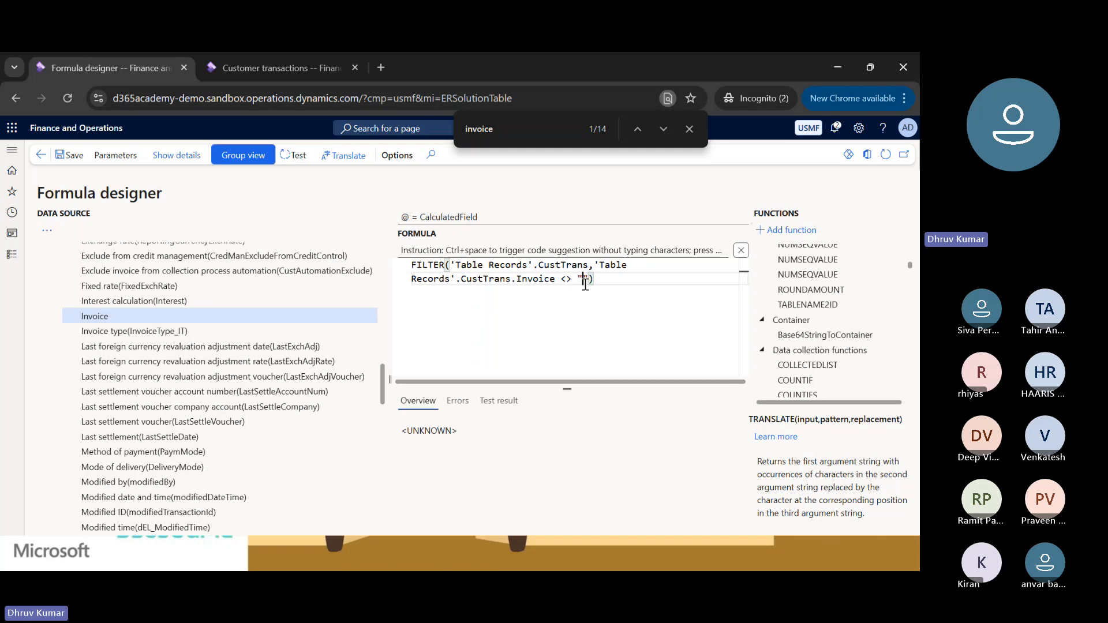
key("shift+Left")
key("shift+Left")
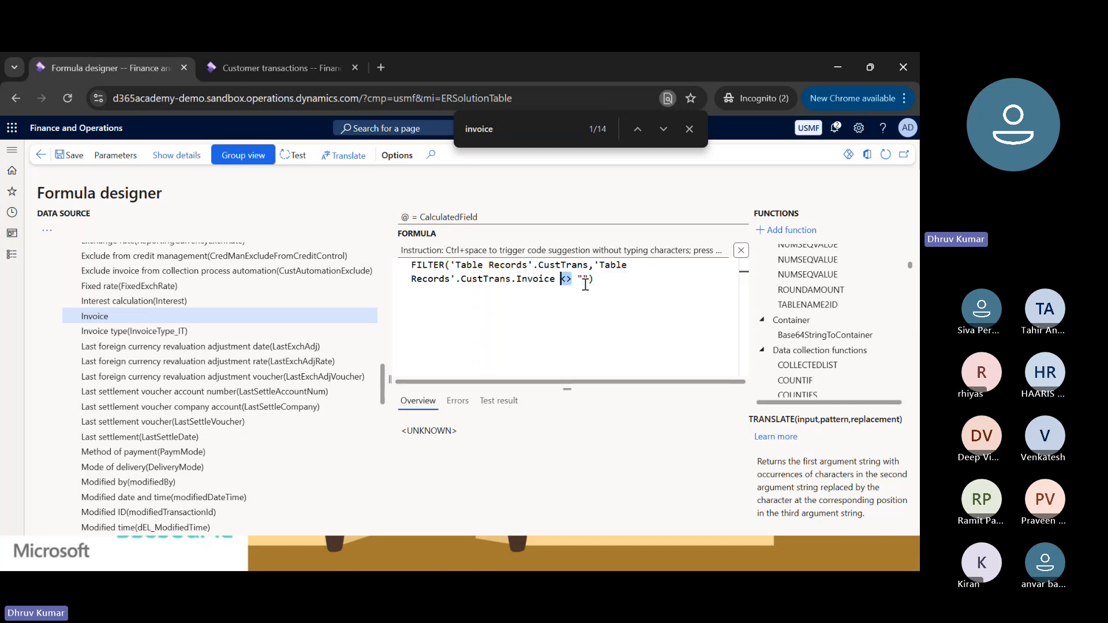
type("!")
key("BackSpace")
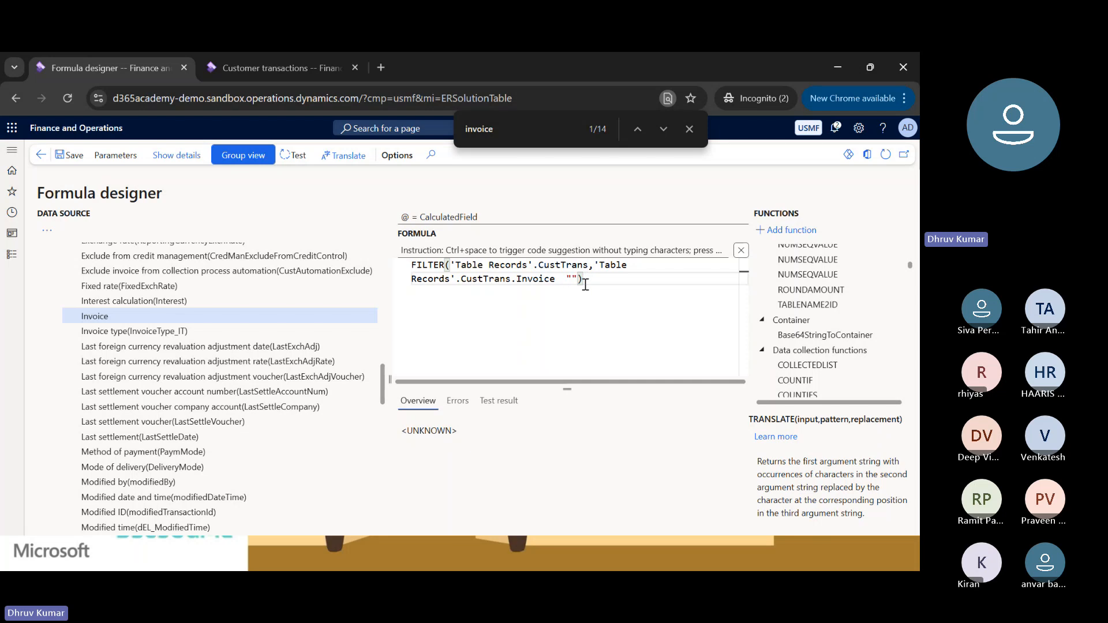
type("<>")
left_click(600, 277)
key("Left")
key("Left")
key("Right")
key("Right")
Save the FILTER formula into the $CustTransInvoice calculated field and save the model mapping.
left_click(245, 163)
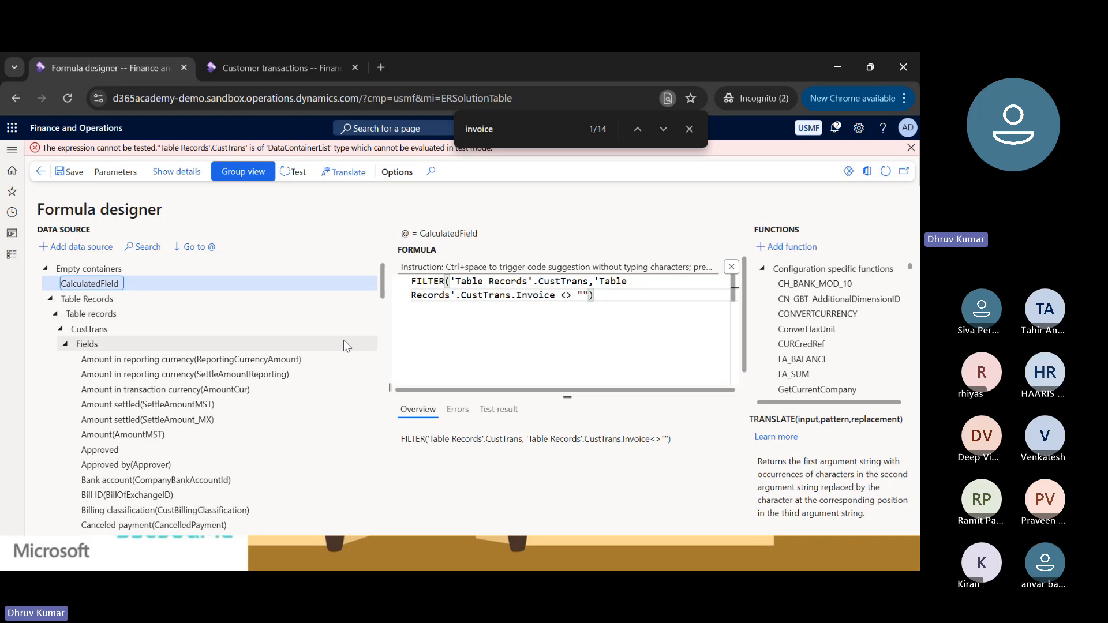
left_click(46, 268)
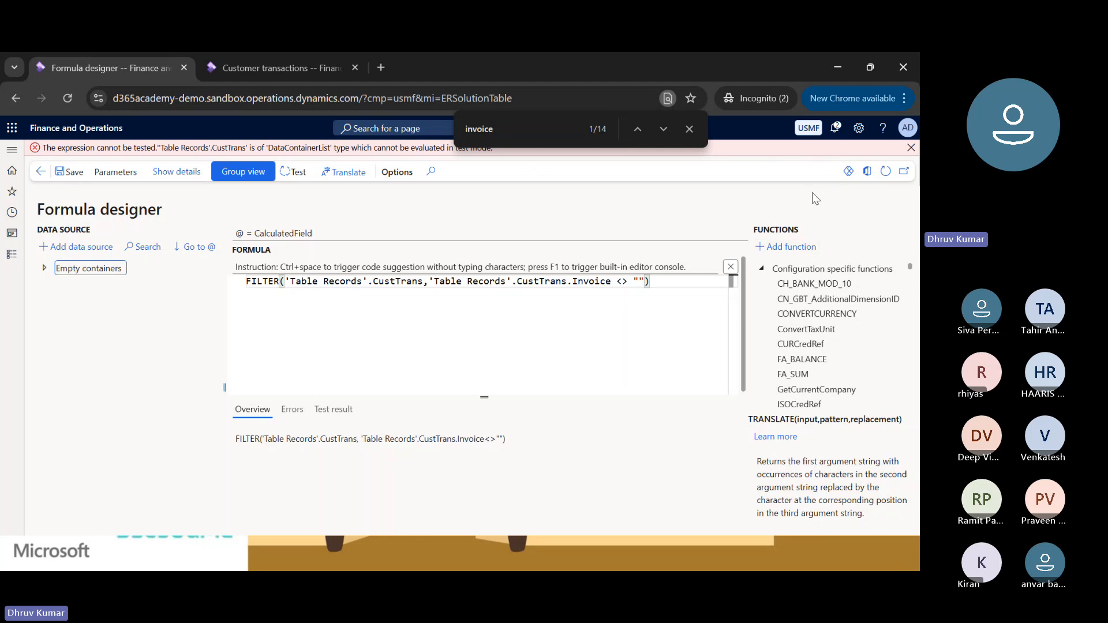
left_click(77, 175)
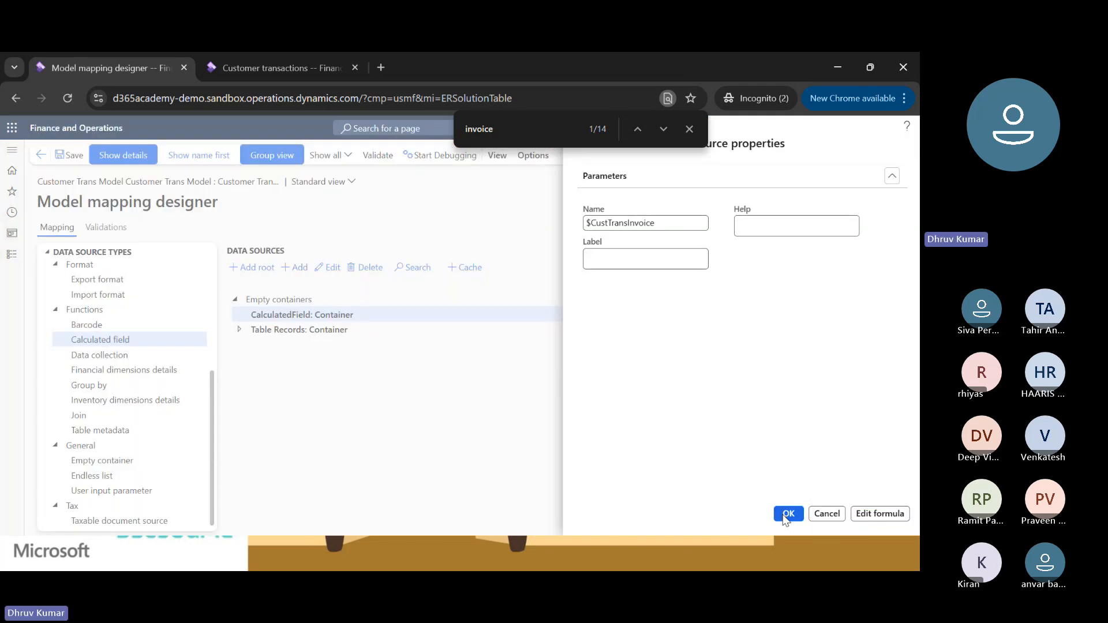
left_click(787, 513)
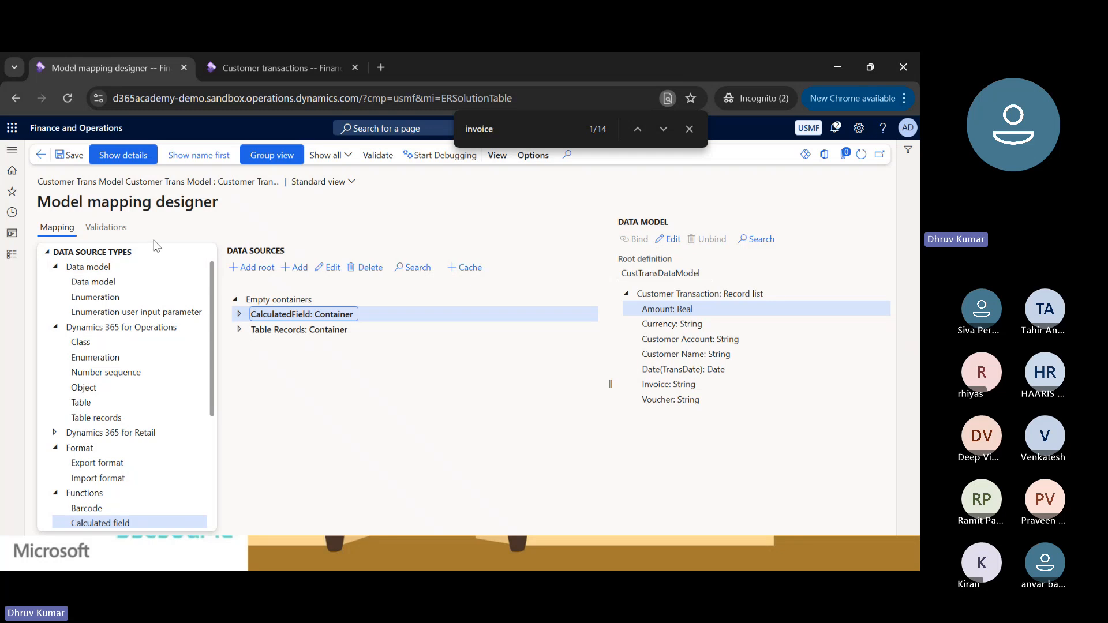
left_click(72, 159)
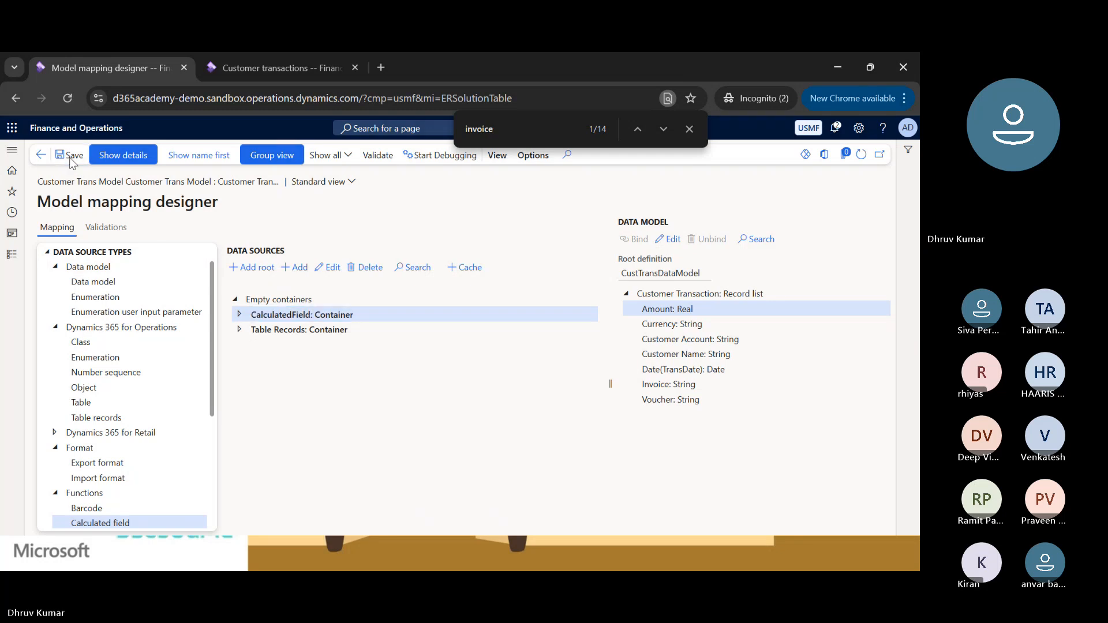
Examine the CustTrans structure inside the Table Records container, and collapse the container again.
left_click(239, 330)
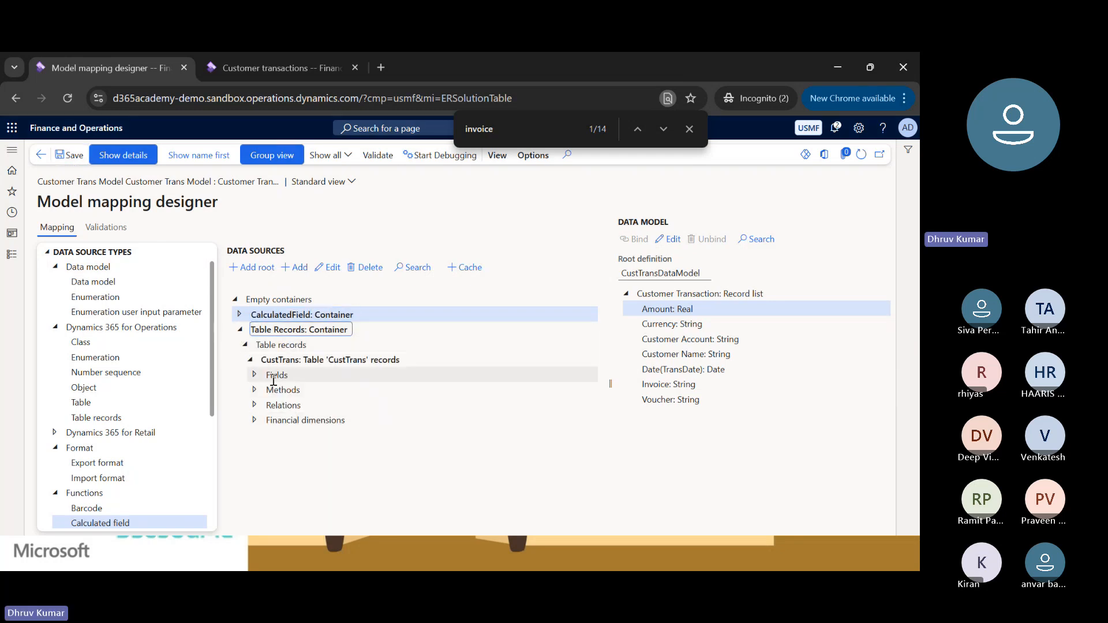
left_click(244, 344)
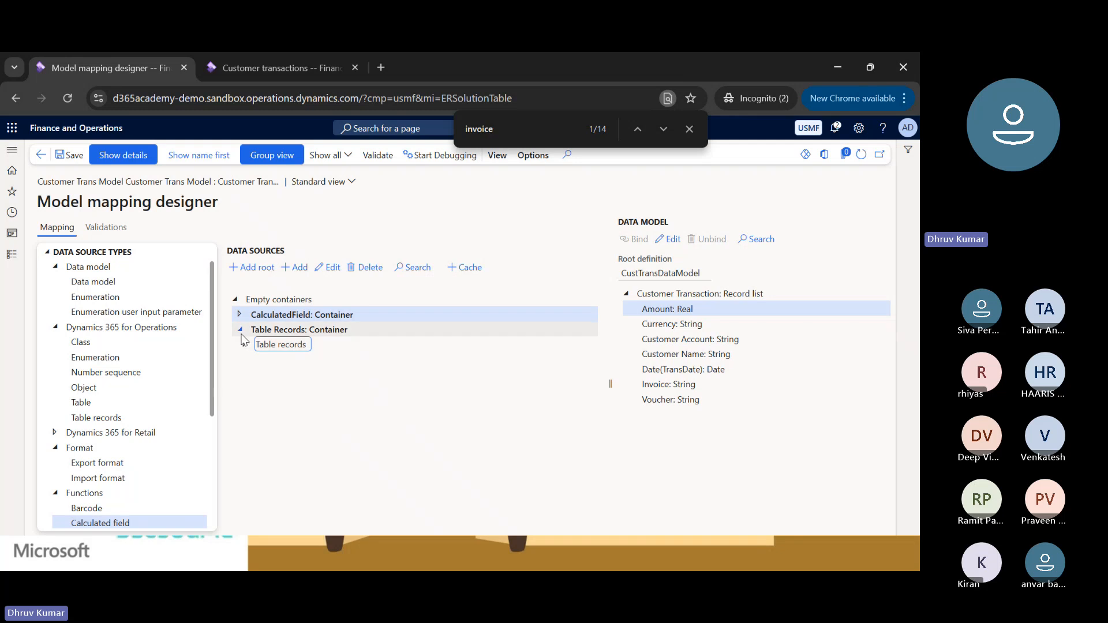
left_click(240, 329)
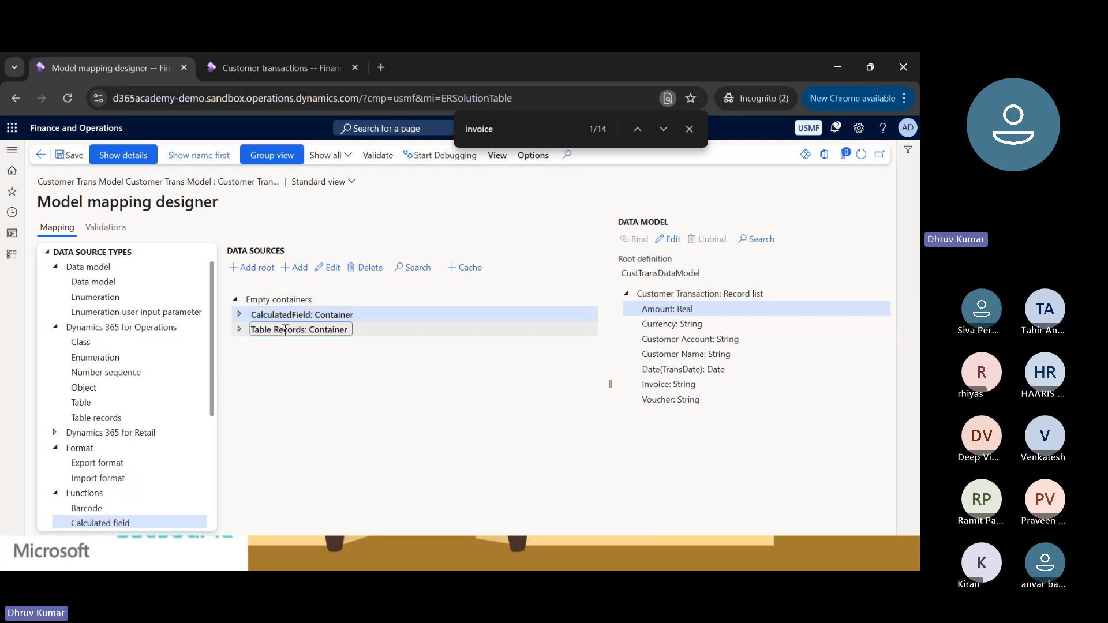
left_click(284, 330)
Expand the CalculatedField container and examine the formula and data type of $CustTransInvoice.
left_click(238, 313)
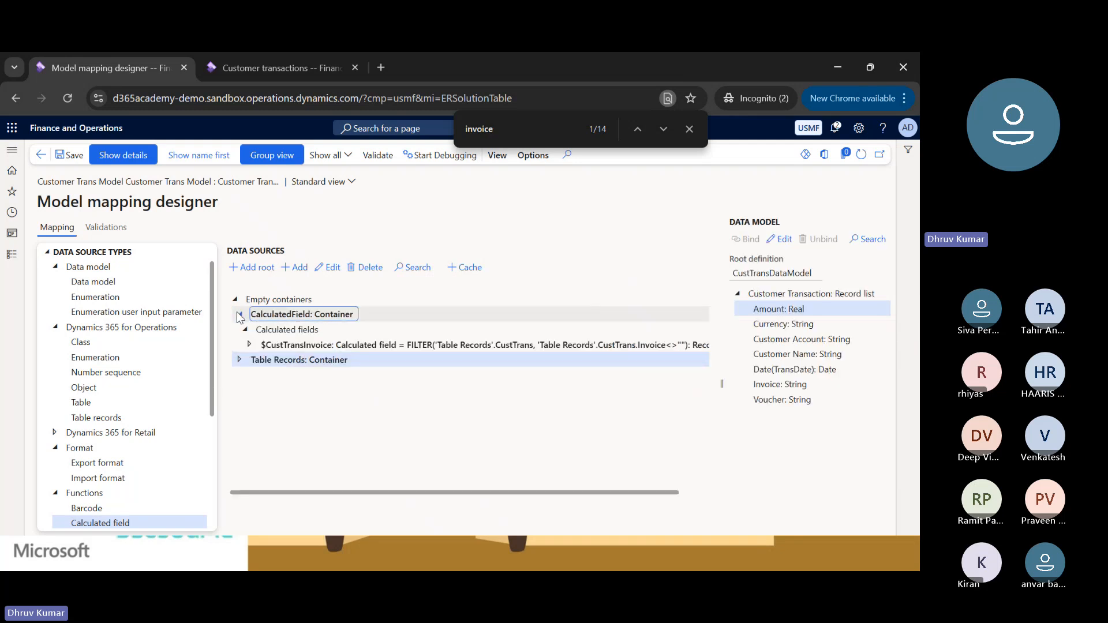
left_click(291, 345)
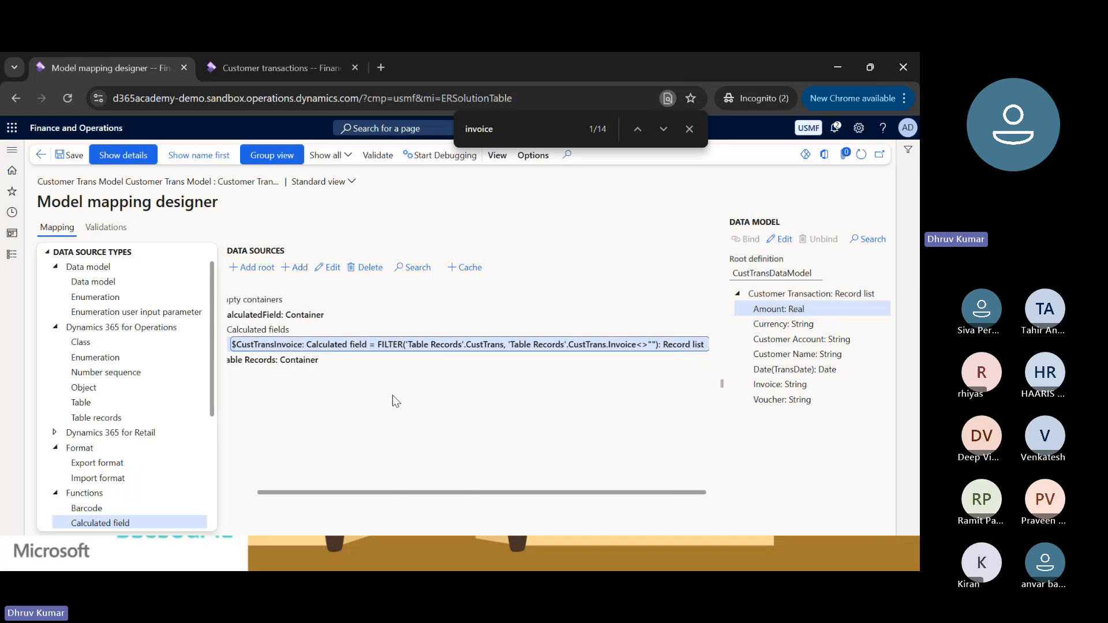
double_click(674, 346)
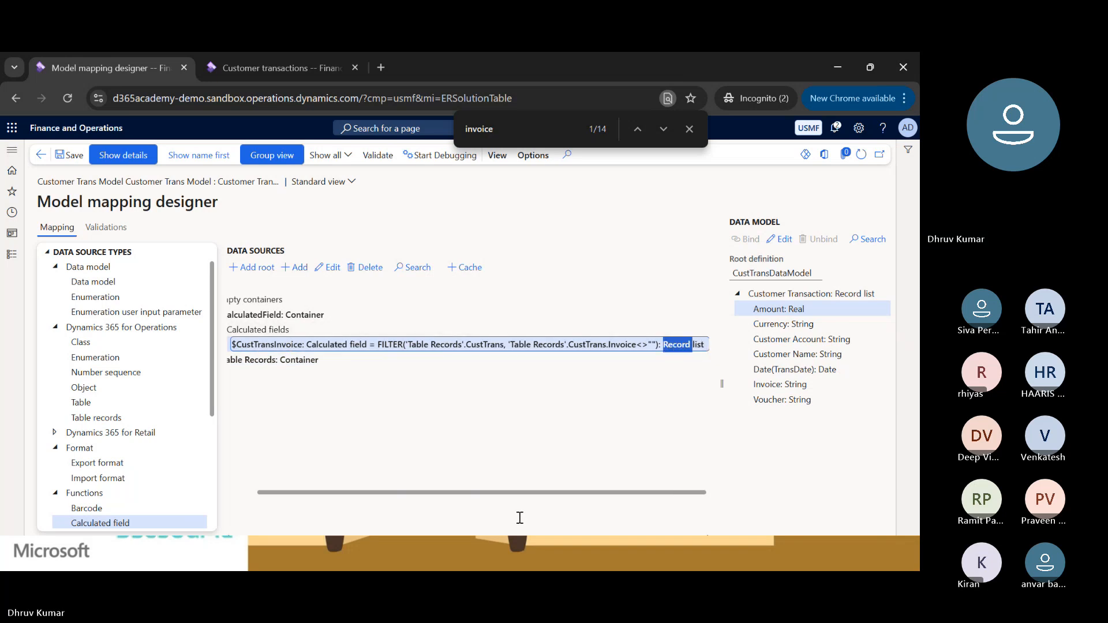
scroll(520, 494, "left", 1)
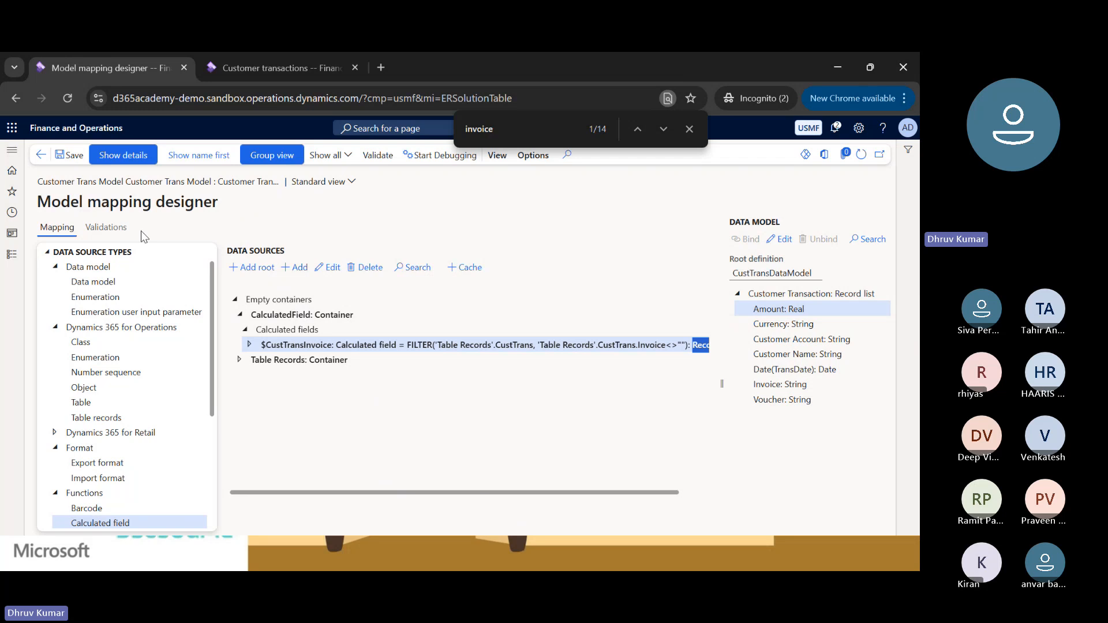
Examine the groups under $CustTransInvoice with the details hidden, and show the details again.
left_click(118, 156)
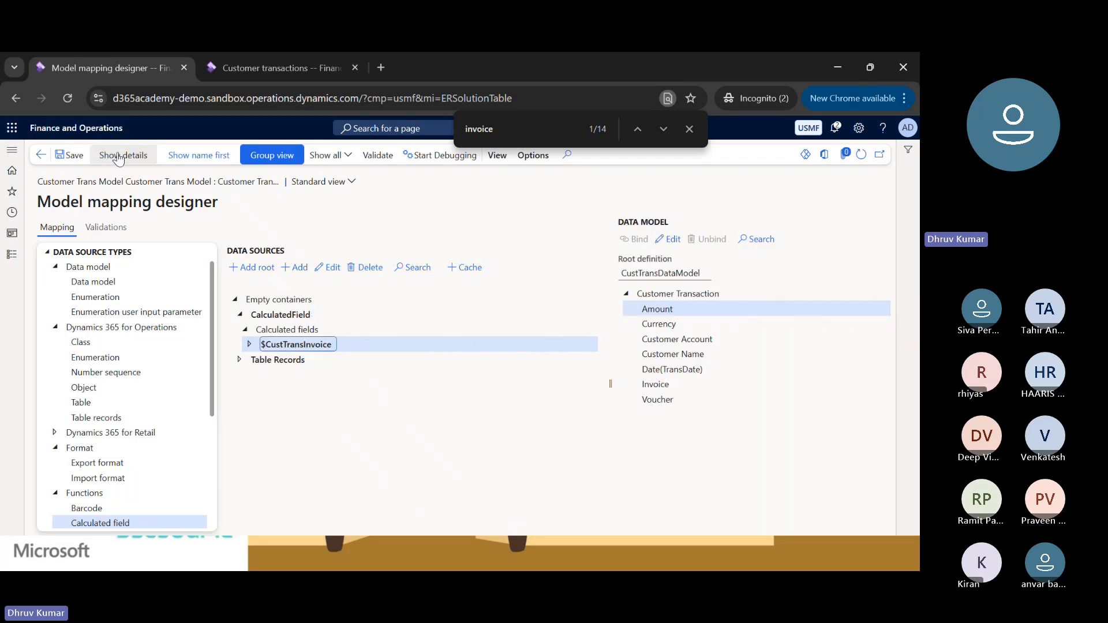
left_click(249, 345)
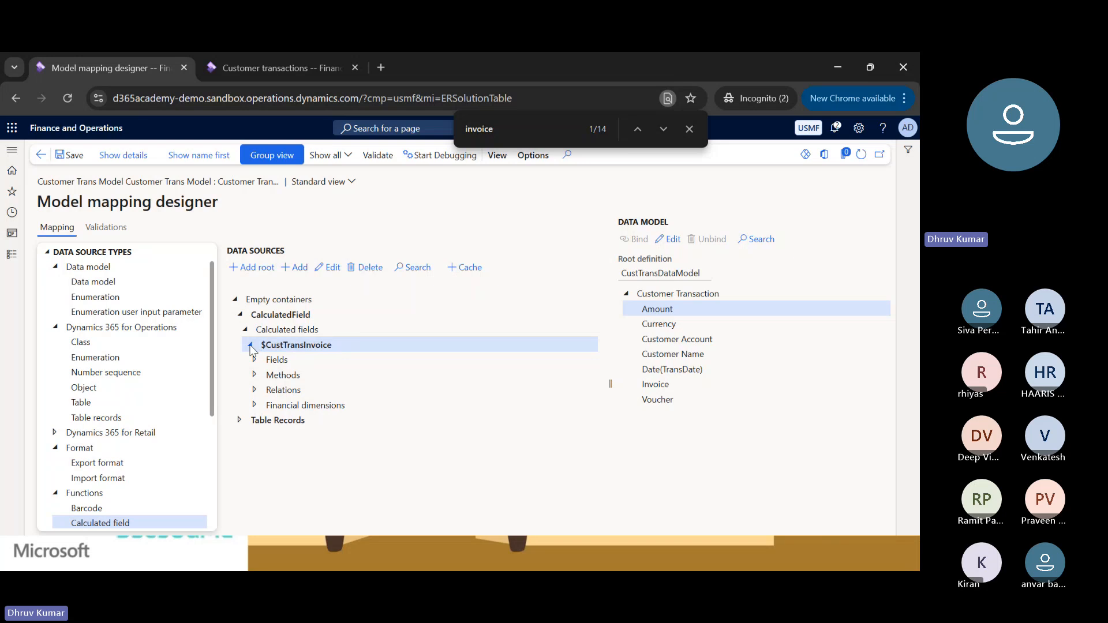
left_click(249, 345)
left_click(123, 154)
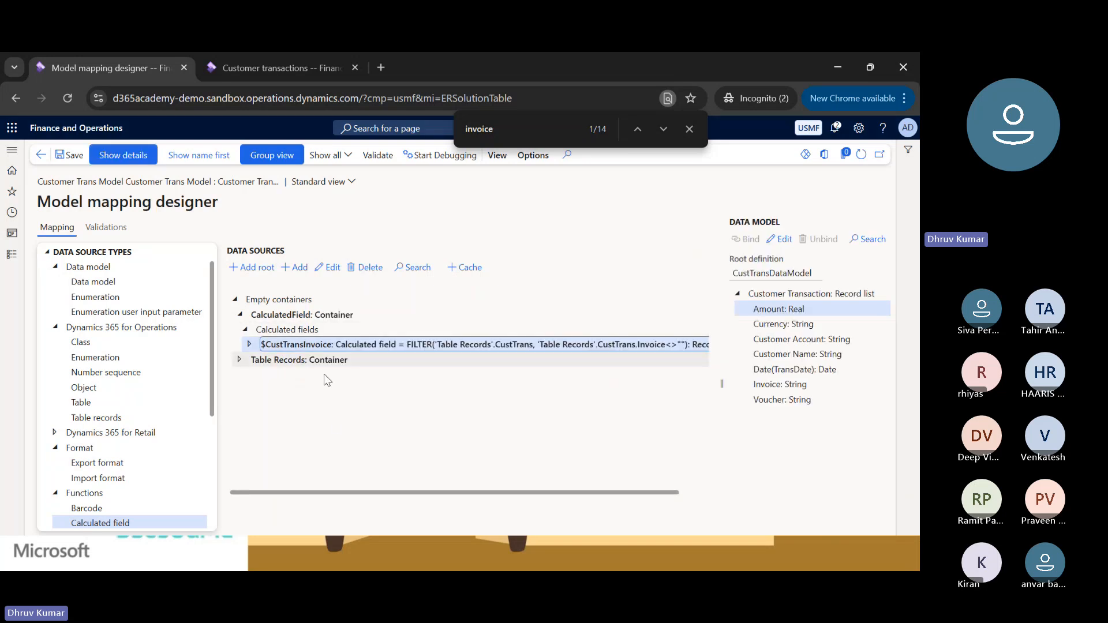
Expand the Fields group under $CustTransInvoice and check its fields against the Customer transactions page.
left_click_drag(351, 492, 301, 495)
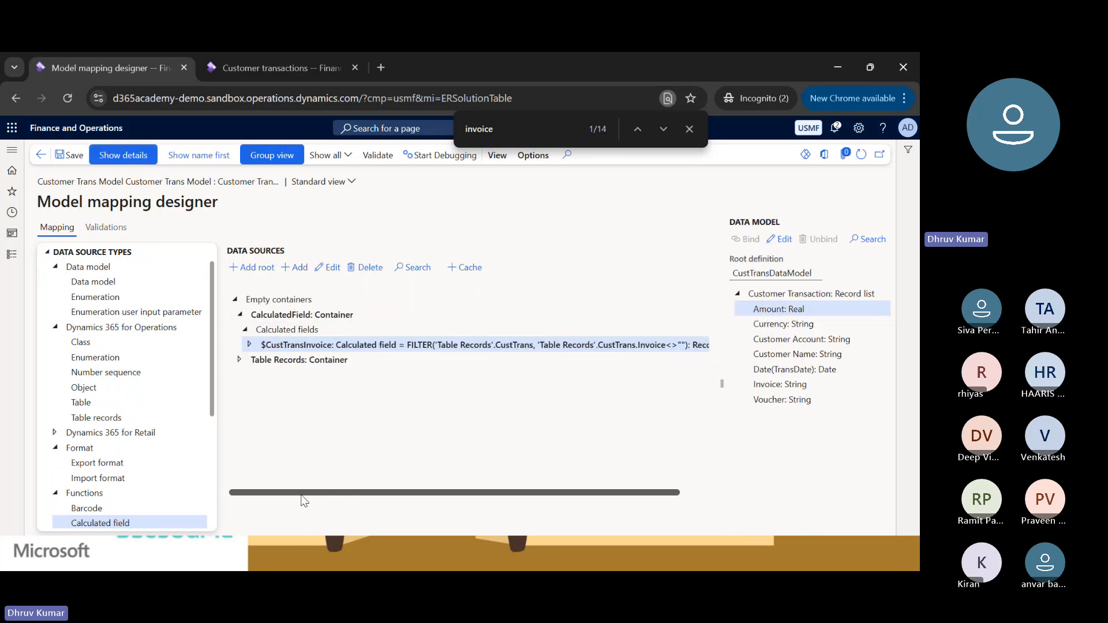
left_click(250, 345)
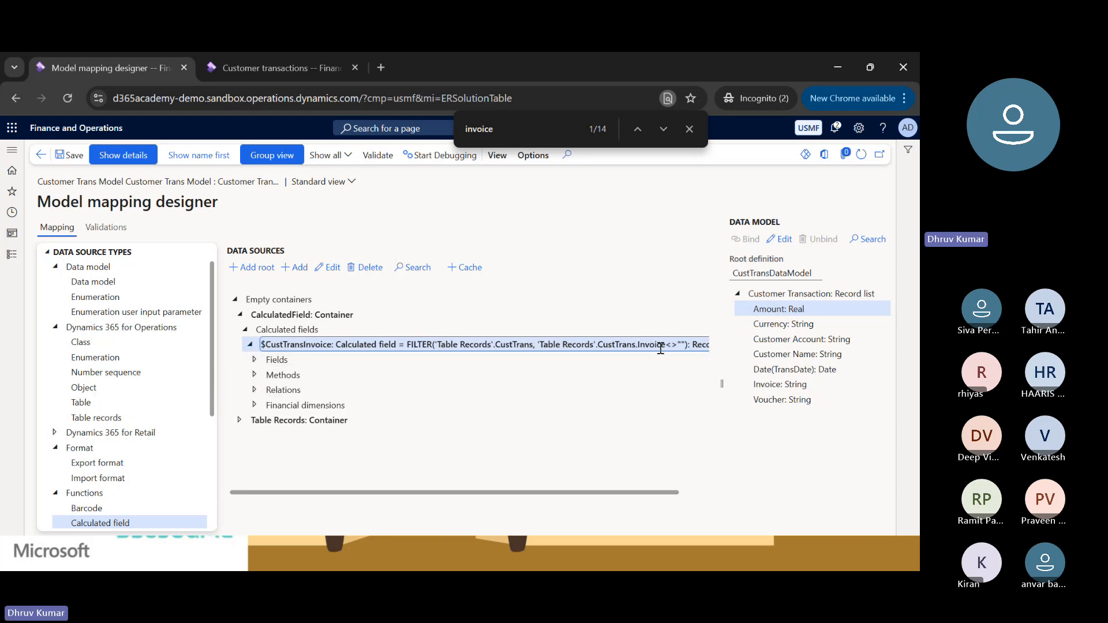
left_click(254, 360)
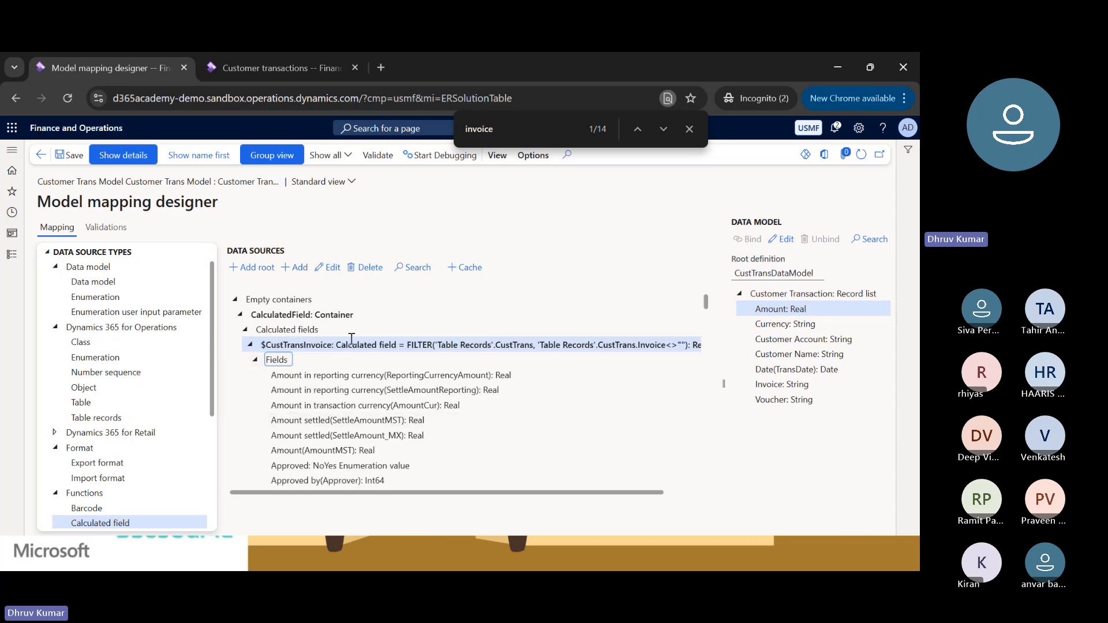
scroll(403, 346, "down", 1)
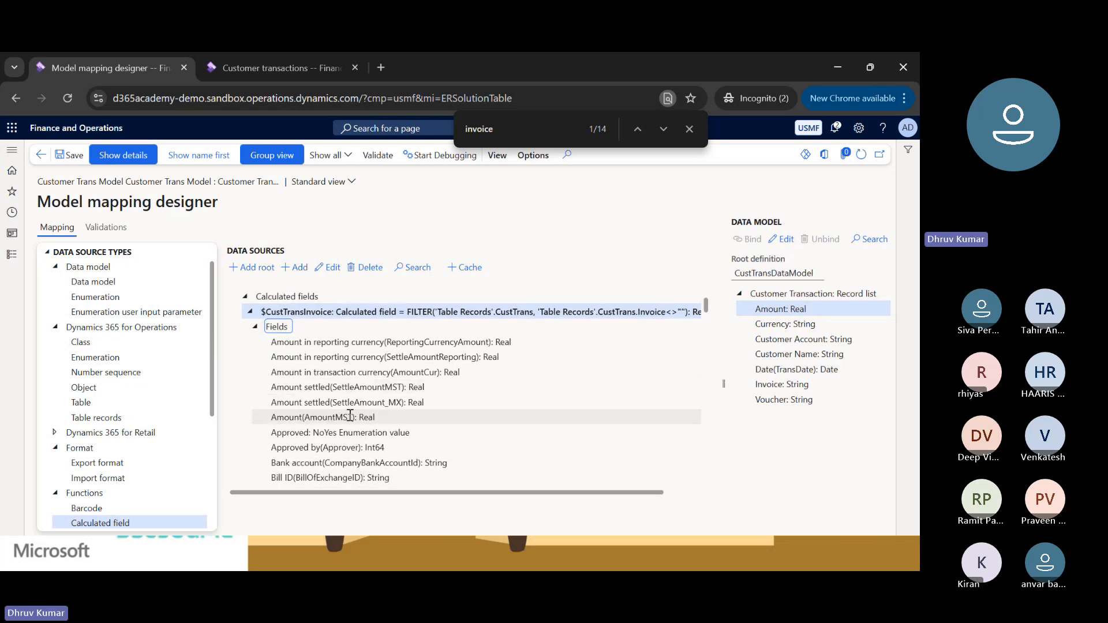
left_click(248, 67)
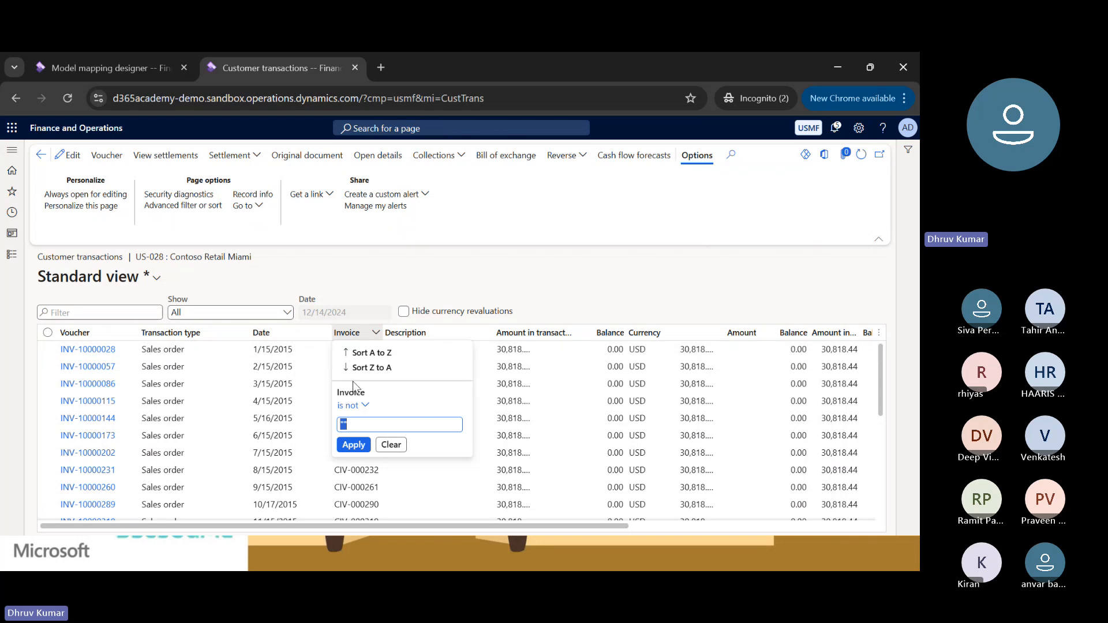
left_click(76, 67)
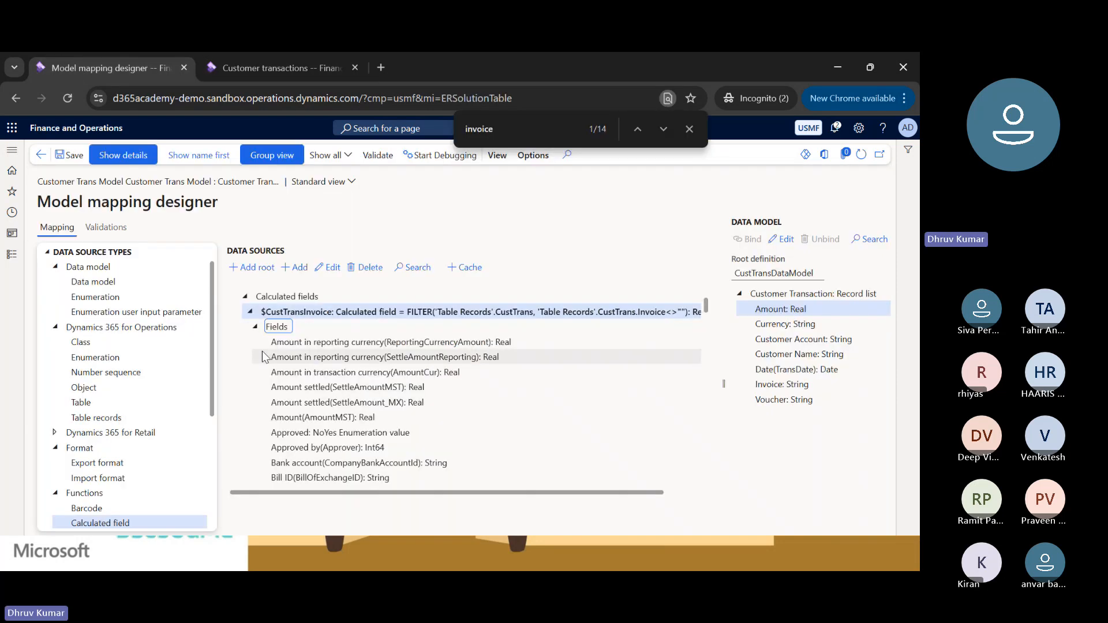
Bind the Customer Transaction record list of the data model to the $CustTransInvoice calculated field.
left_click(293, 312)
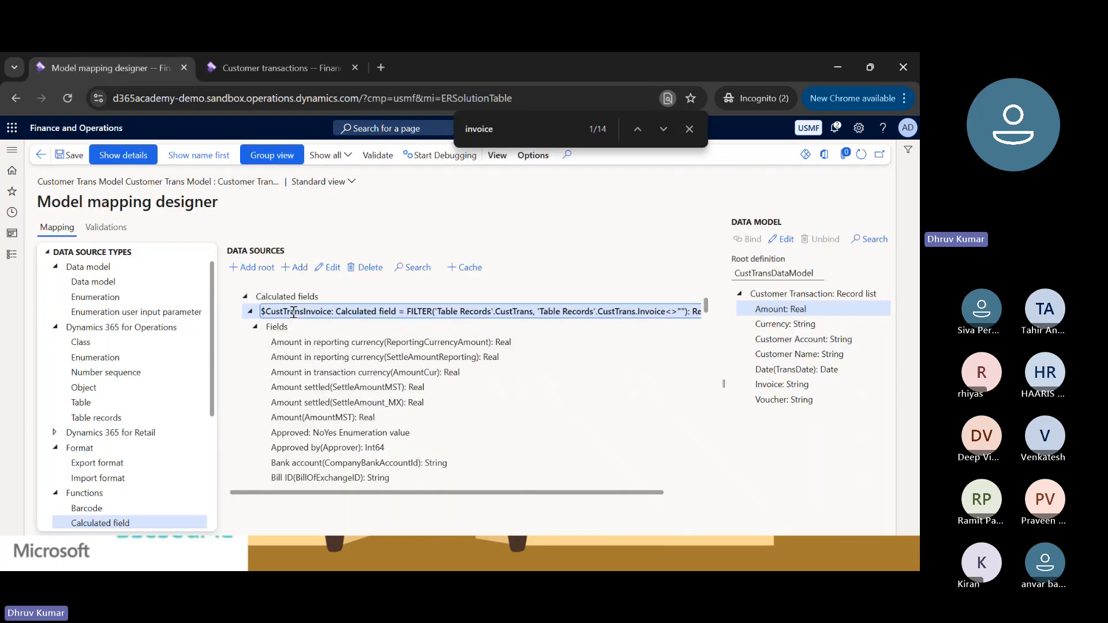
scroll(525, 365, "right", 1)
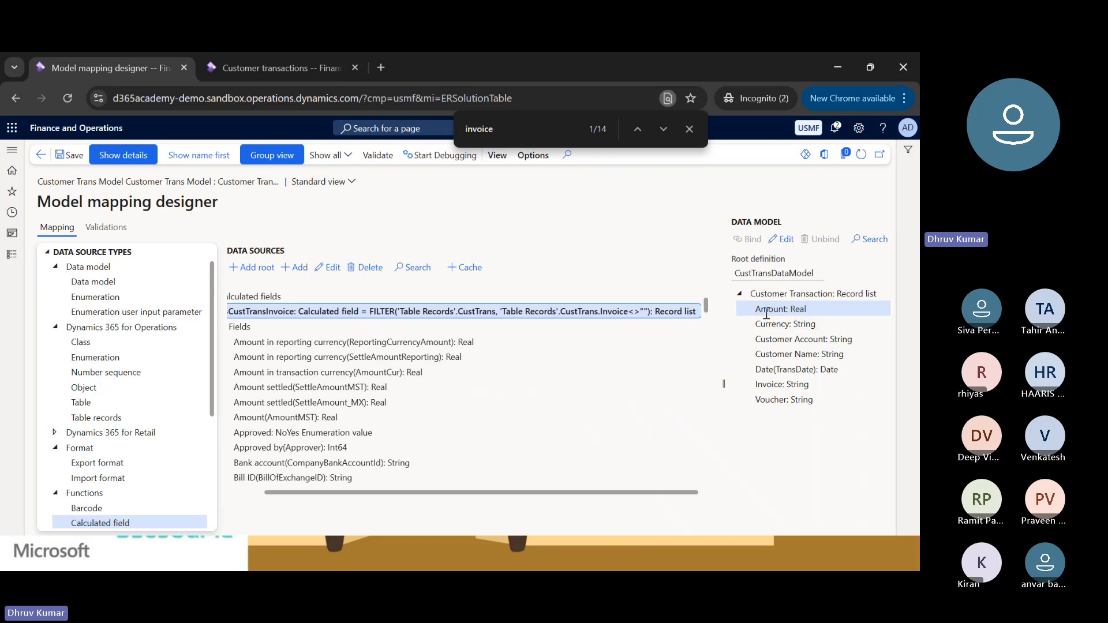
left_click(774, 295)
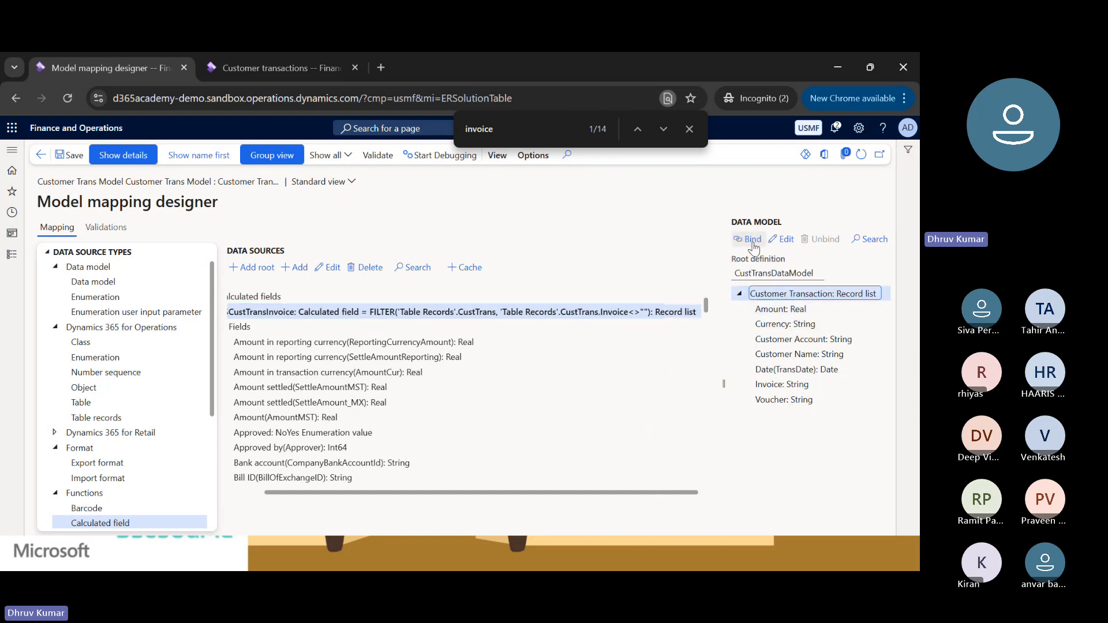
left_click(751, 240)
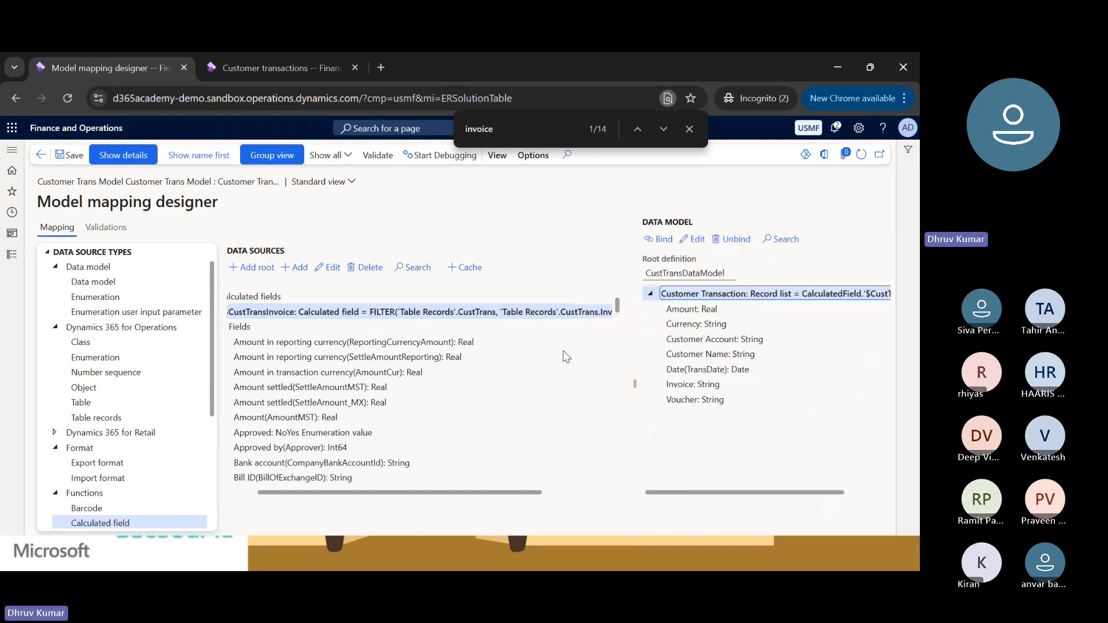
Bind the Amount field of the data model to Amount in transaction currency (AmountCur) under $CustTransInvoice.
scroll(439, 369, "left", 1)
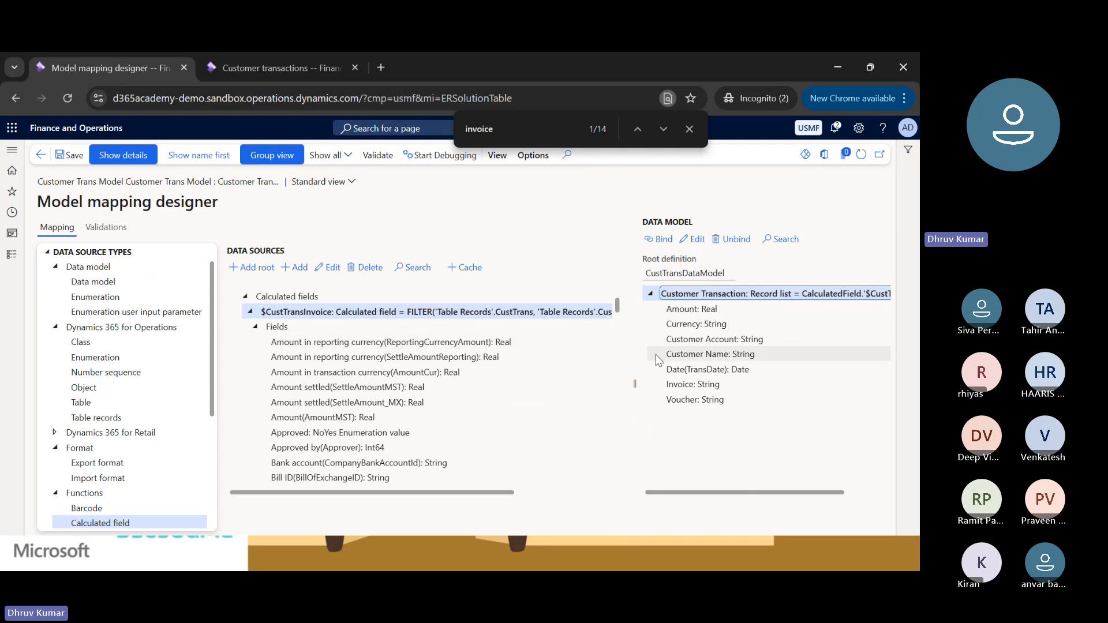
left_click(690, 309)
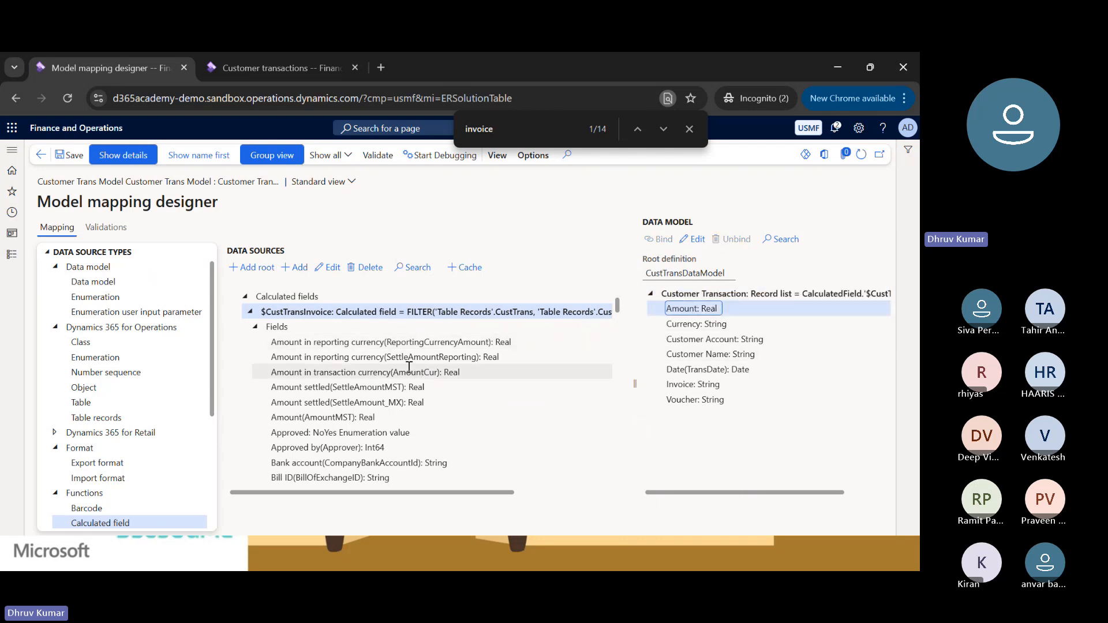
left_click(321, 372)
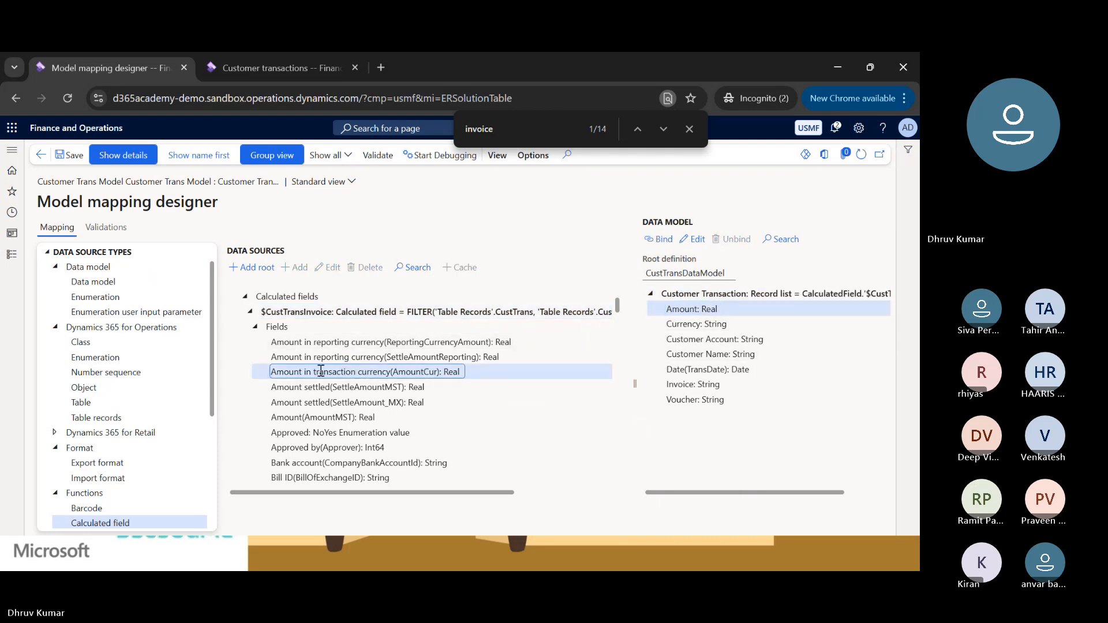
left_click(659, 239)
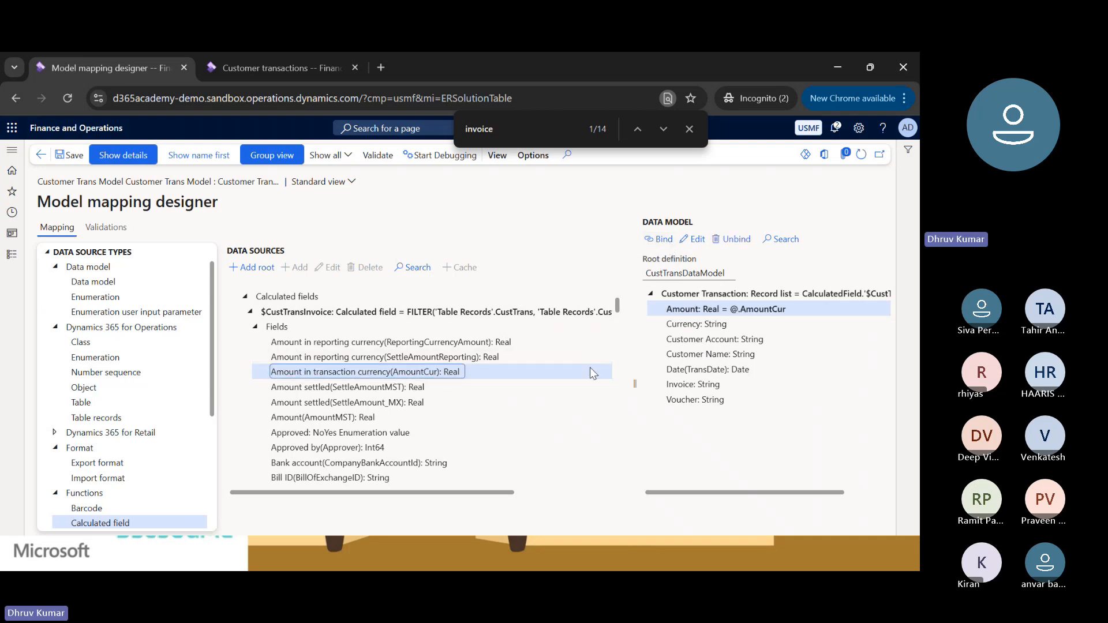
Bind the Currency field of the data model to Currency (CurrencyCode) under $CustTransInvoice.
left_click(676, 325)
scroll(411, 404, "down", 6)
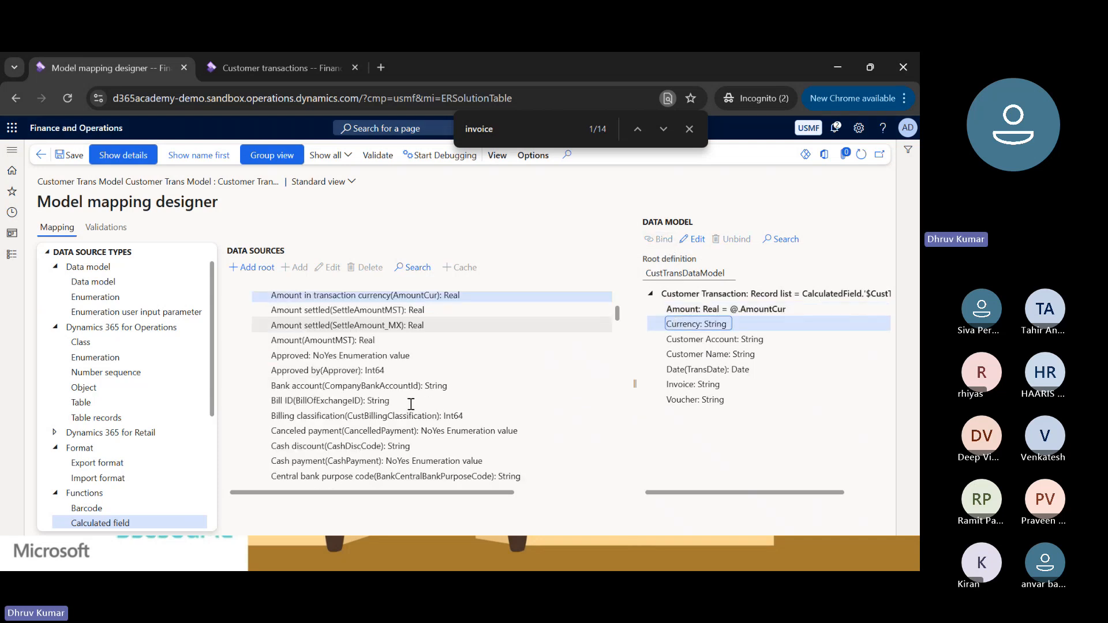
scroll(411, 404, "down", 4)
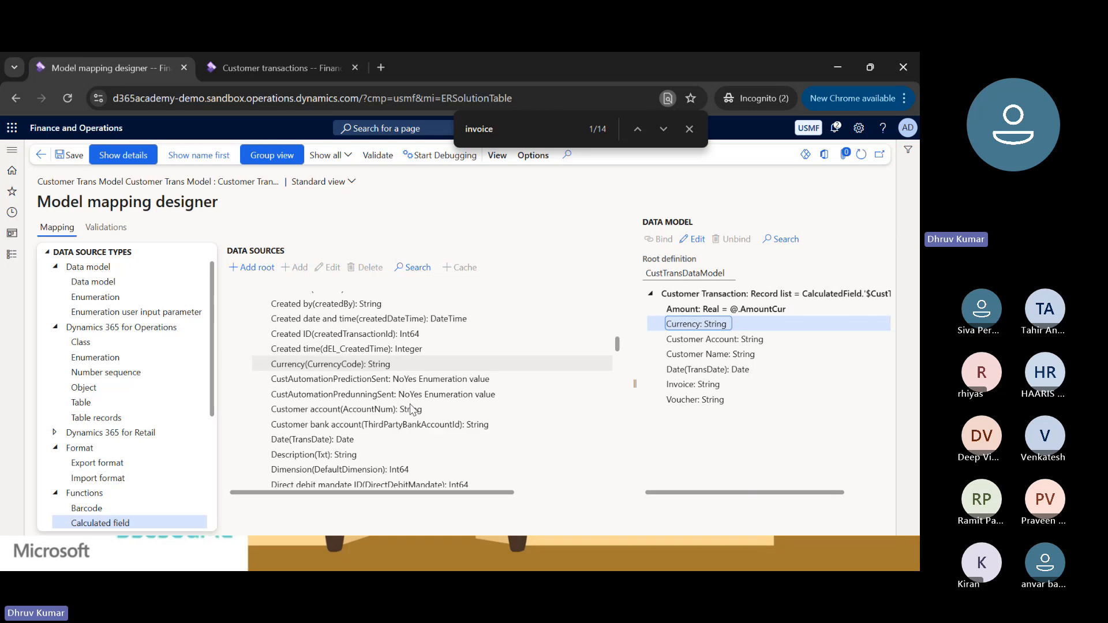
scroll(411, 404, "up", 1)
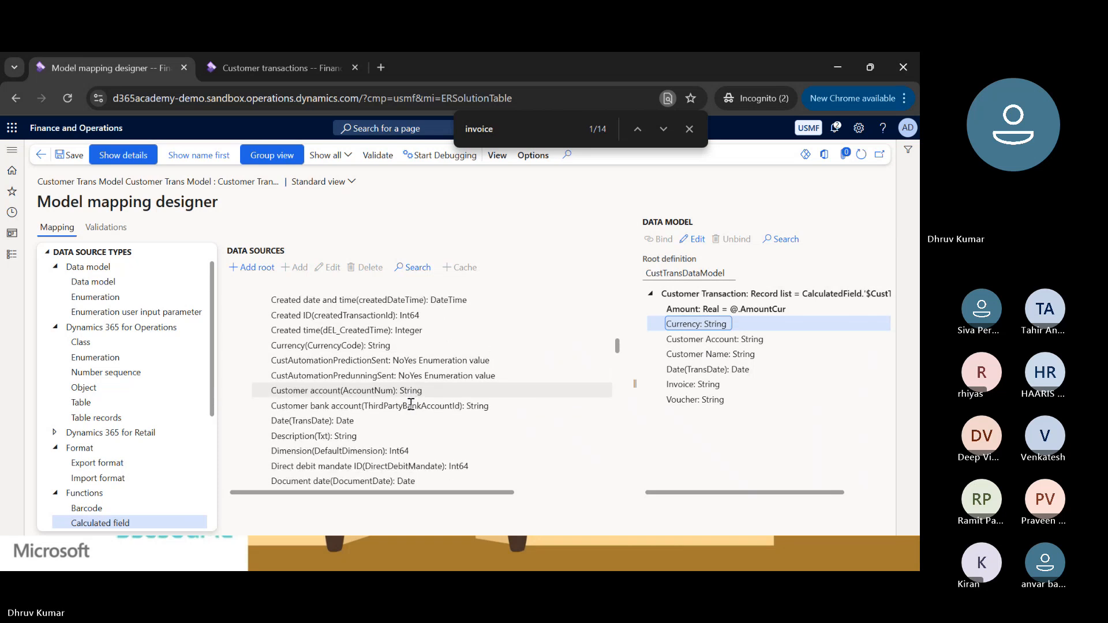
left_click(334, 346)
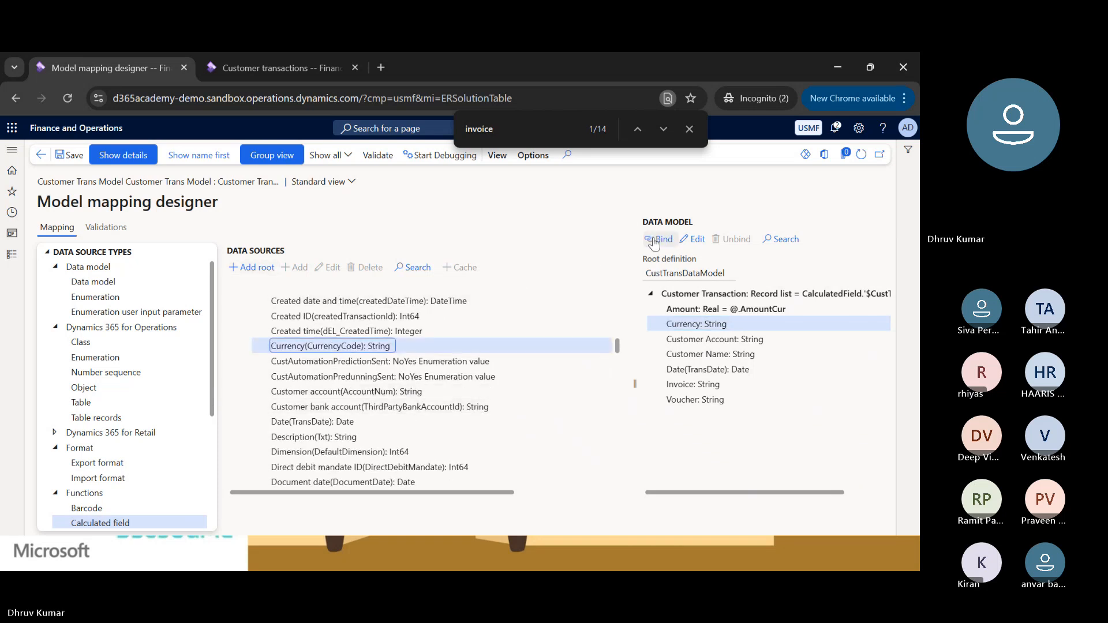
left_click(658, 239)
Bind the Customer Account field of the data model to Customer account (AccountNum) under $CustTransInvoice.
left_click(704, 340)
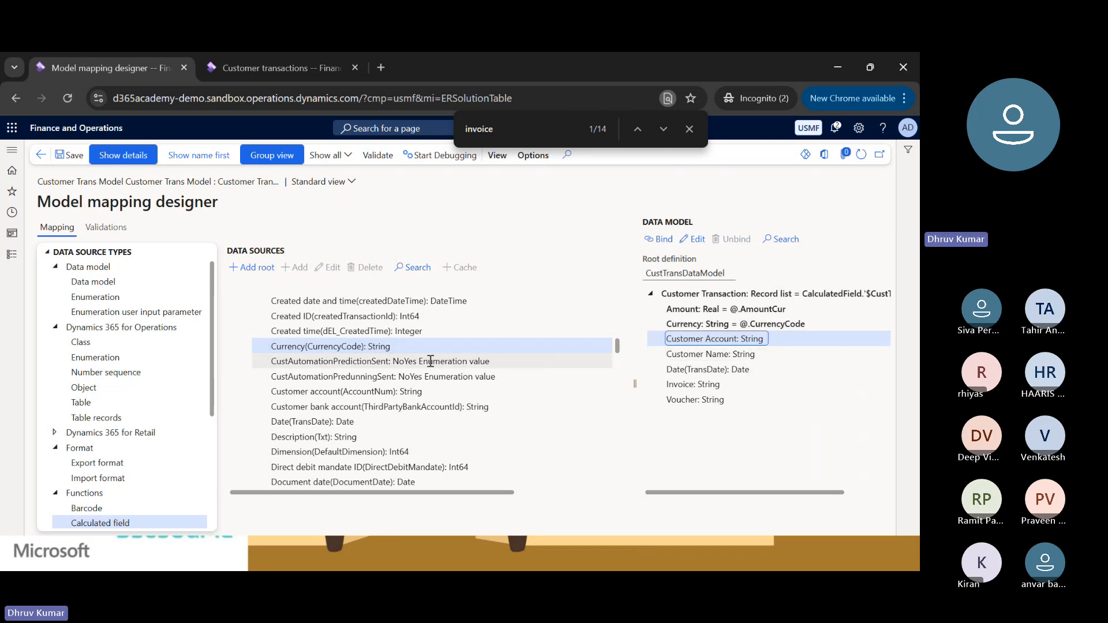
scroll(318, 369, "down", 1)
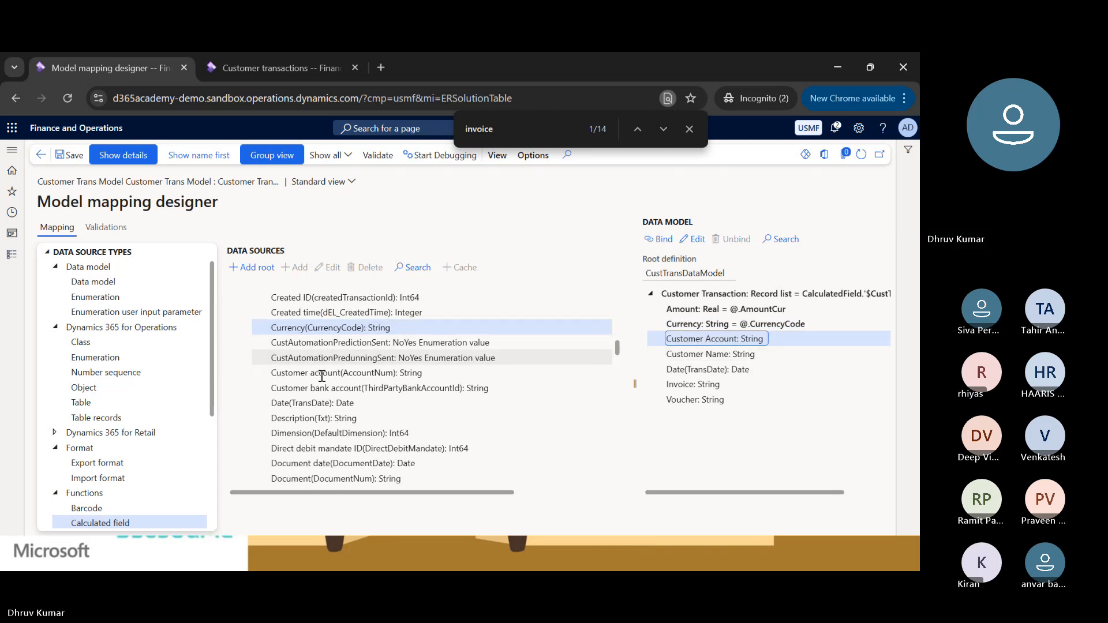
left_click(319, 371)
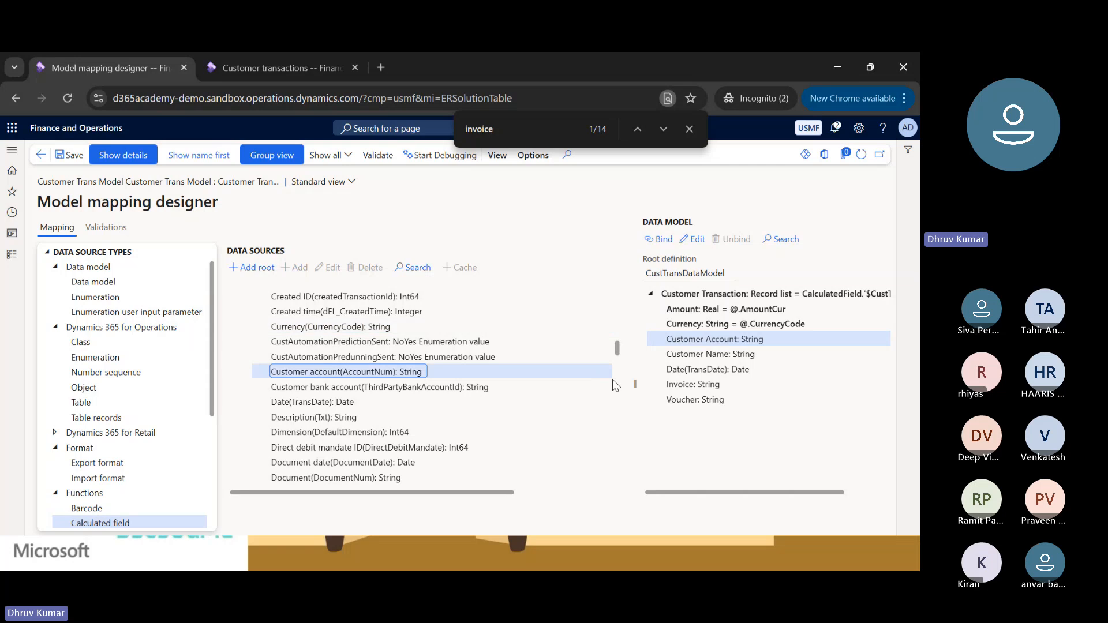
left_click(658, 239)
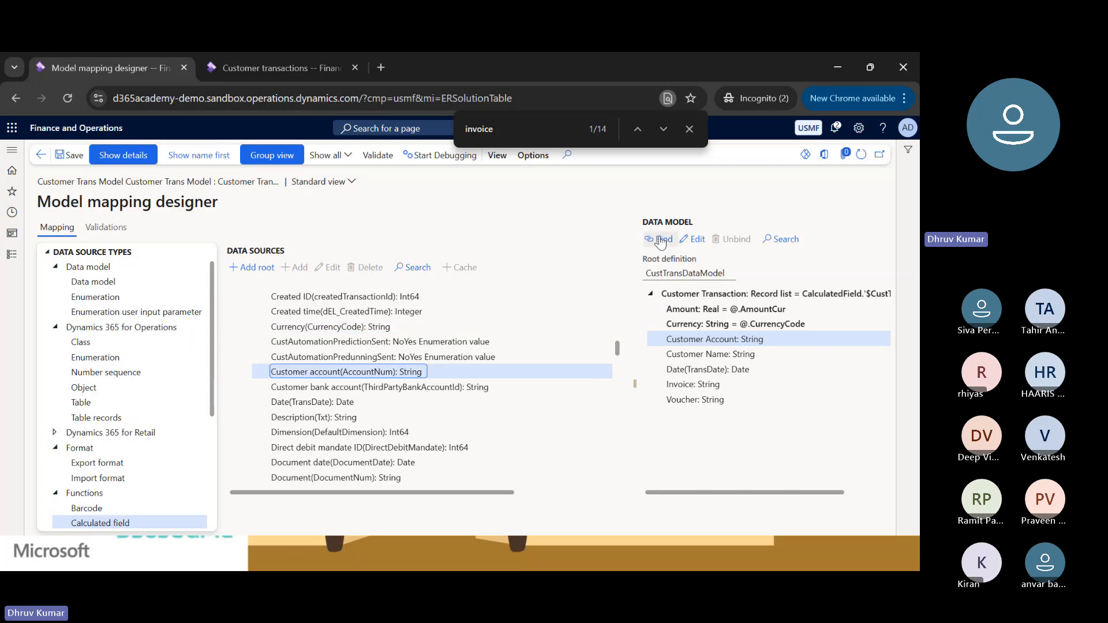
Select the Customer Name model field, collapse the Fields group, and look through the Methods of $CustTransInvoice for a matching source.
left_click(721, 357)
left_click(299, 388)
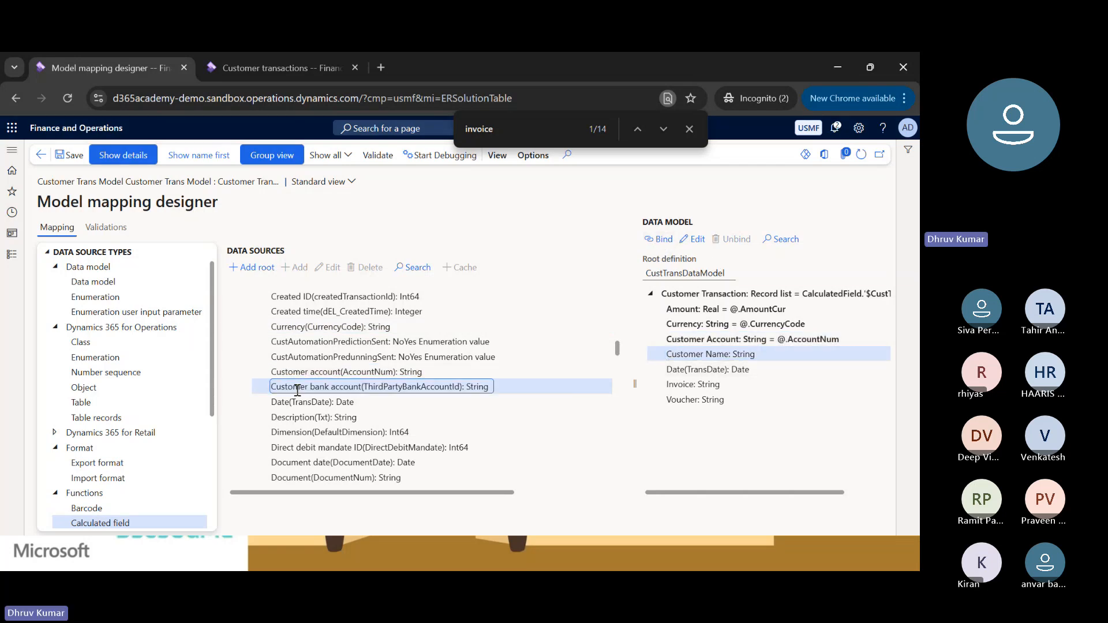
key("Left")
key("Left")
key("Down")
key("Down")
key("Down")
key("Down")
key("Up")
key("Up")
key("Up")
key("Up")
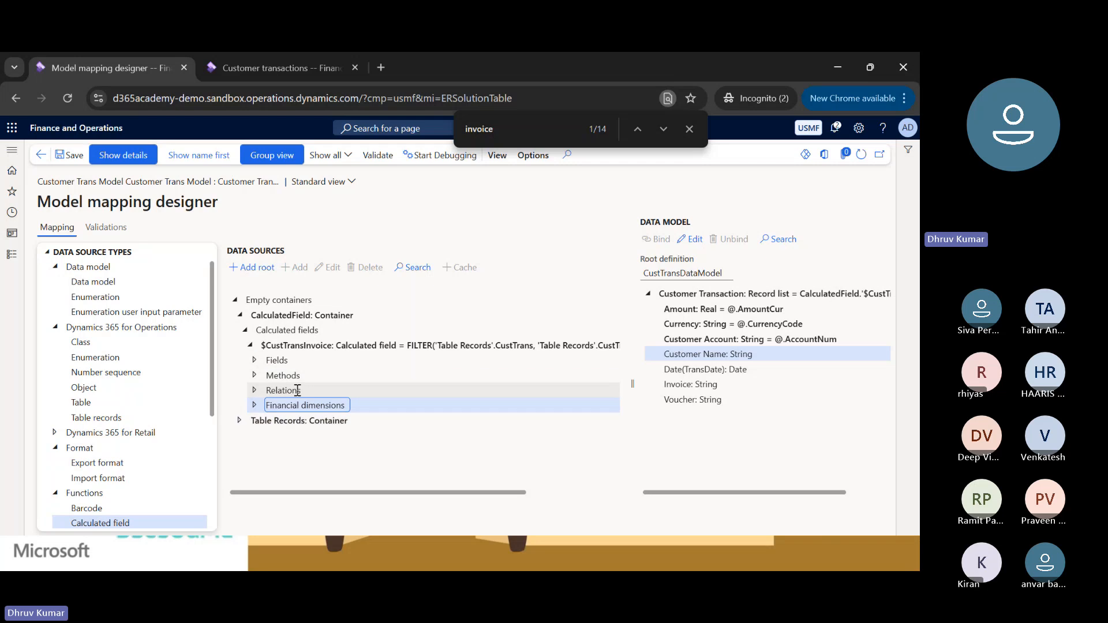
key("Down")
key("Right")
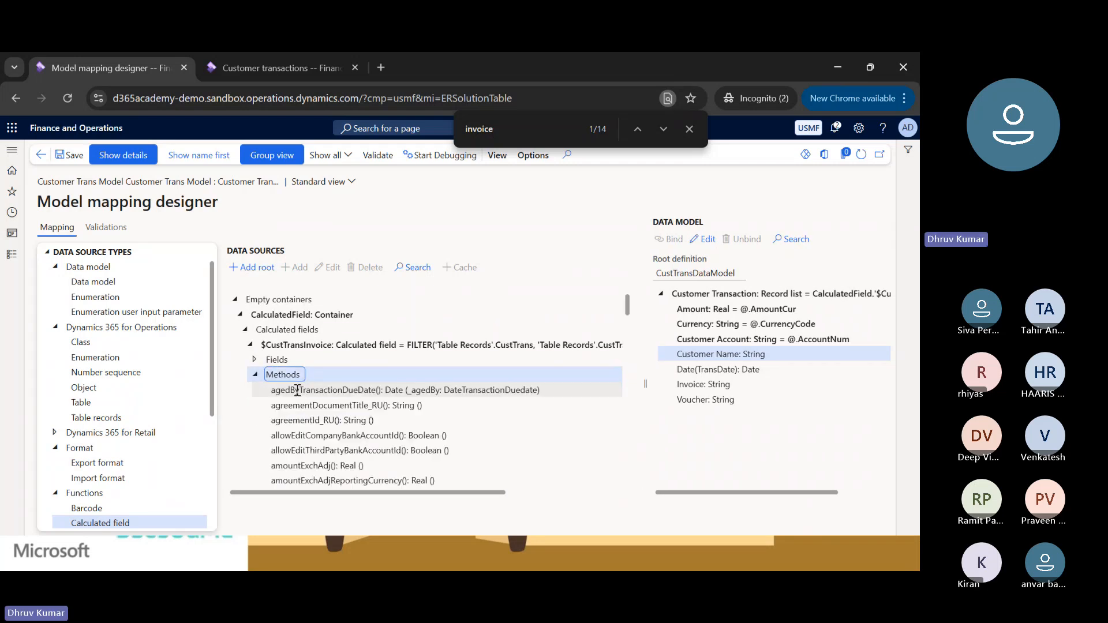
scroll(297, 390, "down", 2)
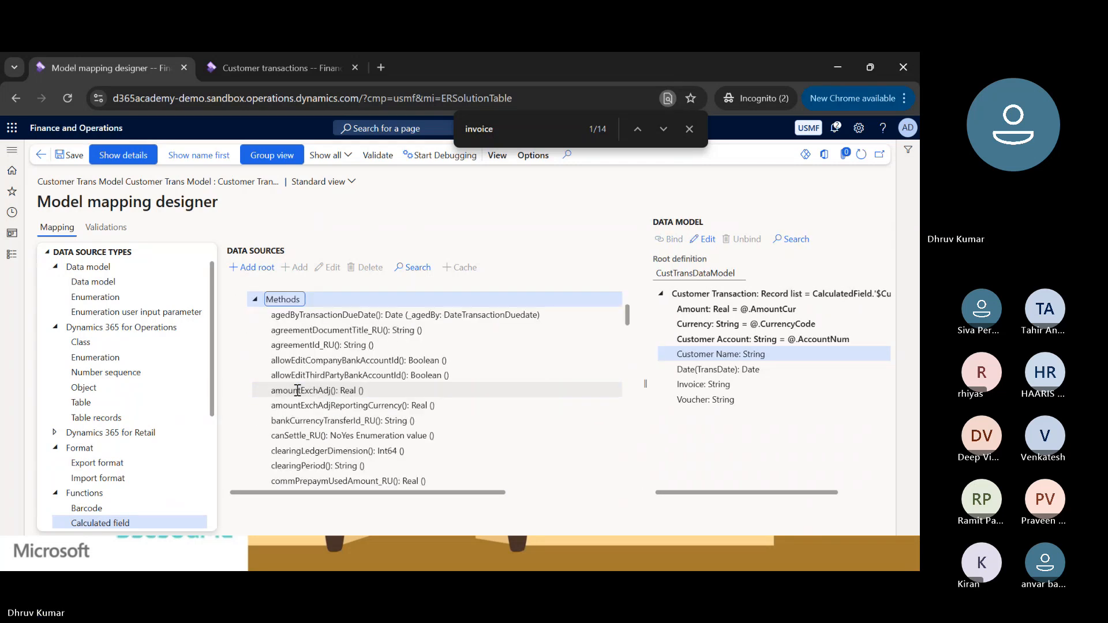
left_click(255, 300)
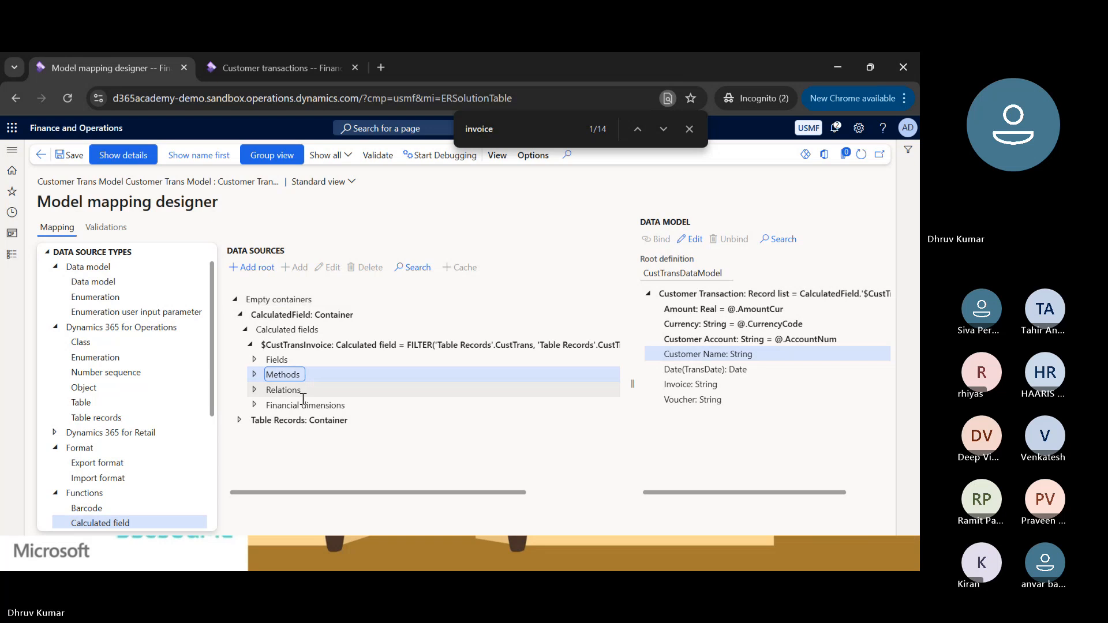
Expand the Relations of $CustTransInvoice and look through its <Relations record for a customer table source.
left_click(254, 389)
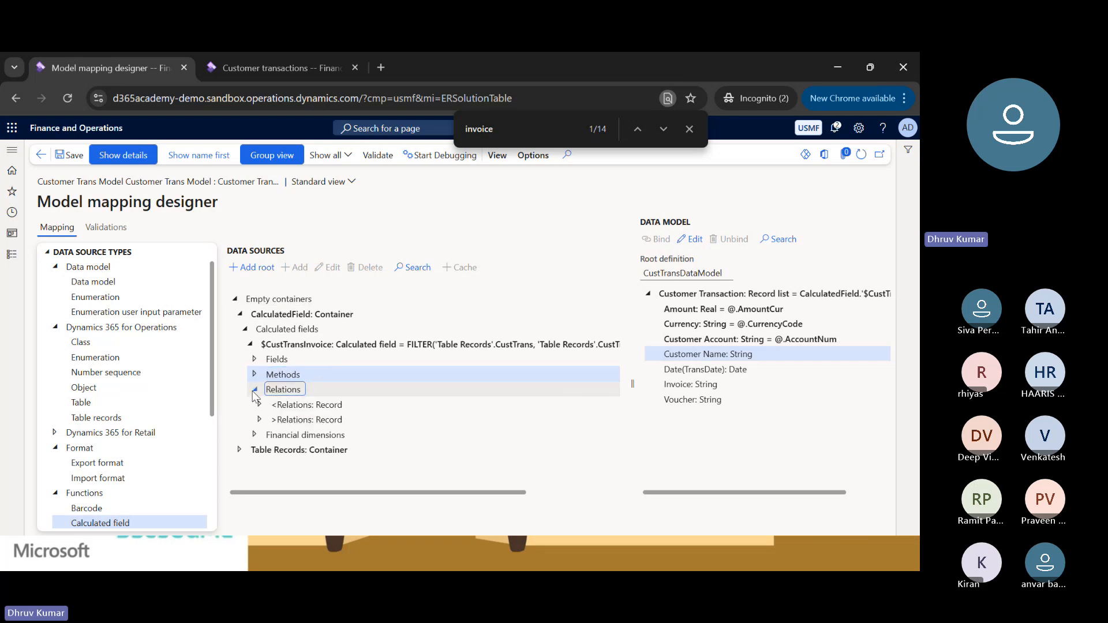
left_click(260, 405)
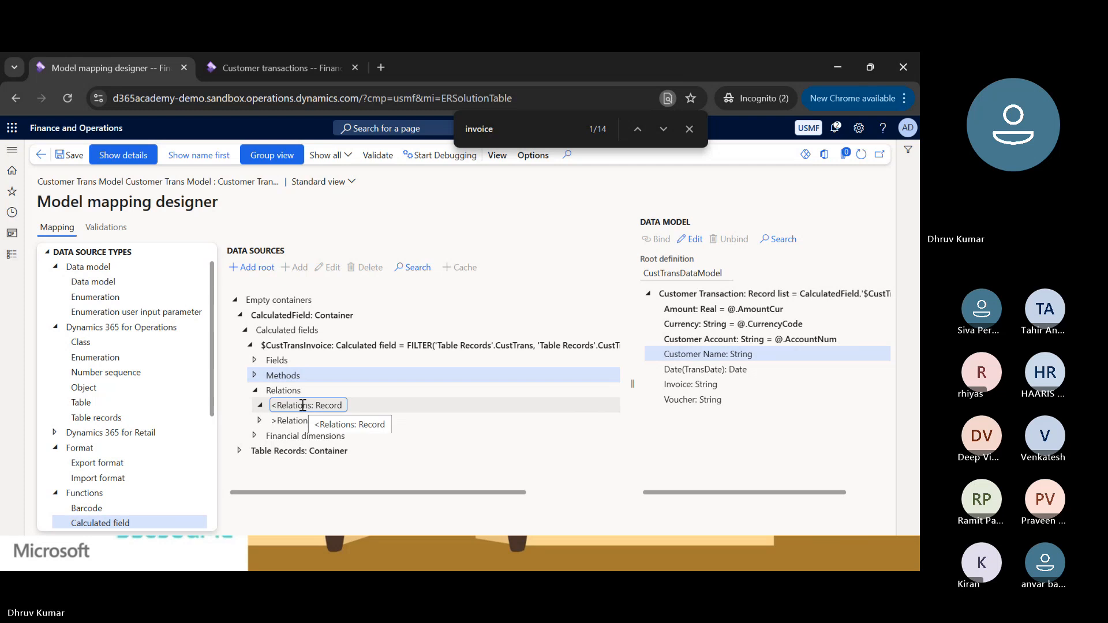
scroll(303, 405, "down", 3)
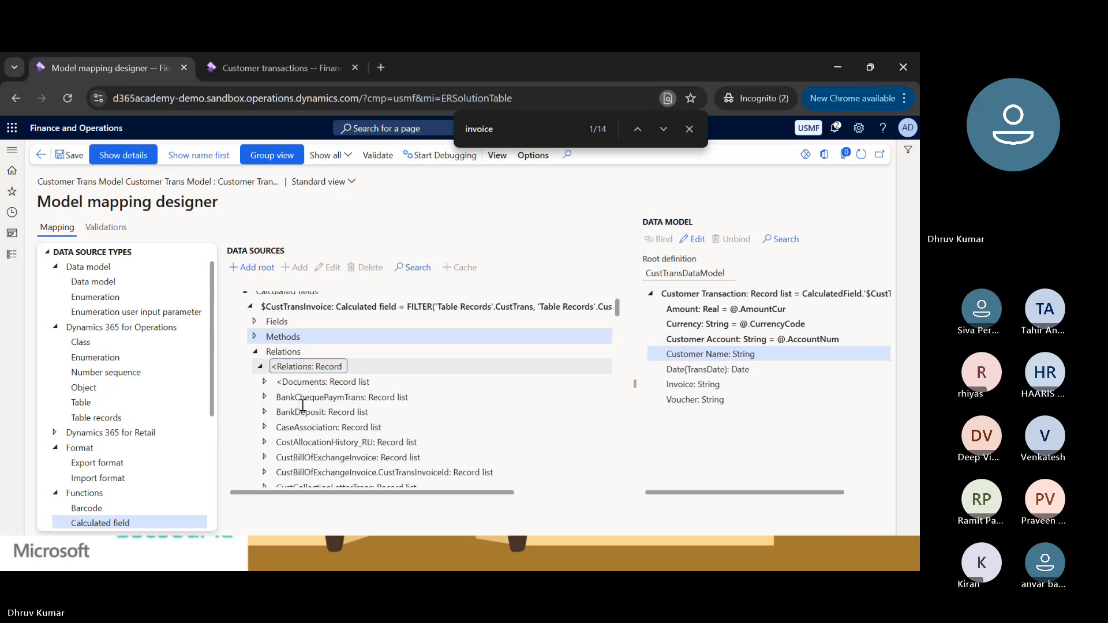
scroll(302, 406, "down", 4)
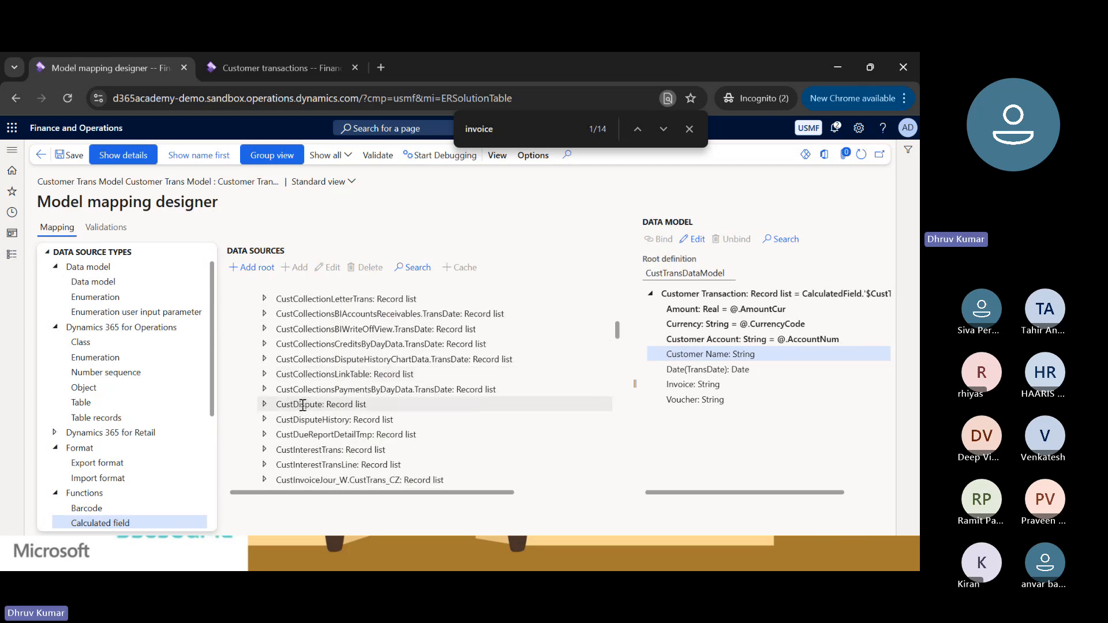
scroll(302, 405, "down", 5)
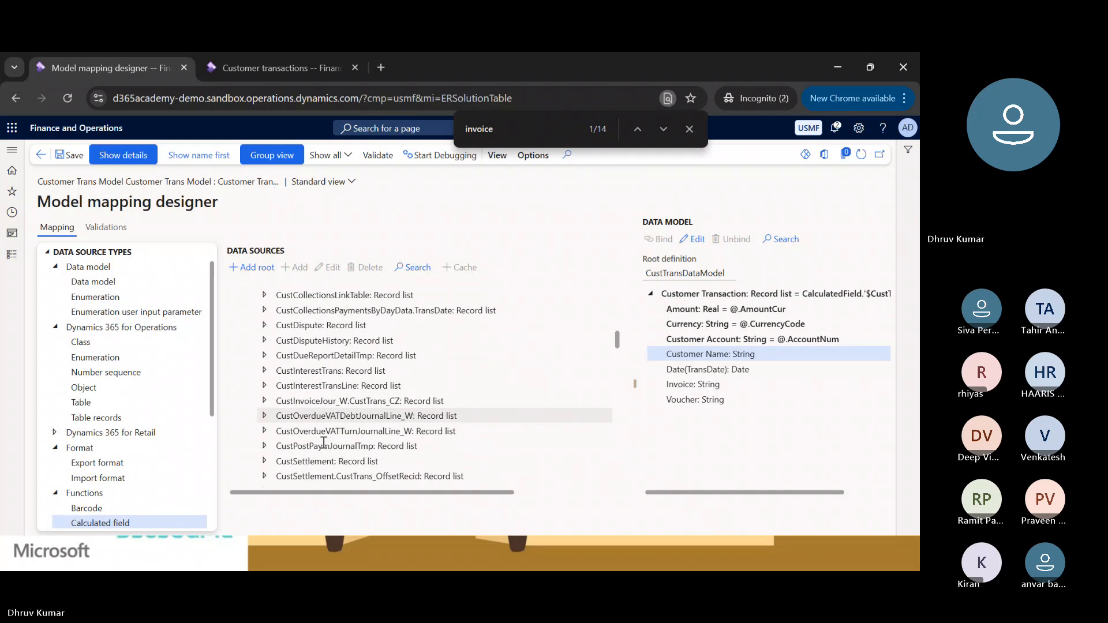
scroll(324, 442, "down", 3)
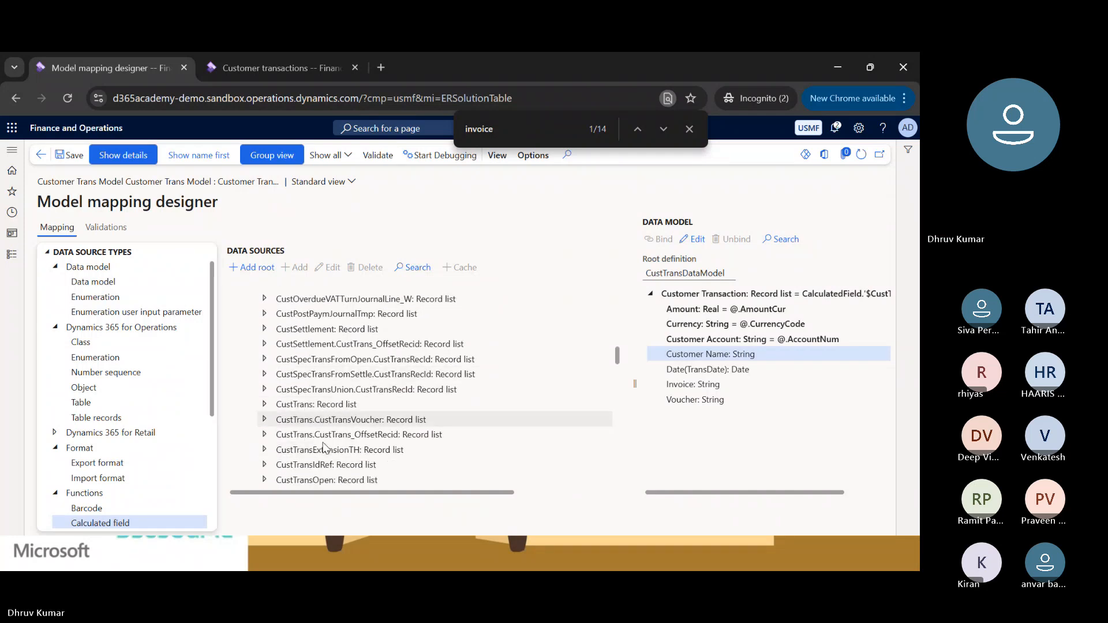
scroll(324, 443, "down", 10)
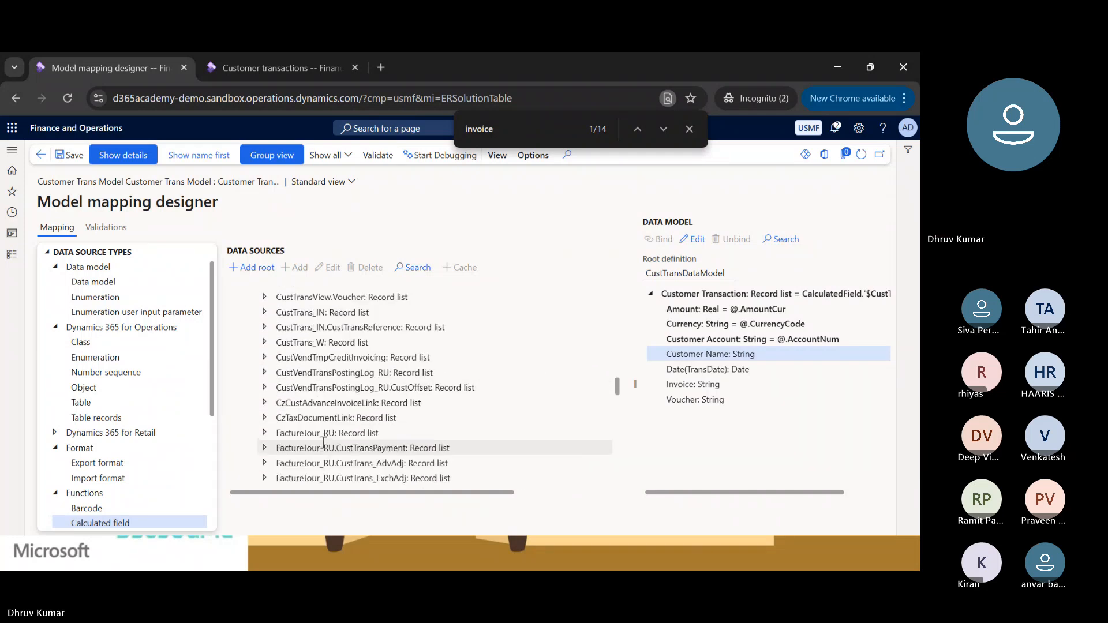
scroll(324, 446, "up", 4)
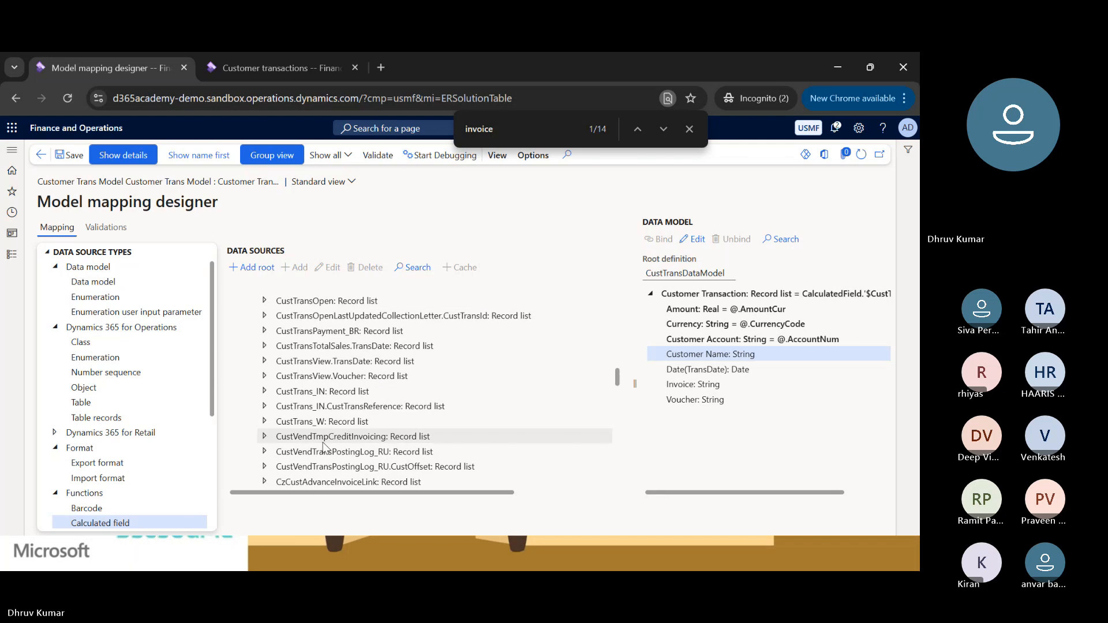
Search the page for "custtab" and "CustAccount" to locate the customer table relation.
key("ctrl+f")
type("custtab")
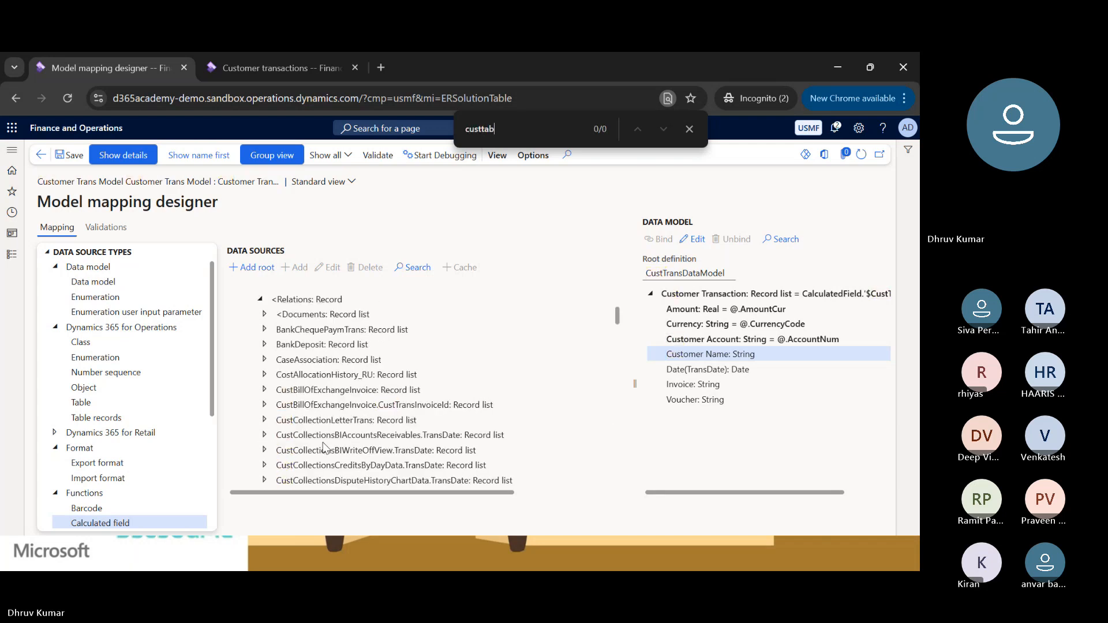
key("ctrl+BackSpace")
type("CustAccou")
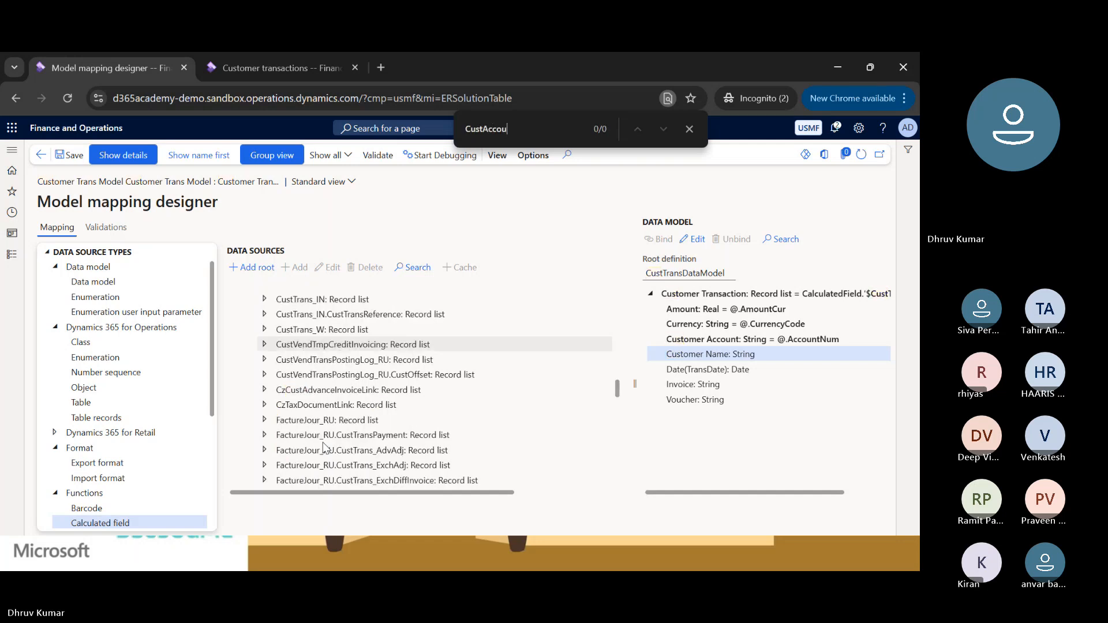
type("nt")
key("ctrl+BackSpace")
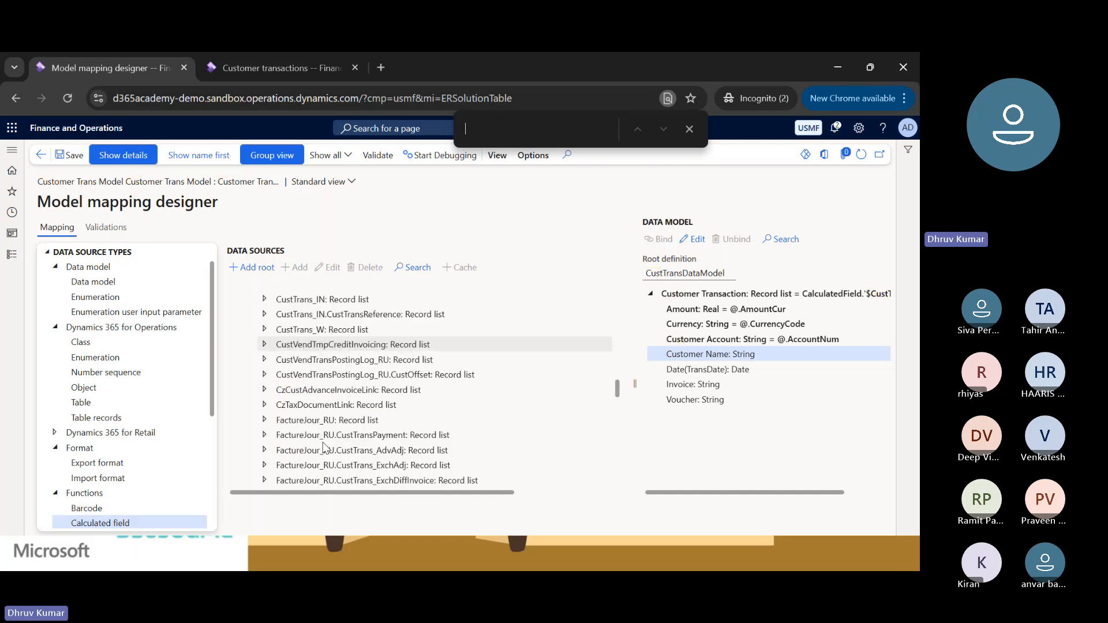
Look through the remaining <Relations entries down to the end of the list, and collapse the Relations group.
scroll(371, 375, "down", 3)
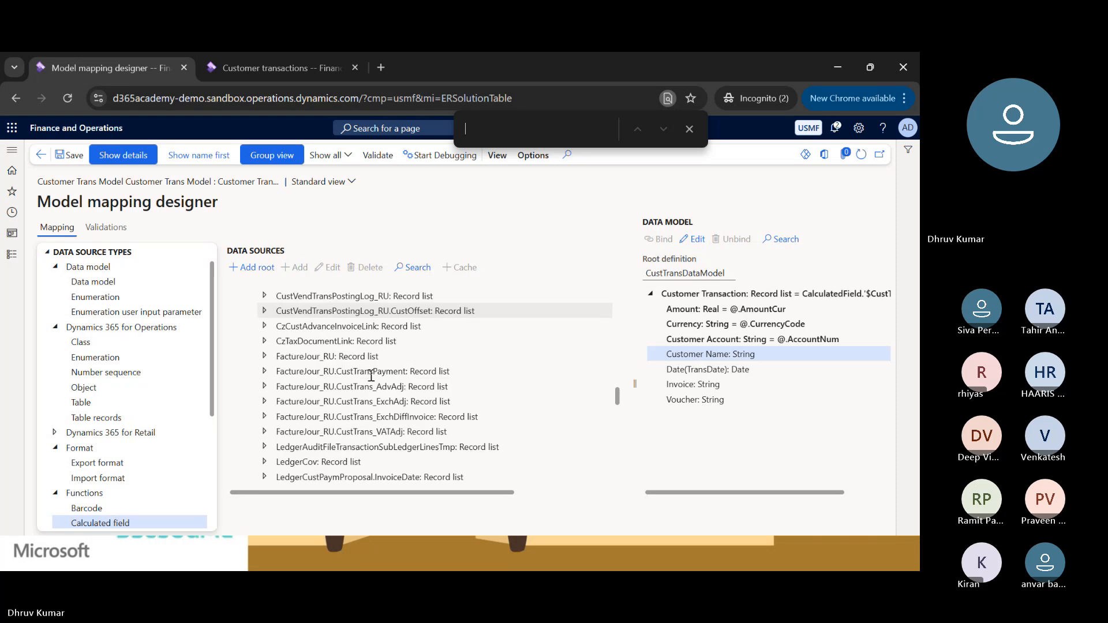
scroll(370, 375, "down", 5)
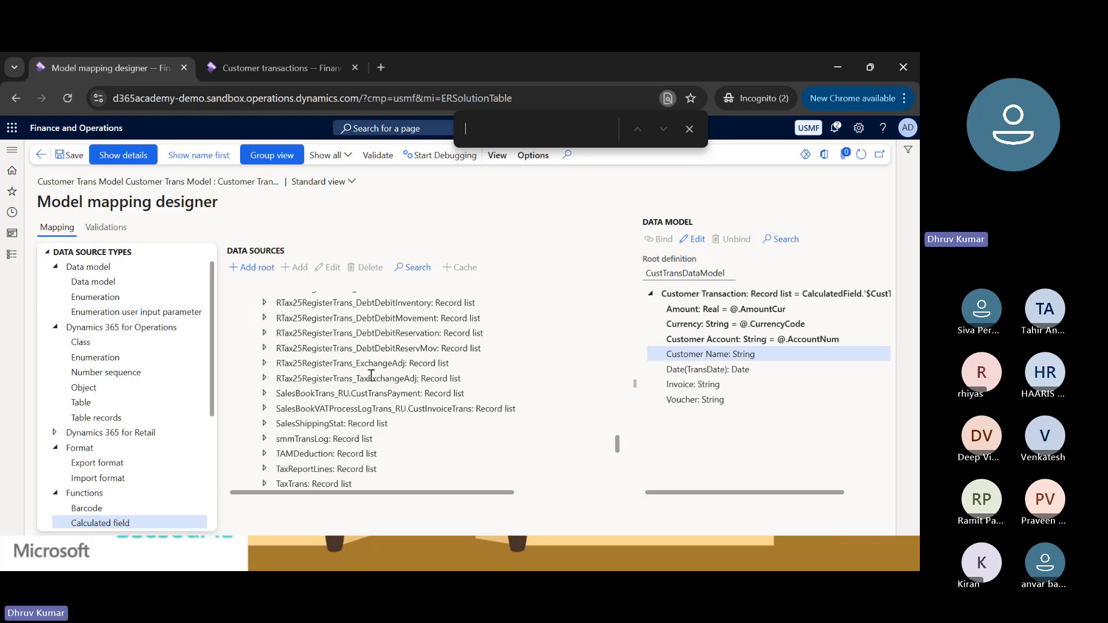
scroll(371, 375, "down", 3)
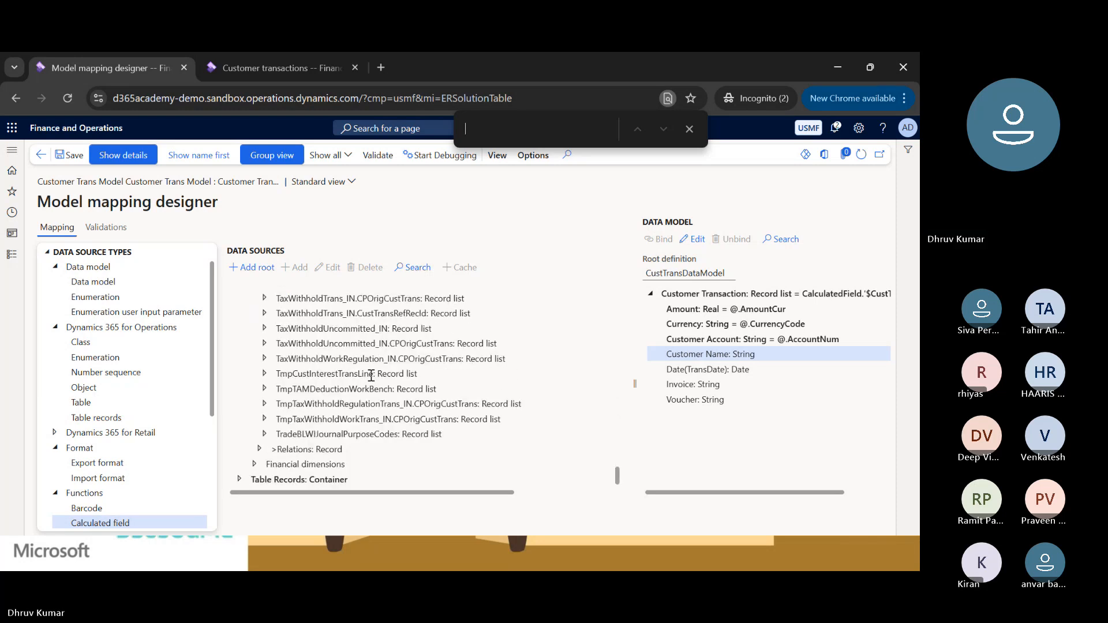
left_click(365, 369)
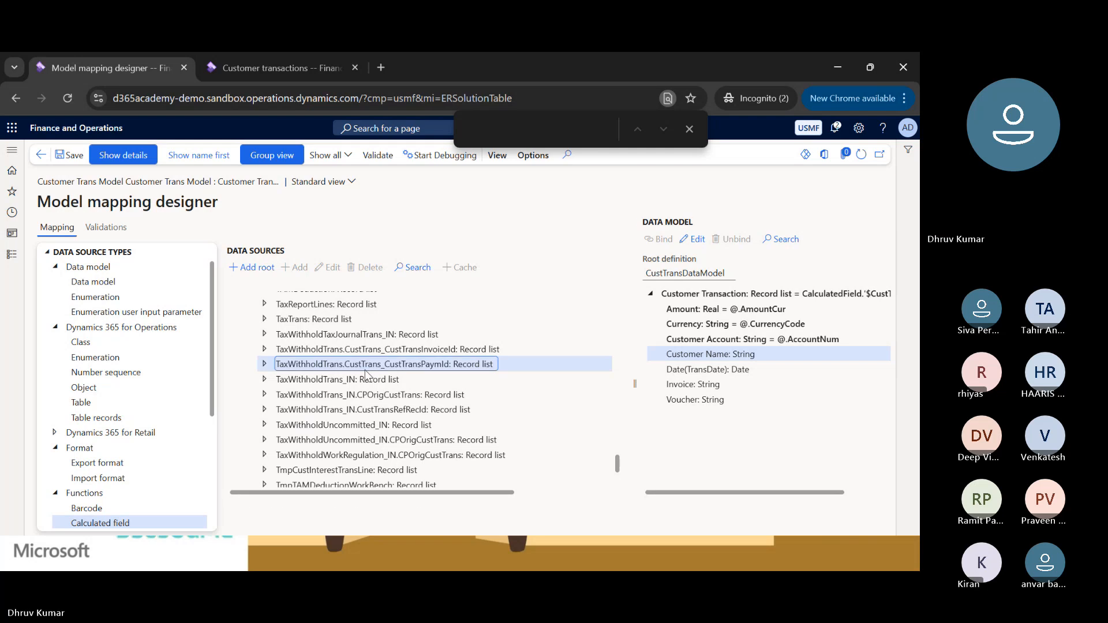
key("Left")
key("Left")
key("Left")
key("Left")
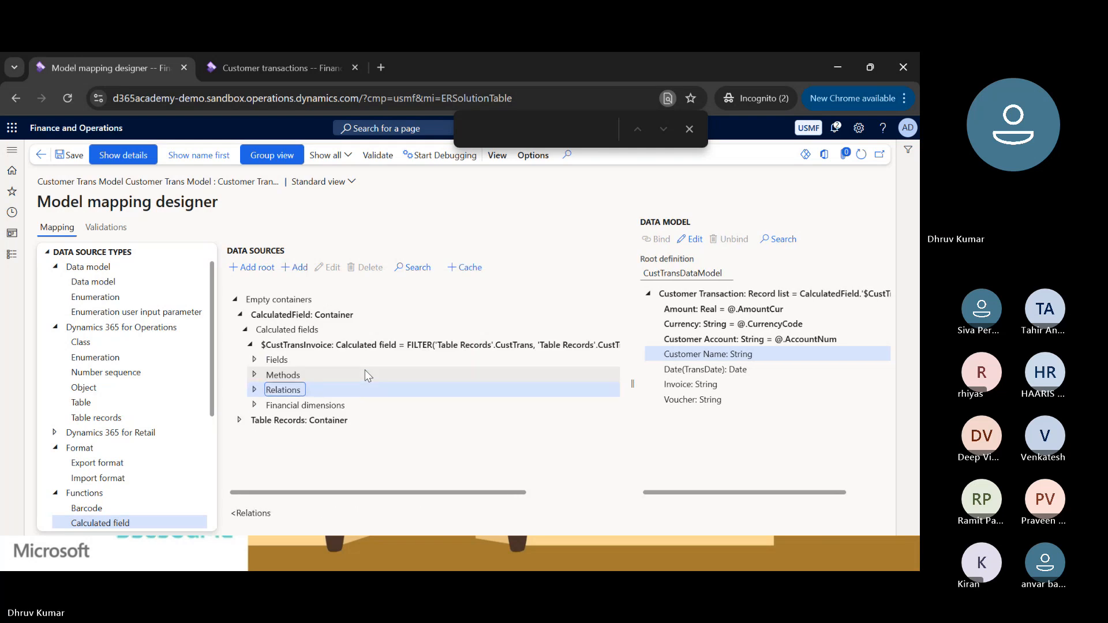
Expand >Relations under $CustTransInvoice and go through its record lists to the Customers(CustTable_AccountNum) relation.
key("Right")
key("Down")
key("Down")
key("Right")
key("Down")
key("Down")
key("Down")
key("Down")
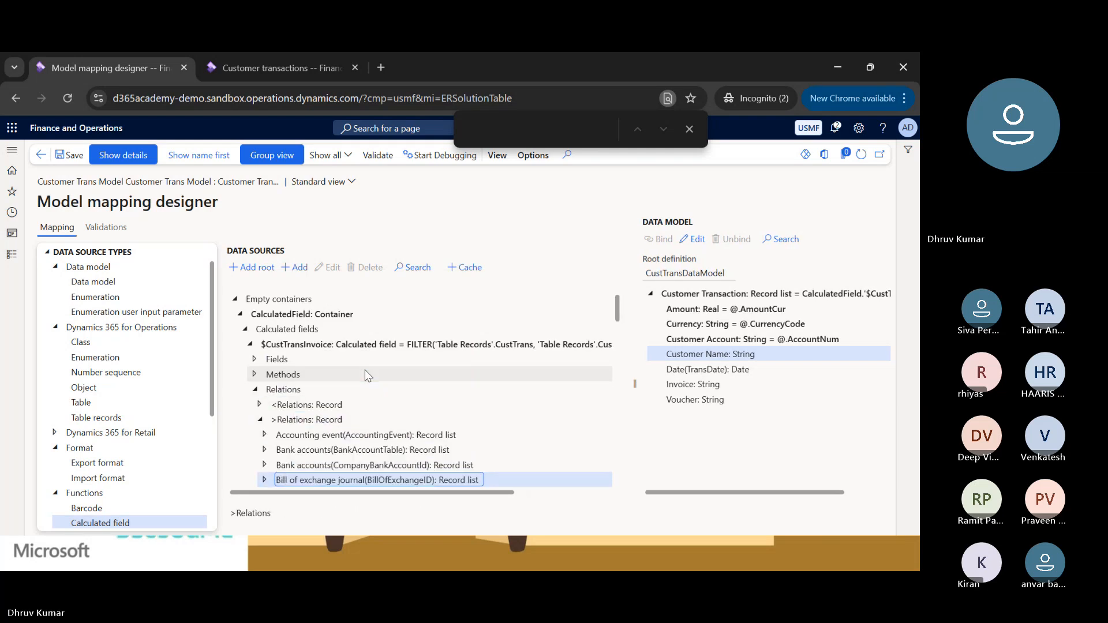
key("Down")
key("Down")
key("Down")
key("Down")
key("Down")
key("Down")
key("Down")
key("Down")
key("Down")
key("Down")
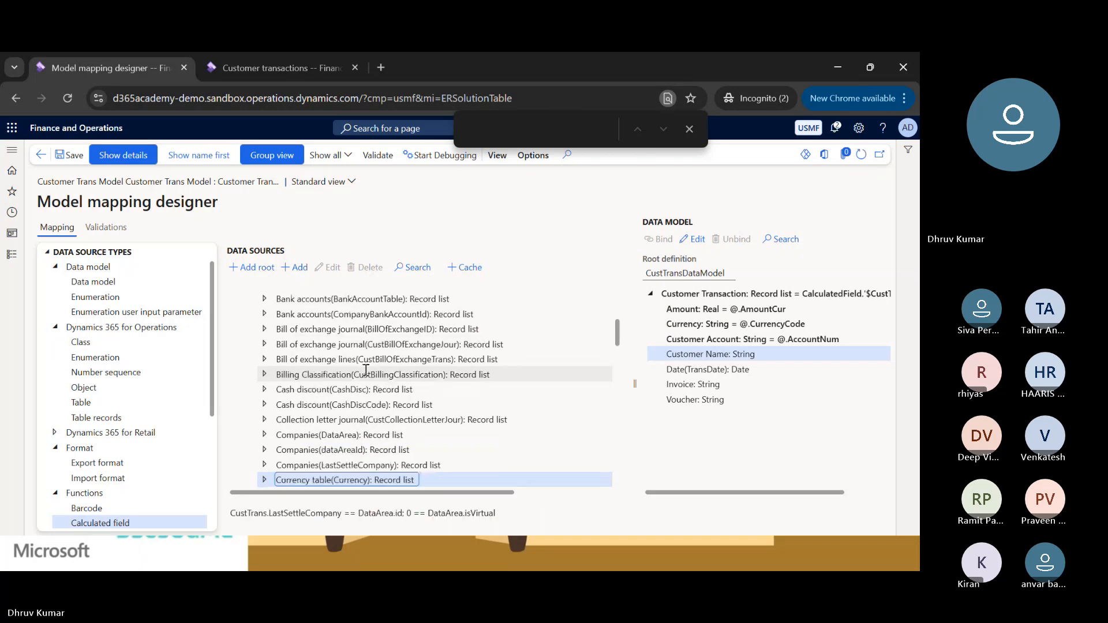
key("Down")
key("Down")
key("Down")
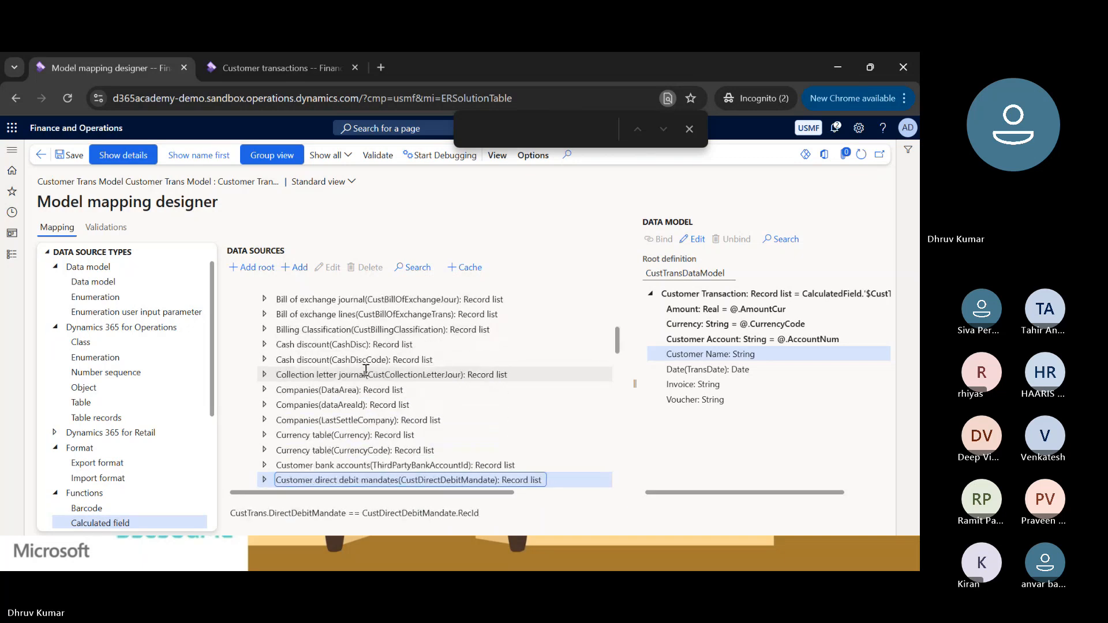
key("Down")
key("Down")
key("Down")
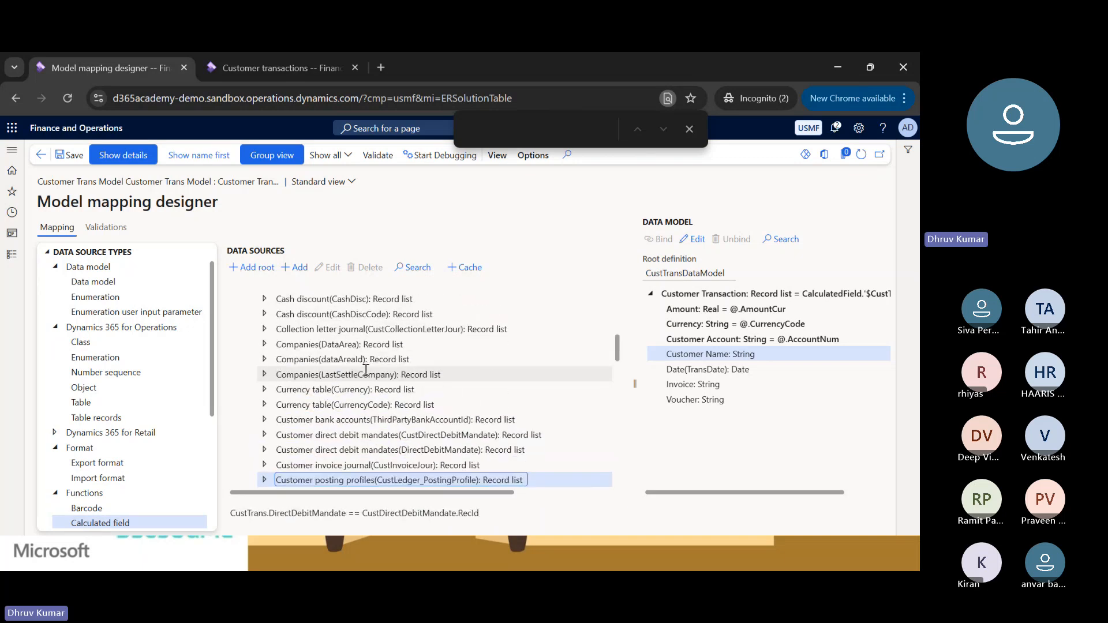
key("Down")
key("Down")
key("Down")
key("Down")
key("Down")
key("Down")
key("Down")
key("Down")
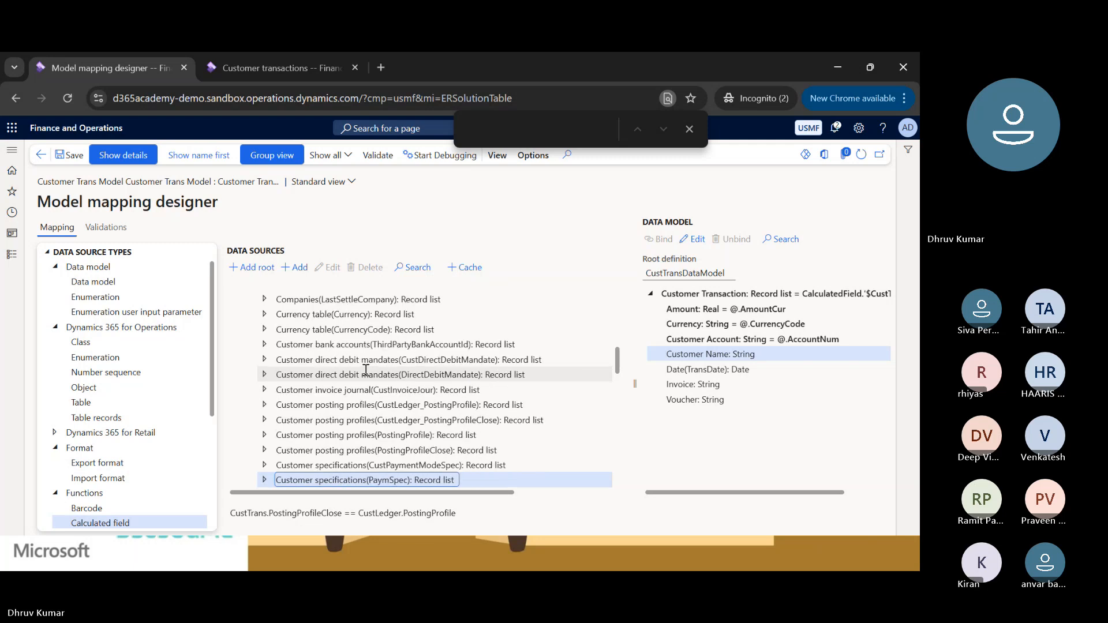
key("Down")
key("Down")
key("Down")
key("Down")
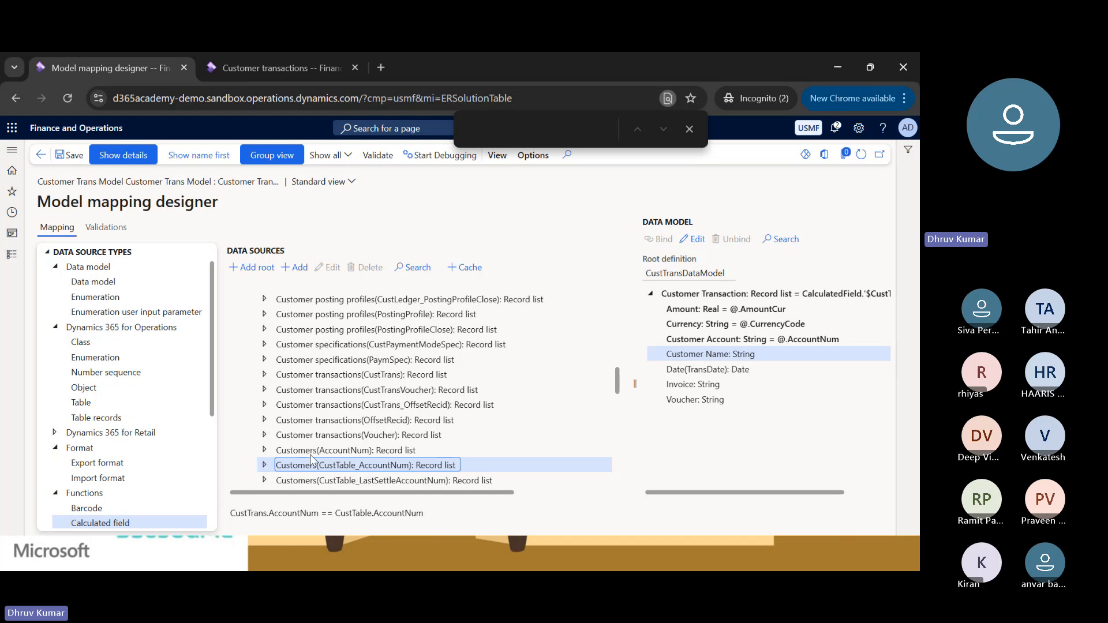
Collapse the relations and the whole $CustTransInvoice node, leaving that calculated field selected as the parent.
left_click(340, 435)
key("Left")
key("Left")
key("Left")
key("Left")
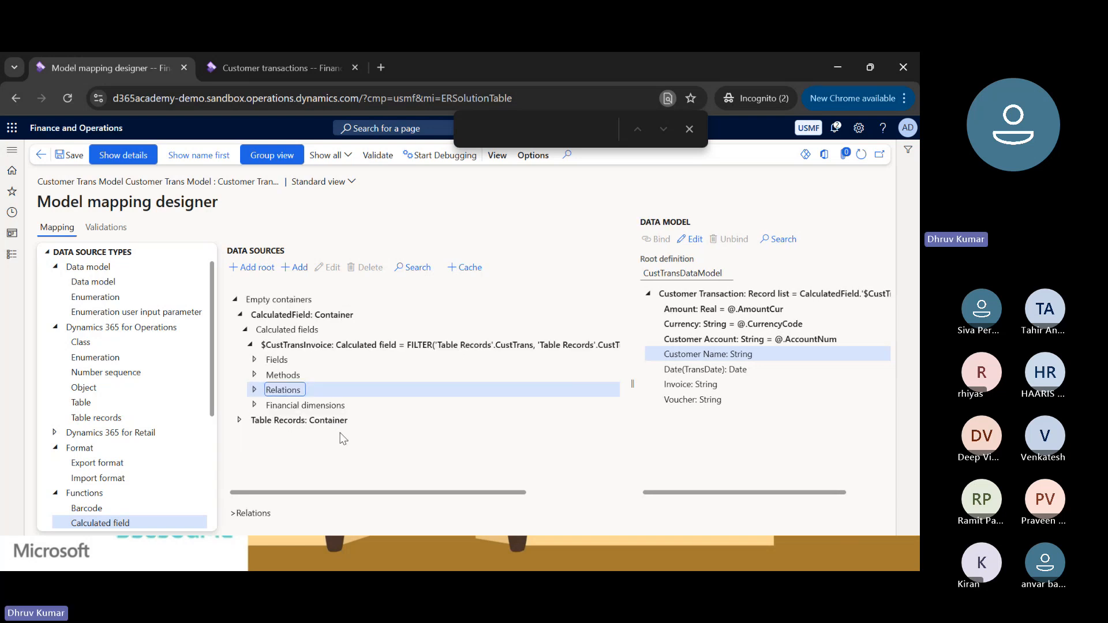
key("Left")
key("Left")
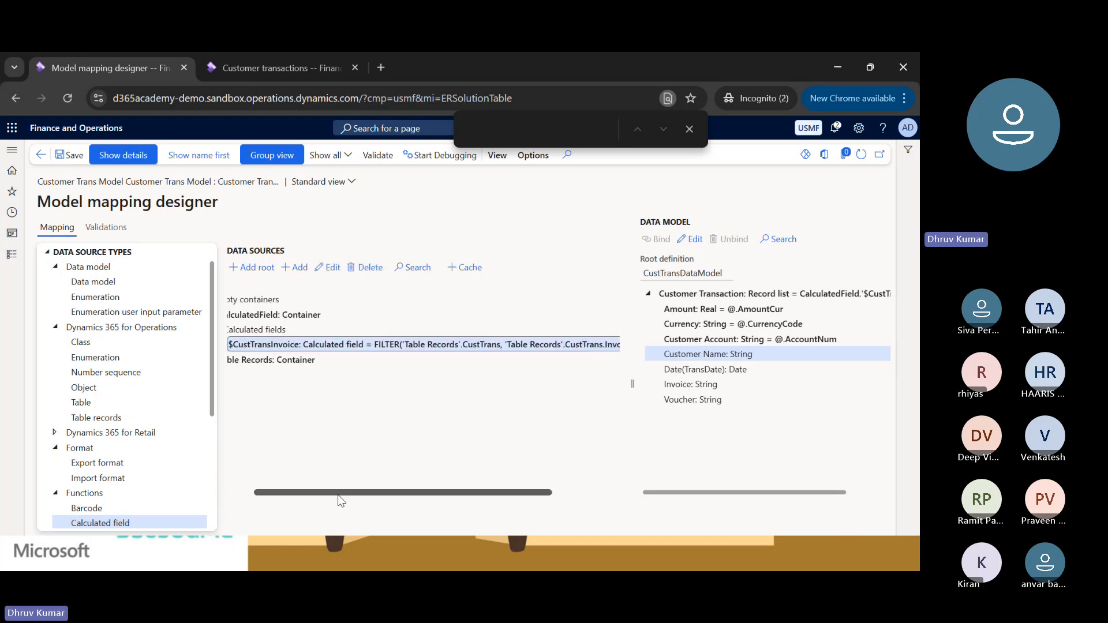
left_click_drag(338, 495, 102, 523)
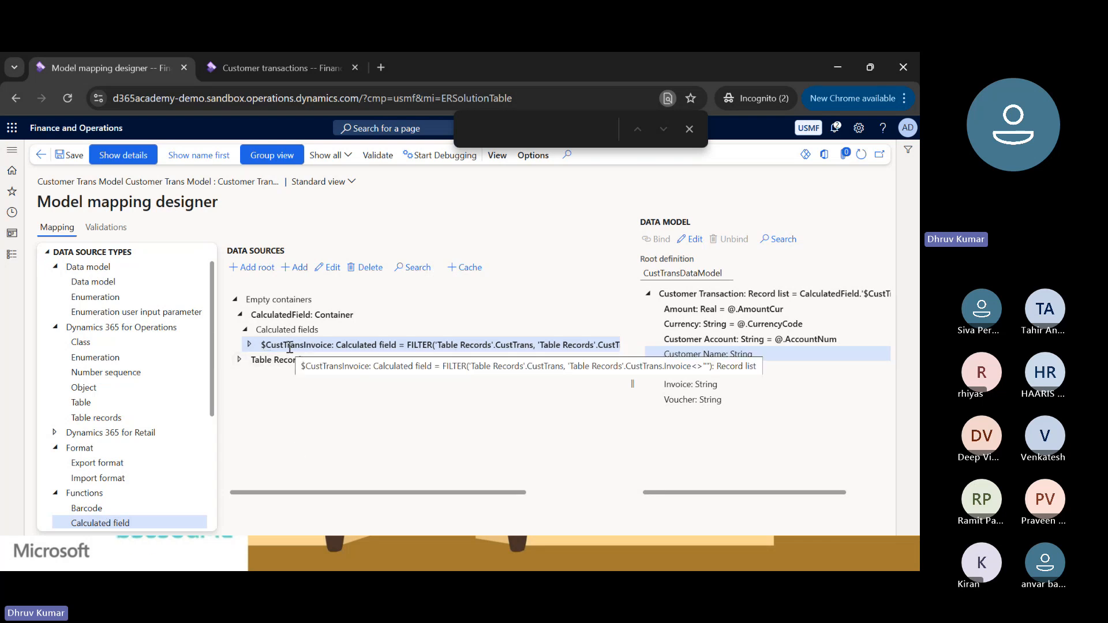
left_click(249, 344)
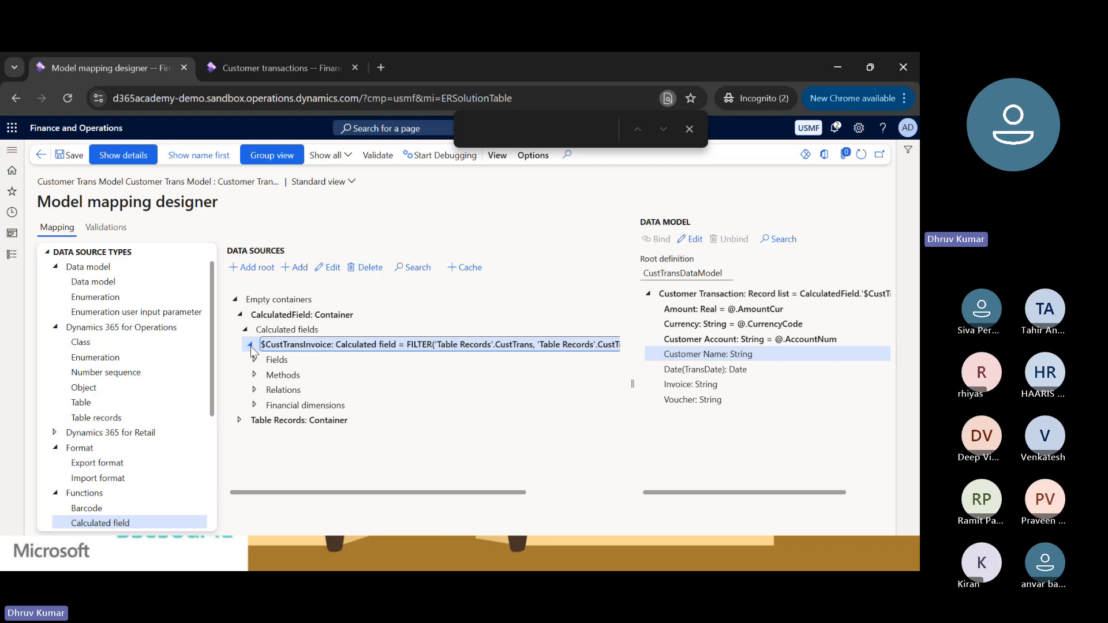
left_click(251, 345)
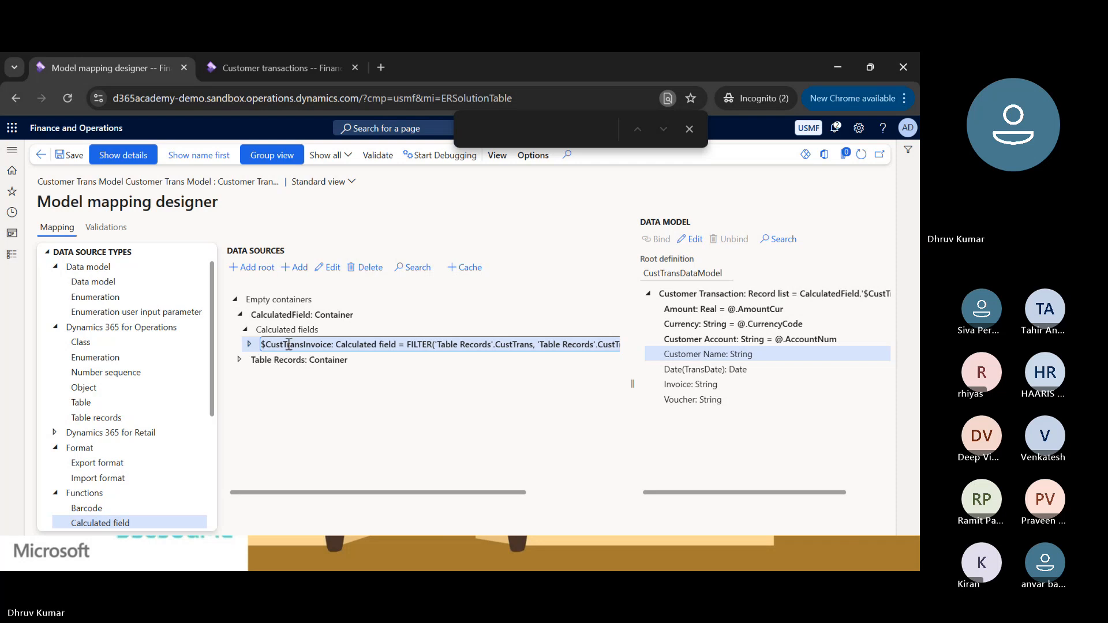
Add a nested calculated field named $CustomerName under $CustTransInvoice and open its formula for editing.
left_click(299, 269)
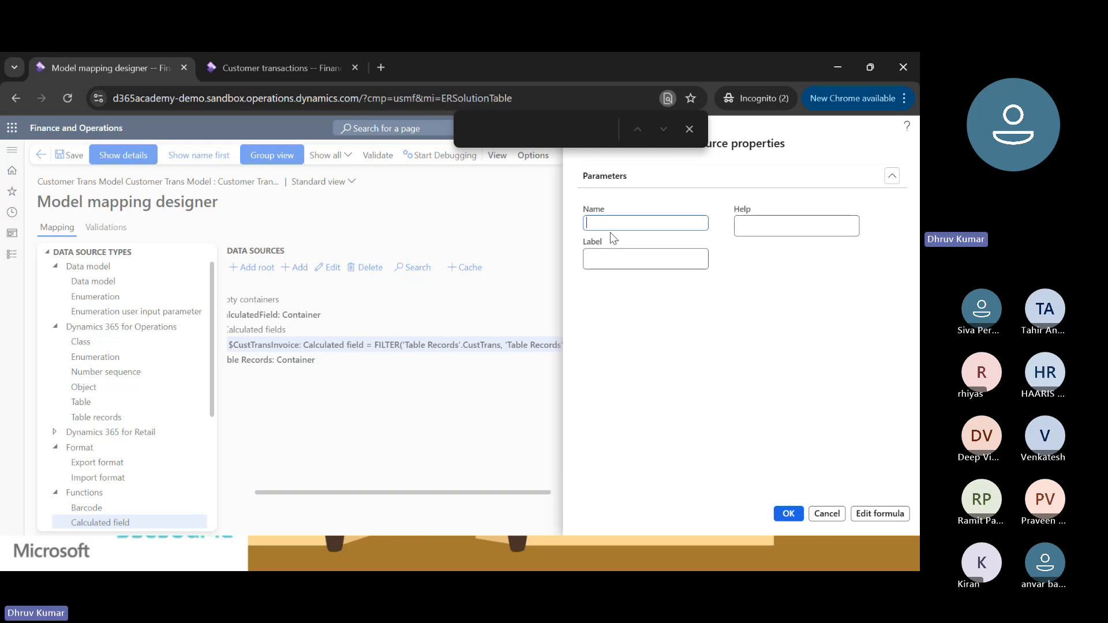
type("$Cus")
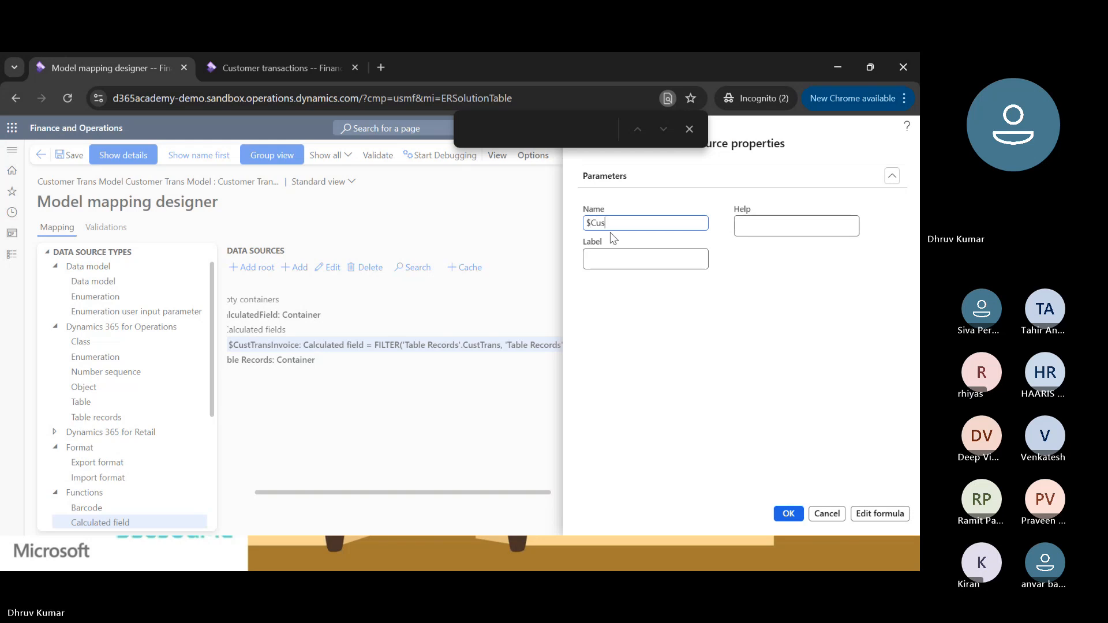
type("tomerName")
key("BackSpace")
type("me")
left_click(689, 129)
left_click(875, 513)
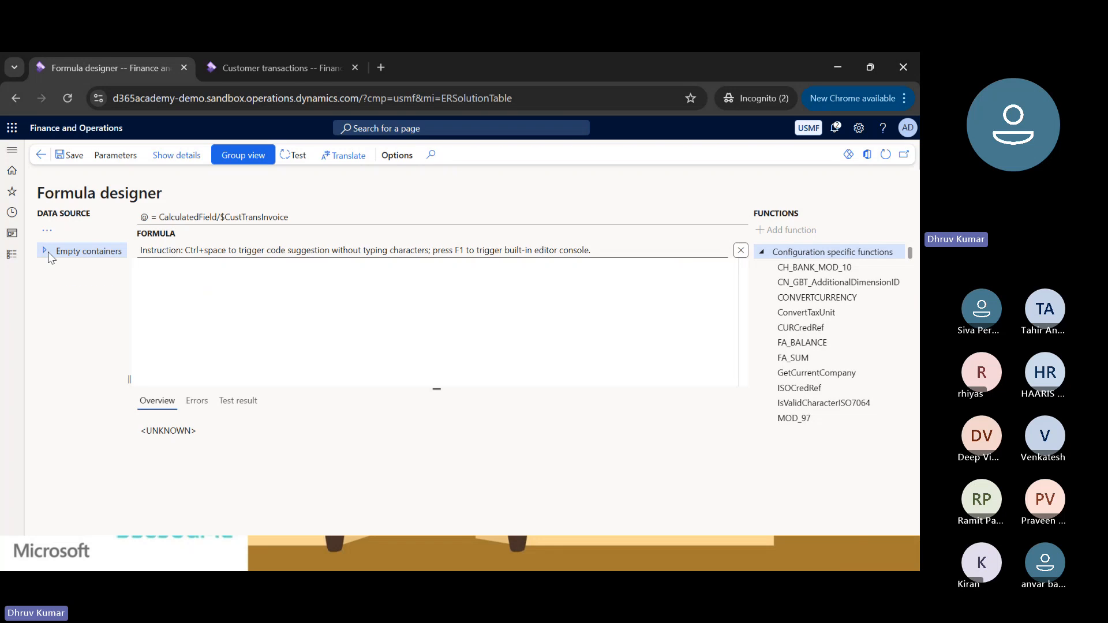
Expand $CustTransInvoice among the formula's data sources, down through its >Relations to the Customers(AccountNum) relation.
left_click(46, 252)
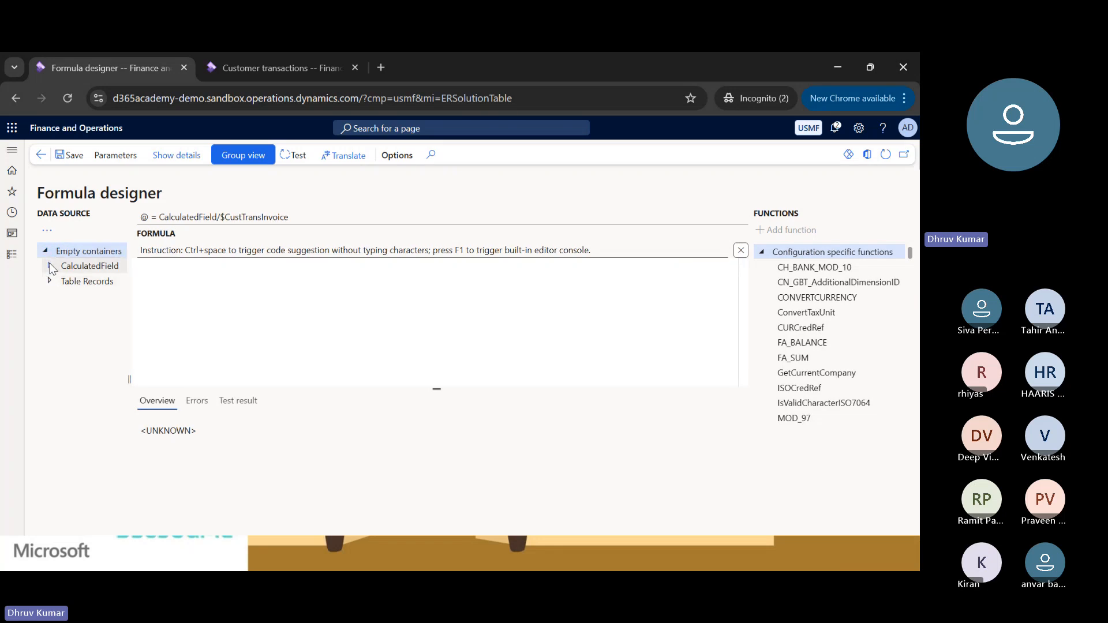
left_click(50, 267)
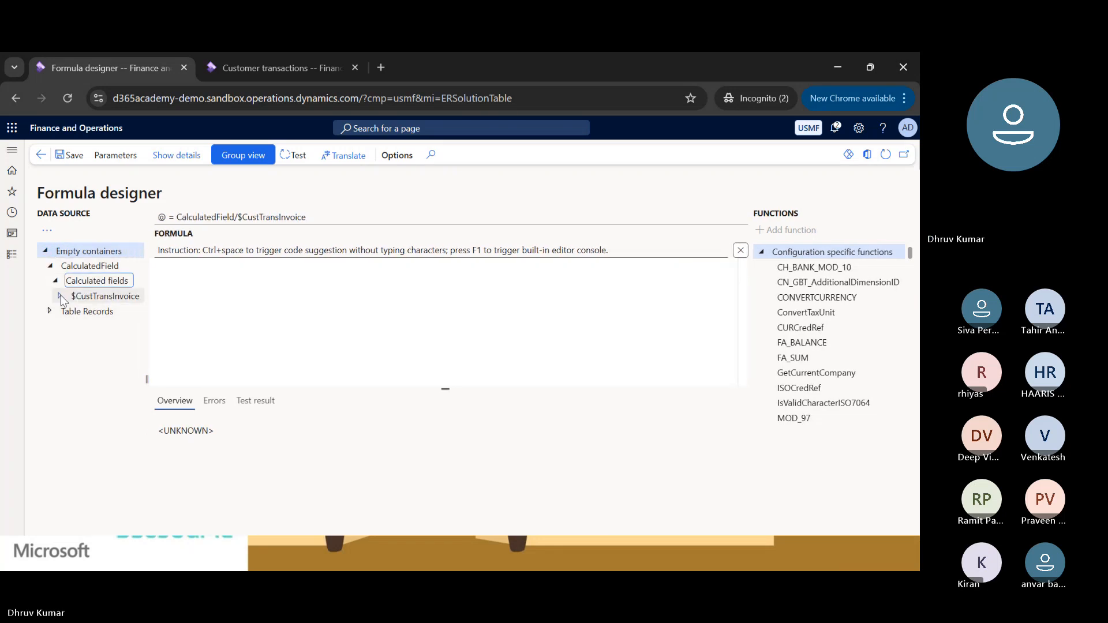
left_click(66, 341)
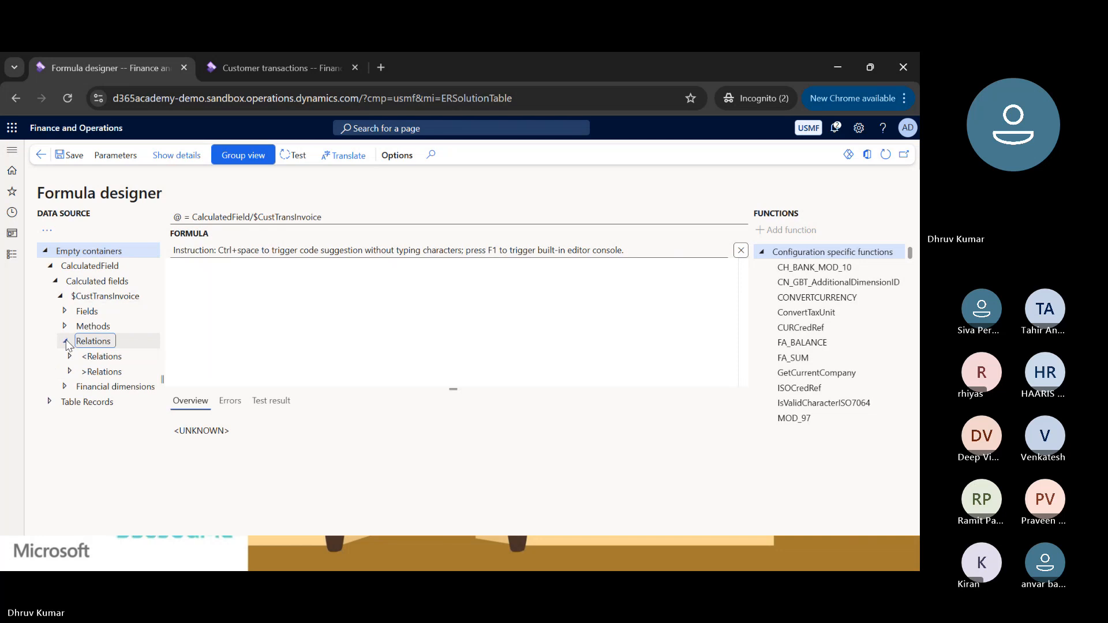
left_click(70, 371)
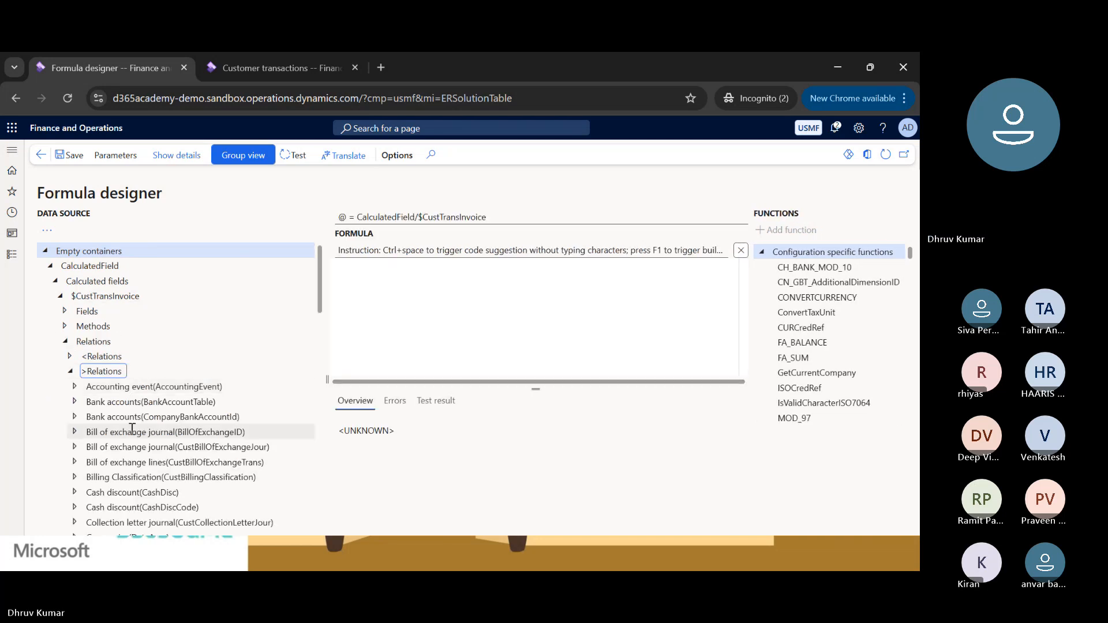
scroll(132, 428, "down", 1)
scroll(132, 428, "down", 5)
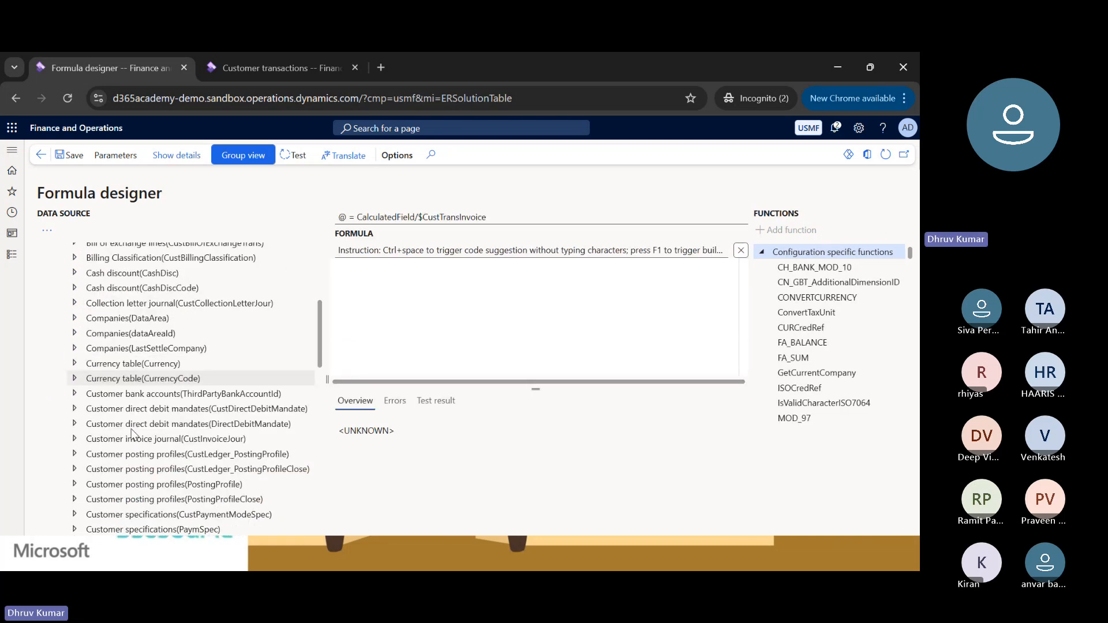
scroll(132, 428, "down", 2)
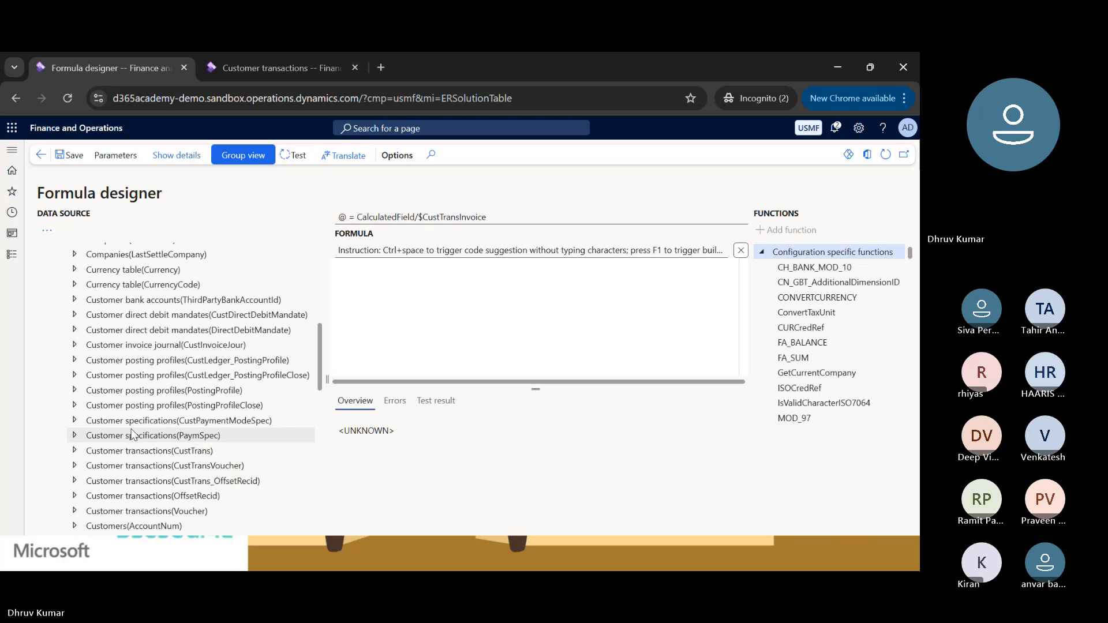
scroll(132, 433, "down", 2)
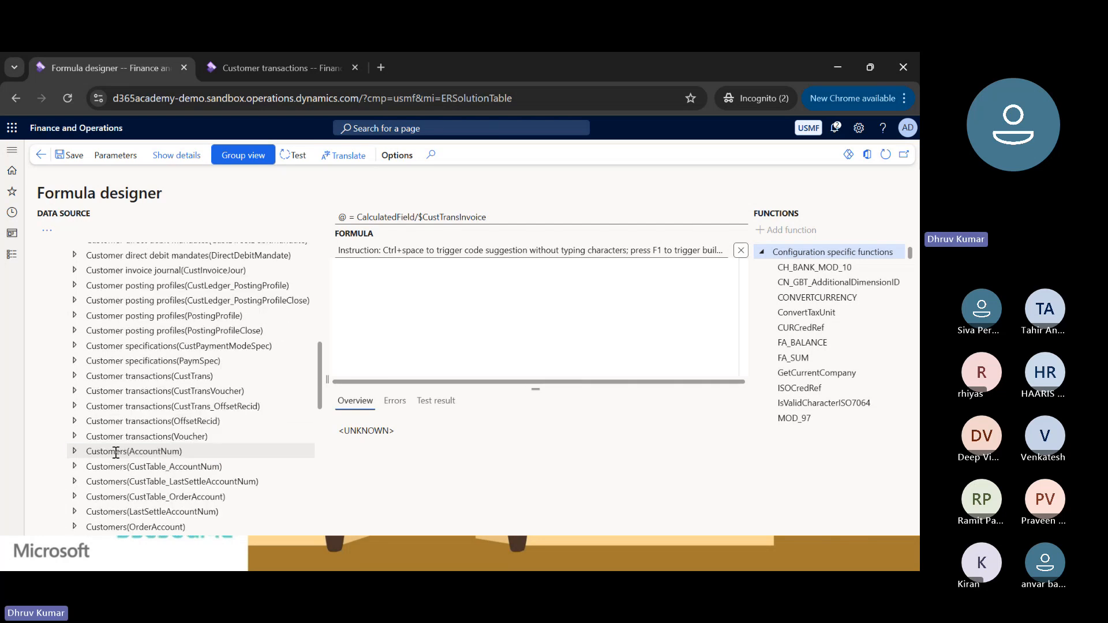
left_click(73, 452)
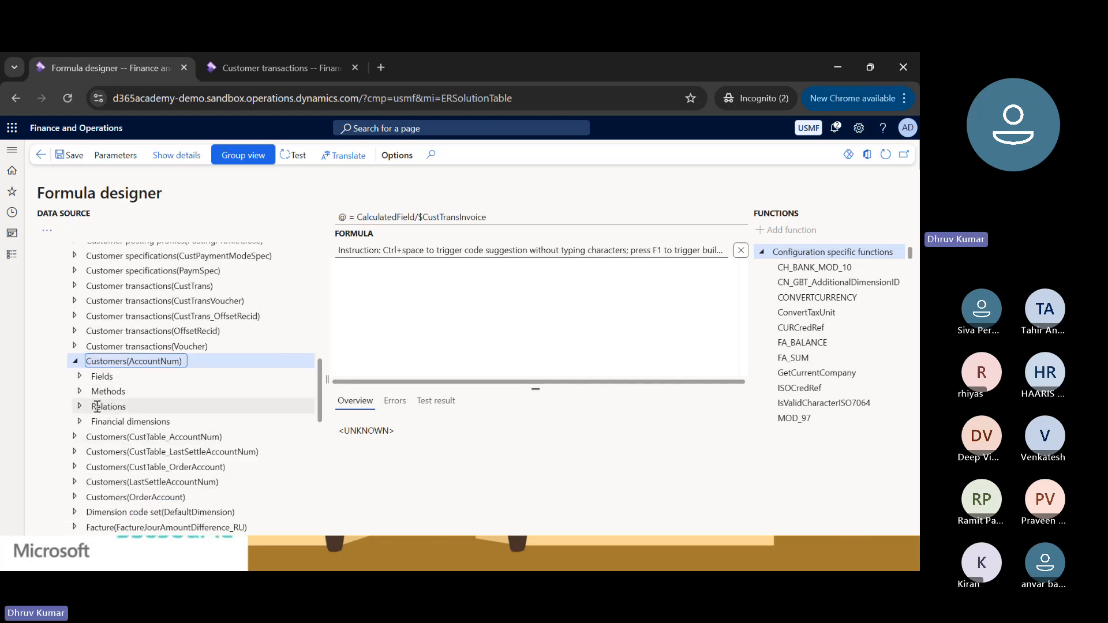
Insert the name() method of the Customers(AccountNum) relation into the $CustomerName formula.
left_click(80, 392)
scroll(146, 454, "down", 4)
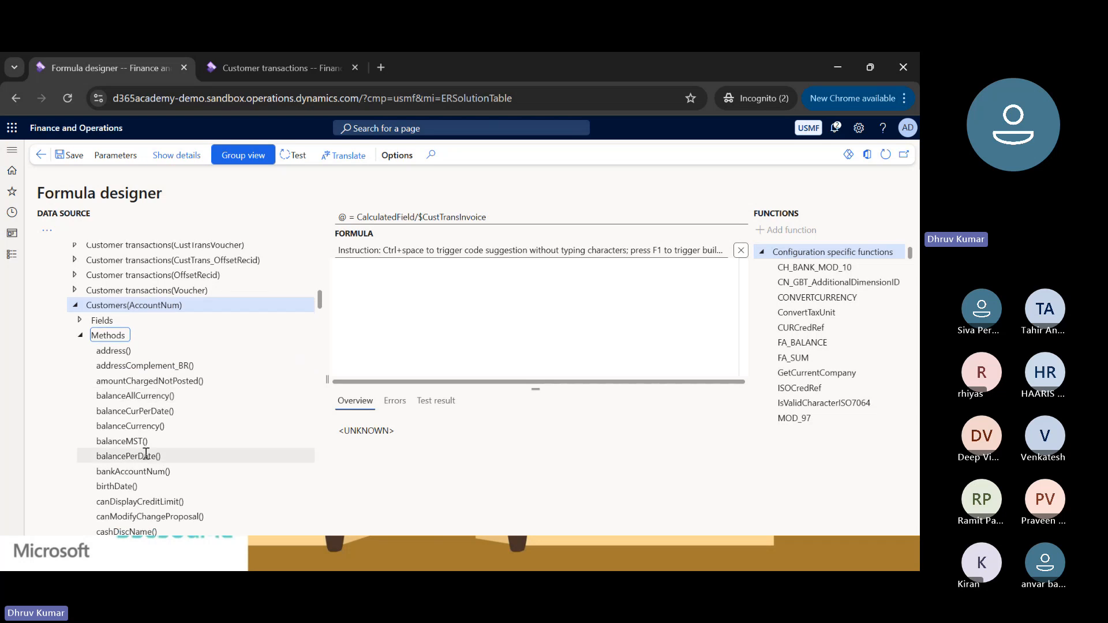
scroll(146, 454, "down", 2)
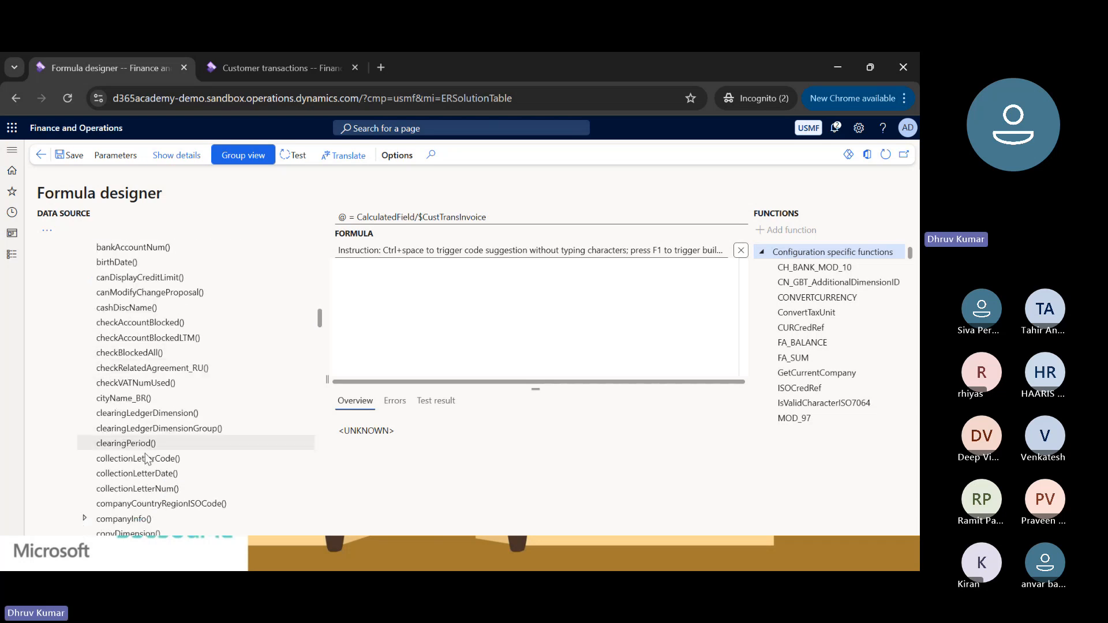
scroll(146, 459, "down", 9)
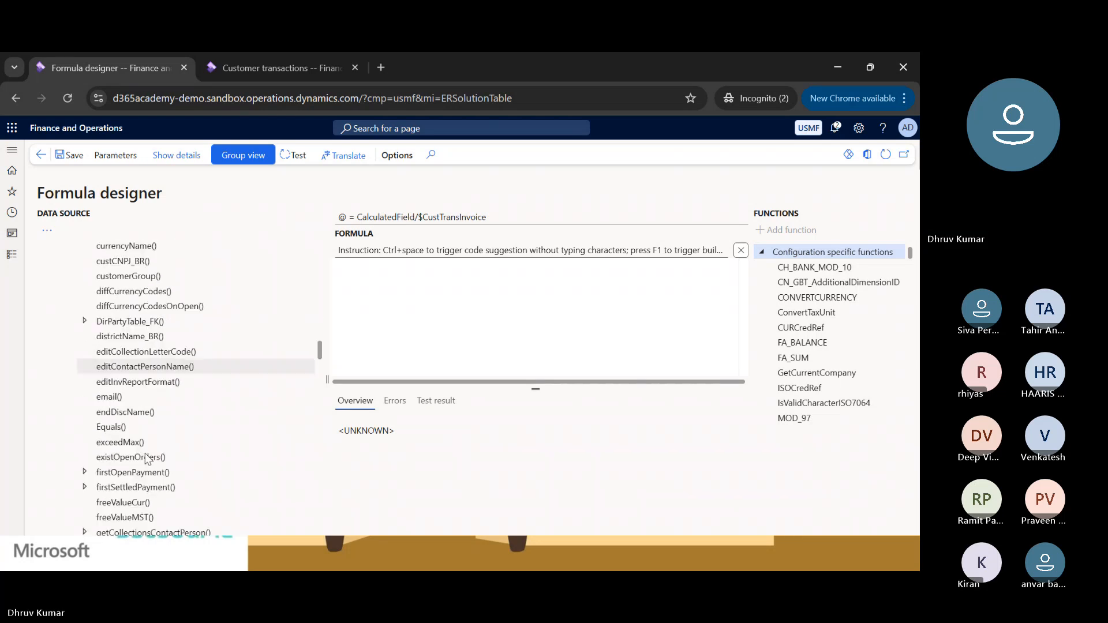
scroll(146, 459, "down", 3)
scroll(146, 454, "down", 10)
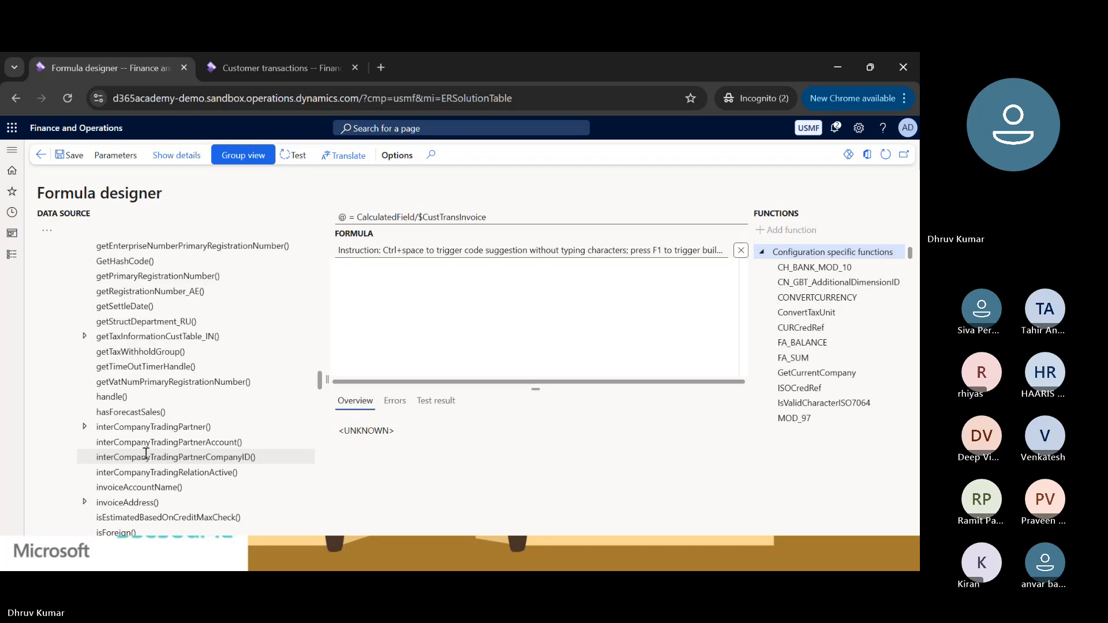
scroll(146, 454, "down", 3)
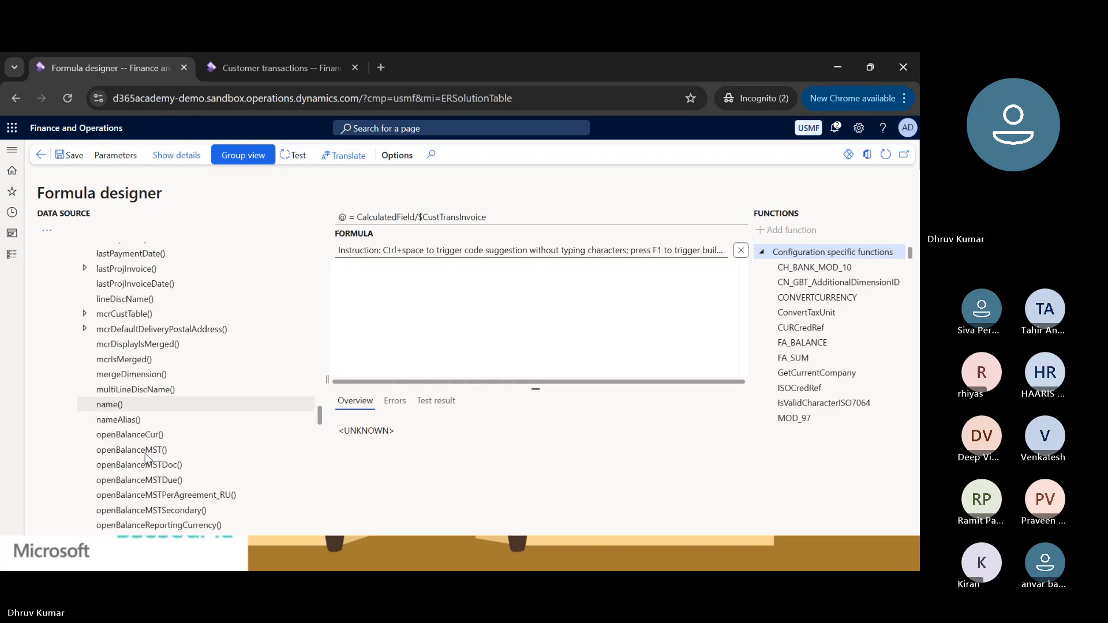
left_click(109, 398)
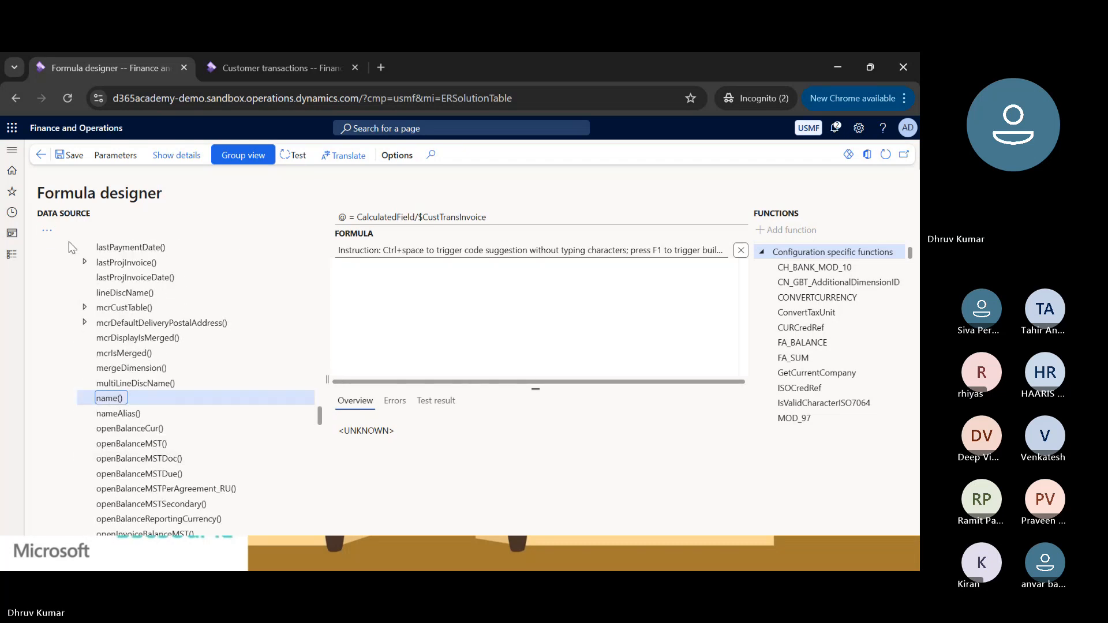
left_click(47, 230)
left_click(63, 280)
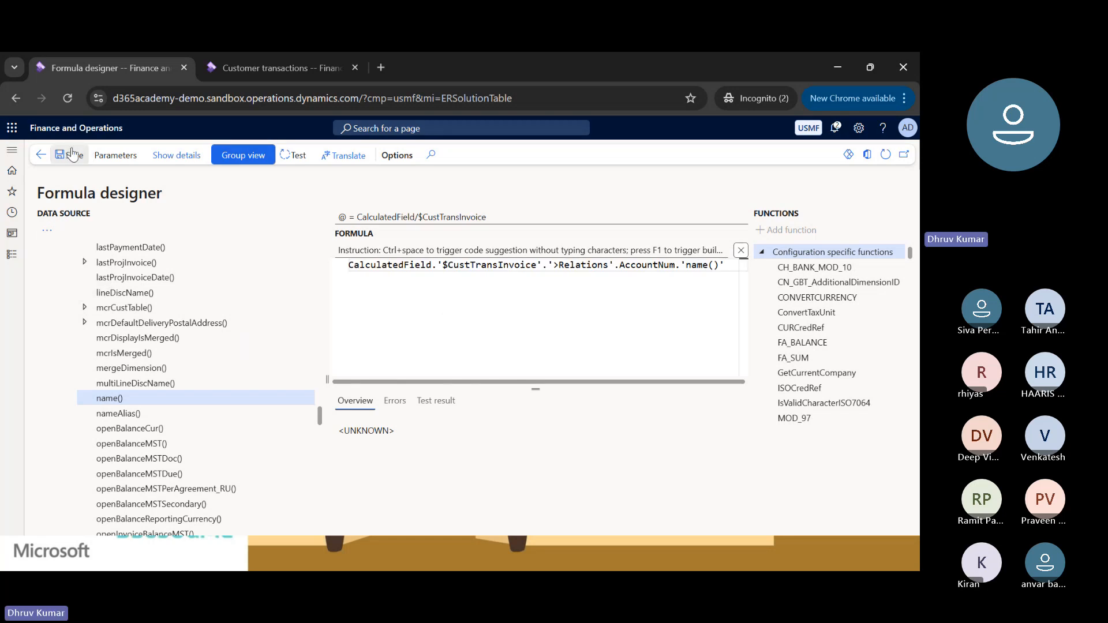
Test the formula with a sample customer name as the parameter and check the returned result.
left_click(293, 154)
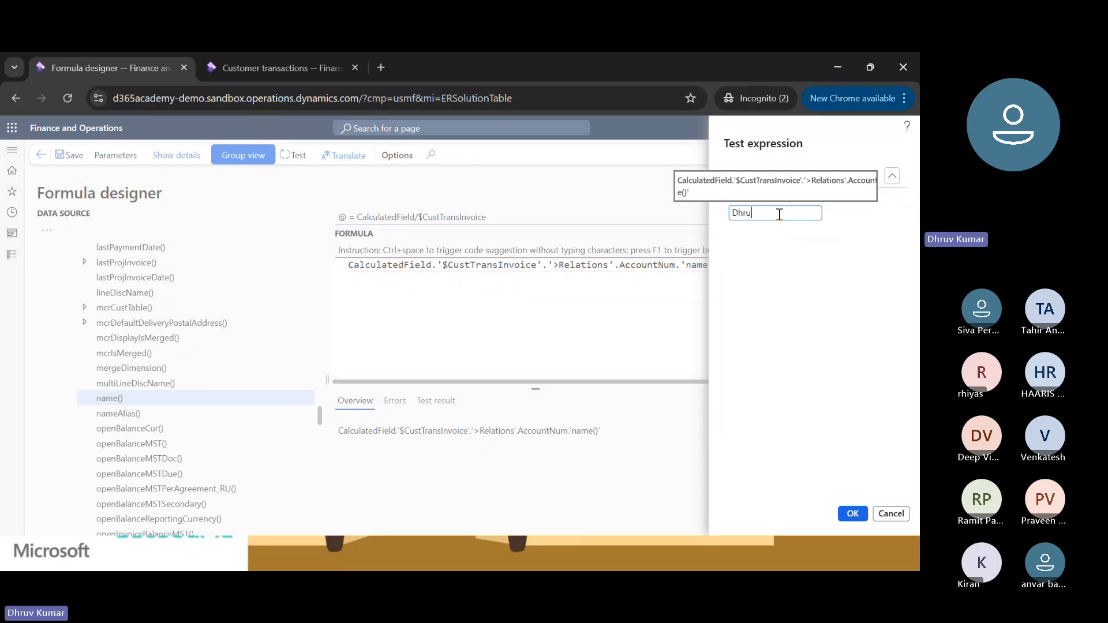
type("v")
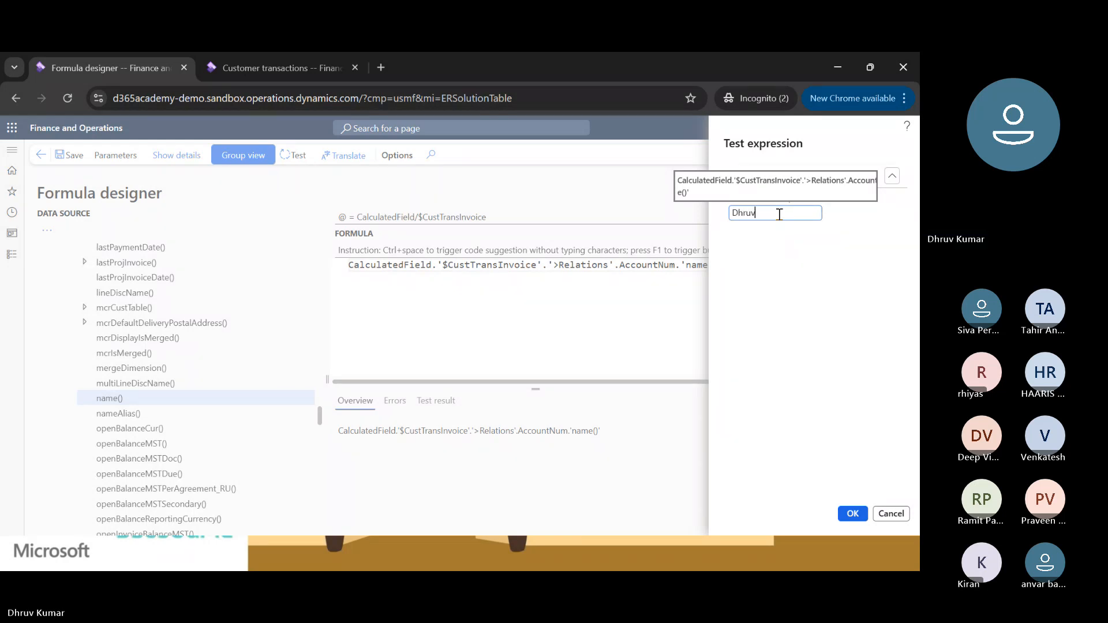
left_click(852, 514)
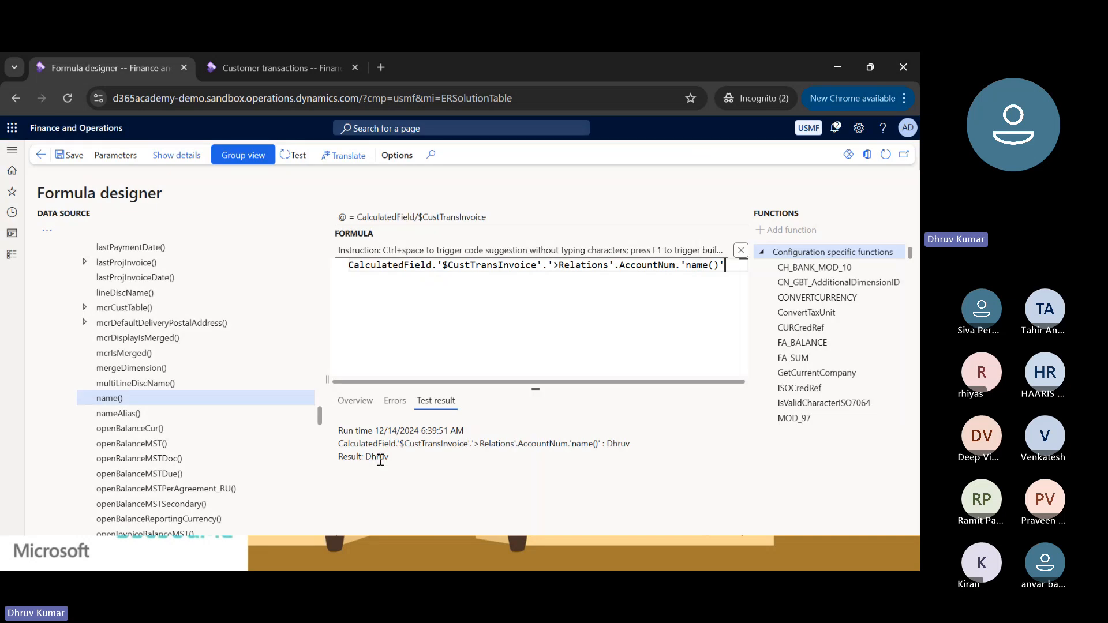
double_click(378, 457)
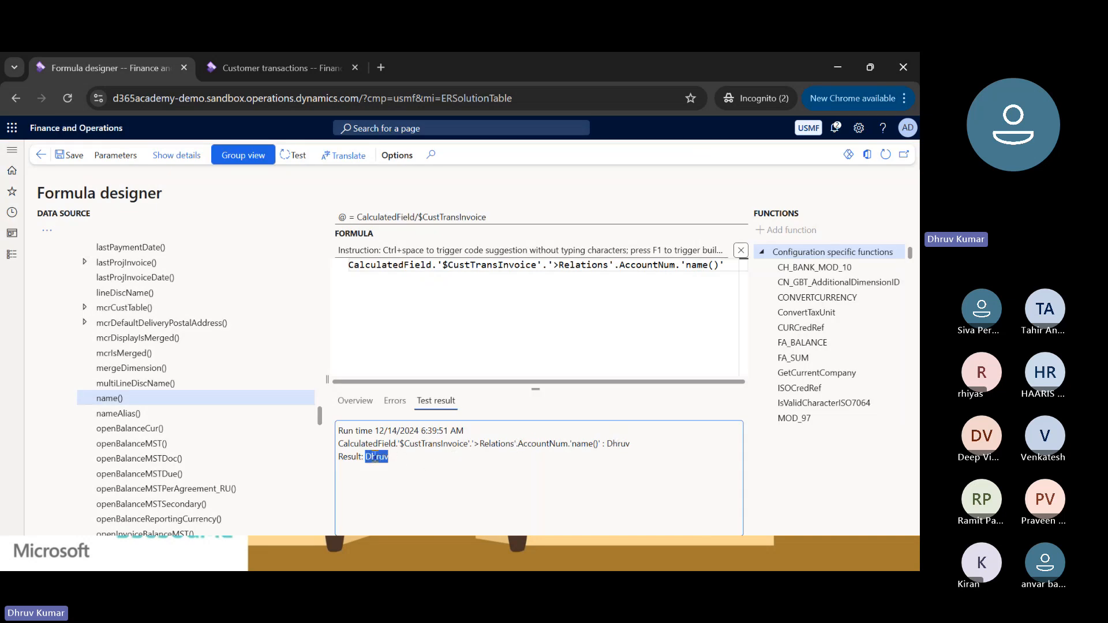
Close the formula, confirm the $CustomerName calculated field, and bind it to Customer Name in the data model.
left_click(45, 155)
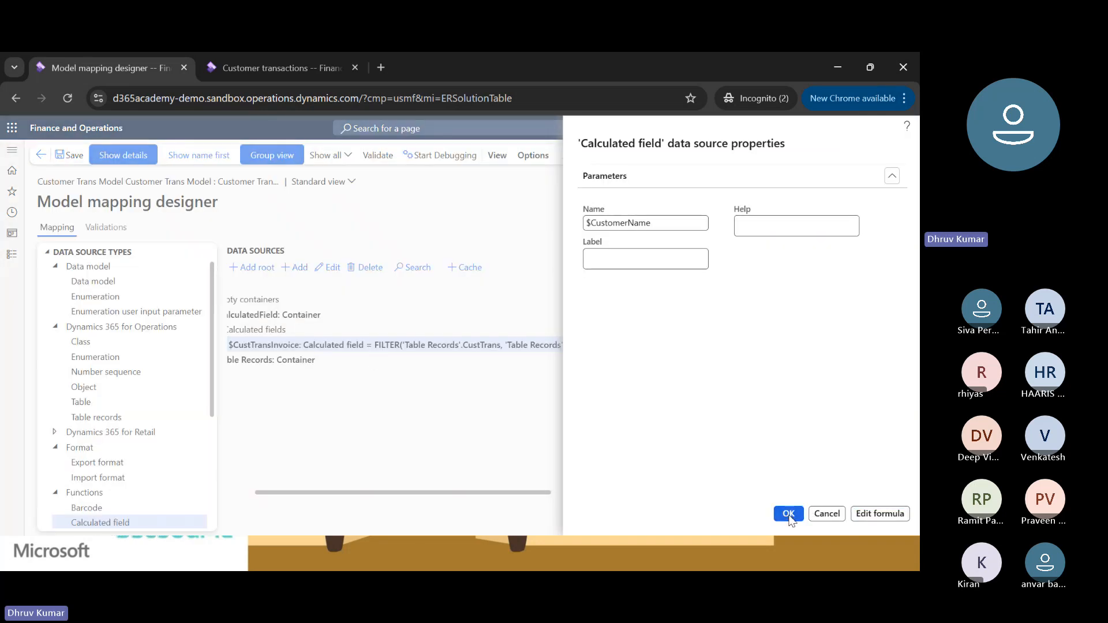
left_click(788, 513)
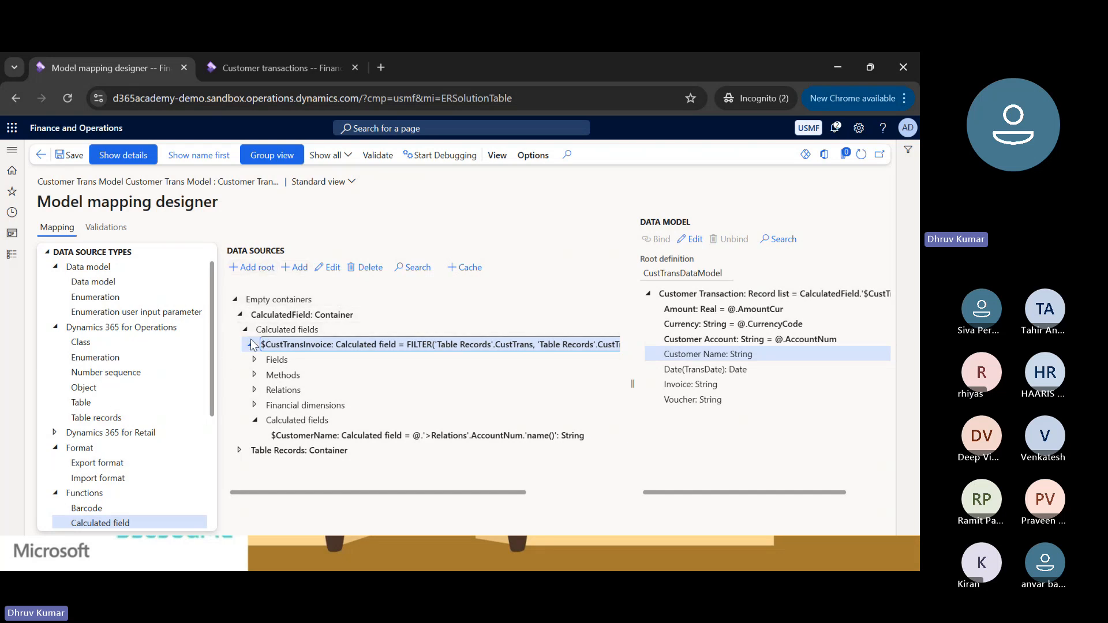
left_click(302, 435)
double_click(565, 435)
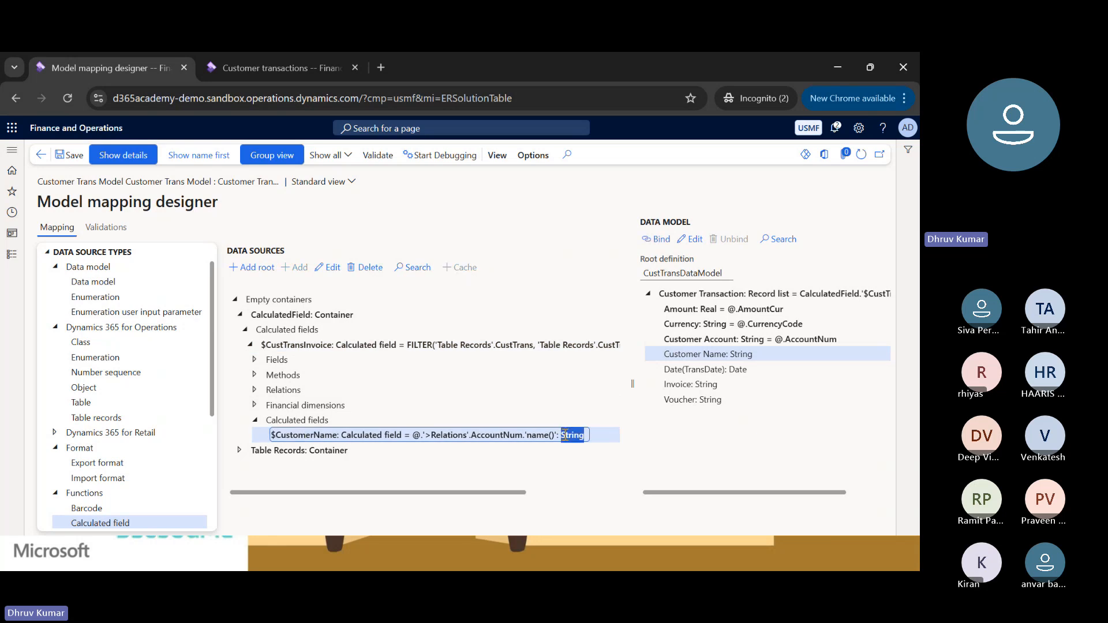
left_click(307, 439)
left_click(712, 354)
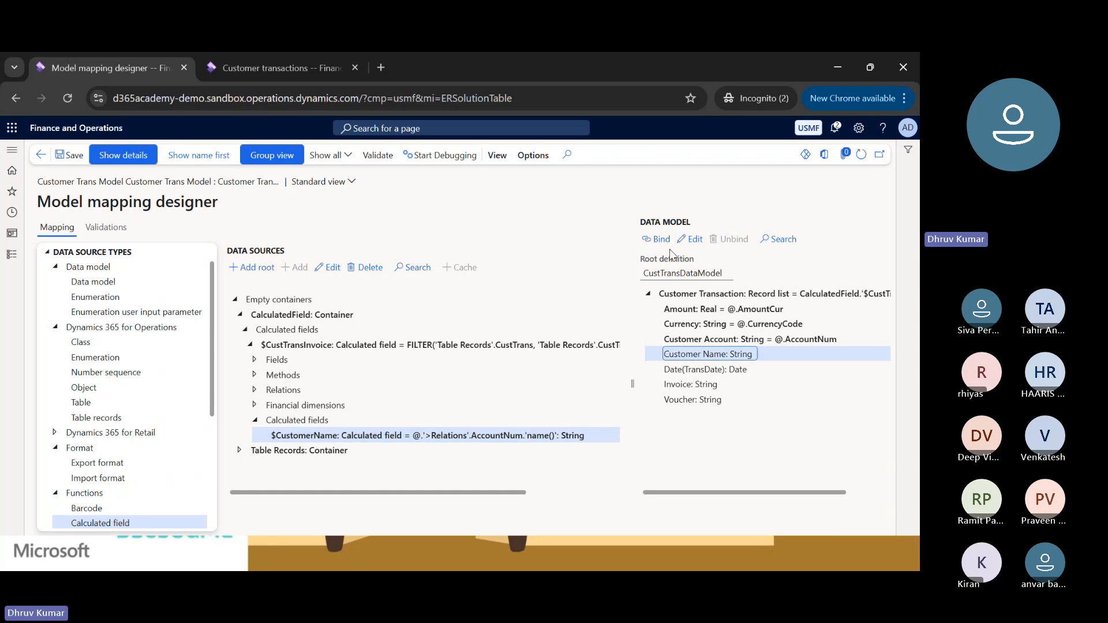
left_click(659, 238)
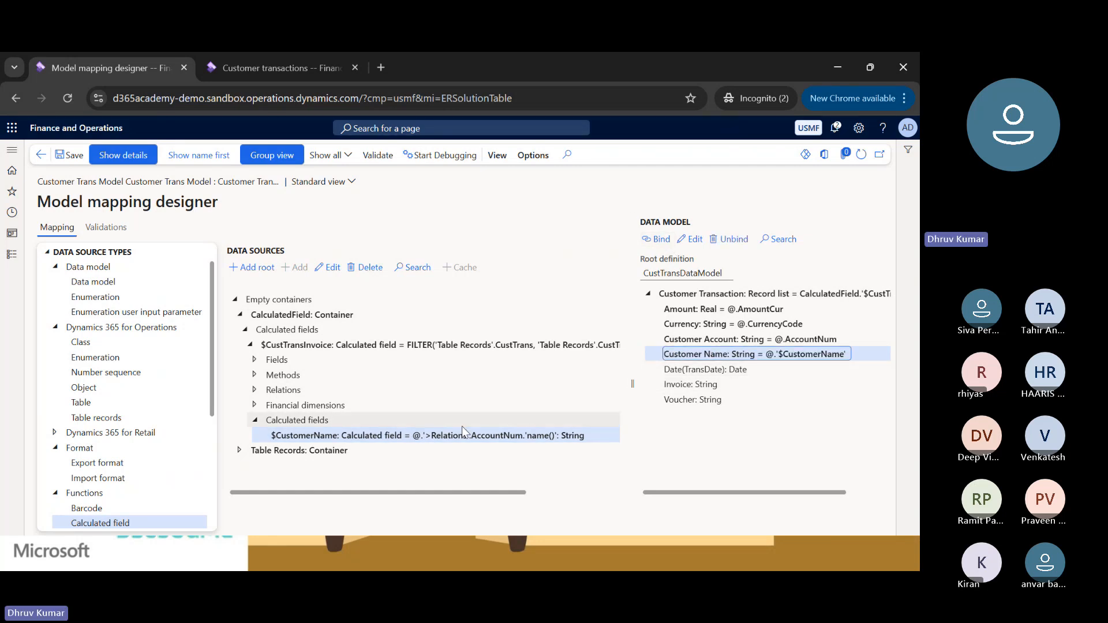
Bind the Date(TransDate) field of $CustTransInvoice to Date(TransDate) in the data model.
left_click(675, 369)
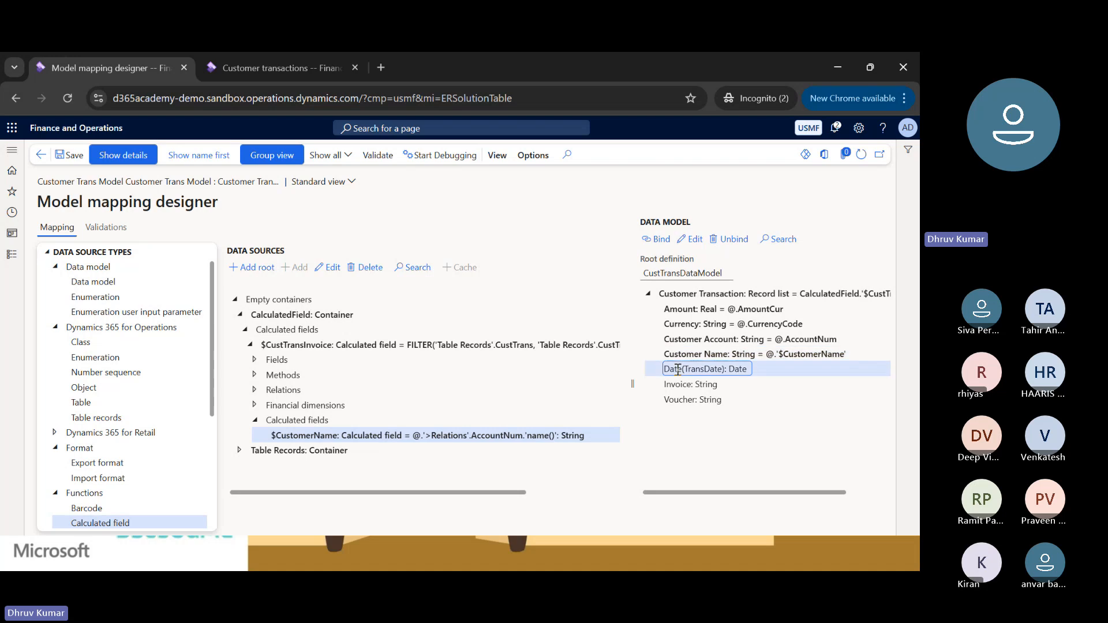
left_click(254, 360)
scroll(332, 420, "down", 1)
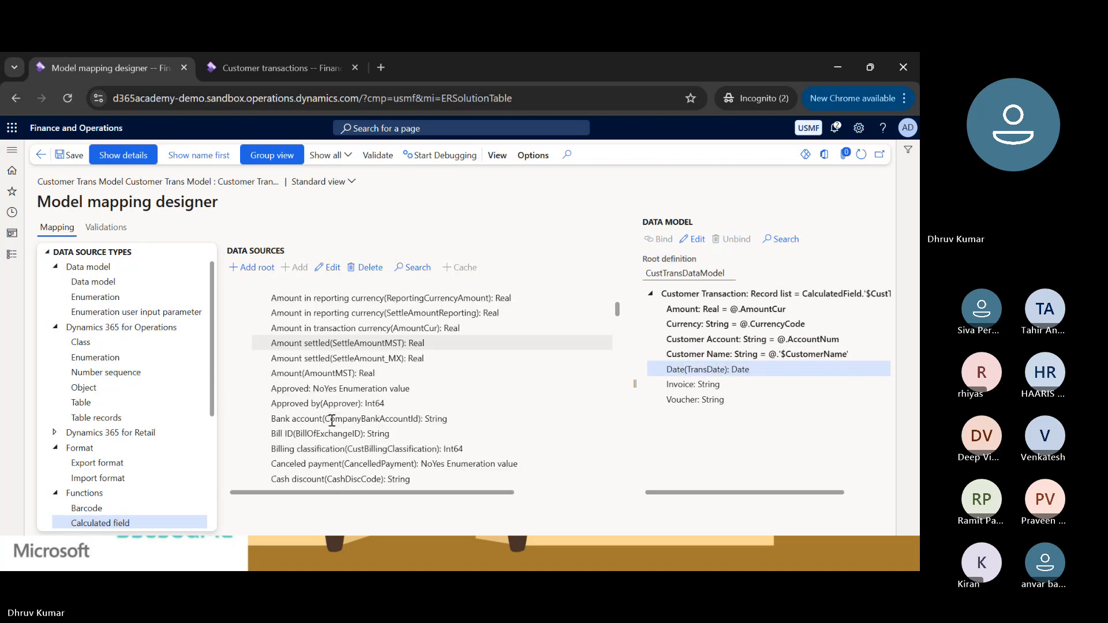
scroll(332, 420, "down", 5)
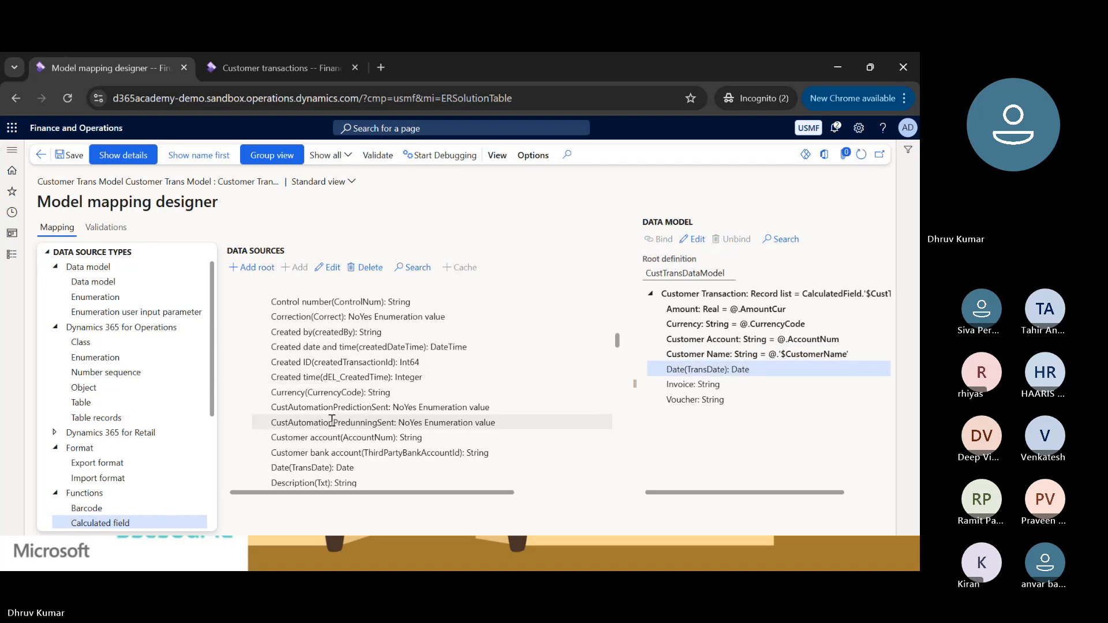
scroll(331, 420, "down", 1)
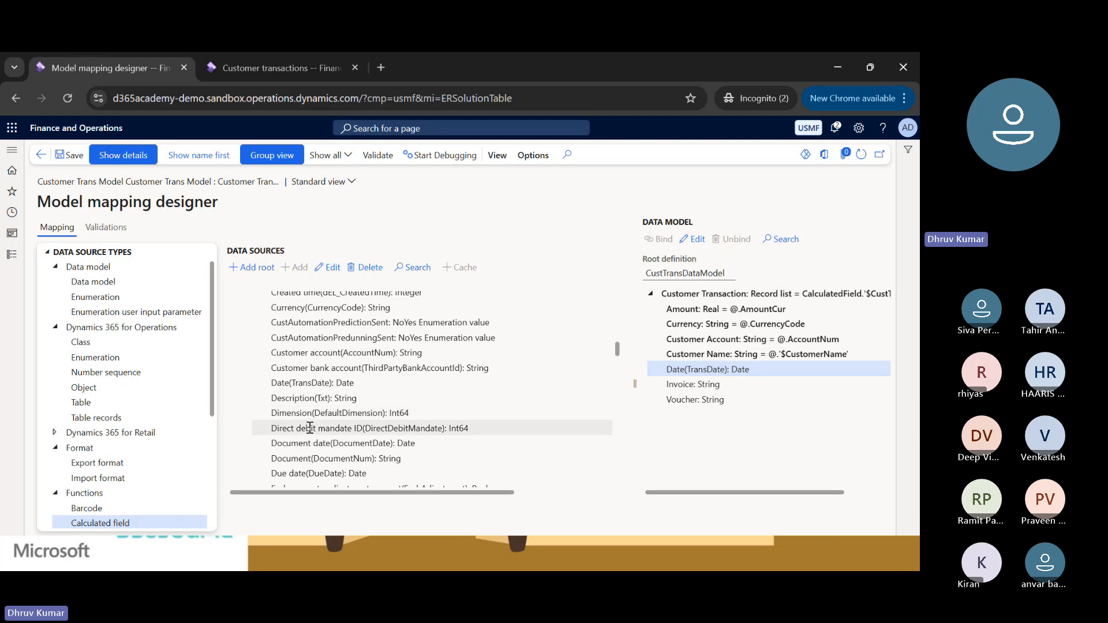
scroll(310, 427, "down", 1)
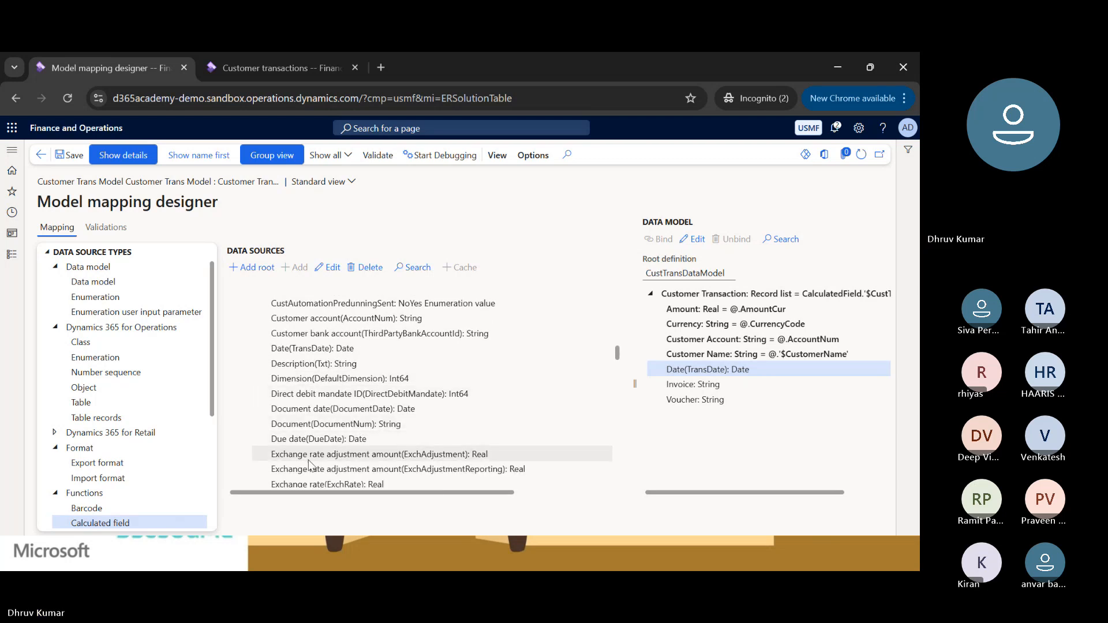
left_click(306, 348)
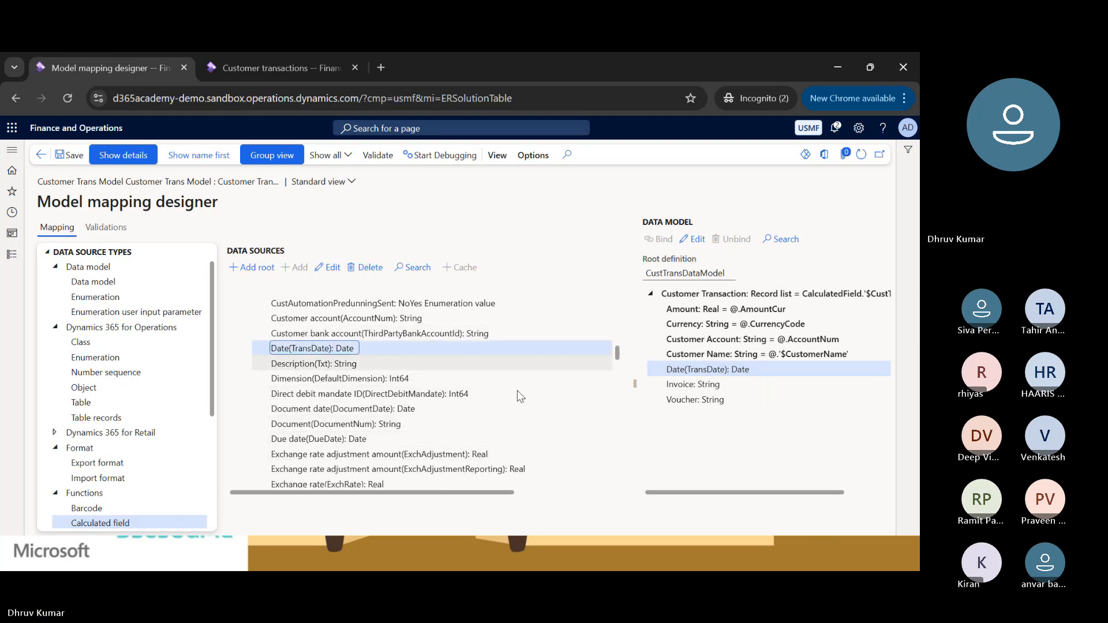
left_click(729, 371)
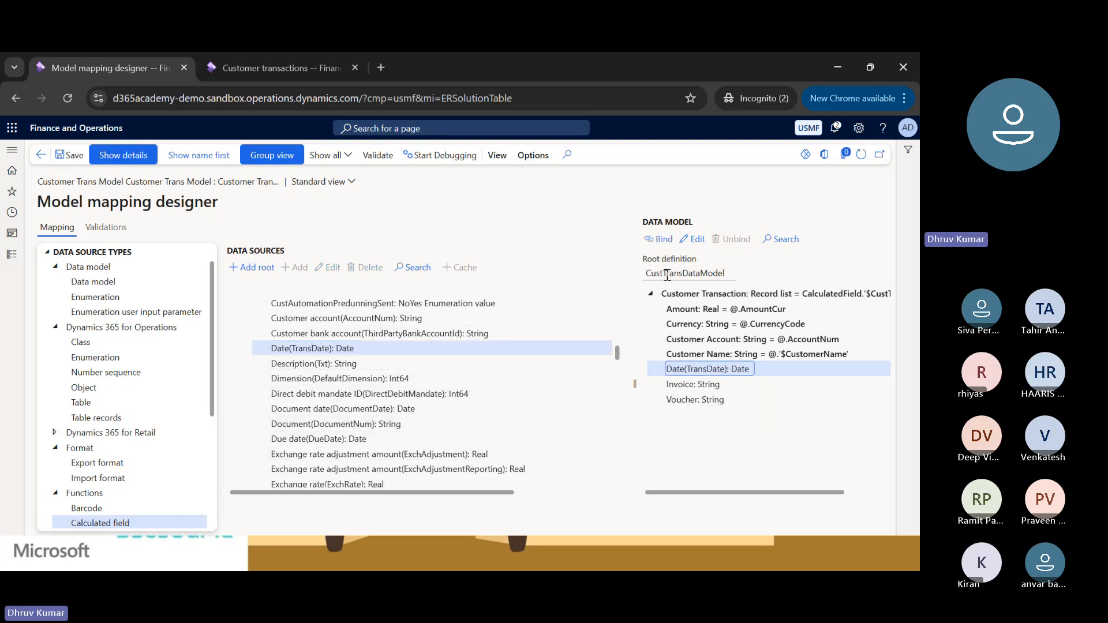
left_click(660, 245)
Bind the Invoice field of $CustTransInvoice to Invoice in the data model.
left_click(675, 384)
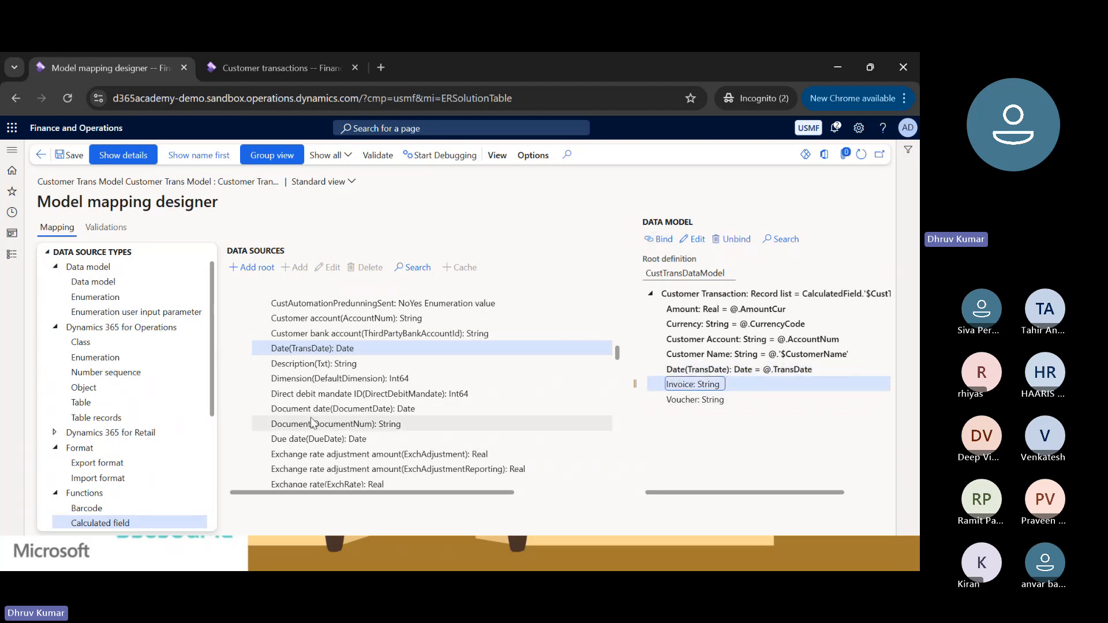
scroll(311, 417, "down", 3)
scroll(312, 418, "down", 6)
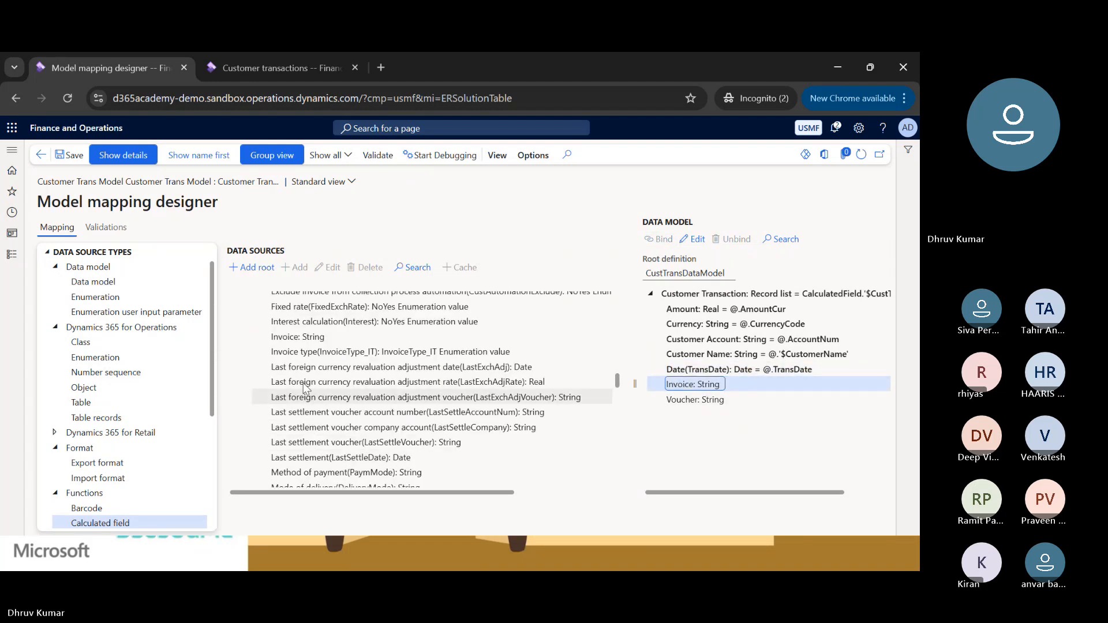
left_click(294, 337)
left_click(695, 385)
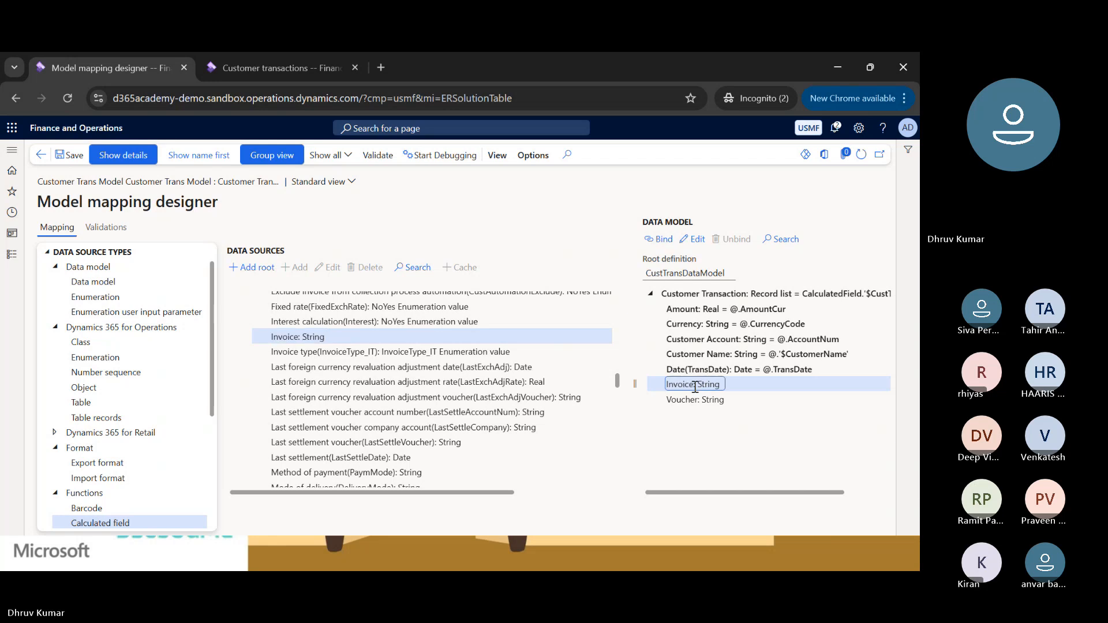
left_click(658, 240)
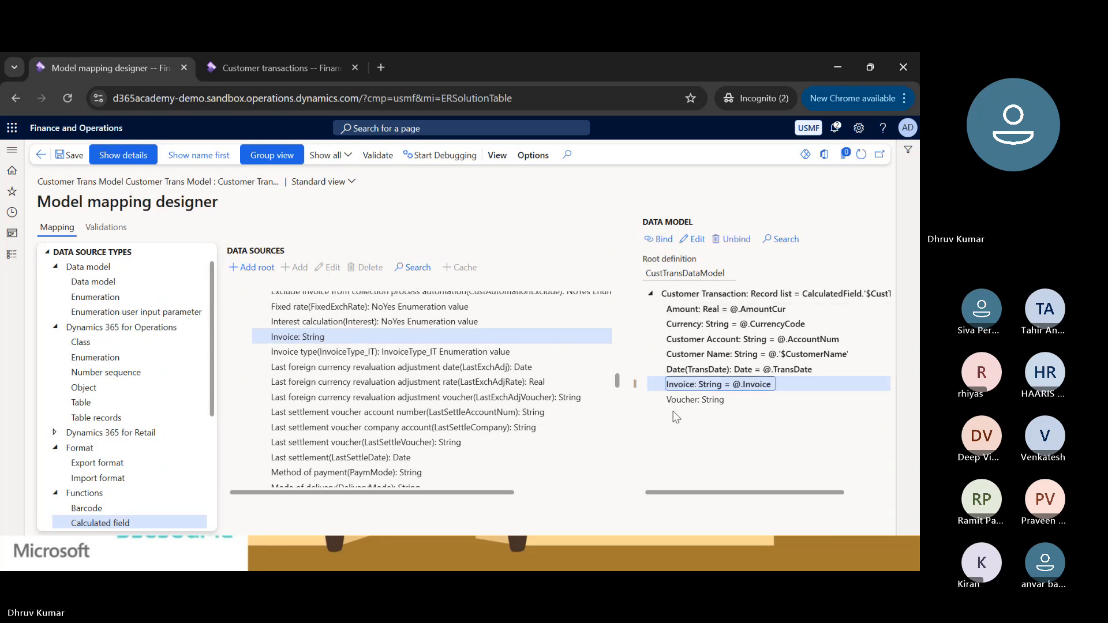
Bind the Voucher field of $CustTransInvoice to Voucher in the data model.
left_click(680, 399)
scroll(374, 413, "down", 3)
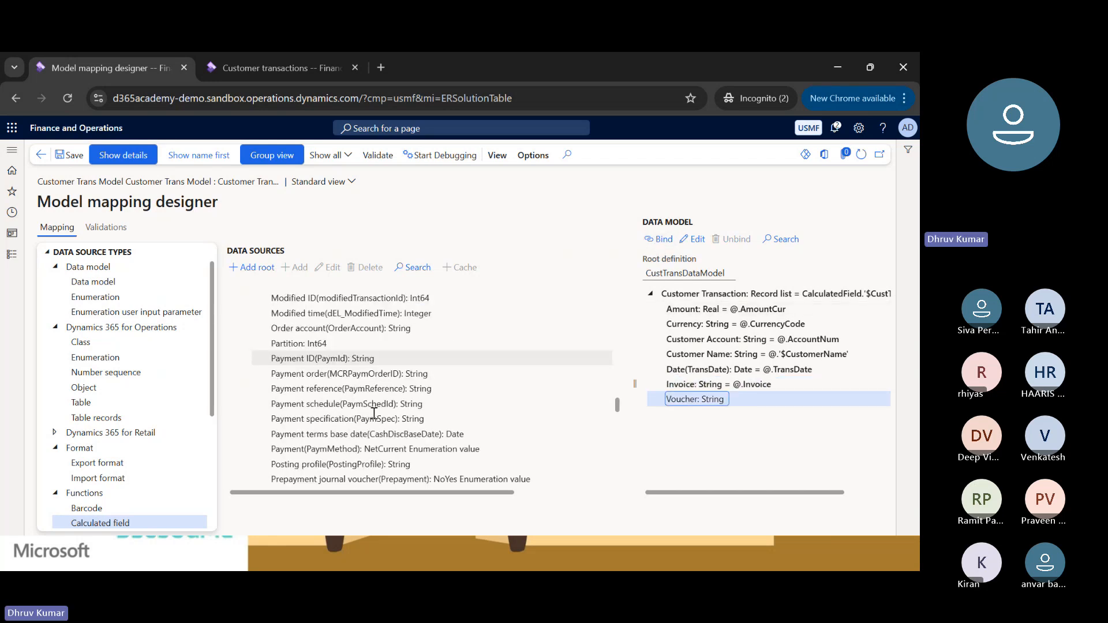
scroll(374, 414, "down", 10)
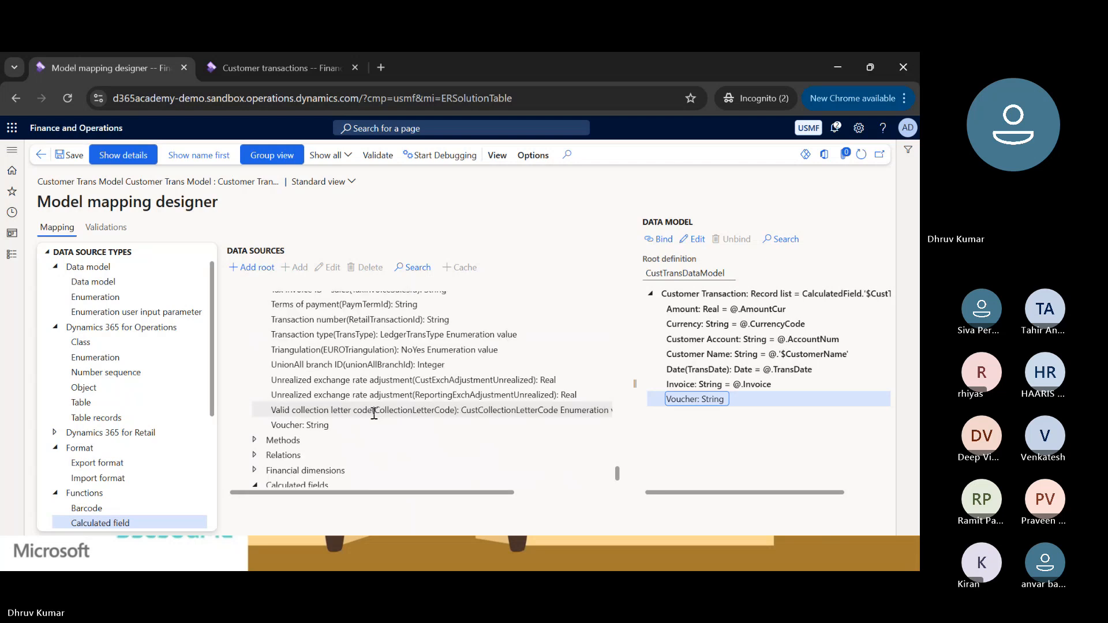
left_click(306, 408)
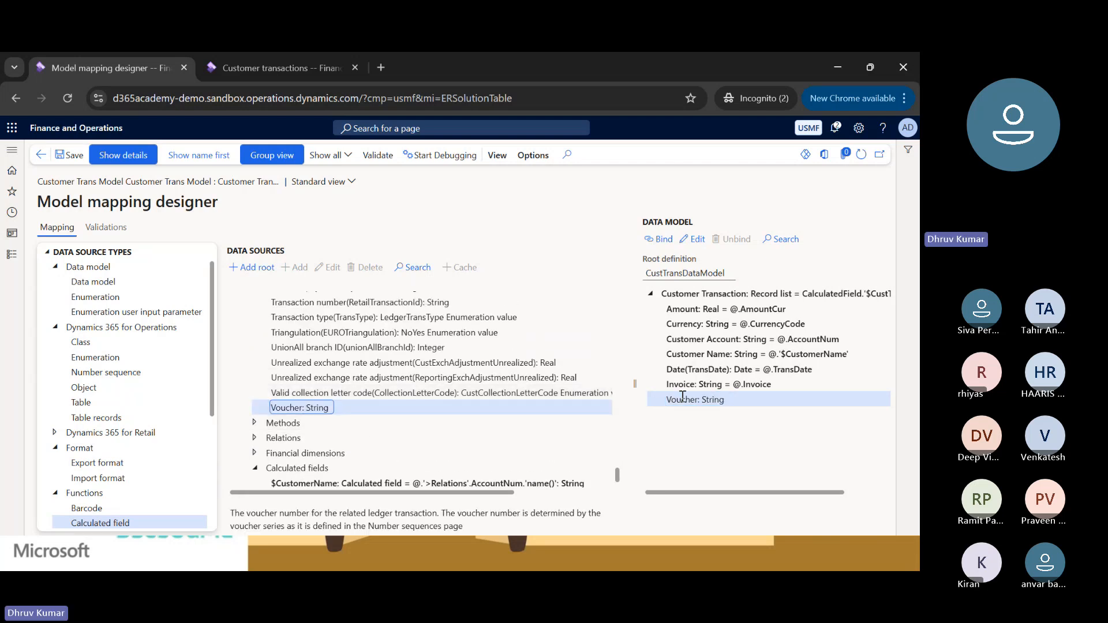
left_click(673, 237)
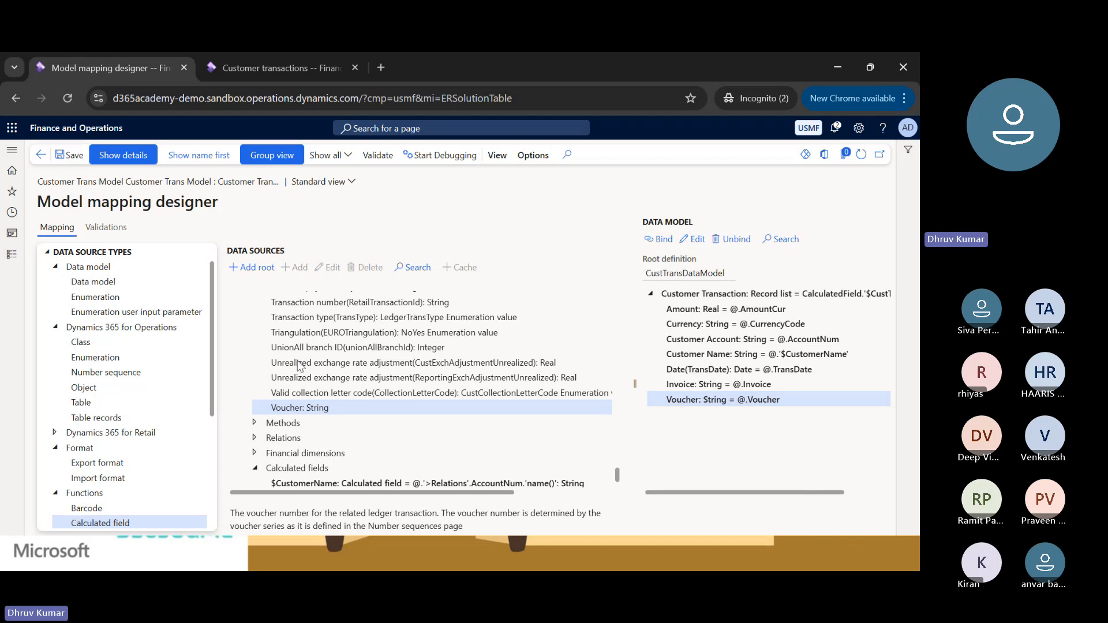
Collapse the CalculatedField container, save the completed model mapping, and return to the model to datasource mapping list.
scroll(304, 404, "up", 3)
scroll(304, 403, "up", 10)
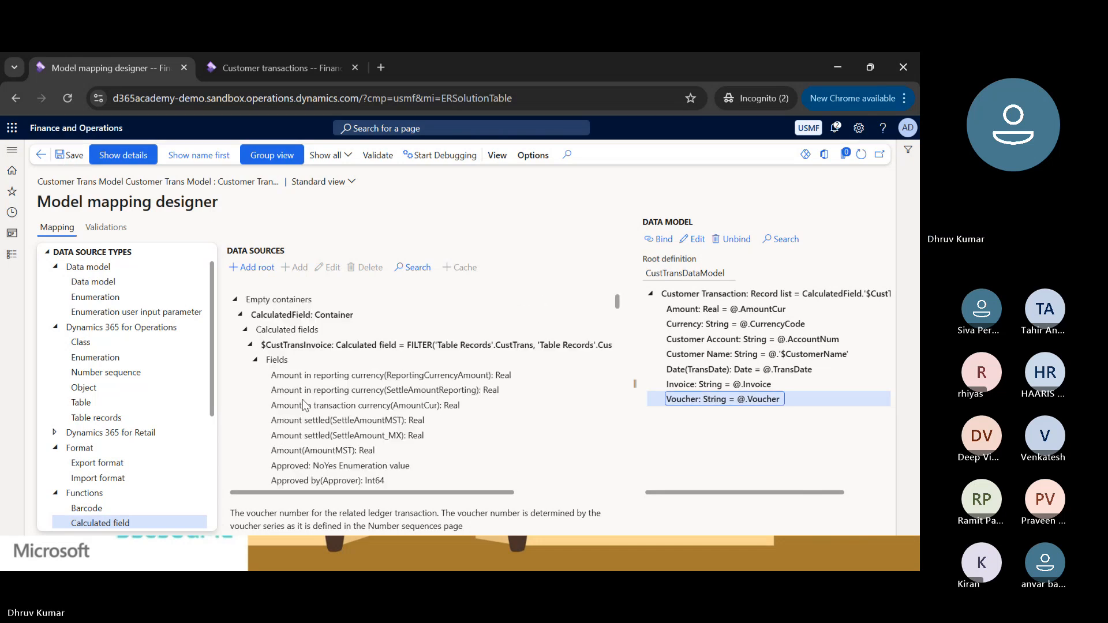
left_click(250, 346)
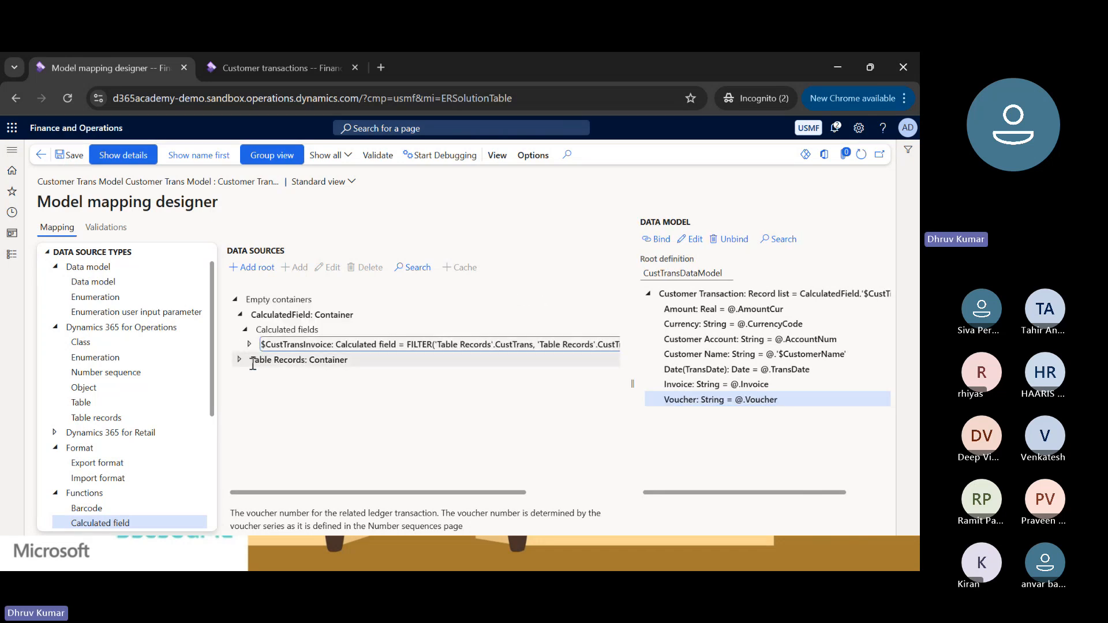
left_click(240, 315)
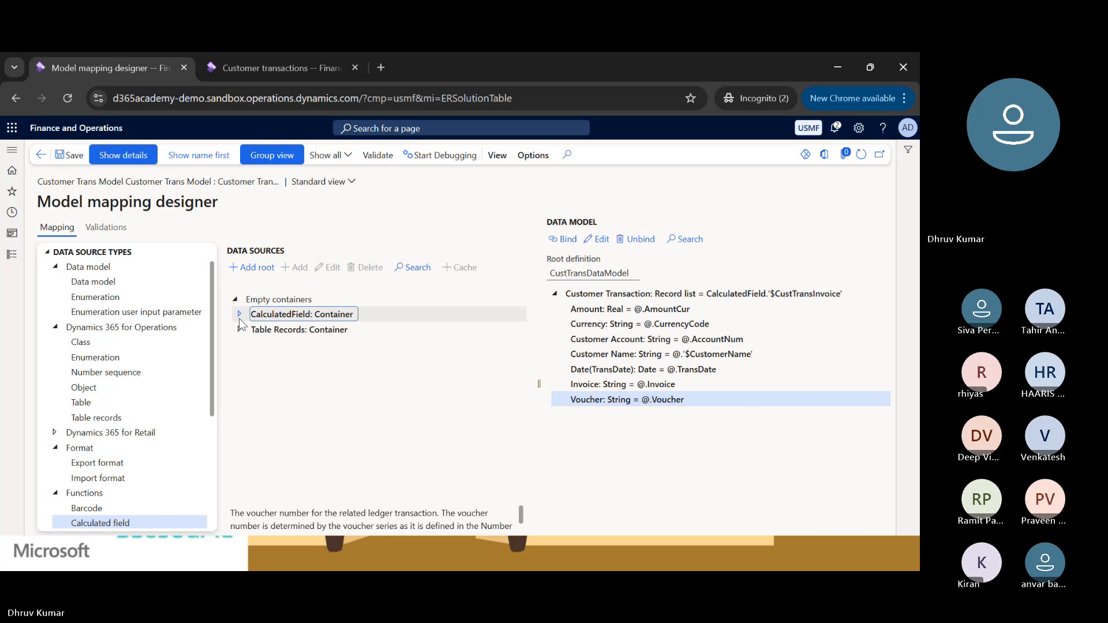
left_click(63, 156)
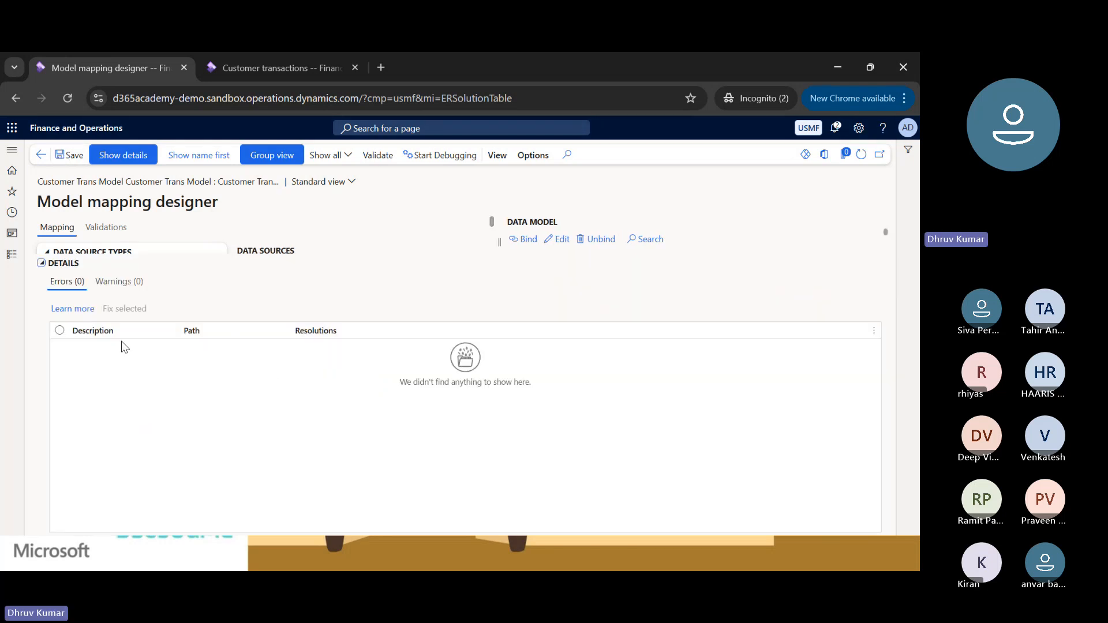
left_click(41, 264)
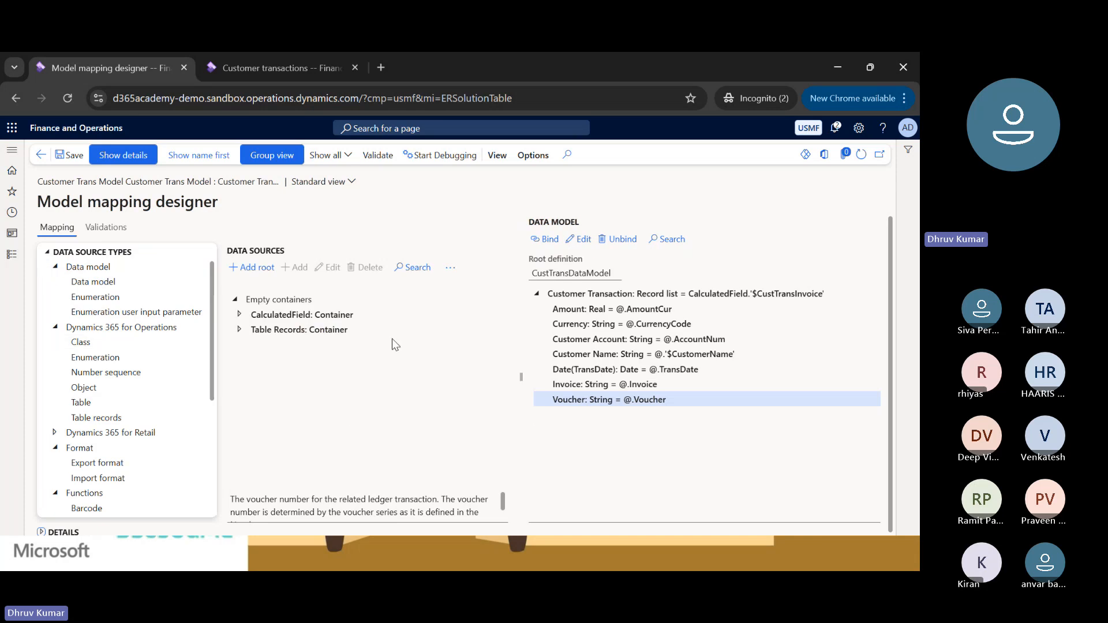
left_click(70, 156)
left_click(41, 154)
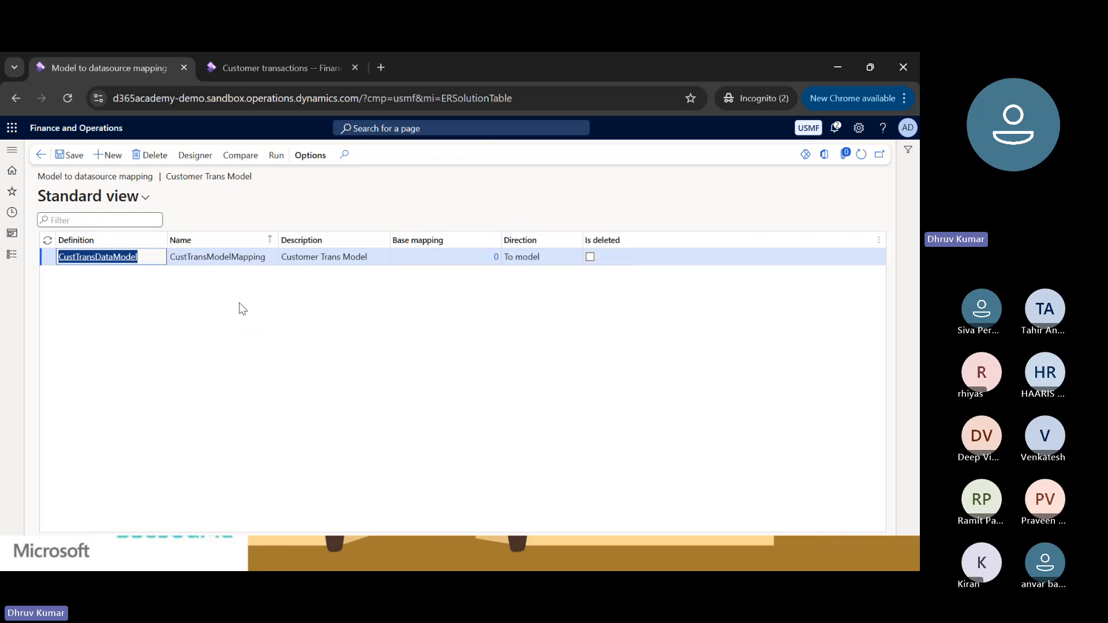
Run CustTransModelMapping to view its Records to include filter parameters, and cancel the run.
left_click(274, 163)
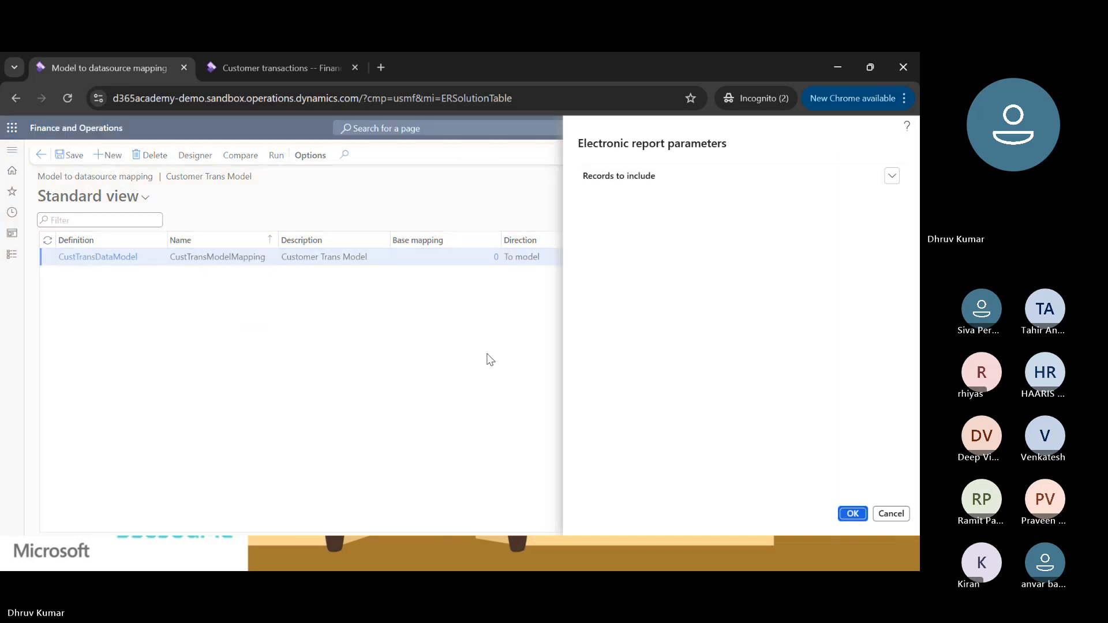
left_click(893, 180)
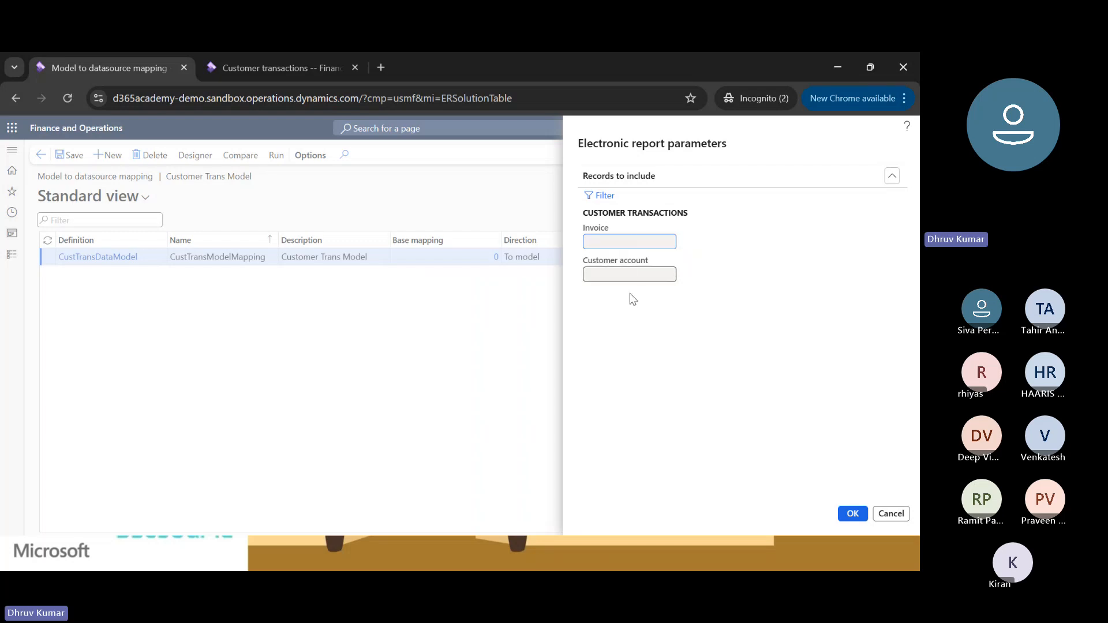
left_click(900, 514)
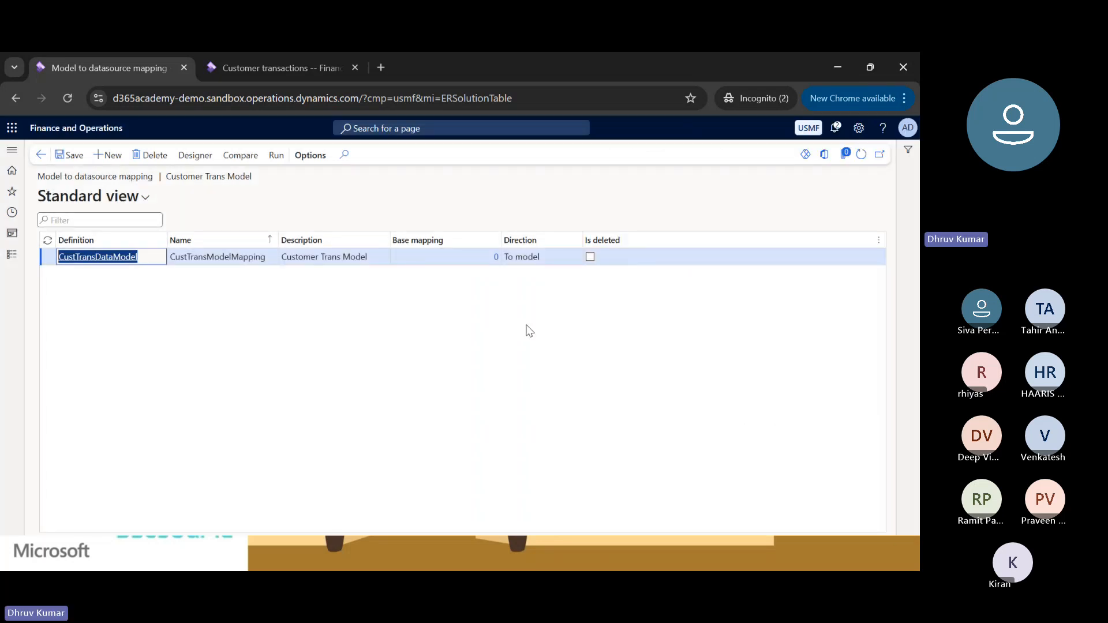
Return to the configurations and change the status of Customer Trans Model version 1 from Draft to Completed.
left_click(40, 155)
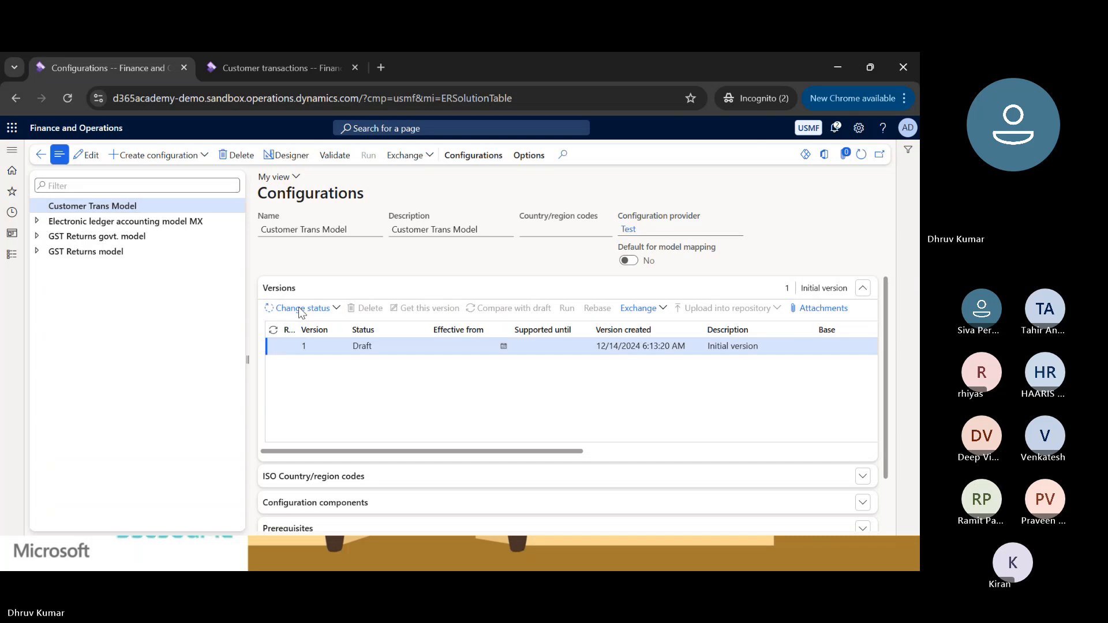
left_click(298, 307)
left_click(298, 328)
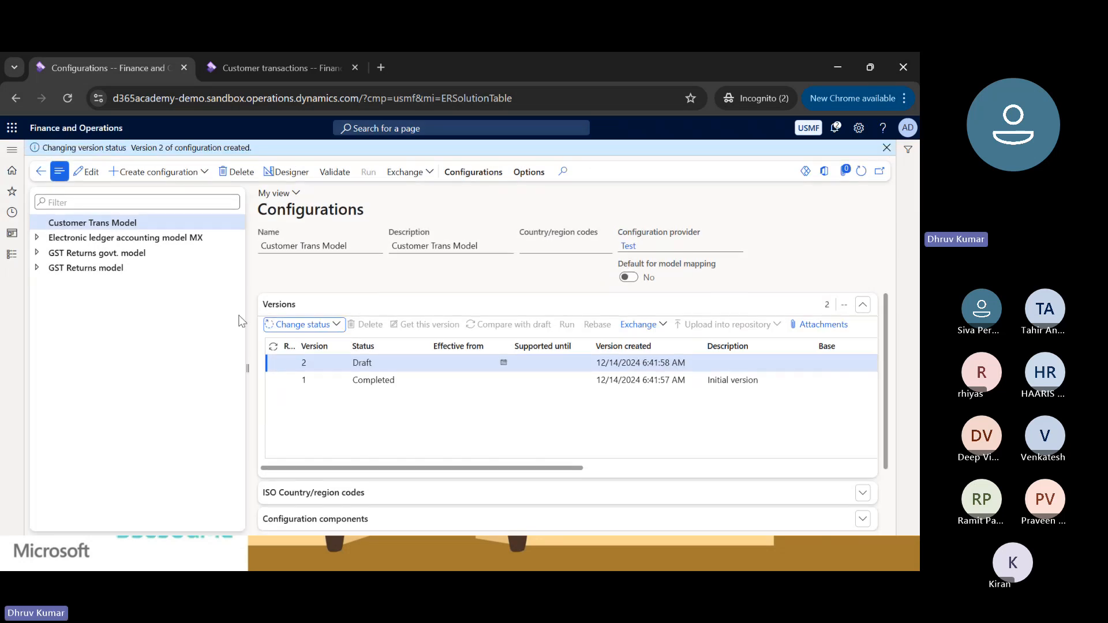
Start a new format configuration based on data model Customer Trans Model, with name and description Customer Trans Excel.
left_click(159, 172)
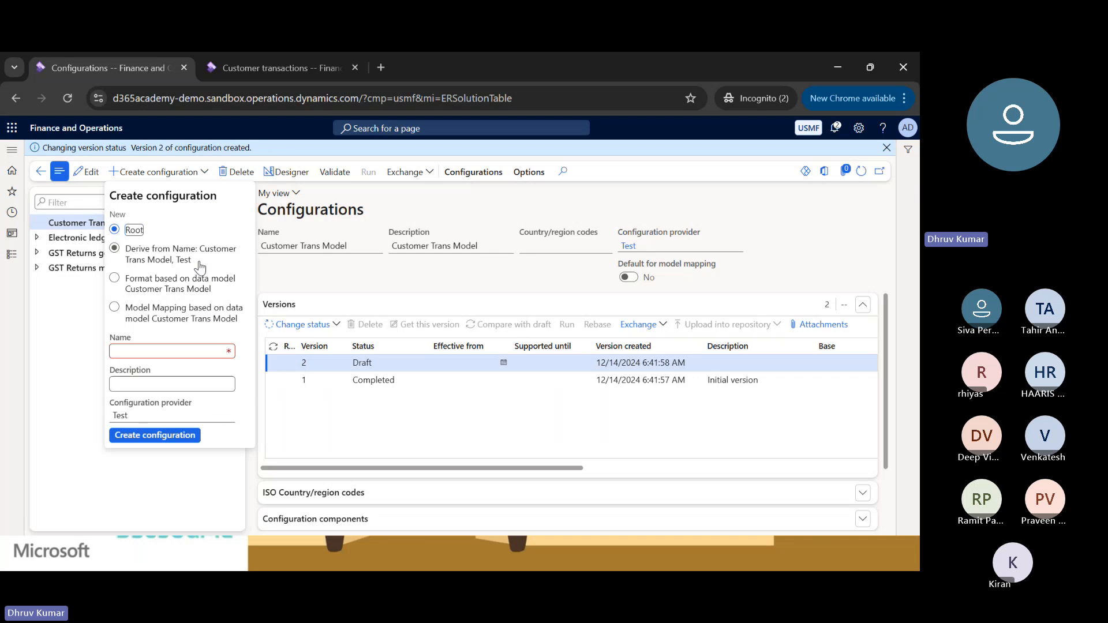
left_click(166, 286)
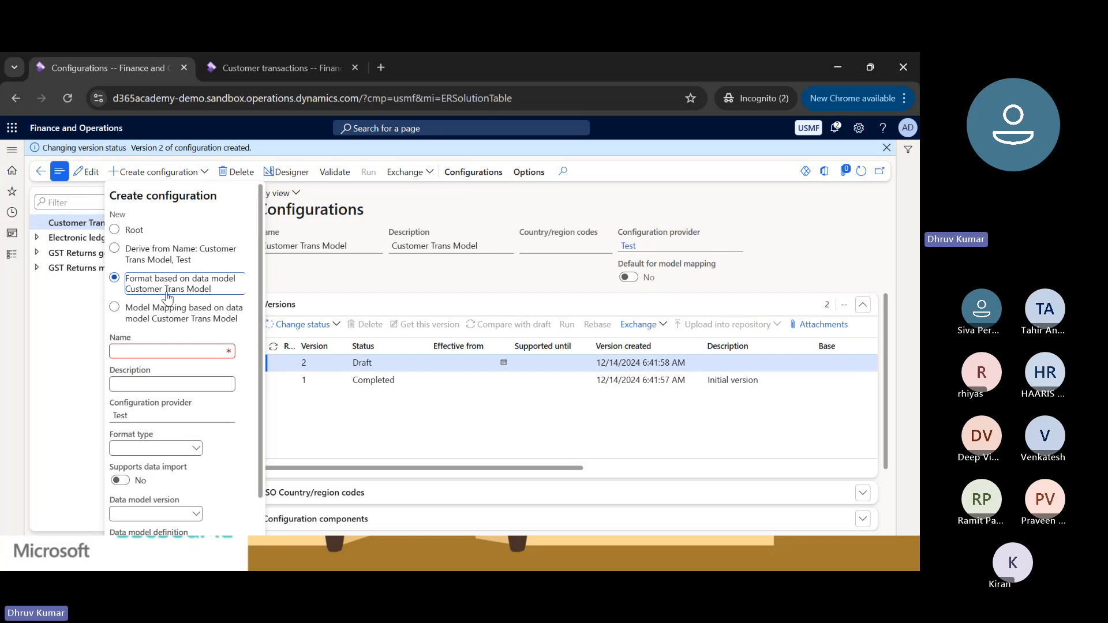
left_click(169, 352)
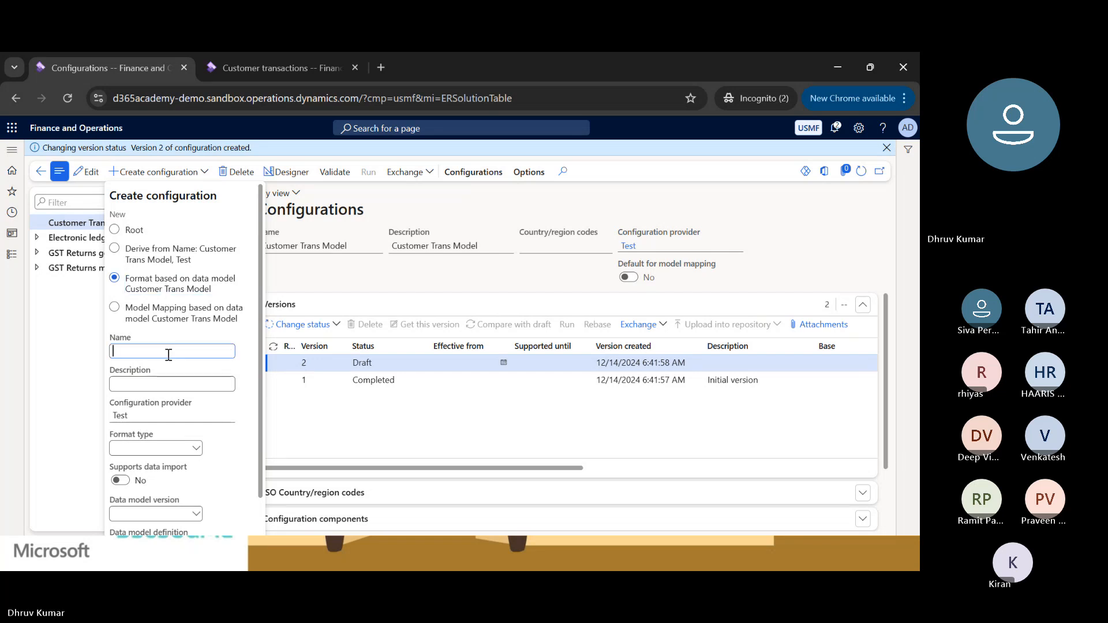
type("Customer Trans Format")
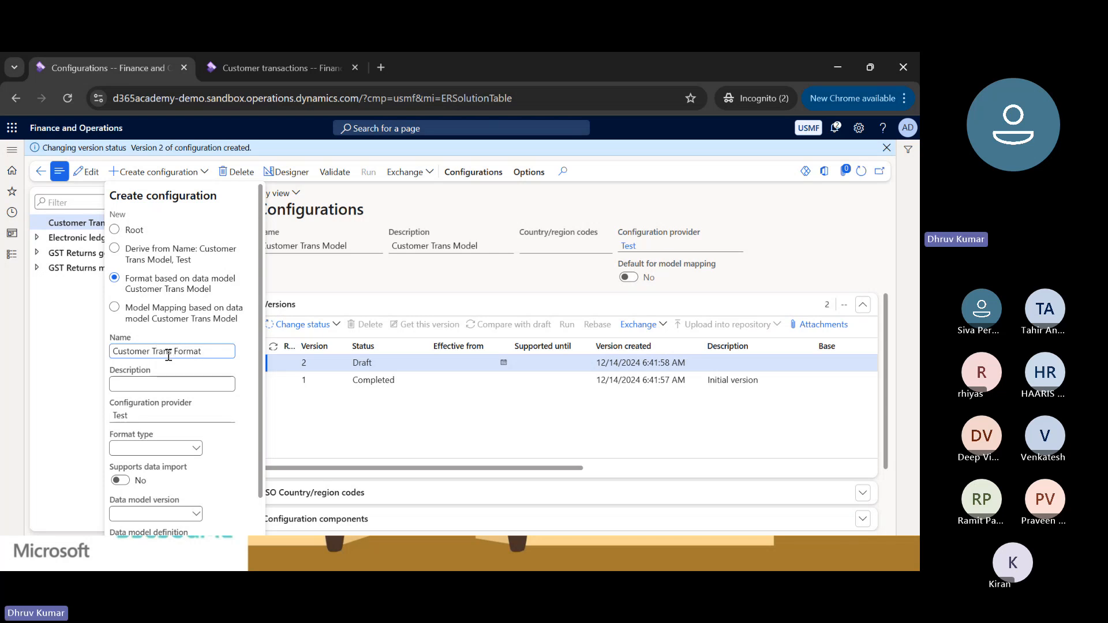
key("ctrl+shift+Left")
type("Excel")
key("ctrl+a")
key("ctrl+c")
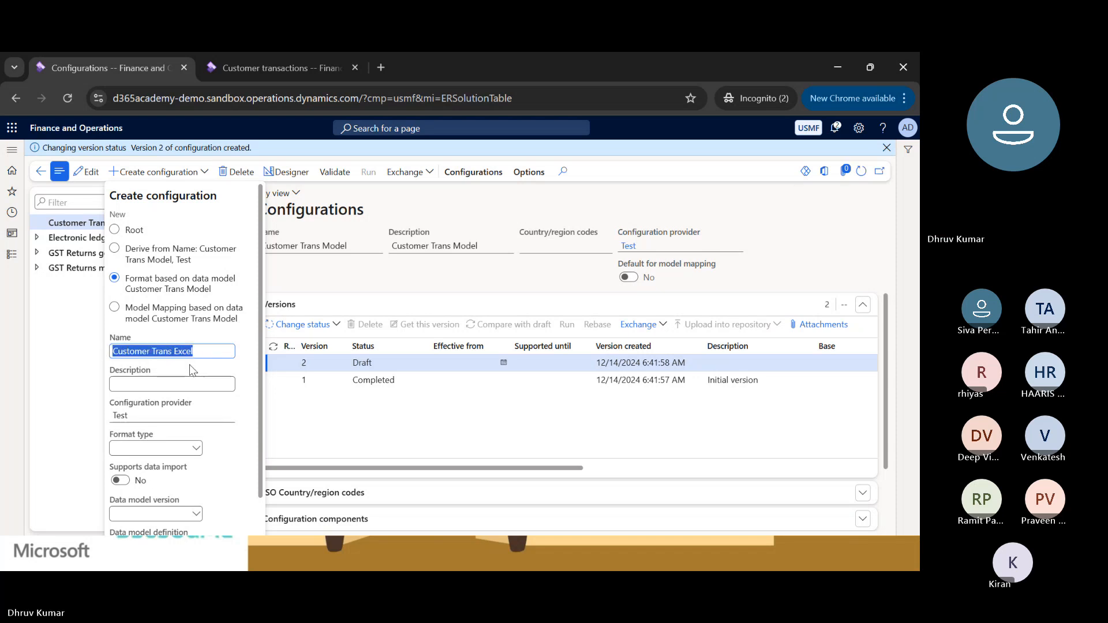
left_click(162, 384)
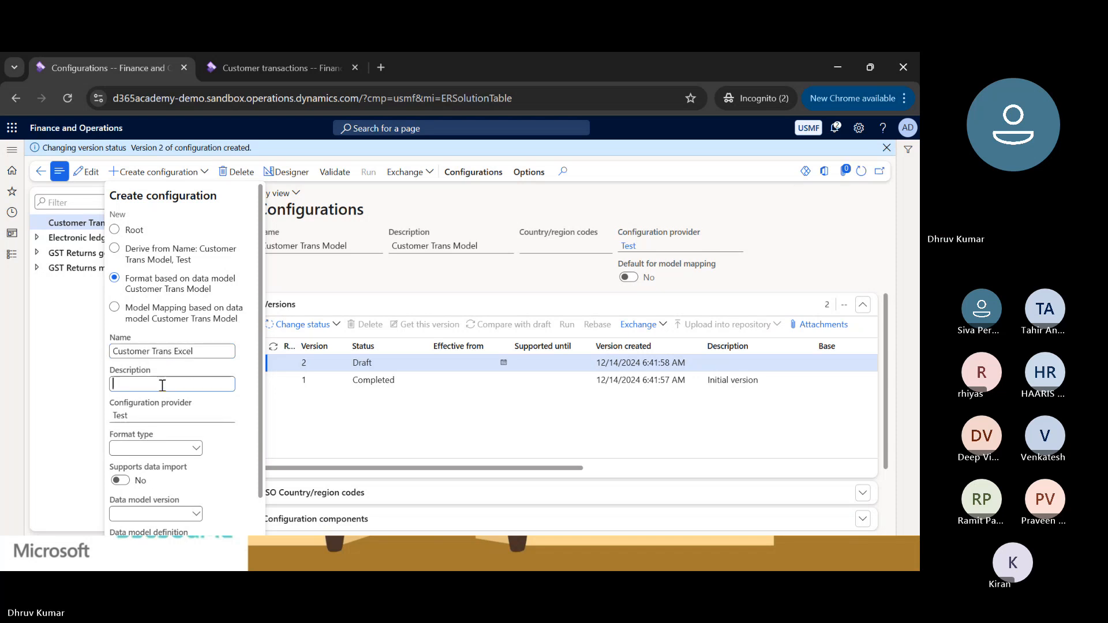
key("ctrl+v")
left_click(205, 415)
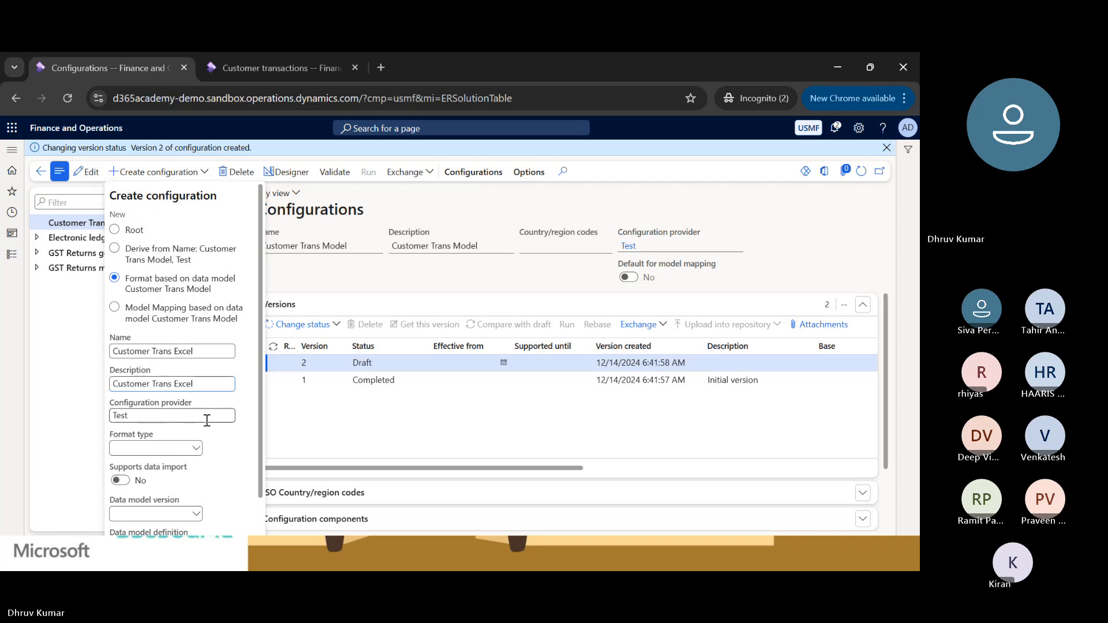
Set format type Excel, data model version 1 and data model definition CustTransDataModel, and create the configuration.
scroll(205, 415, "down", 1)
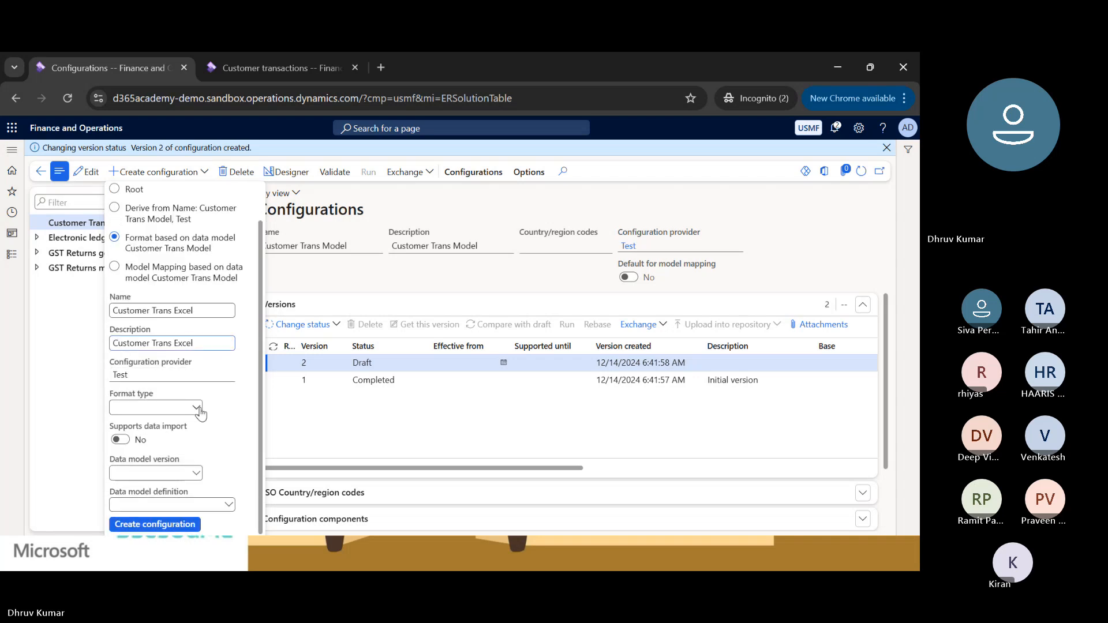
left_click(197, 409)
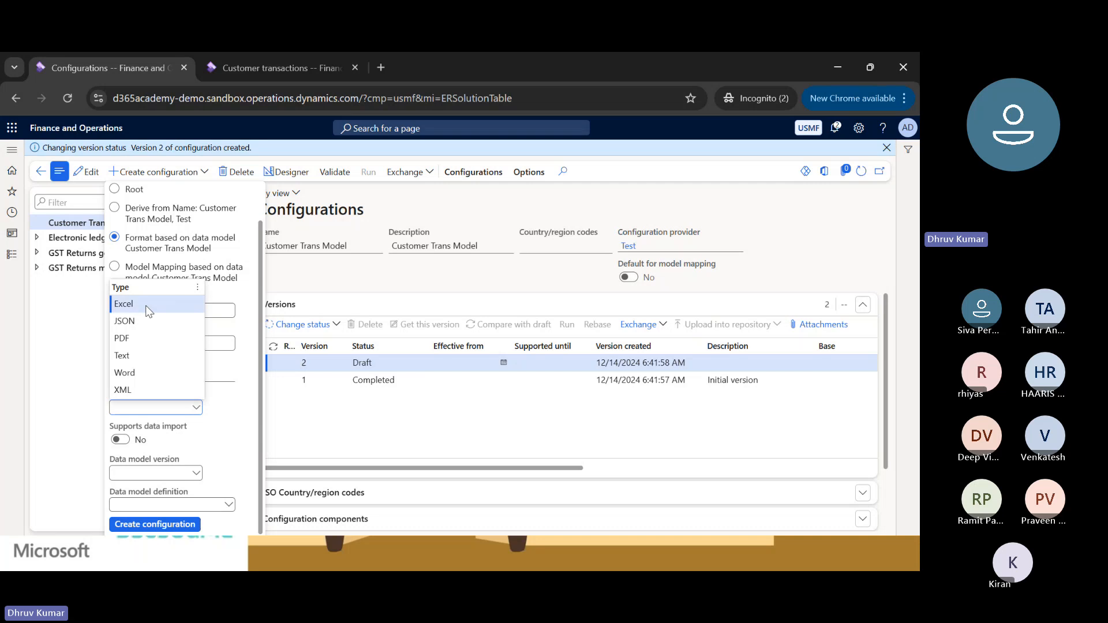
left_click(148, 303)
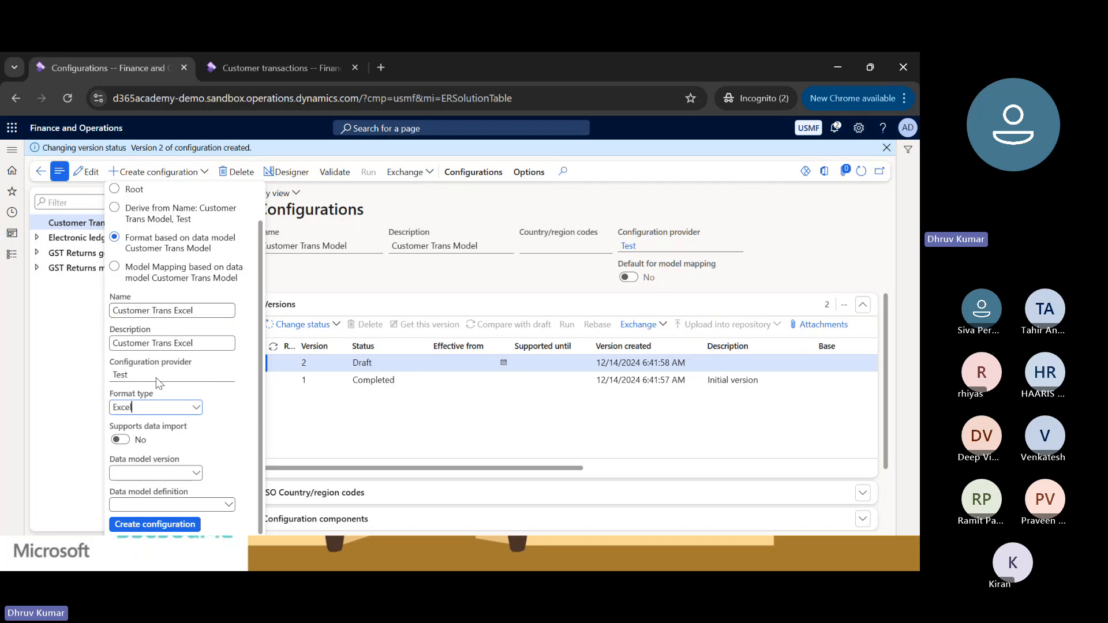
left_click(196, 474)
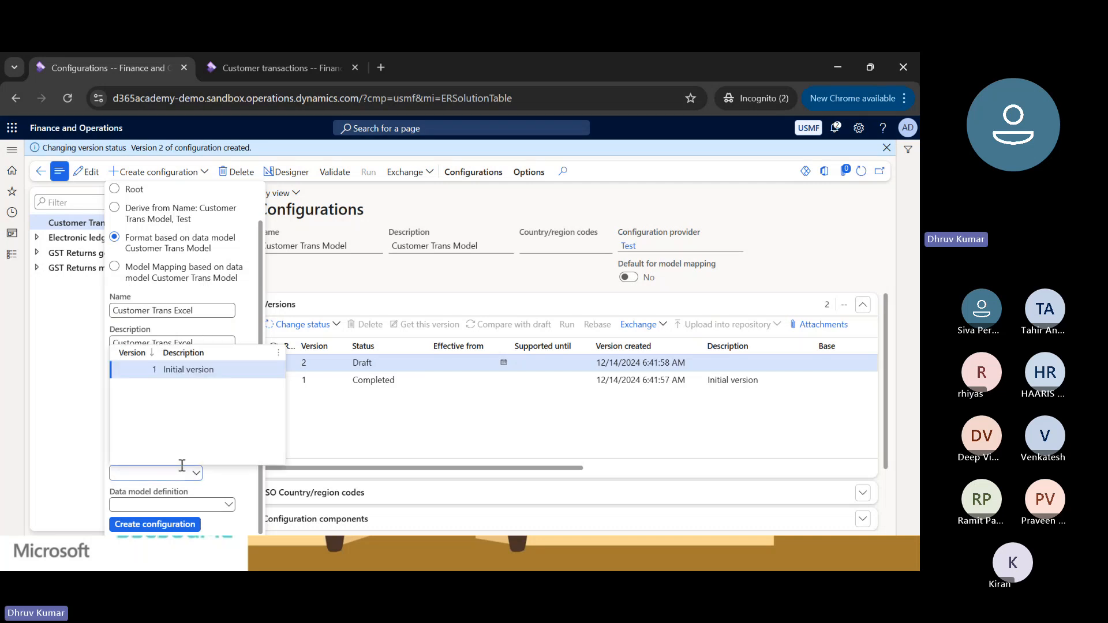
left_click(164, 375)
left_click(229, 505)
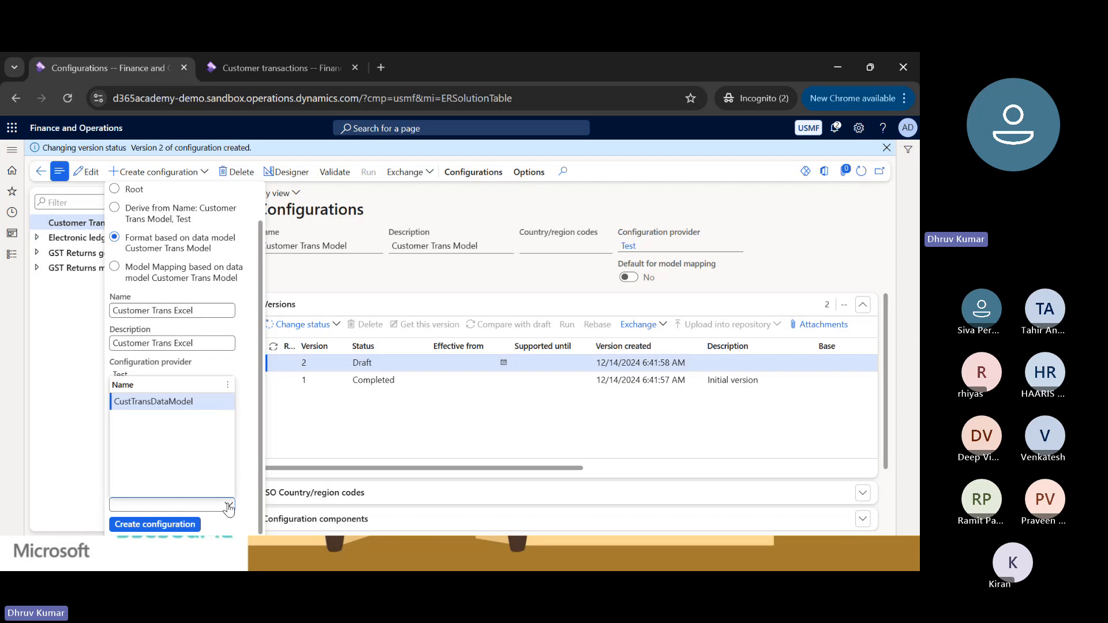
left_click(167, 400)
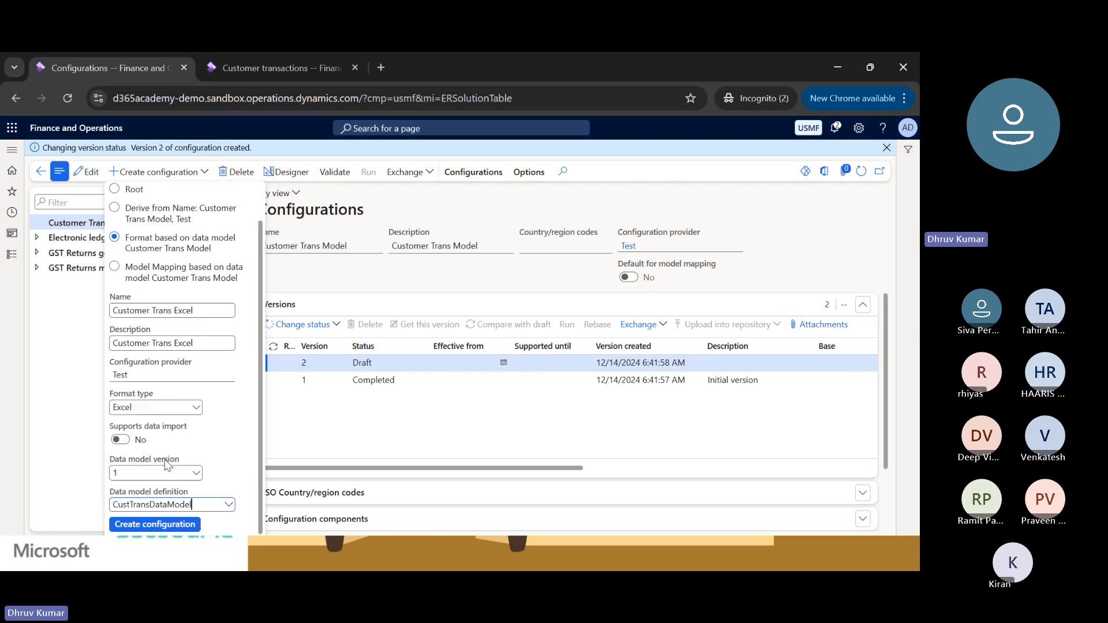
left_click(154, 524)
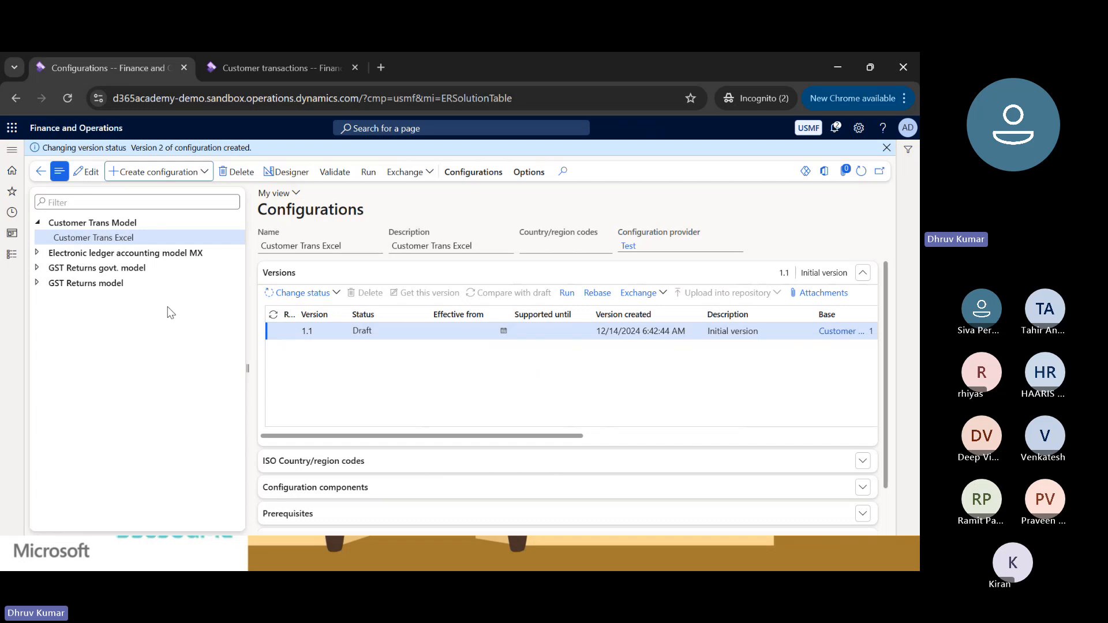
Launch Excel with a blank workbook and maximize its window.
key("super+r")
type("exc")
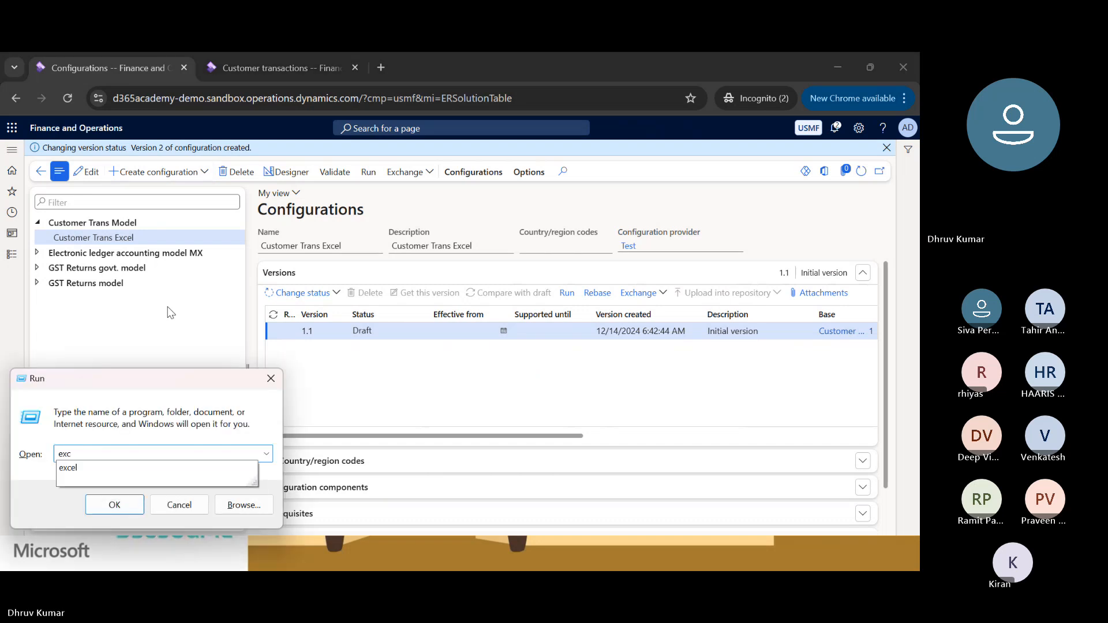
key("Down")
key("Return")
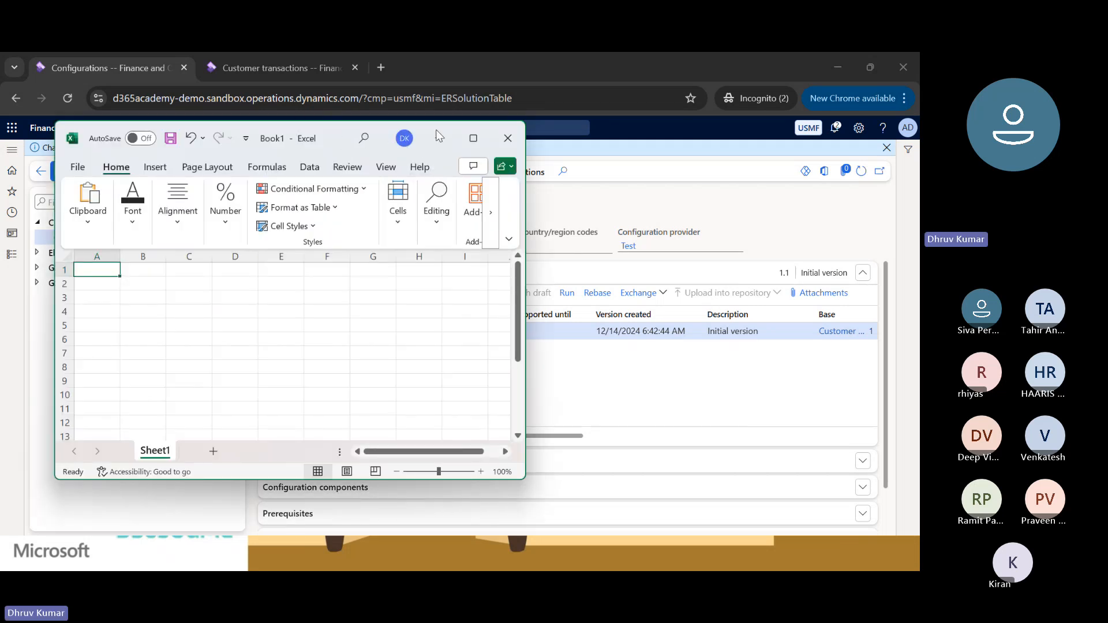
left_click(473, 138)
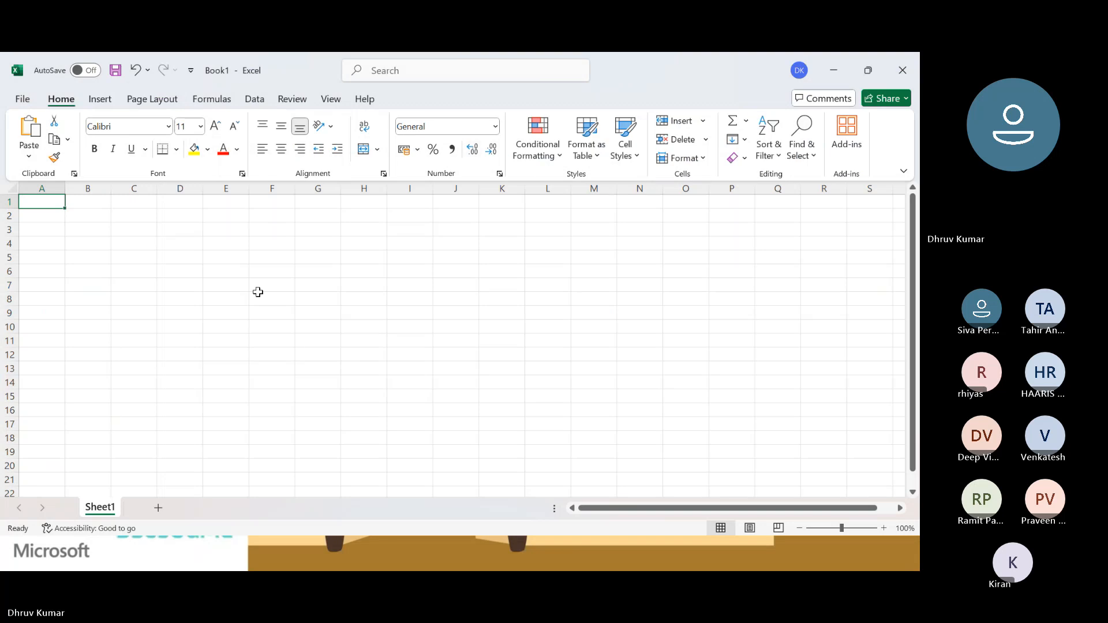
left_click(89, 206)
key("Left")
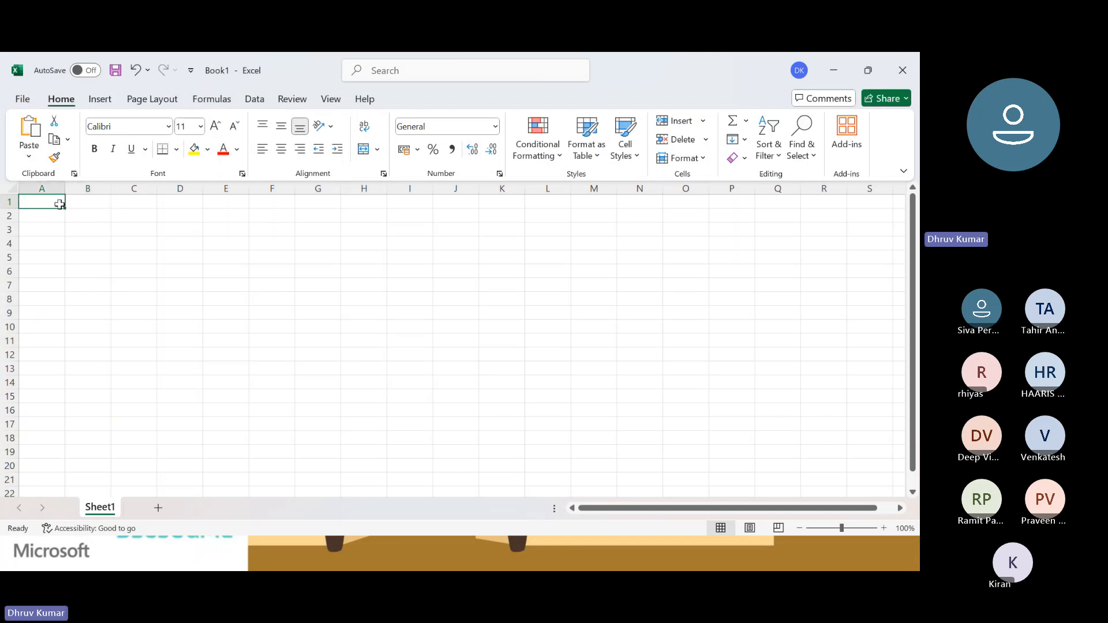
key("Right")
key("Right")
key("Right")
key("Right")
key("Left")
key("Left")
key("Left")
key("Left")
key("Down")
key("Down")
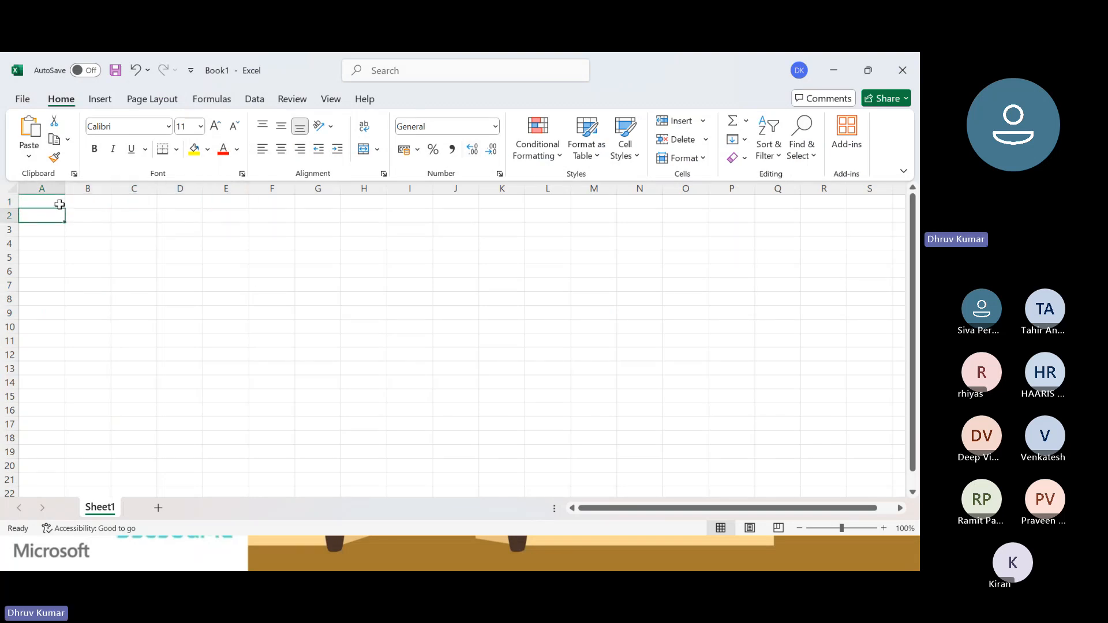
key("Up")
key("Up")
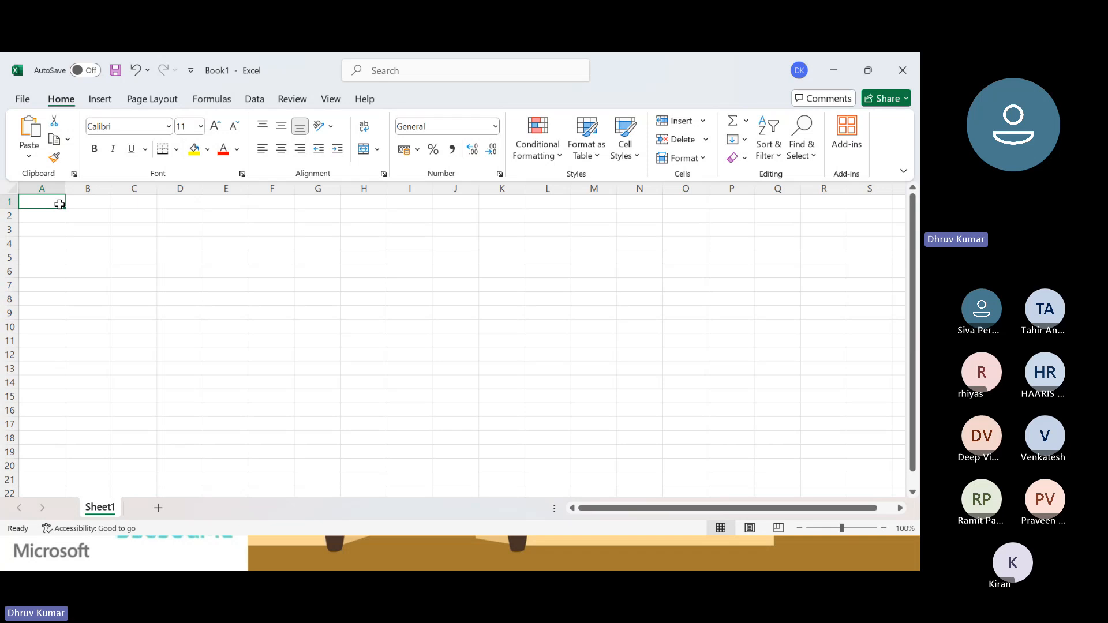
key("Right")
key("Right")
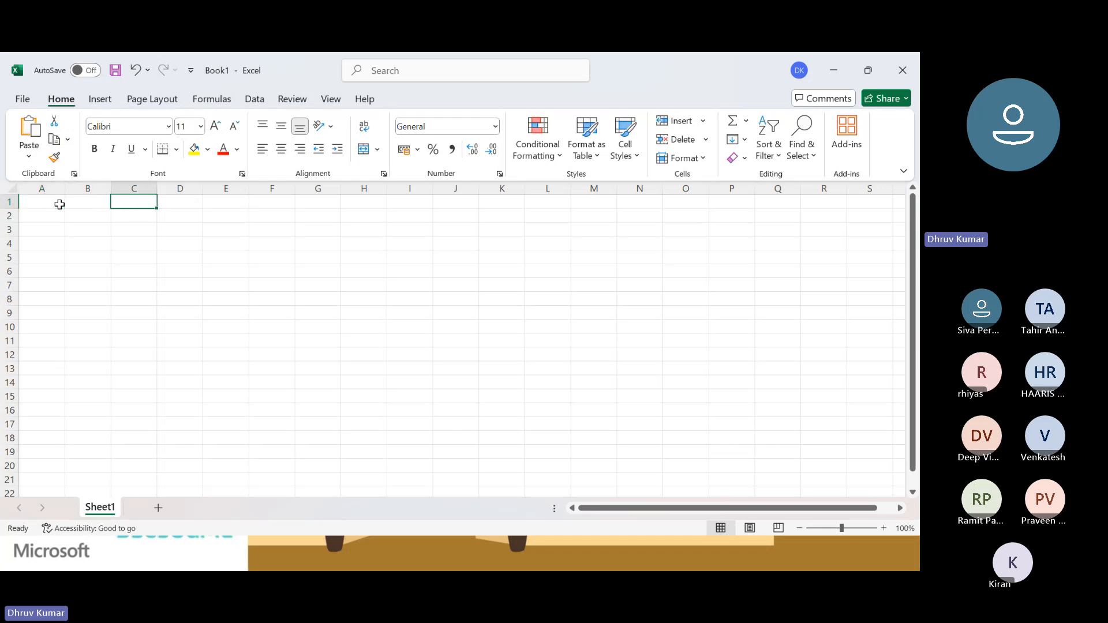
key("Left")
key("Left")
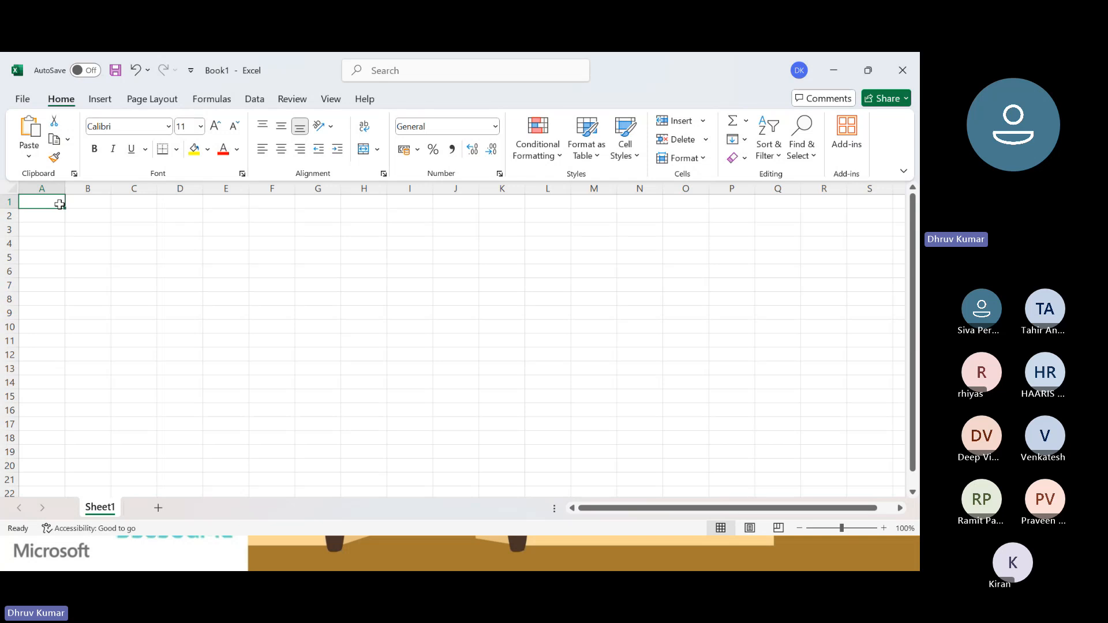
key("Right")
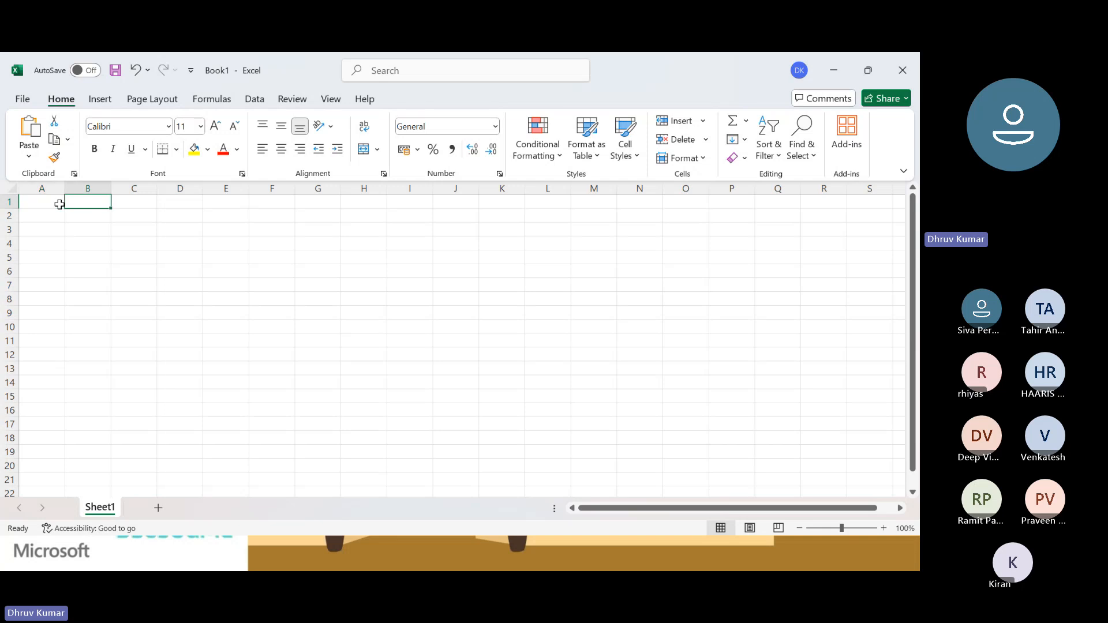
key("Left")
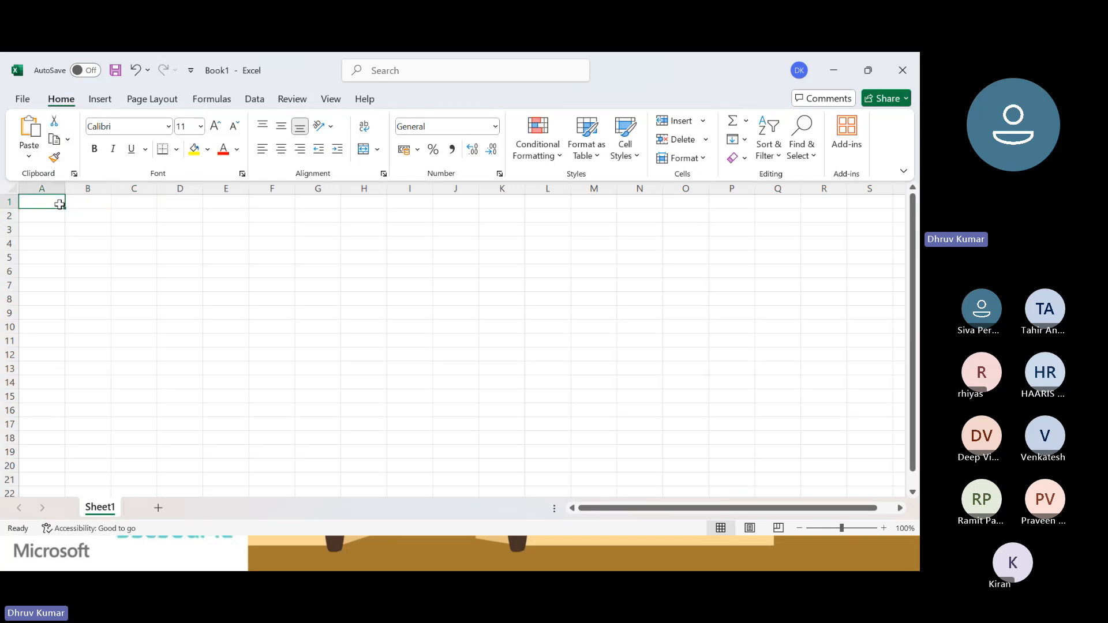
left_click(89, 202)
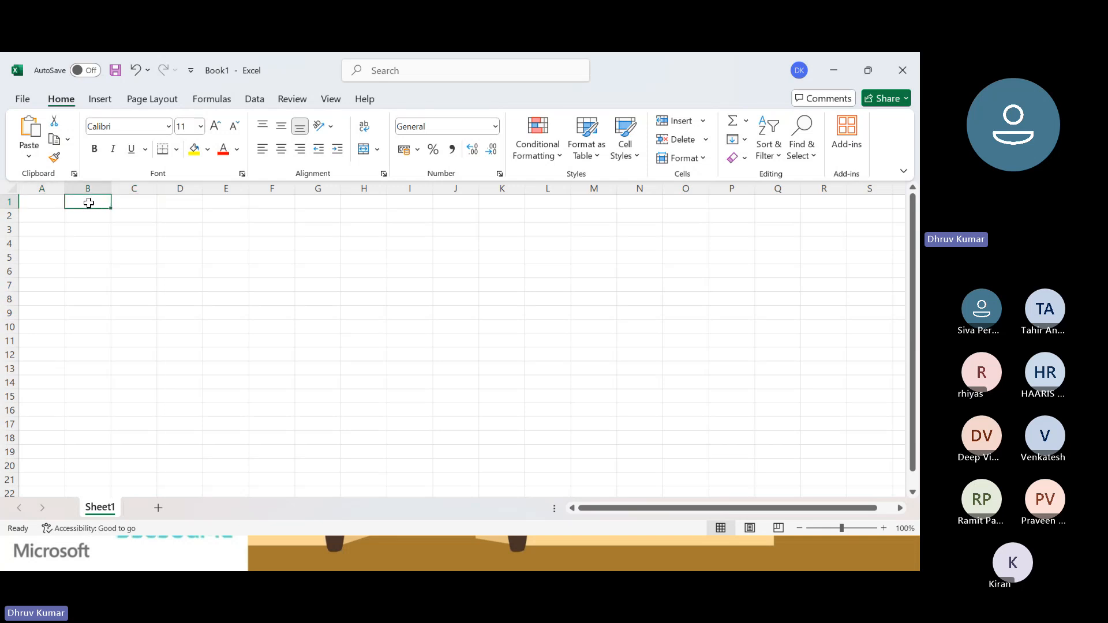
Enter the header Customer Code in cell A1 and autofit column A to its text.
left_click(51, 203)
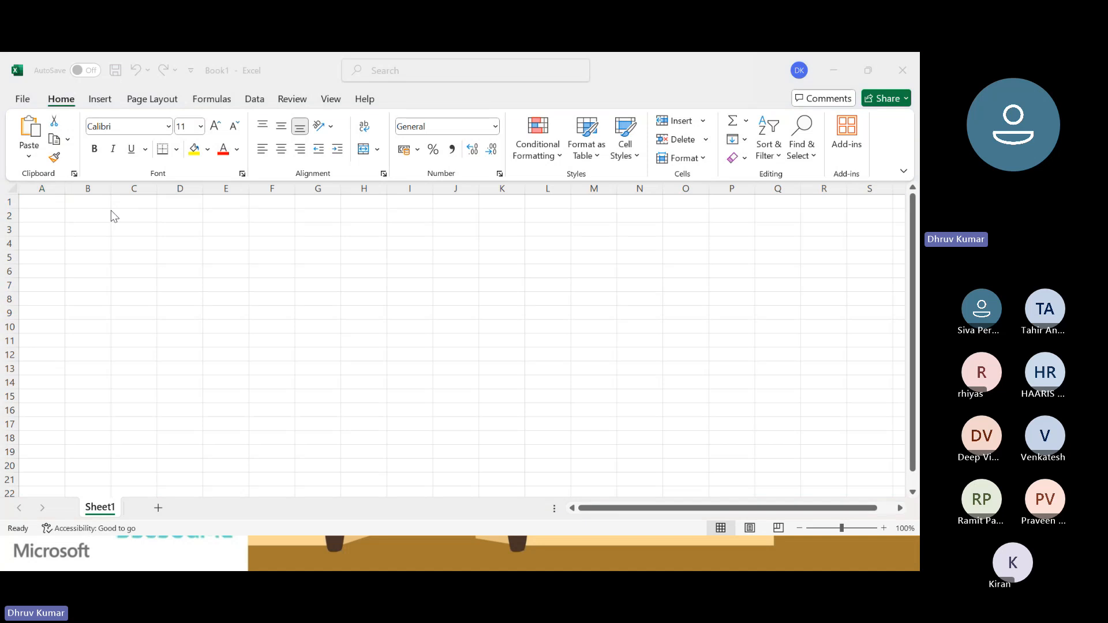
key("alt+Tab")
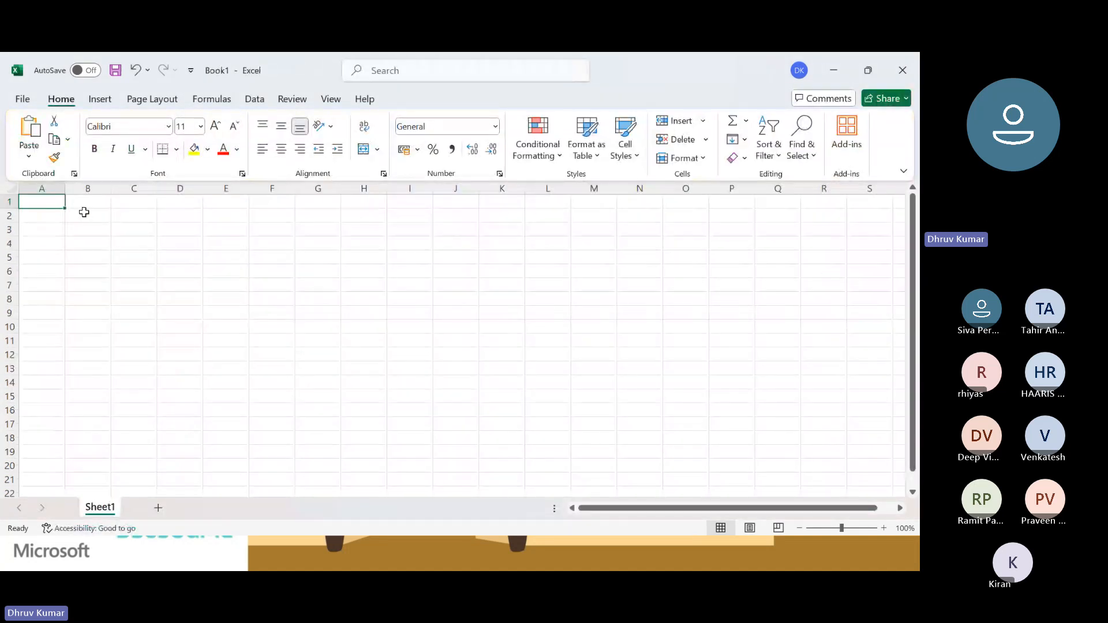
type("T")
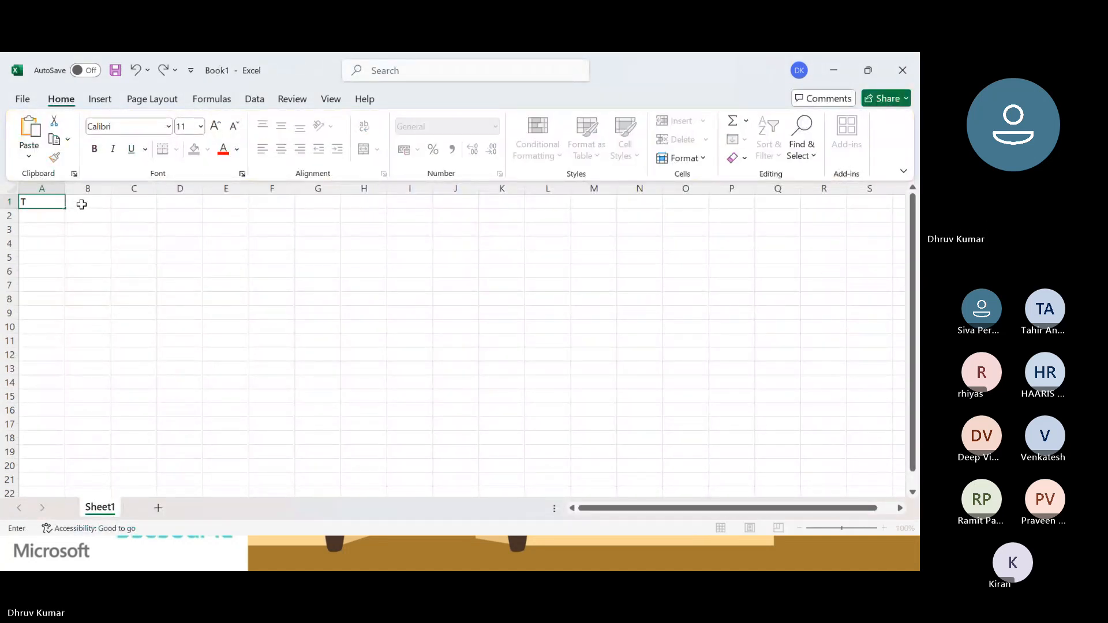
key("BackSpace")
type("Customer")
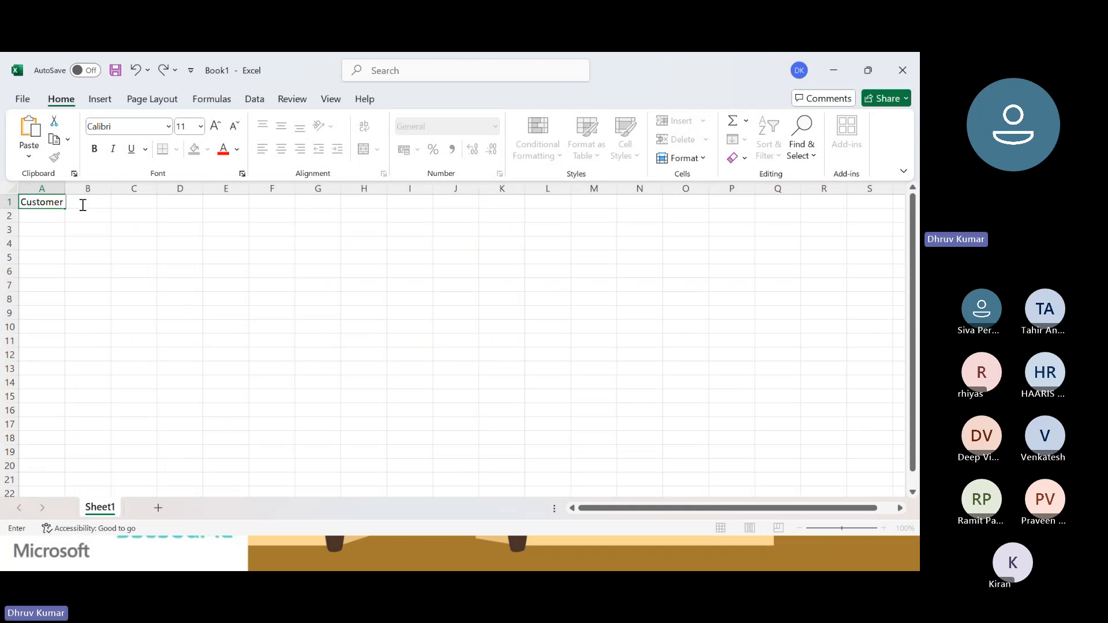
type(" Code")
key("Tab")
key("Left")
key("alt+h")
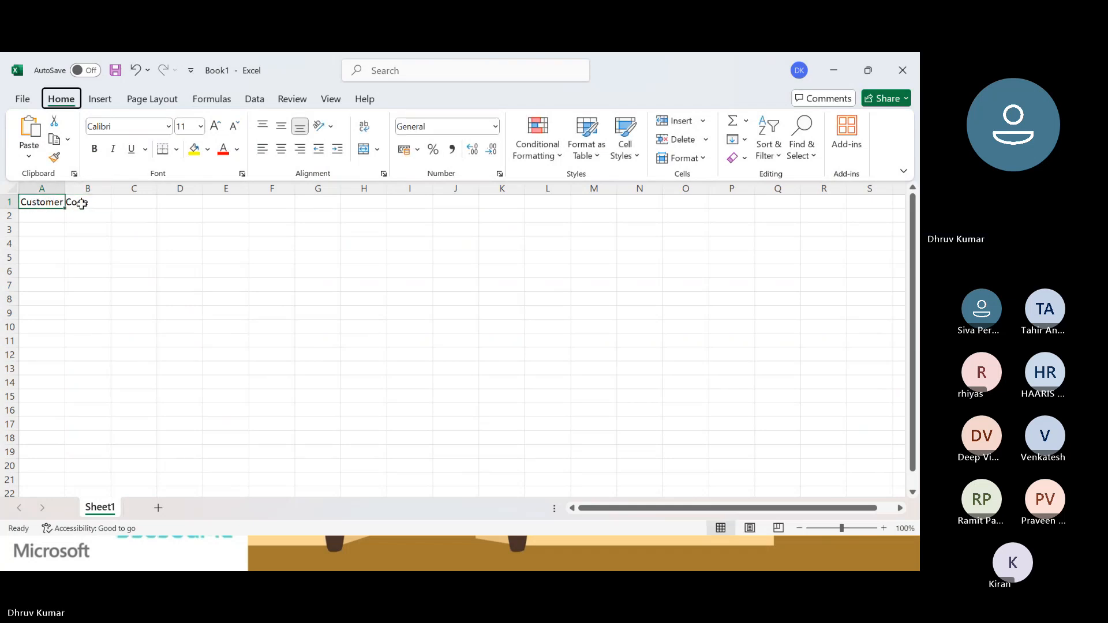
key("o")
key("i")
key("Right")
key("Left")
key("Right")
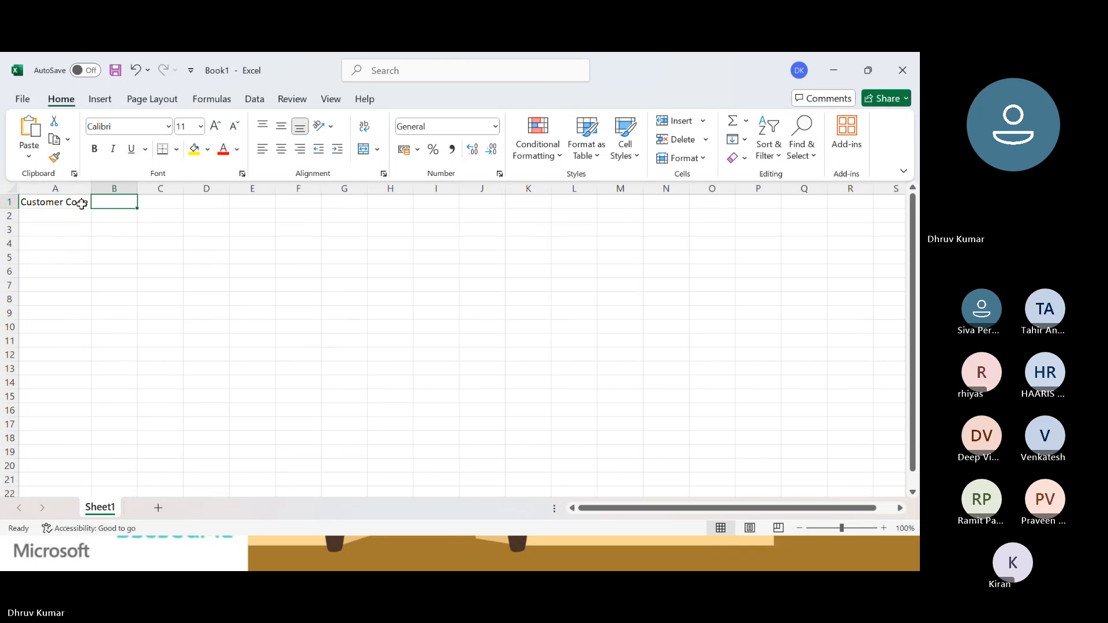
Enter the header Customer Name in cell B1 and autofit column B to its text.
type("Customer Name")
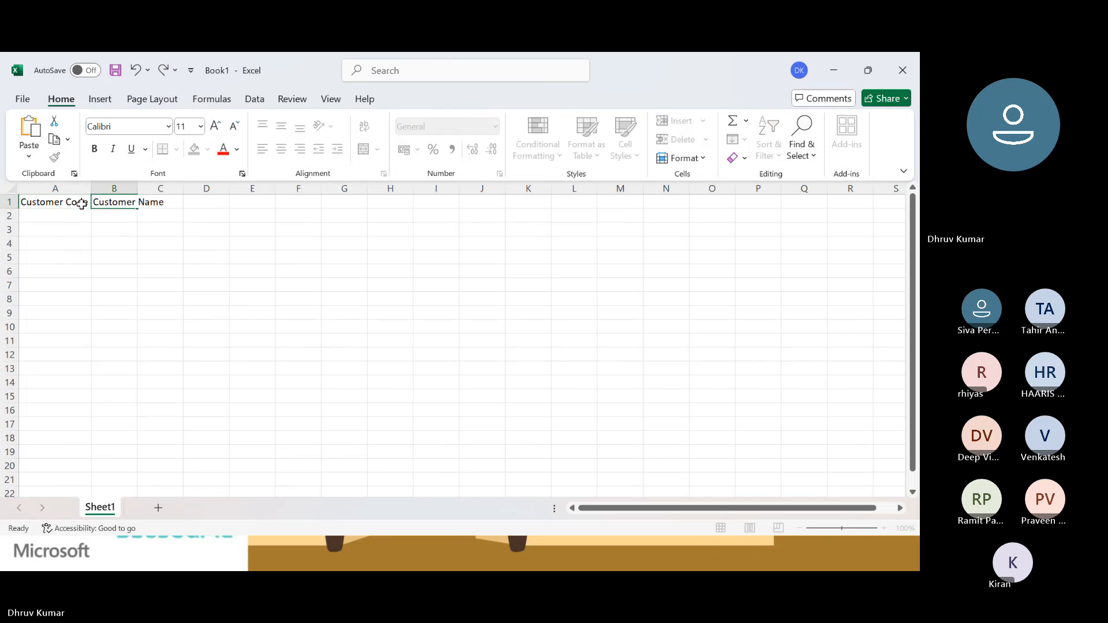
key("Tab")
key("Left")
key("alt+h")
key("o")
key("i")
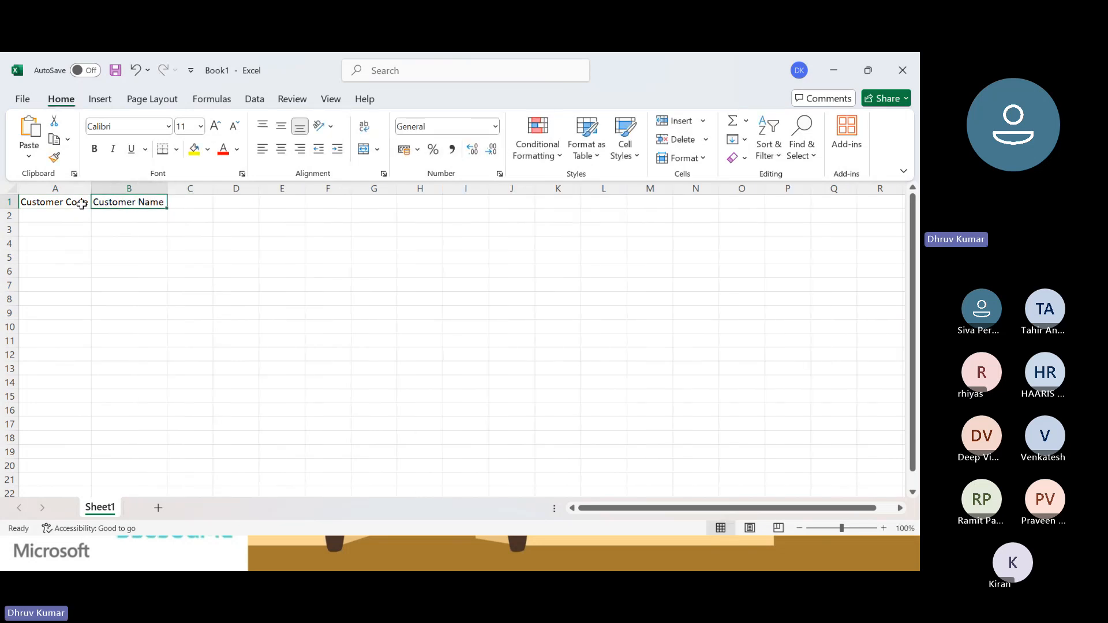
key("Right")
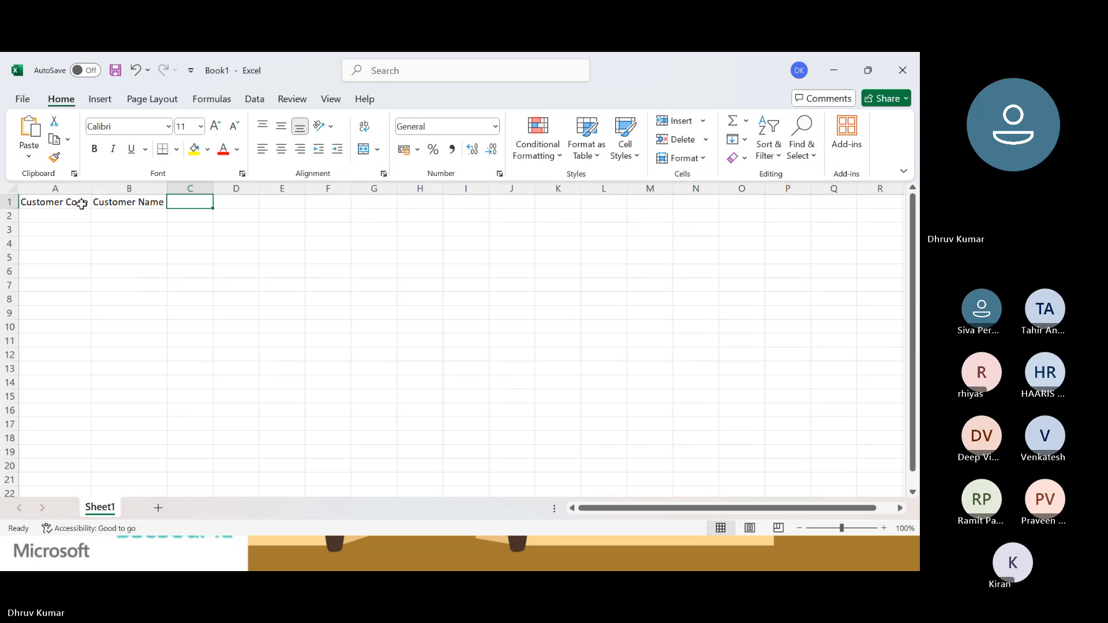
type("C")
key("BackSpace")
key("Left")
key("Left")
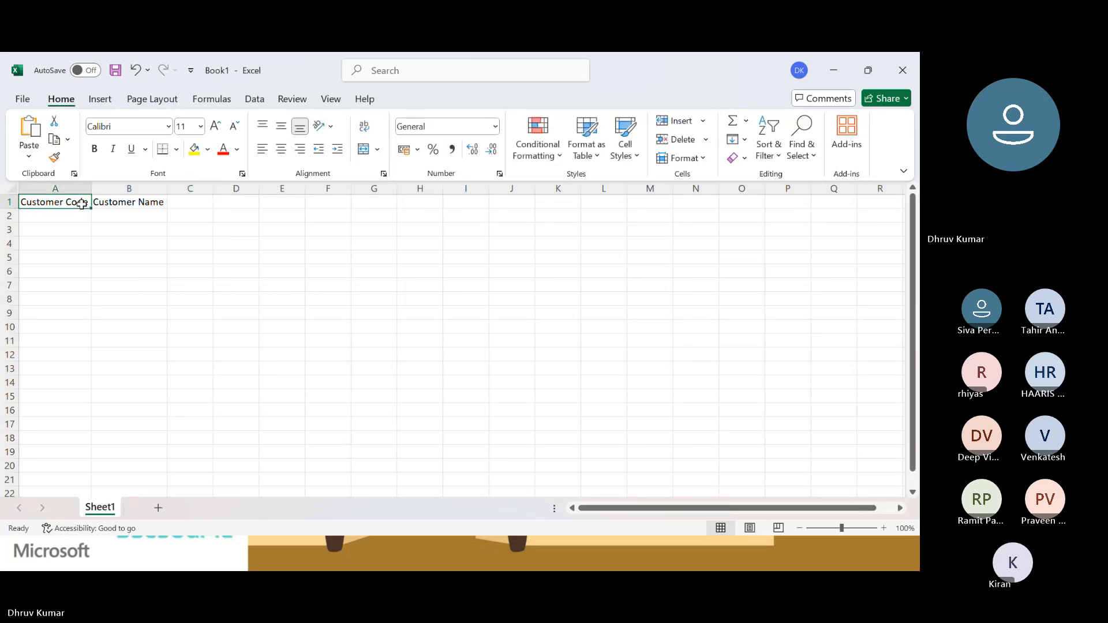
key("Right")
key("Right")
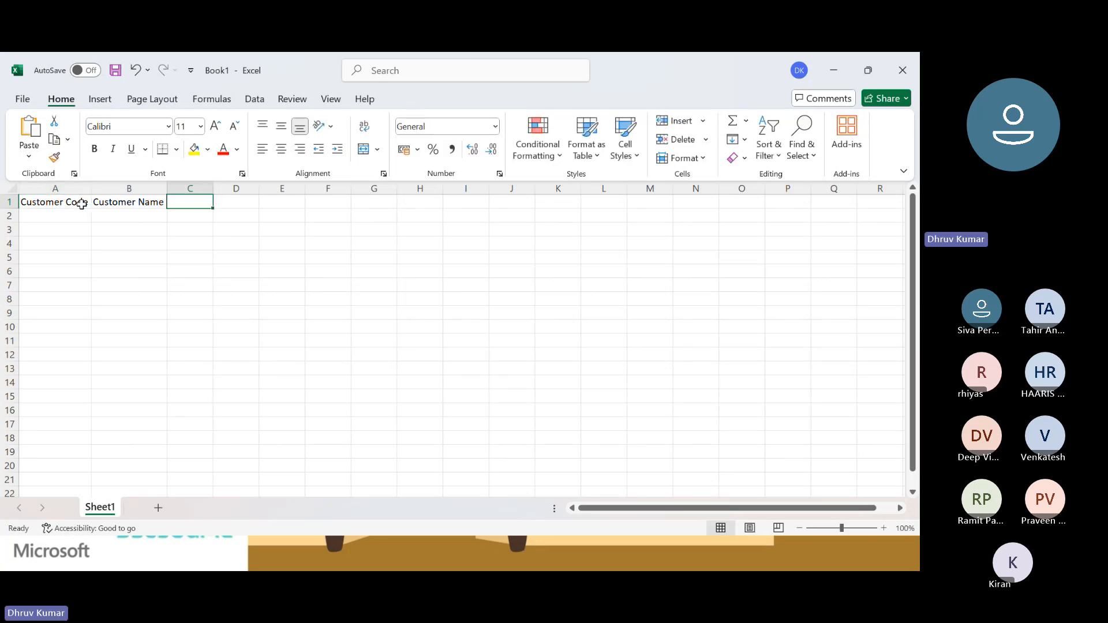
Enter the header Invoice Number in cell C1, beside Customer Name.
type("Invoice")
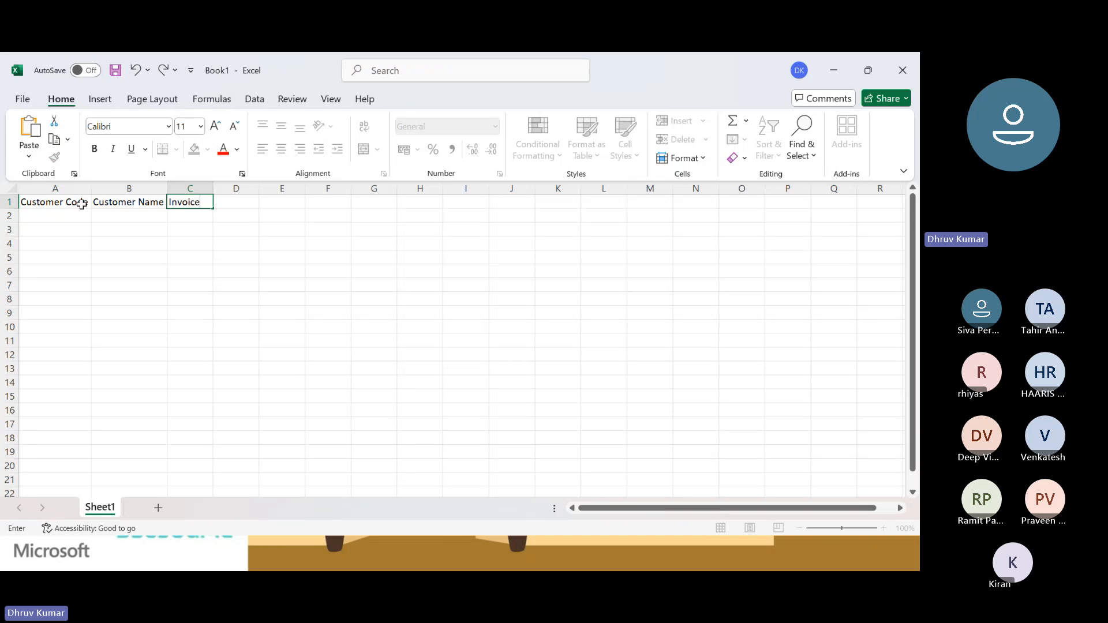
key("Right")
key("Left")
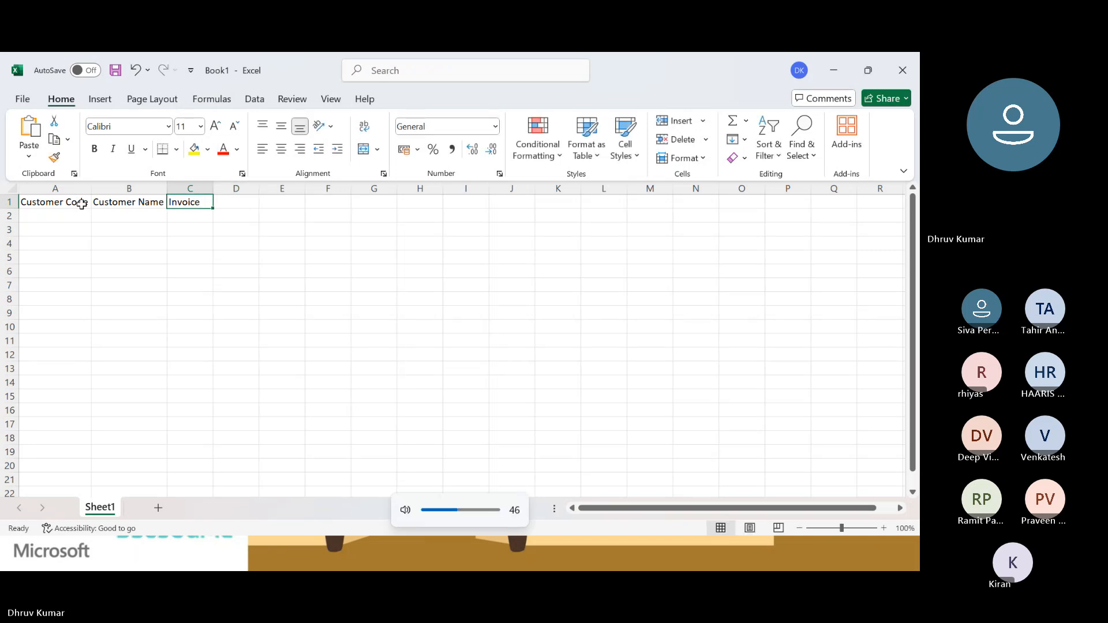
key("Left")
key("Right")
key("Right")
key("Left")
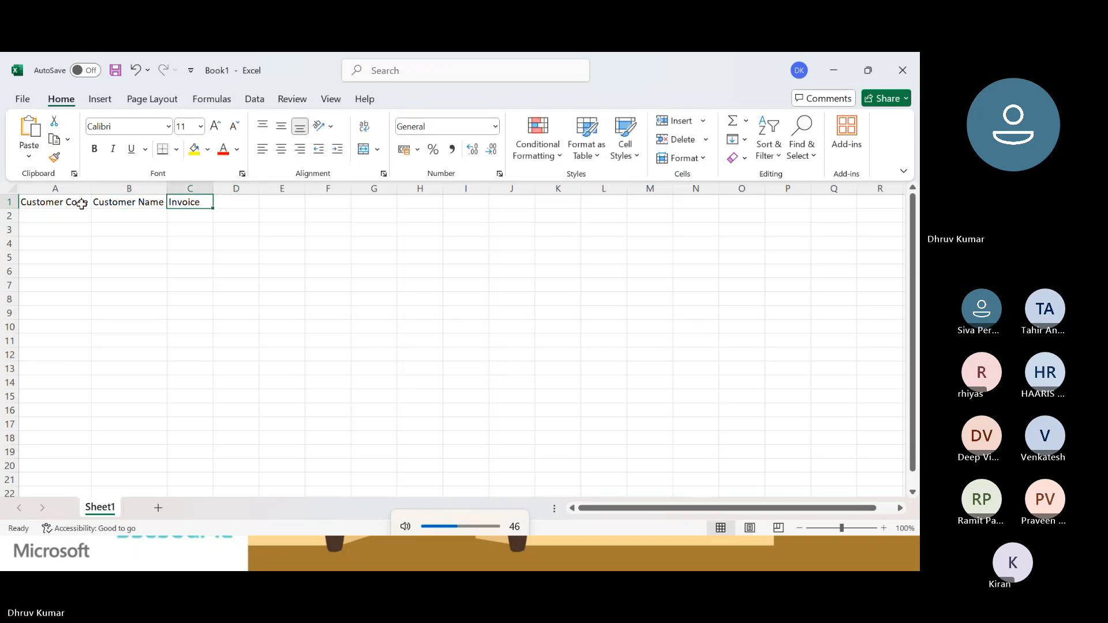
key("XF86AudioLowerVolume")
key("F2")
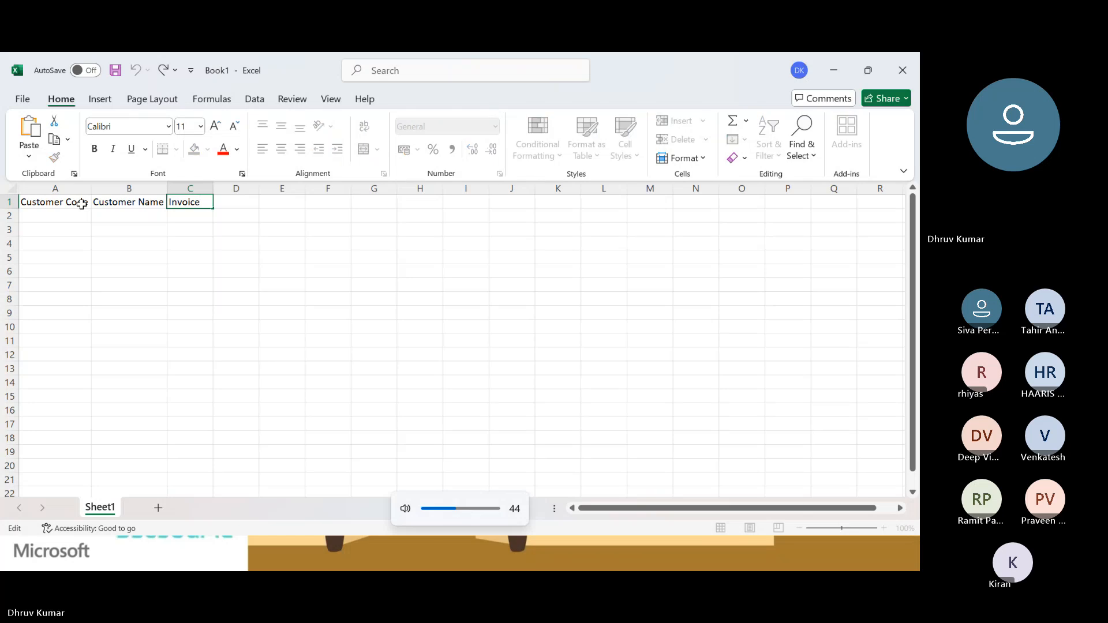
type("Num")
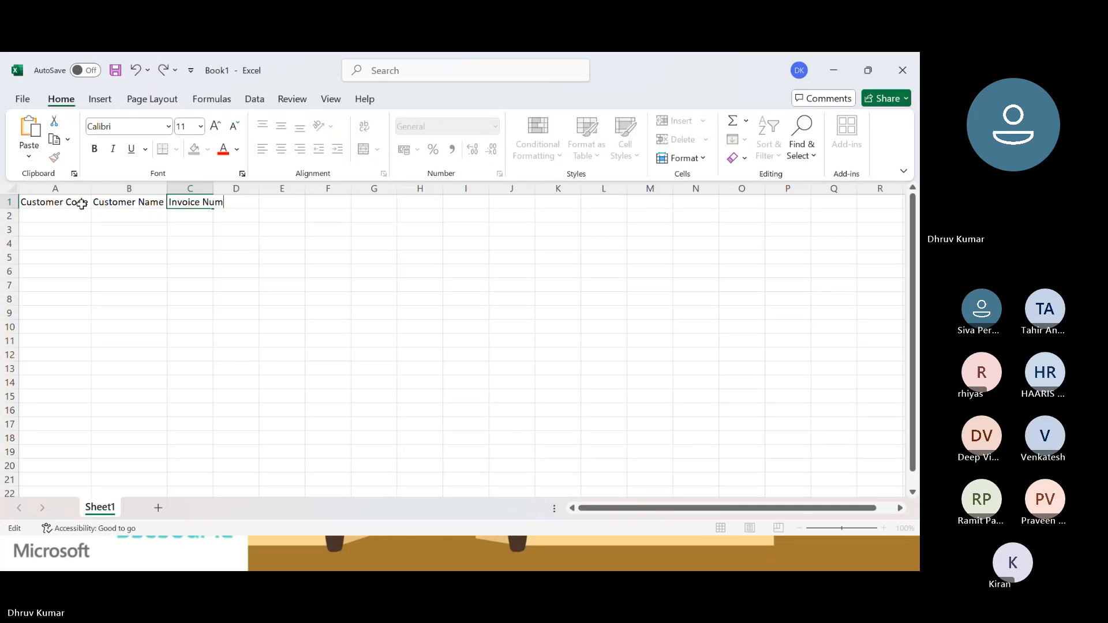
type("ber")
key("ctrl+Return")
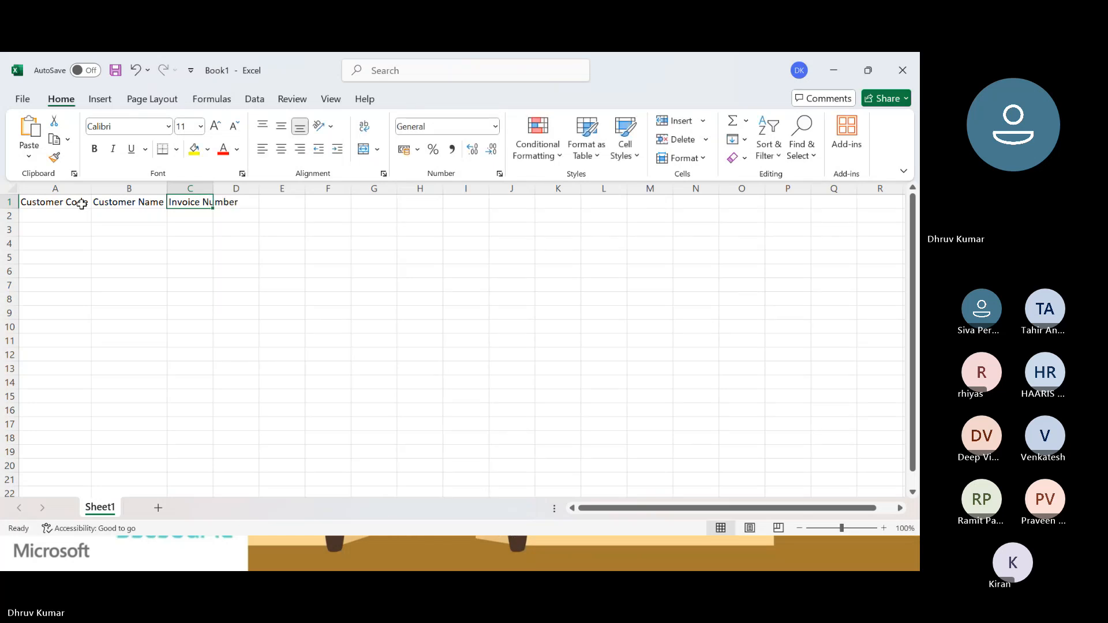
Autofit the width of column C to the Invoice Number header.
key("alt")
key("h")
key("o")
key("i")
Enter the header Voucher in cell D1, directly after Invoice Number.
key("Left")
key("Right")
key("Right")
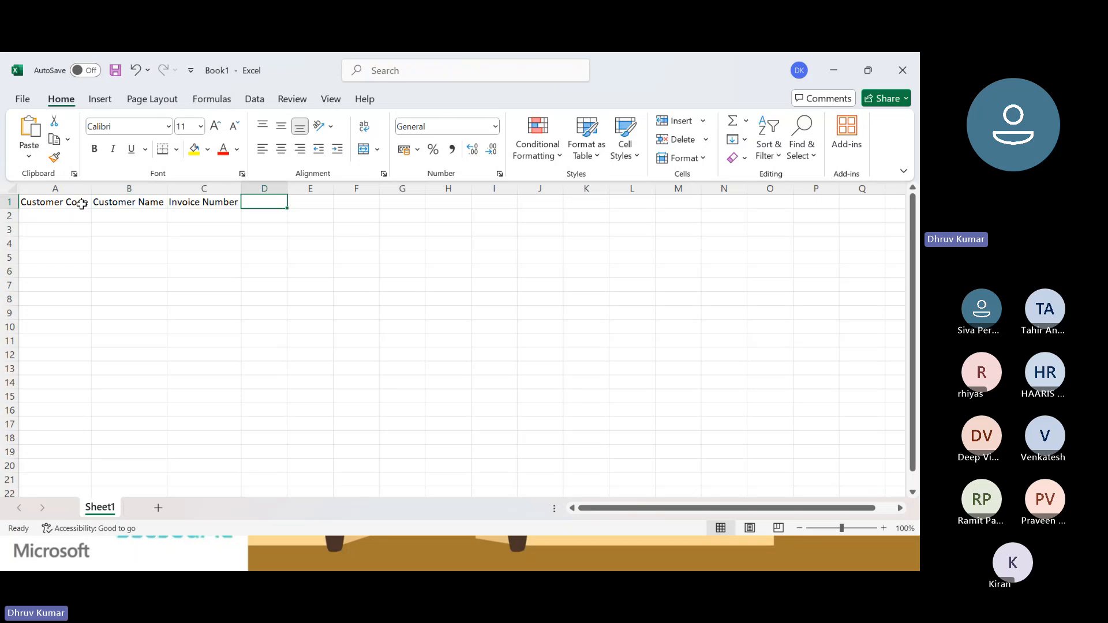
type("V")
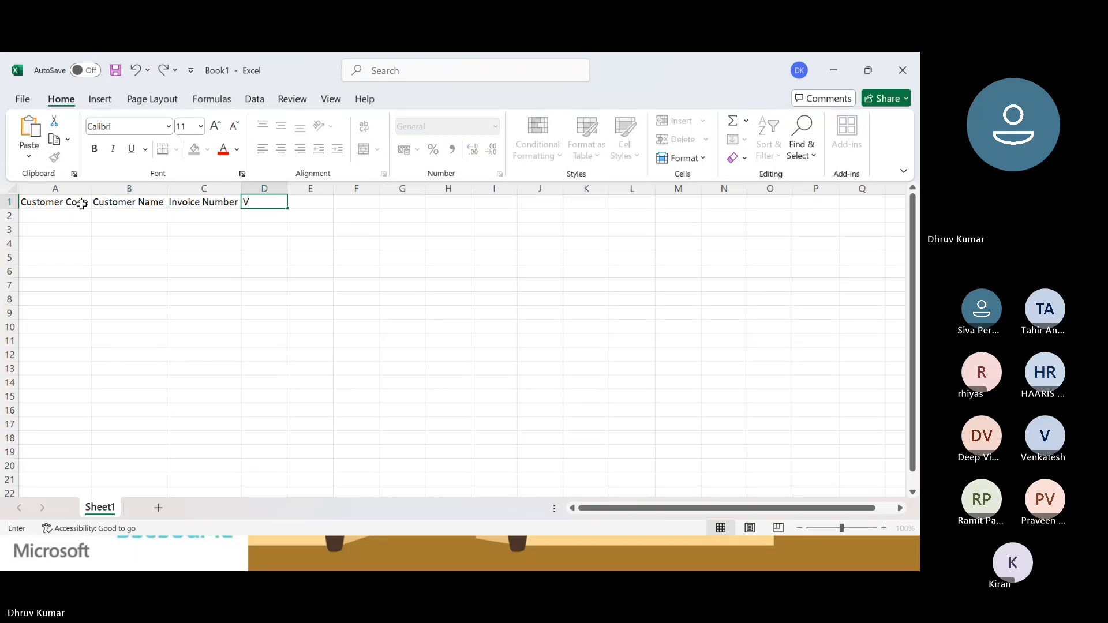
type("oucher")
key("Left")
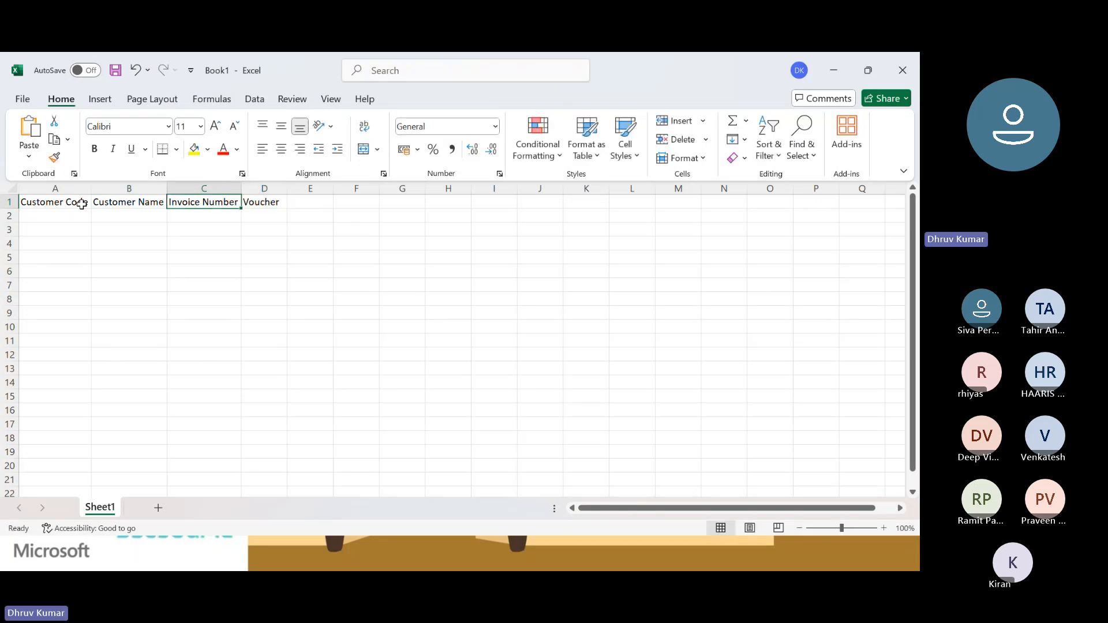
Insert a column between Customer Name and Invoice Number and give it the header Date.
key("Right")
key("Left")
key("ctrl+space")
key("ctrl+shift+plus")
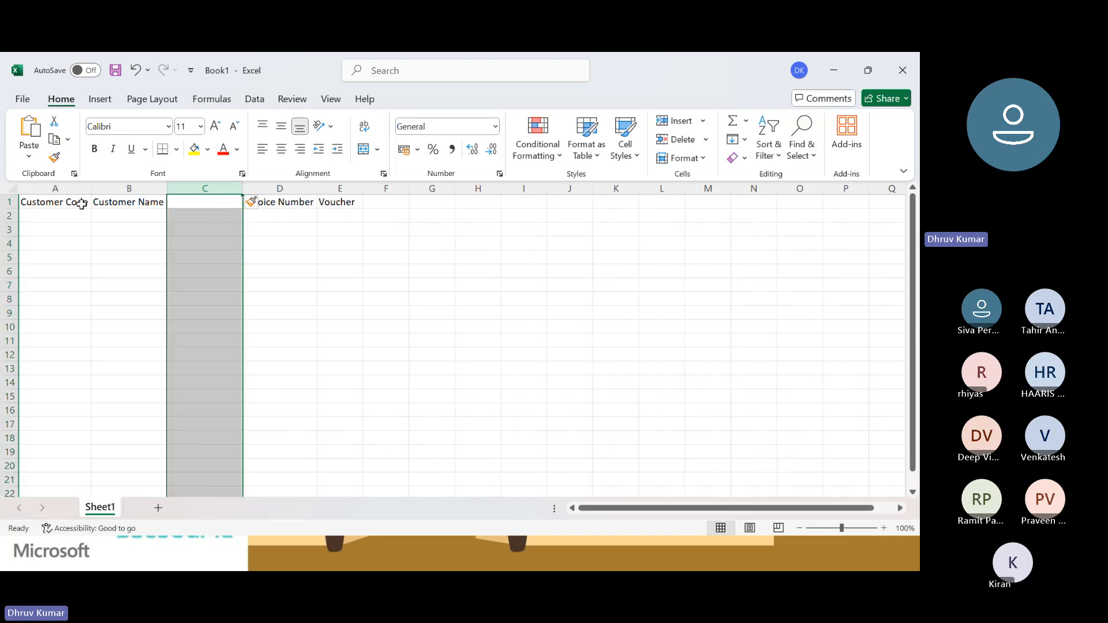
key("Left")
key("Right")
type("Date")
key("Right")
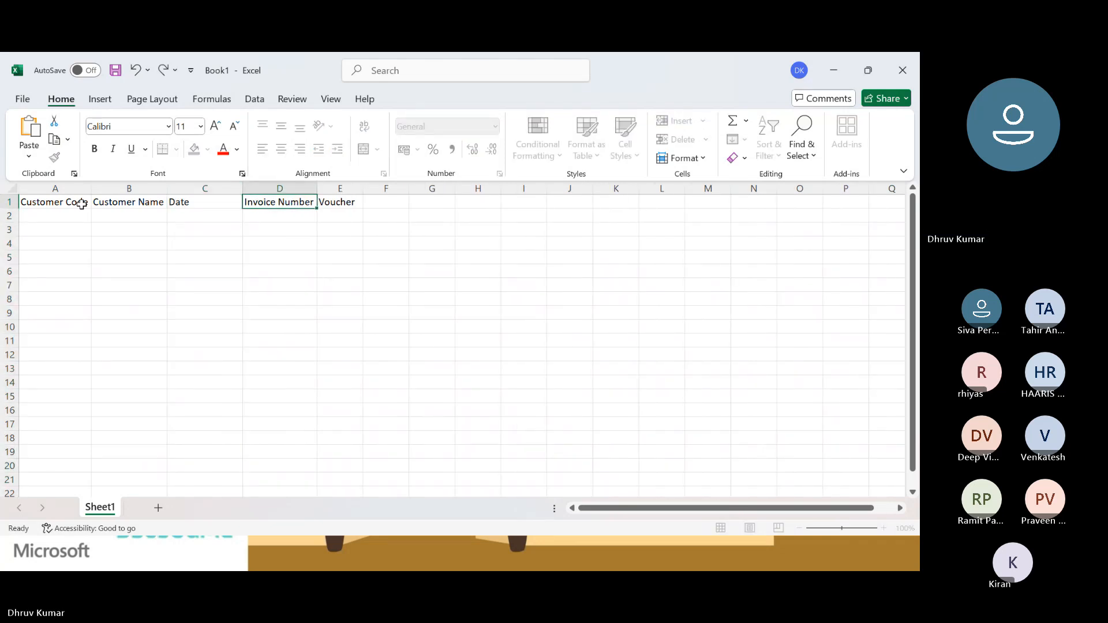
Enter the header Amount in cell F1, directly after Voucher.
key("Left")
key("Left")
key("Left")
key("Right")
key("Right")
key("Right")
key("Right")
key("Right")
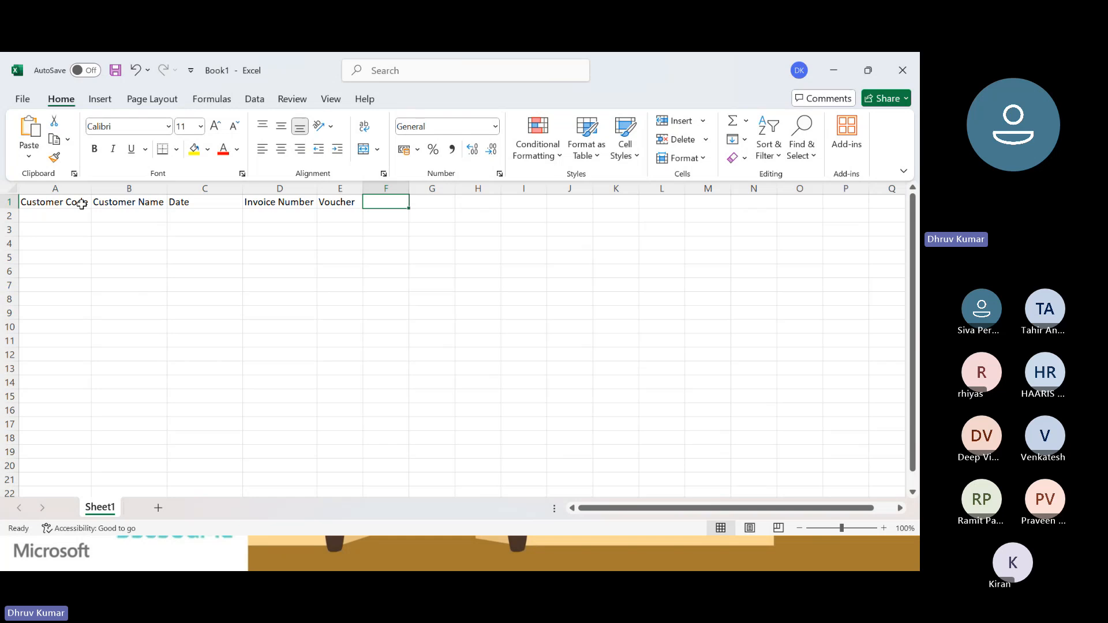
type("Amount")
key("ctrl+Return")
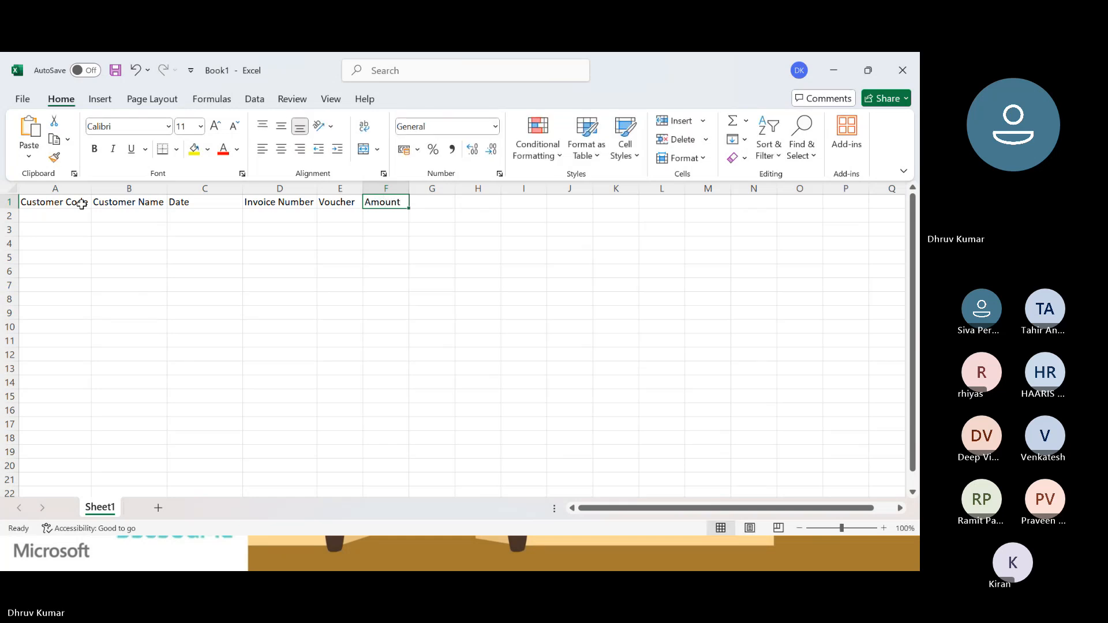
Go through the header cells in row 1 to check the template's column order and completeness.
key("Left")
key("Left")
key("Left")
key("Left")
key("Left")
key("Right")
key("Right")
key("Right")
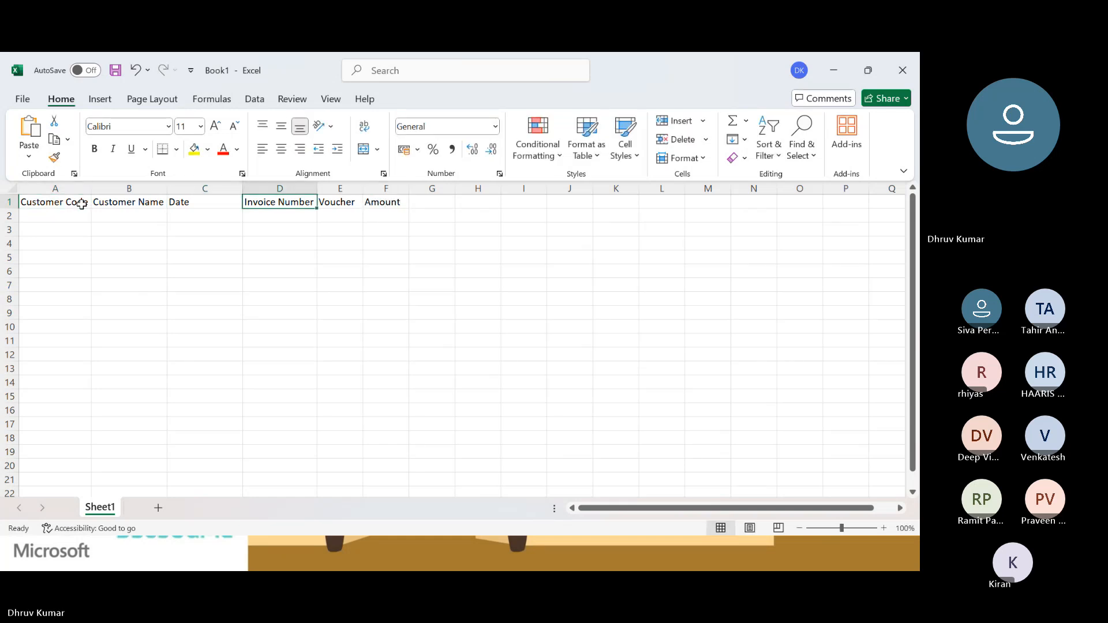
key("Left")
key("Left")
key("Left")
key("Right")
key("Right")
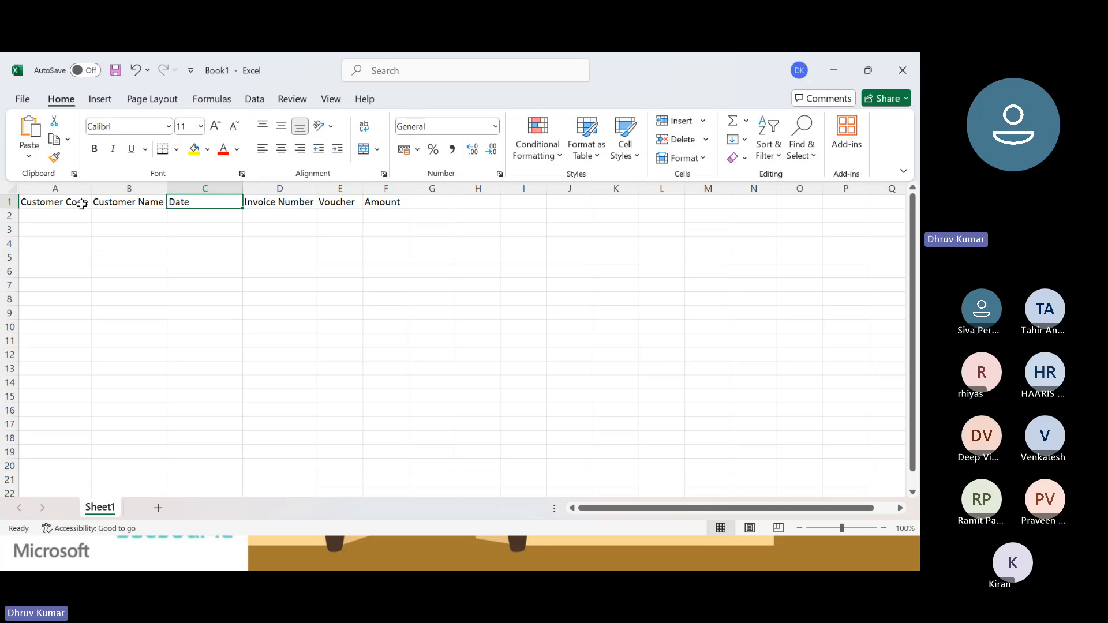
key("Right")
key("Right")
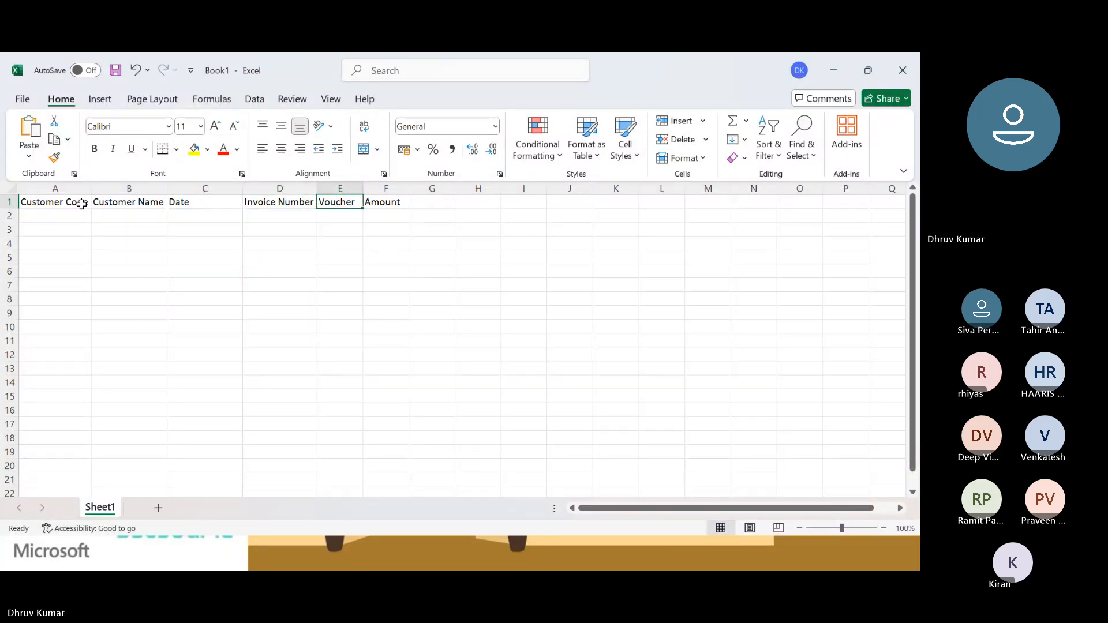
Insert a column between Voucher and Amount and give it the header Currency.
key("Right")
key("ctrl+space")
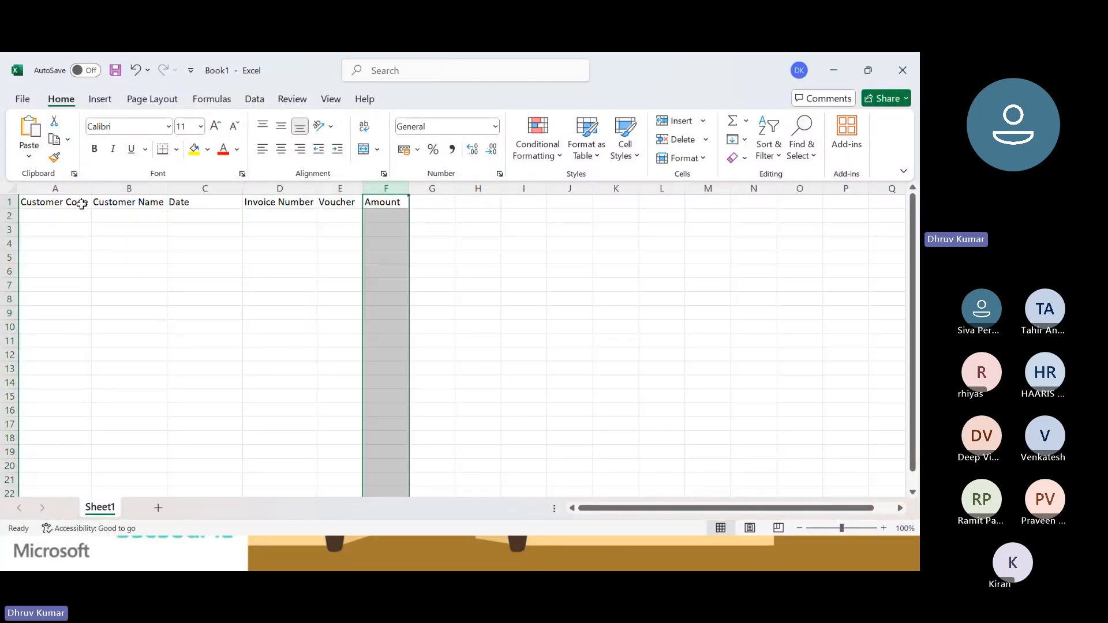
key("ctrl+shift+plus")
key("Left")
key("Right")
type("Cu")
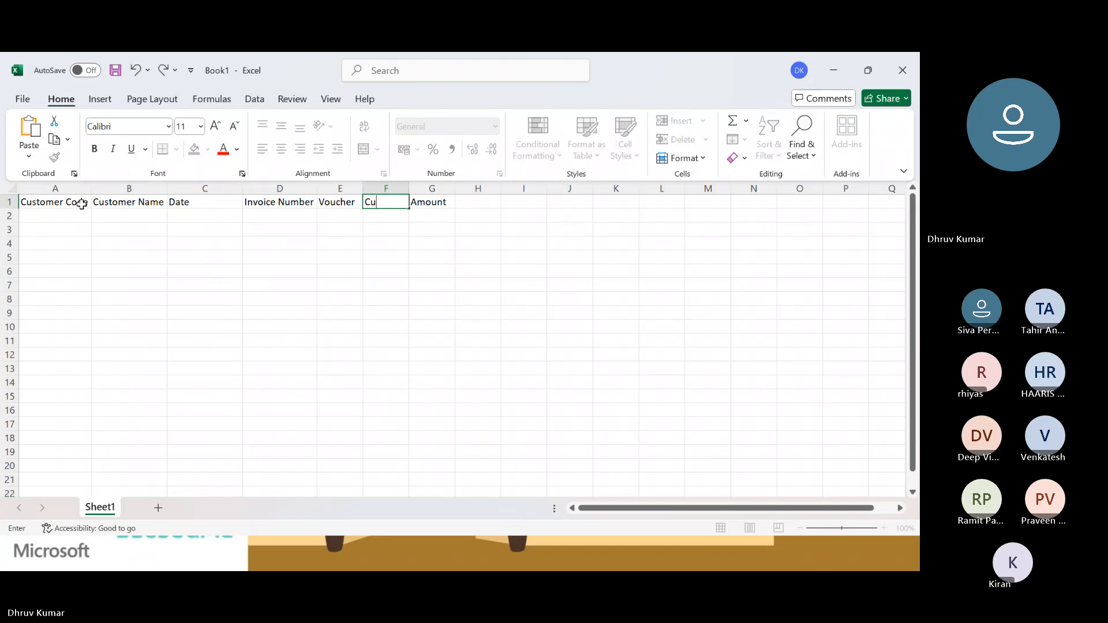
type("rrency")
key("ctrl+Return")
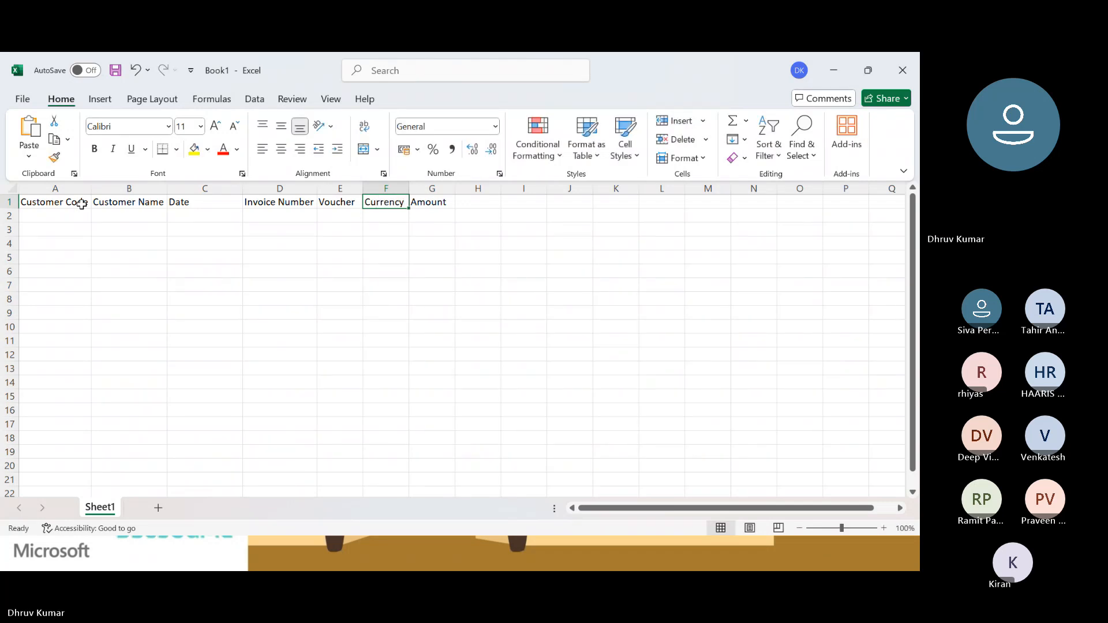
Review the template's header cells in row 1, moving between Amount and Customer Code.
key("Right")
key("Left")
key("Left")
key("Left")
key("Left")
key("Left")
key("Left")
key("Right")
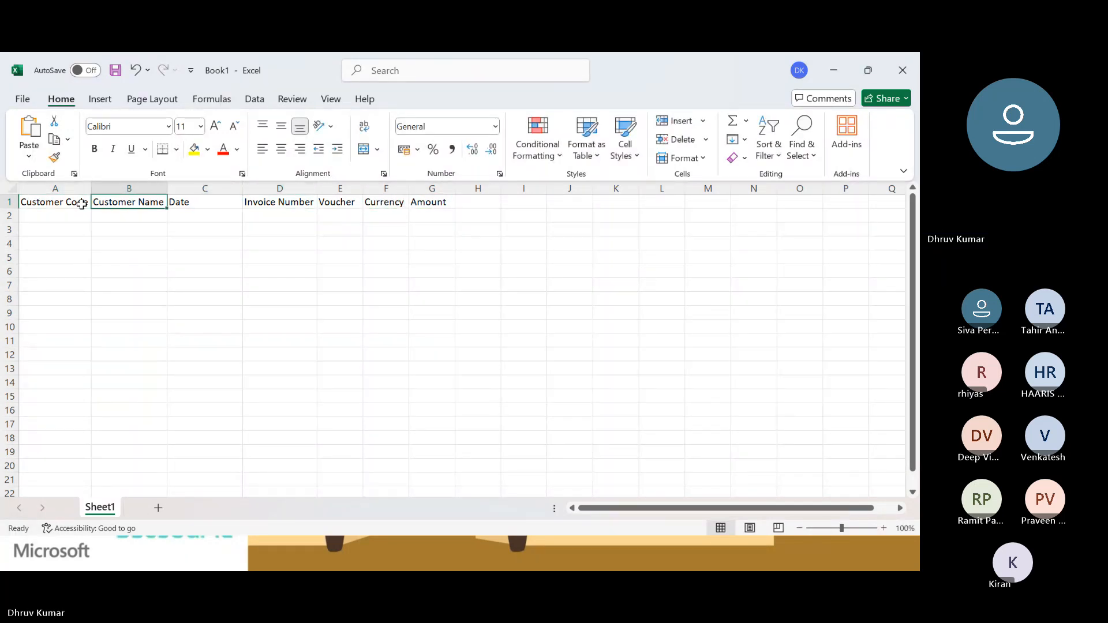
key("Right")
key("Right")
key("Right")
key("Right")
key("Right")
key("Right")
key("Right")
key("Left")
key("Left")
key("Left")
key("Left")
key("Left")
key("Left")
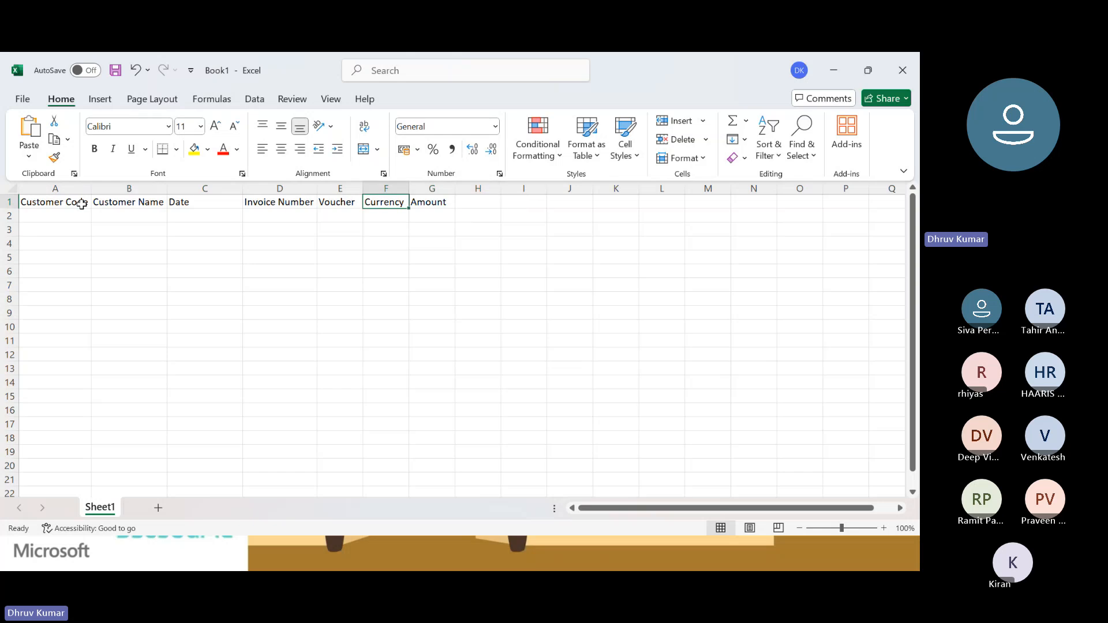
key("Left")
key("Left")
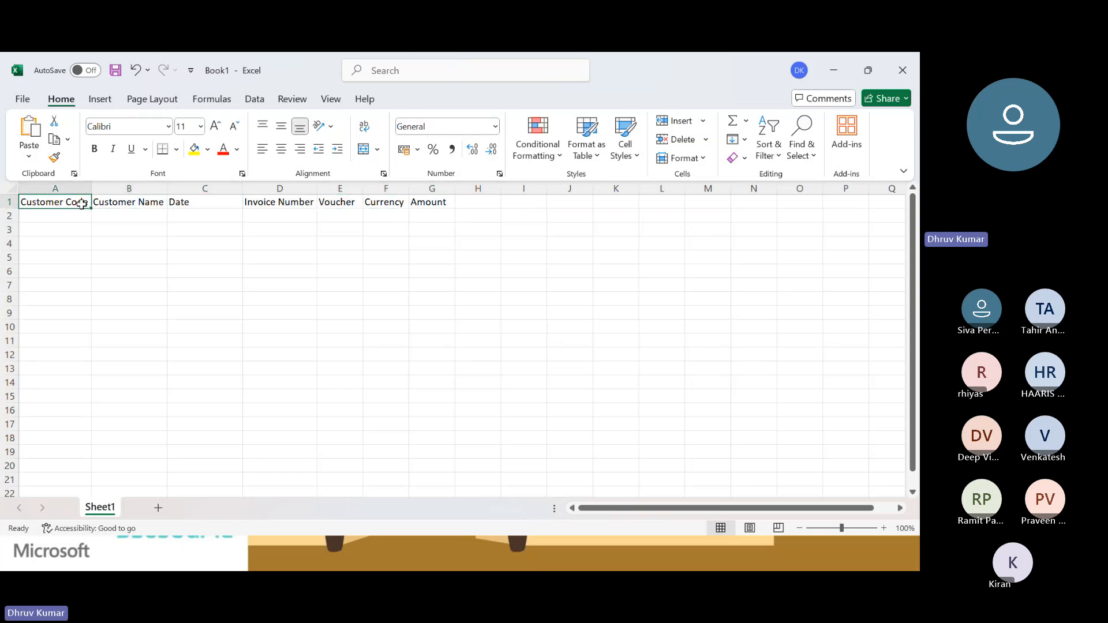
Go through the blank cells in row 2 beneath the Customer Code, Customer Name and Date headers.
key("Down")
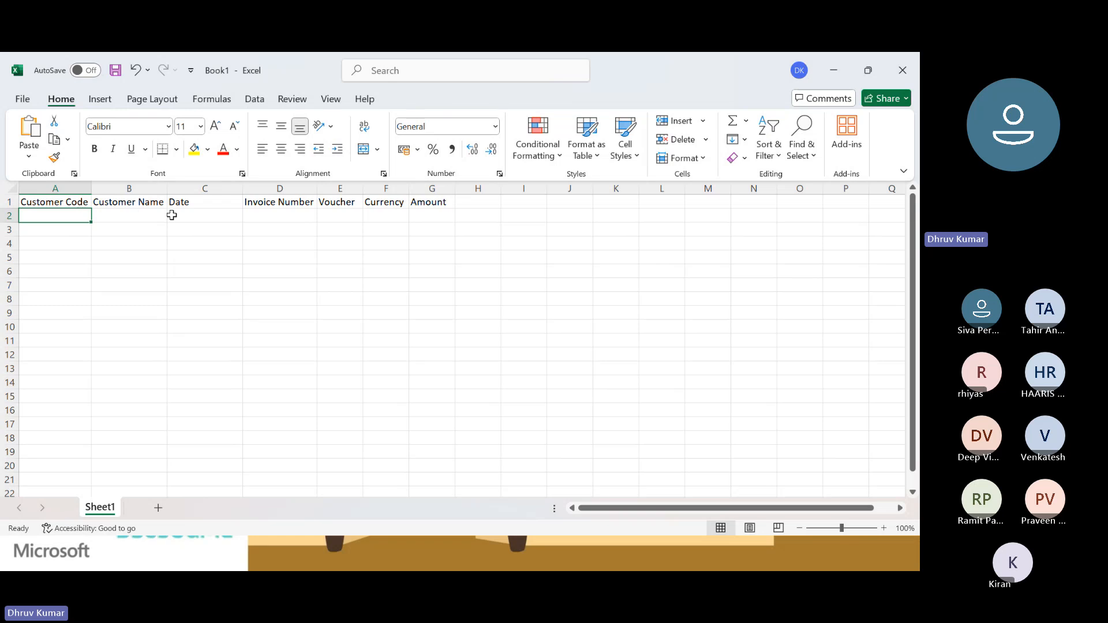
key("Right")
key("Right")
key("Right")
key("Left")
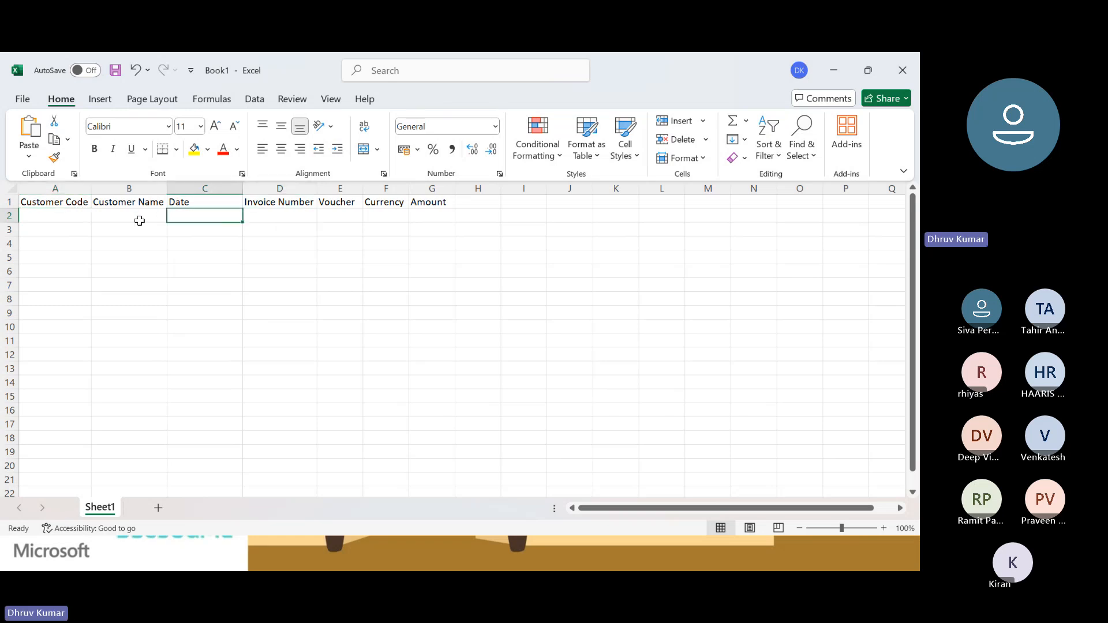
key("Left")
key("Left")
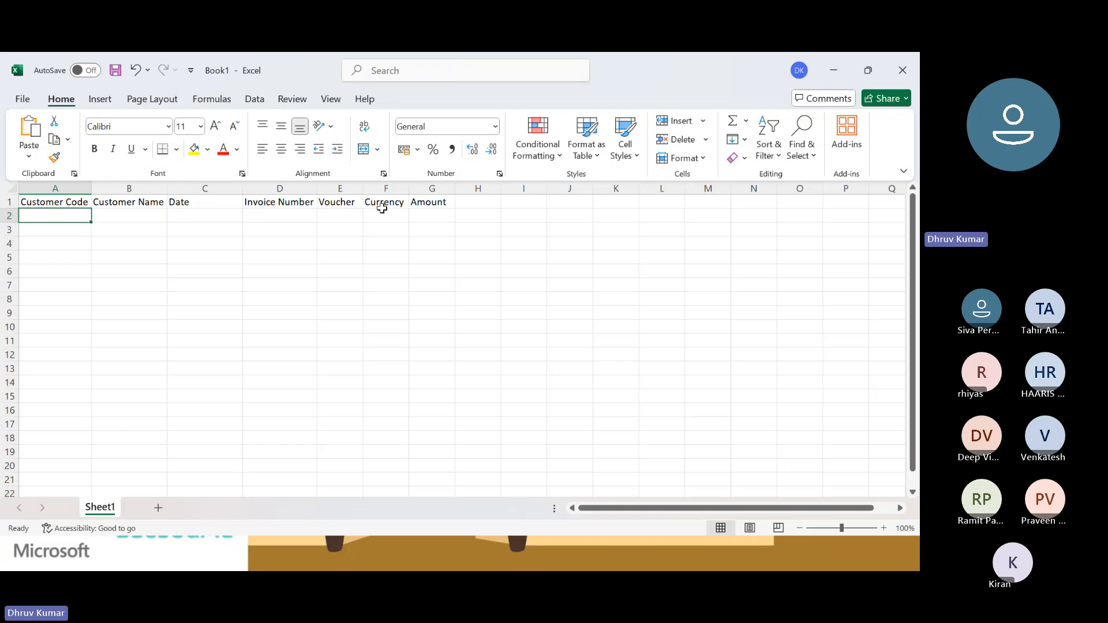
left_click(126, 218)
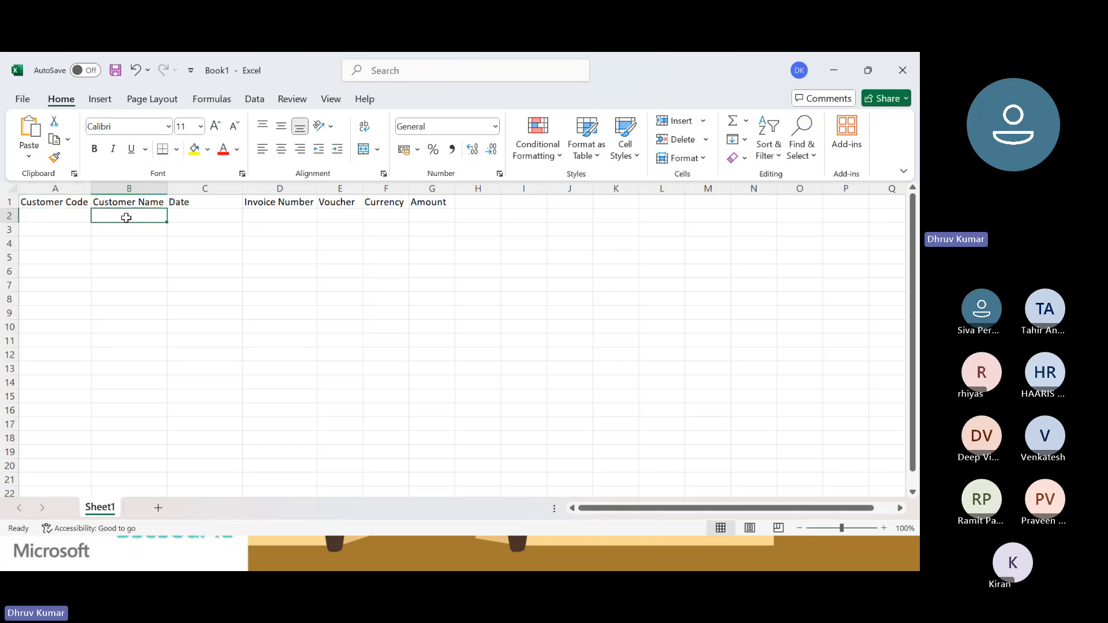
left_click(58, 217)
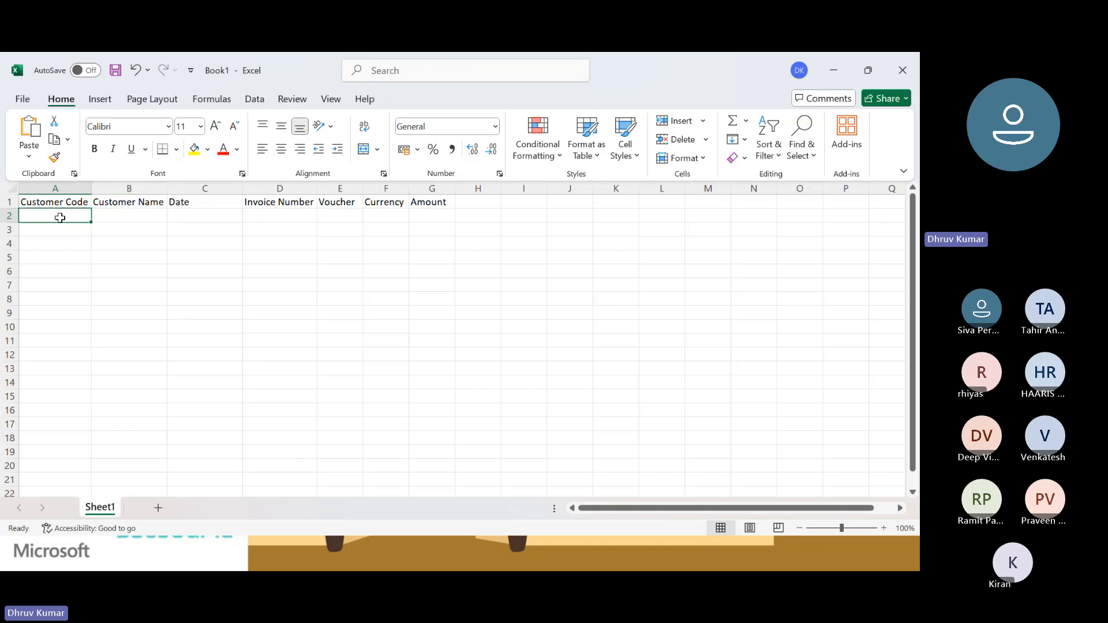
left_click(132, 213)
left_click(213, 214)
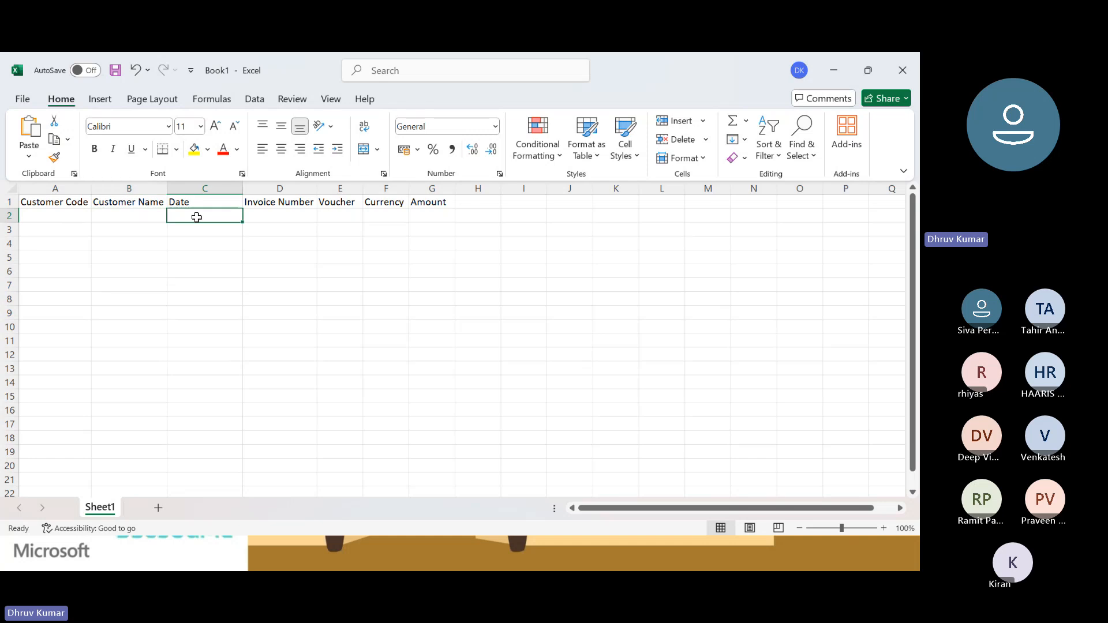
Select the range A1:G2 and check the workbook's existing defined names in Name Manager.
left_click(55, 222)
key("Up")
key("shift+Down")
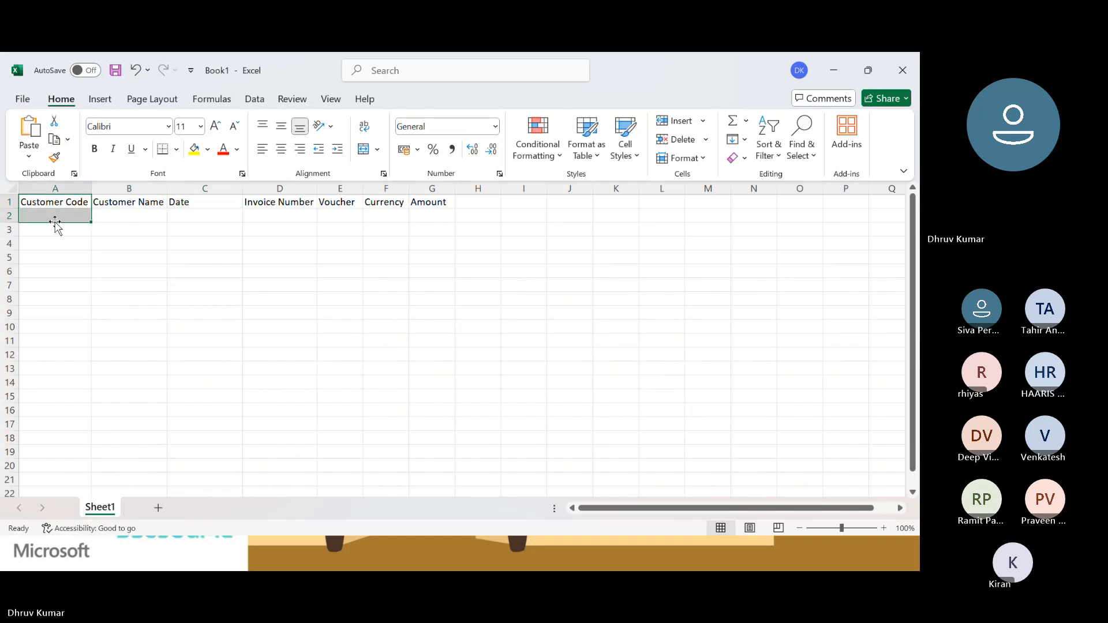
key("ctrl+shift+Right")
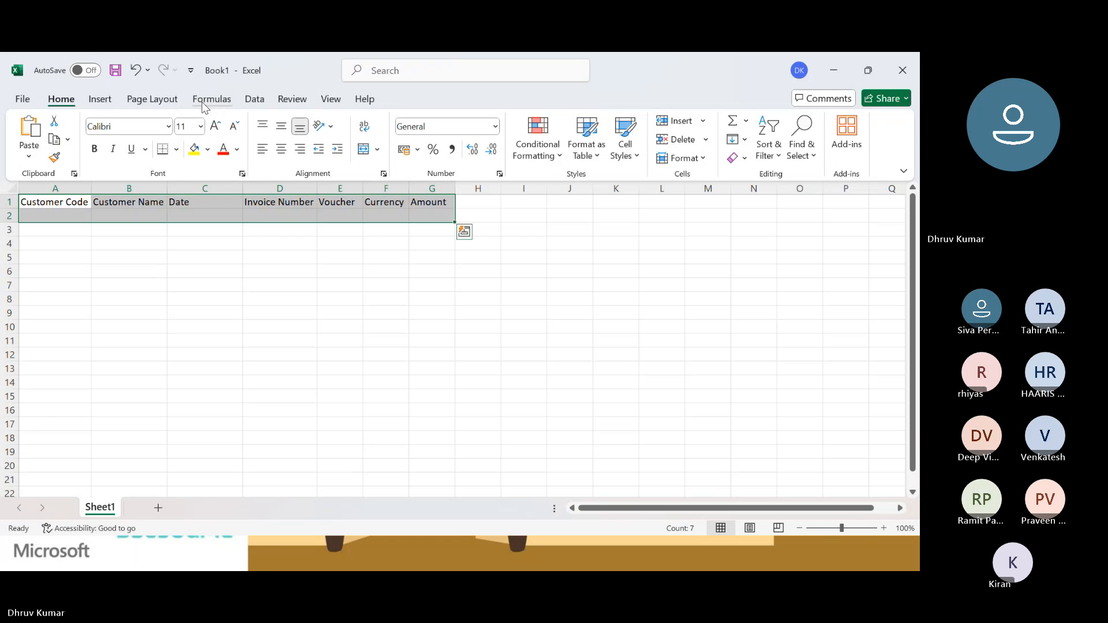
left_click(211, 99)
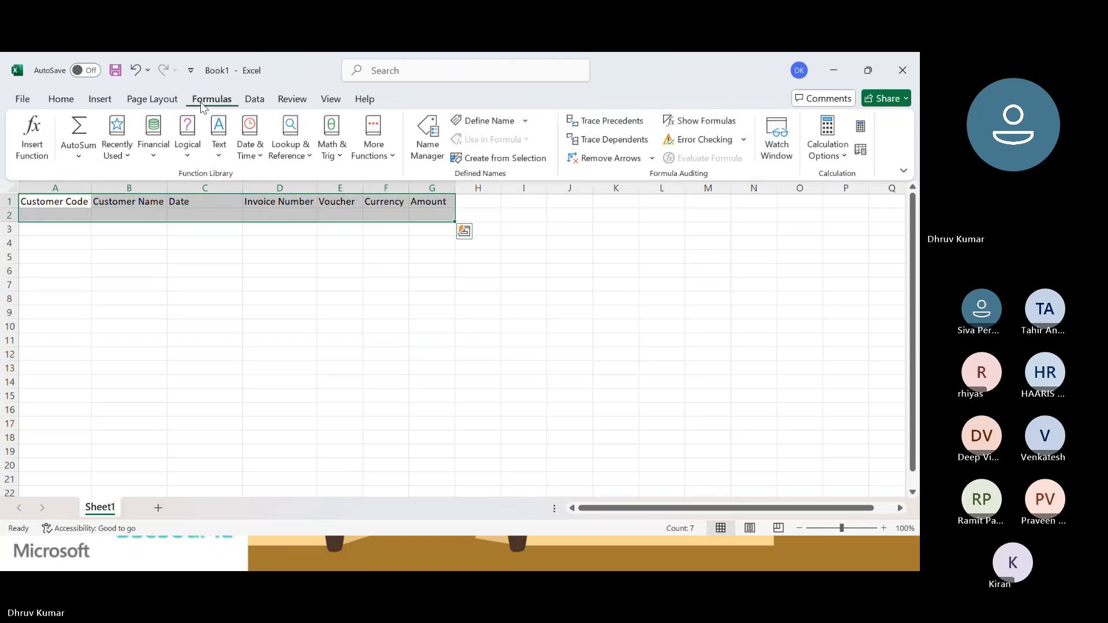
left_click(427, 139)
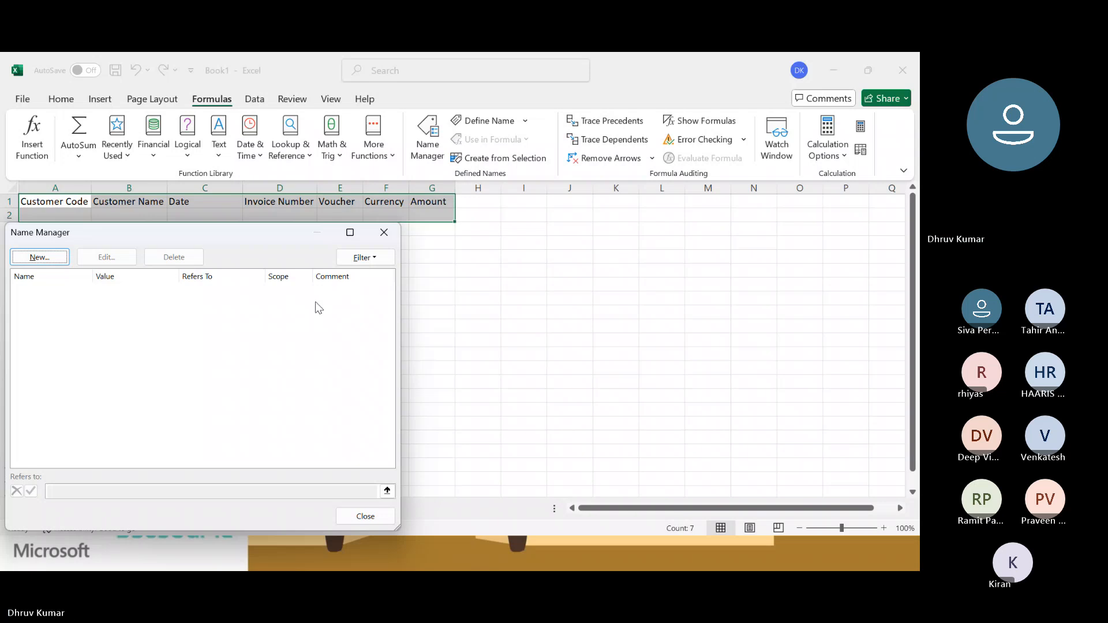
left_click_drag(272, 236, 496, 225)
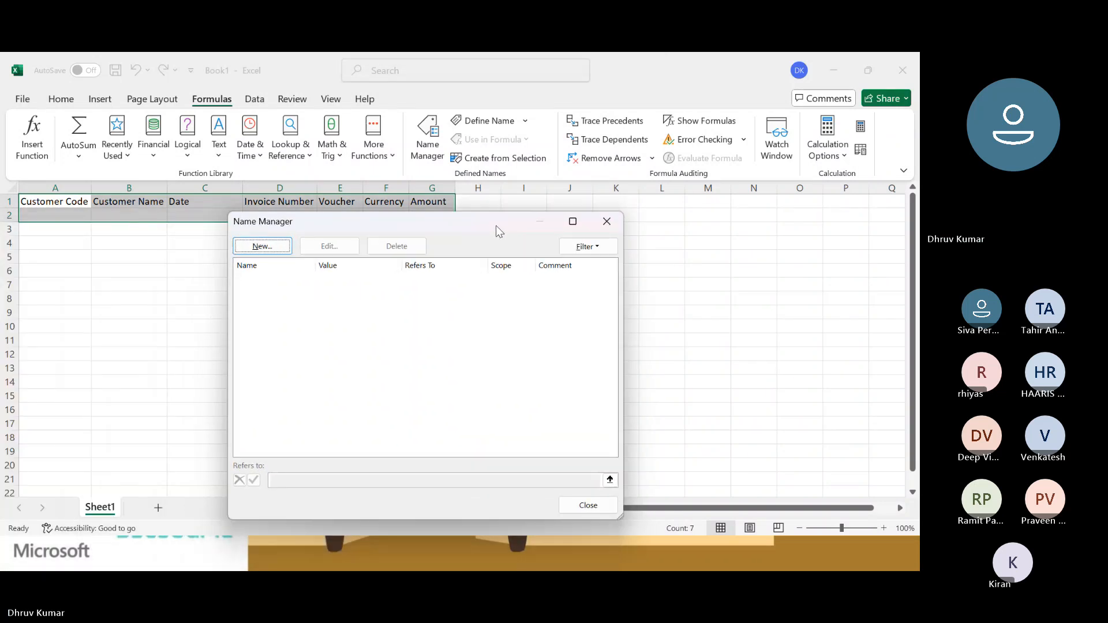
left_click(605, 222)
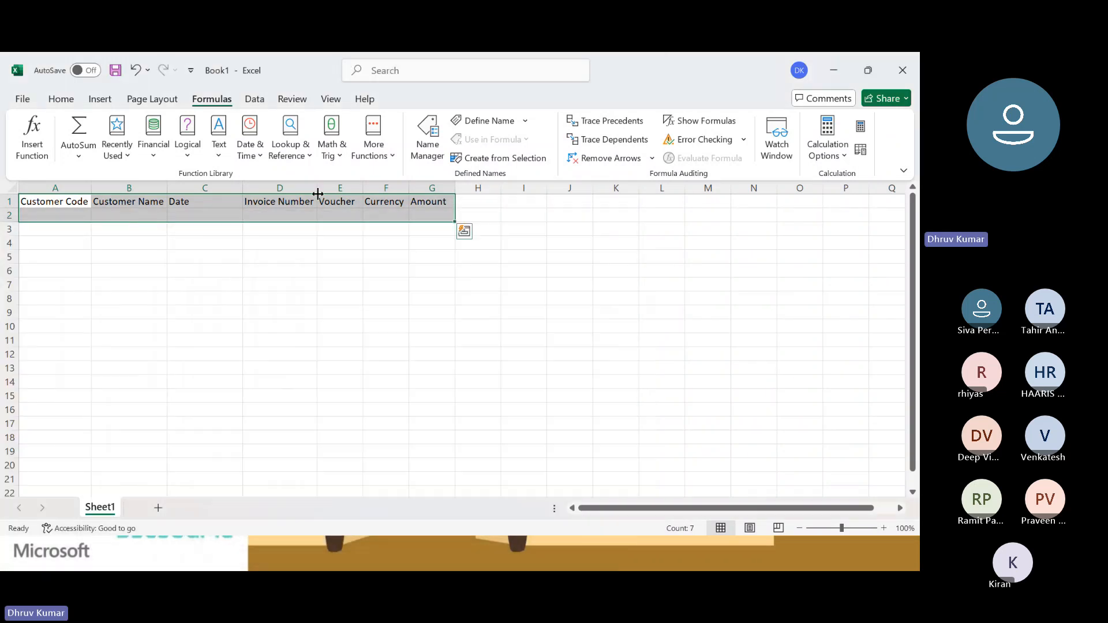
left_click(61, 99)
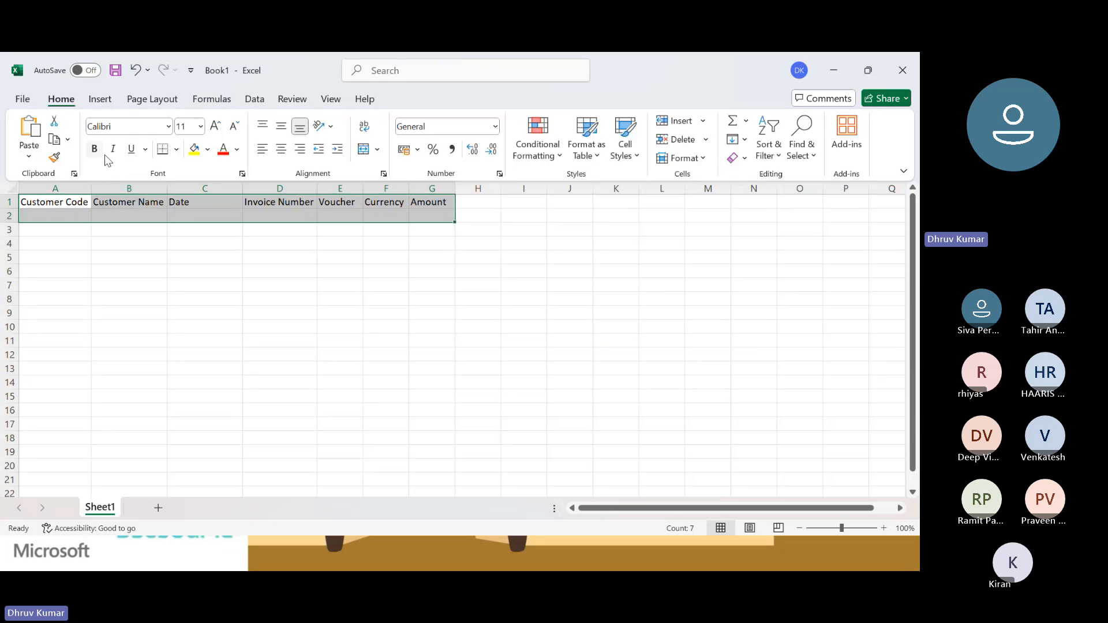
left_click(106, 228)
left_click(66, 214)
left_click(119, 215)
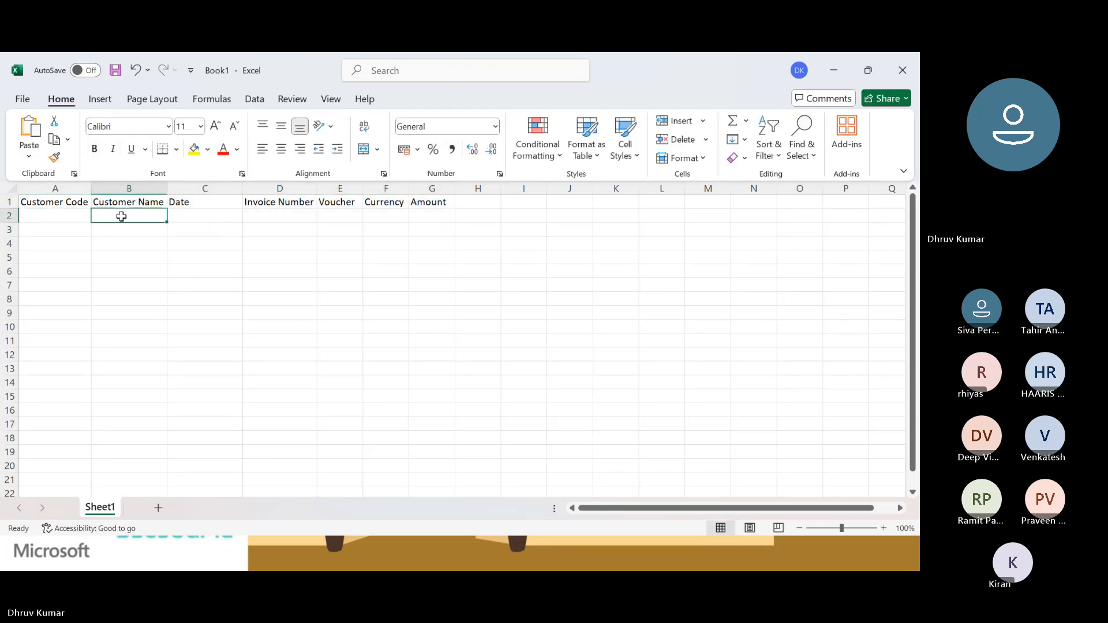
left_click(67, 215)
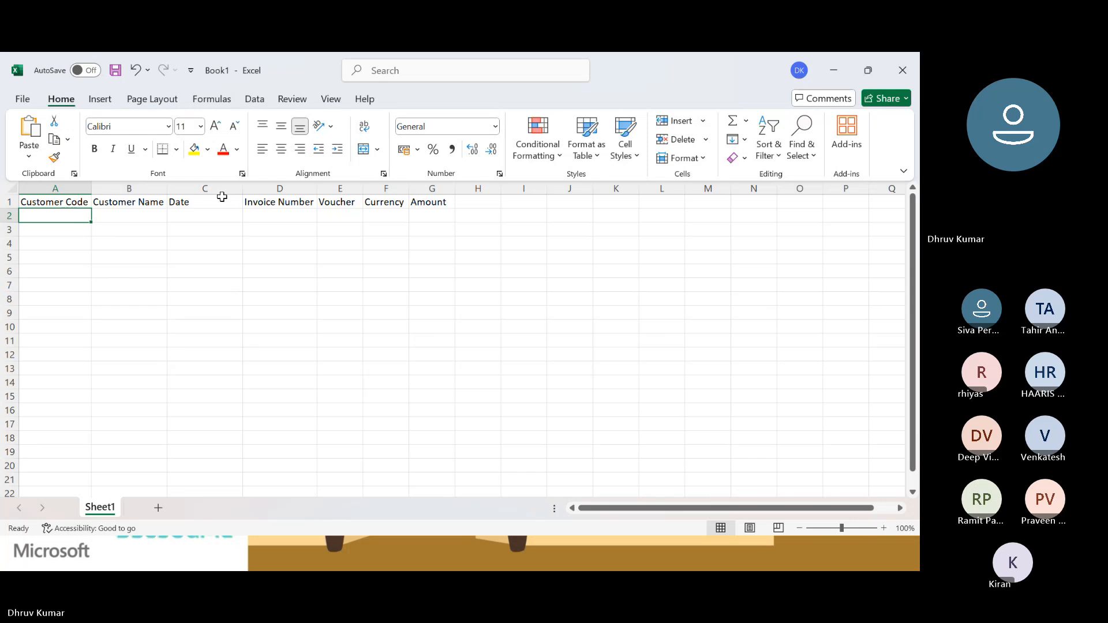
Create defined names for the row 2 cells from the selection A1:G2, using the top row's values as names.
left_click(75, 204)
key("shift+Down")
key("shift+Right")
key("shift+Right")
key("shift+Right")
key("shift+Right")
key("shift+Right")
key("shift+Right")
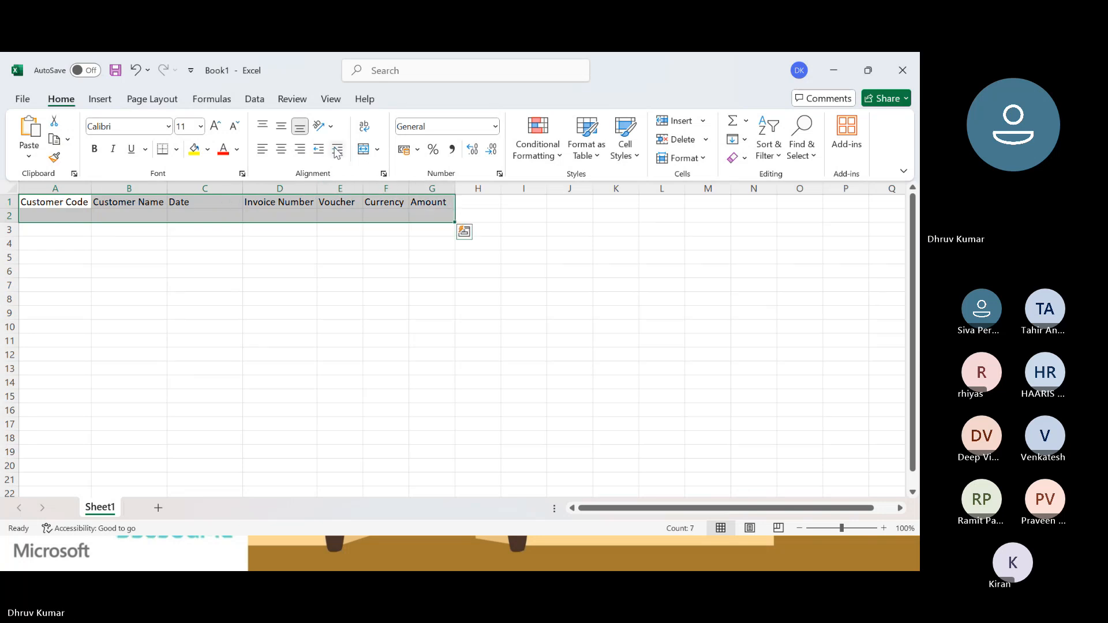
left_click(210, 100)
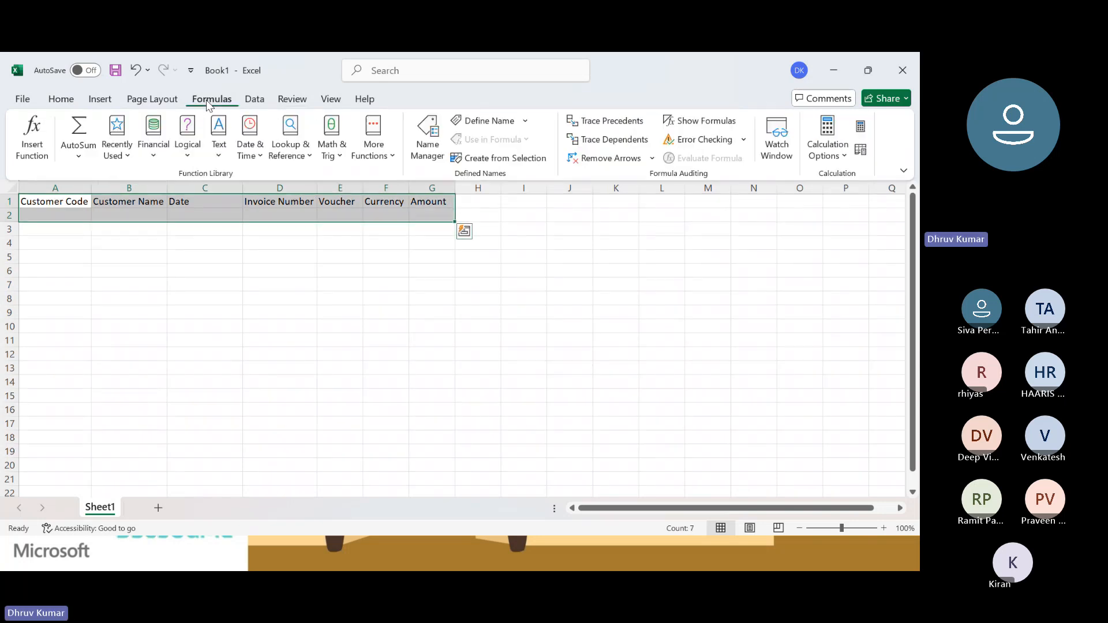
left_click(504, 160)
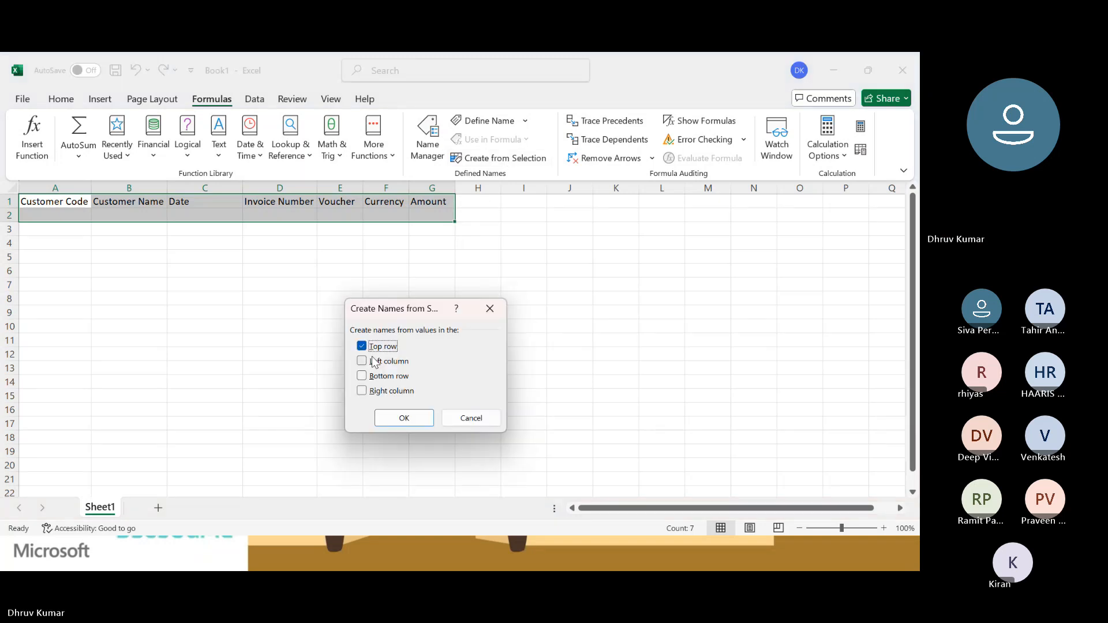
left_click(403, 418)
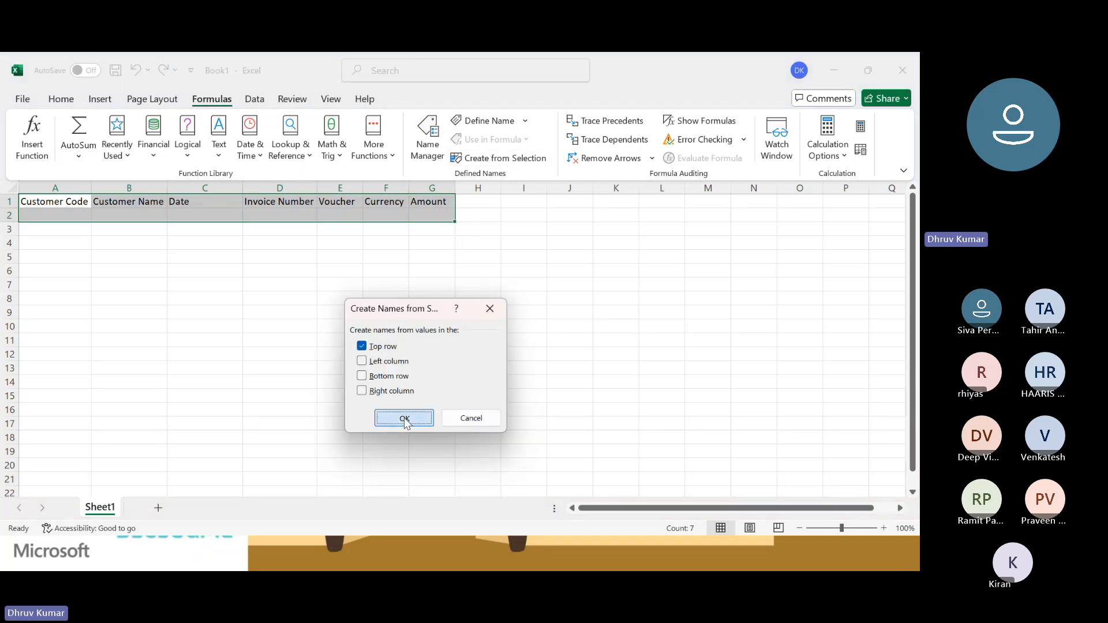
Go through the named cells in row 2 to compare each one with the header above it.
left_click(86, 214)
left_click(67, 203)
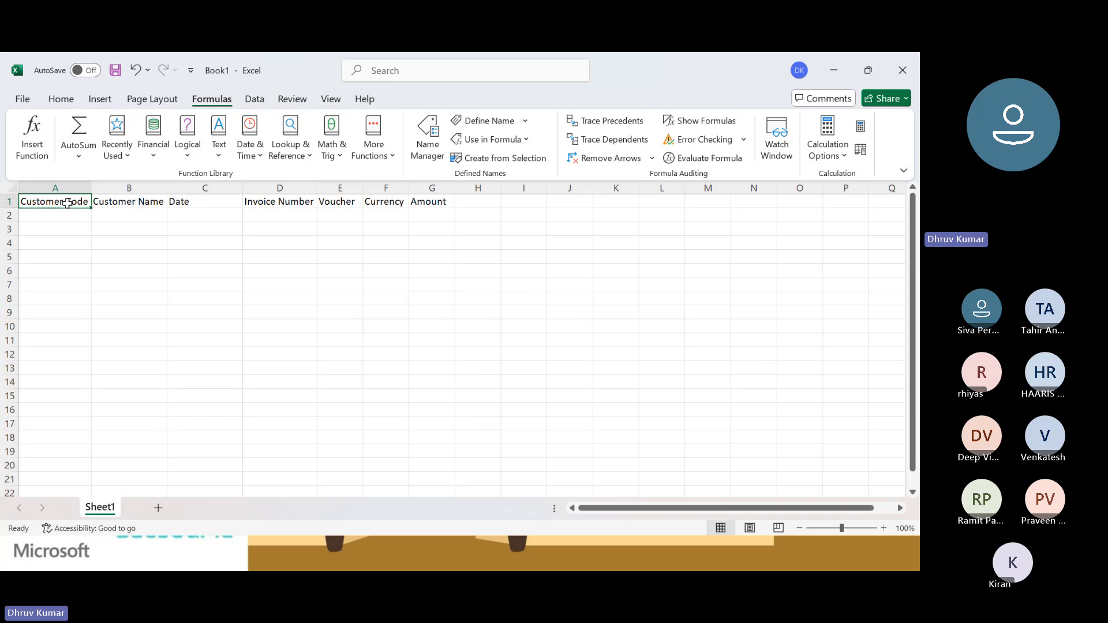
key("Down")
key("Right")
key("Right")
key("Right")
key("Right")
key("Right")
key("Left")
key("Left")
key("Left")
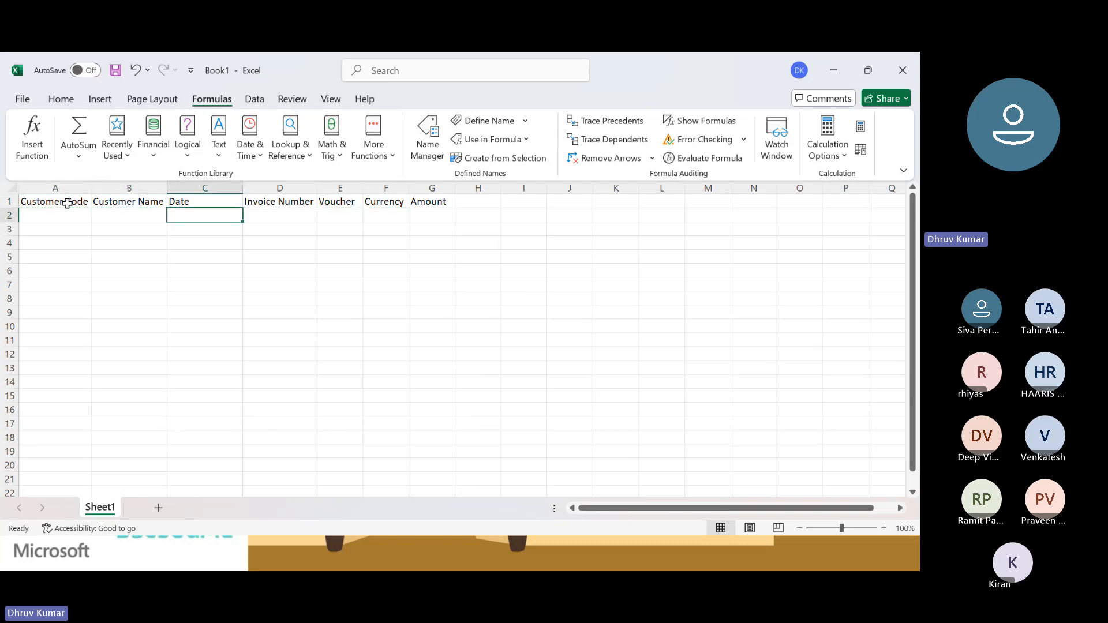
key("Left")
key("Left")
key("Right")
key("Right")
key("Right")
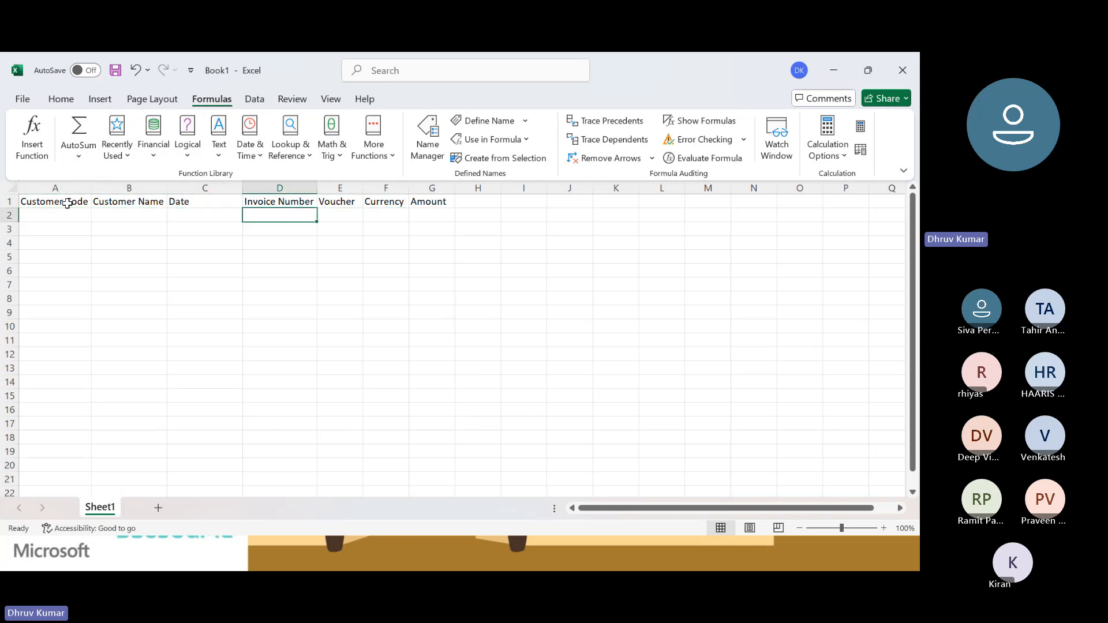
key("Left")
key("Left")
key("Left")
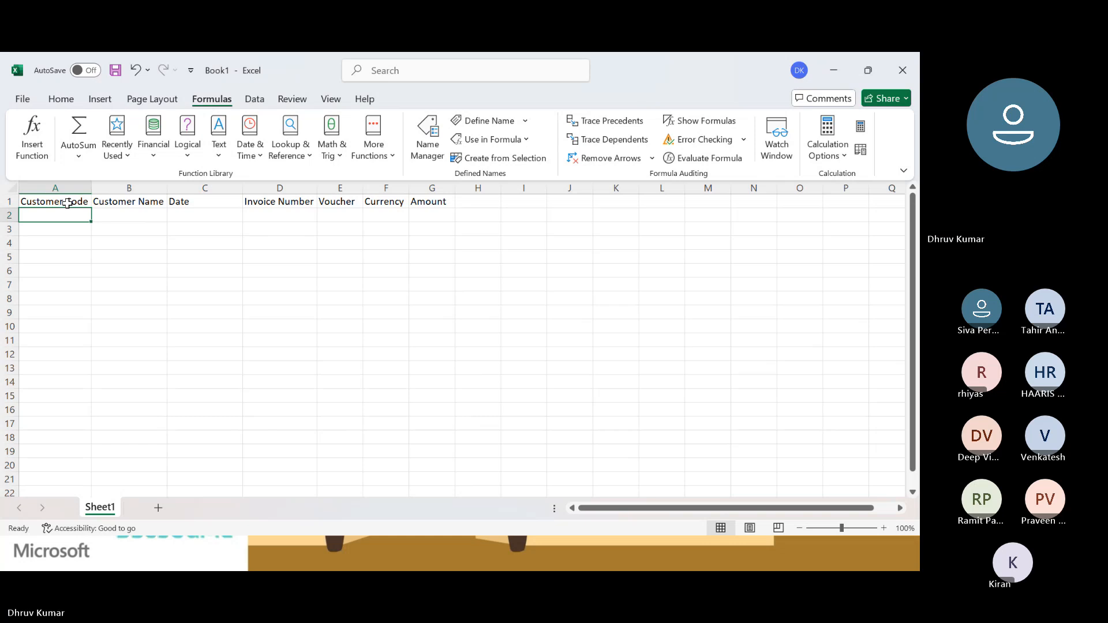
Inspect the defined names in Name Manager and check which cell the Amount name refers to.
left_click(431, 156)
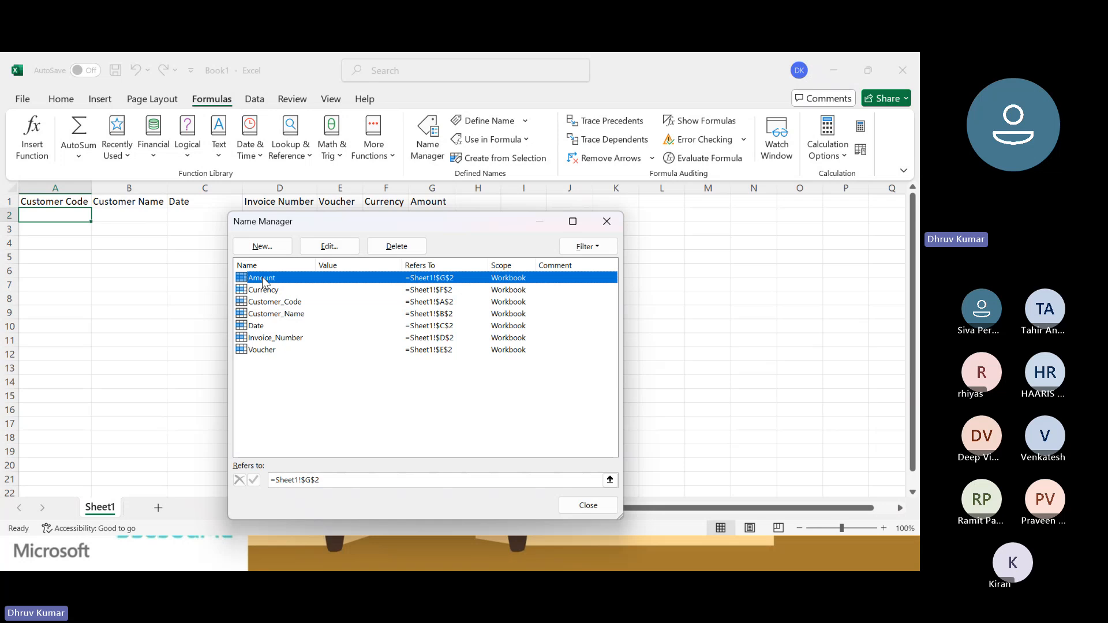
left_click(331, 248)
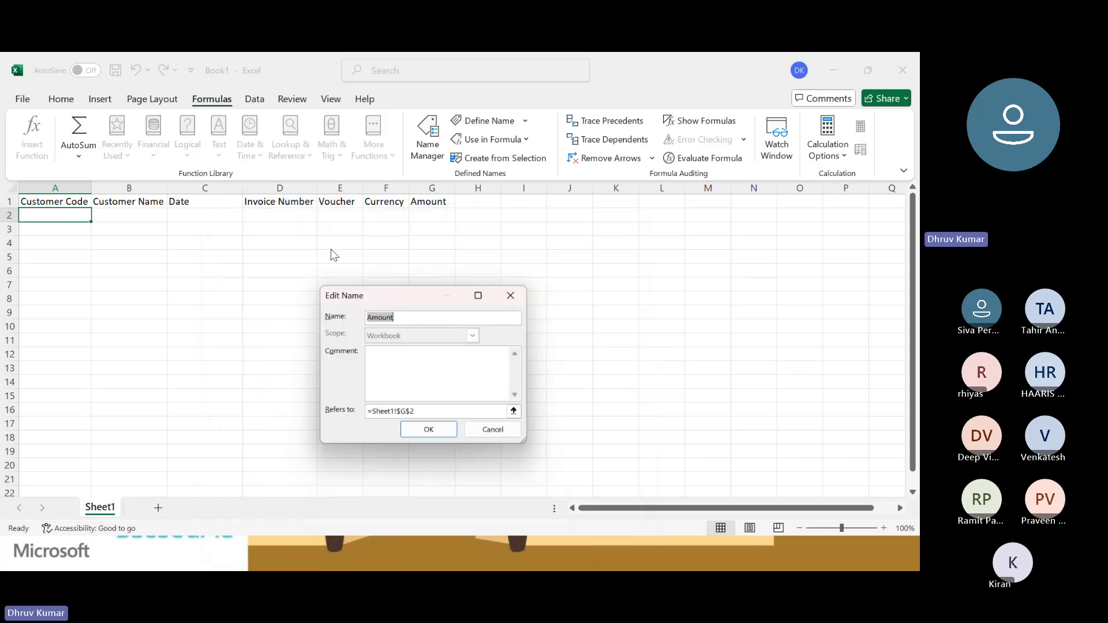
left_click(520, 414)
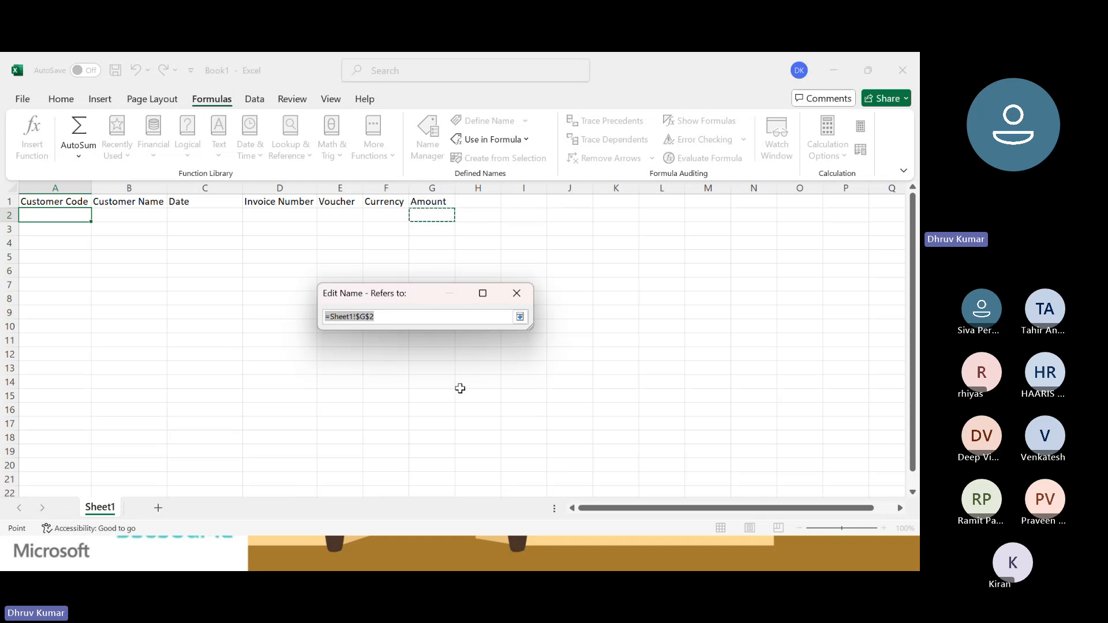
key("Return")
key("Return")
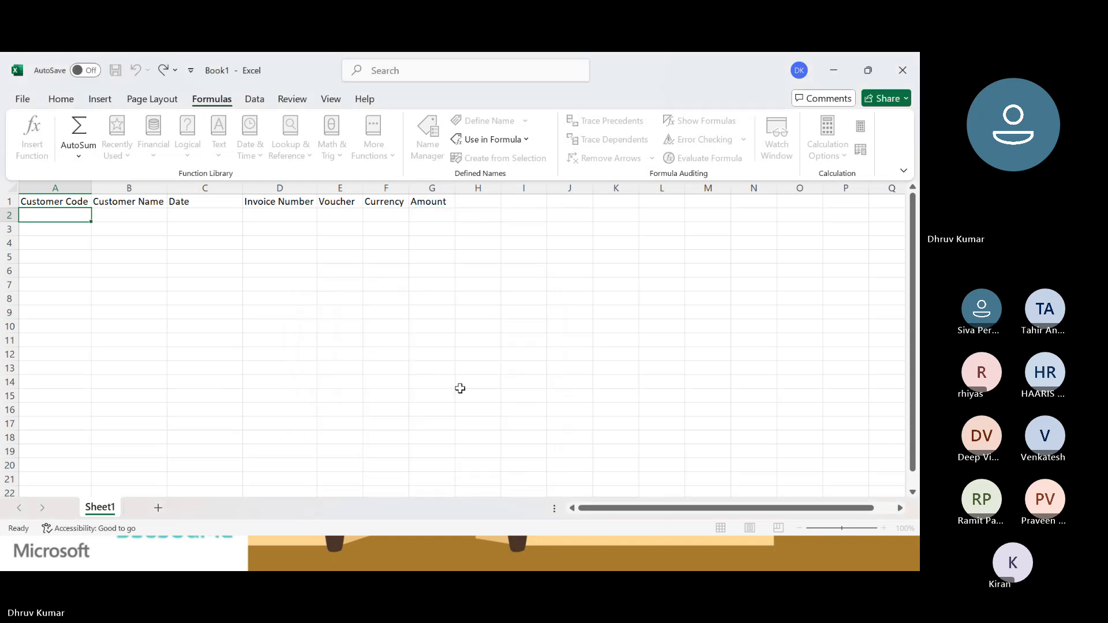
left_click(615, 225)
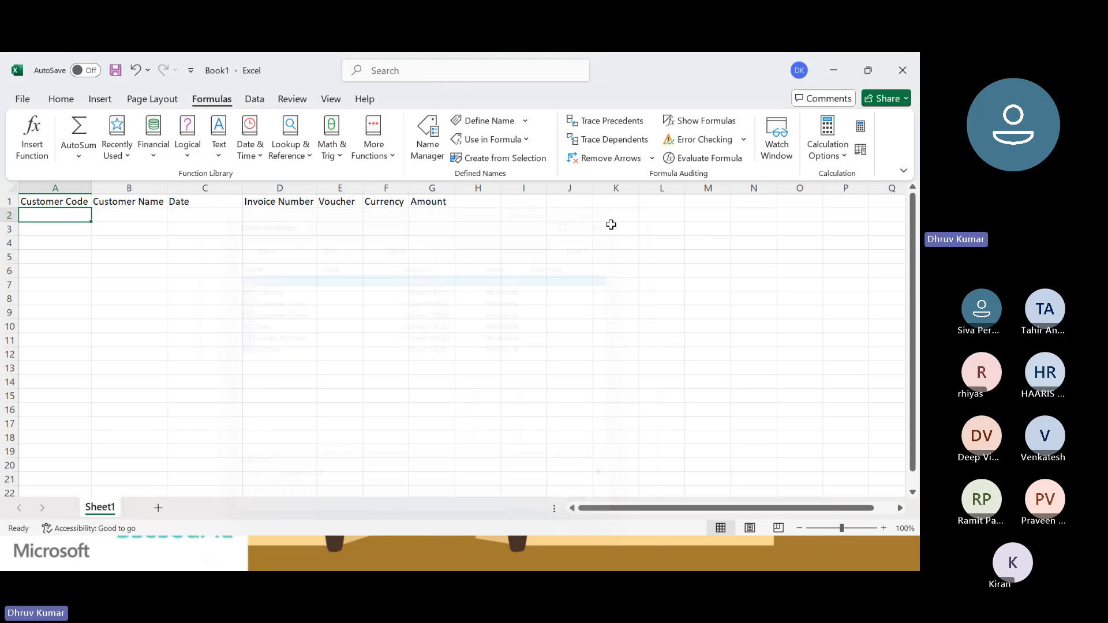
Select the data row range A2:G2 beneath all seven headers.
left_click(124, 214)
key("Left")
key("shift+Right")
key("shift+Right")
key("shift+Right")
key("shift+Right")
key("shift+Right")
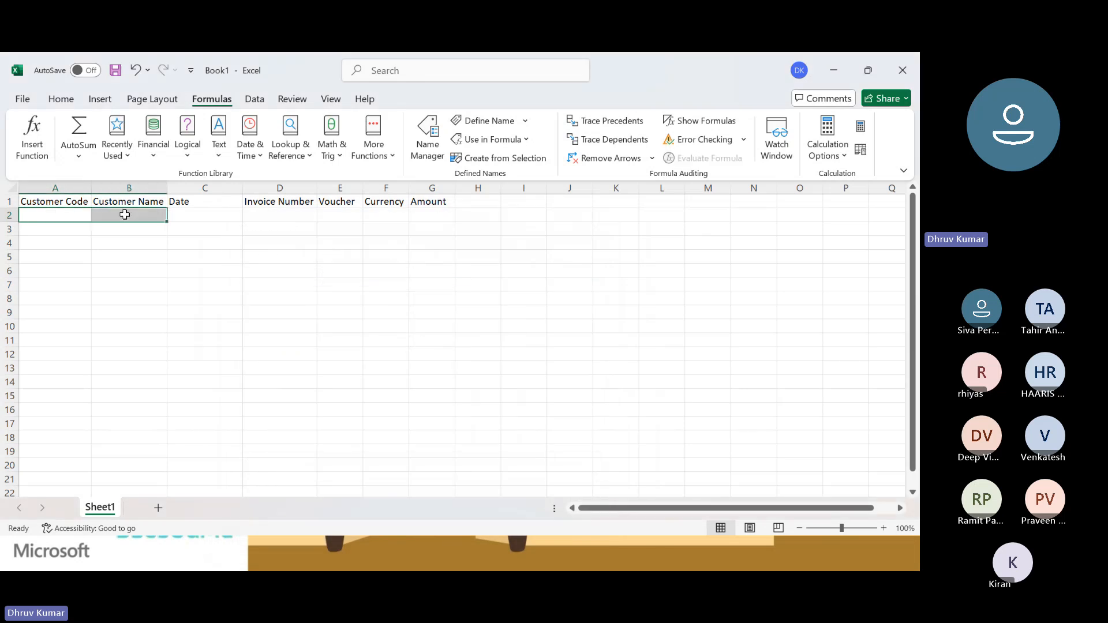
key("shift+Left")
key("shift+Left")
key("shift+Left")
key("shift+Left")
key("shift+Left")
key("shift+Left")
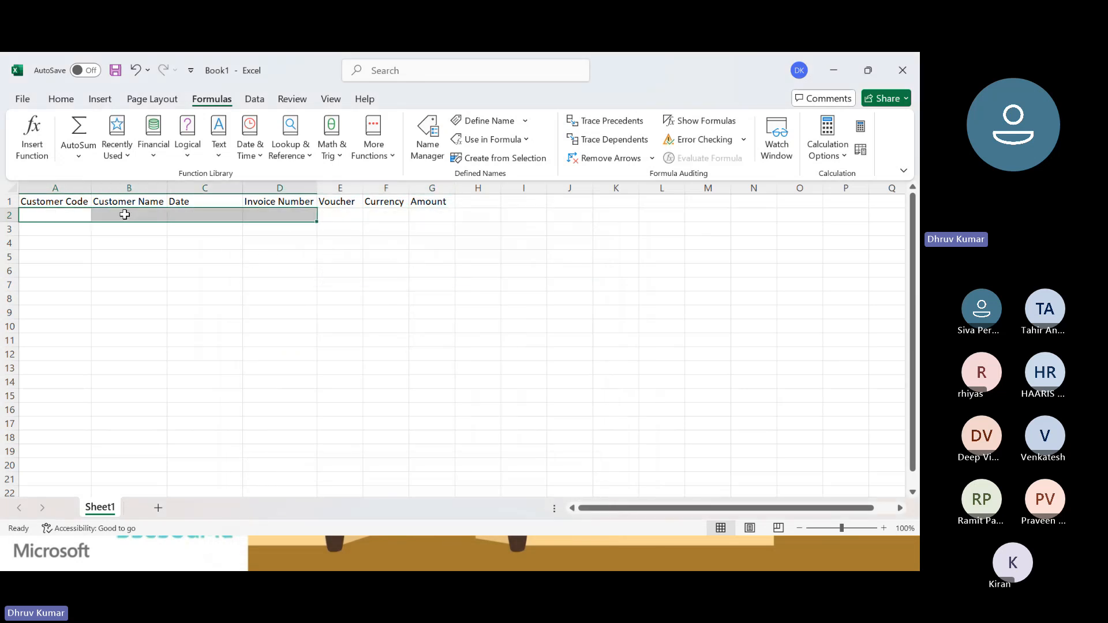
key("shift+Right")
key("shift+Right")
key("shift+Right")
key("shift+Right")
key("shift+Right")
key("shift+Right")
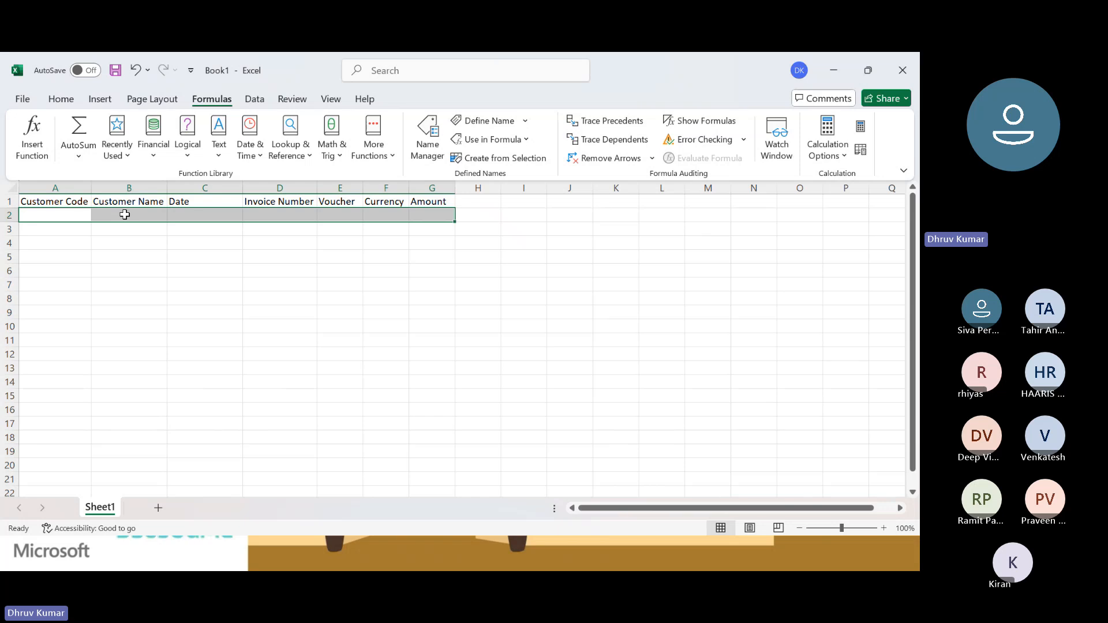
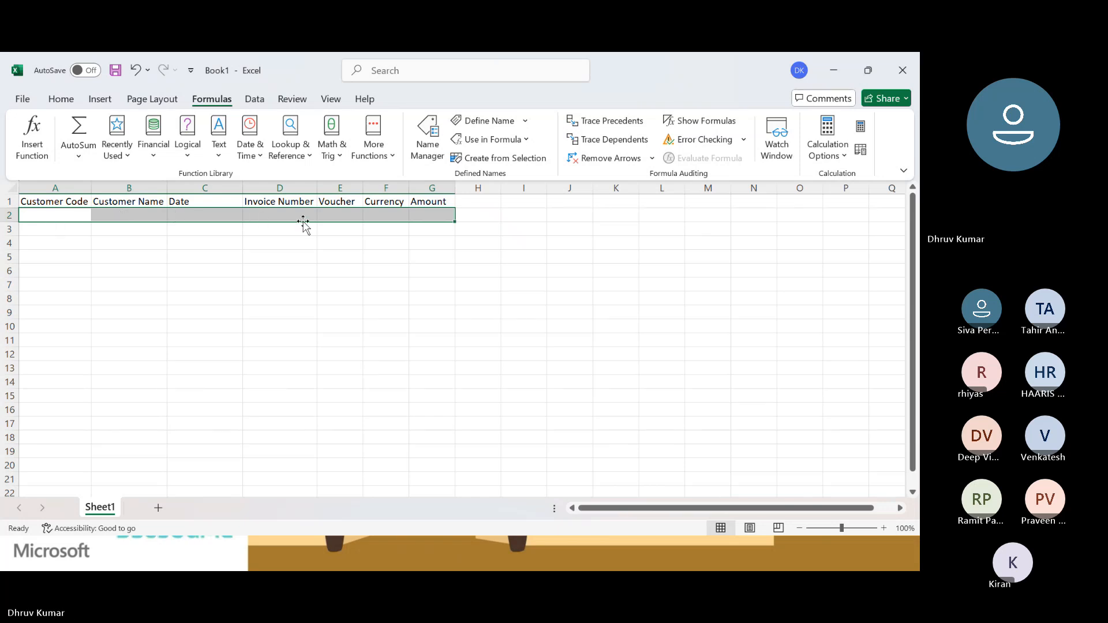
Define a workbook-scoped name Lines that refers to =Sheet1!$A$2:$G$2, and check its reference in Name Manager.
left_click(430, 148)
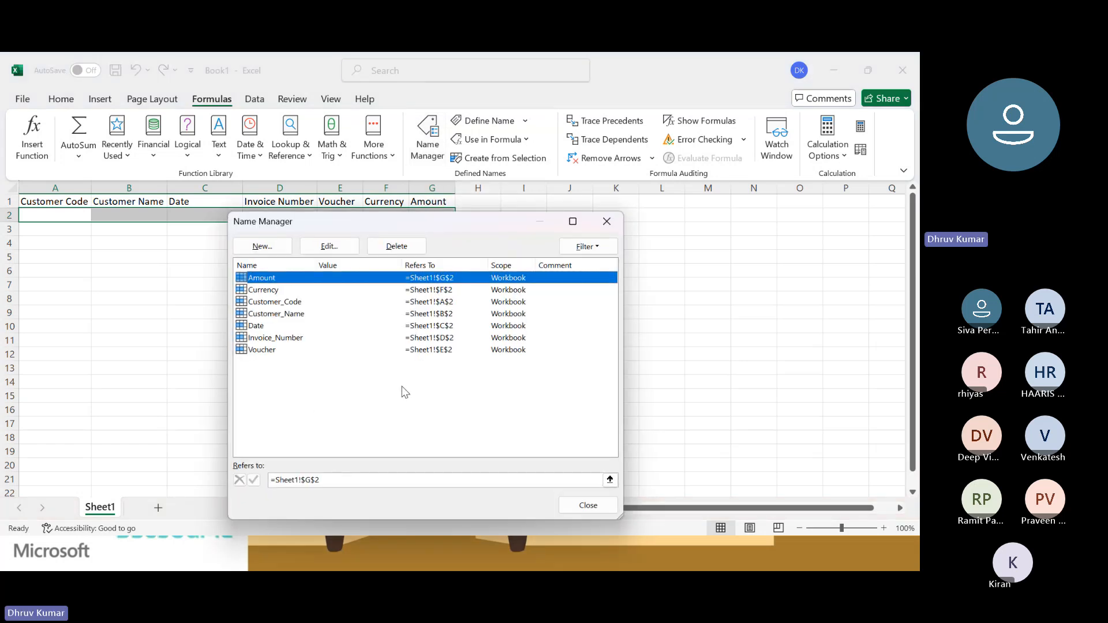
left_click(262, 246)
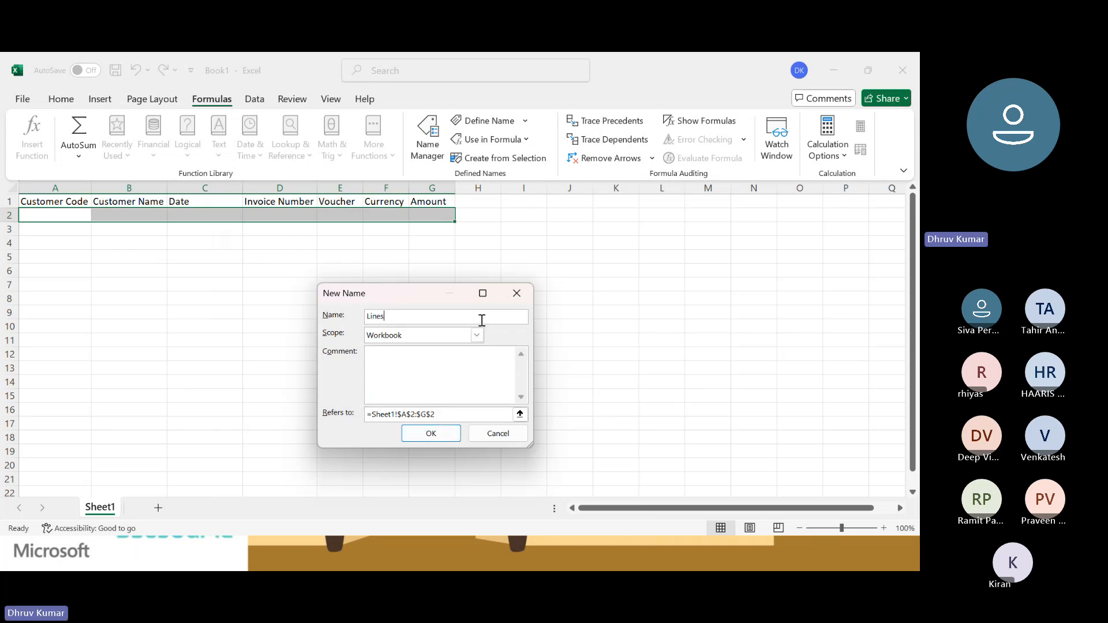
left_click(431, 434)
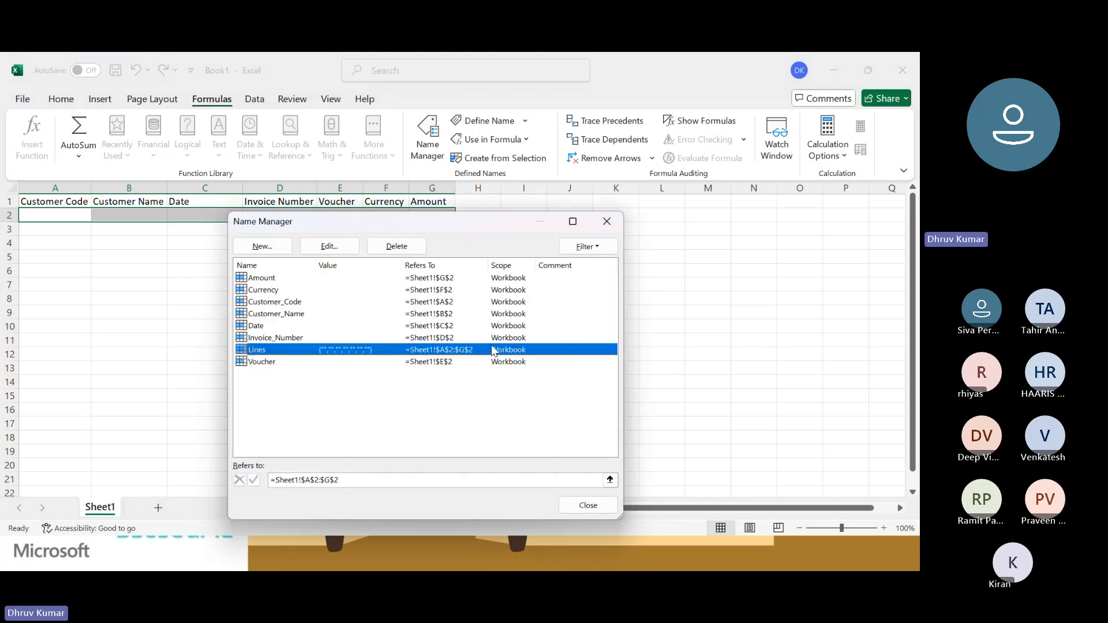
left_click(610, 480)
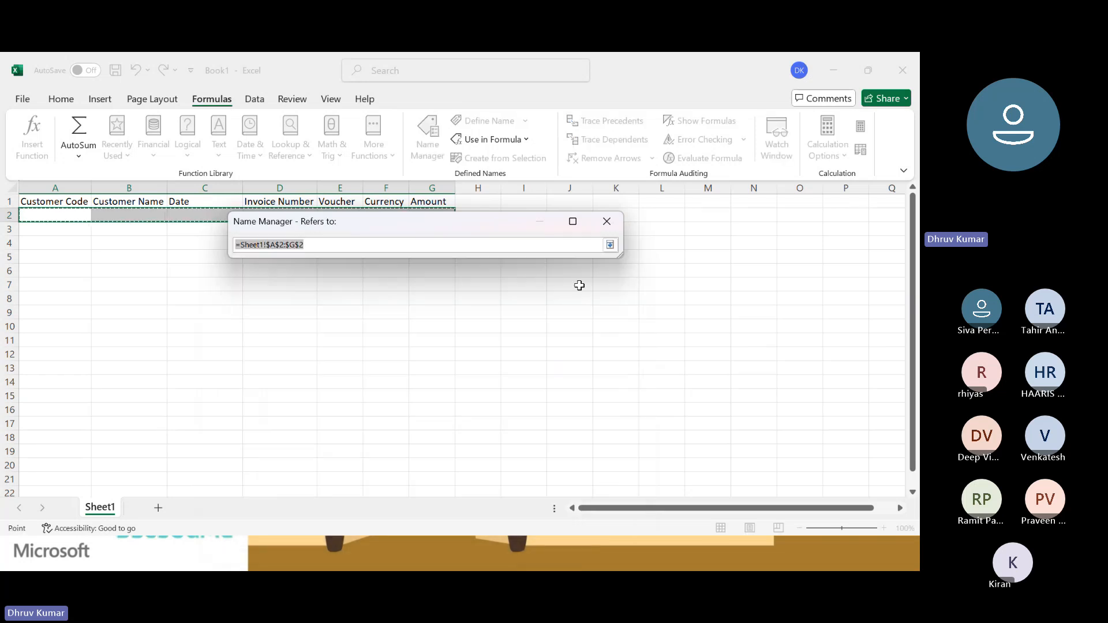
left_click(611, 245)
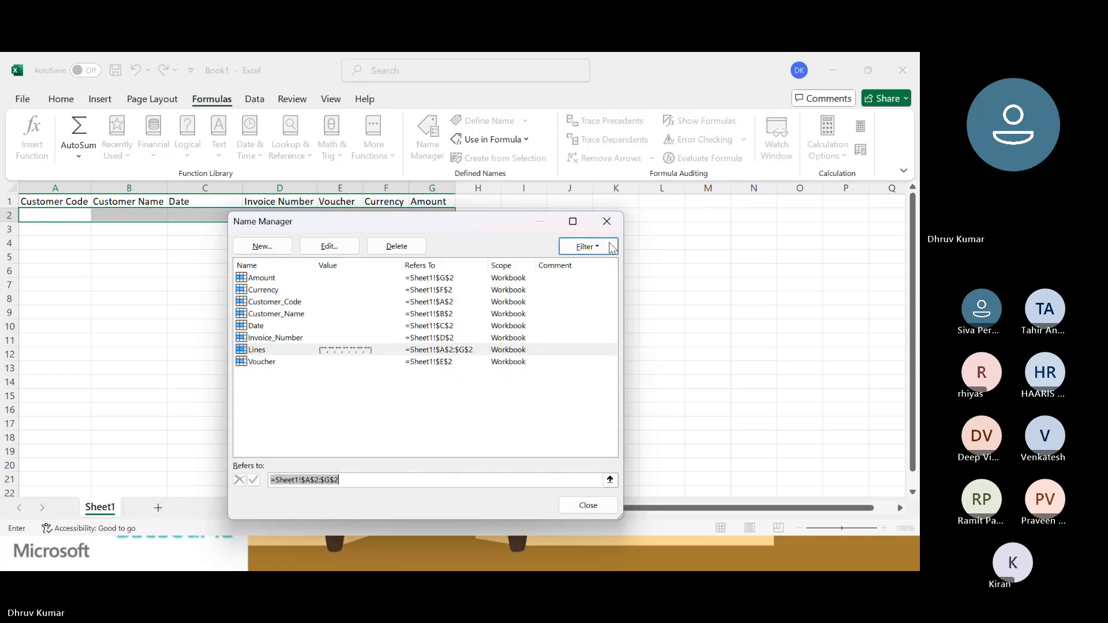
left_click_drag(476, 221, 490, 280)
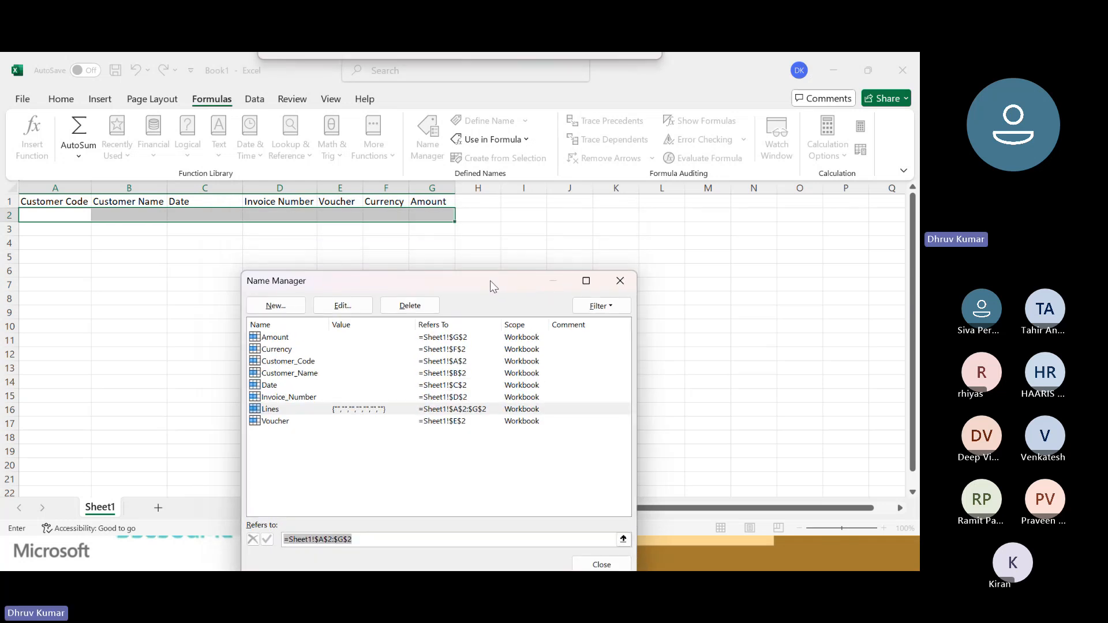
left_click(621, 280)
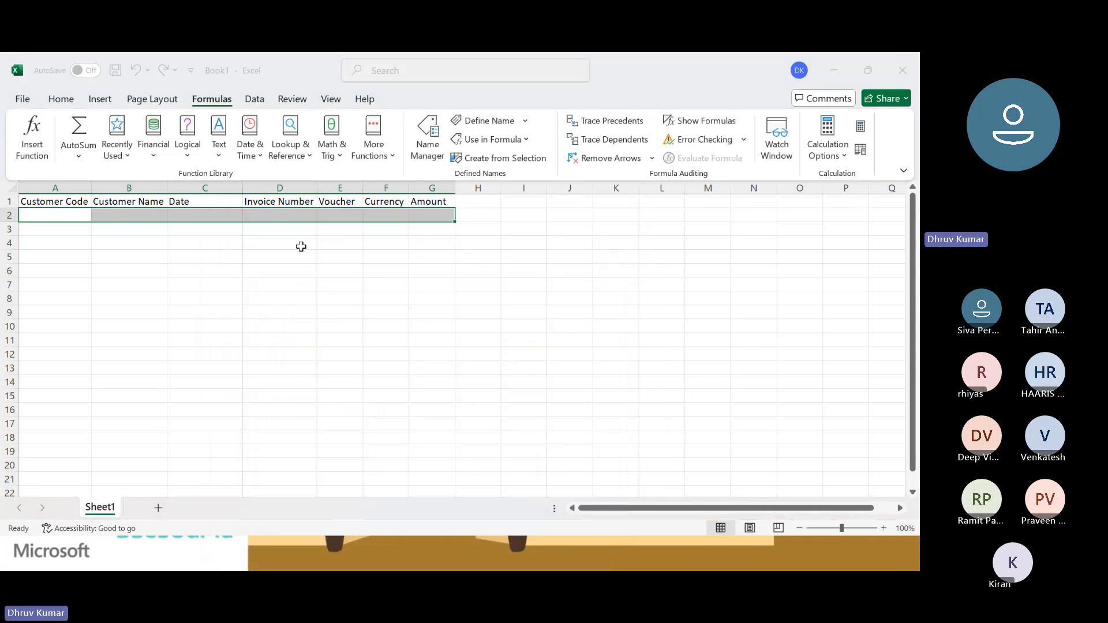
Try saving the workbook under the file name CustTrans Template and look through the suggested save locations.
key("ctrl+s")
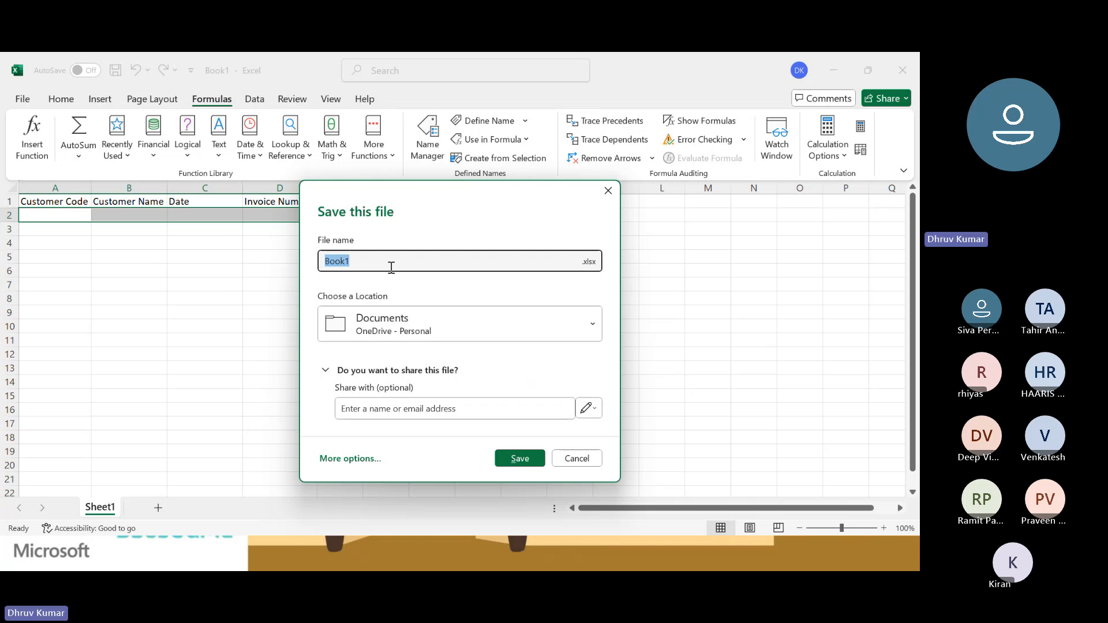
type("Cust")
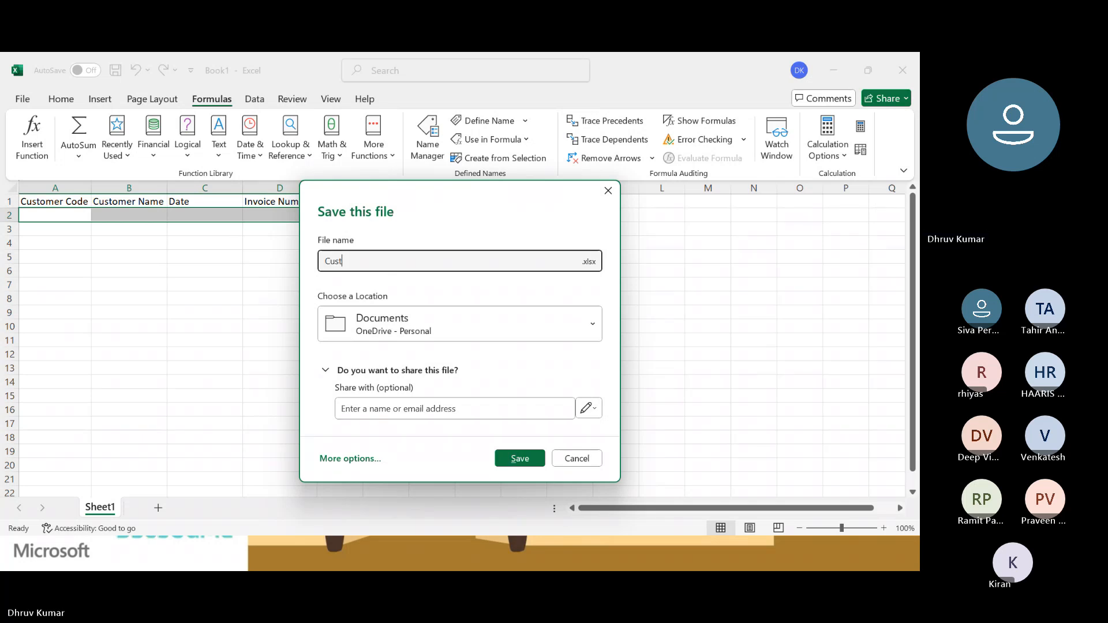
type("Trans Template")
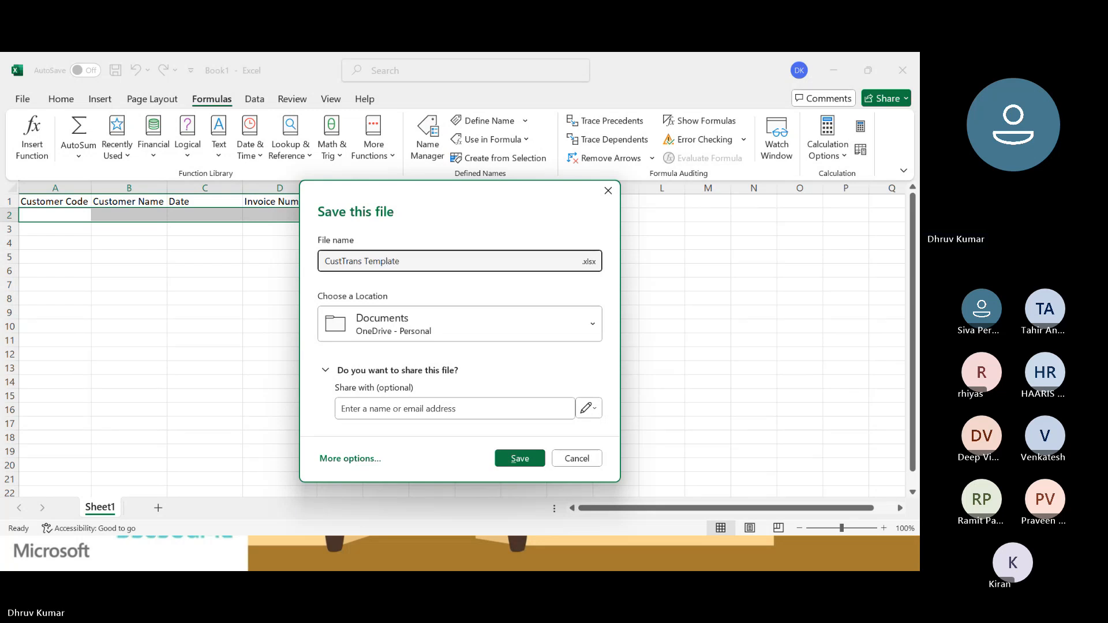
left_click(552, 318)
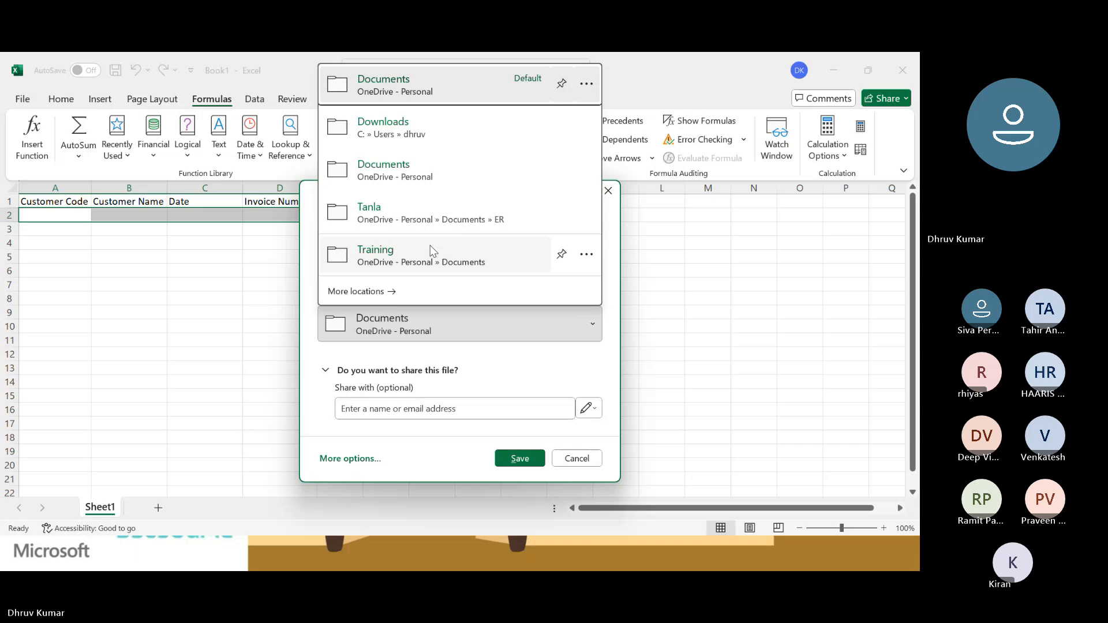
left_click(457, 320)
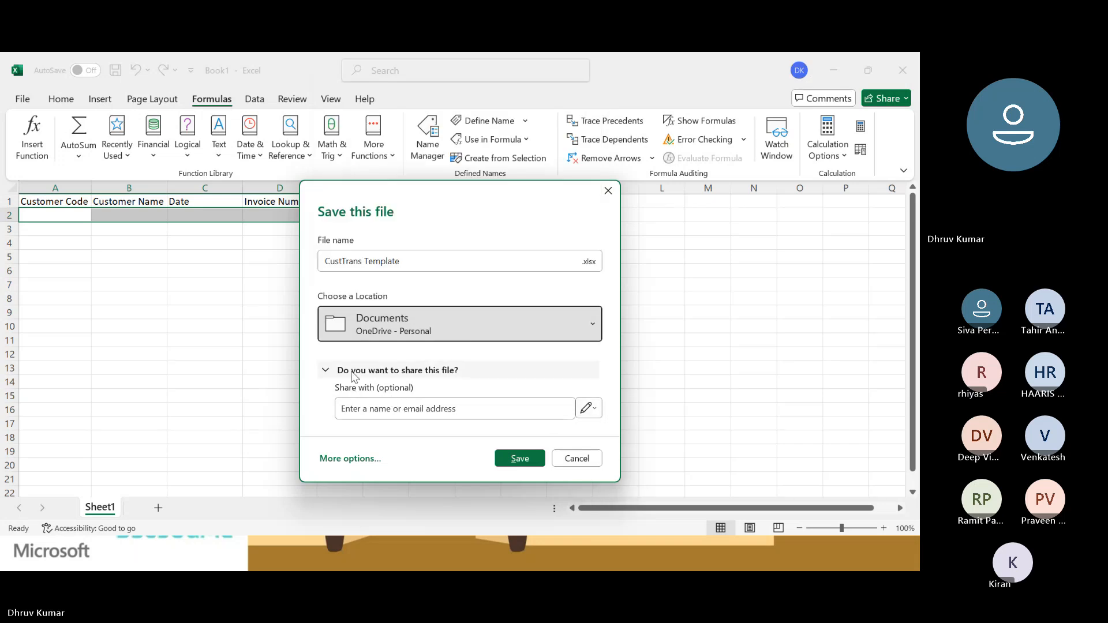
Browse to this PC's Desktop as the save location and create a new folder there named Template.
left_click(362, 459)
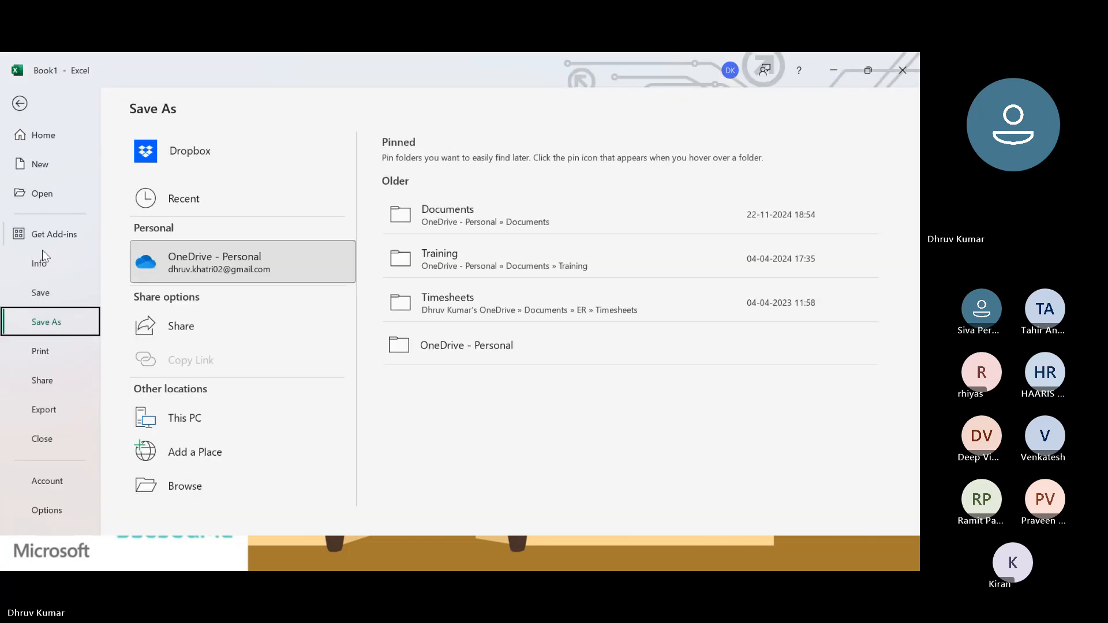
left_click(184, 421)
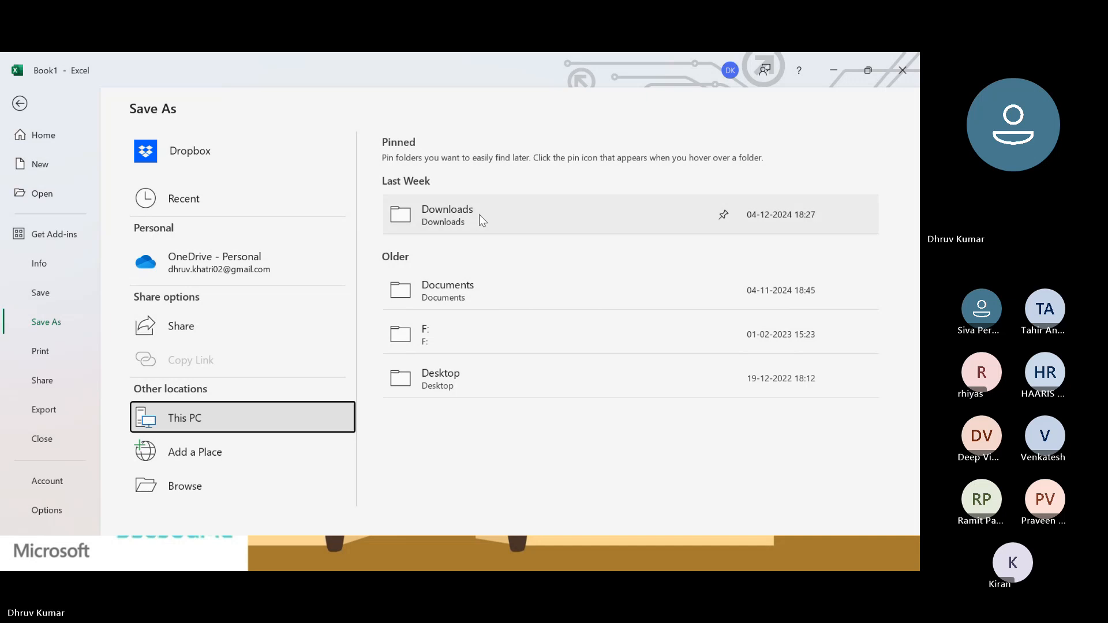
left_click(449, 385)
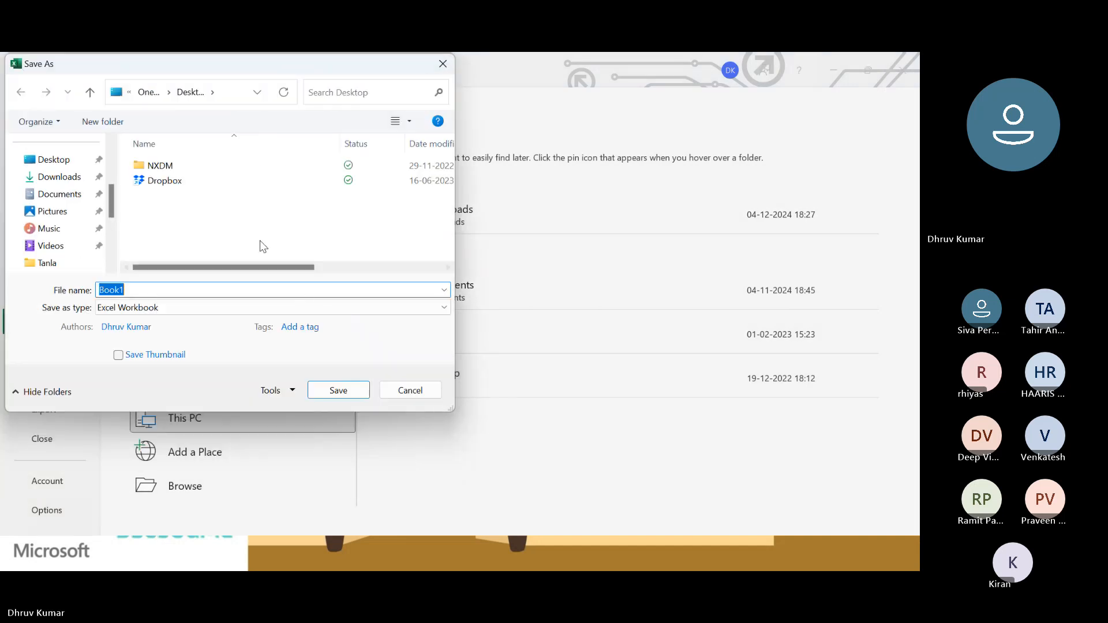
left_click(257, 234)
key("ctrl+shift+n")
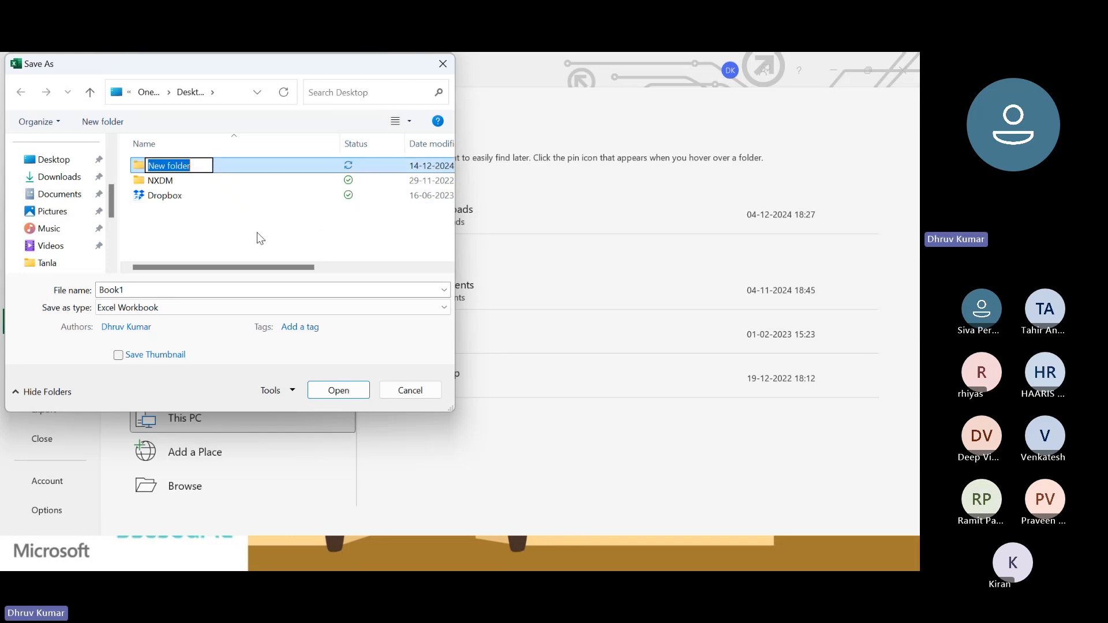
type("Template")
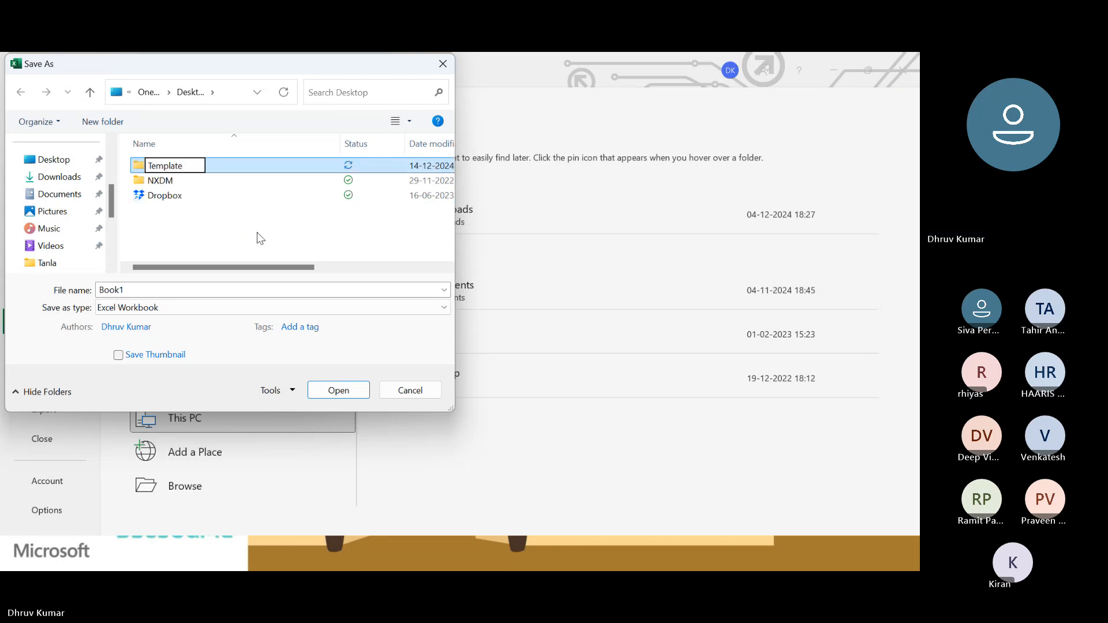
key("Return")
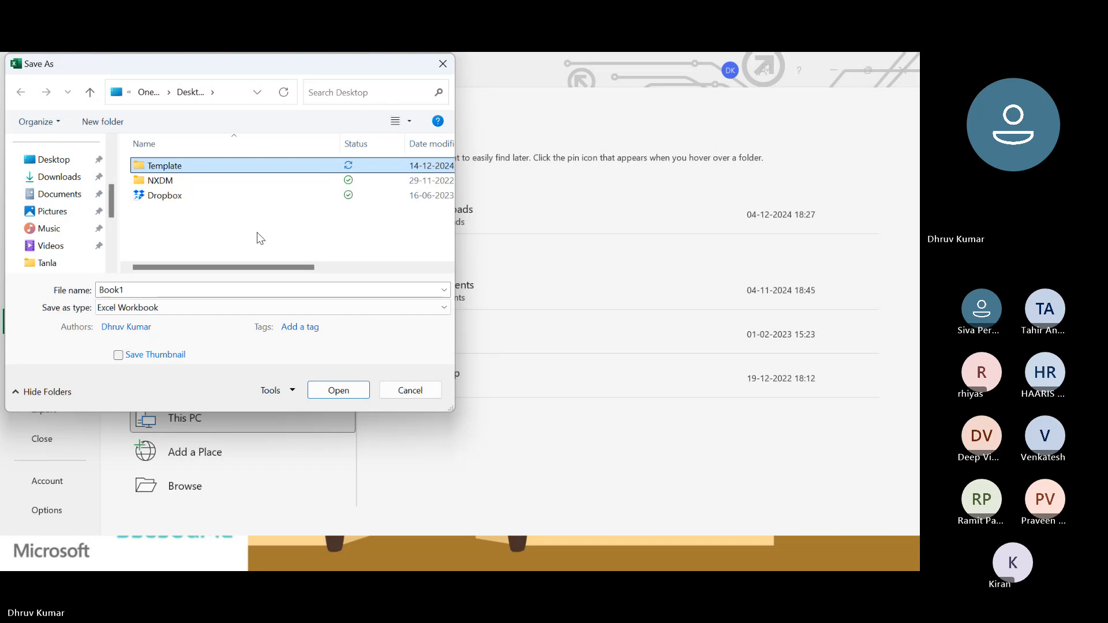
Save the workbook as Book1 in the Template folder, and close it with AutoSave turned off.
key("Return")
left_click(334, 387)
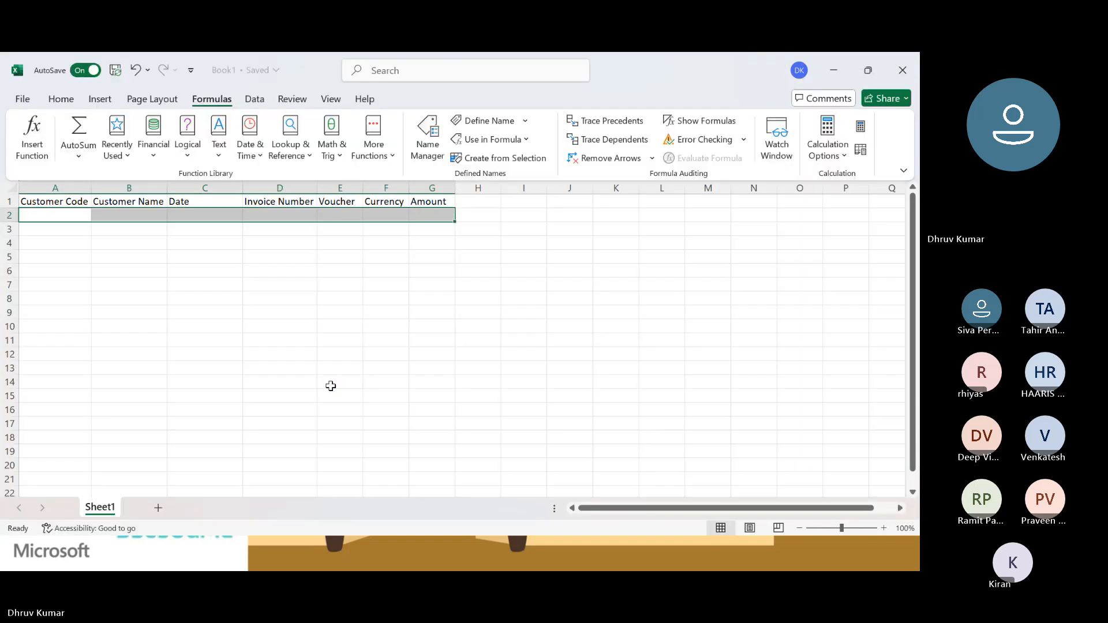
left_click(93, 70)
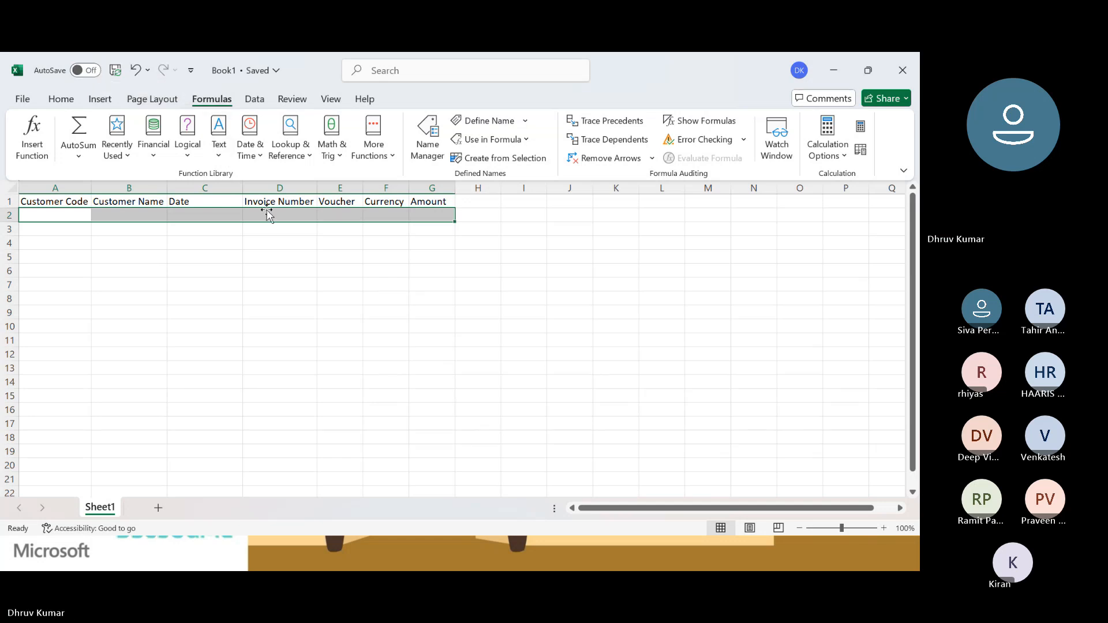
left_click(902, 70)
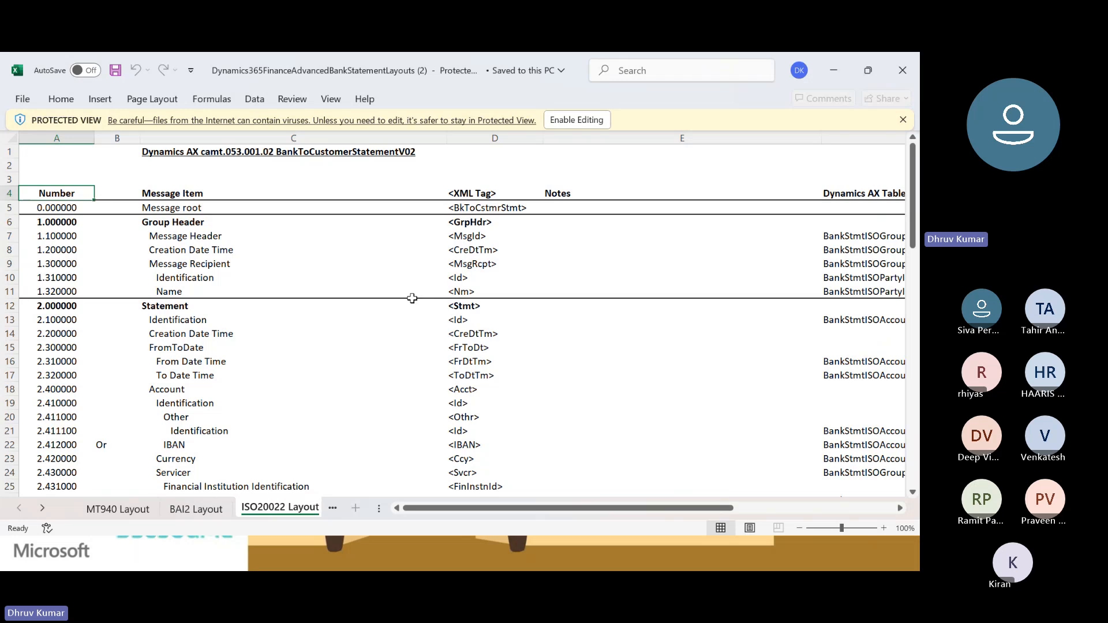
Switch to Finance and Operations and open the Customer Trans Excel configuration in the format designer.
key("alt+Tab")
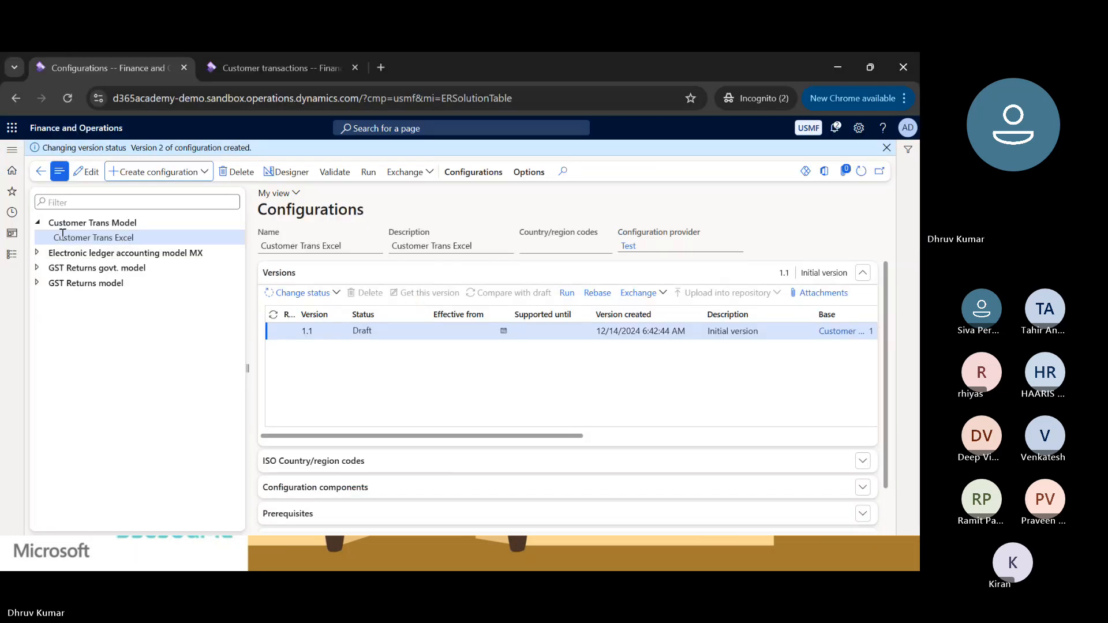
left_click(121, 223)
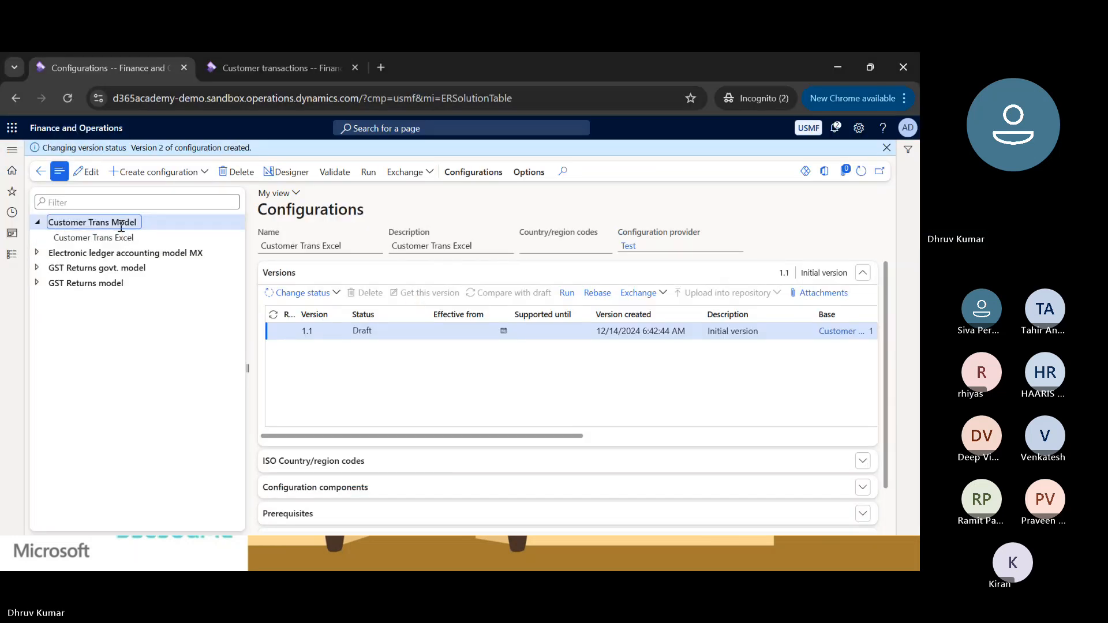
left_click(131, 238)
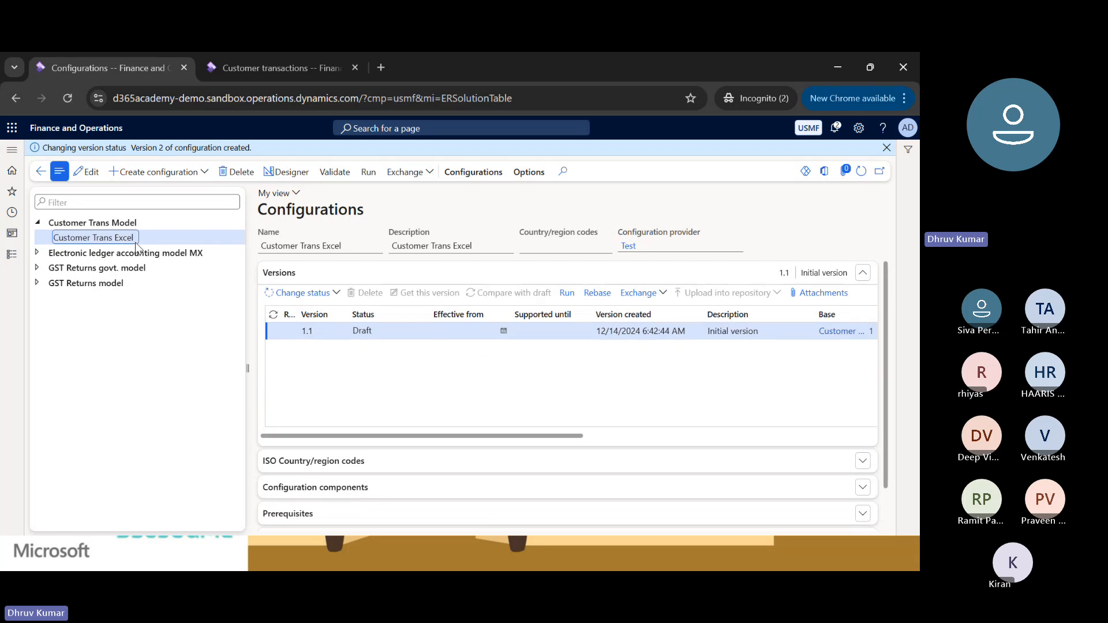
left_click(281, 173)
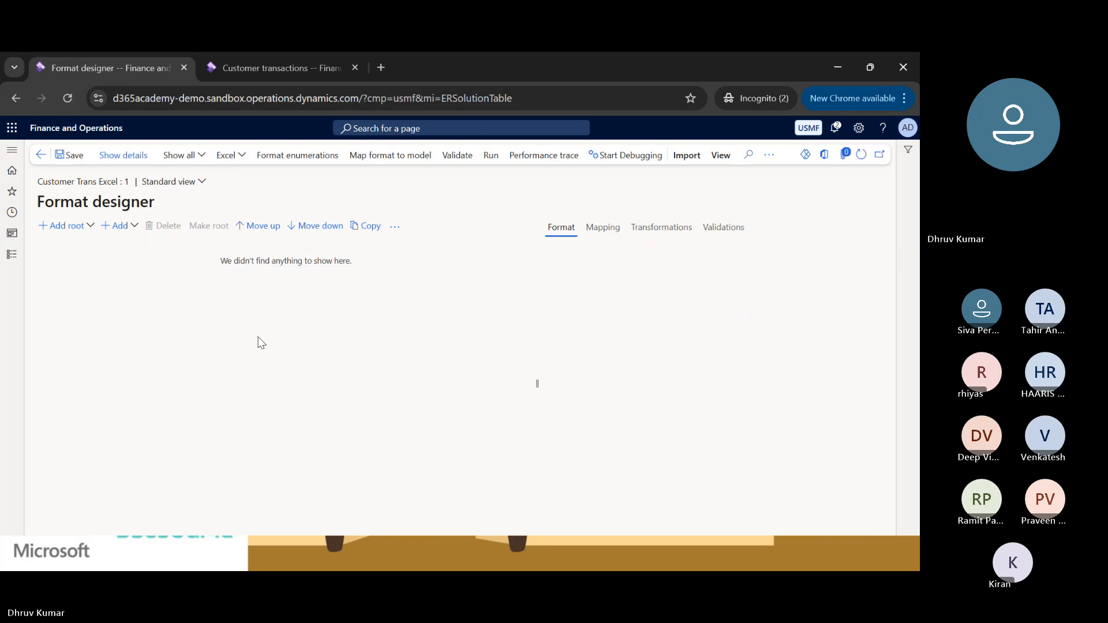
left_click(95, 226)
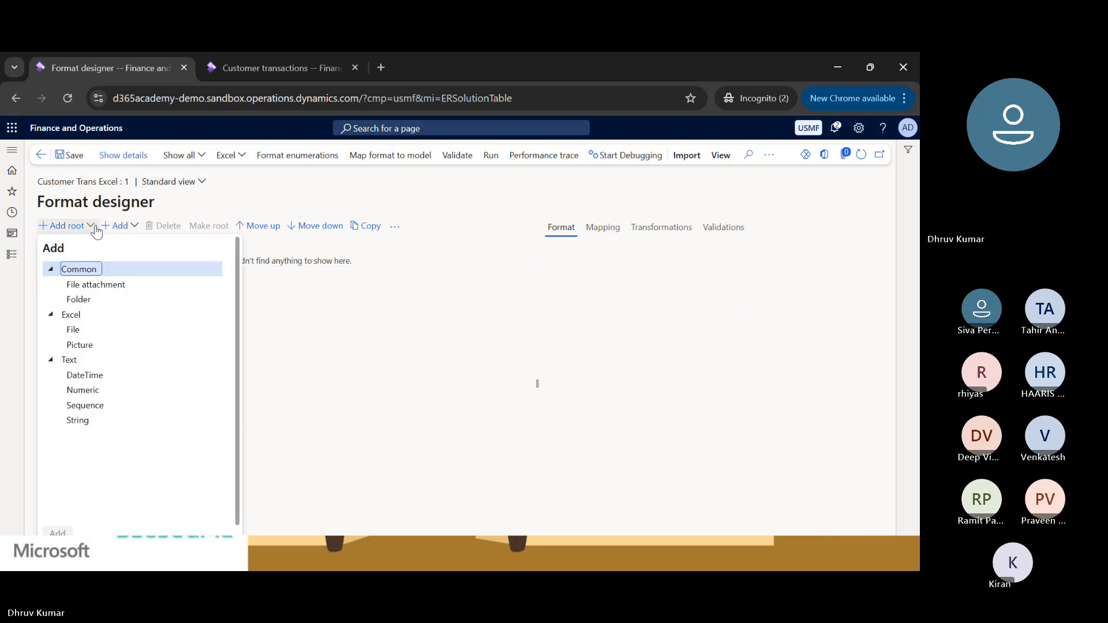
left_click(79, 330)
double_click(79, 330)
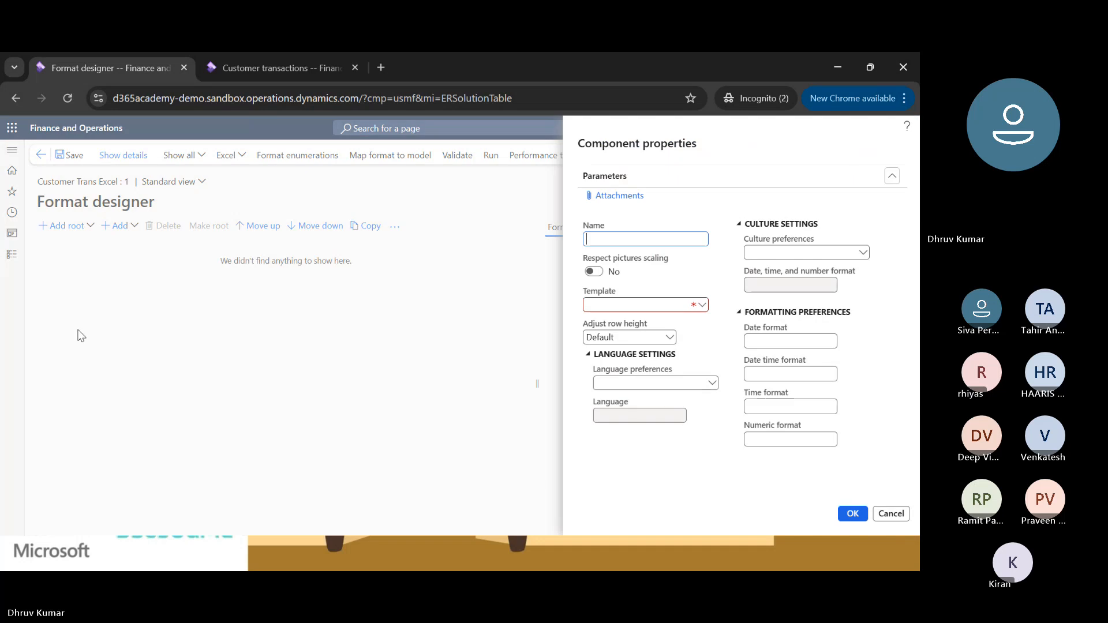
left_click(702, 305)
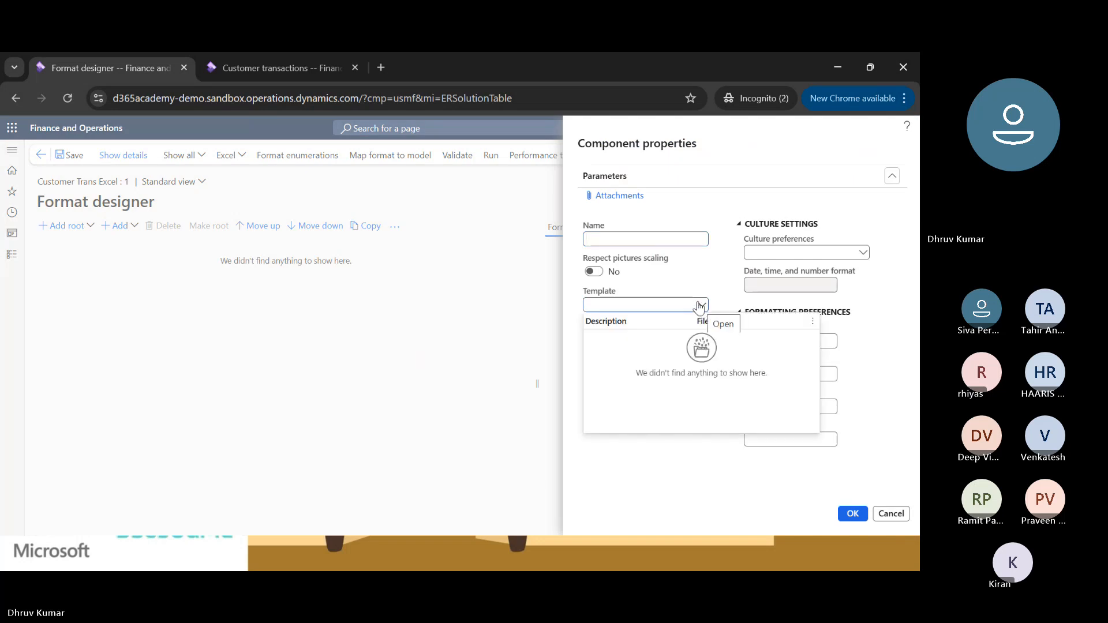
left_click(881, 514)
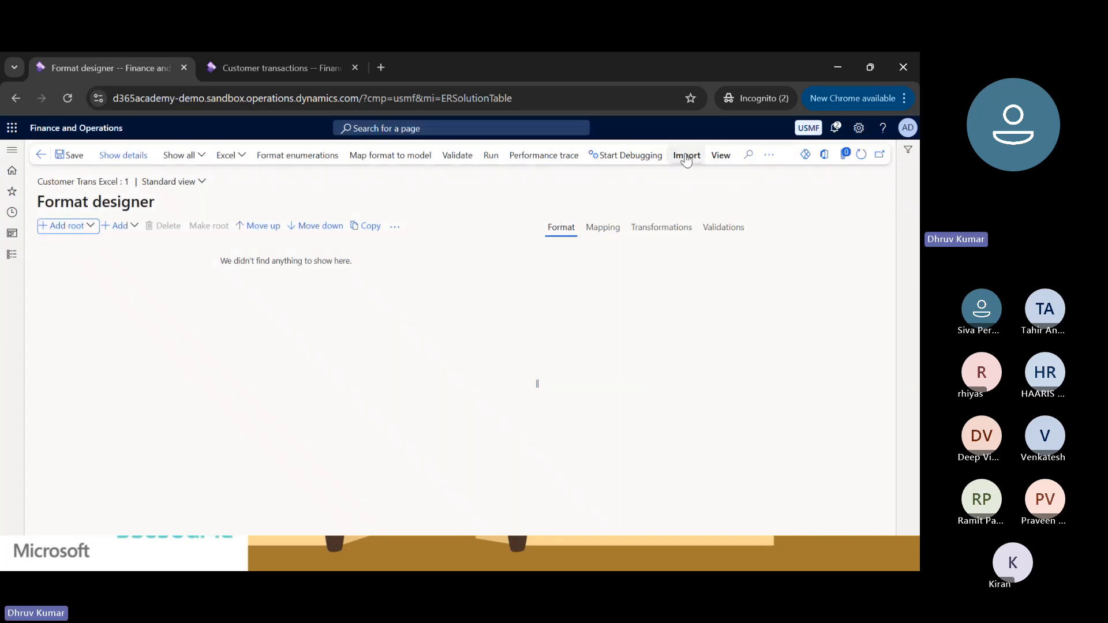
Start an import from Excel and add Book1 from the desktop's Template folder as its template.
left_click(686, 156)
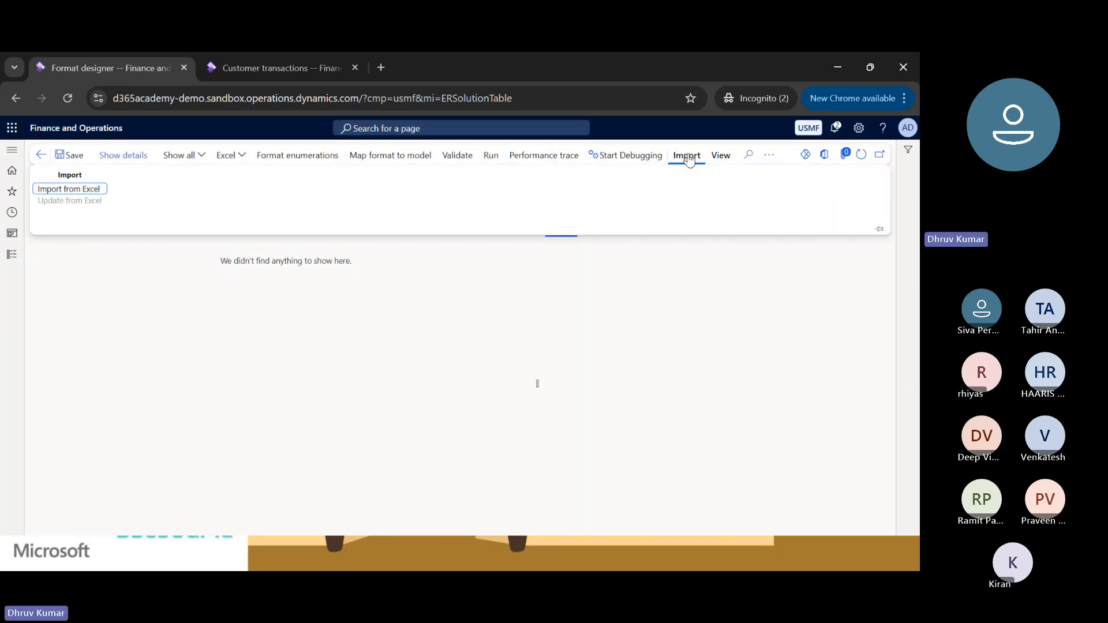
left_click(94, 191)
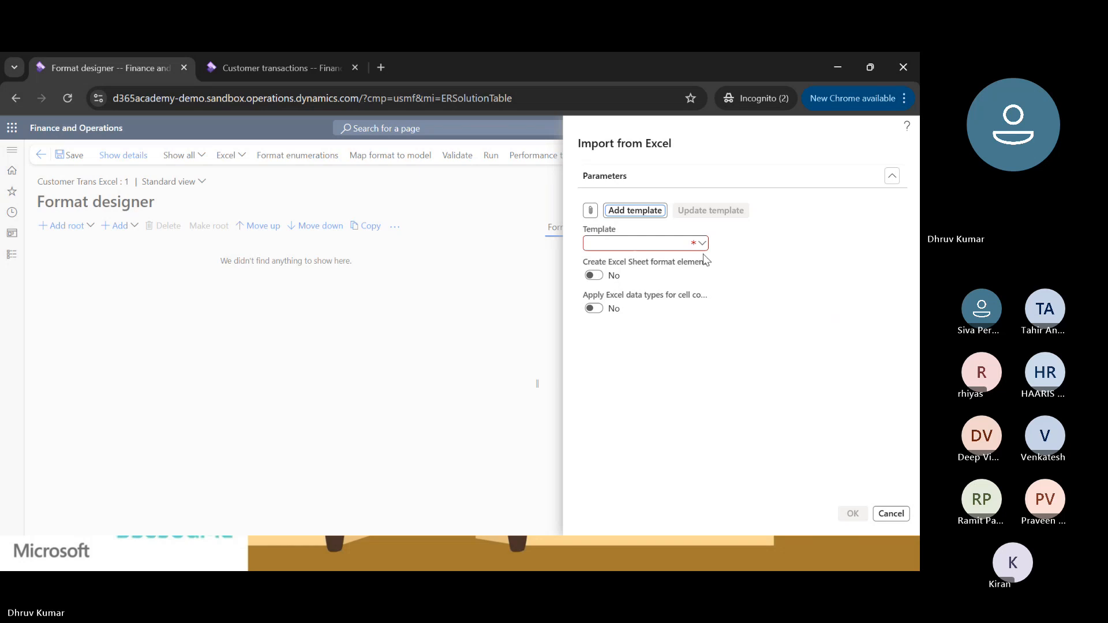
left_click(702, 245)
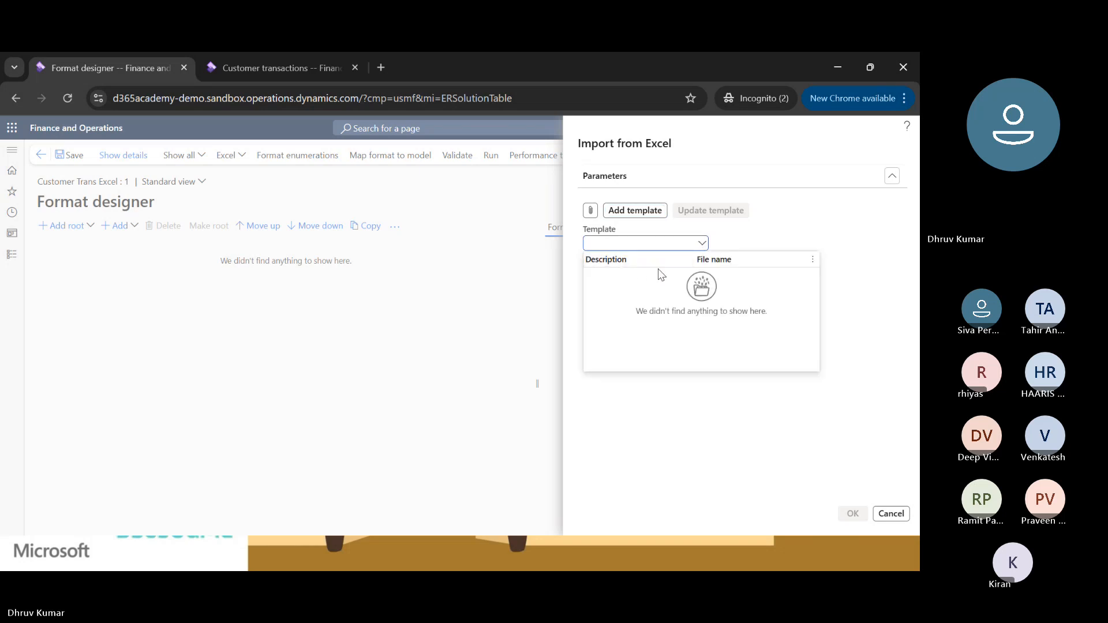
left_click(640, 213)
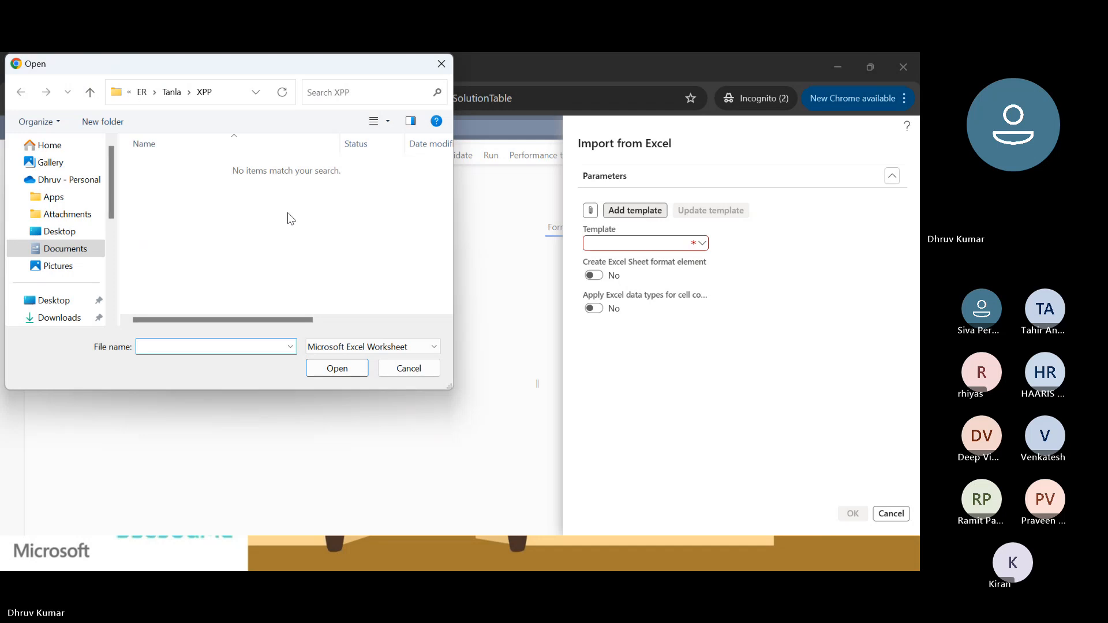
left_click(55, 232)
double_click(168, 180)
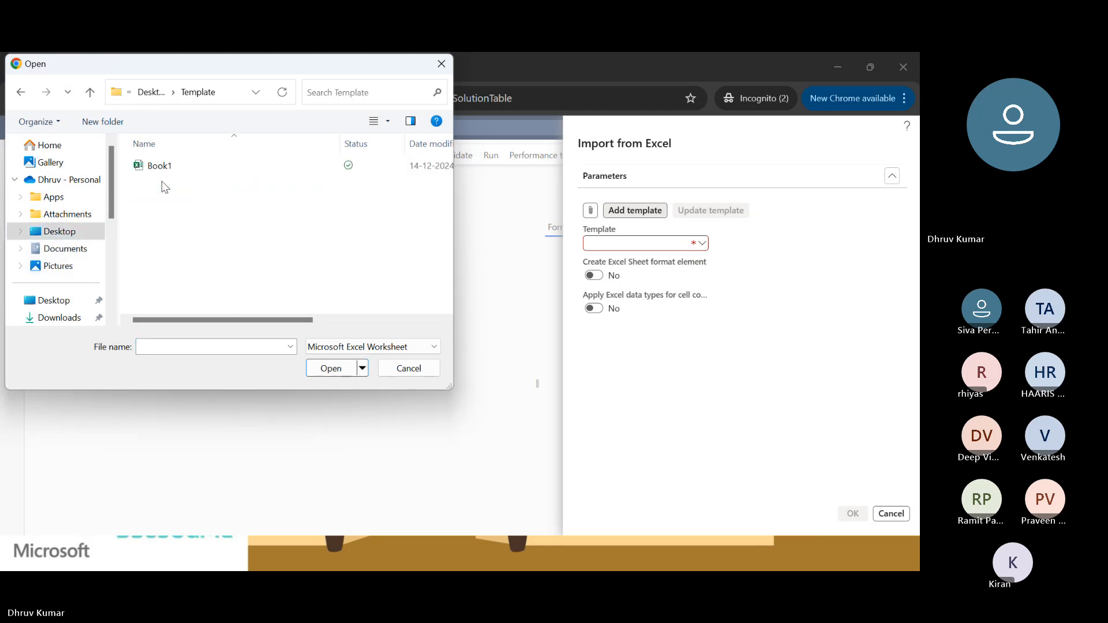
double_click(157, 169)
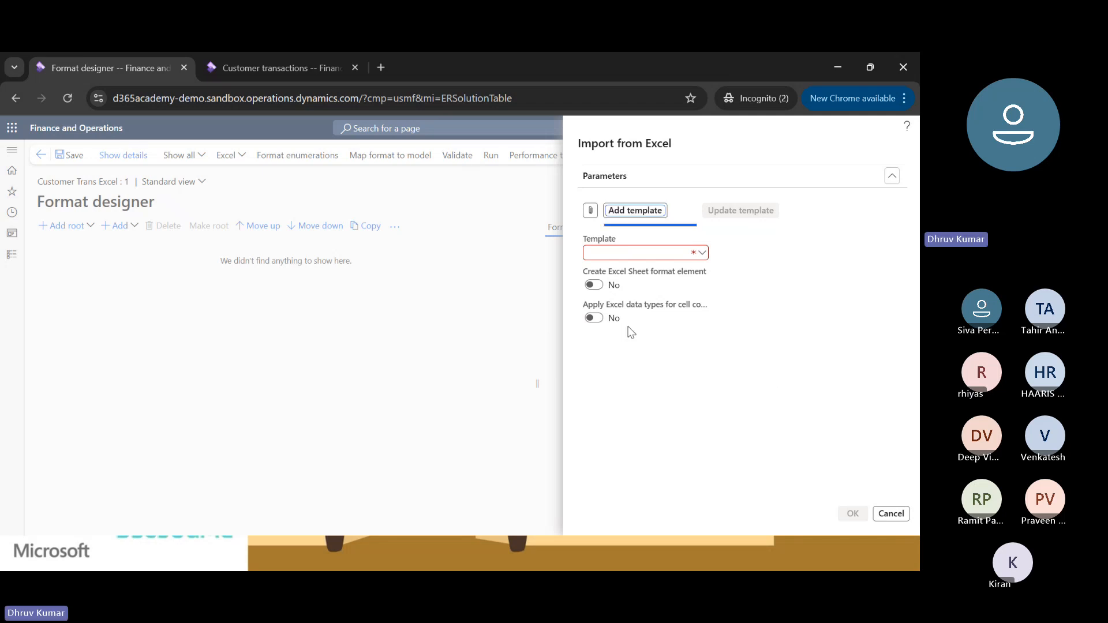
Import the template with Create Excel Sheet format element enabled, and expand the Excel, Sheet1 and Lines elements.
left_click(594, 285)
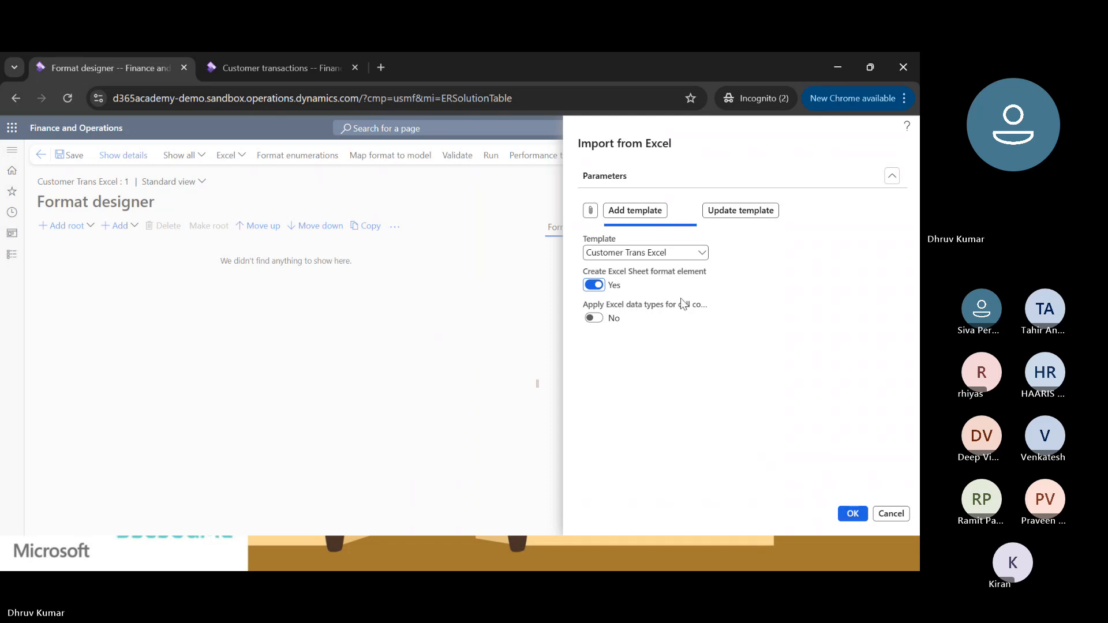
left_click(850, 515)
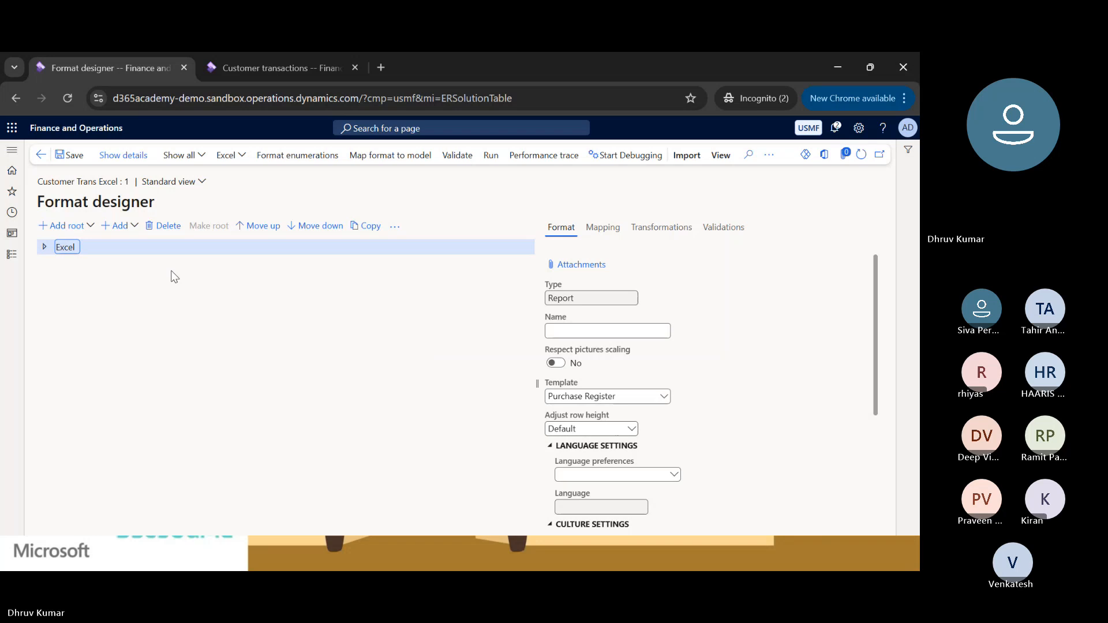
left_click(45, 248)
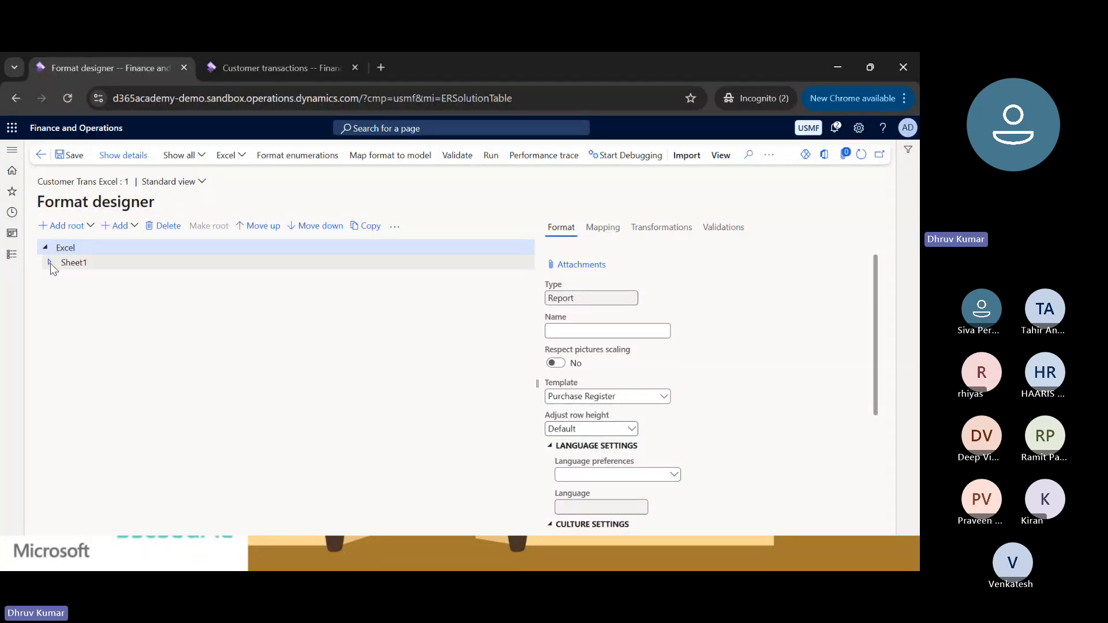
left_click(50, 263)
left_click(56, 278)
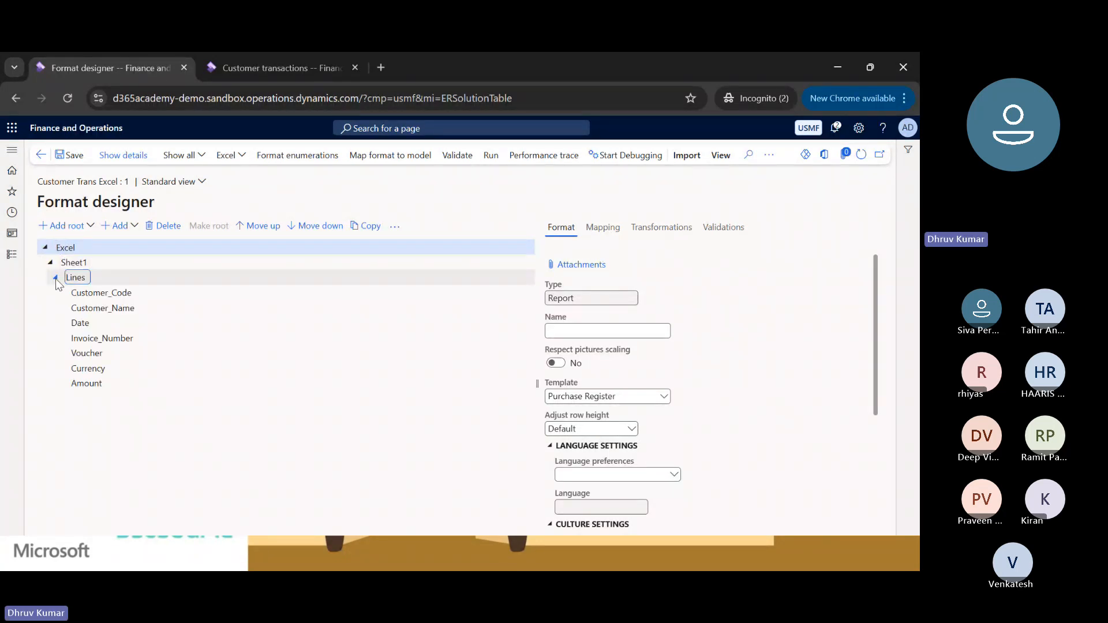
Bind the Lines range to the Customer Transaction record list of the model in the format mapping.
left_click(98, 292)
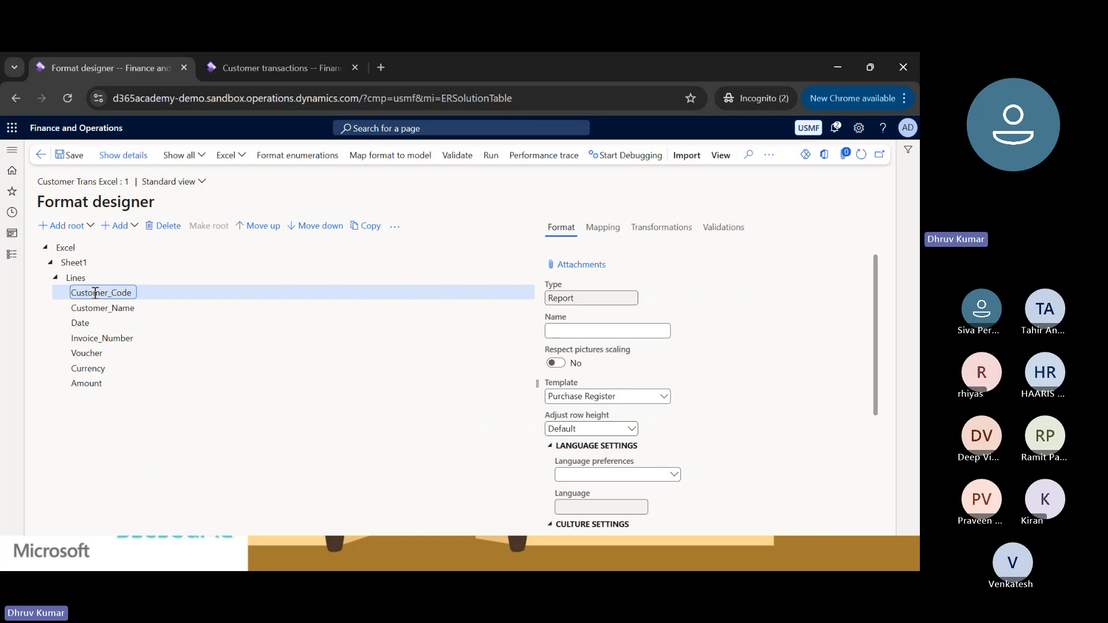
left_click(603, 227)
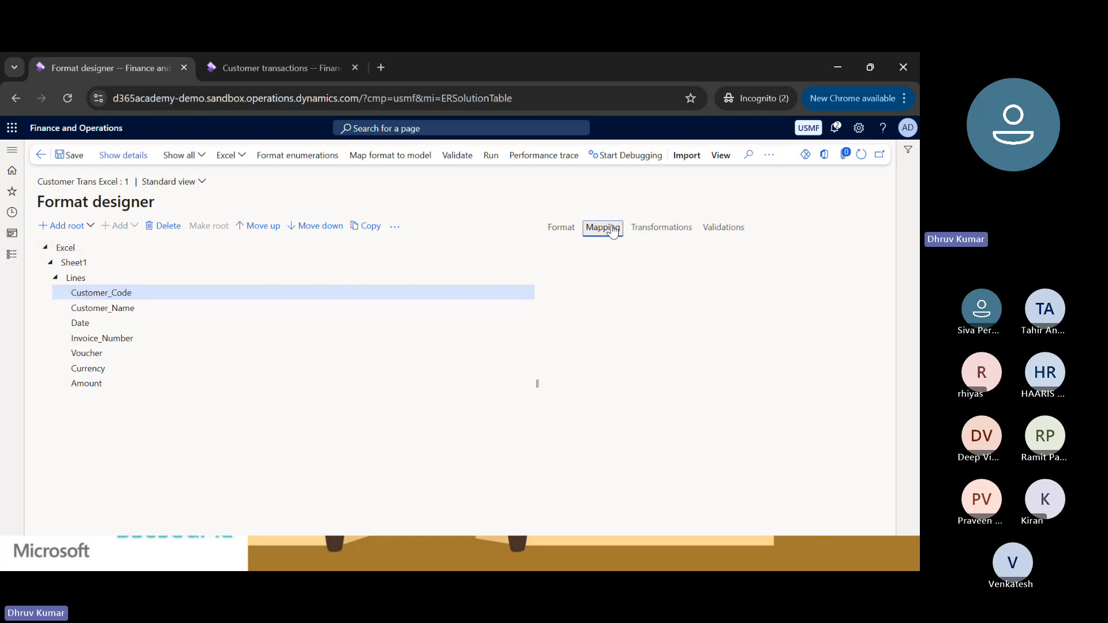
left_click(76, 277)
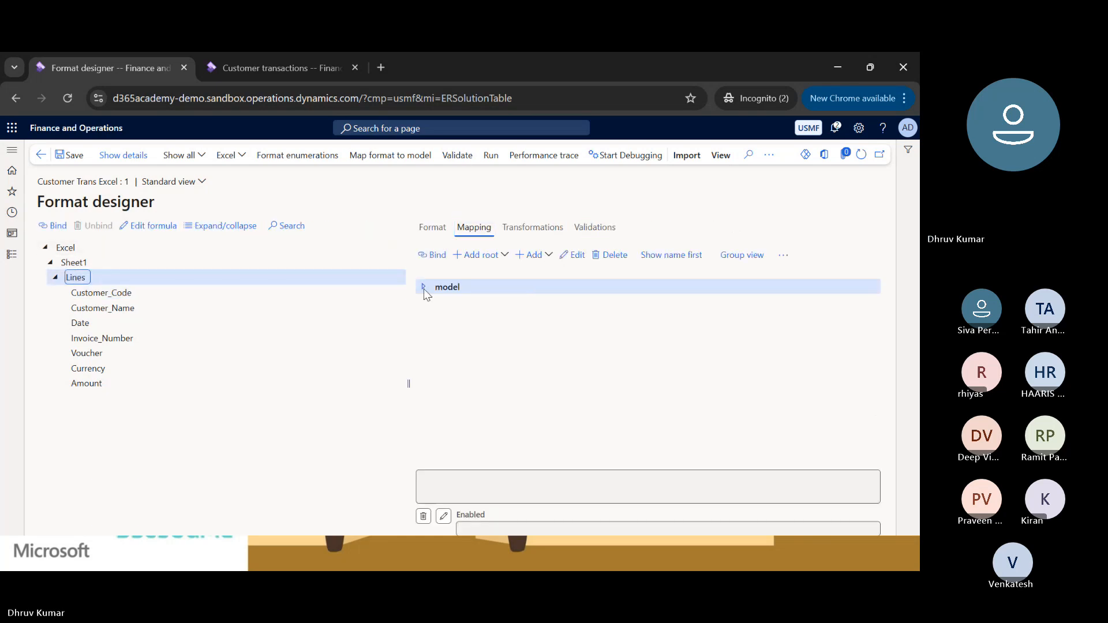
left_click(424, 287)
left_click(430, 301)
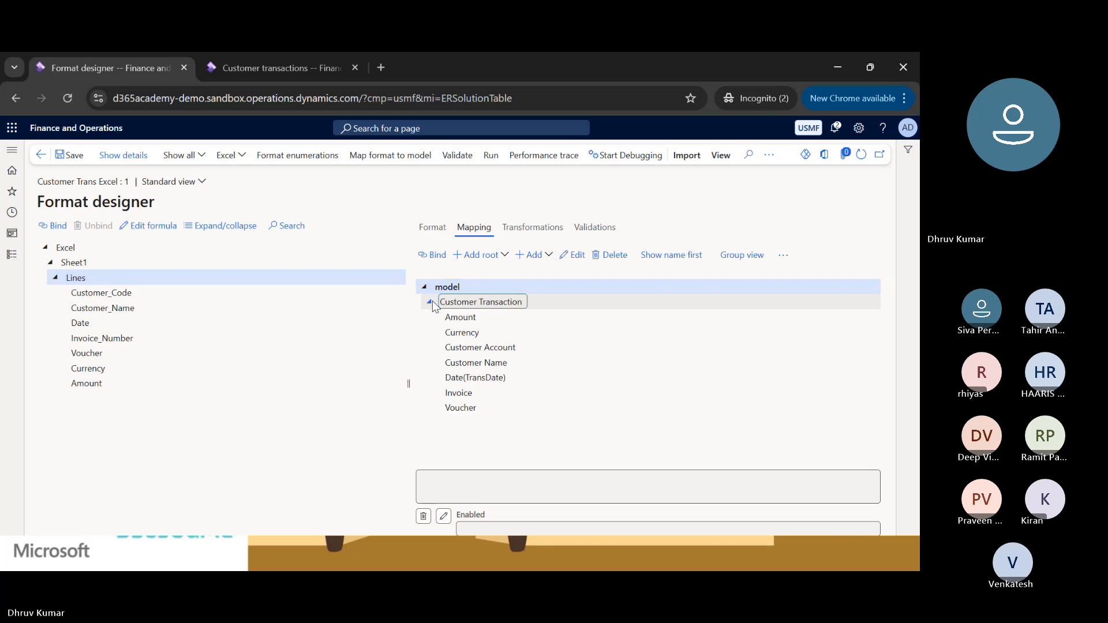
left_click(456, 301)
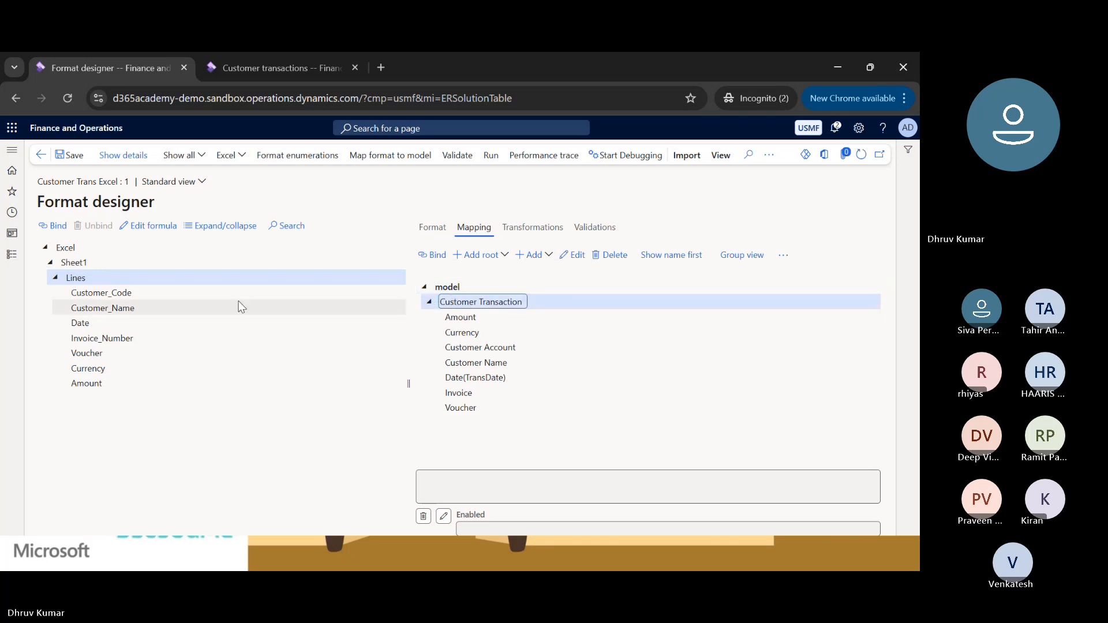
left_click(71, 277)
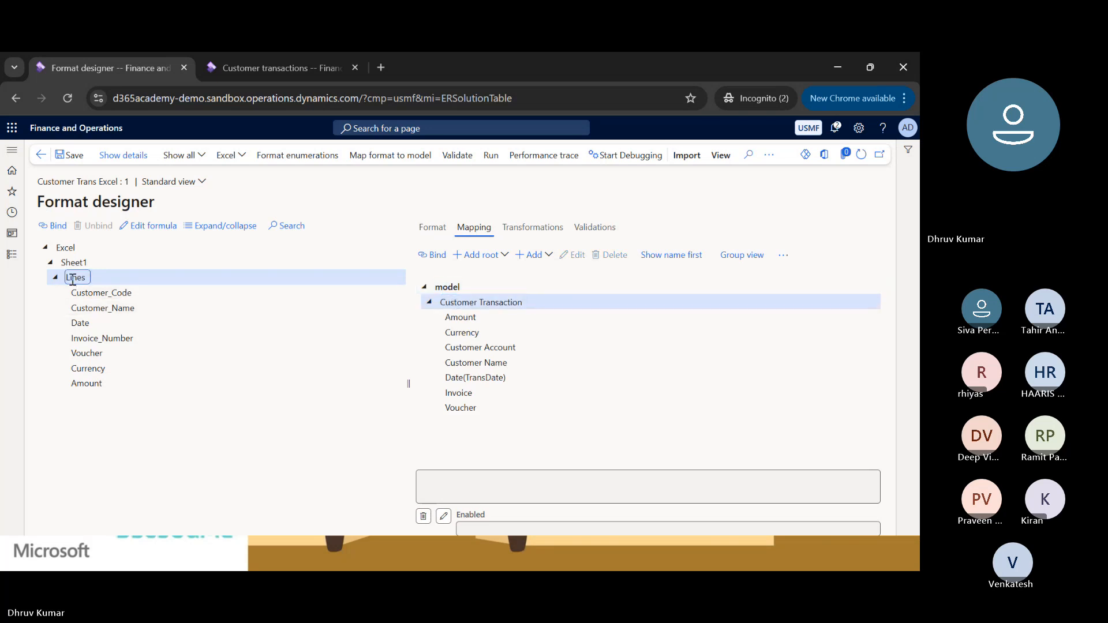
left_click(453, 301)
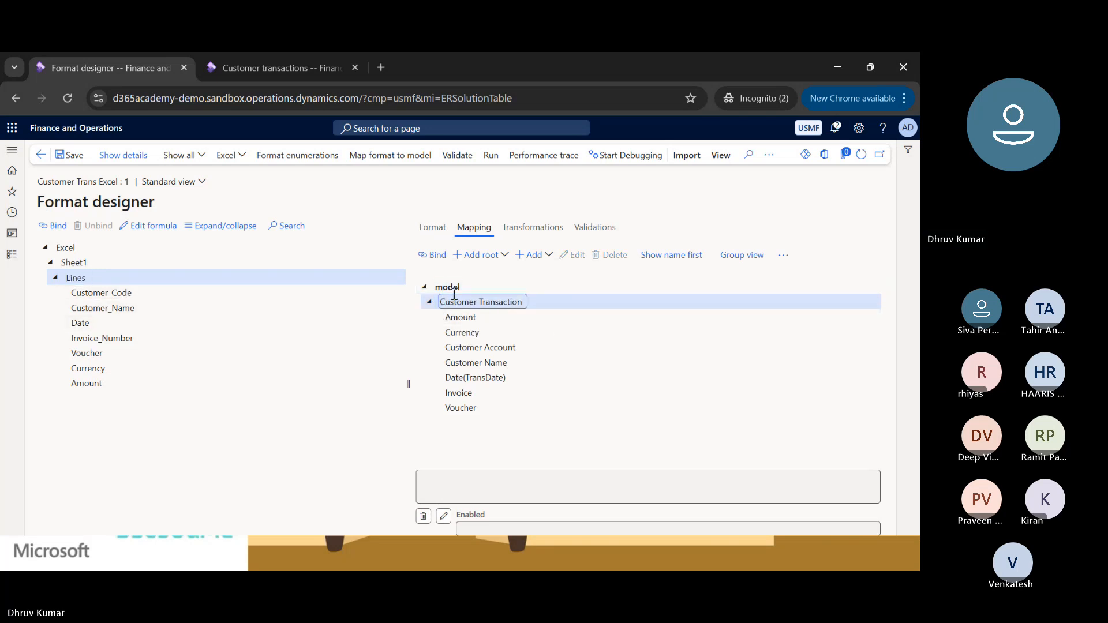
left_click(437, 257)
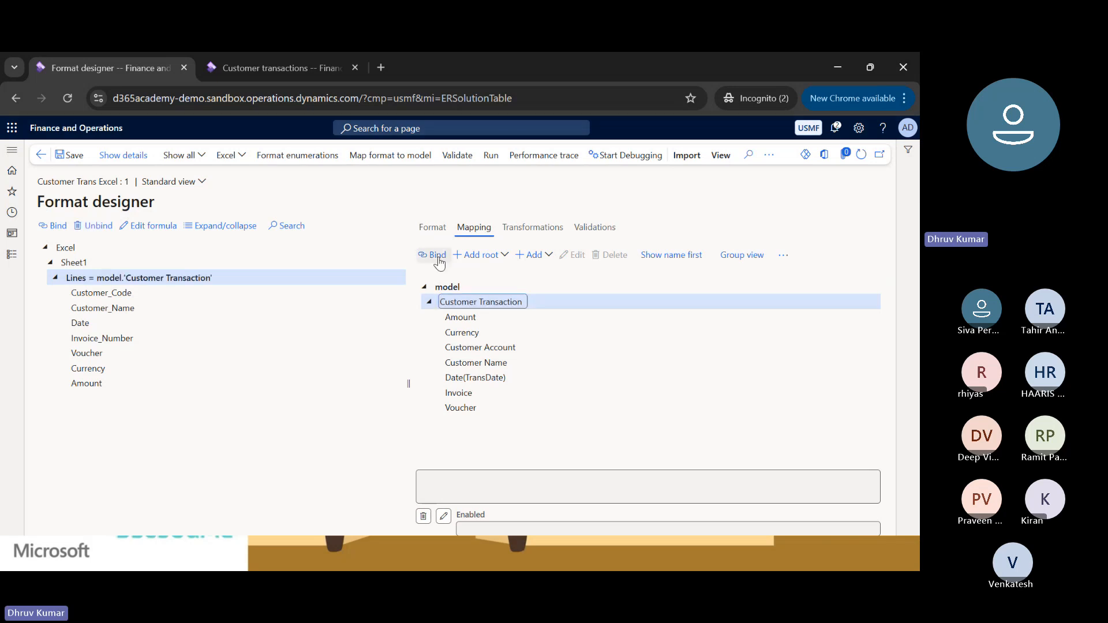
Bind the Customer_Code cell to the model's Customer Account field.
left_click(115, 293)
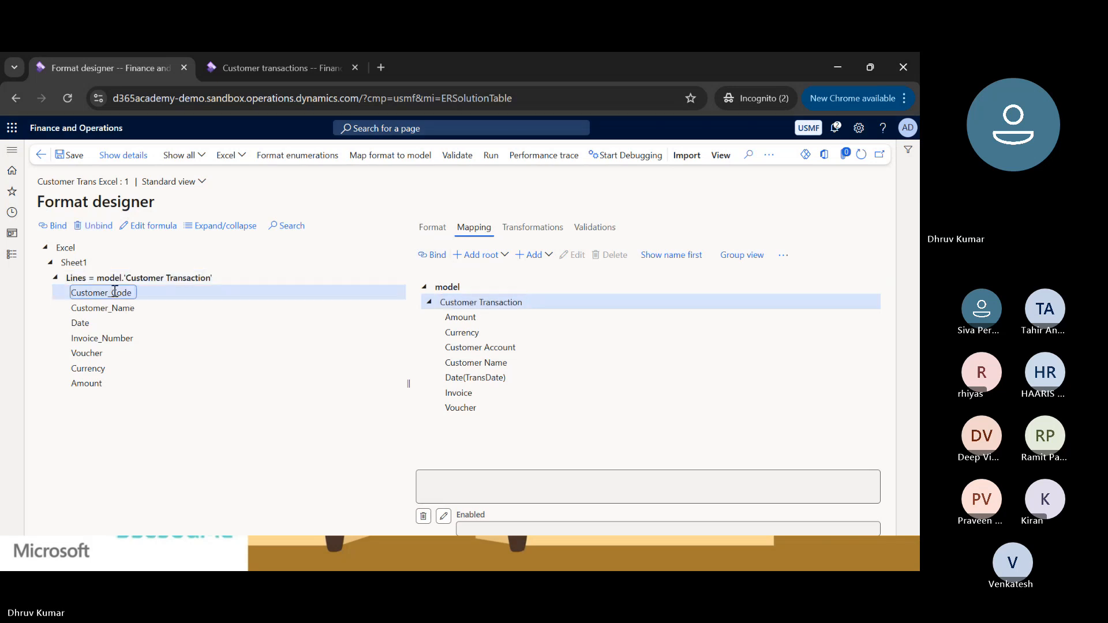
left_click(462, 332)
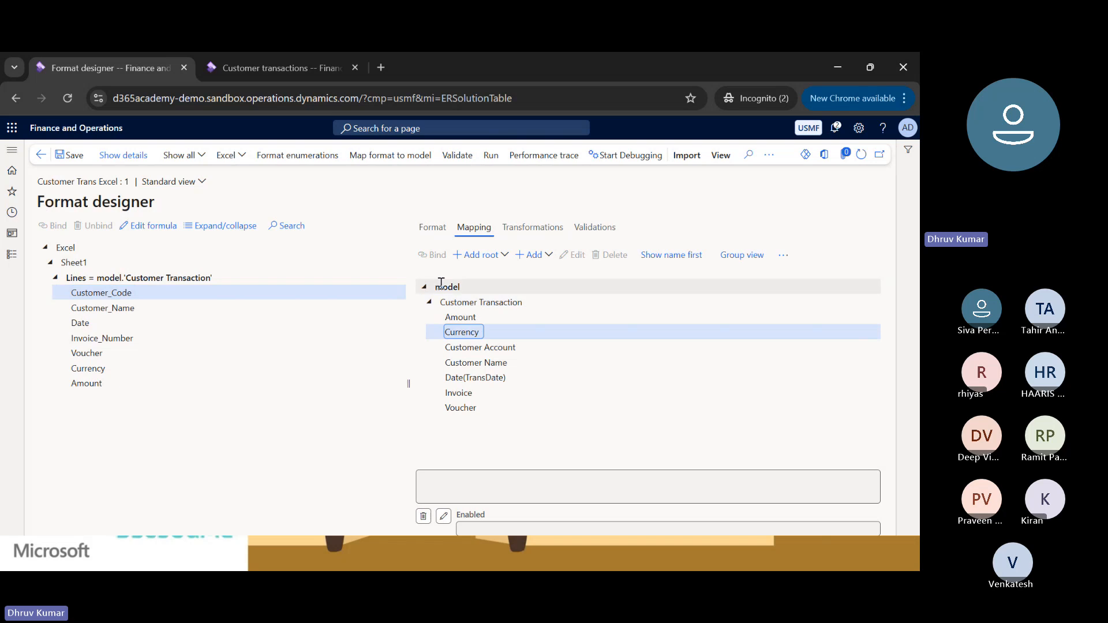
left_click(437, 258)
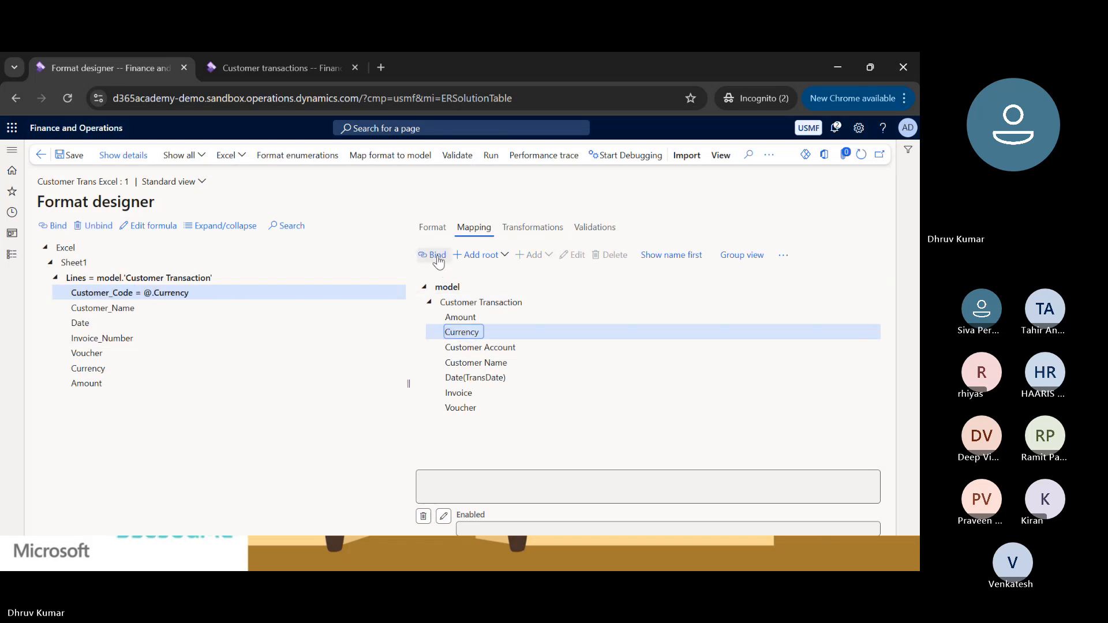
left_click(470, 347)
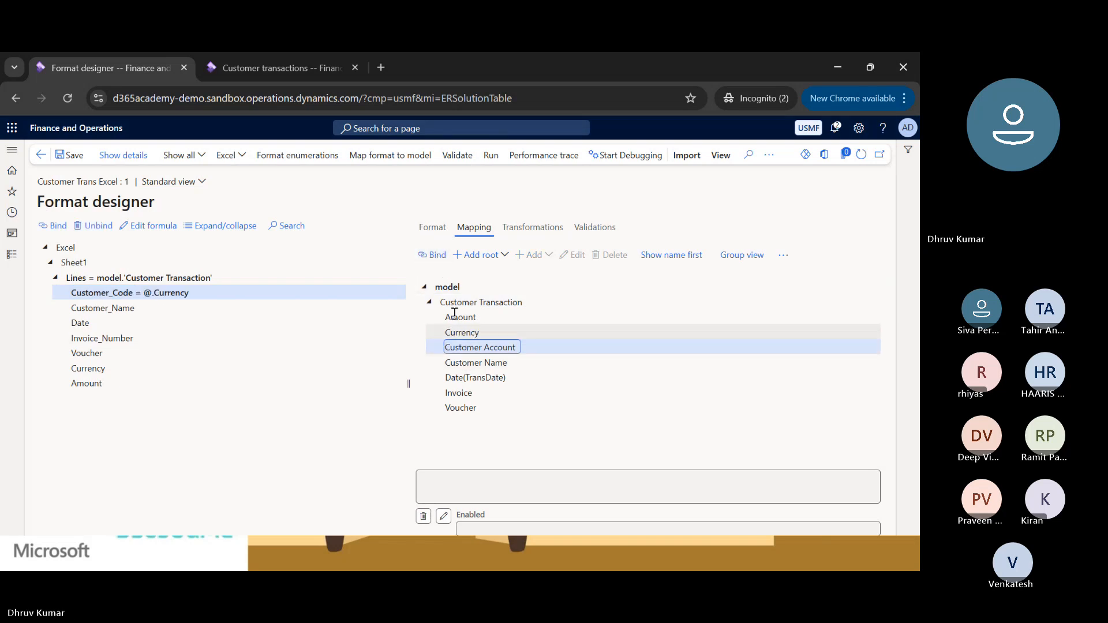
left_click(434, 256)
Bind the Customer_Name cell to Customer Name and the Date cell to Date(TransDate).
left_click(154, 310)
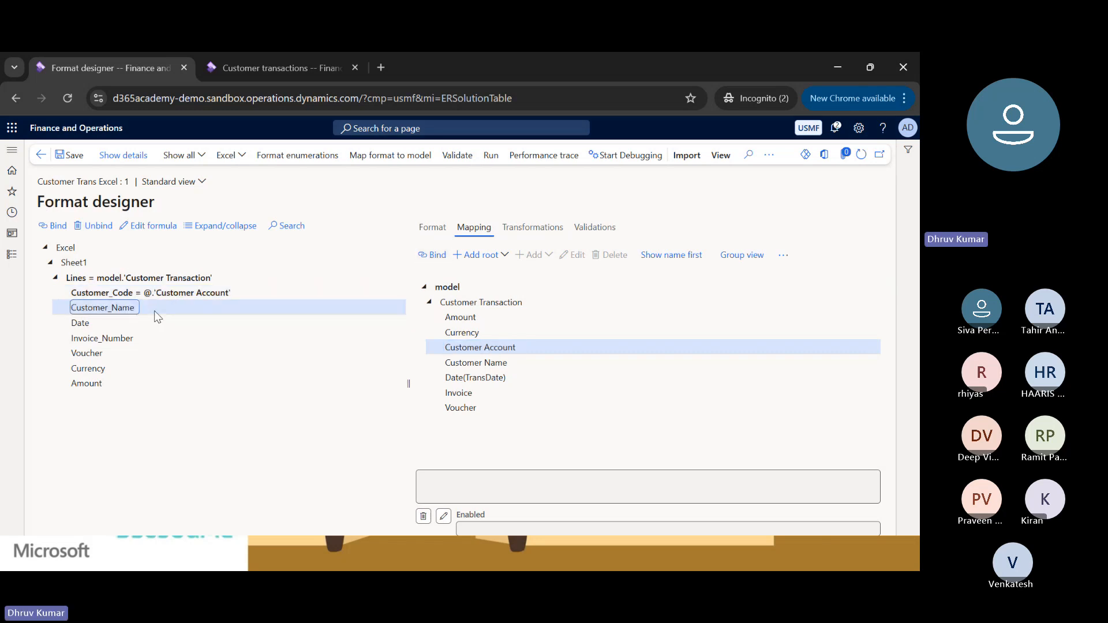
left_click(471, 362)
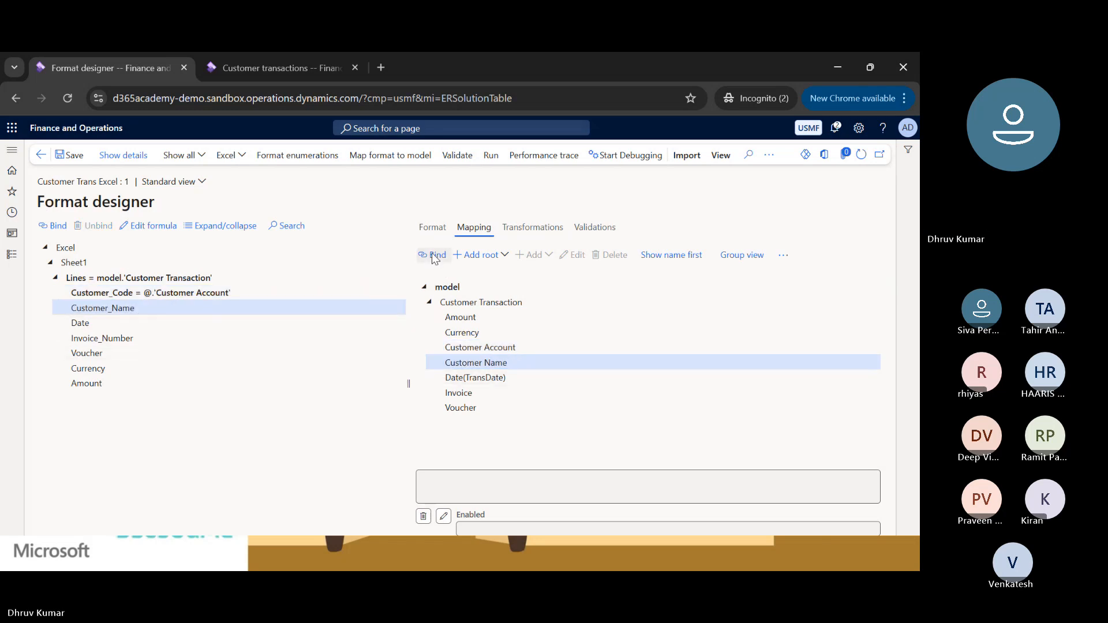
left_click(435, 257)
left_click(88, 323)
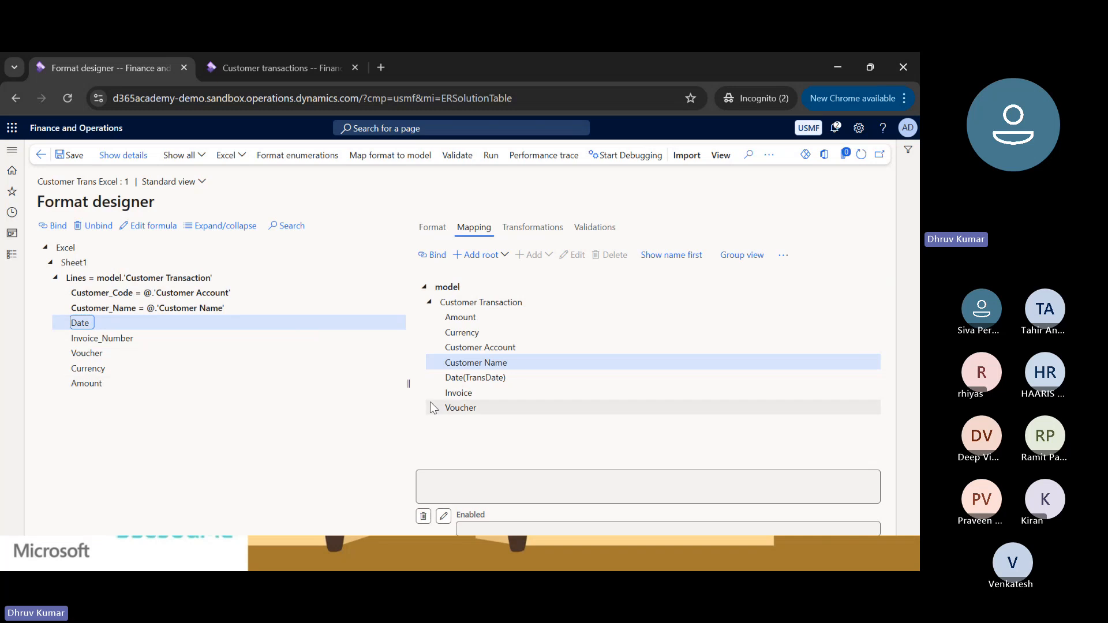
left_click(457, 382)
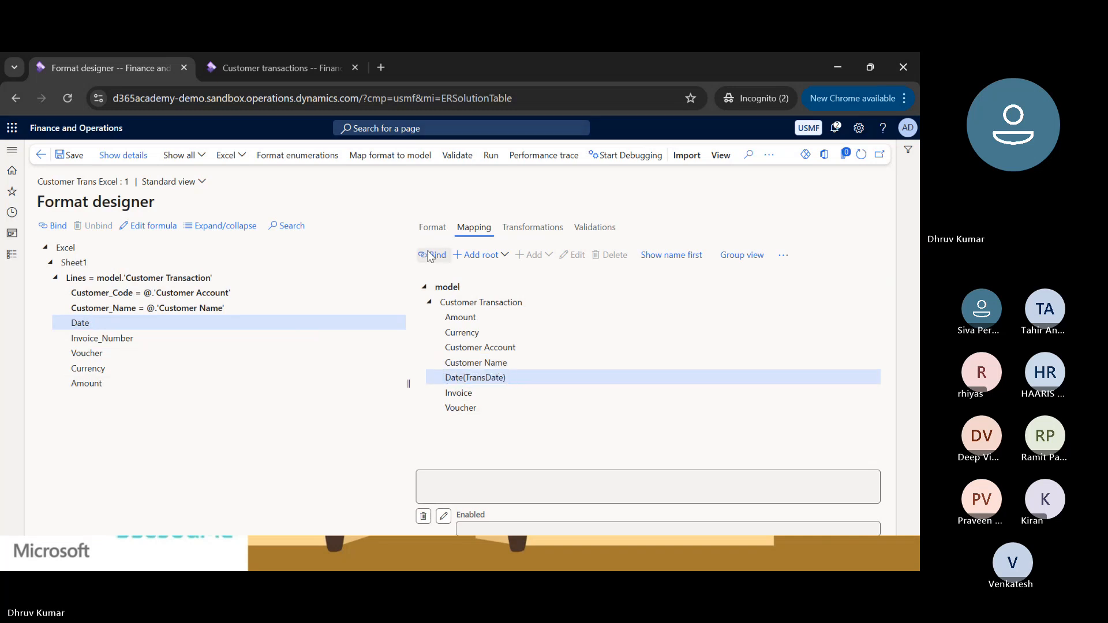
left_click(434, 256)
Bind the Invoice_Number cell to the model's Invoice field and the Voucher cell to Voucher.
left_click(90, 339)
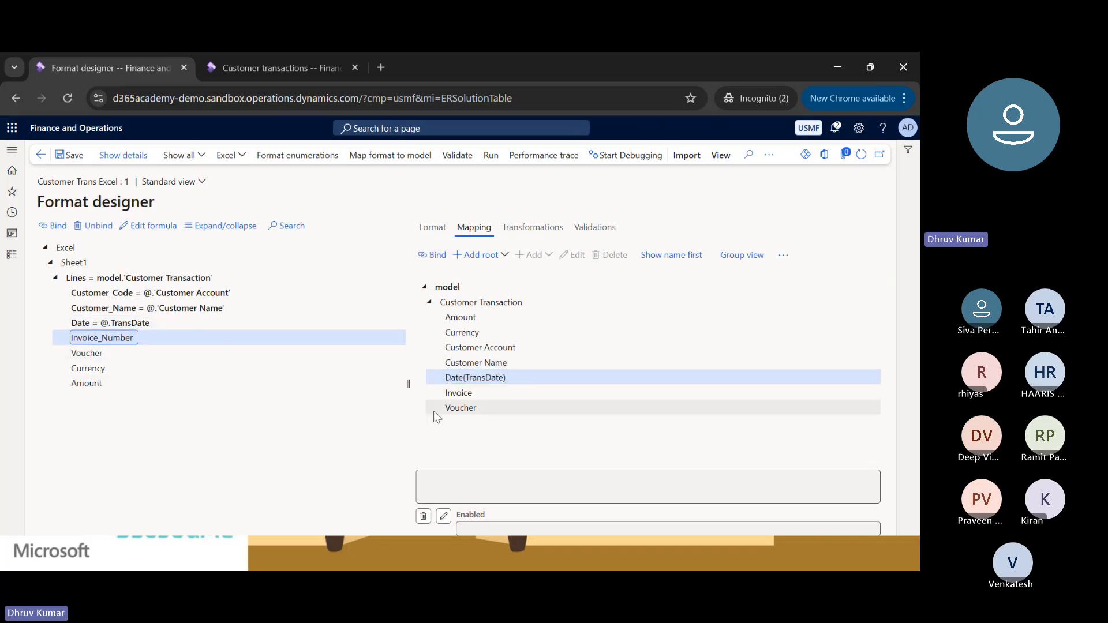
left_click(451, 392)
left_click(433, 256)
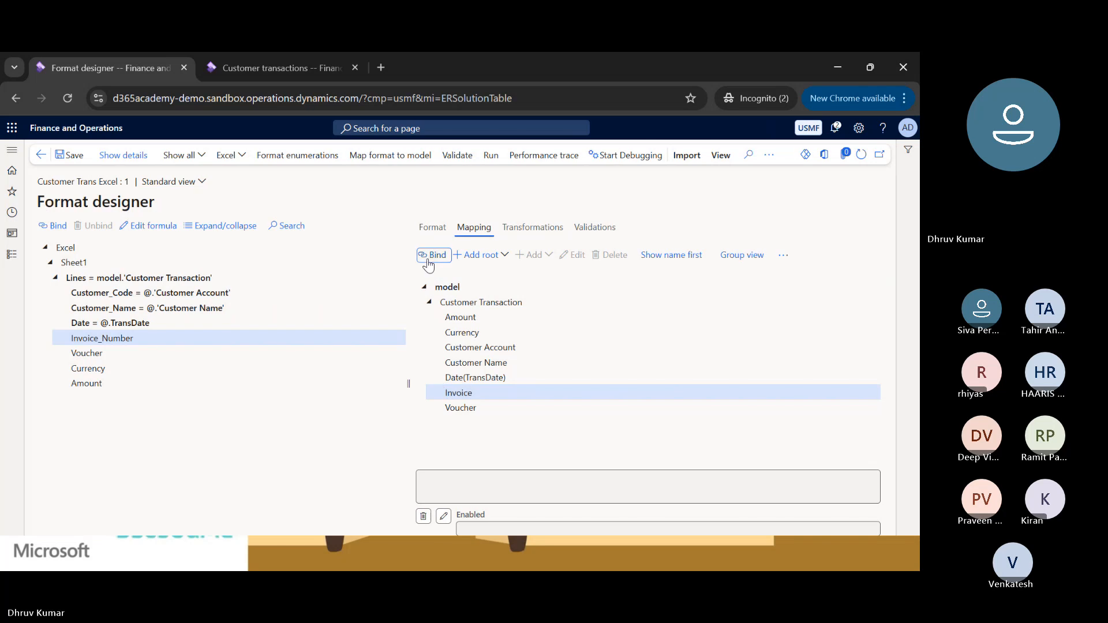
left_click(91, 353)
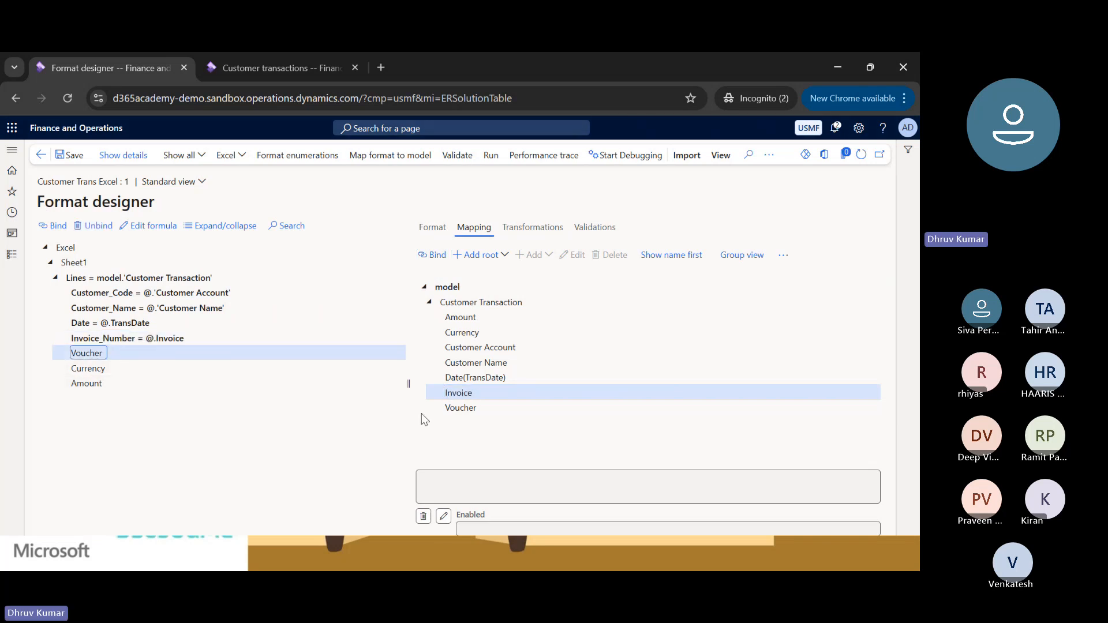
left_click(456, 408)
left_click(429, 255)
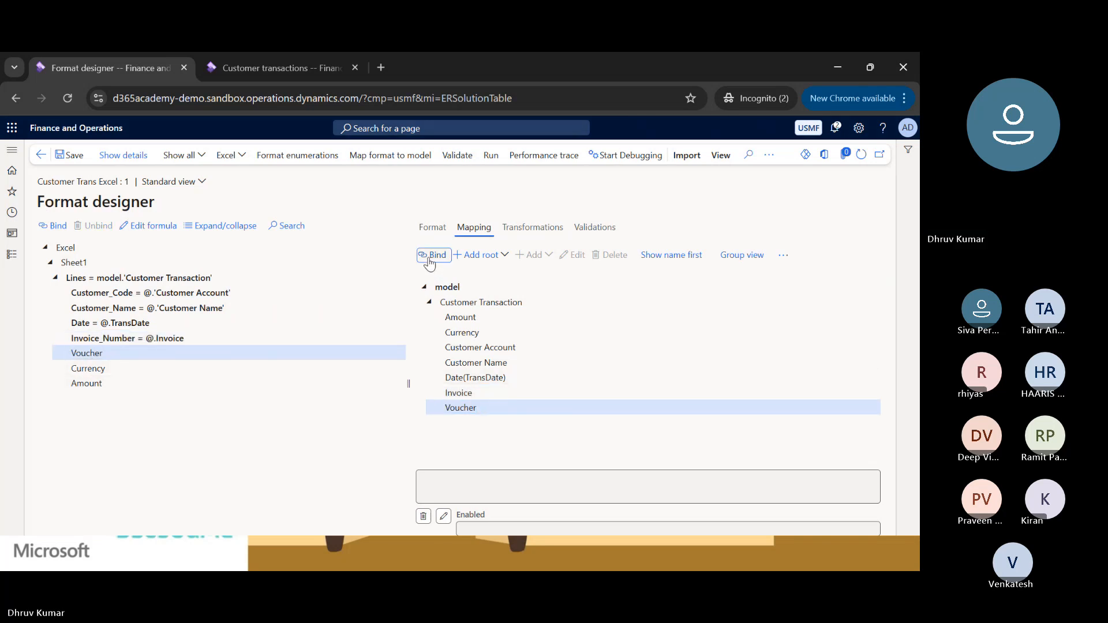
Bind the Currency cell to the model's Currency field and the Amount cell to Amount.
left_click(126, 368)
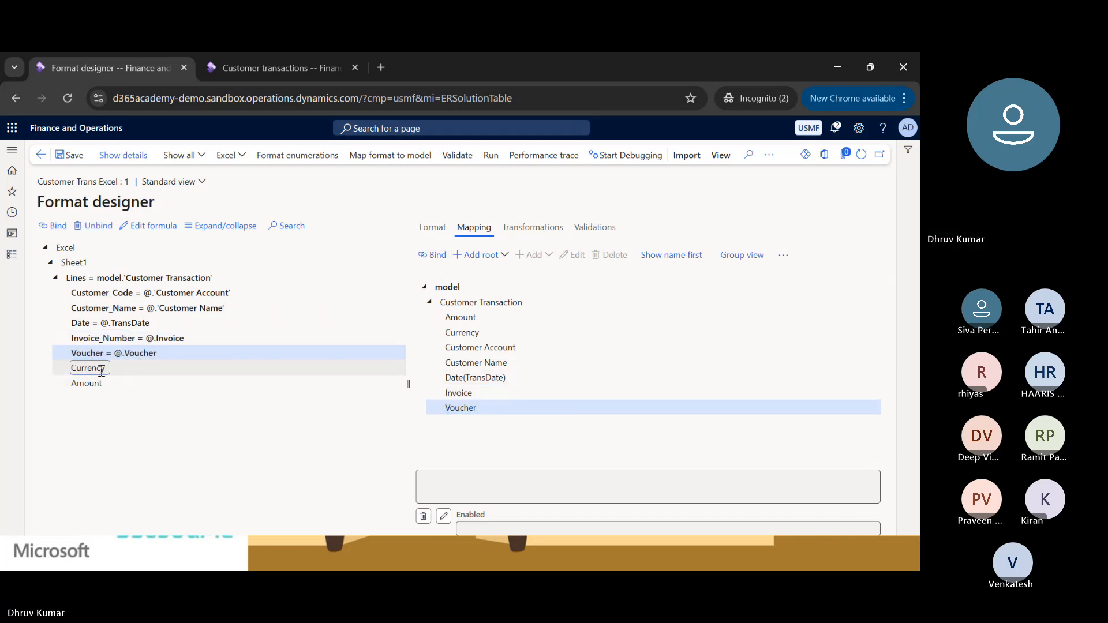
left_click(478, 330)
left_click(433, 256)
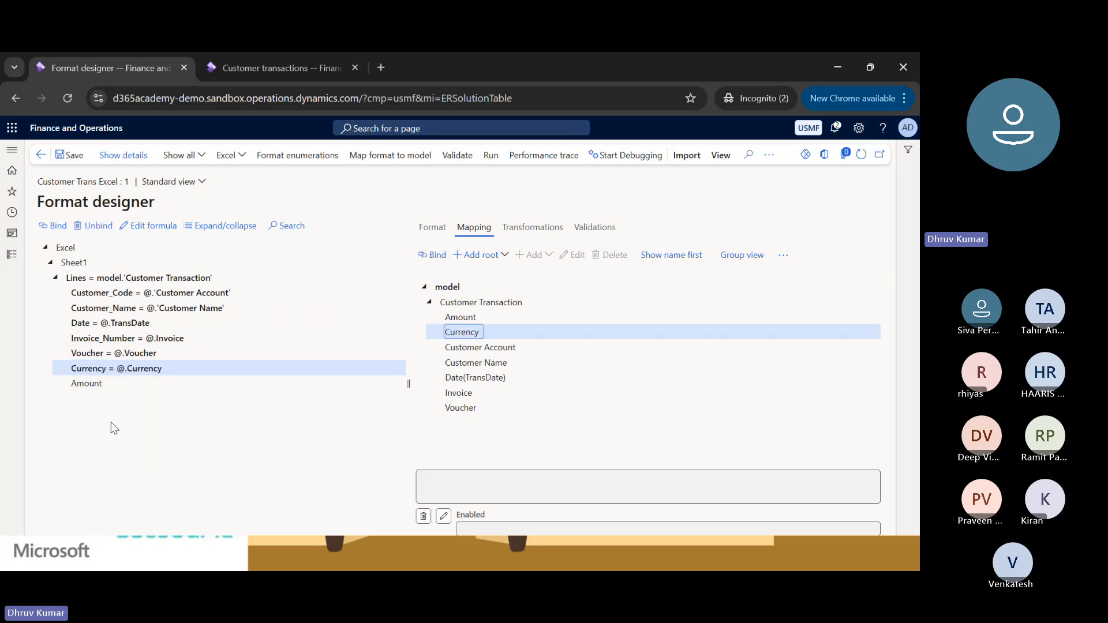
left_click(86, 383)
left_click(462, 316)
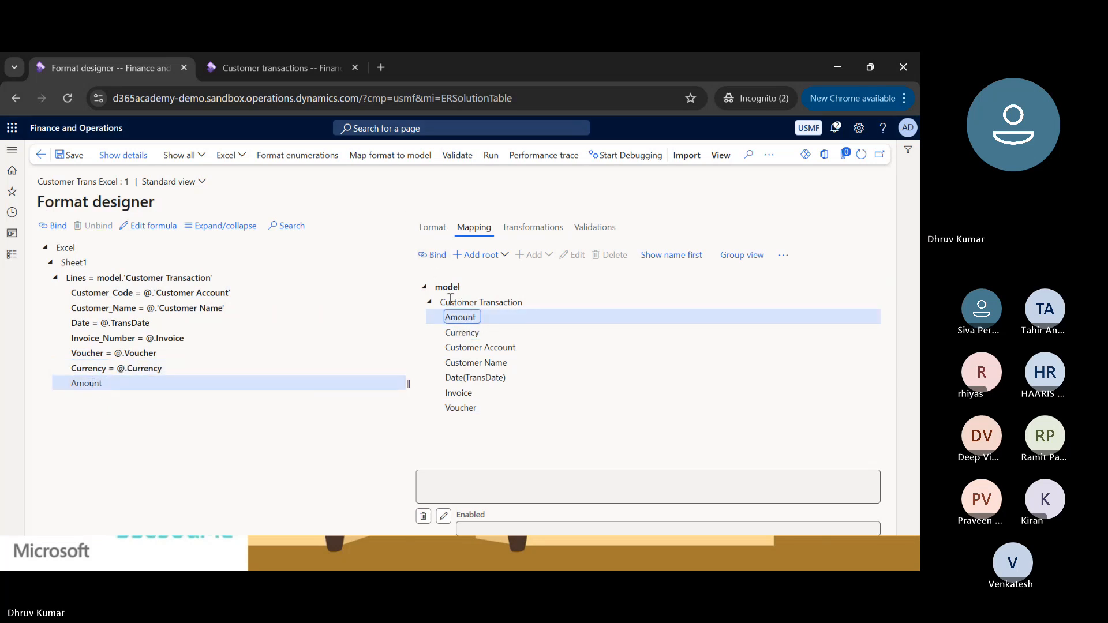
left_click(436, 256)
Save the mapped Customer Trans Excel format and return to the Configurations page.
left_click(59, 225)
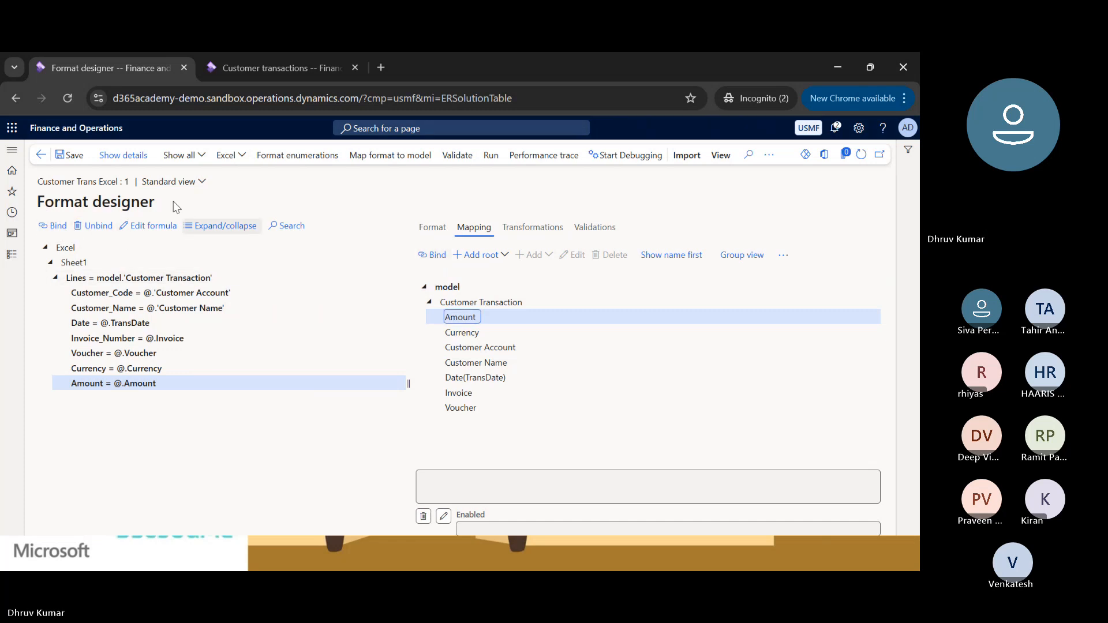
left_click(75, 156)
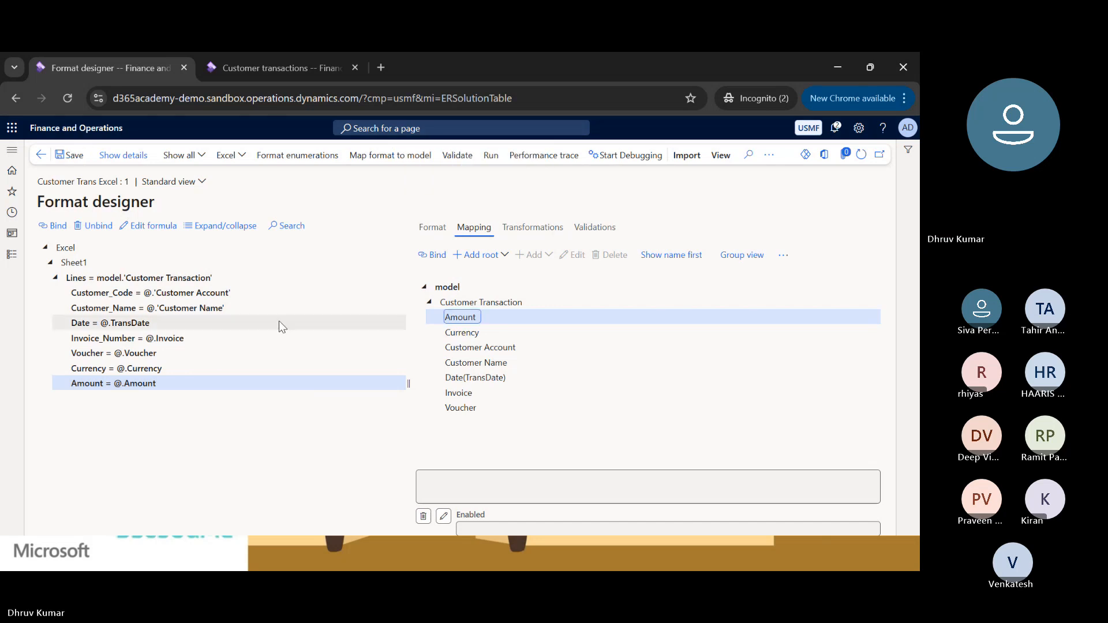
left_click(41, 154)
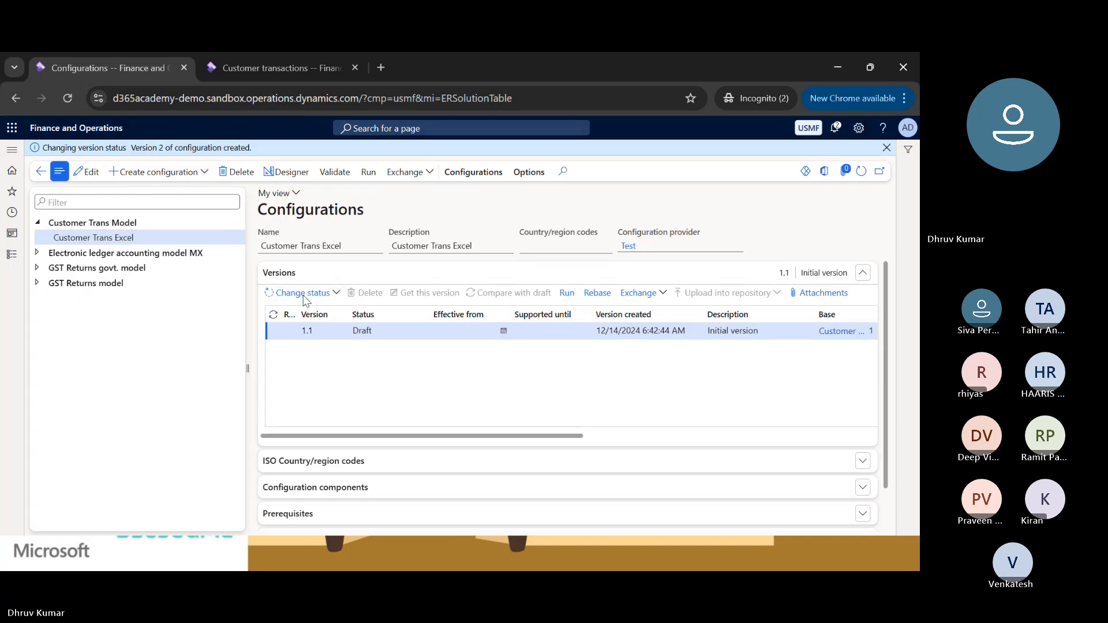
Complete version 1.1 of the Customer Trans Excel configuration, keeping Initial version as its description.
left_click(304, 293)
left_click(305, 312)
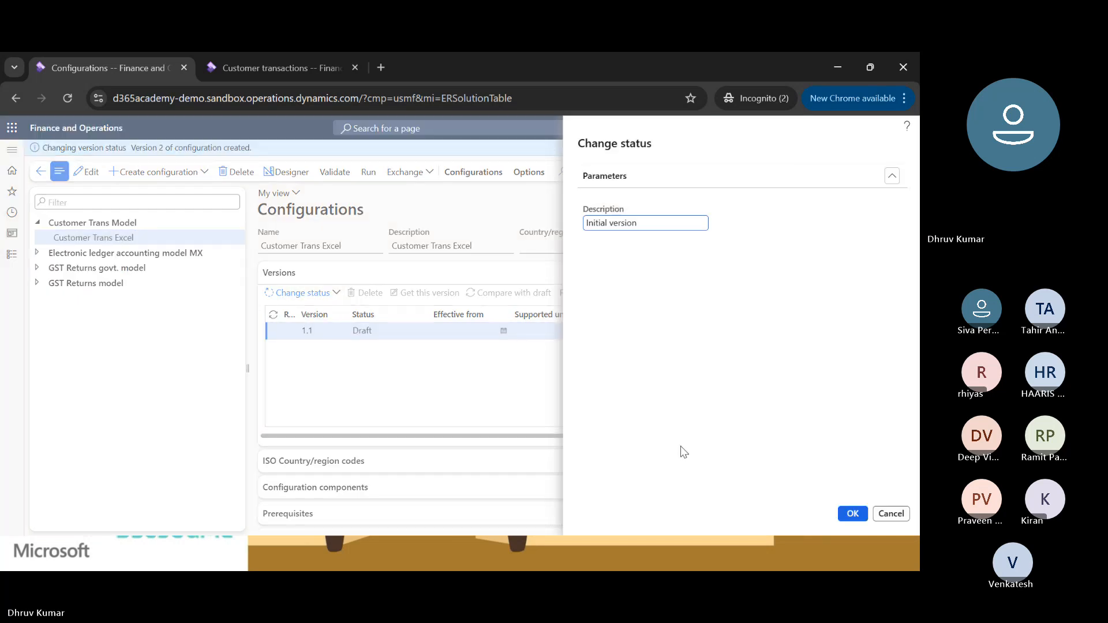
left_click(850, 512)
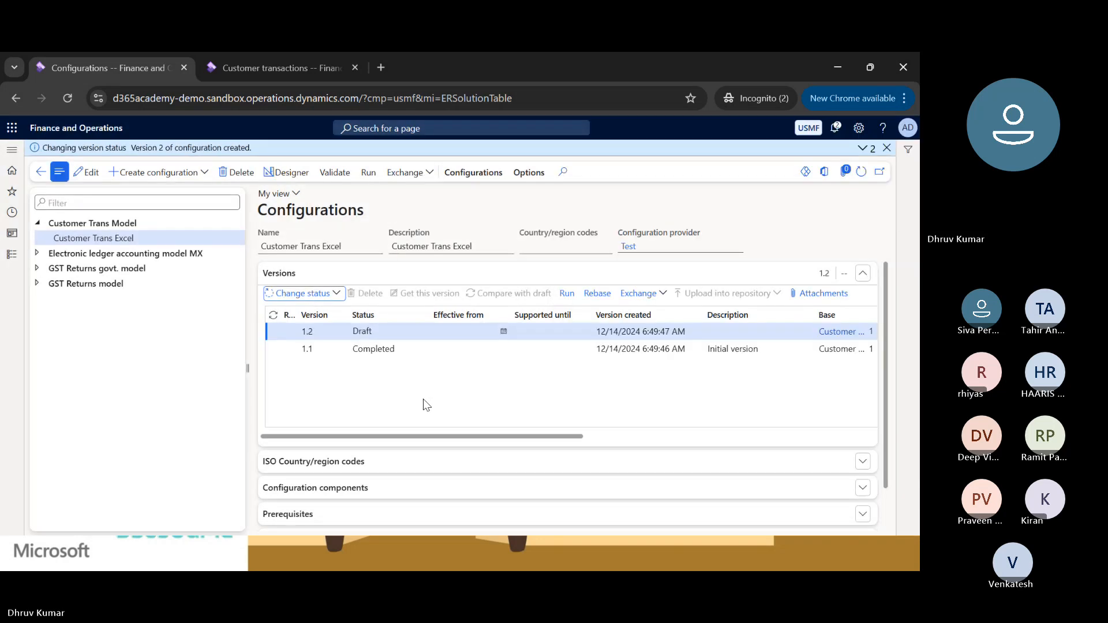
Run version 1.2 of Customer Trans Excel and copy the account code from the Contoso Retail Miami customer record.
left_click(567, 295)
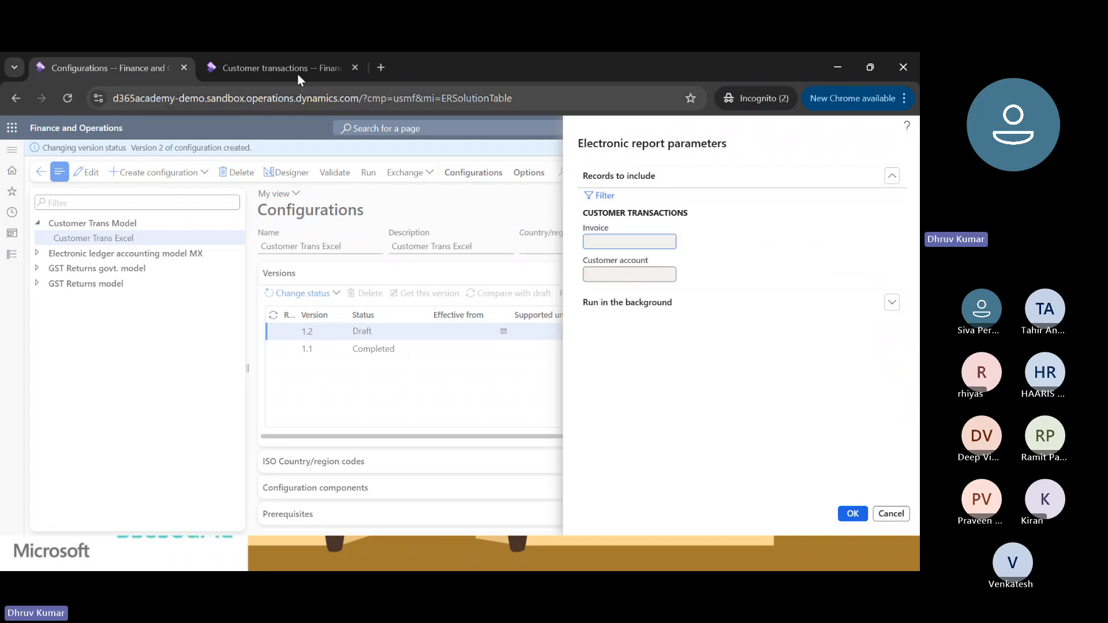
left_click(273, 68)
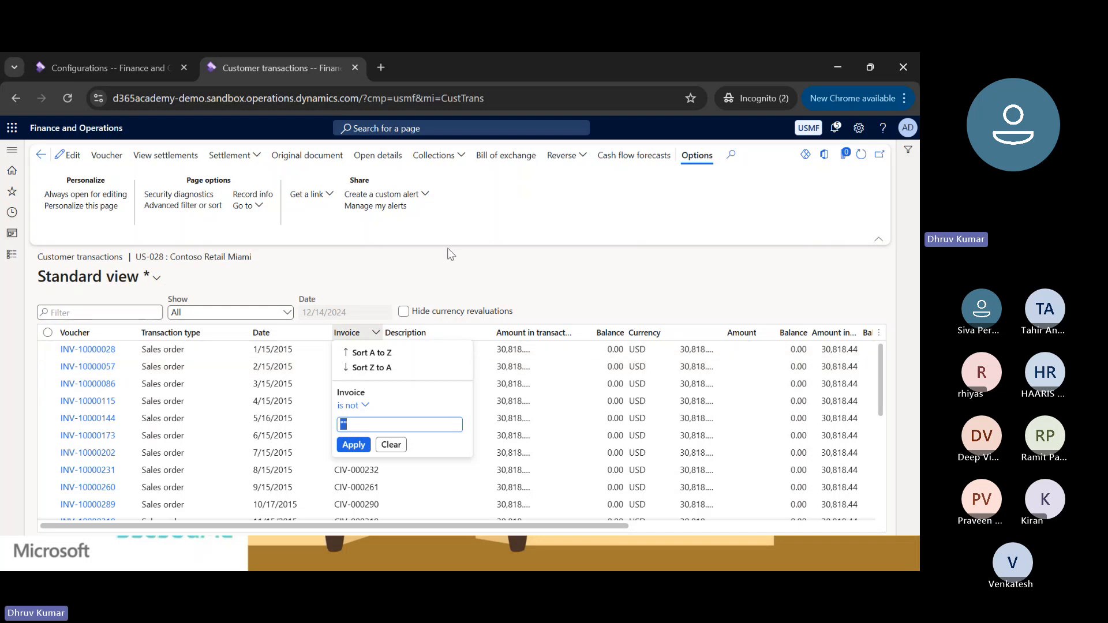
key("Return")
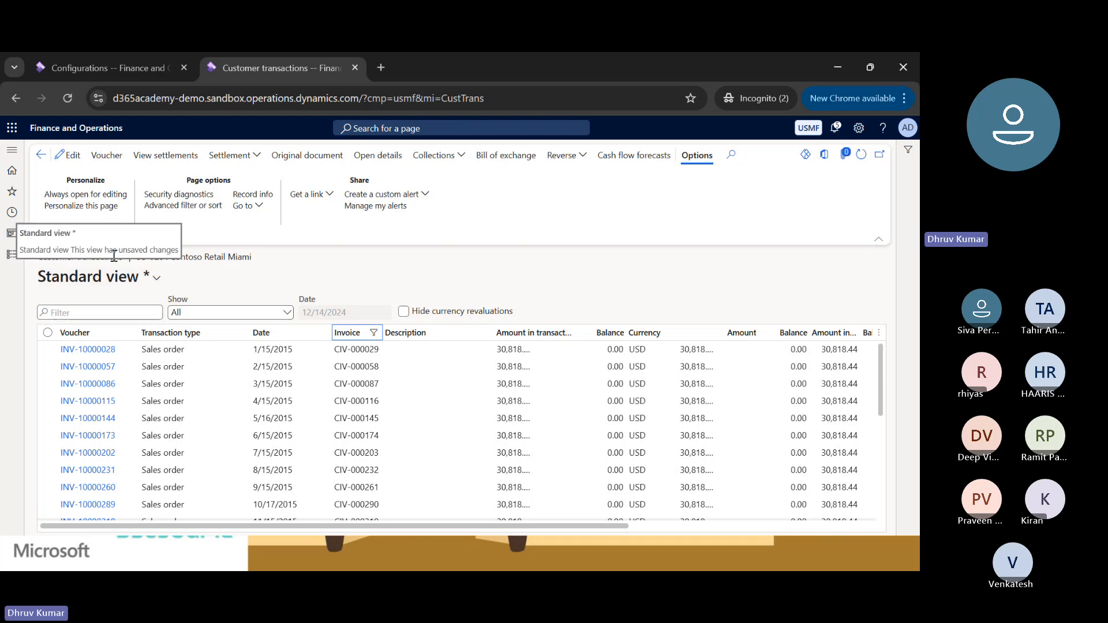
left_click(40, 155)
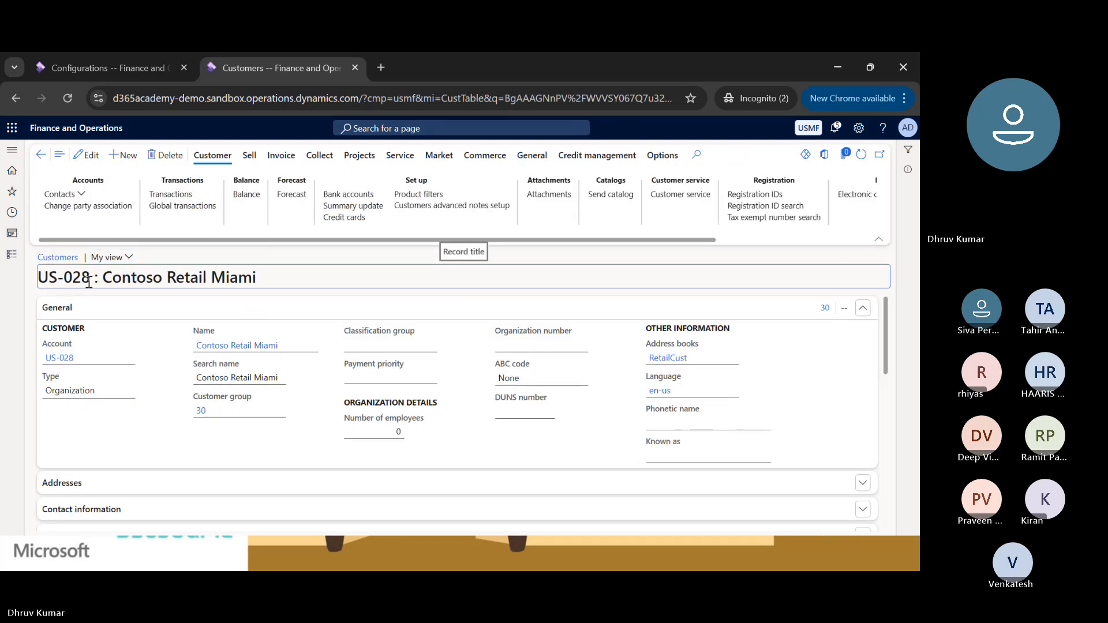
left_click_drag(89, 282, 43, 281)
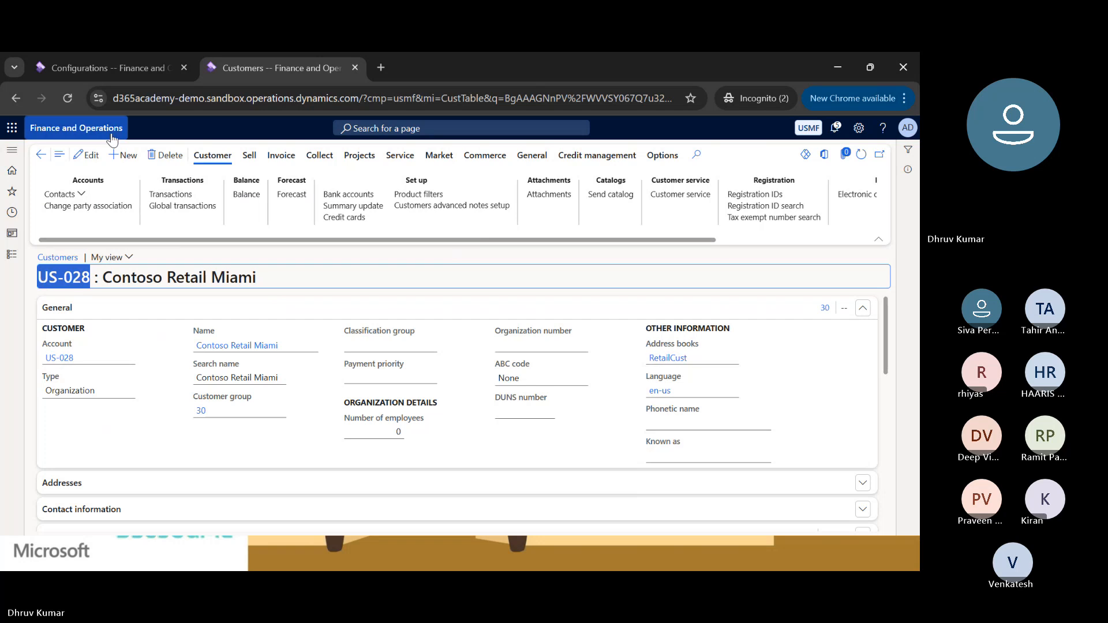
left_click(110, 60)
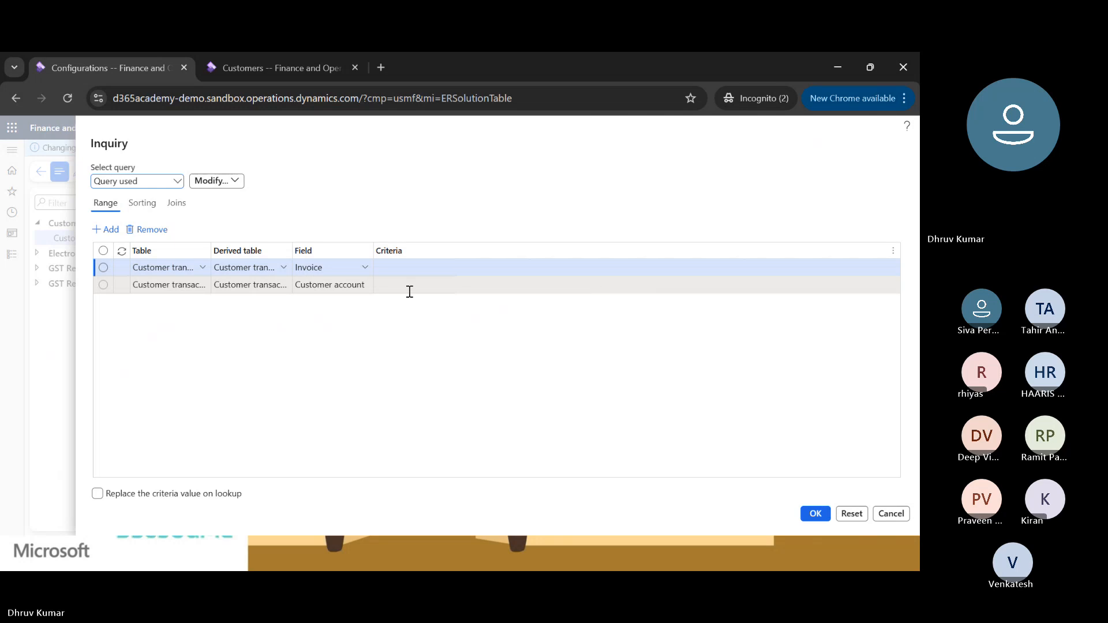
left_click(398, 288)
type("US-028")
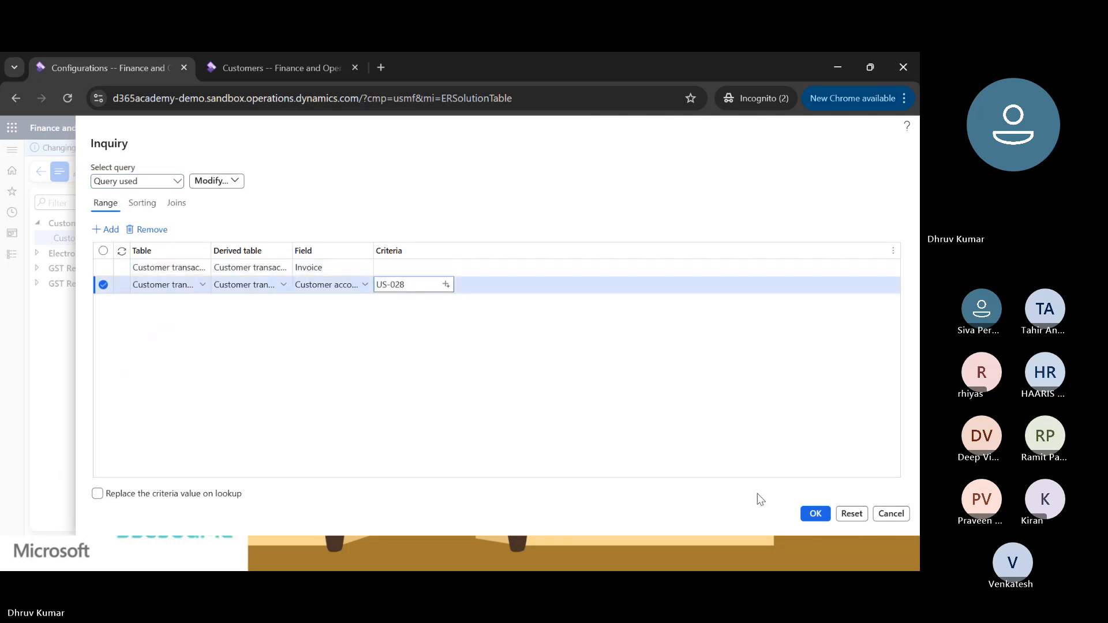
left_click(815, 514)
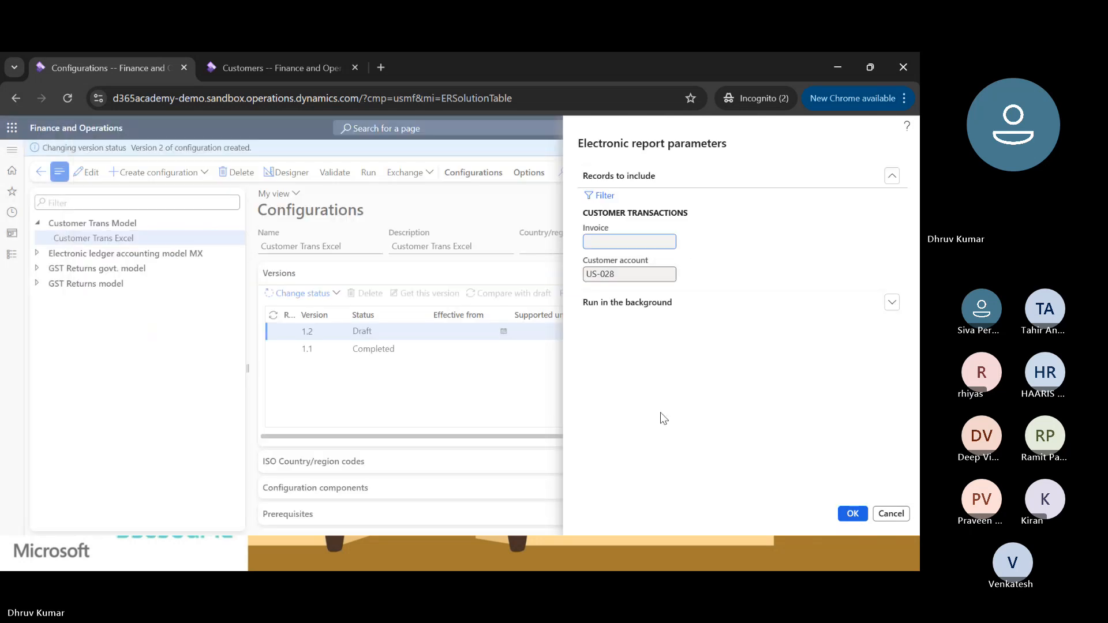
left_click(852, 515)
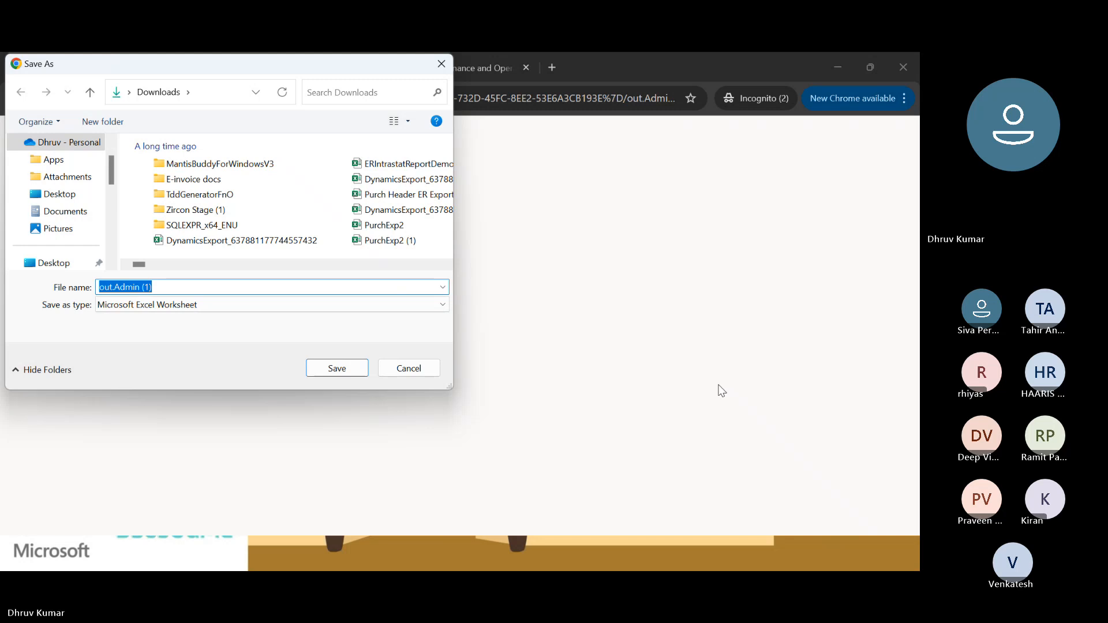
Save the generated report as out.Admin (1) in the Template folder on the Desktop.
left_click(62, 197)
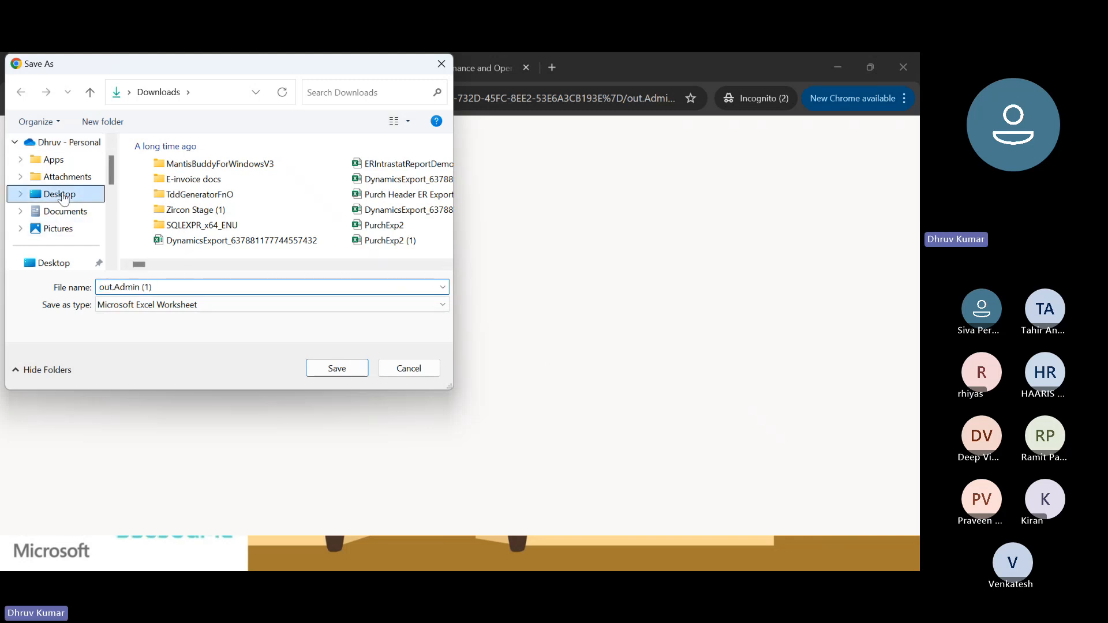
double_click(165, 180)
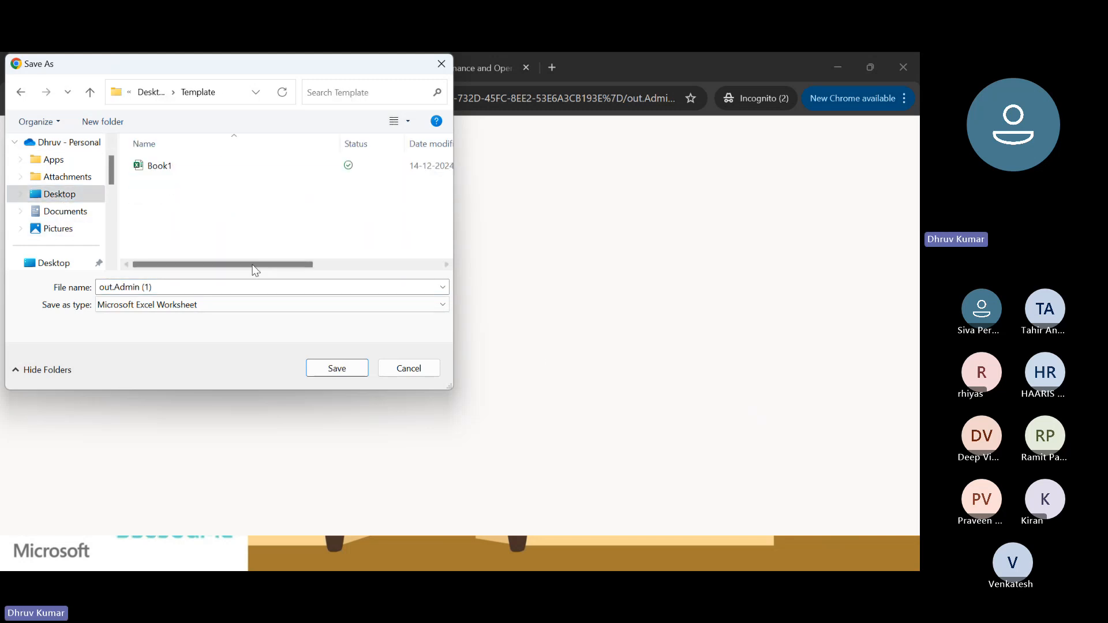
left_click(337, 369)
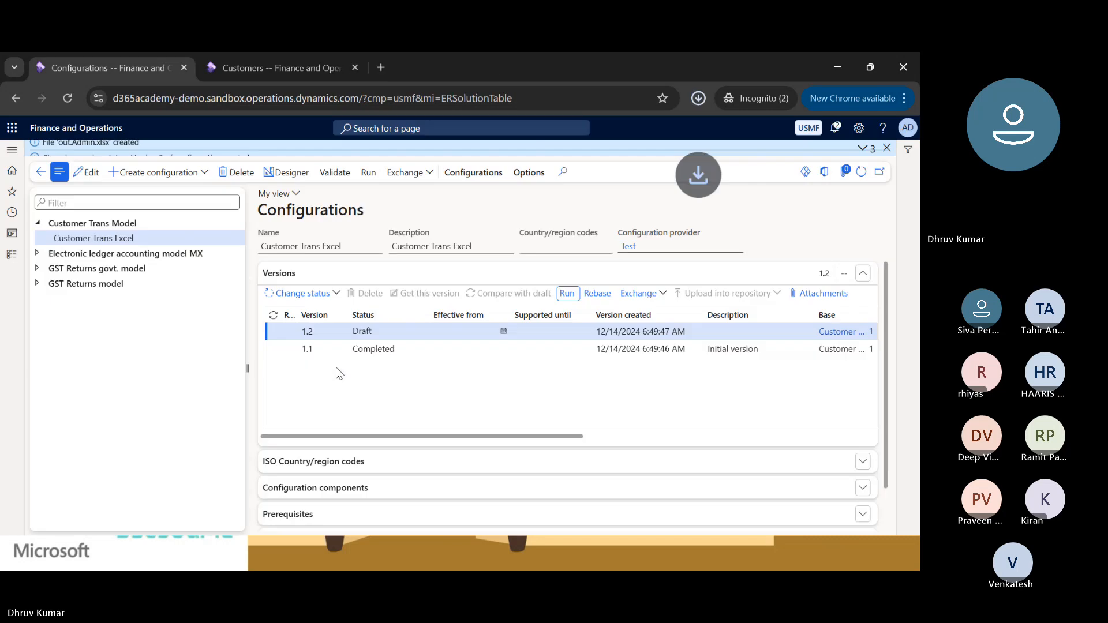
Locate the downloaded out.Admin (1) file in its folder and open it in Excel.
left_click(698, 98)
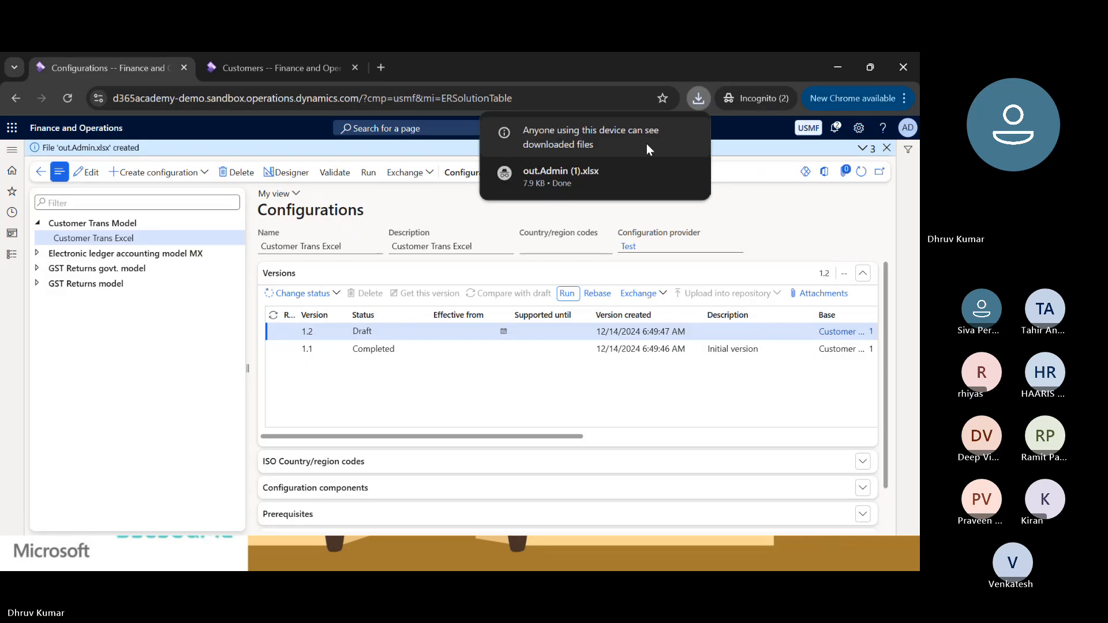
mouse_move(542, 182)
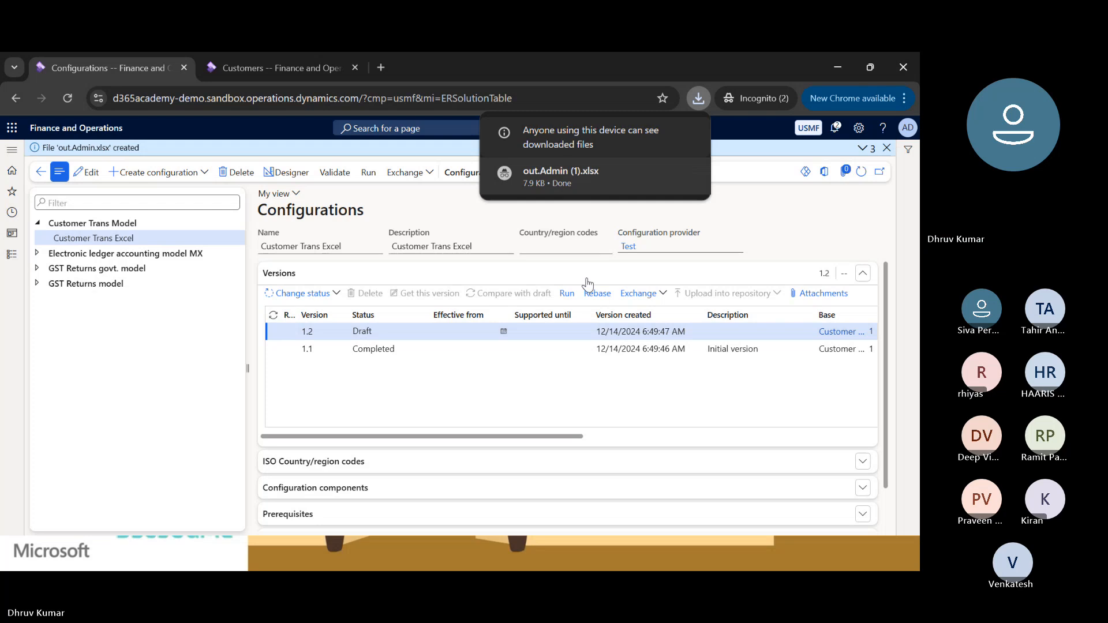
mouse_move(588, 179)
left_click(659, 174)
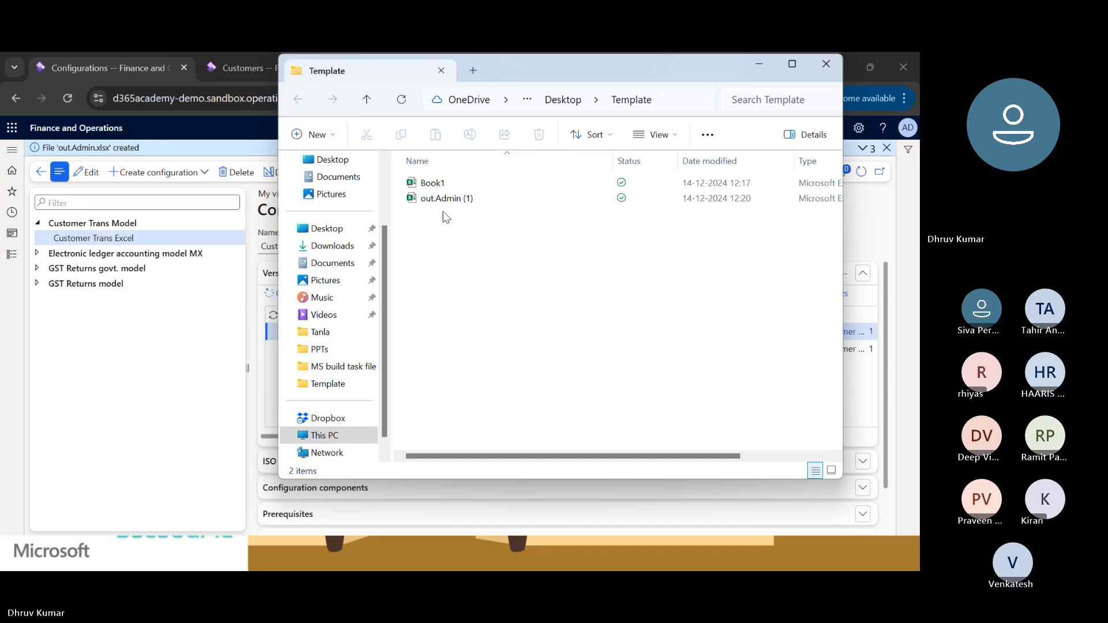
left_click(443, 200)
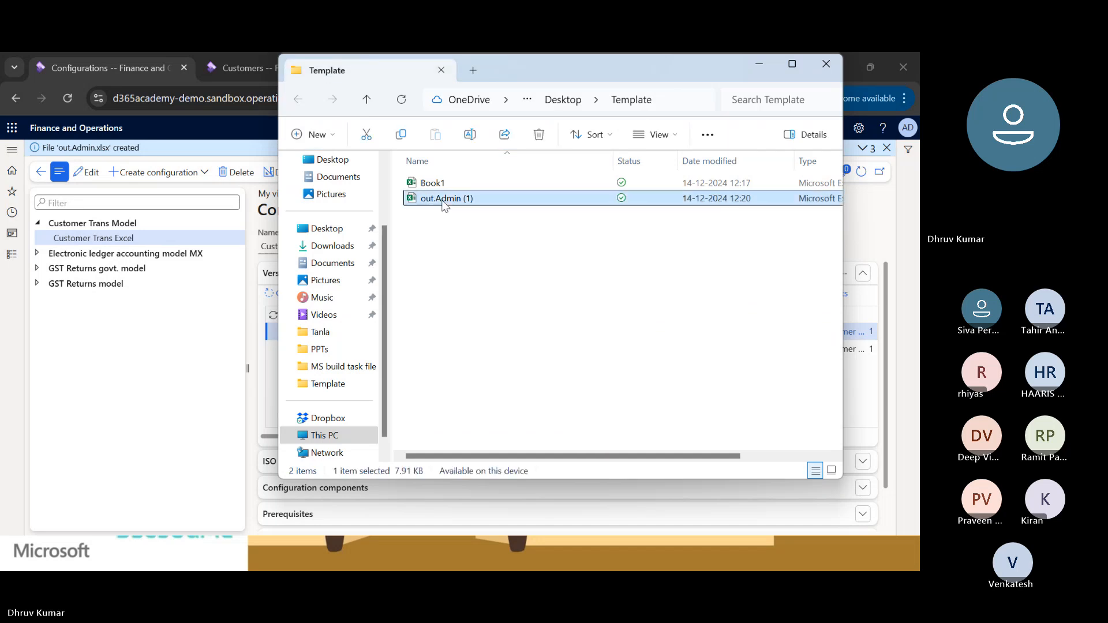
double_click(444, 203)
Examine the exported headers and first rows, from Customer Code across to Voucher.
left_click(119, 234)
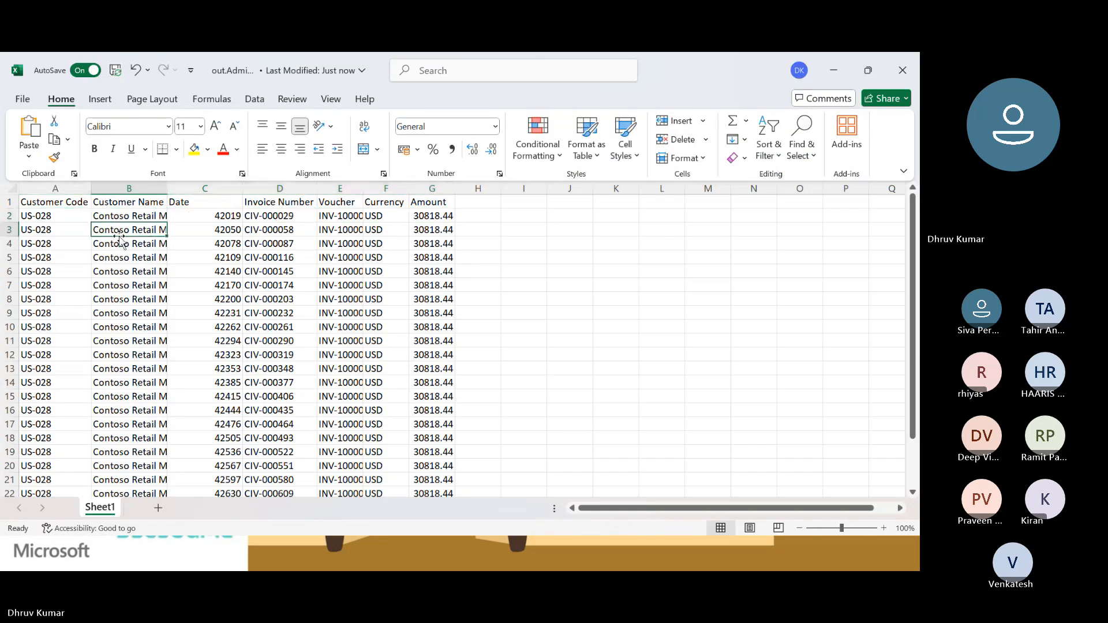
key("Right")
key("Right")
key("Left")
key("Left")
key("Left")
key("Up")
key("Up")
key("Down")
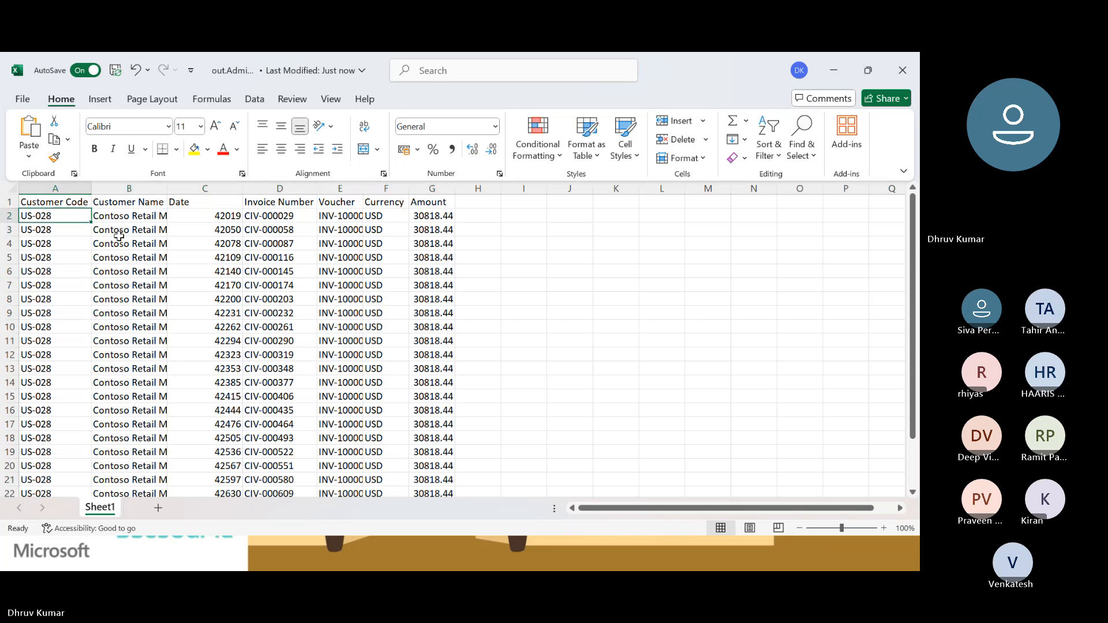
key("Right")
key("Right")
key("Right")
key("Right")
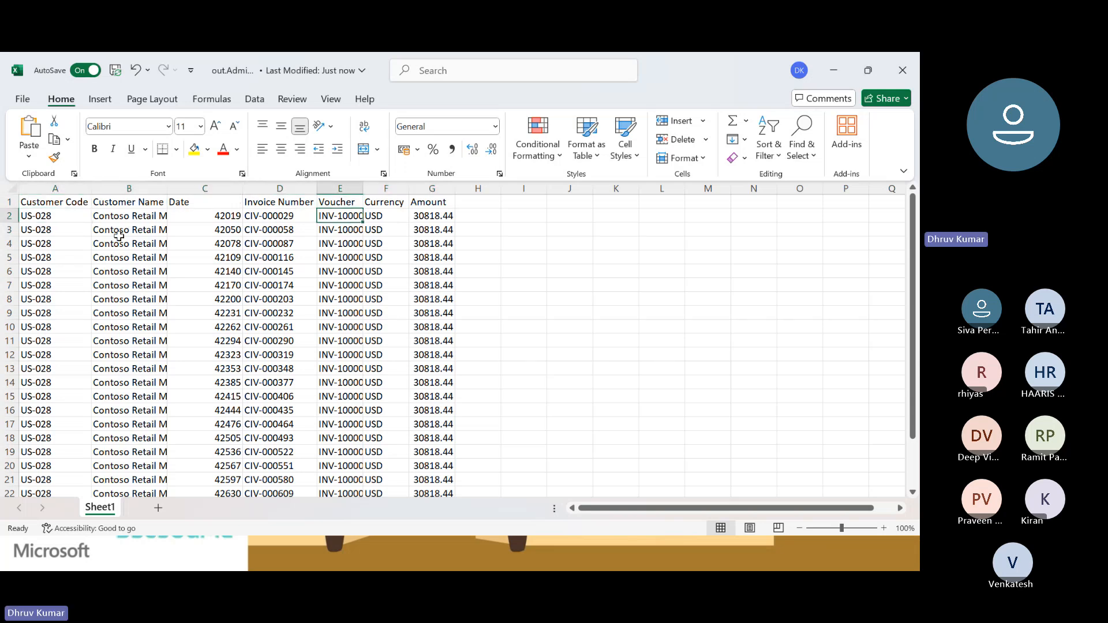
key("Up")
key("Left")
key("Left")
key("Left")
key("Left")
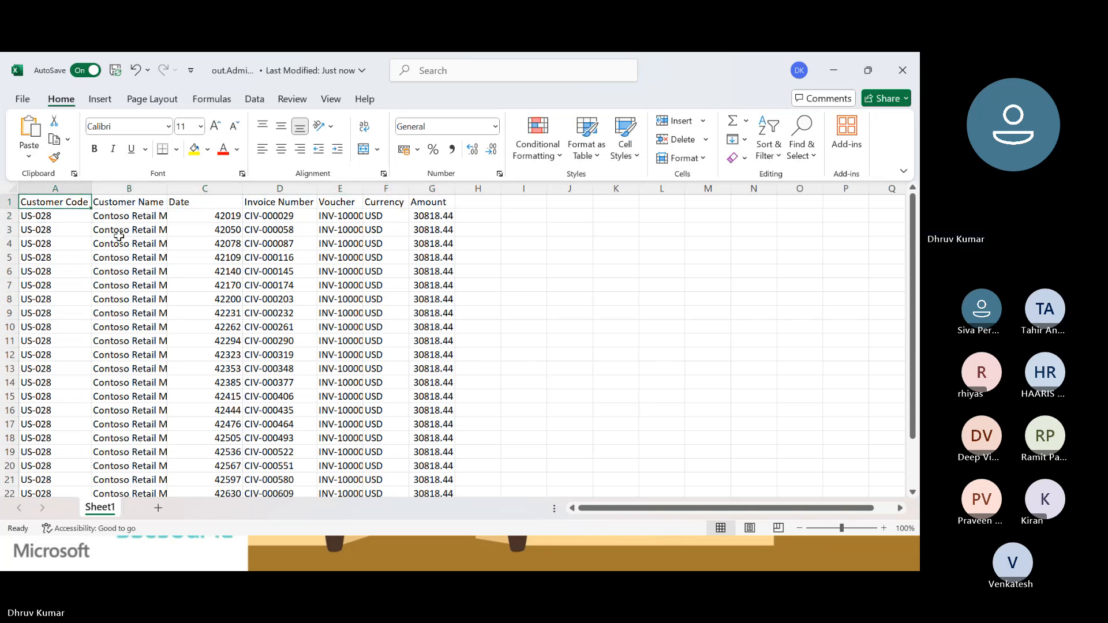
AutoFit the widths of all columns in the exported transactions table.
key("ctrl+a")
key("alt+h")
key("o")
key("i")
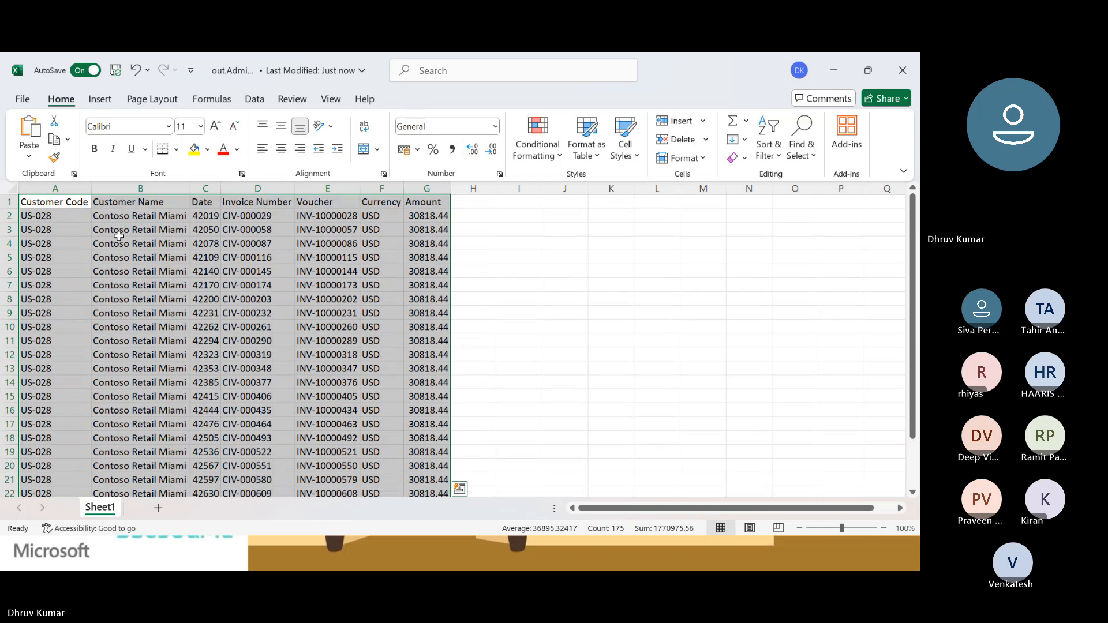
Apply the Short Date number format to the whole Date column, including its header.
key("Down")
key("Right")
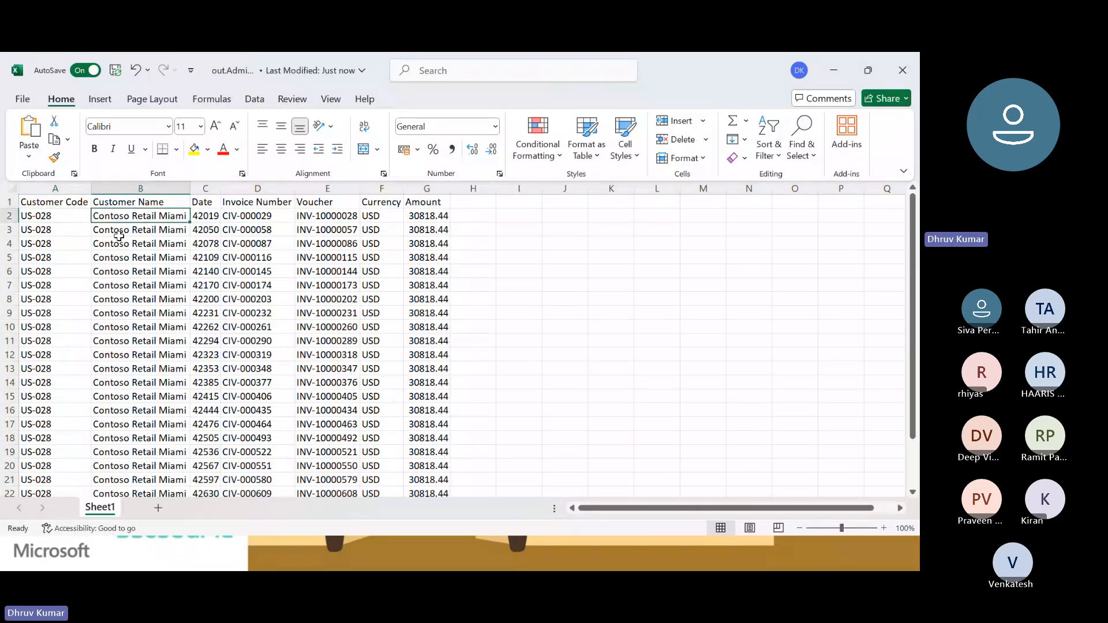
key("Right")
key("Up")
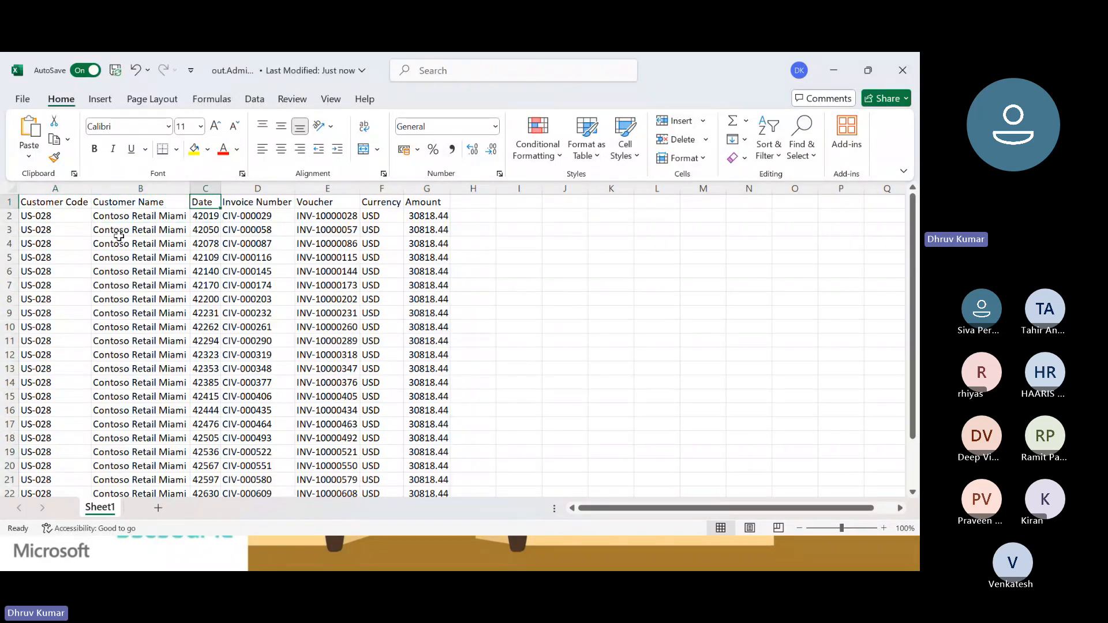
key("ctrl+shift+Down")
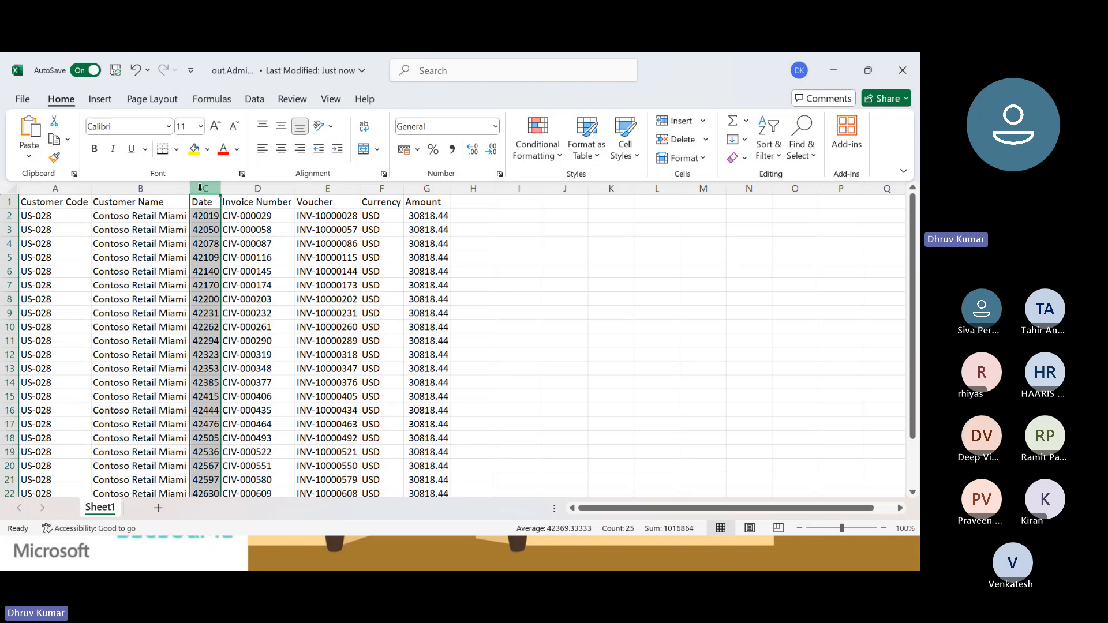
left_click(497, 128)
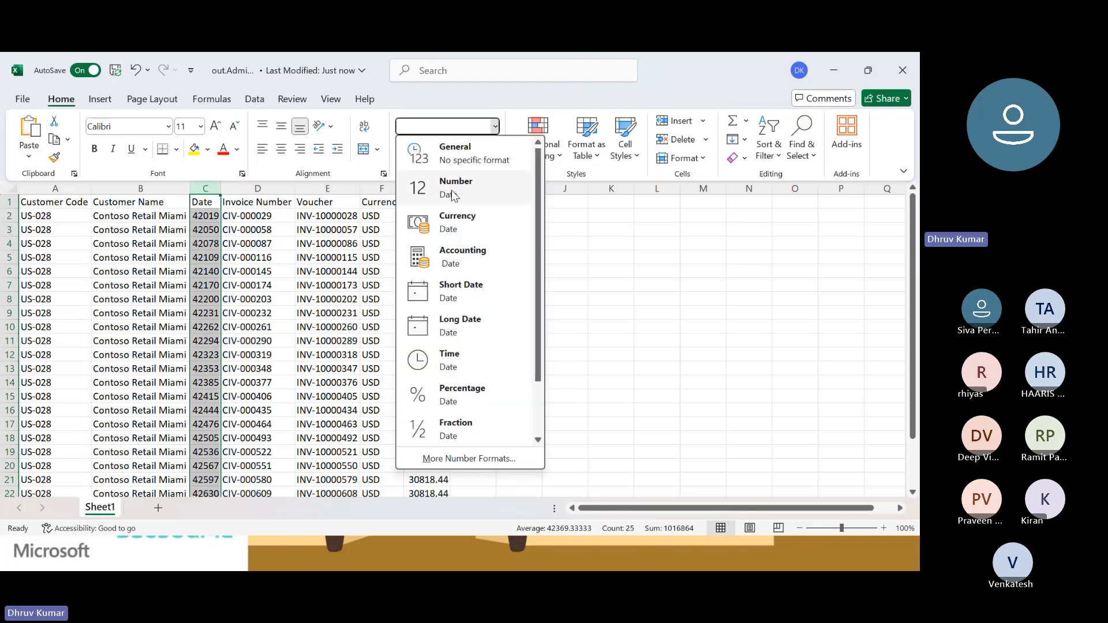
left_click(449, 293)
Review the Invoice Number, Voucher, Currency and Amount columns of the exported transactions.
left_click(287, 207)
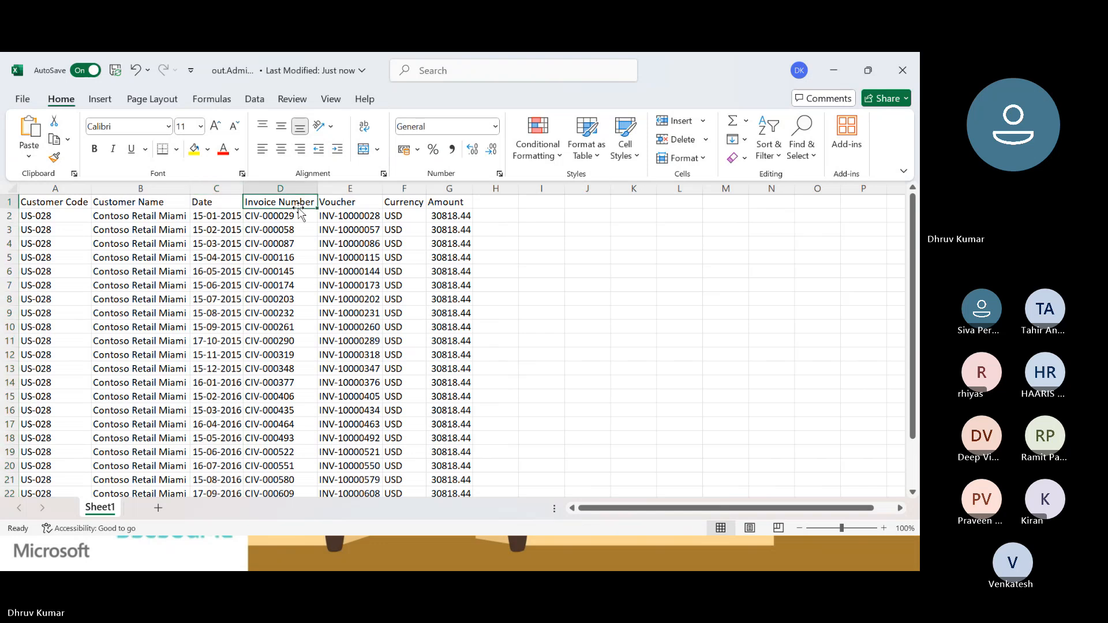
left_click(346, 206)
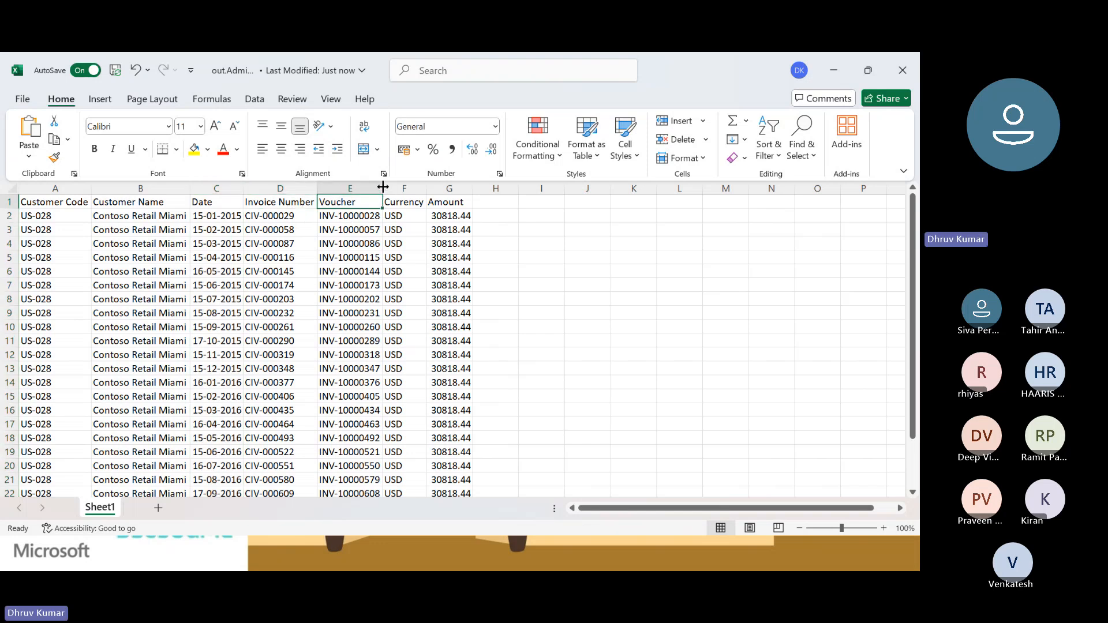
left_click(401, 212)
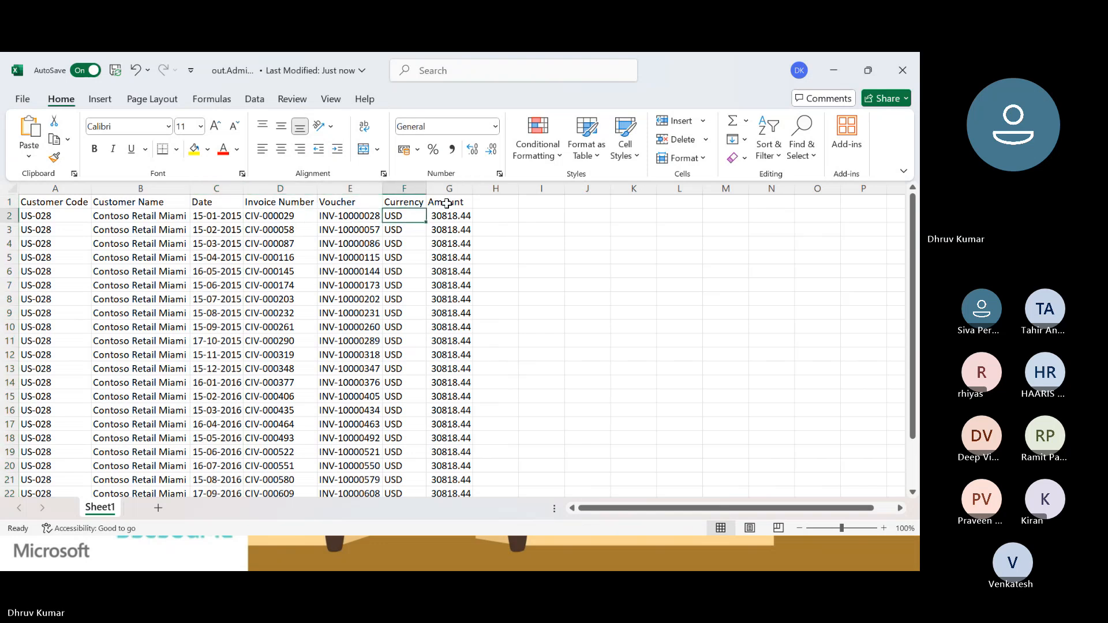
left_click(446, 204)
left_click(451, 229)
left_click(451, 304)
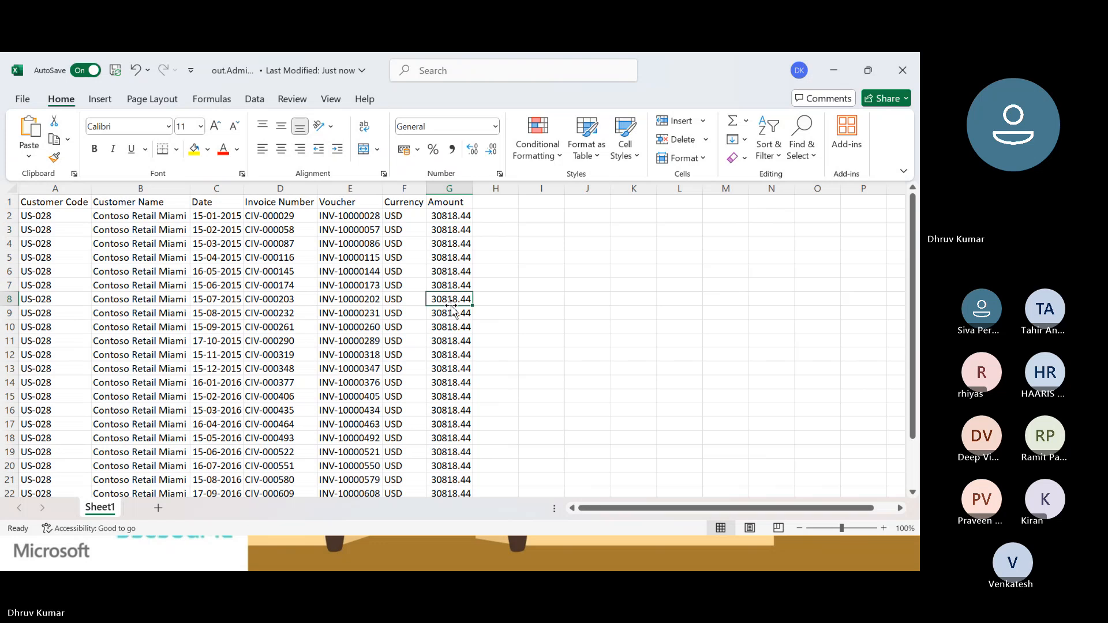
left_click(451, 310)
Check the Amount values down to the last exported transaction and compare the final rows across their columns.
left_click(451, 410)
key("Down")
key("Down")
key("Down")
key("Down")
key("Down")
key("Down")
key("Down")
key("Down")
key("Down")
key("Down")
key("Down")
key("Down")
key("Down")
key("Down")
key("Down")
key("Down")
key("Down")
key("Down")
key("Down")
key("Down")
key("Up")
key("Up")
key("Up")
key("Up")
key("Up")
key("Up")
key("Up")
key("Up")
key("Up")
key("Up")
key("Up")
key("Up")
key("Up")
key("Up")
key("Up")
key("Up")
key("Up")
key("Up")
key("Up")
key("Up")
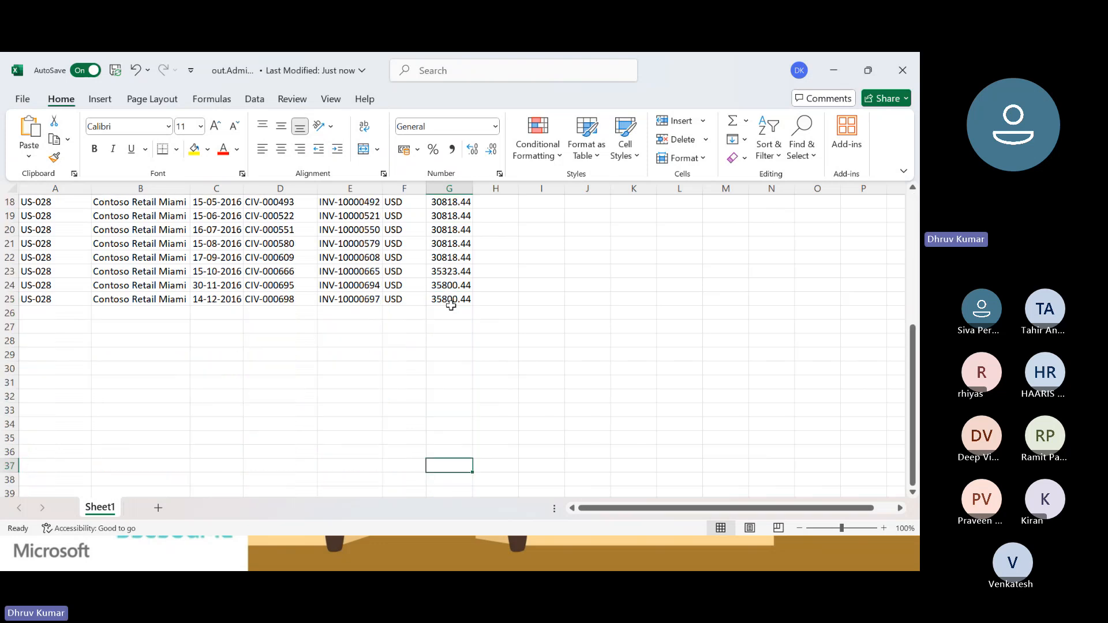
key("Up")
key("Up")
key("Up")
key("Up")
key("Up")
key("Up")
key("Up")
key("Up")
key("Up")
key("Up")
key("Up")
key("Up")
key("Up")
key("Up")
key("Up")
key("Up")
key("Up")
key("Down")
key("Down")
key("Down")
key("Down")
key("Down")
key("Down")
key("Down")
key("Down")
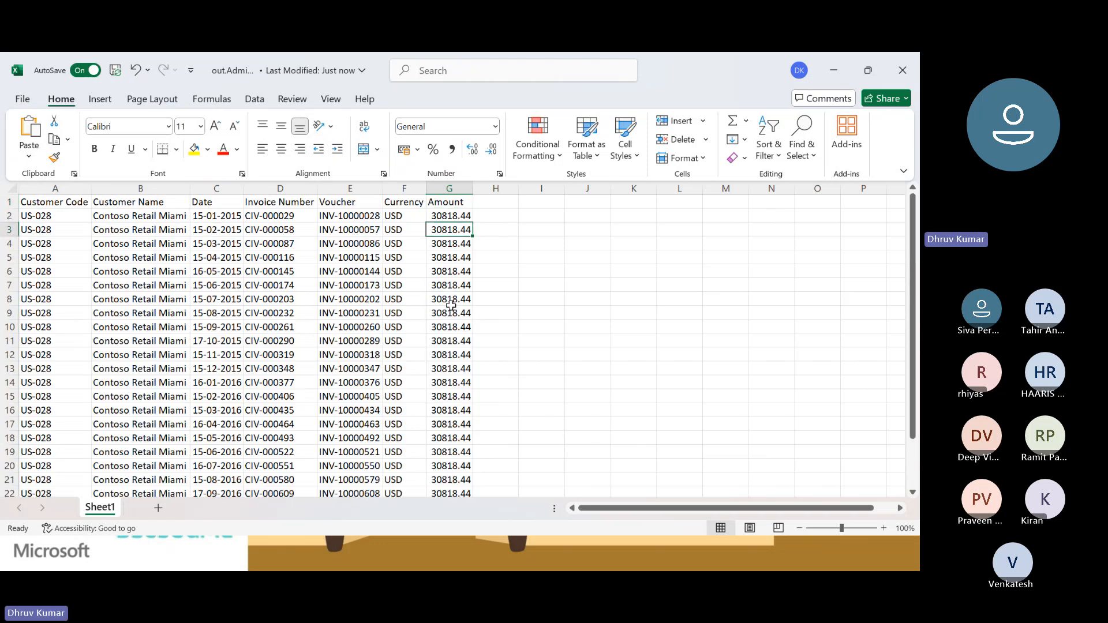
key("Down")
key("Down")
key("Down")
key("Down")
key("Down")
key("Down")
key("Down")
key("Down")
key("Down")
key("Down")
key("Down")
key("Down")
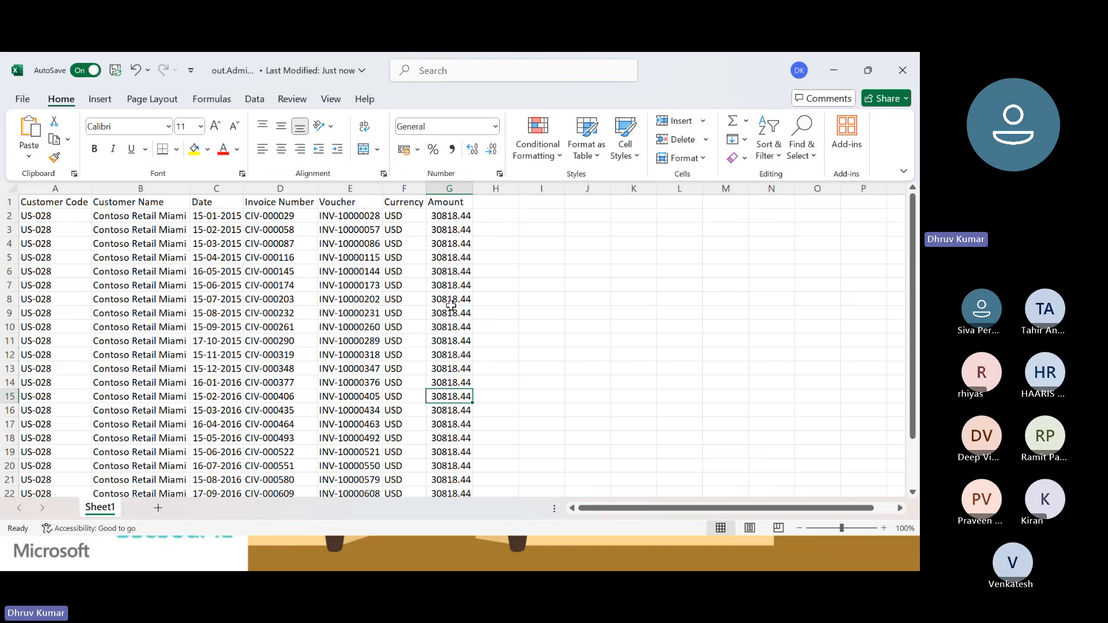
key("Down")
key("Down")
key("Down")
key("Down")
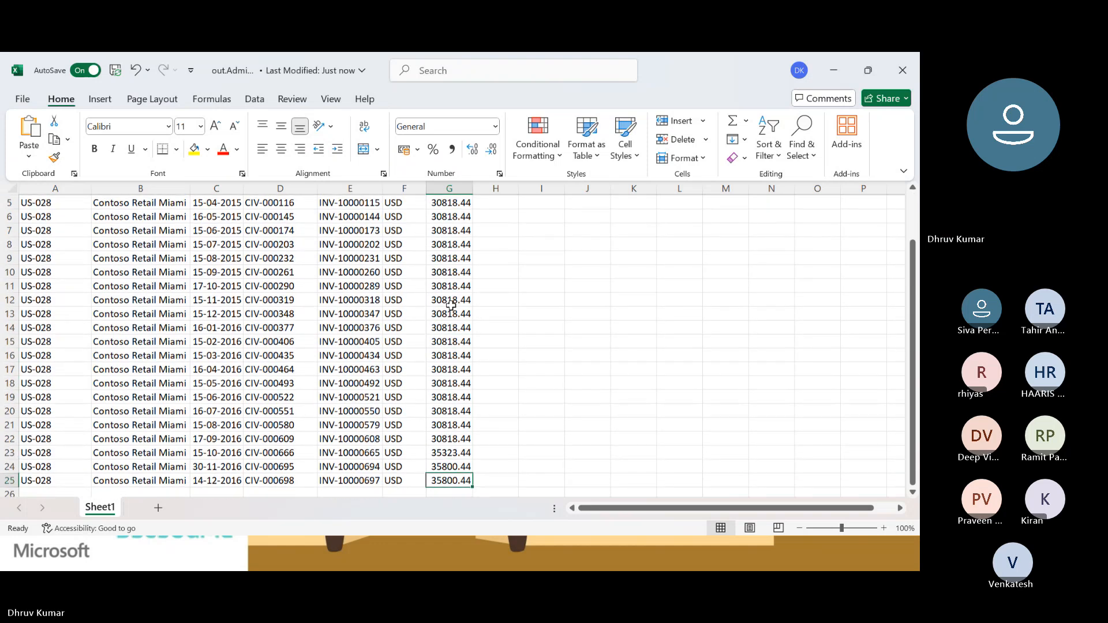
key("Up")
key("Up")
key("Down")
key("Up")
key("Up")
key("Up")
key("Down")
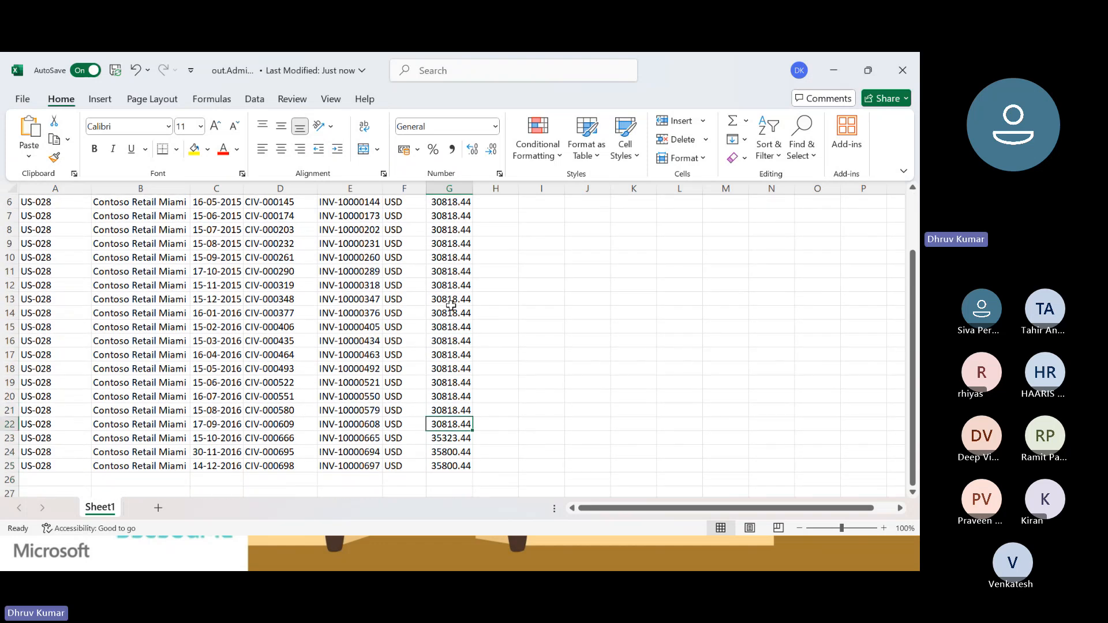
key("Down")
key("Down")
key("Up")
key("Left")
Copy the invoice number in cell D6 of the exported transactions.
key("Left")
key("Left")
key("Right")
key("Right")
key("Right")
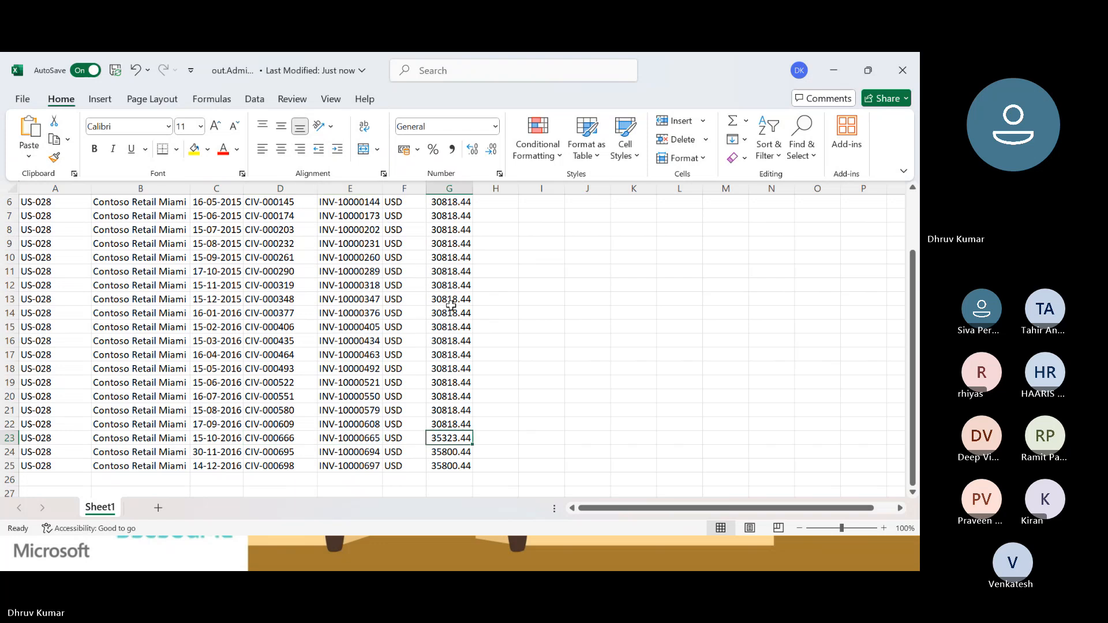
key("Left")
key("Left")
key("Right")
key("Left")
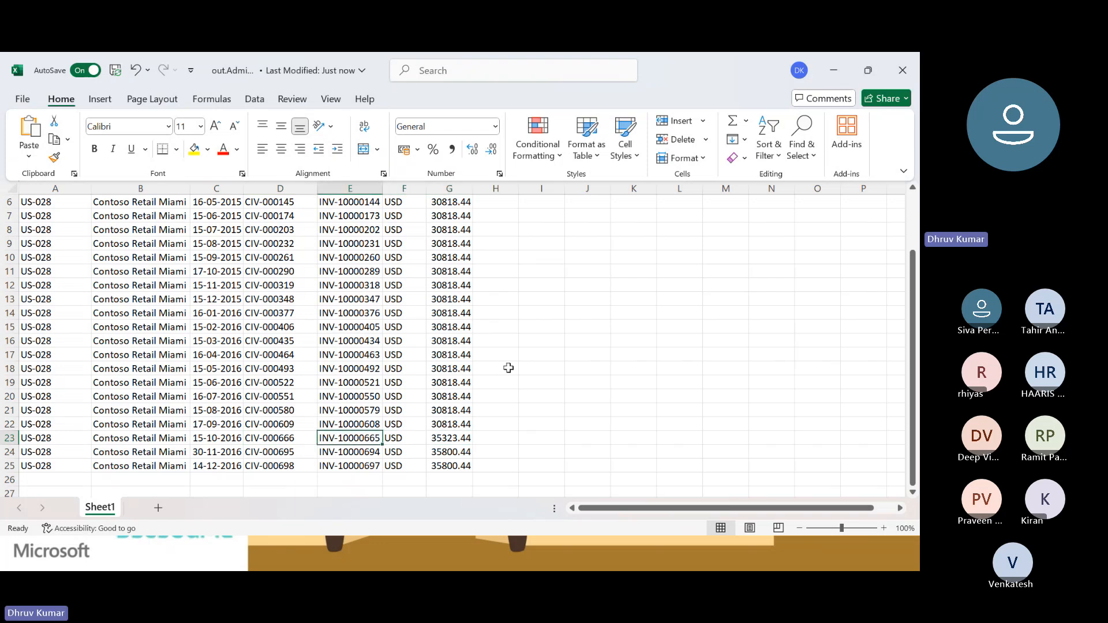
scroll(386, 330, "up", 2)
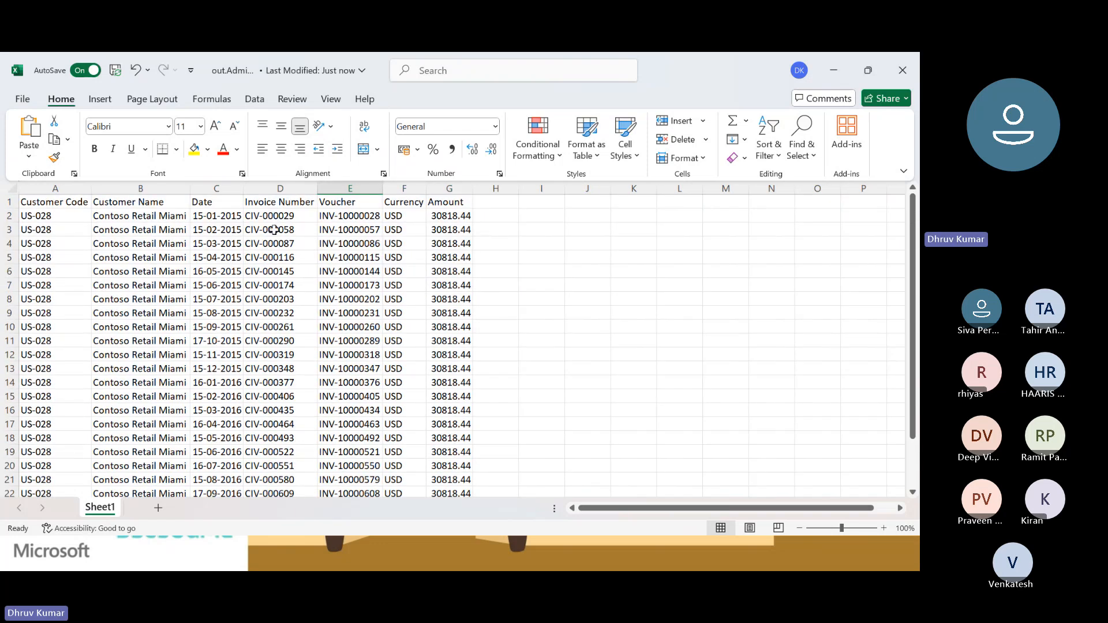
left_click(273, 271)
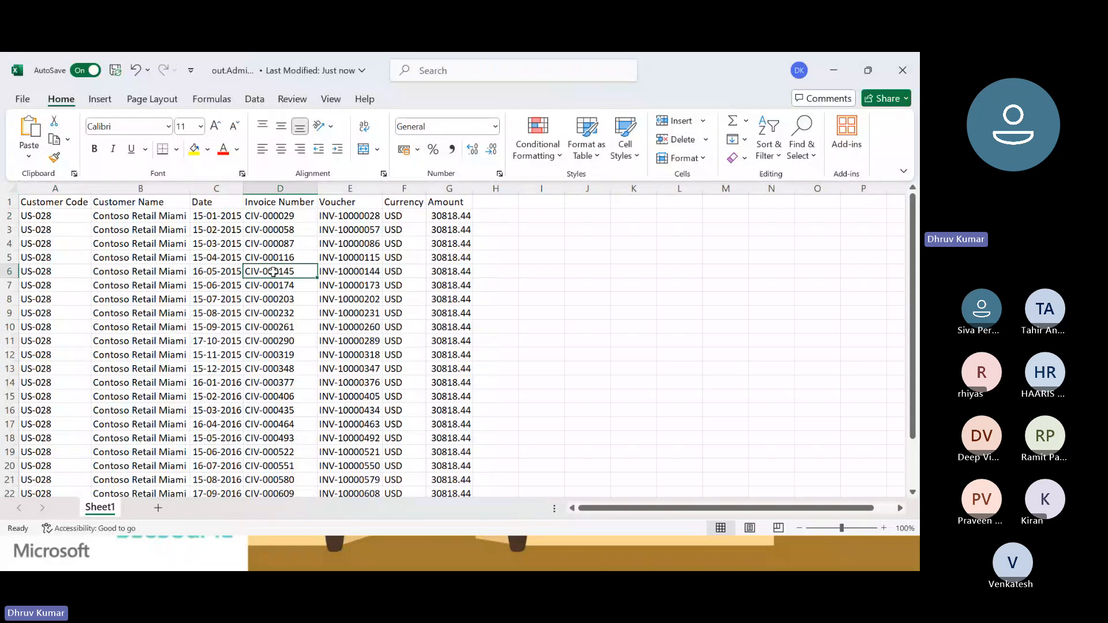
key("ctrl+c")
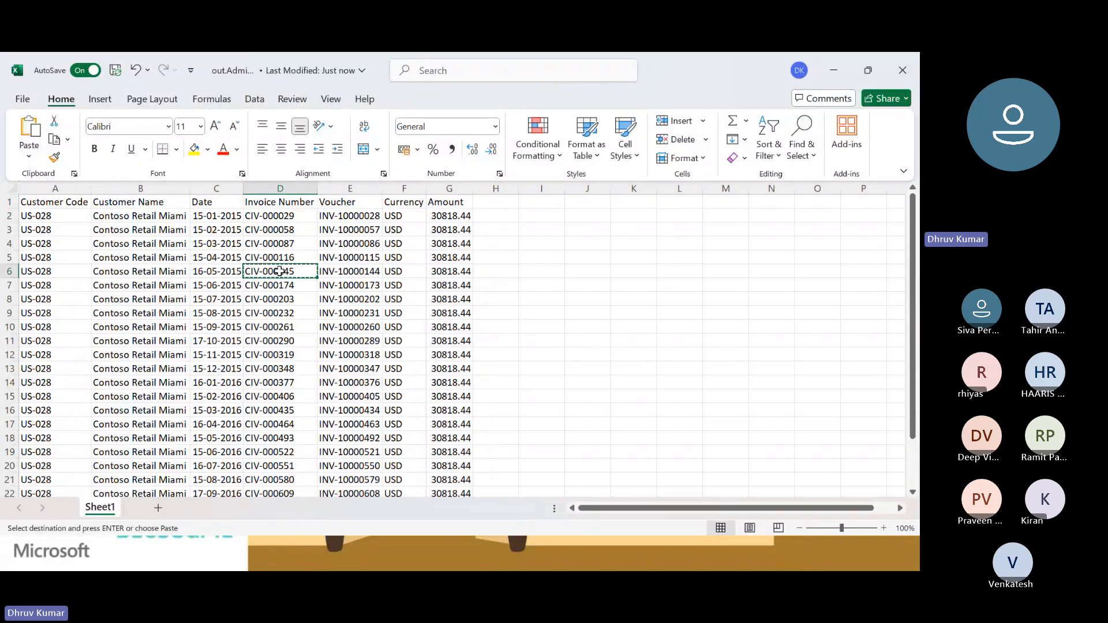
Switch to Dynamics 365 in the browser and open the global transactions of customer Contoso Retail Miami.
key("alt+Tab")
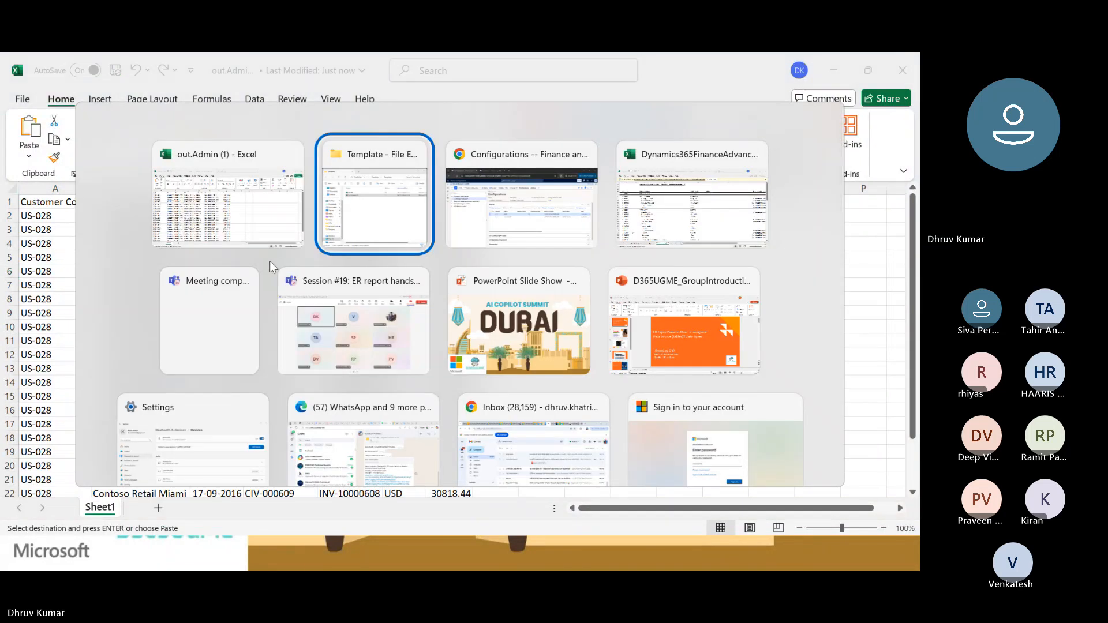
key("alt+Tab")
left_click(240, 75)
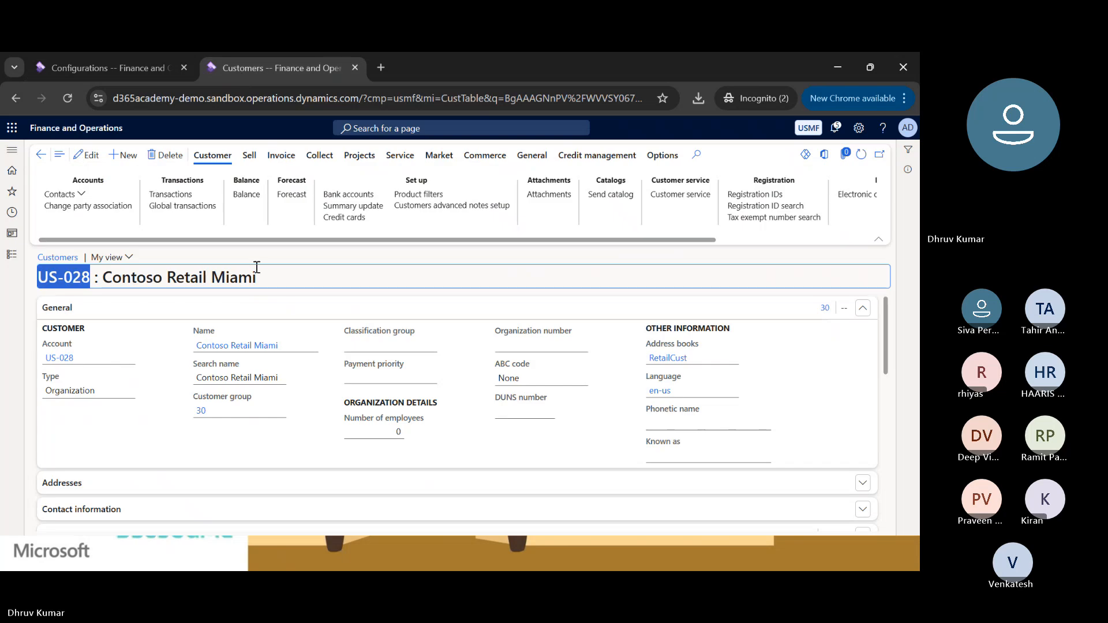
left_click(187, 208)
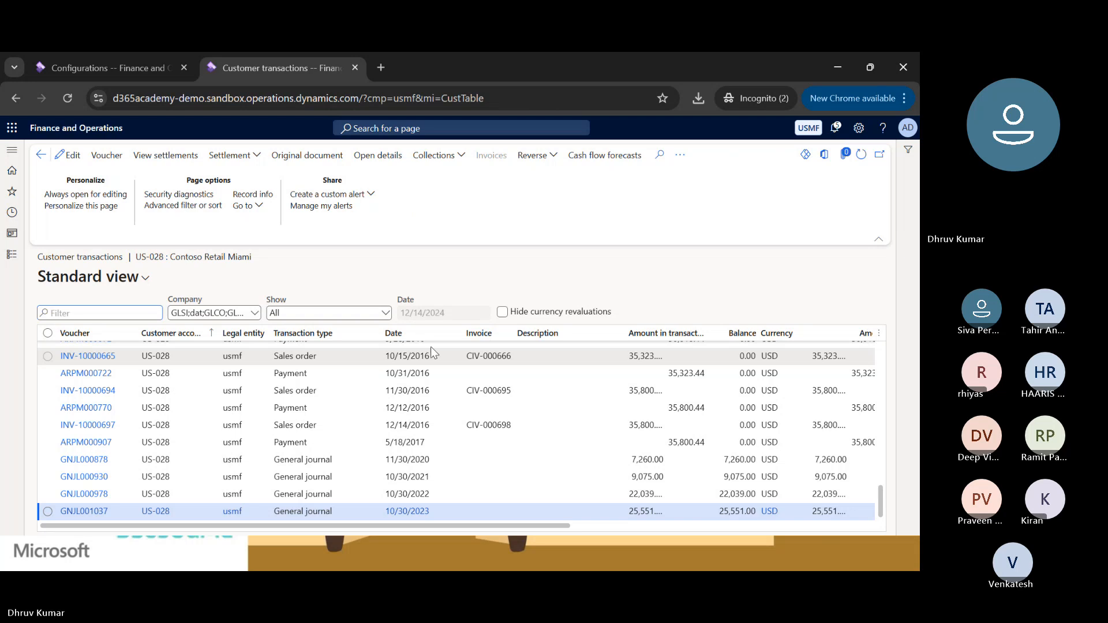
Filter the customer transactions by Invoice with the "contains" operator and the copied invoice number.
left_click(495, 340)
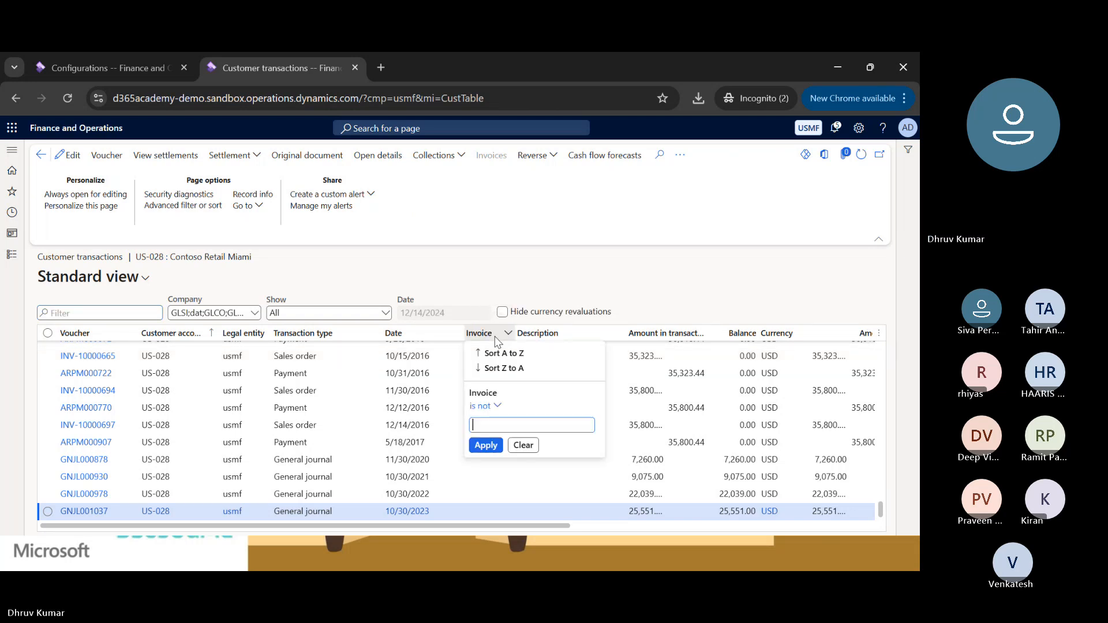
left_click(484, 406)
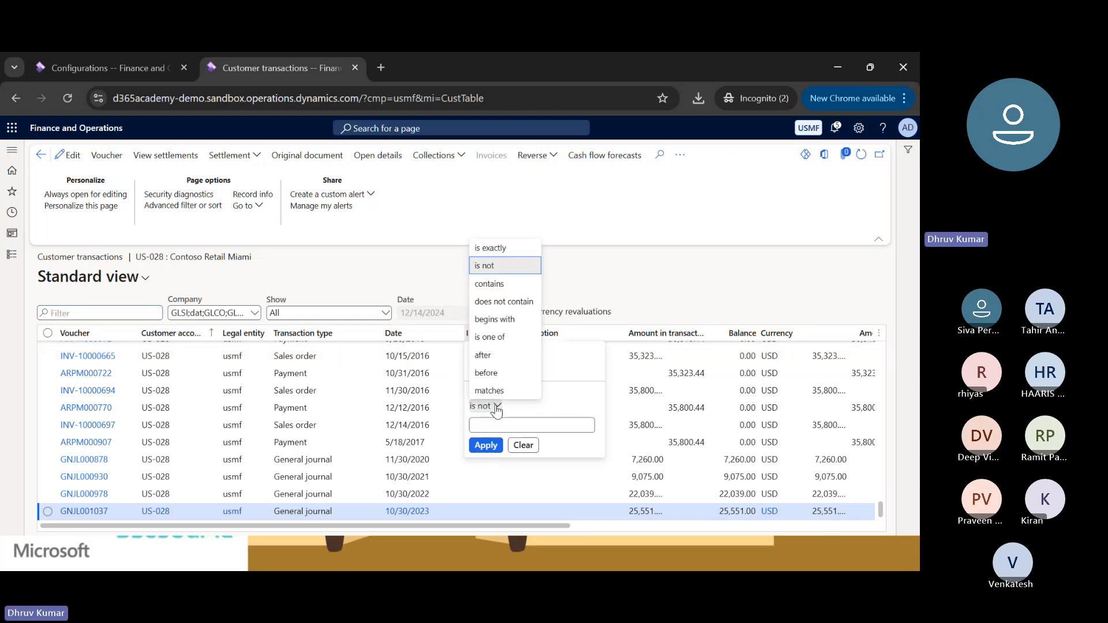
left_click(489, 284)
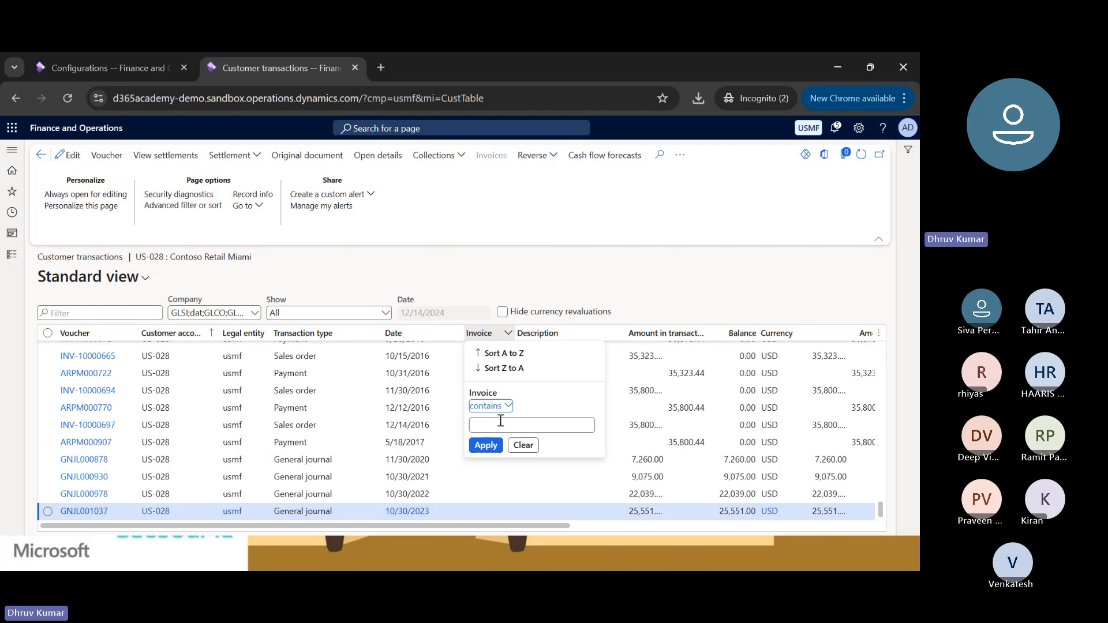
left_click(498, 426)
key("ctrl+v")
left_click(486, 446)
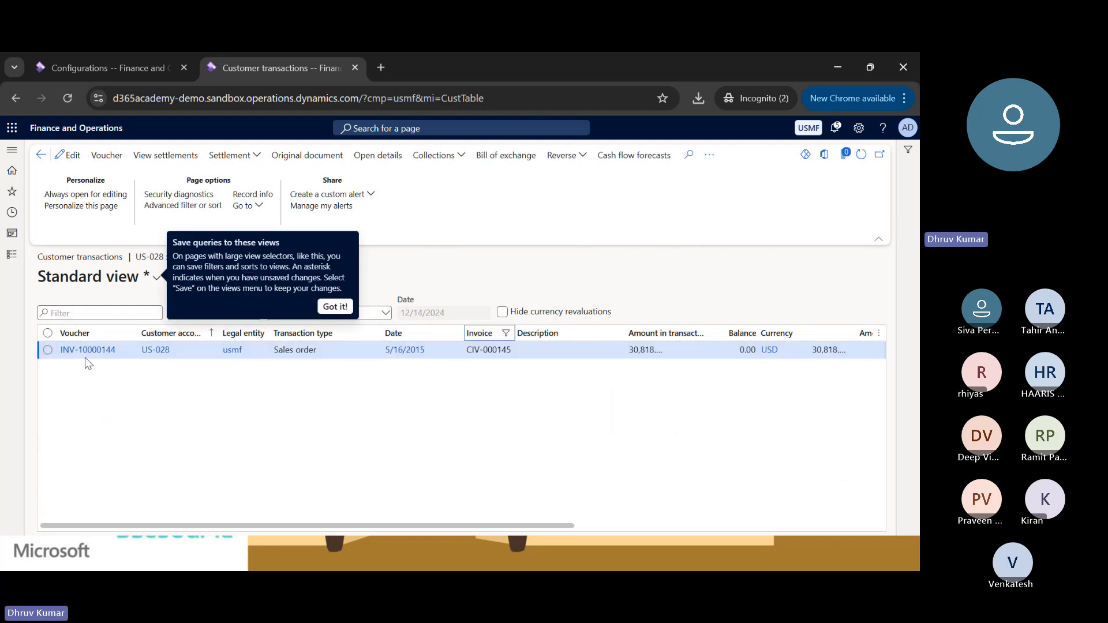
Widen the Amount in transaction currency column to fit its full heading and select the filtered transaction's amount.
scroll(311, 373, "right", 3)
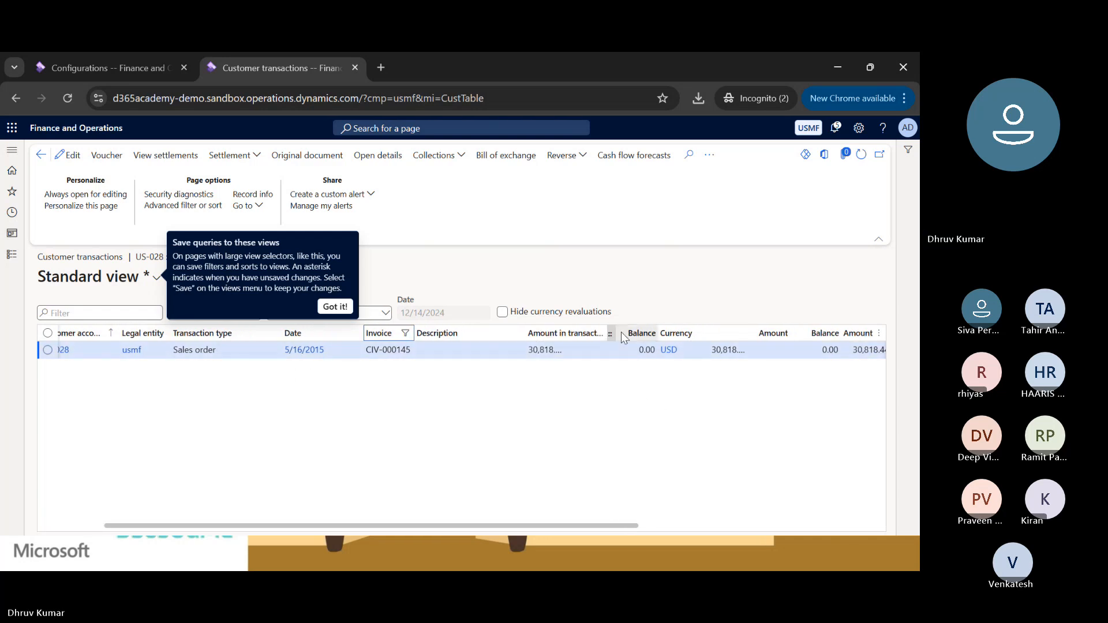
left_click_drag(606, 334, 643, 333)
left_click(613, 350)
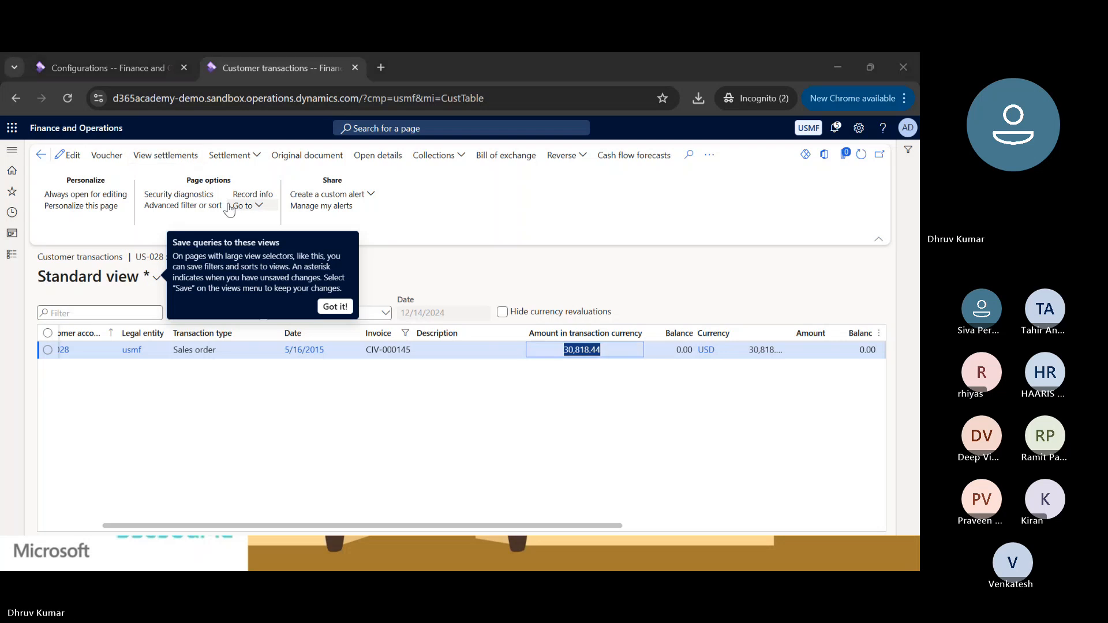
Compare the amount, currency and voucher in row 6 of the Excel export with the filtered transaction in Dynamics 365.
key("alt+Tab")
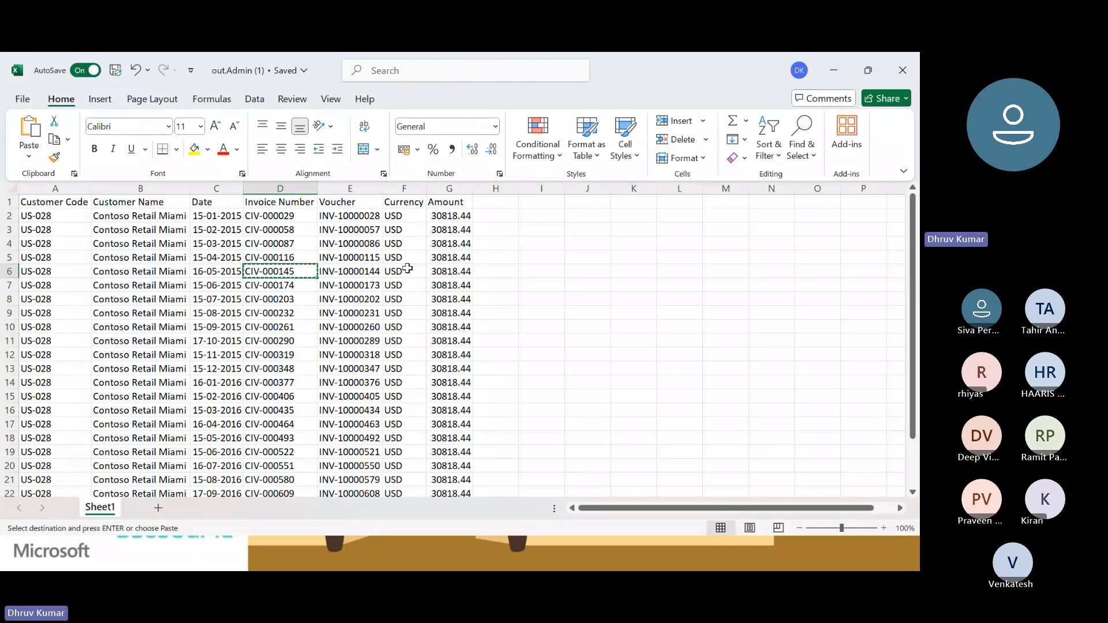
left_click(440, 272)
key("Left")
key("Left")
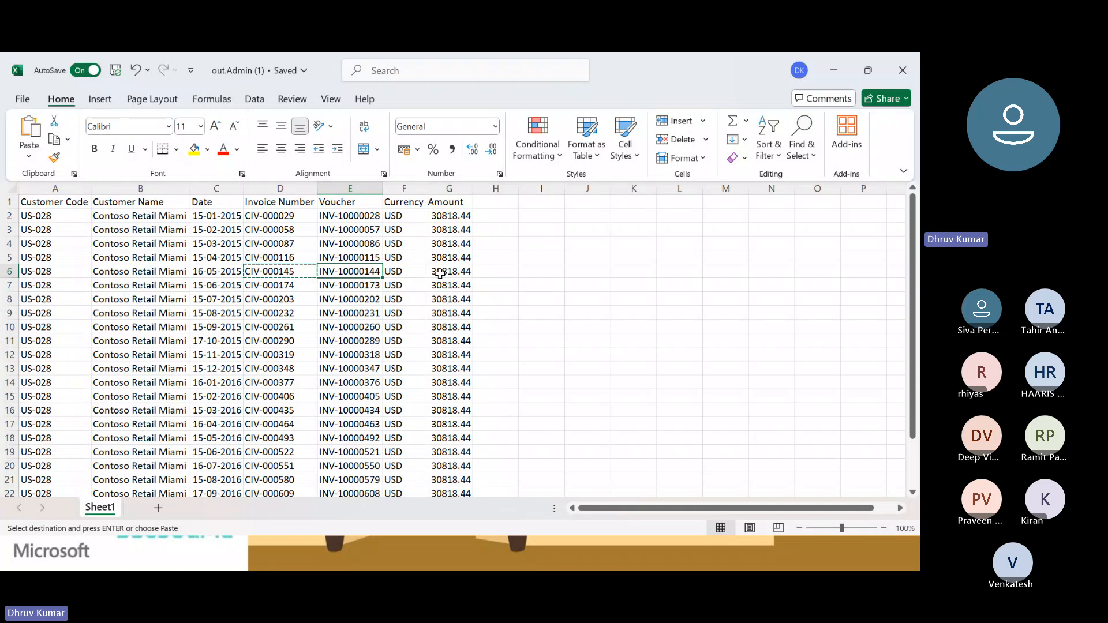
key("alt+Tab")
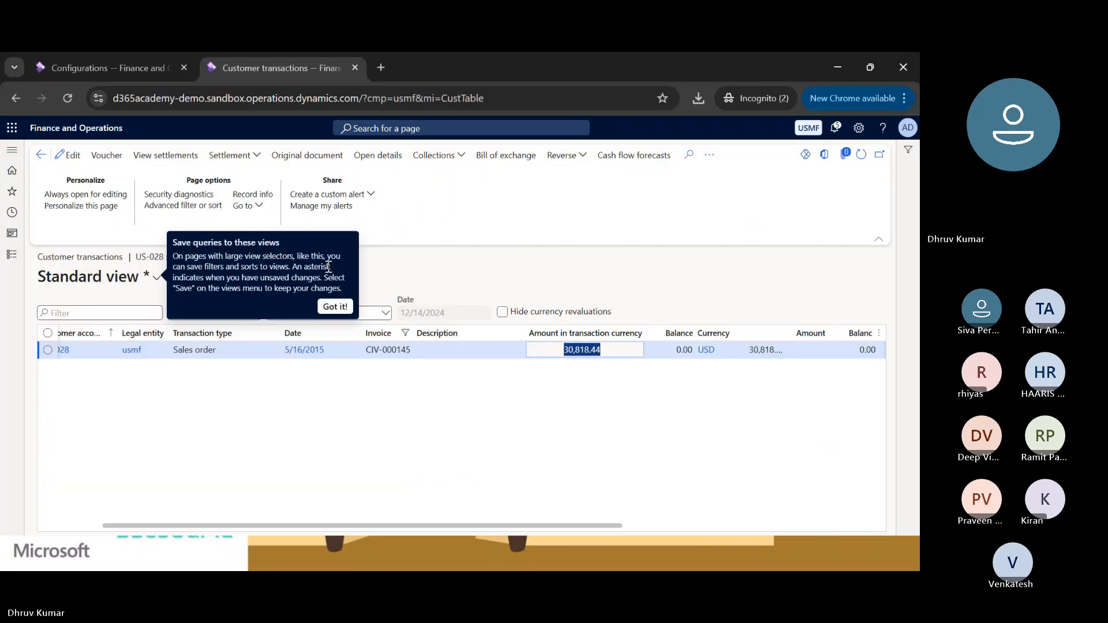
left_click(567, 420)
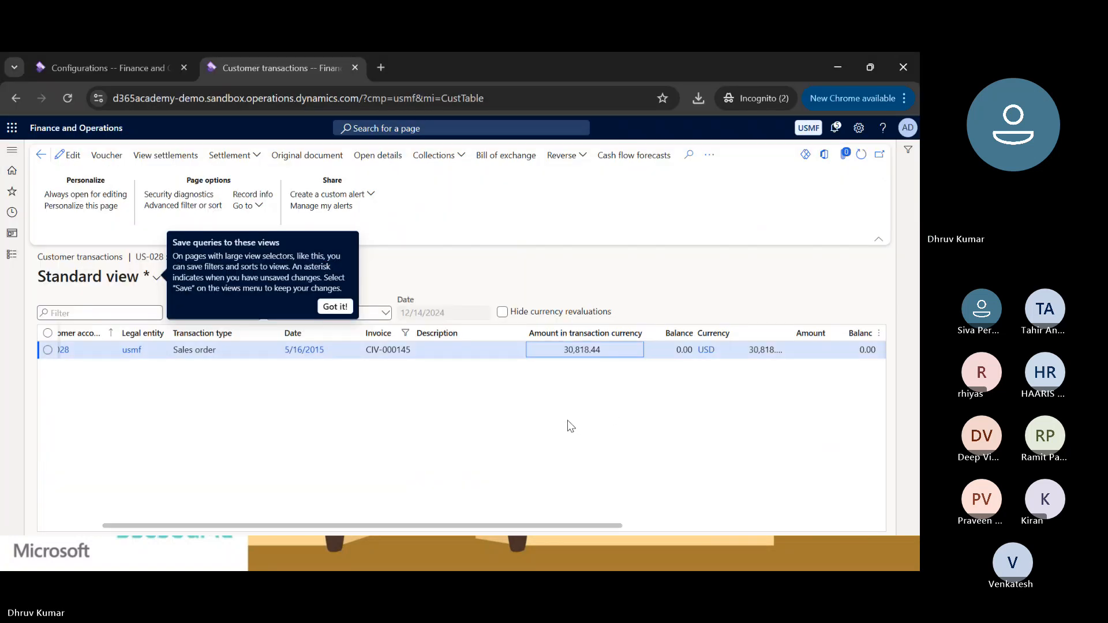
scroll(274, 375, "right", 1)
scroll(274, 375, "left", 2)
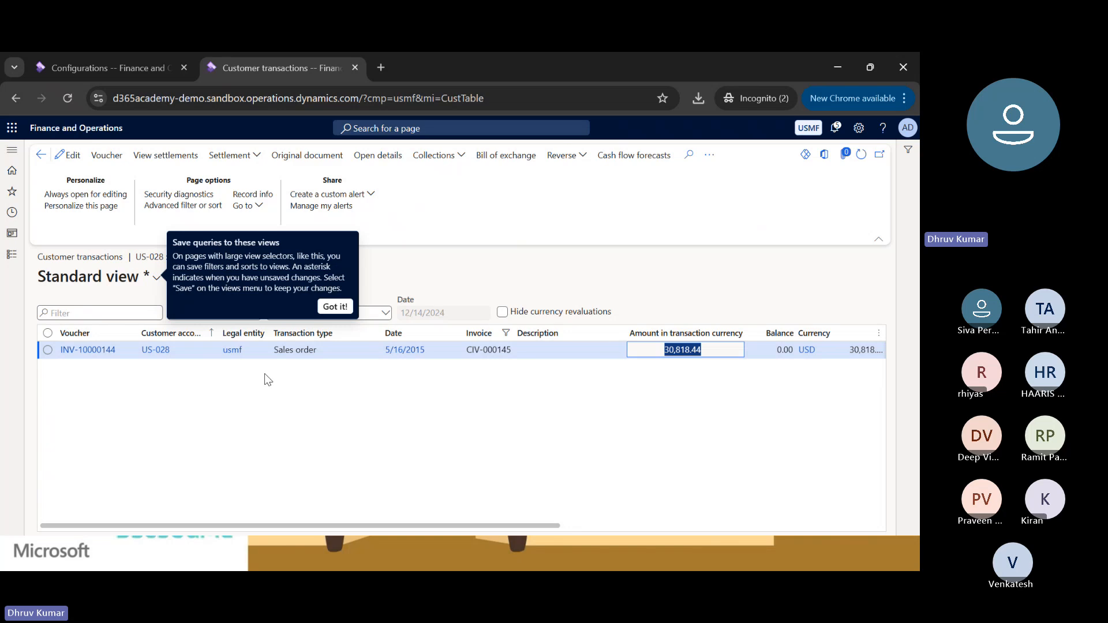